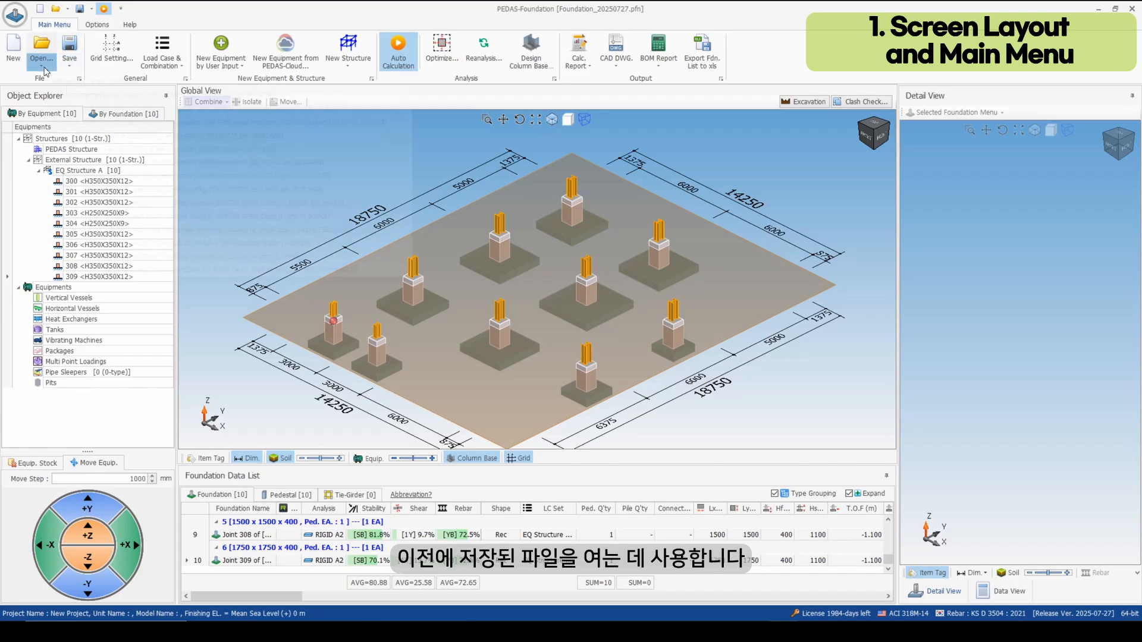
pyautogui.click(41, 64)
pyautogui.click(71, 70)
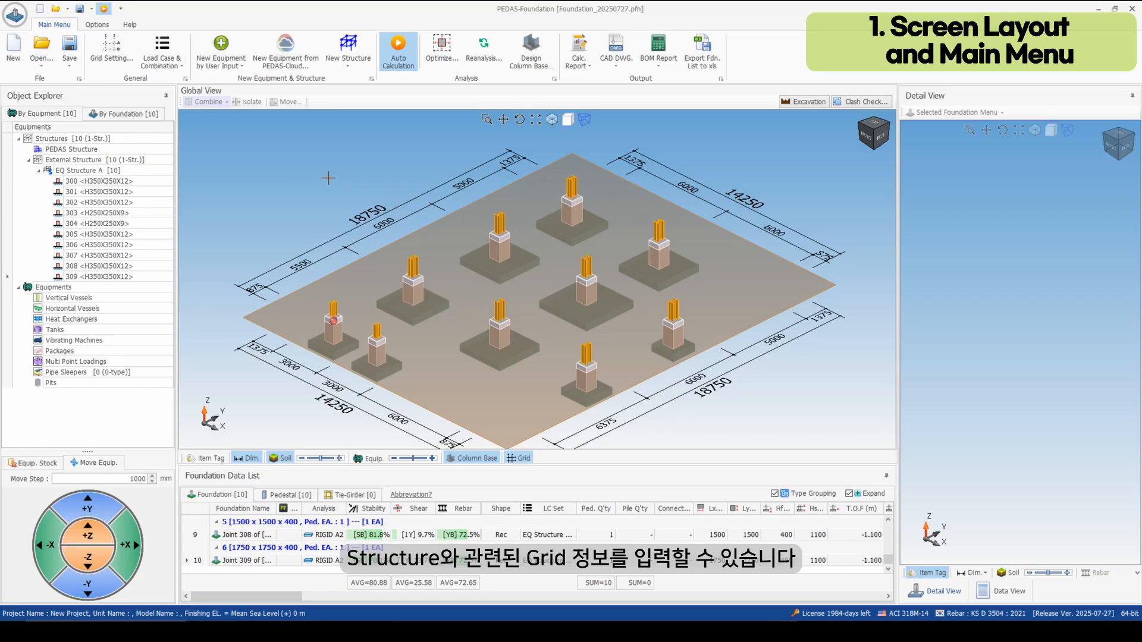
# Review the equipment load cases and load combination sets, including the options for user-defined sets, and leave without changes.
pyautogui.click(174, 73)
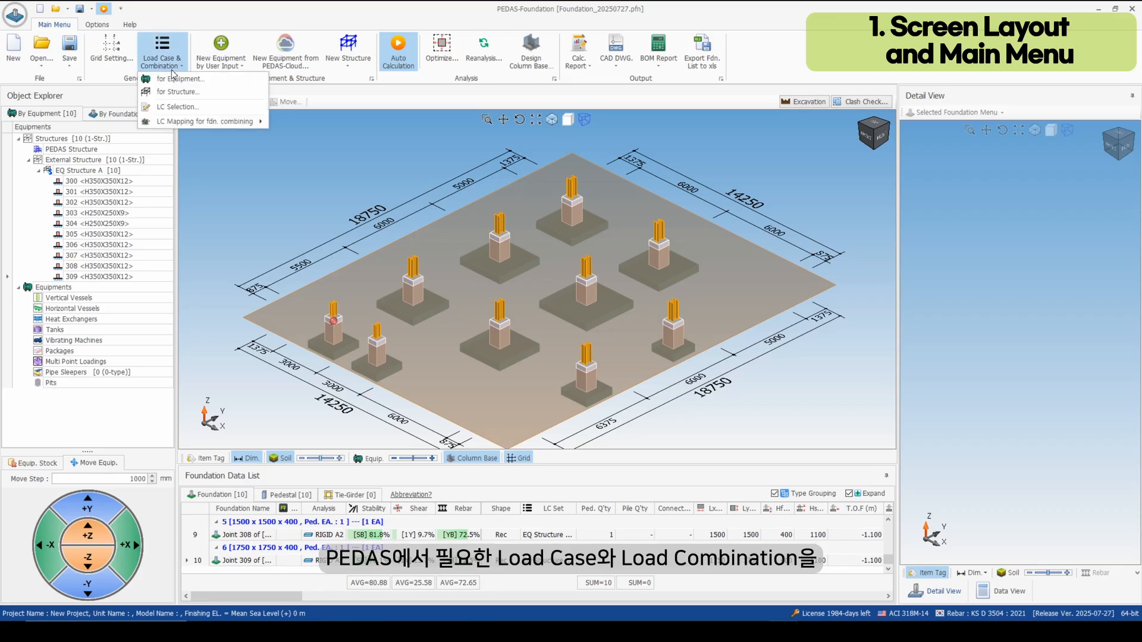
pyautogui.click(165, 80)
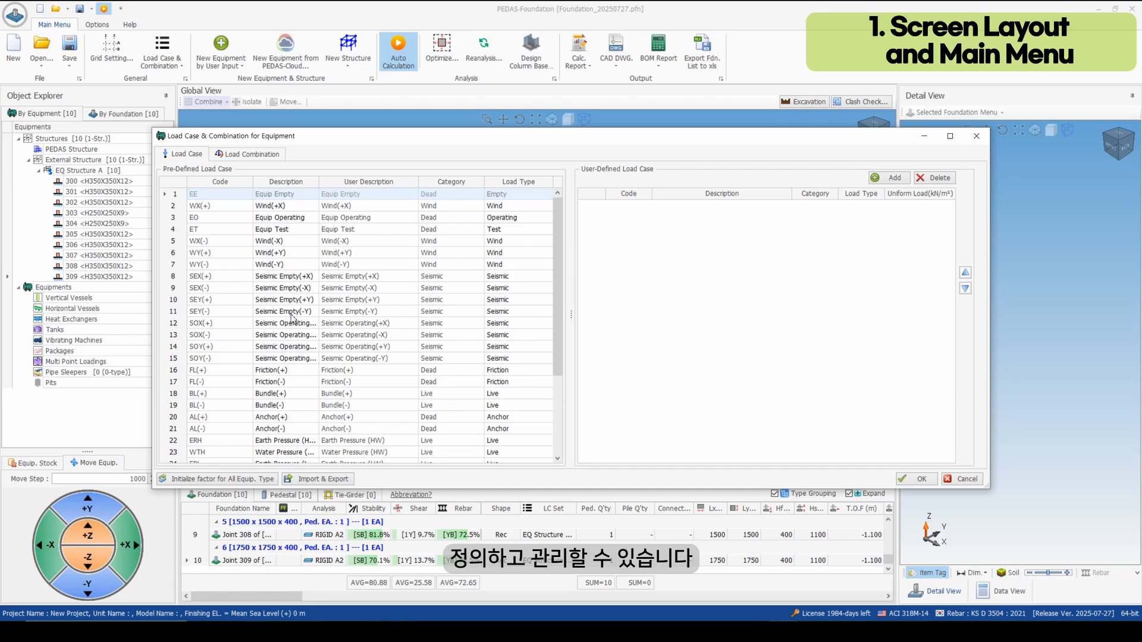
pyautogui.click(256, 156)
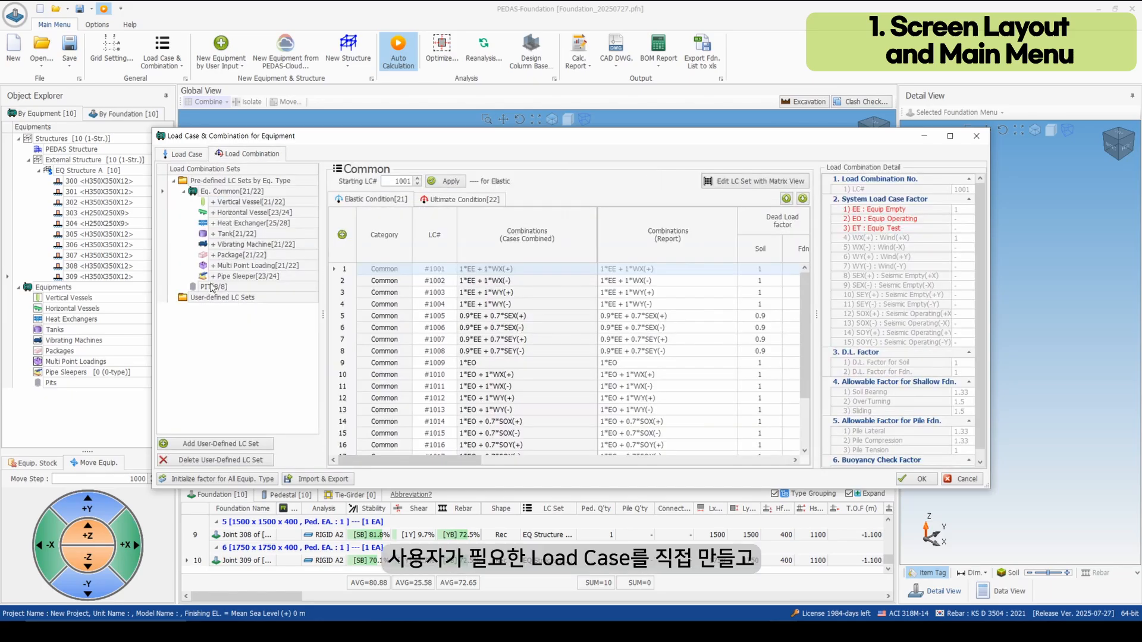
pyautogui.click(188, 156)
pyautogui.click(253, 154)
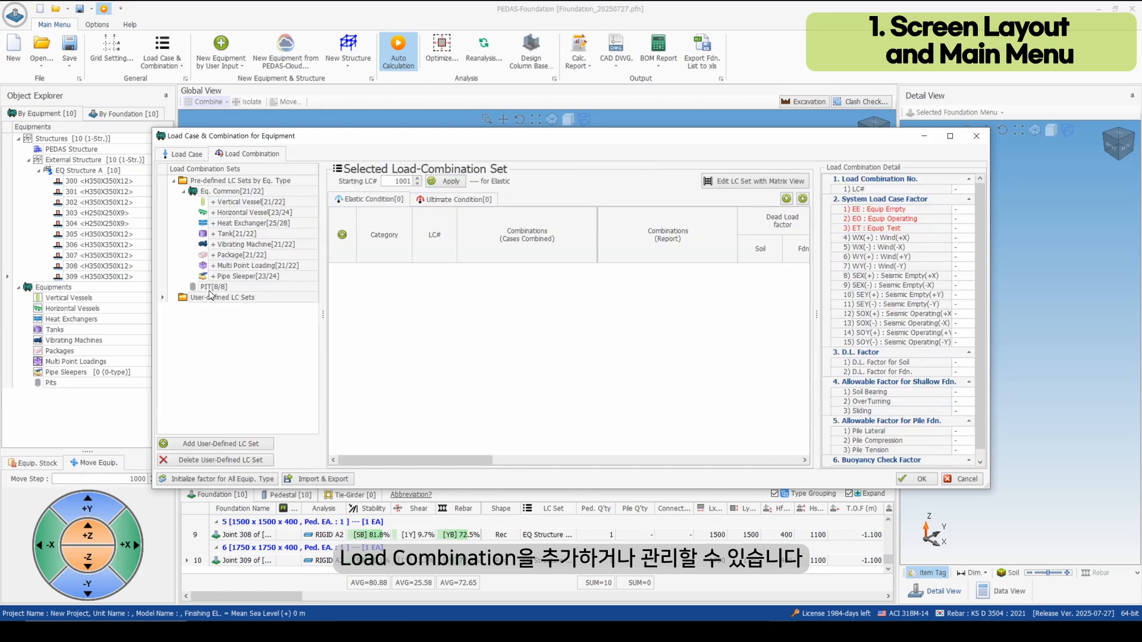
pyautogui.rightClick(215, 302)
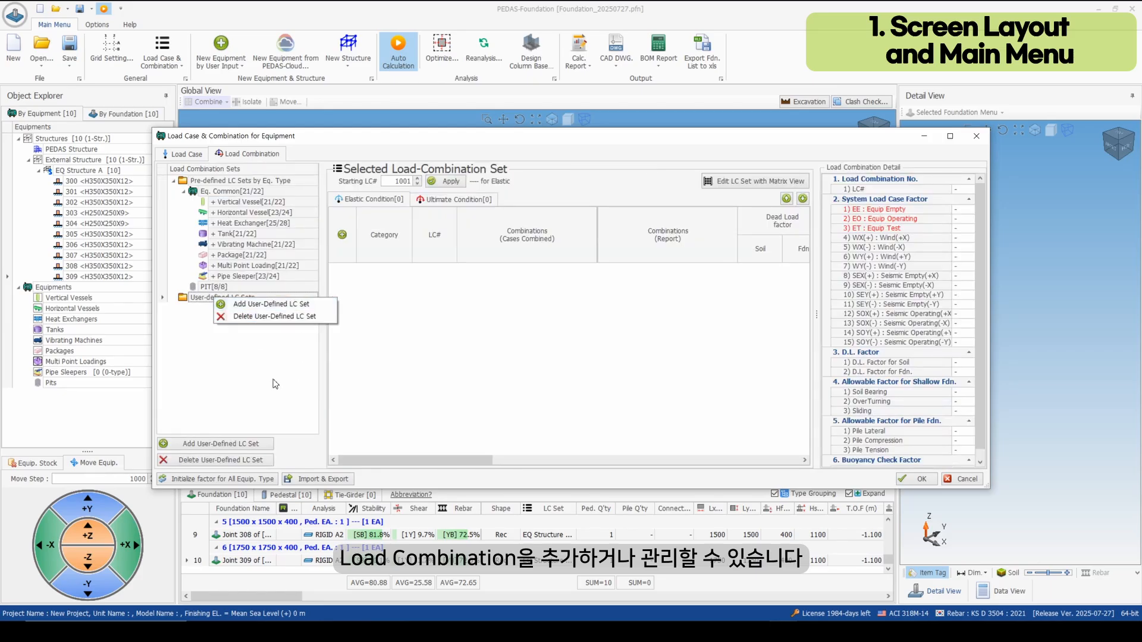
pyautogui.click(962, 479)
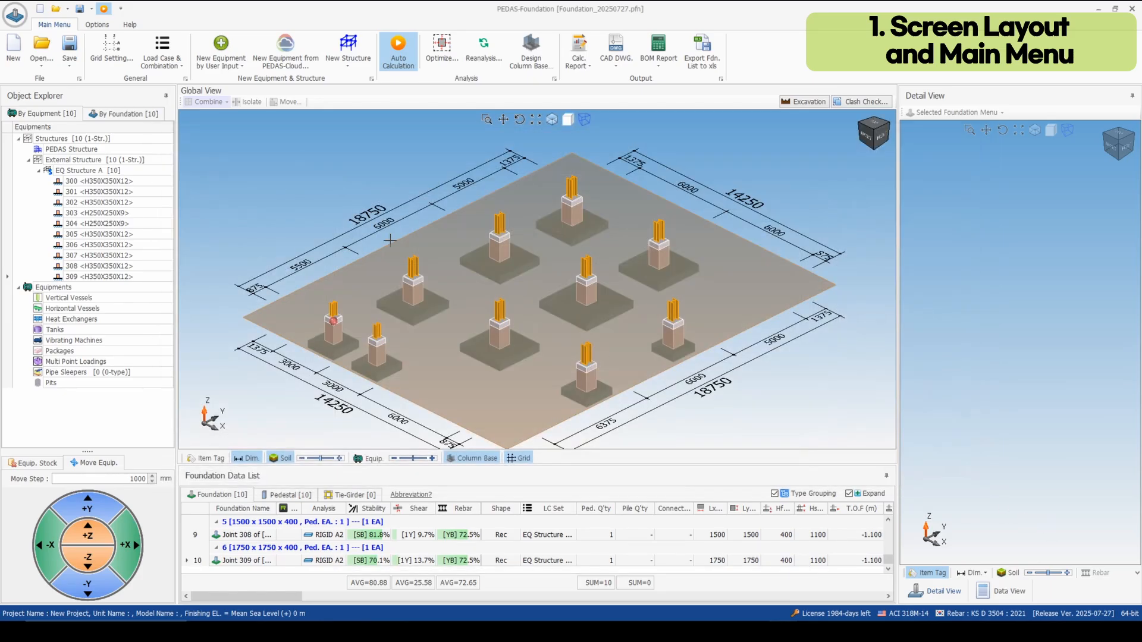
# Review the load combinations for the structure EQ Structure A and close them without changes.
pyautogui.click(168, 74)
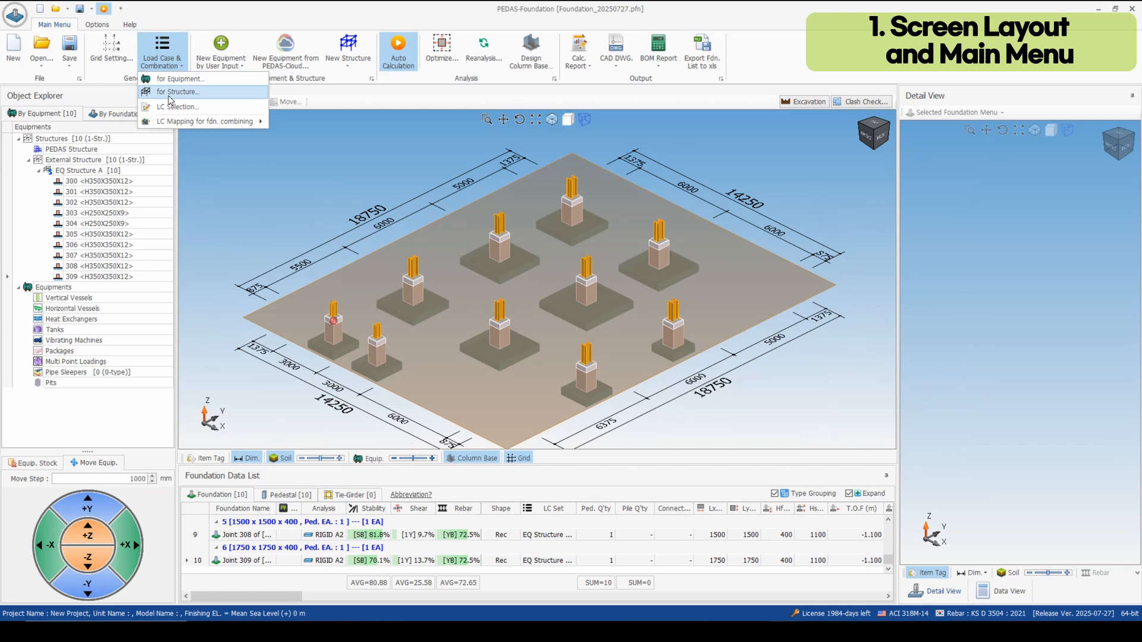
pyautogui.click(170, 94)
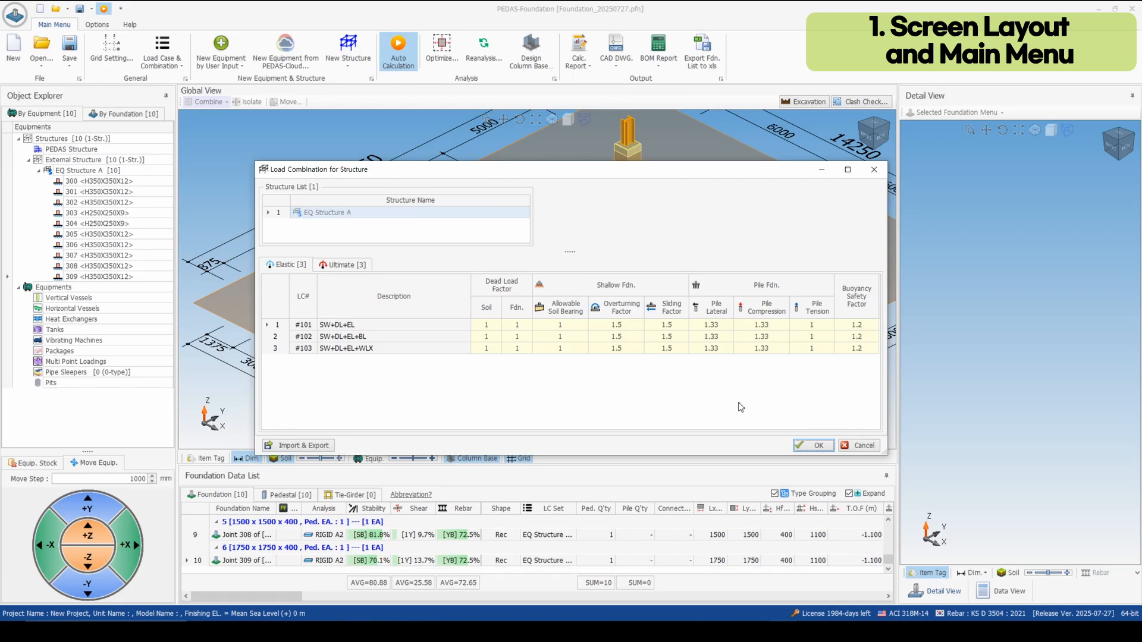
pyautogui.click(860, 448)
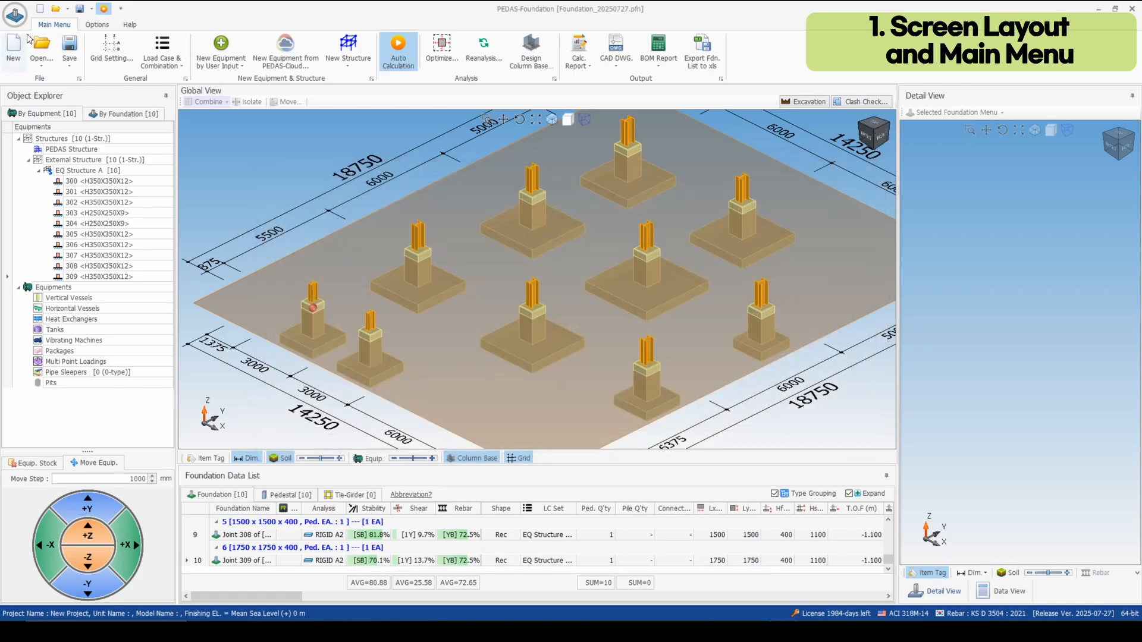
# Check which load combinations are selected for the stability checks of EQ Structure A.
pyautogui.click(160, 60)
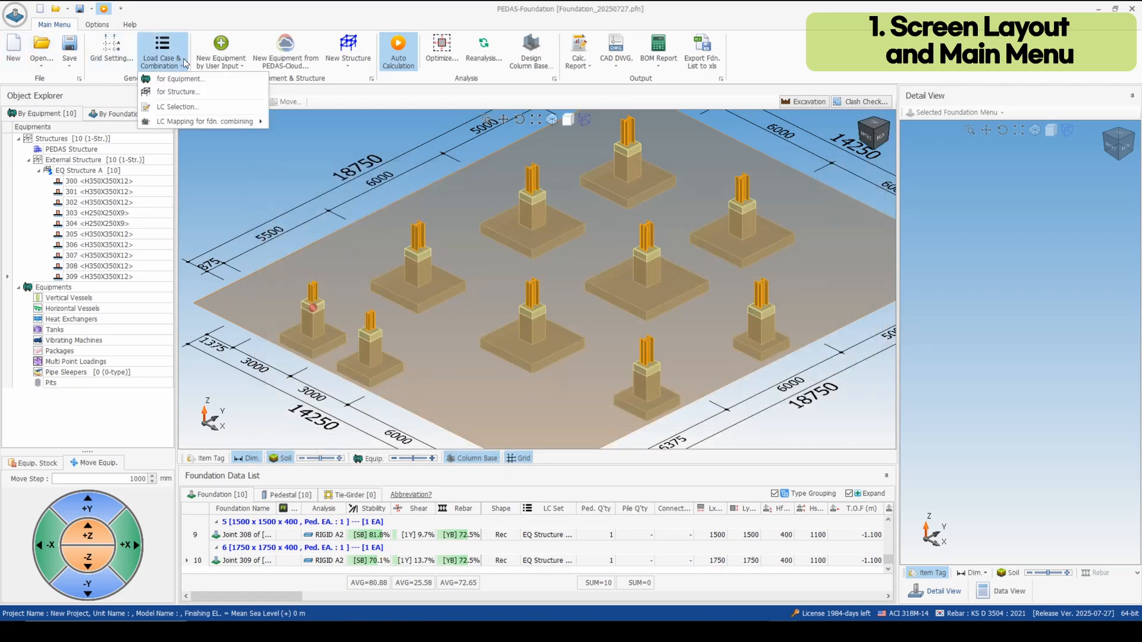
pyautogui.click(174, 107)
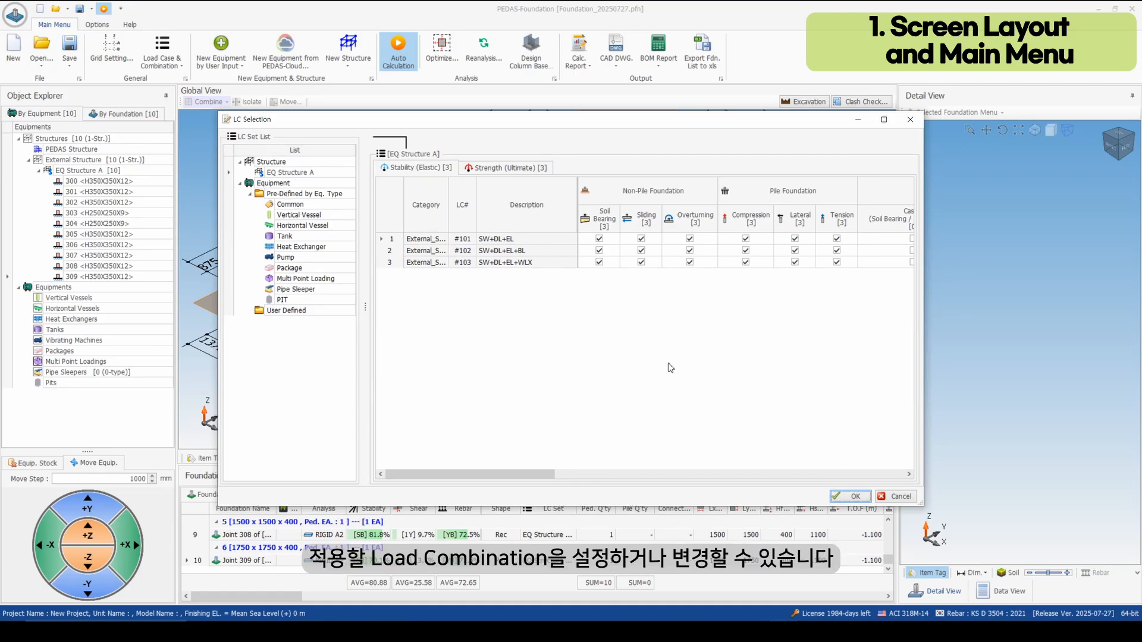
pyautogui.click(850, 495)
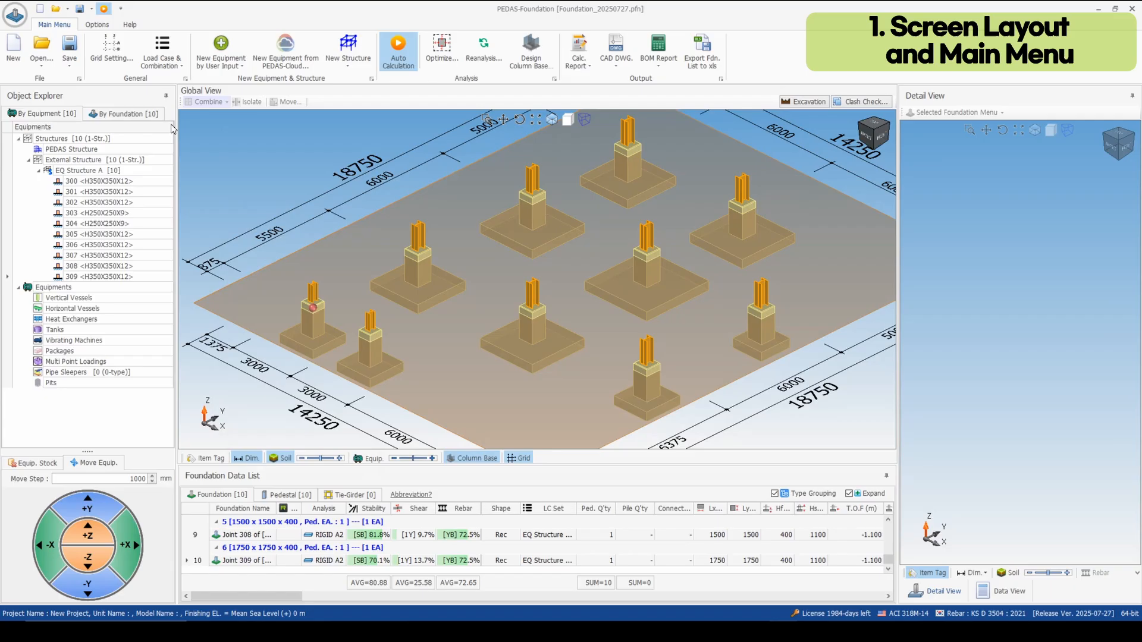
# Examine the load combination mapping between the external STAAD structure and PEDAS structure/equipment, and close it.
pyautogui.click(162, 53)
pyautogui.moveTo(162, 124)
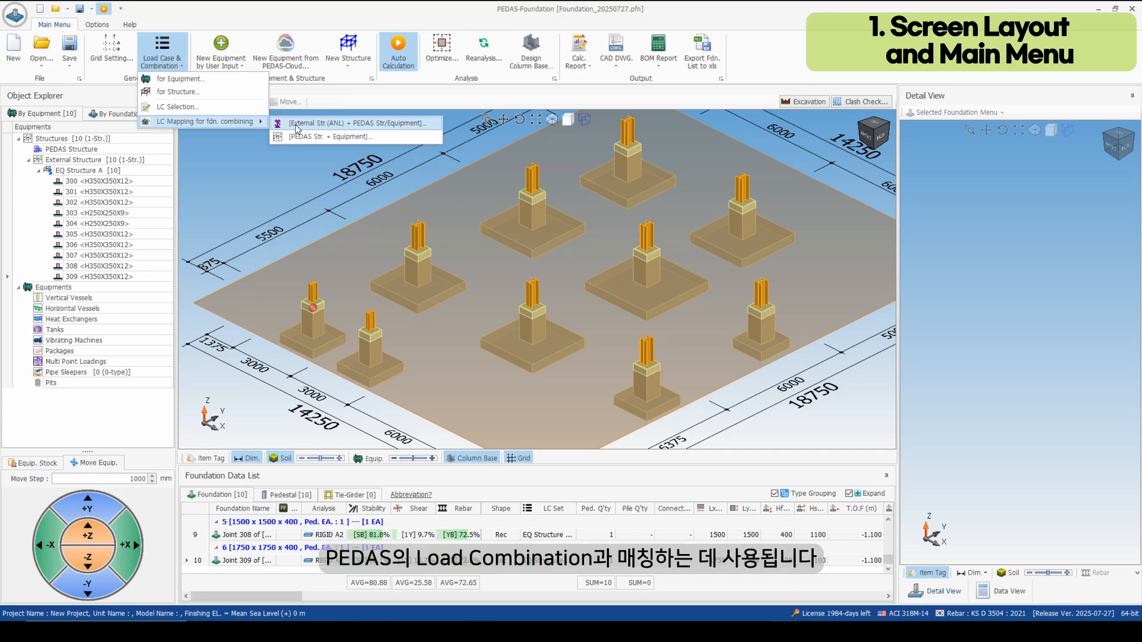
pyautogui.click(296, 125)
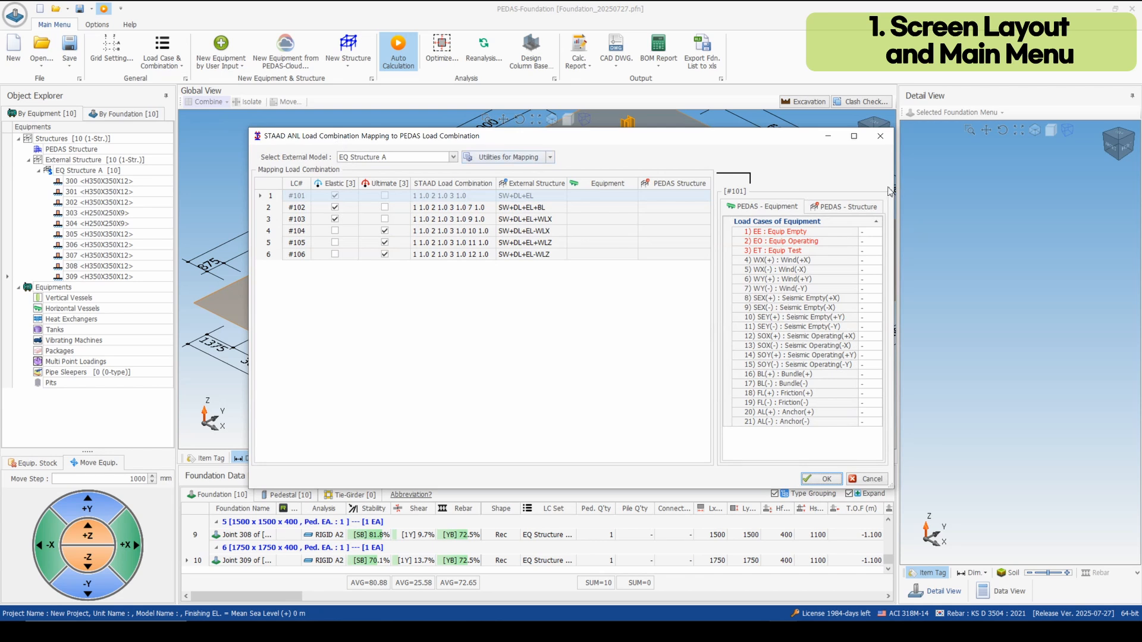
pyautogui.click(880, 136)
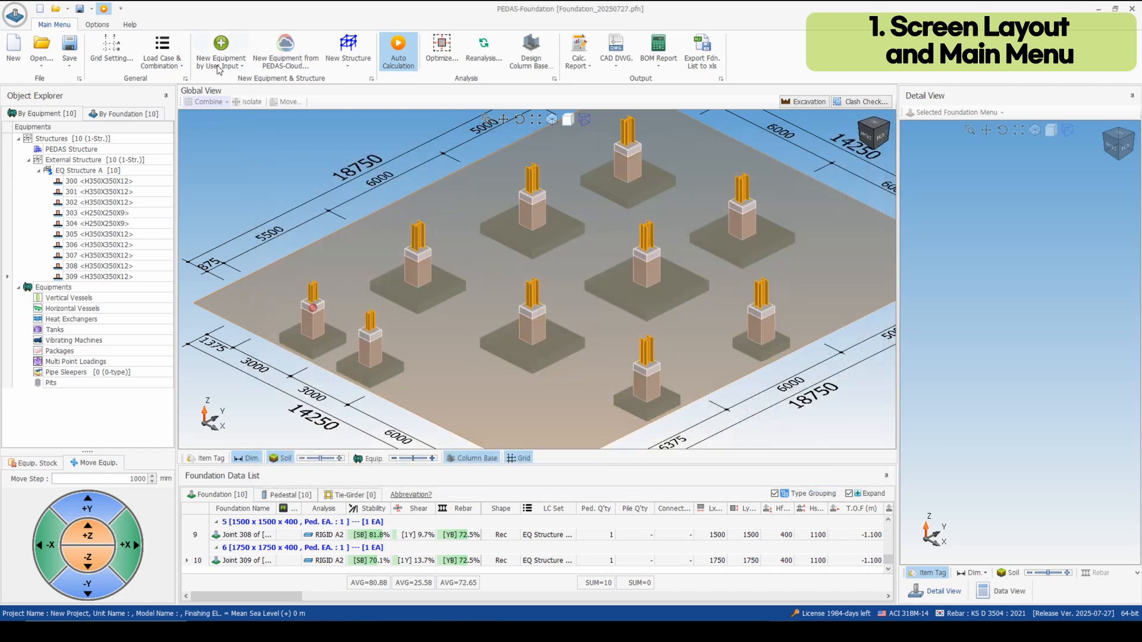
pyautogui.click(240, 68)
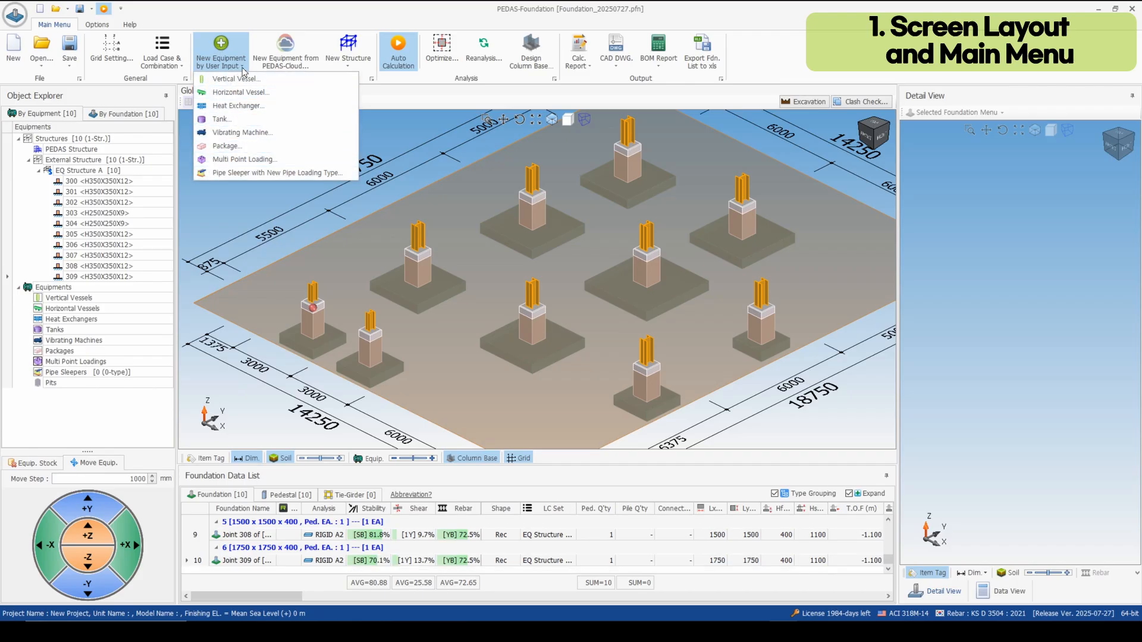
pyautogui.click(297, 70)
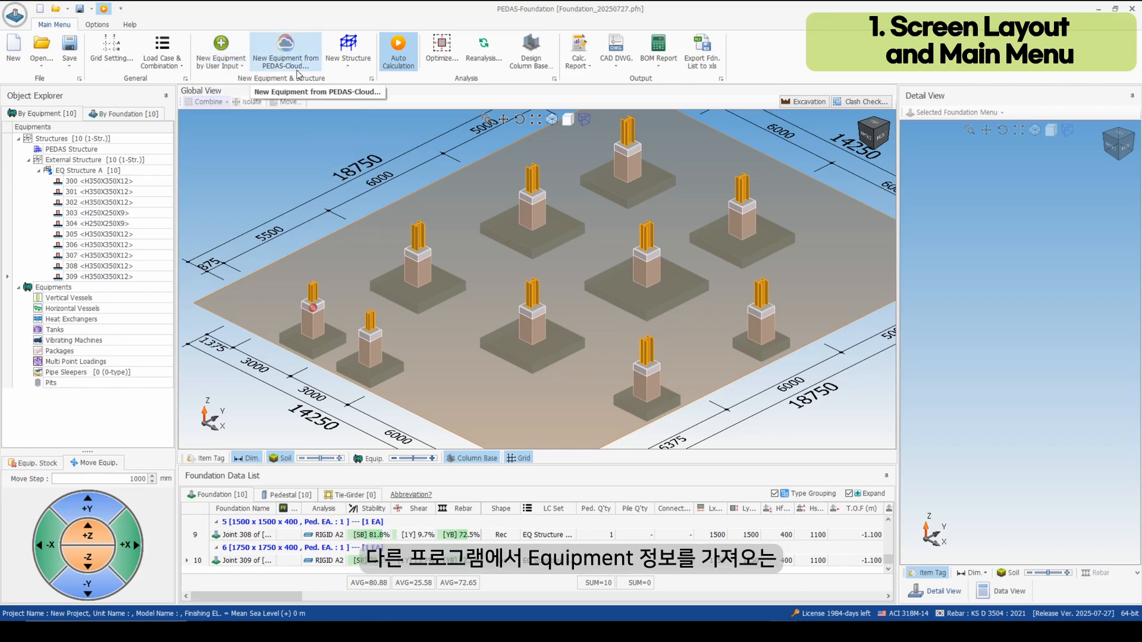
pyautogui.click(358, 70)
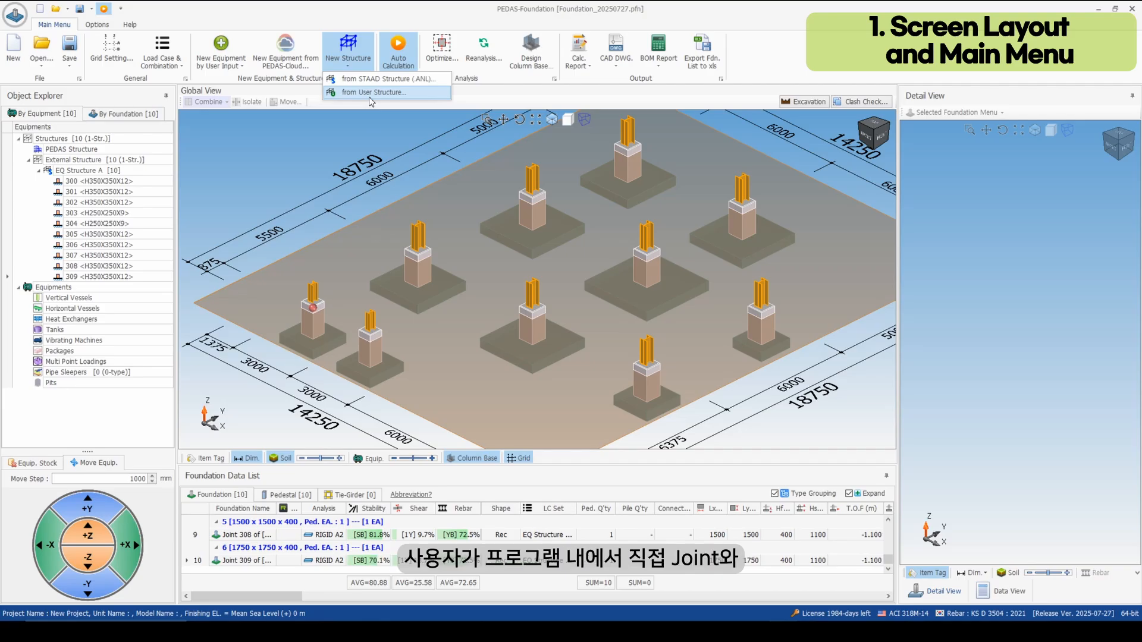
pyautogui.click(516, 104)
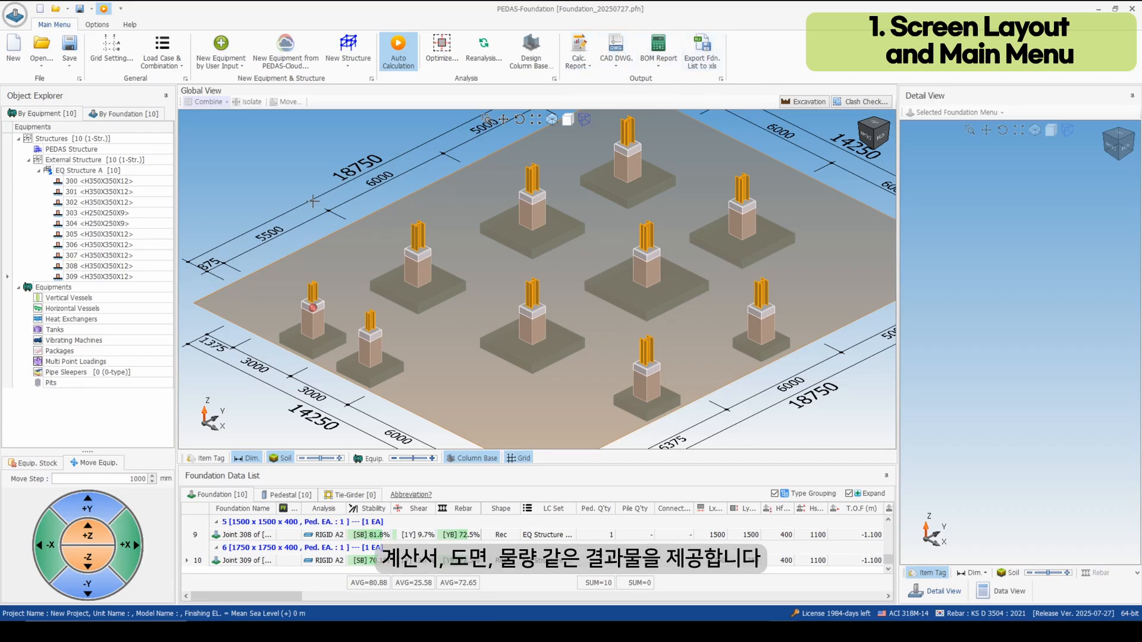
# Create a vertical vessel foundation with default properties beside the existing footings, at about X 14.4 m, Y 17.7 m.
pyautogui.scroll(-5, 528, 289)
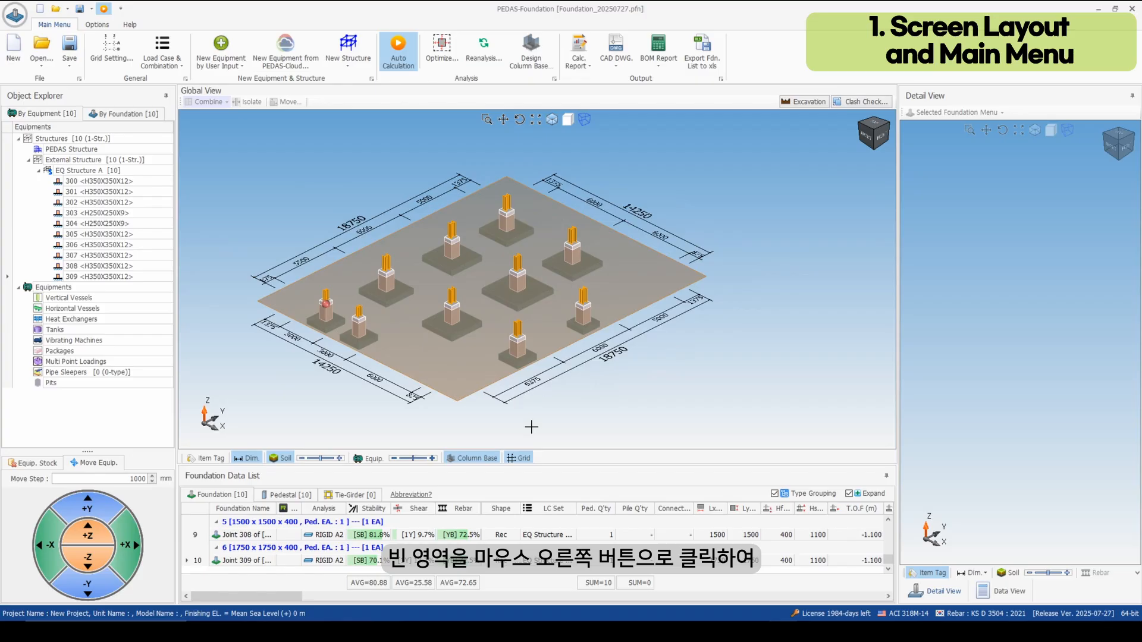
pyautogui.moveTo(664, 302); pyautogui.dragTo(564, 260)
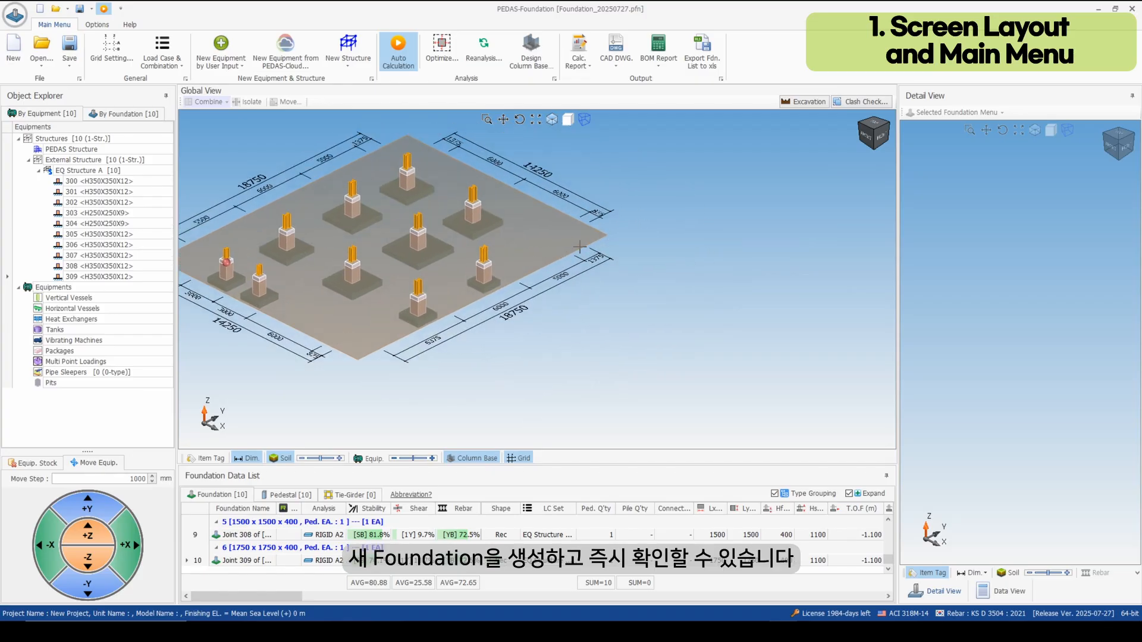
pyautogui.rightClick(579, 246)
pyautogui.moveTo(624, 256)
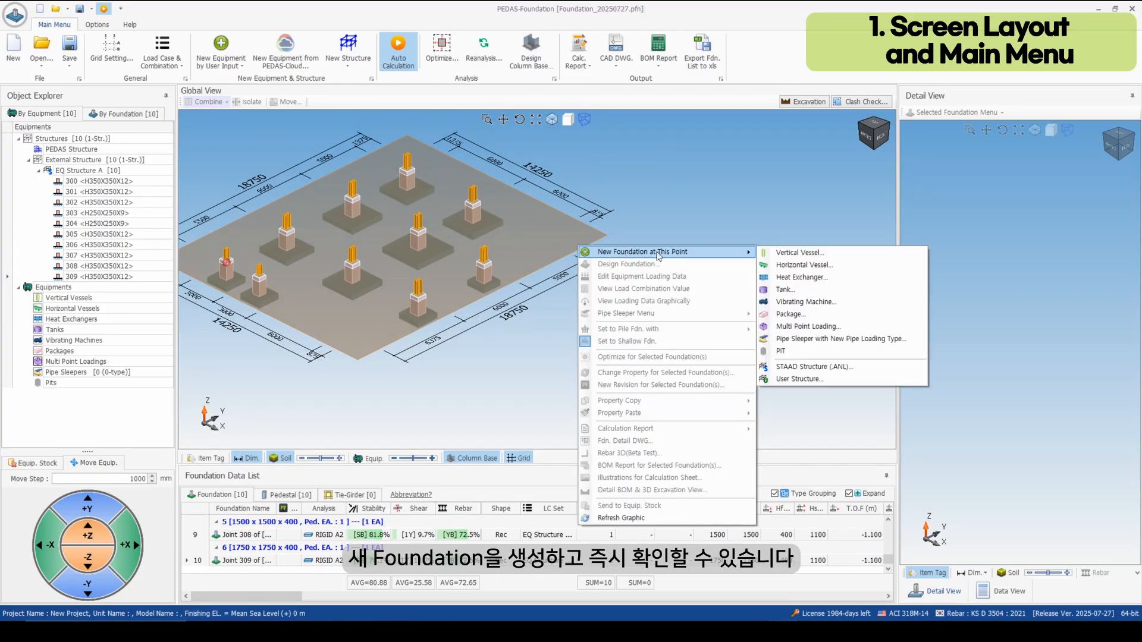
pyautogui.click(807, 254)
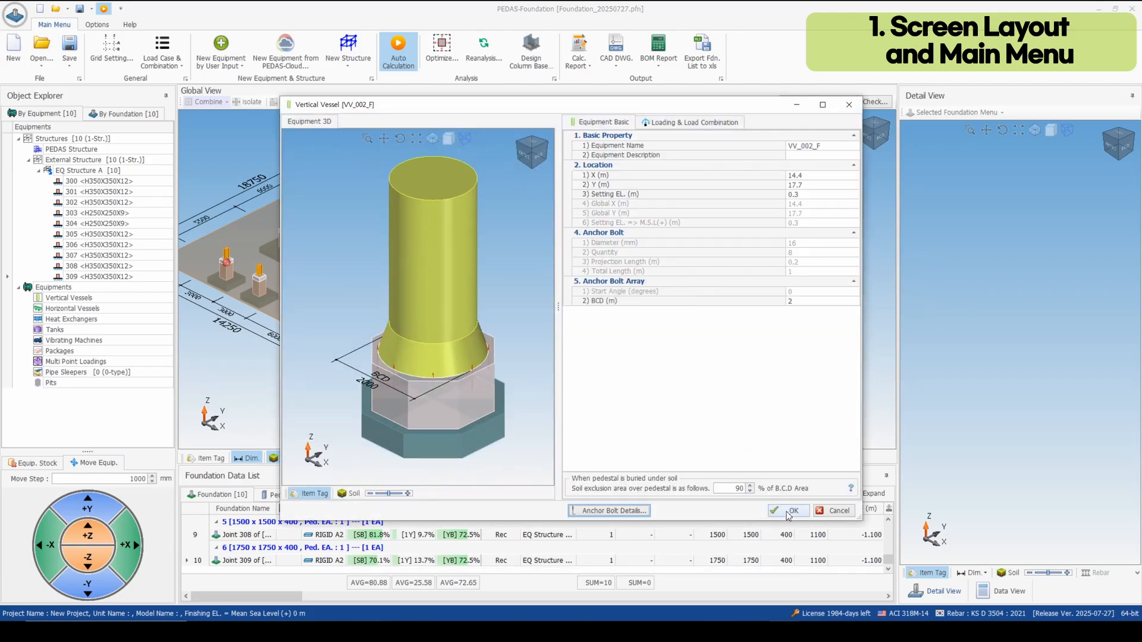
pyautogui.click(788, 513)
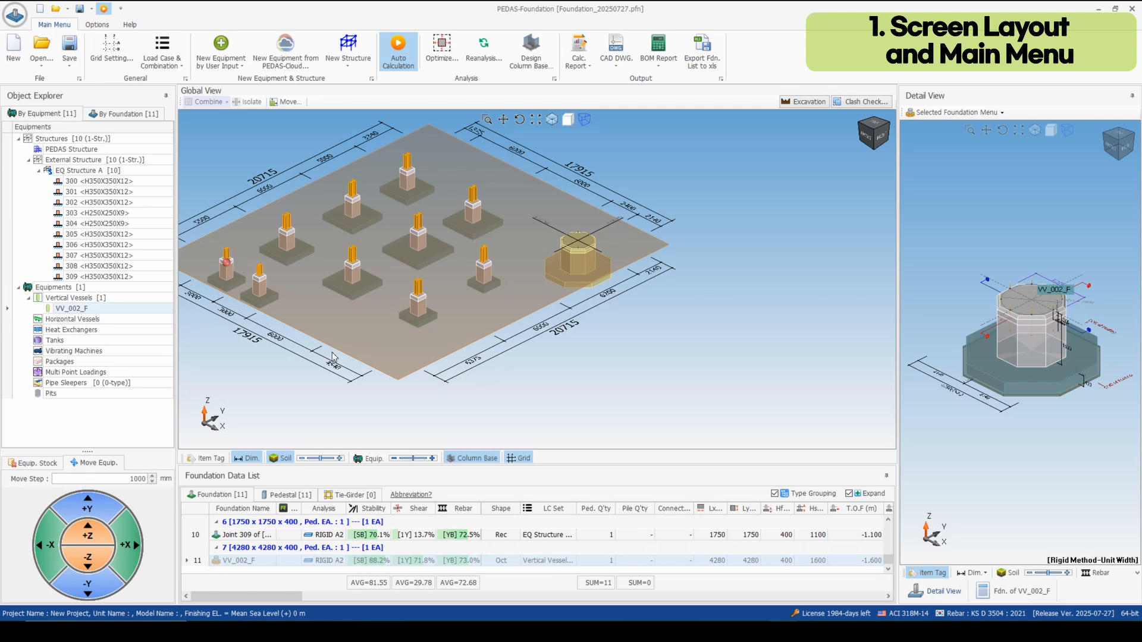
pyautogui.press('Escape')
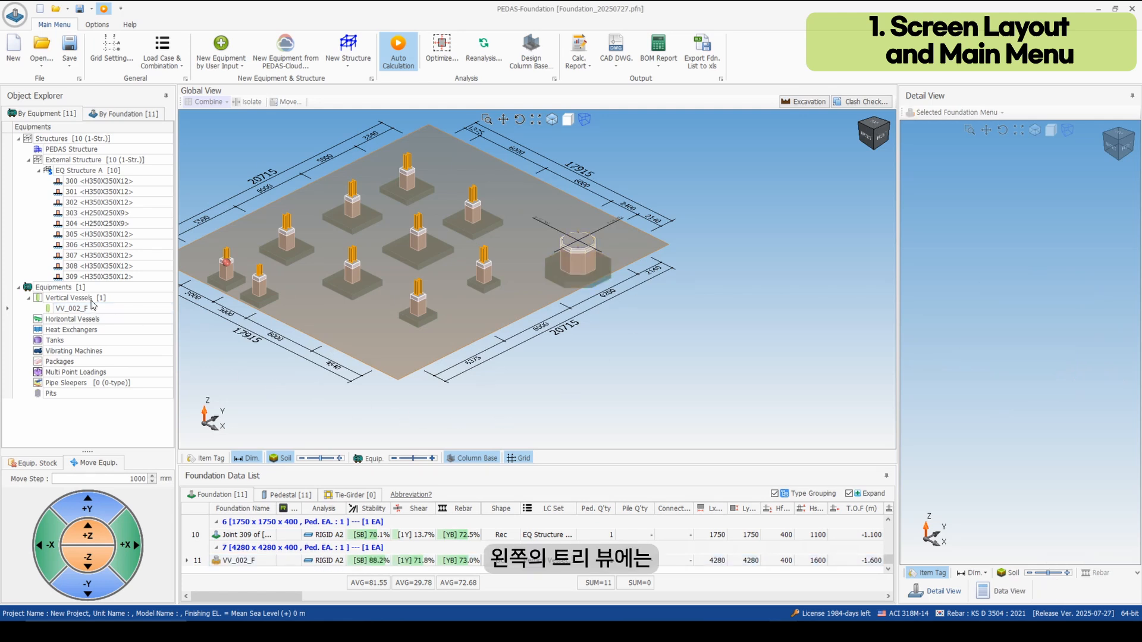
# Inspect the vertical vessel, structure joints 301, 305 and 308, and the Heat Exchangers and Packages categories in the equipment-based tree.
pyautogui.click(55, 309)
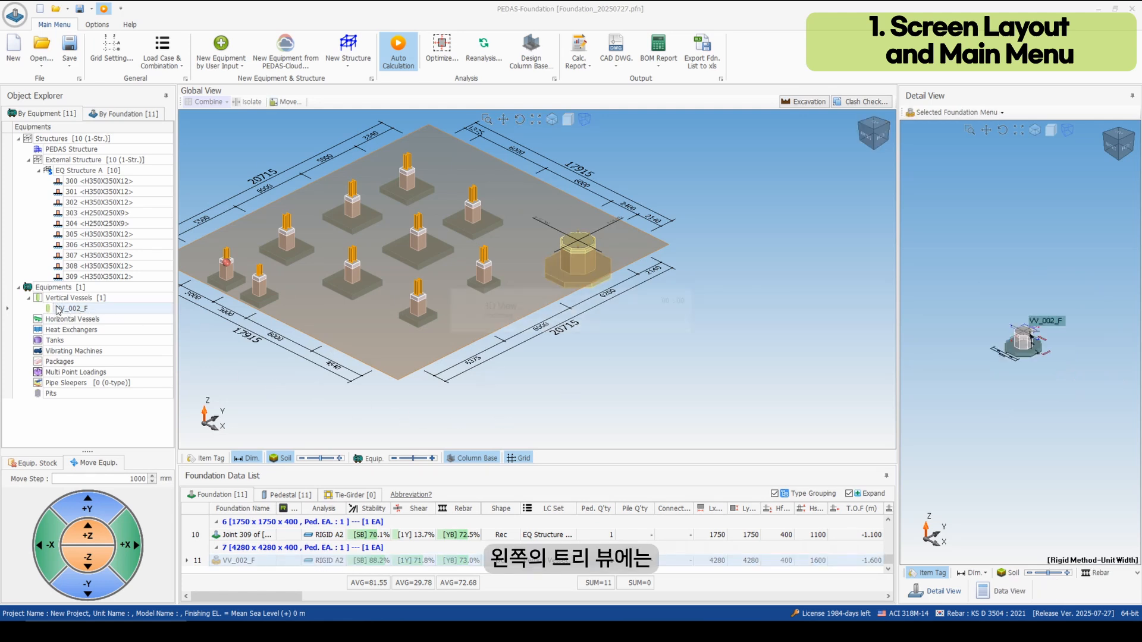
pyautogui.click(87, 193)
pyautogui.click(85, 234)
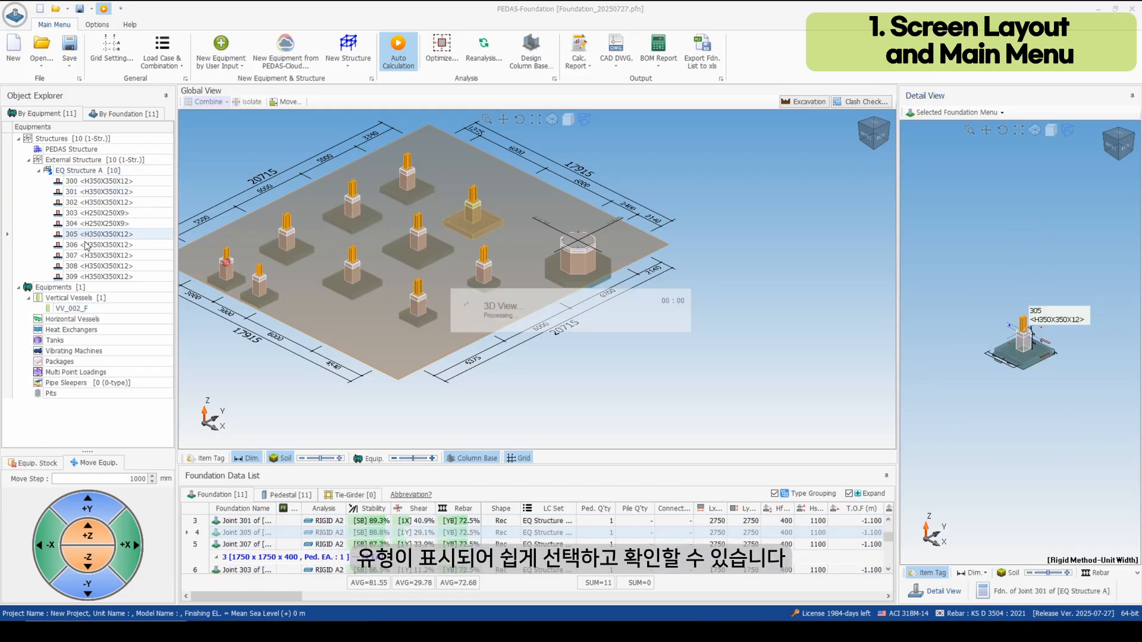
pyautogui.click(84, 266)
pyautogui.click(77, 328)
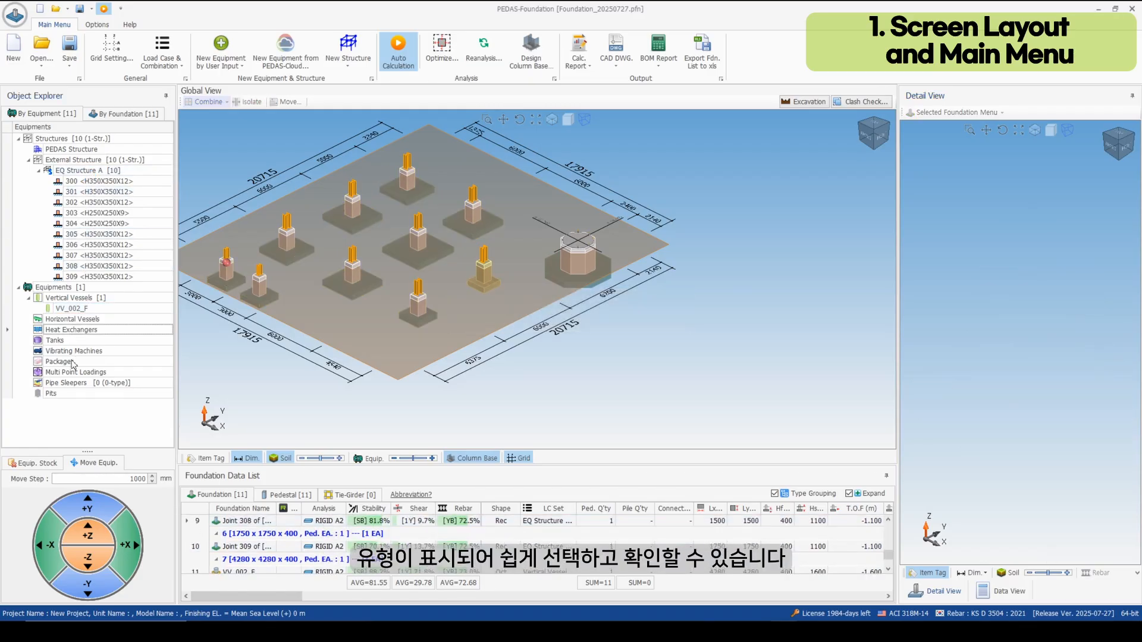
pyautogui.click(75, 362)
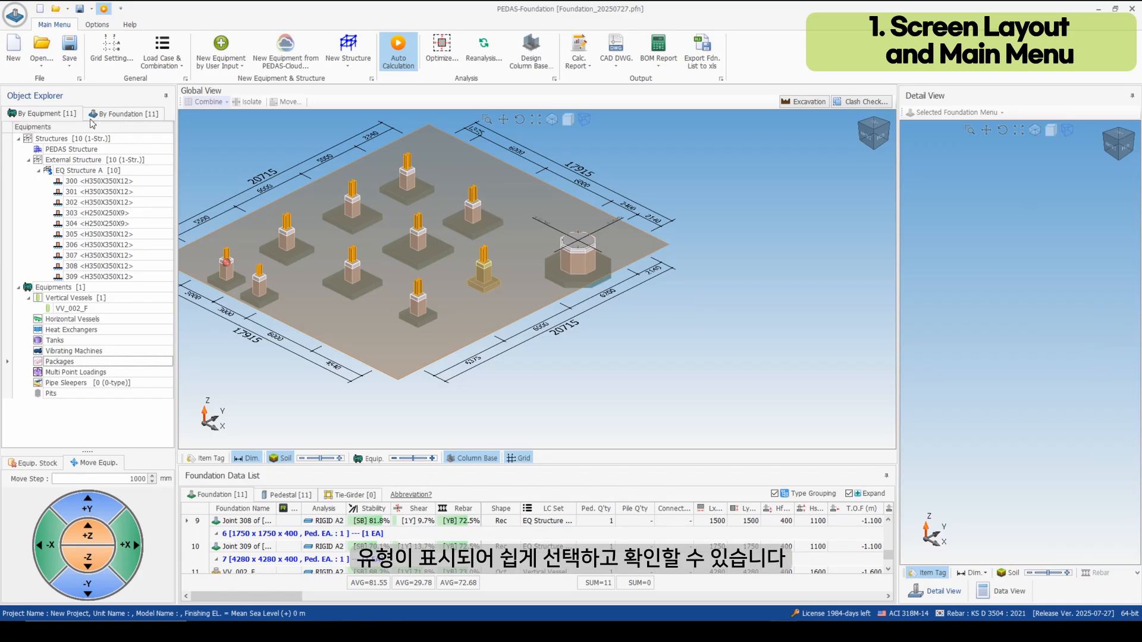
# Inspect the foundations of joints 308 and 301 and the vertical vessel grouped by foundation type, and return to the equipment grouping.
pyautogui.click(115, 114)
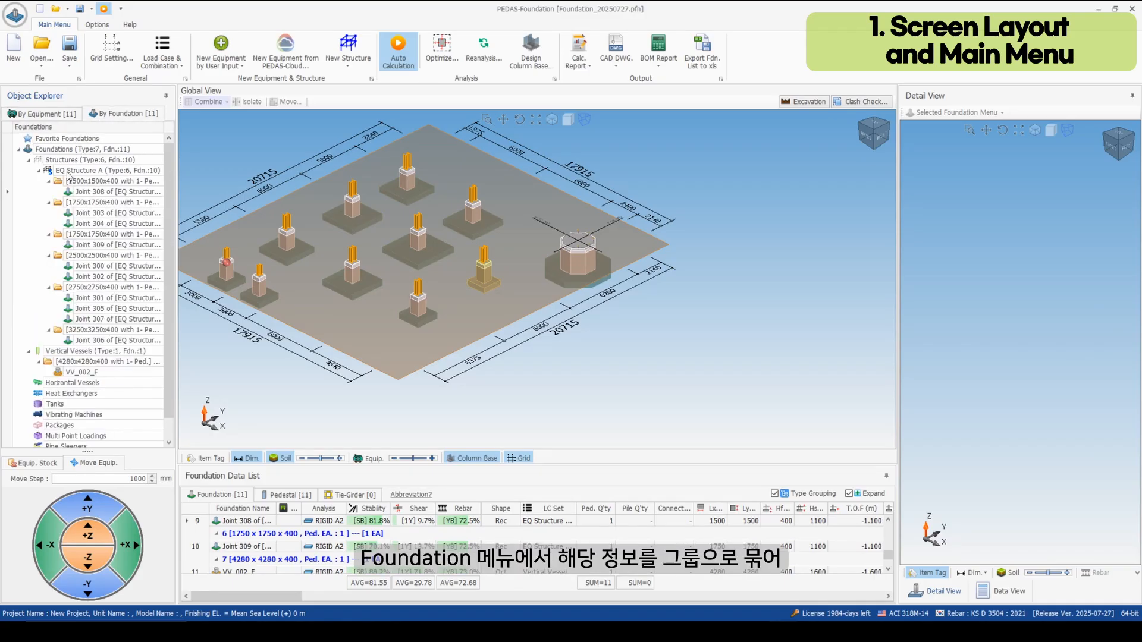
pyautogui.click(96, 193)
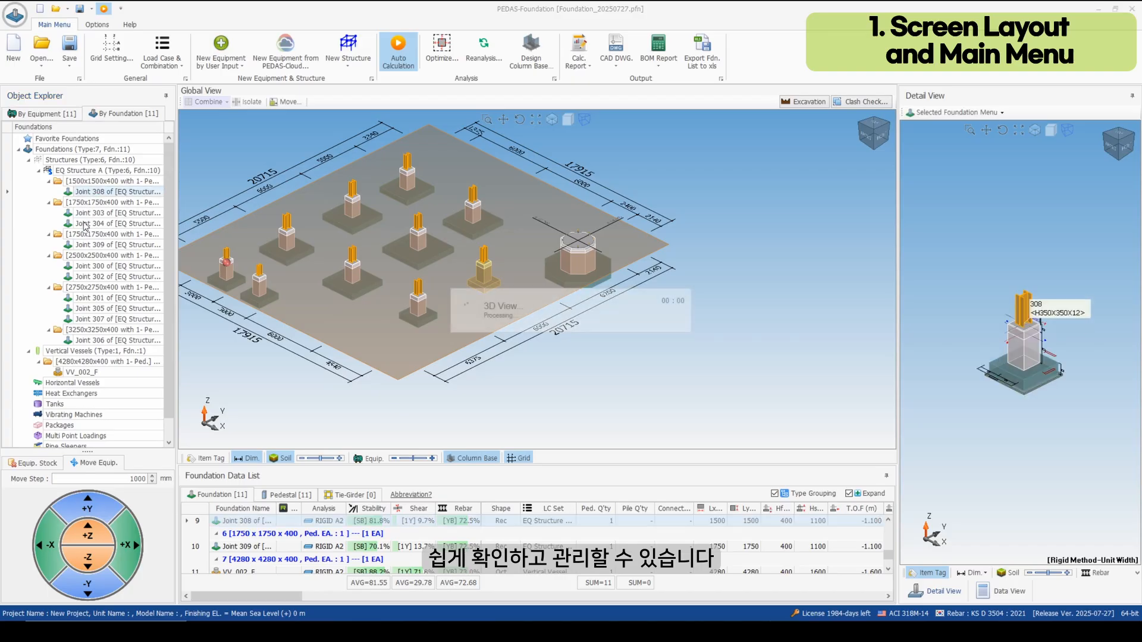
pyautogui.click(98, 298)
pyautogui.click(82, 372)
pyautogui.click(58, 115)
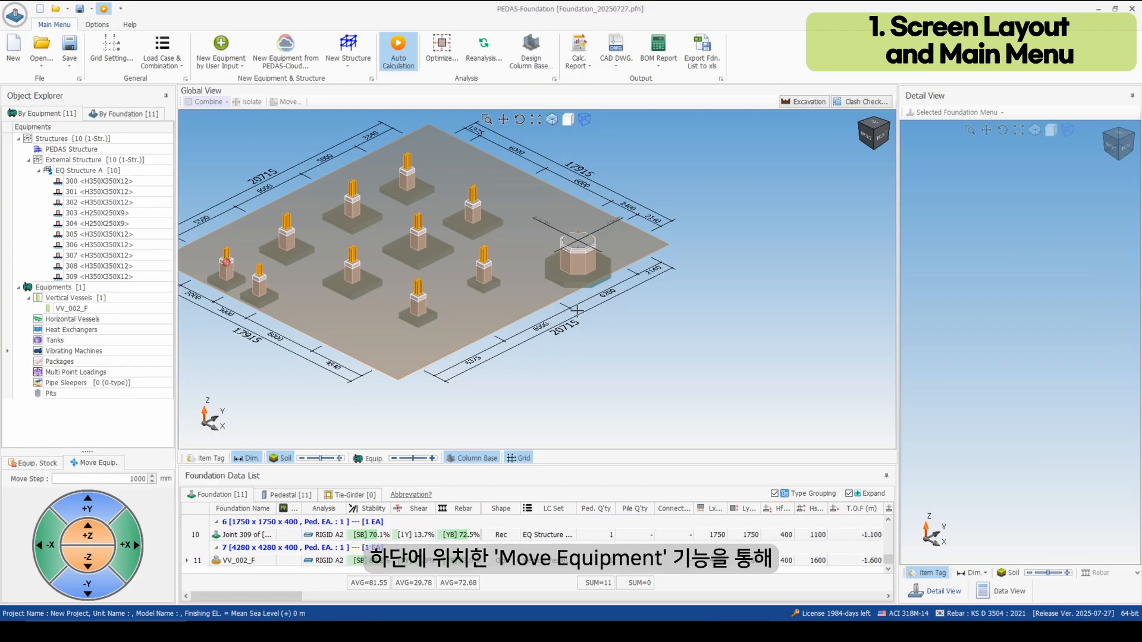
# Move the vertical vessel foundation 1000 mm in the +X direction.
pyautogui.click(585, 288)
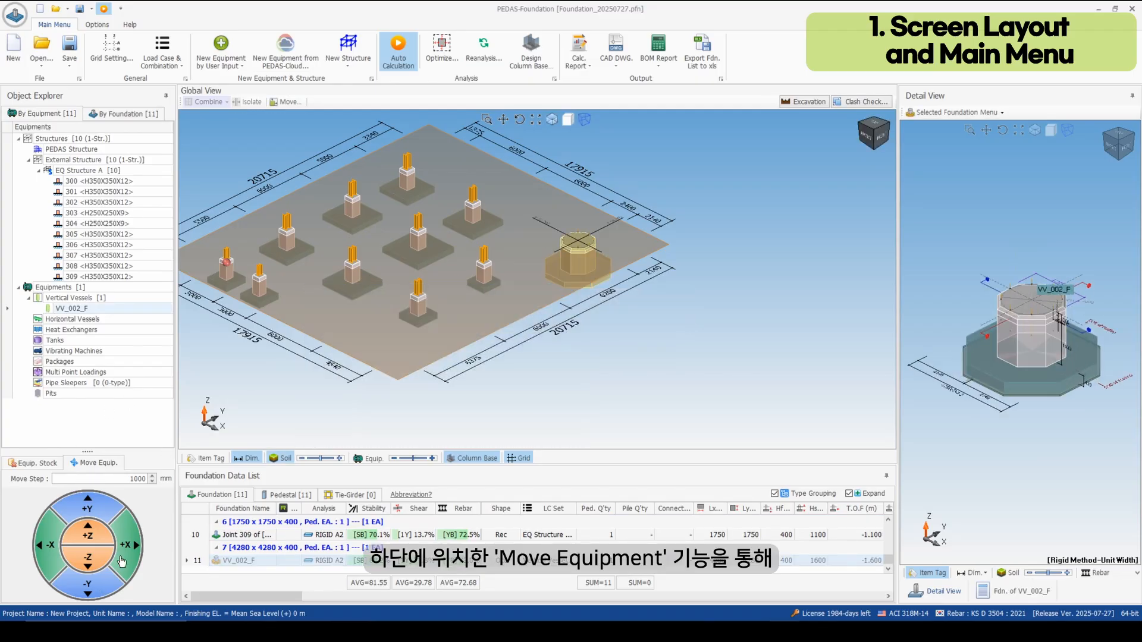
pyautogui.click(121, 557)
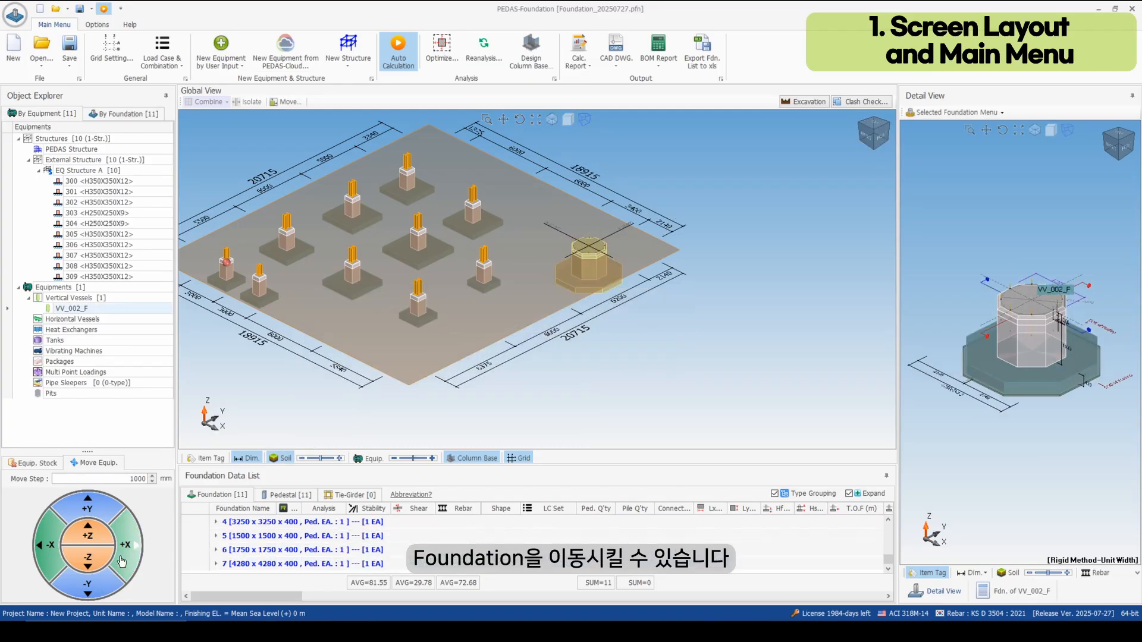
# Move the vertical vessel foundation 1000 mm in the -Y direction.
pyautogui.click(106, 590)
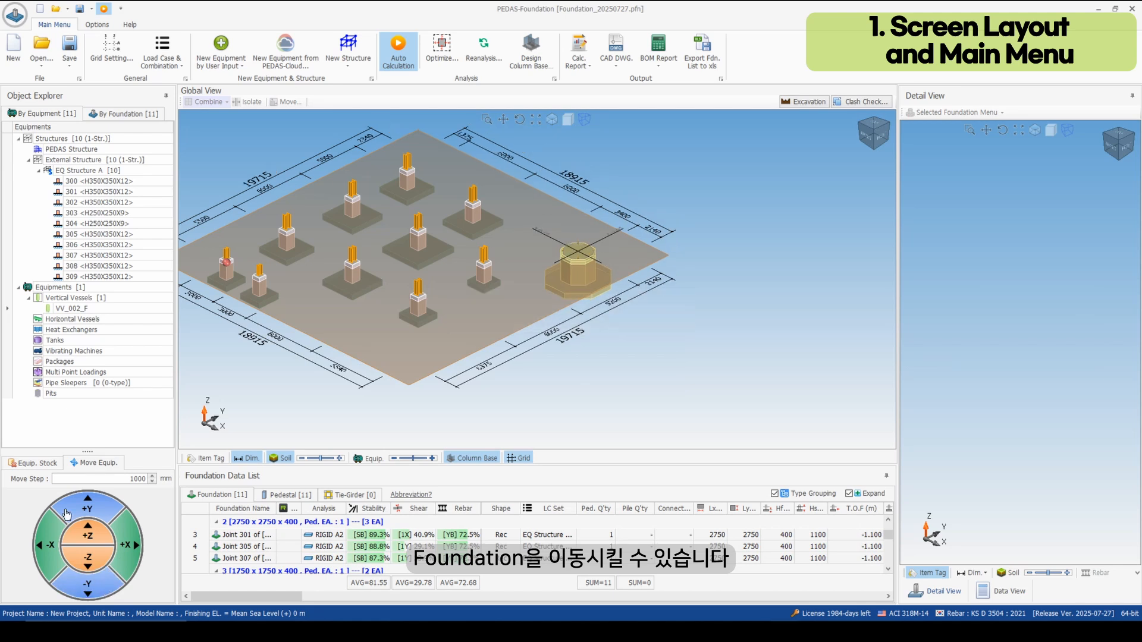
# Send the vertical vessel foundation to the Equipment Stock and restore it from there to the model.
pyautogui.click(53, 464)
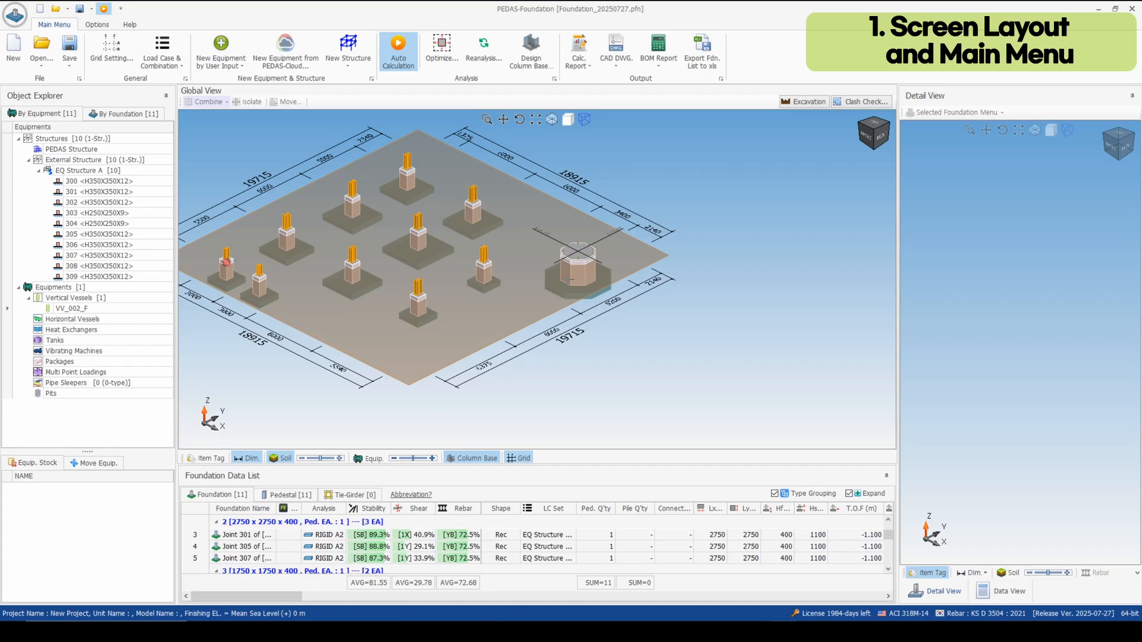
pyautogui.click(583, 284)
pyautogui.rightClick(585, 286)
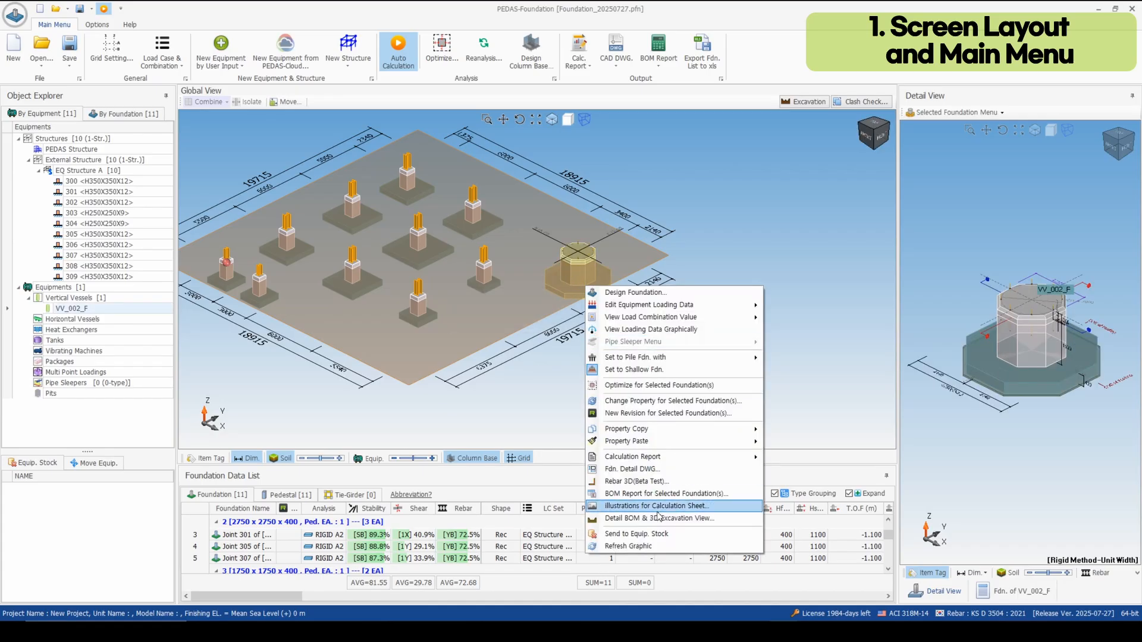
pyautogui.click(660, 534)
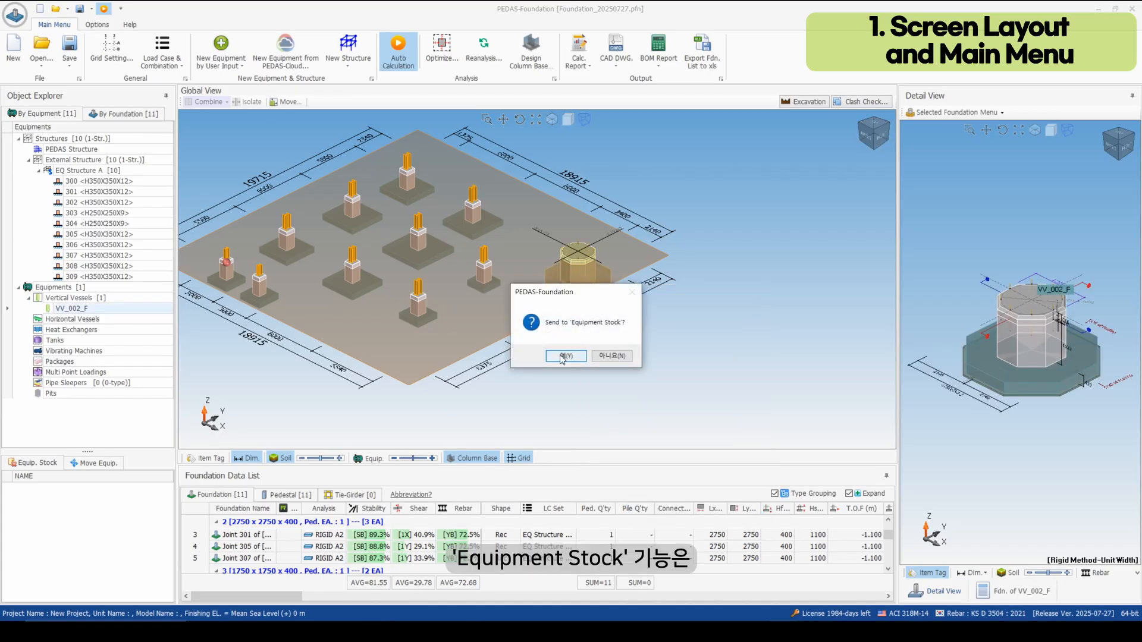
pyautogui.click(562, 356)
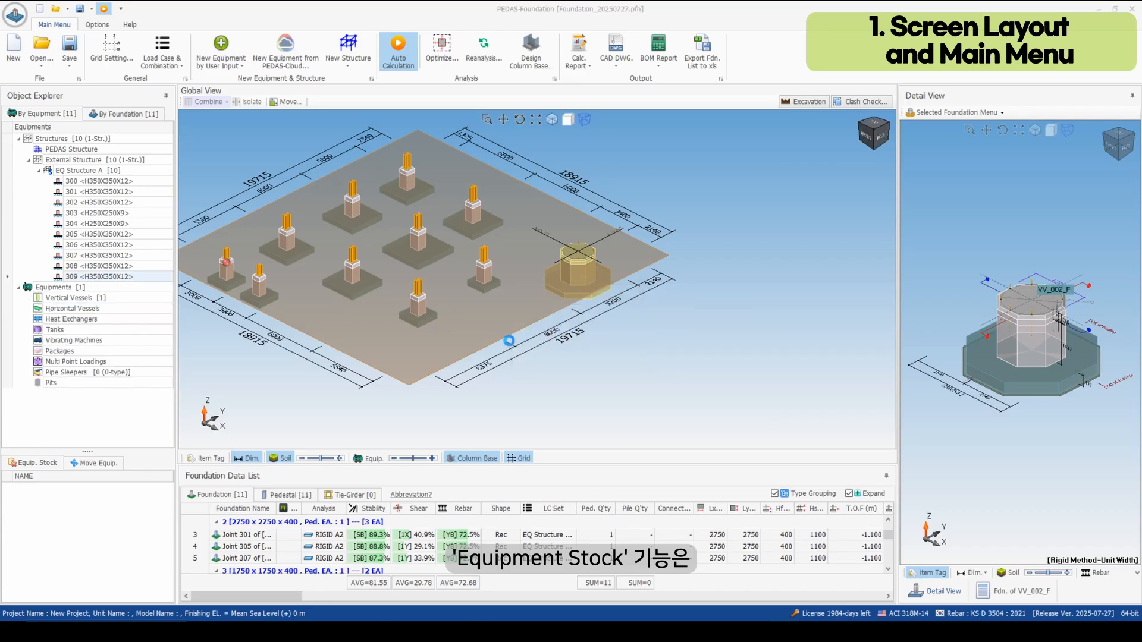
pyautogui.rightClick(47, 494)
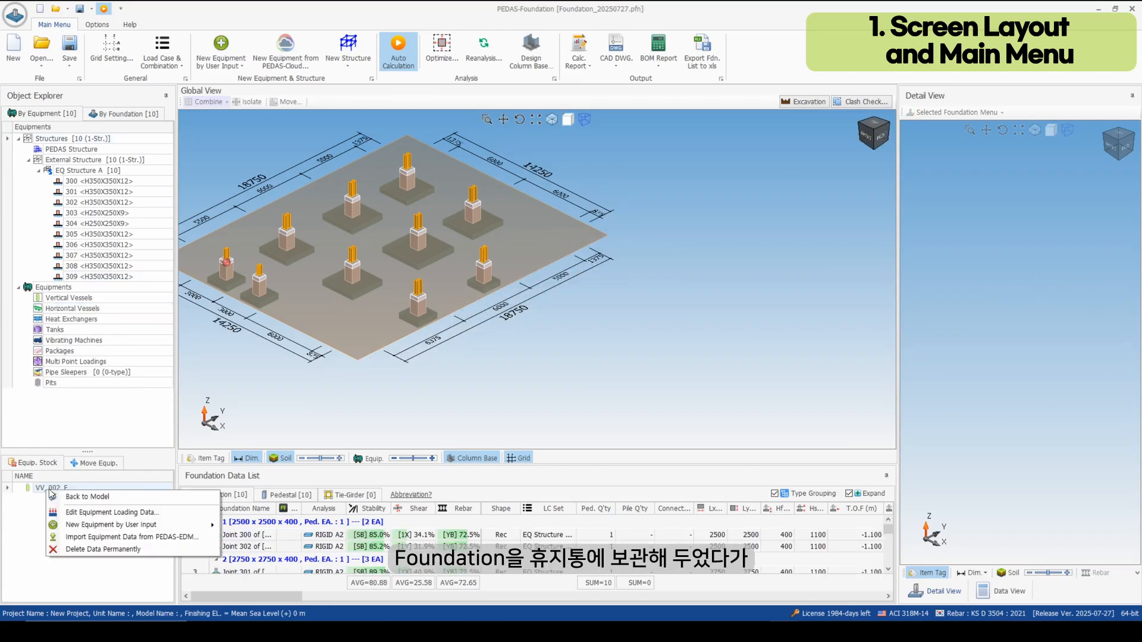
pyautogui.click(68, 497)
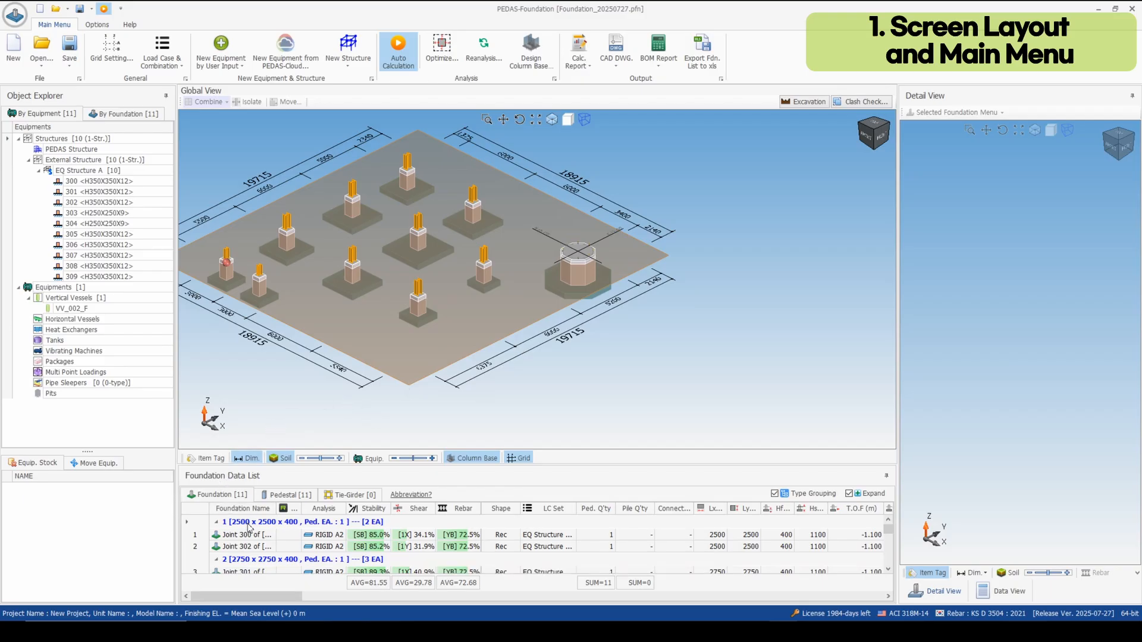
# Look through the foundation, pedestal and tie-girder lists in the Foundation Data List and return to the foundations.
pyautogui.scroll(-3, 250, 502)
pyautogui.click(272, 501)
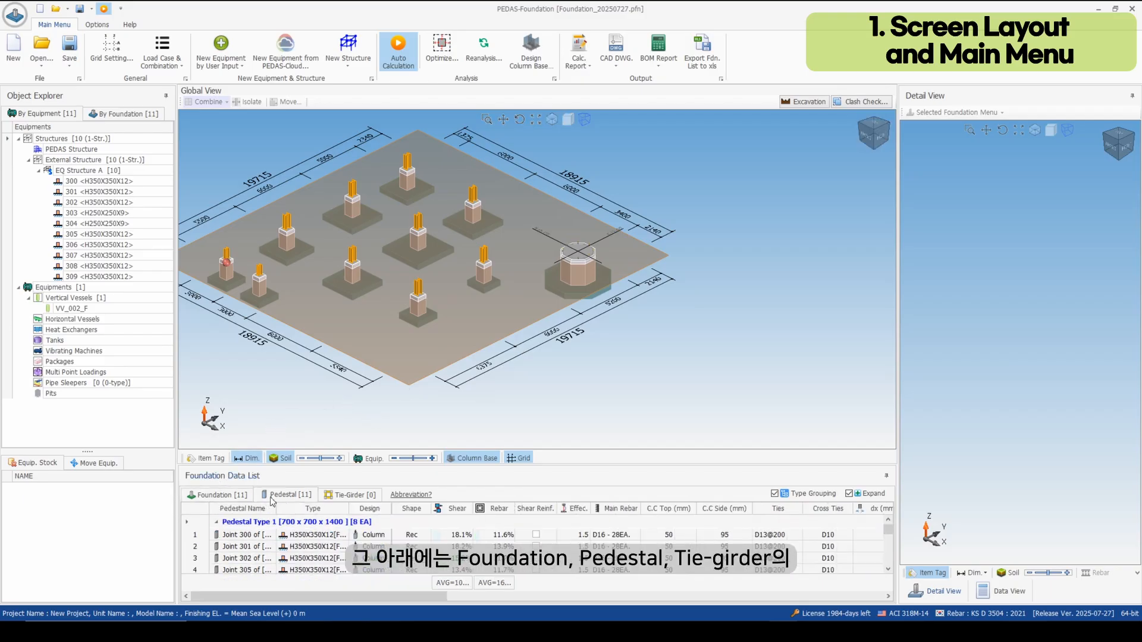
pyautogui.scroll(-2, 308, 513)
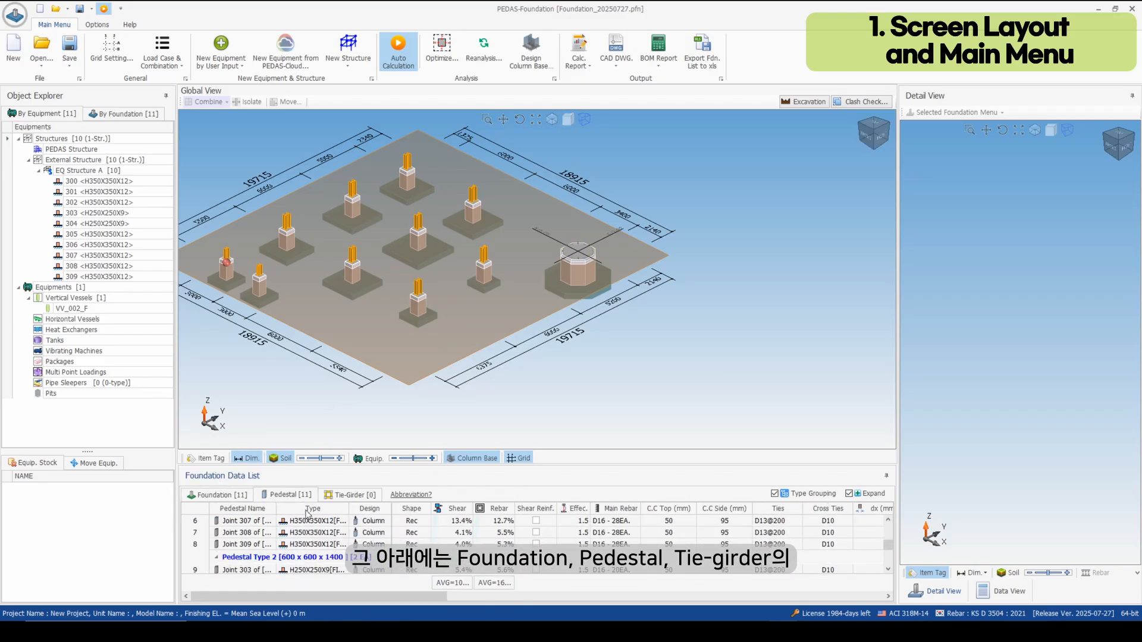
pyautogui.click(357, 495)
pyautogui.click(222, 498)
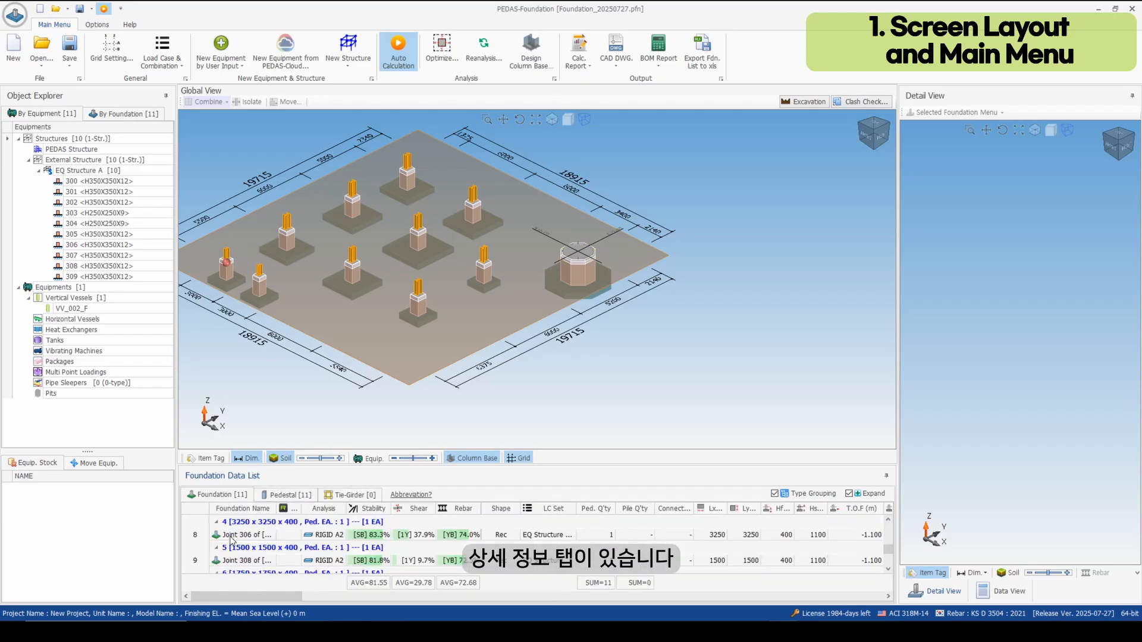
# Select the 2750 x 2750 x 400 foundation type group to inspect its member footings, and clear the selection.
pyautogui.scroll(3, 235, 540)
pyautogui.click(247, 562)
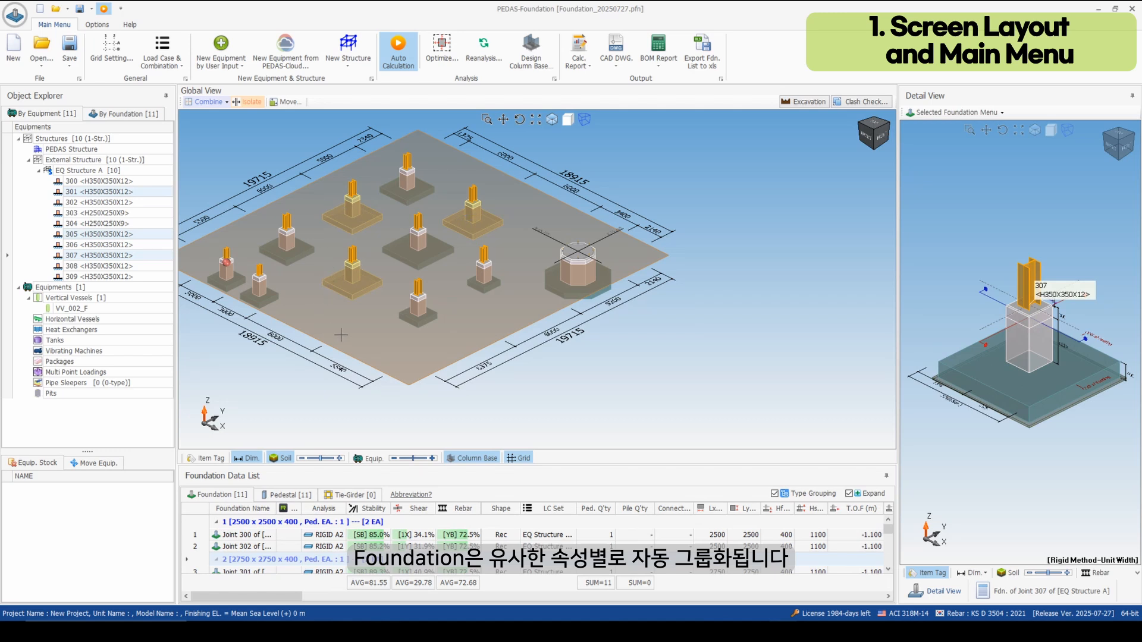
pyautogui.scroll(-1, 298, 547)
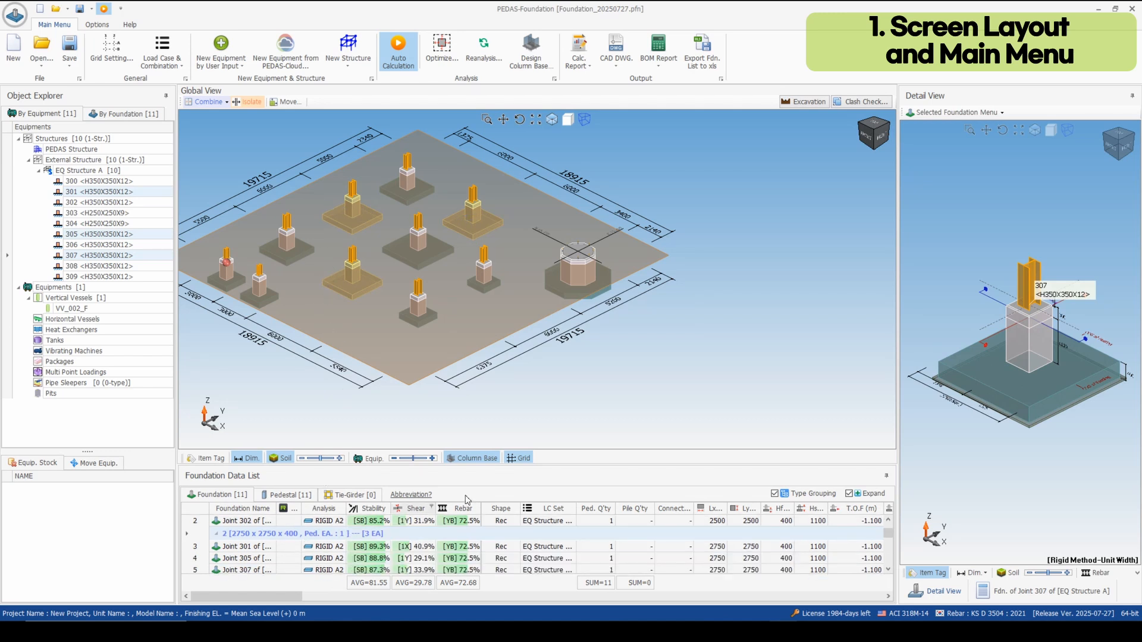
pyautogui.click(694, 356)
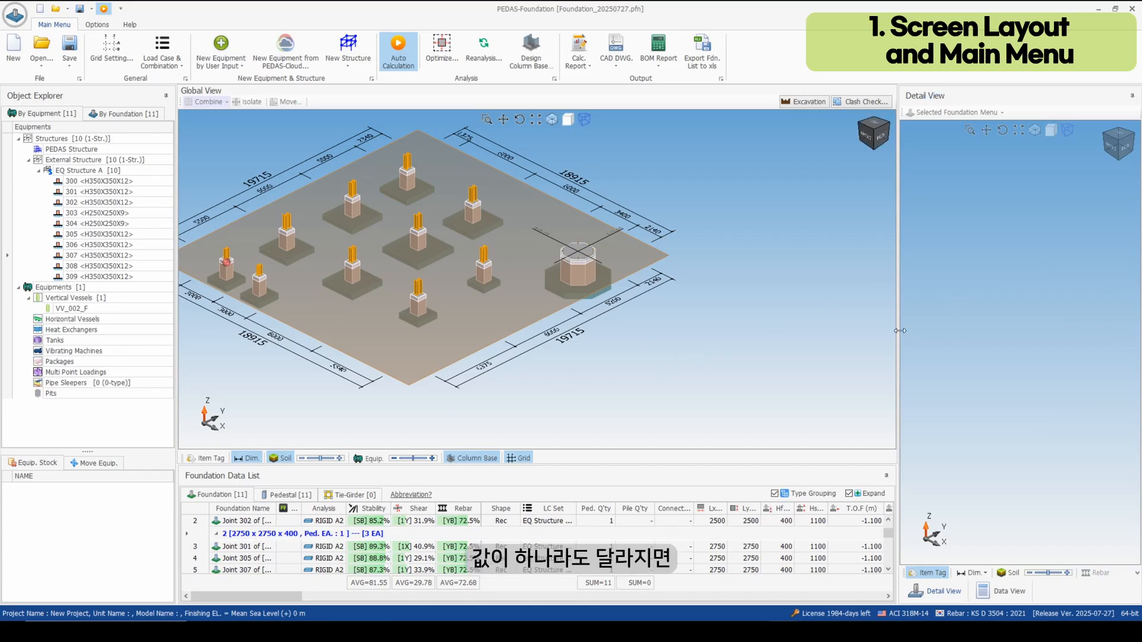
# Widen the detail view and inspect the vertical vessel's foundation and pedestal in it.
pyautogui.moveTo(899, 331); pyautogui.dragTo(860, 345)
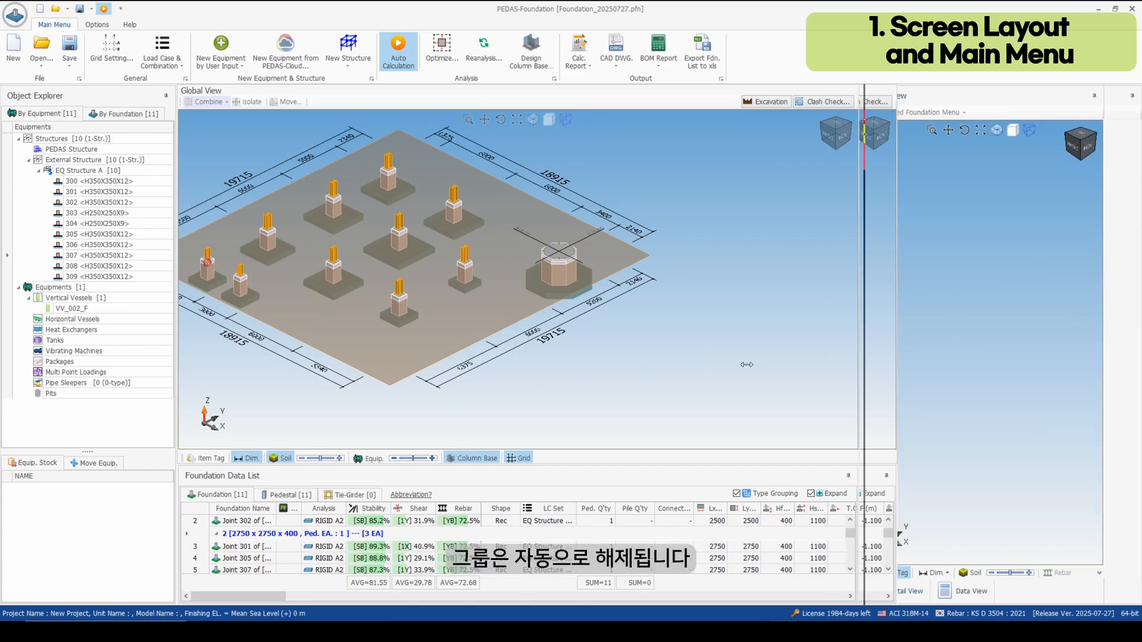
pyautogui.click(565, 273)
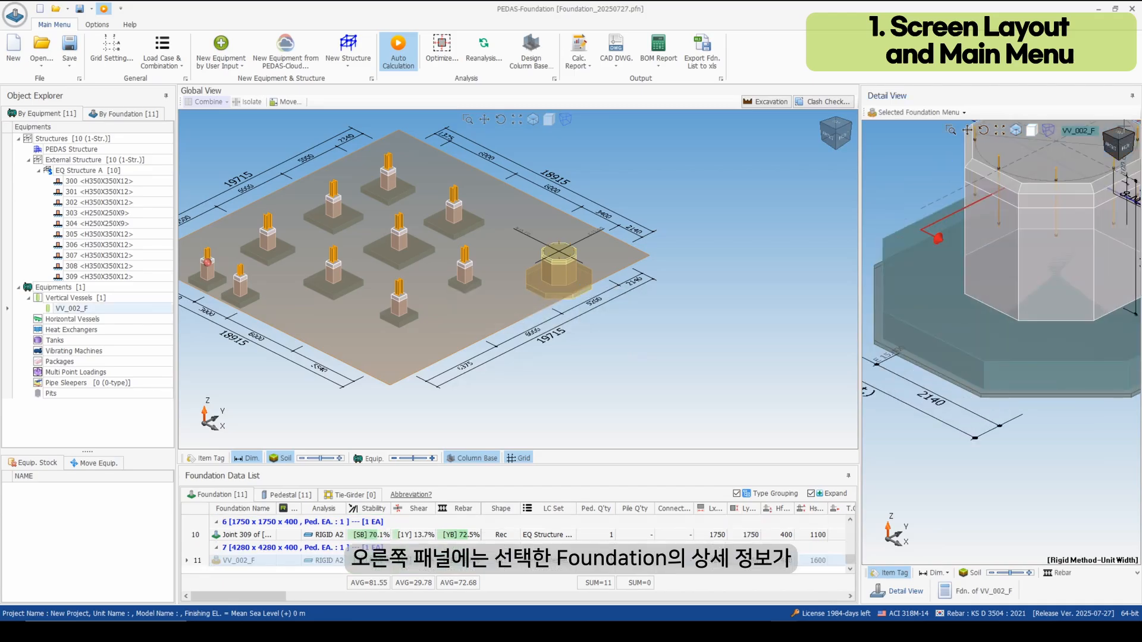
pyautogui.click(1110, 145)
pyautogui.click(1037, 250)
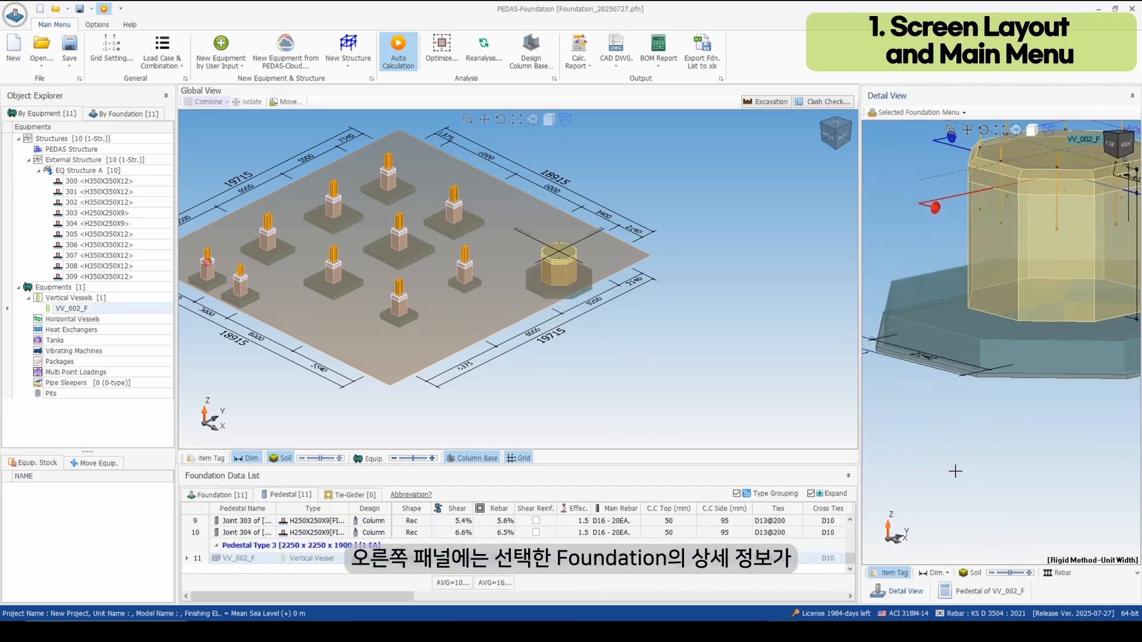
# Examine the property values of the vertical vessel's pedestal, including its rebar information, and return to the detail view.
pyautogui.click(990, 598)
pyautogui.click(963, 299)
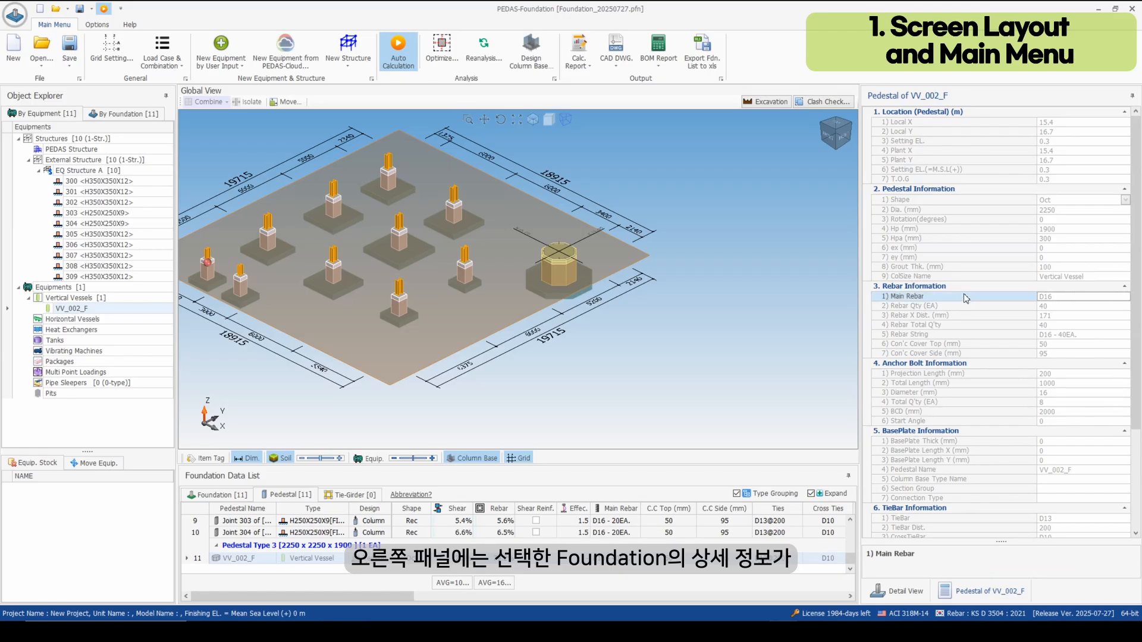
pyautogui.scroll(-5, 964, 299)
pyautogui.click(565, 302)
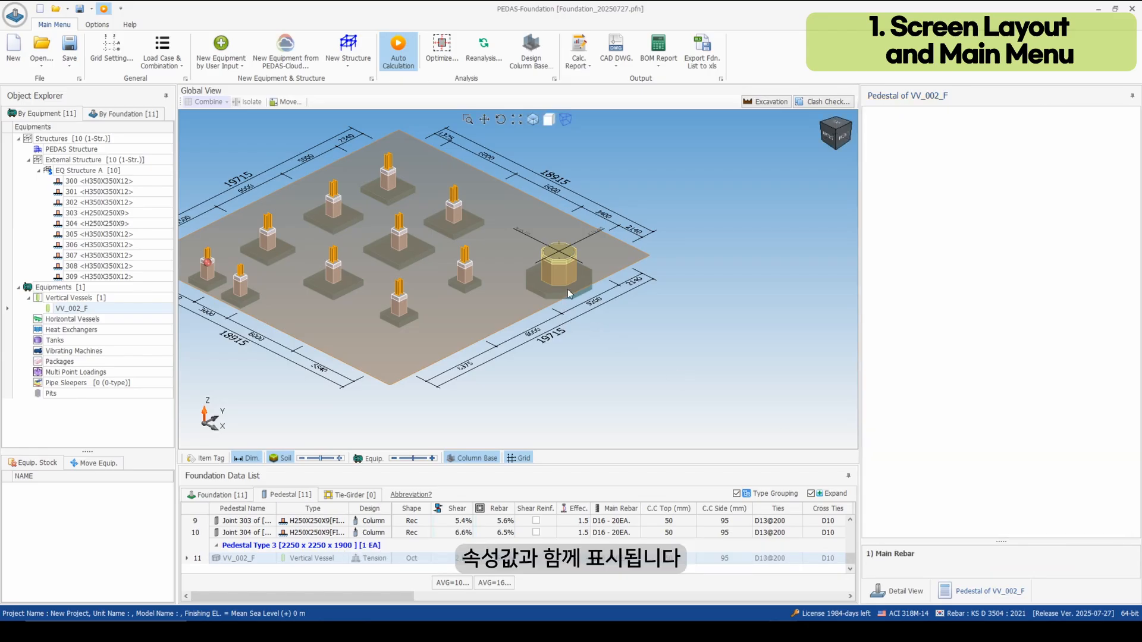
pyautogui.click(892, 594)
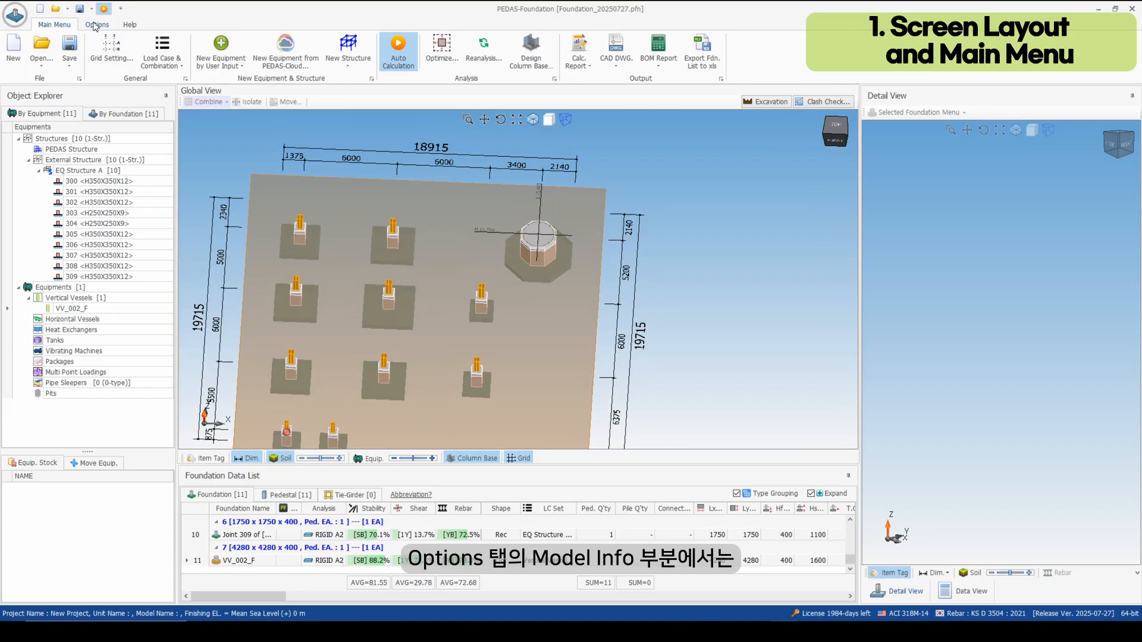
# Review the project, plant, north direction and coordinate fields in Model Information and close it without changes.
pyautogui.click(96, 25)
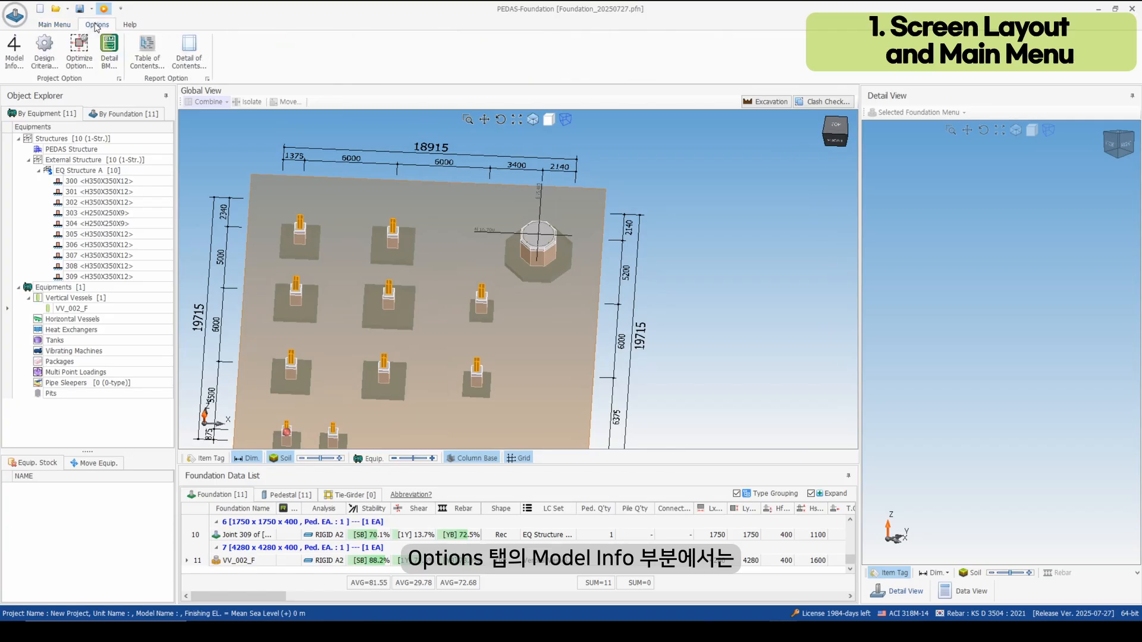
pyautogui.click(18, 67)
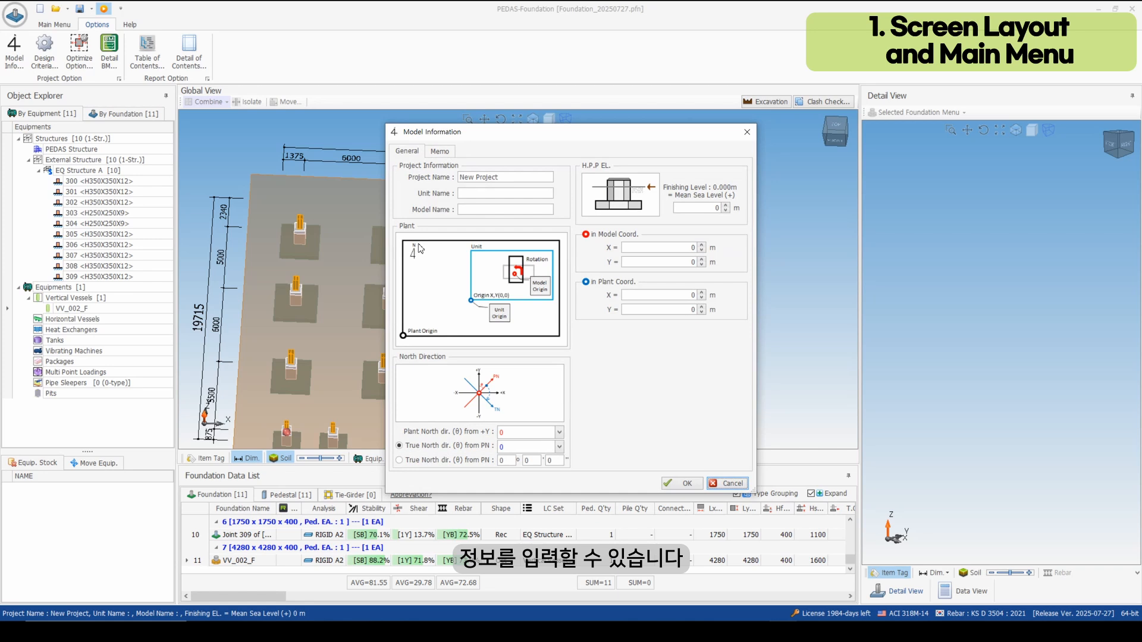
pyautogui.click(729, 483)
# Open the Design Criteria and review the available national design codes and versions, without changing the selection.
pyautogui.click(46, 54)
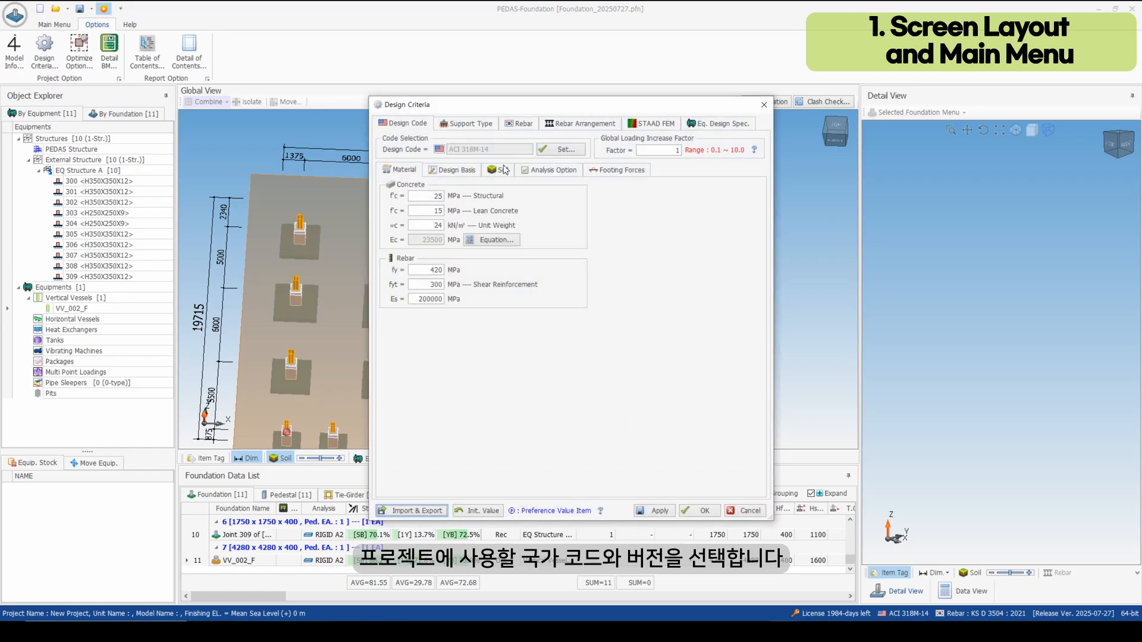
pyautogui.click(561, 150)
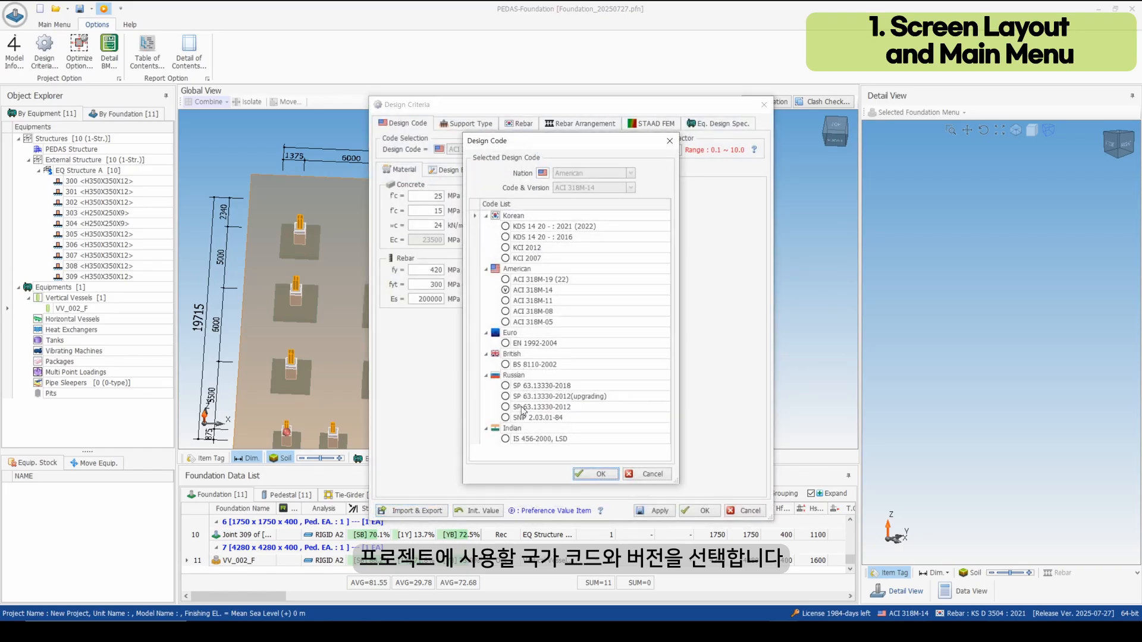
pyautogui.click(643, 474)
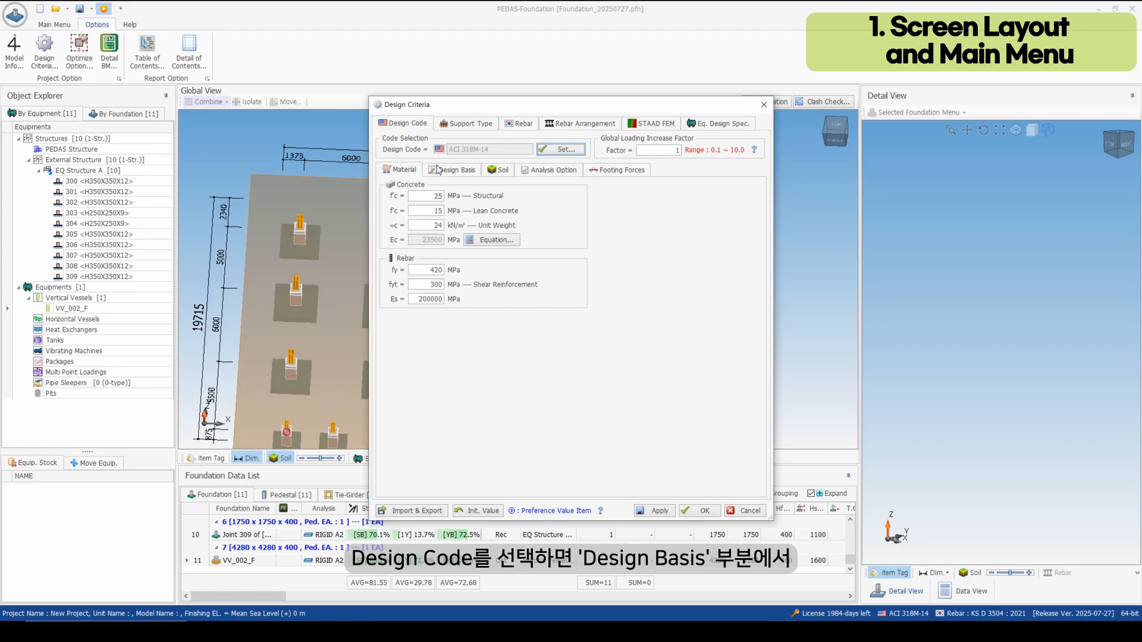
# Review the Design Basis, Soil and Analysis Option criteria, including the one-way shear, two-way shear and block foundation settings.
pyautogui.click(469, 172)
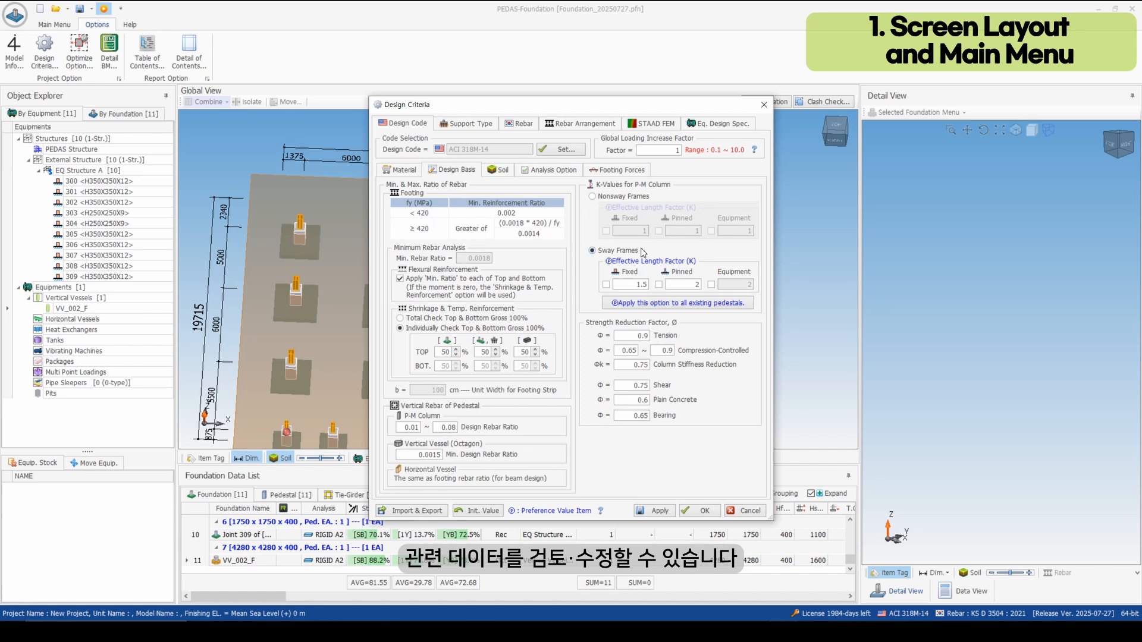
pyautogui.click(503, 171)
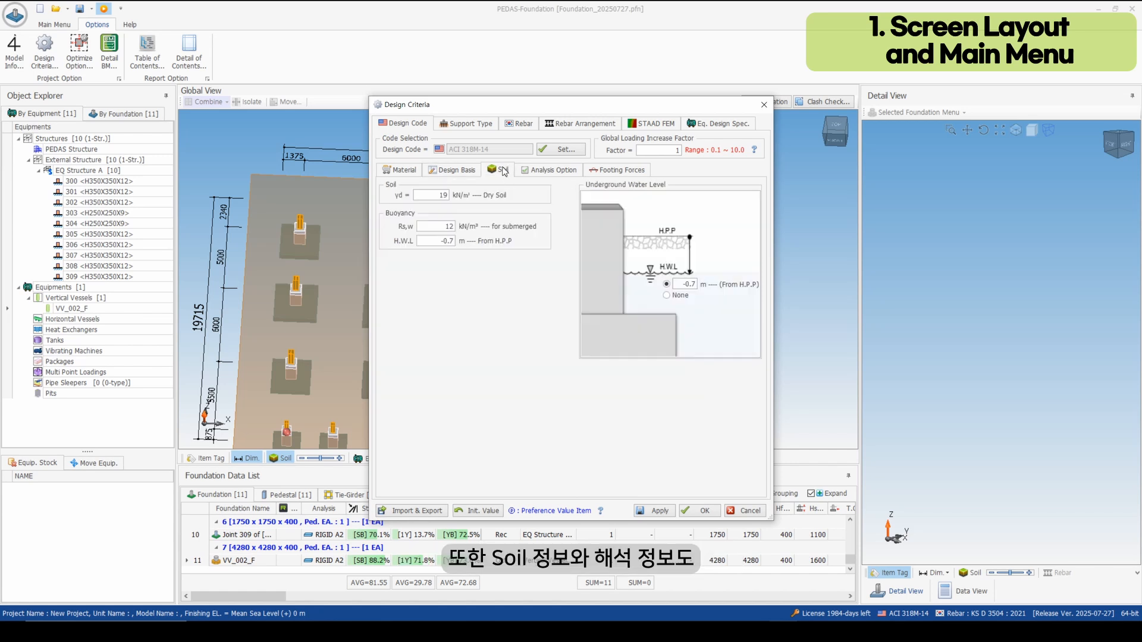
pyautogui.click(551, 172)
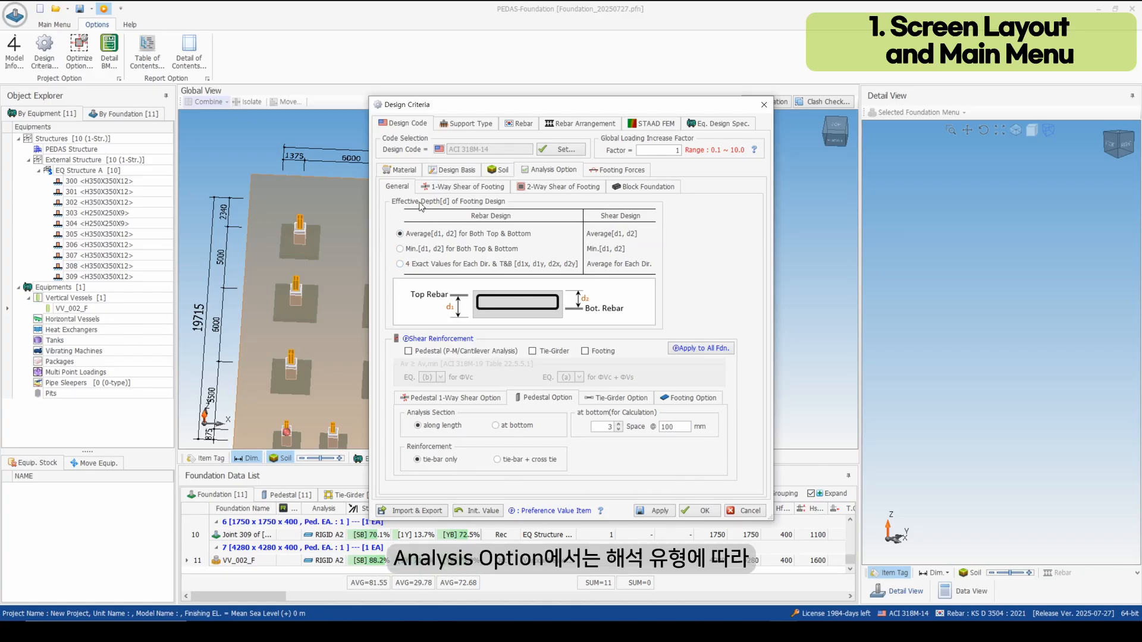
pyautogui.click(460, 188)
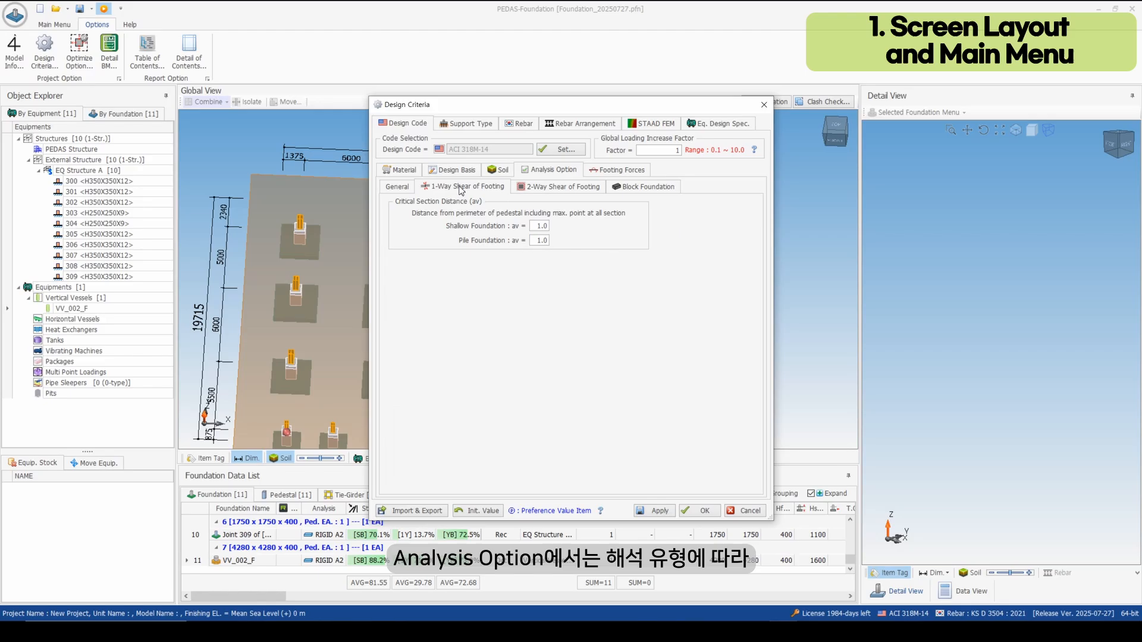
pyautogui.click(553, 188)
pyautogui.click(636, 189)
pyautogui.click(398, 191)
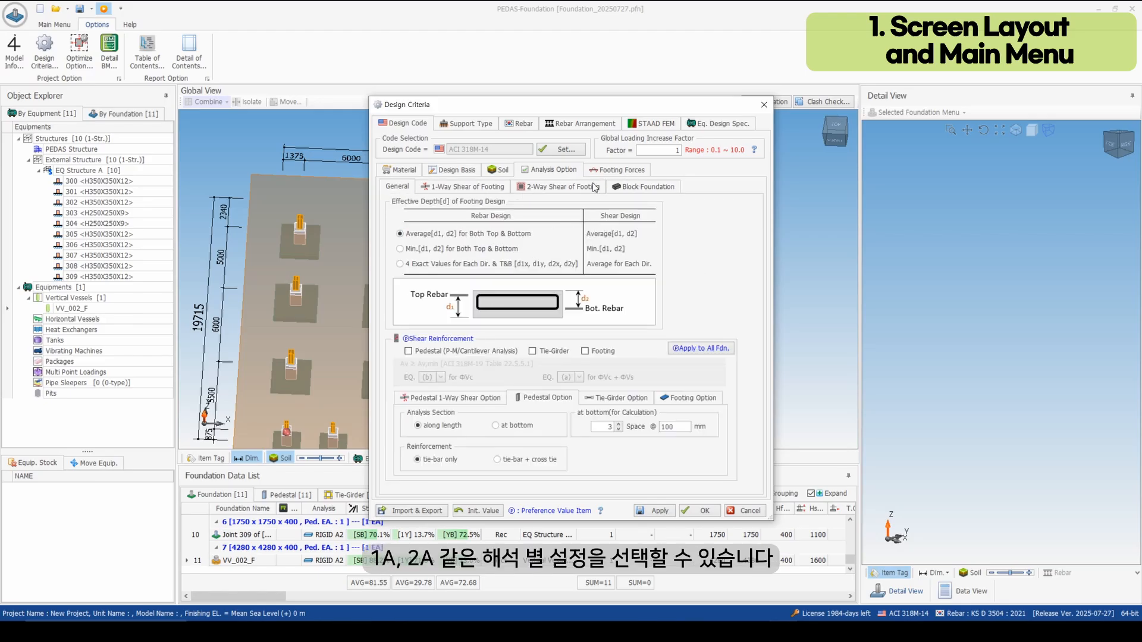
# Review the Footing Forces criteria and the reference chart comparing the rigid methods for footing force calculation.
pyautogui.click(608, 173)
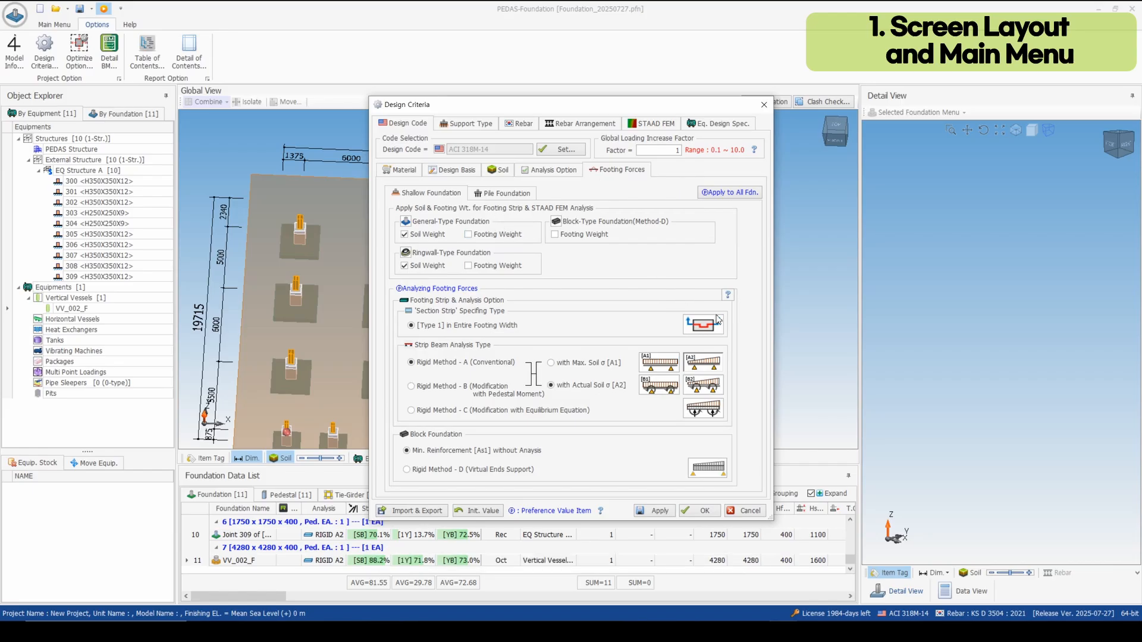
pyautogui.click(728, 295)
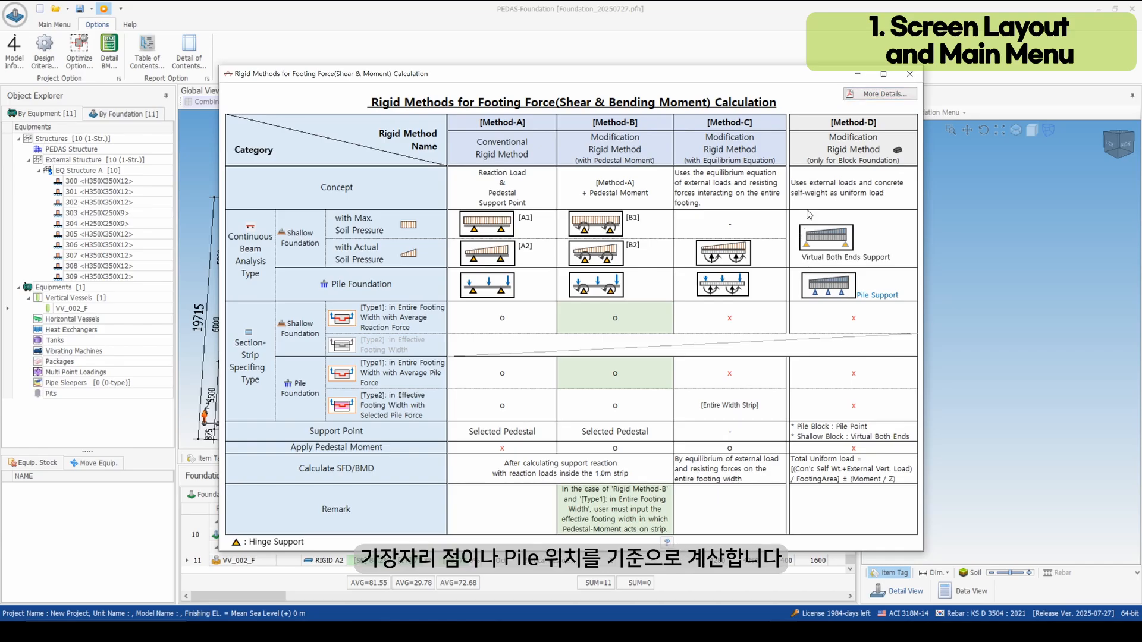
pyautogui.click(909, 75)
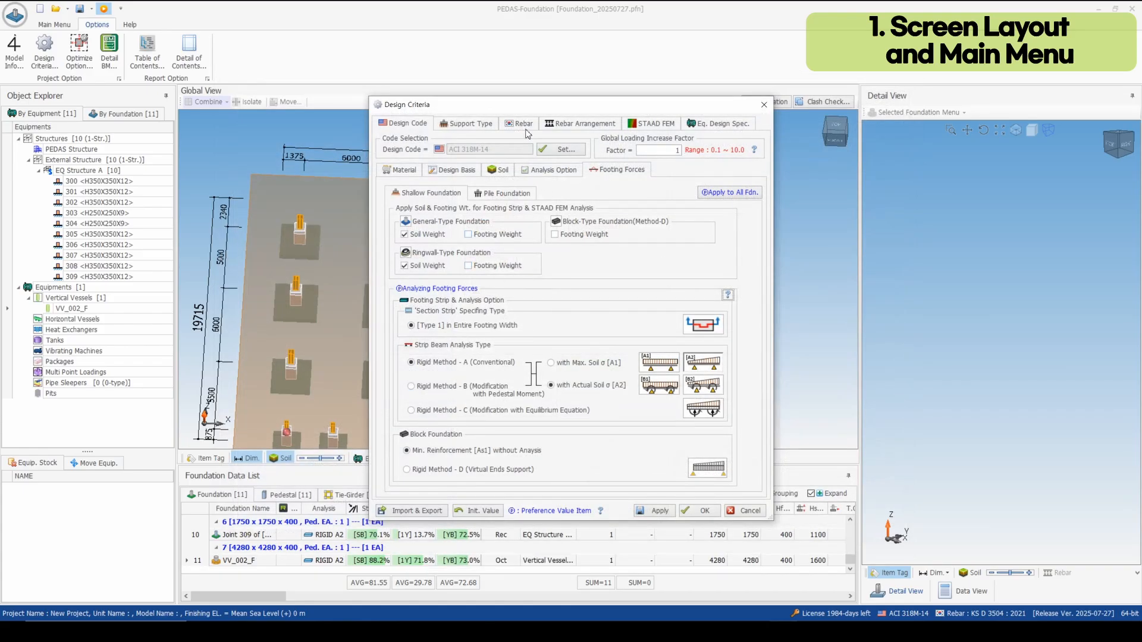
# Examine the Support Type criteria for pile foundations and for shallow foundations' soil bearing capacity.
pyautogui.click(483, 126)
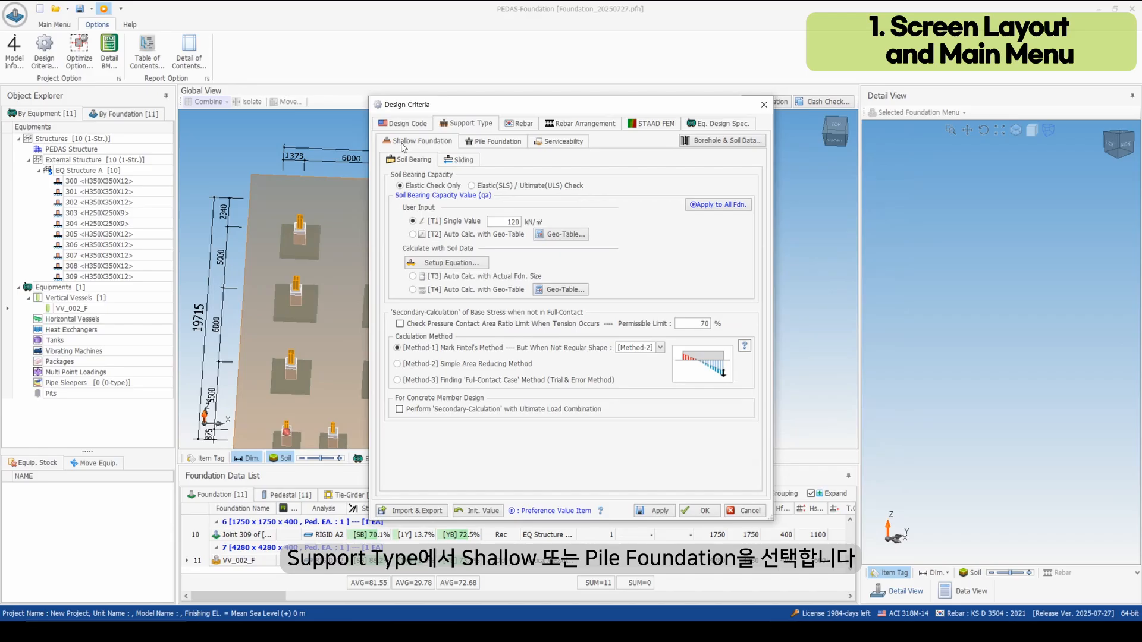
pyautogui.click(486, 144)
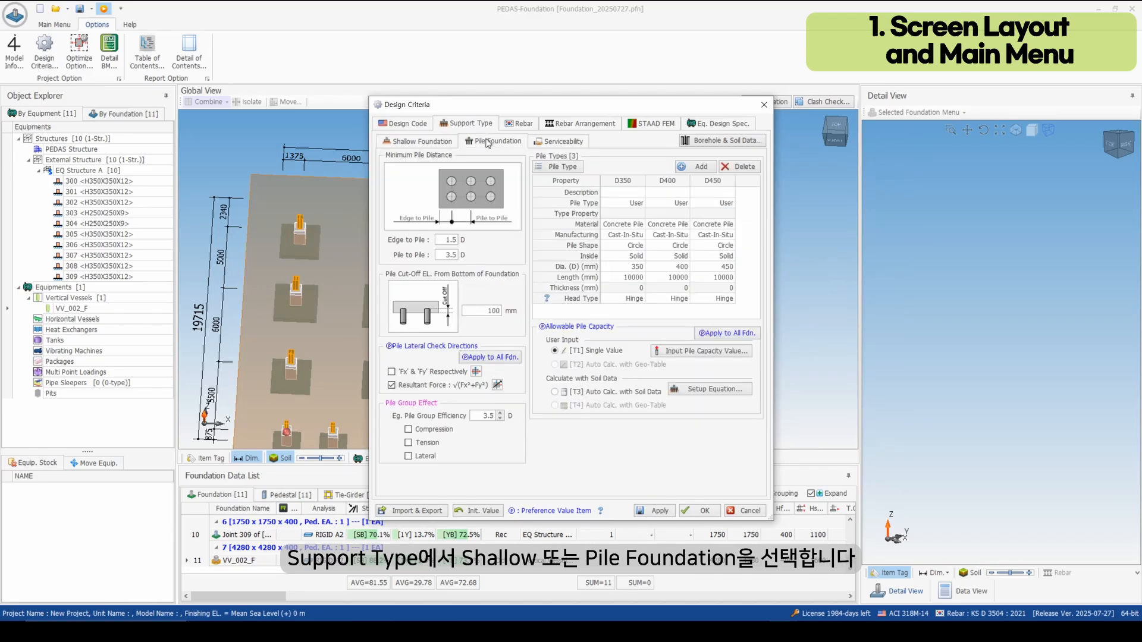
pyautogui.click(424, 146)
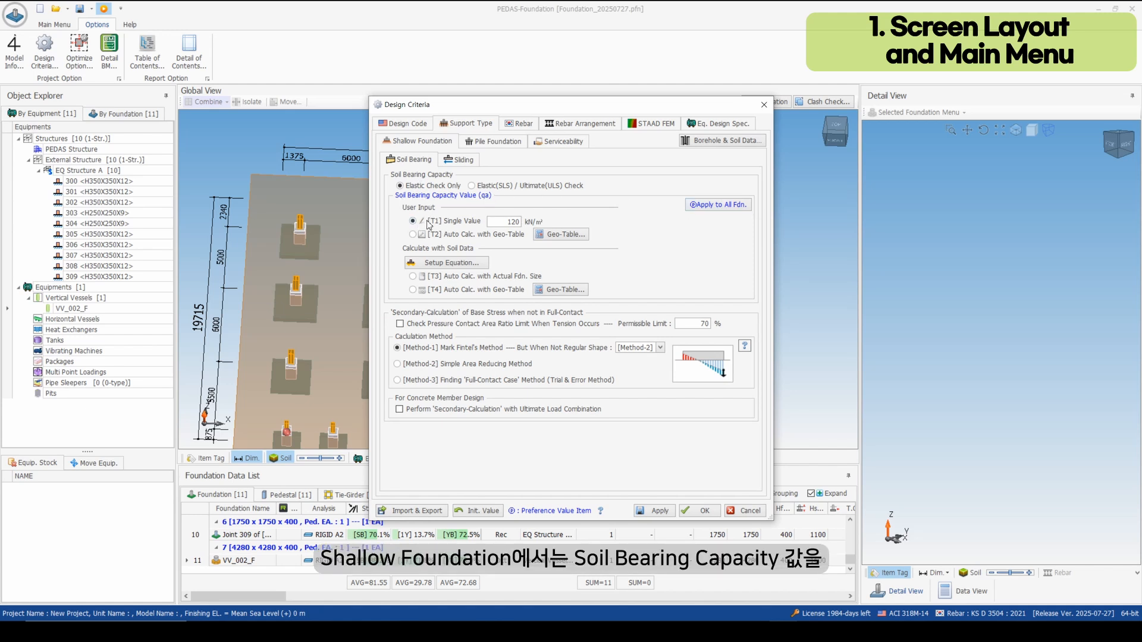
# Set the soil bearing capacity to [T2] Auto Calc. with Geo-Table and generate its table from the default footing size matrix.
pyautogui.click(465, 223)
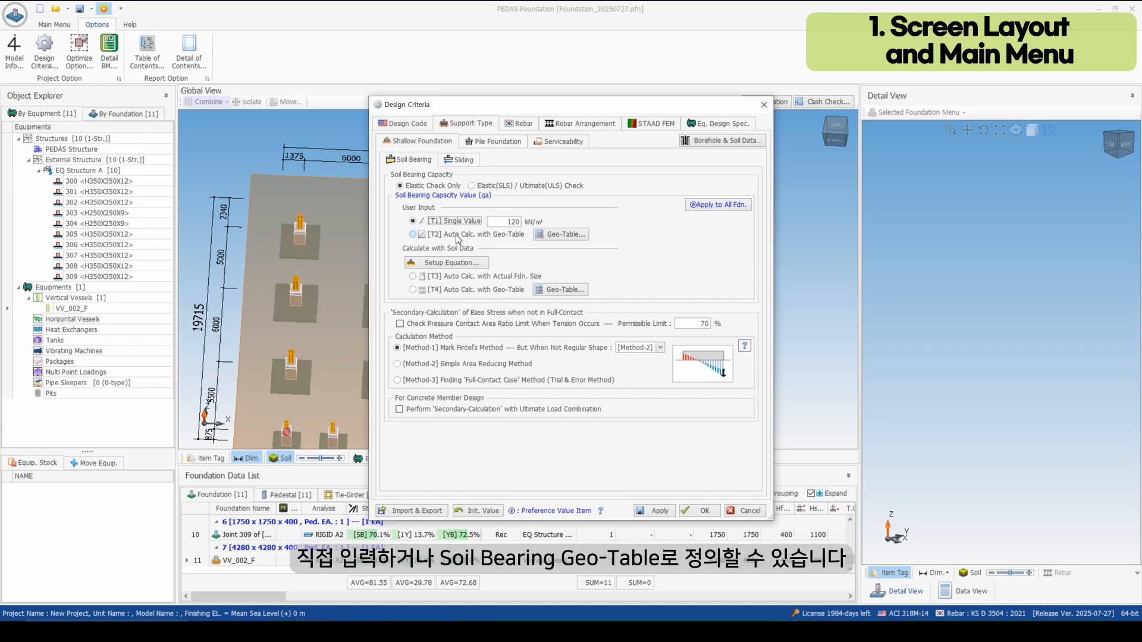
pyautogui.click(457, 236)
pyautogui.click(566, 235)
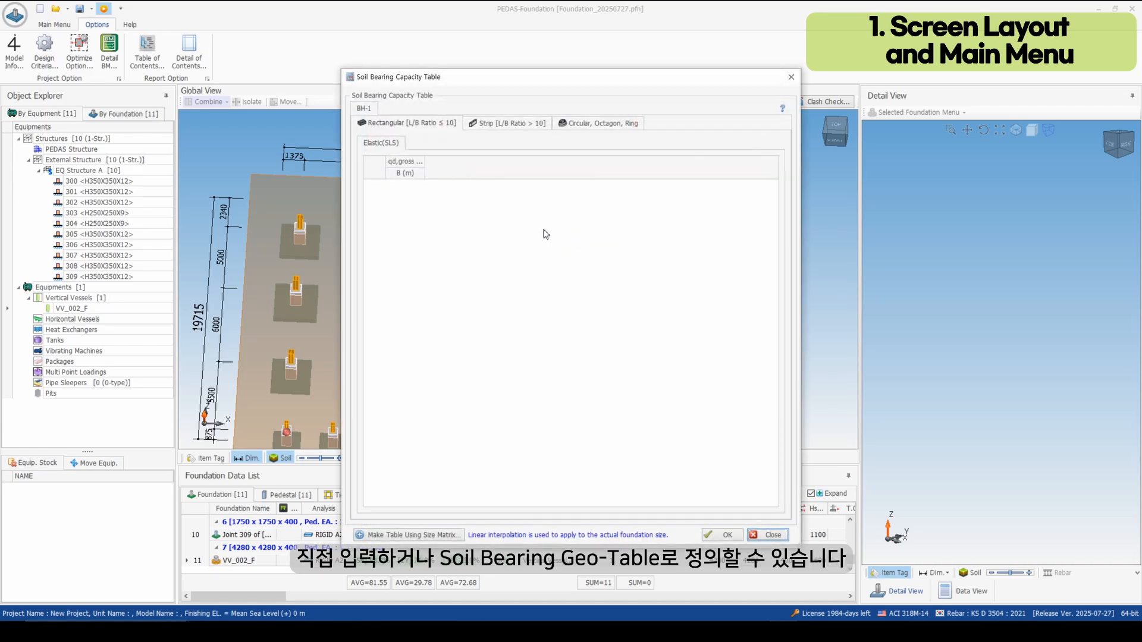
pyautogui.click(390, 535)
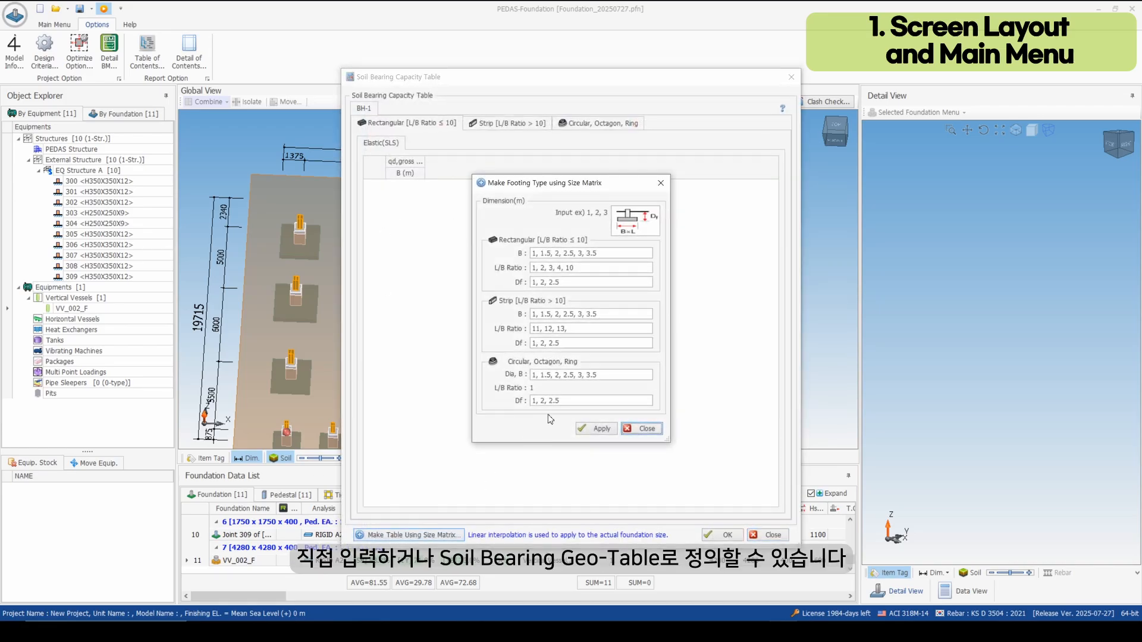
pyautogui.click(601, 429)
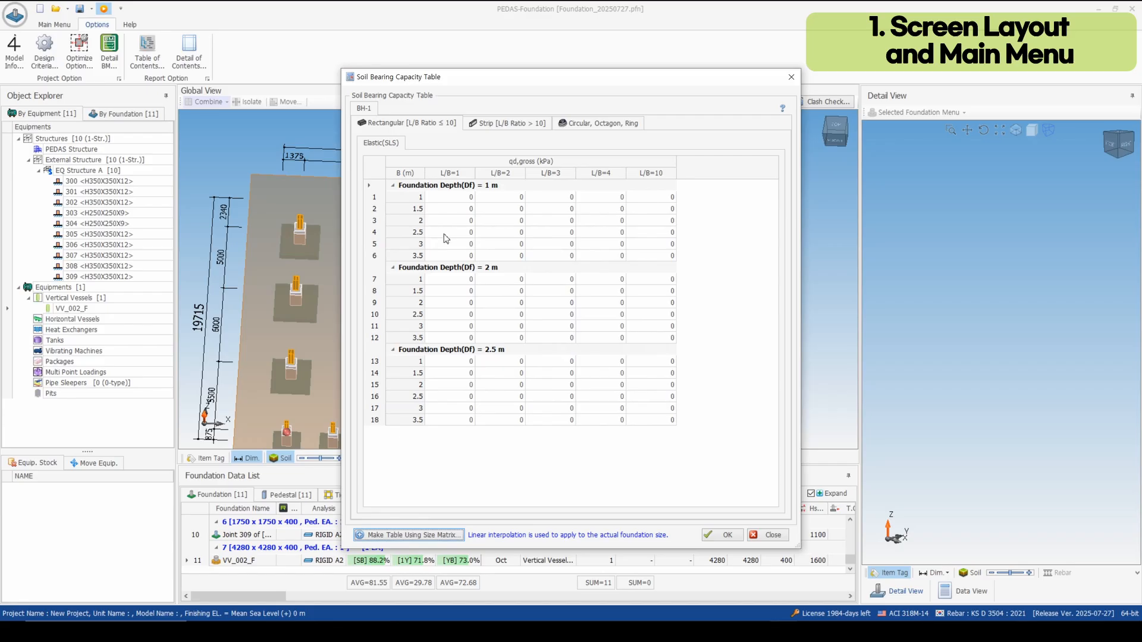
# Enter 111 kPa for L/B=1 at widths 2, 2.5 and 3 m under 1 m foundation depth, and accept the table.
pyautogui.click(452, 222)
pyautogui.write('111')
pyautogui.click(467, 233)
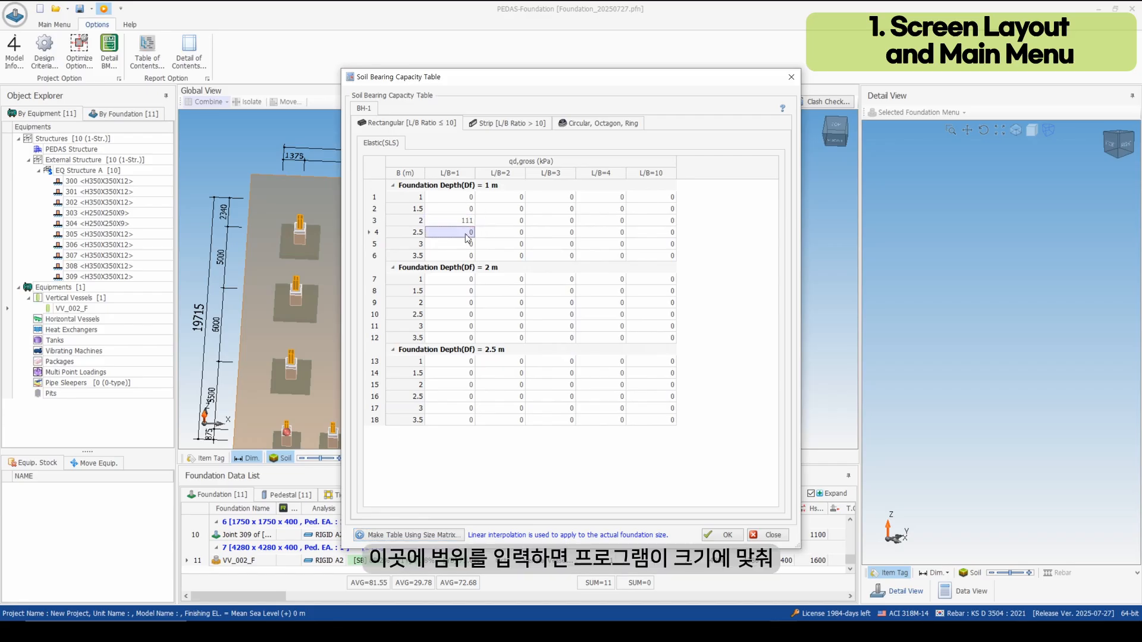
pyautogui.write('111')
pyautogui.click(470, 245)
pyautogui.write('11')
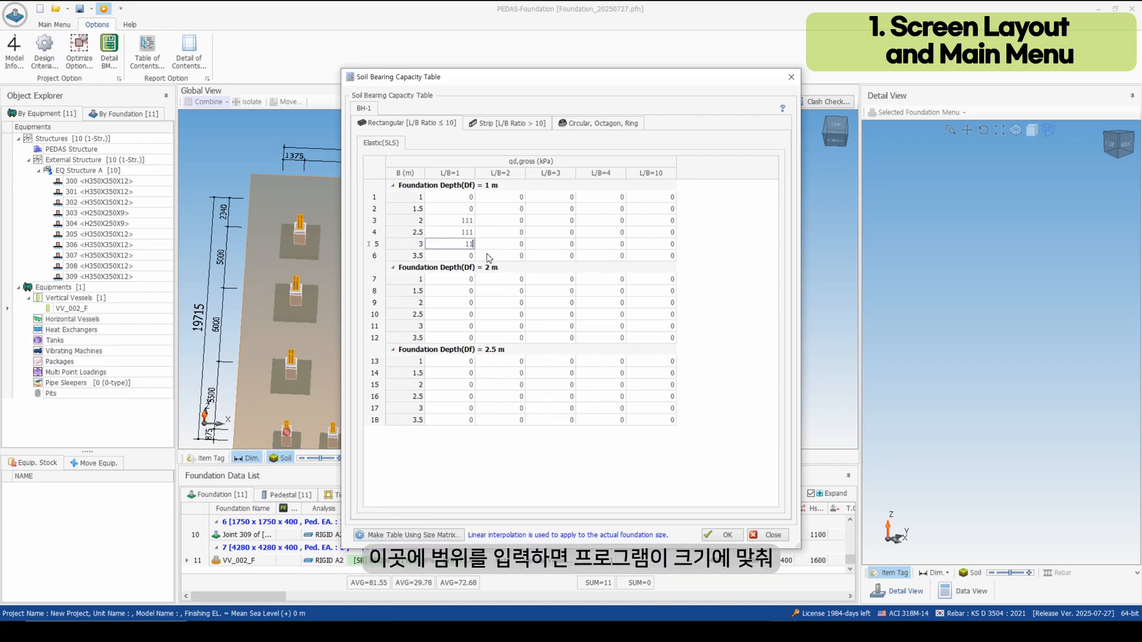
pyautogui.click(486, 258)
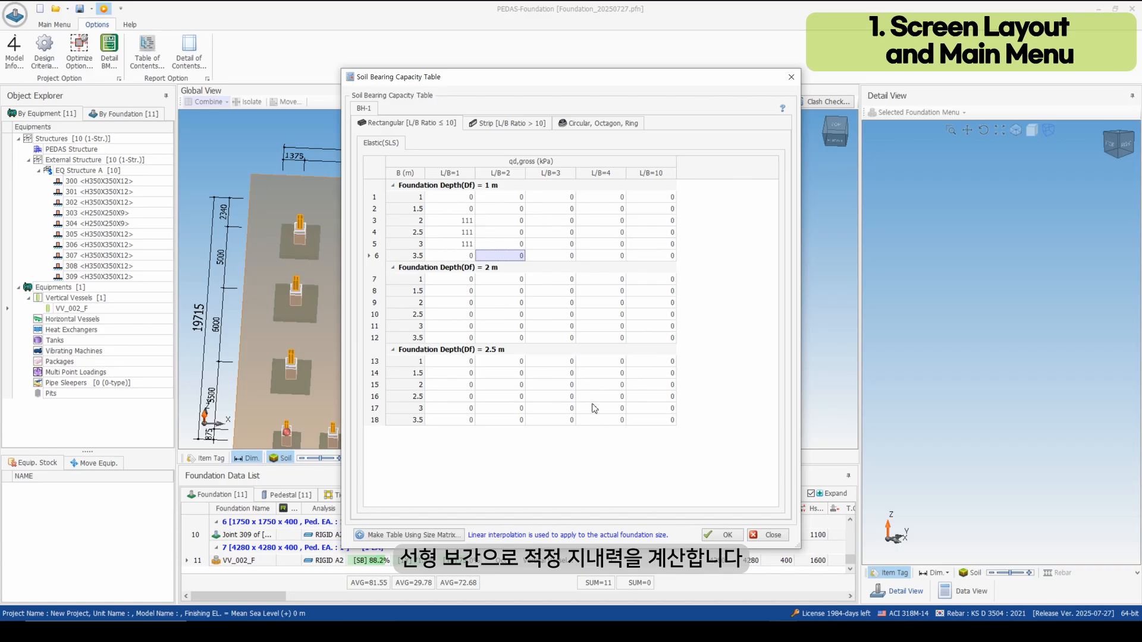
pyautogui.click(720, 537)
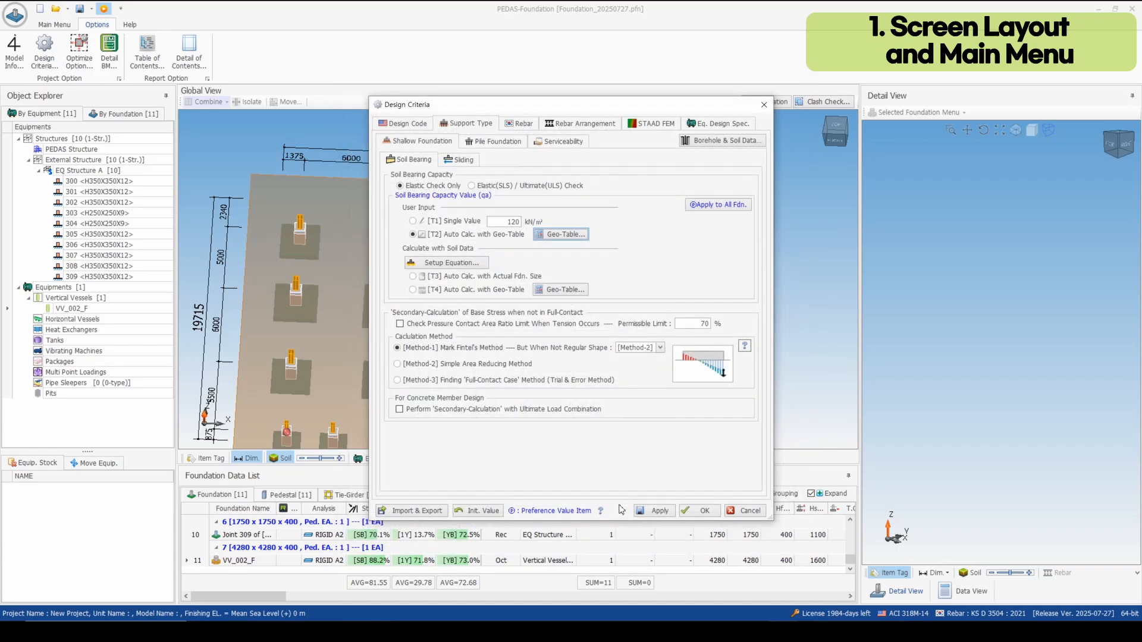
# Add Terzaghi, Meyerhof, Hansen and Consider by Settlement to the soil bearing equation setup, keeping the Minimum result method.
pyautogui.click(450, 263)
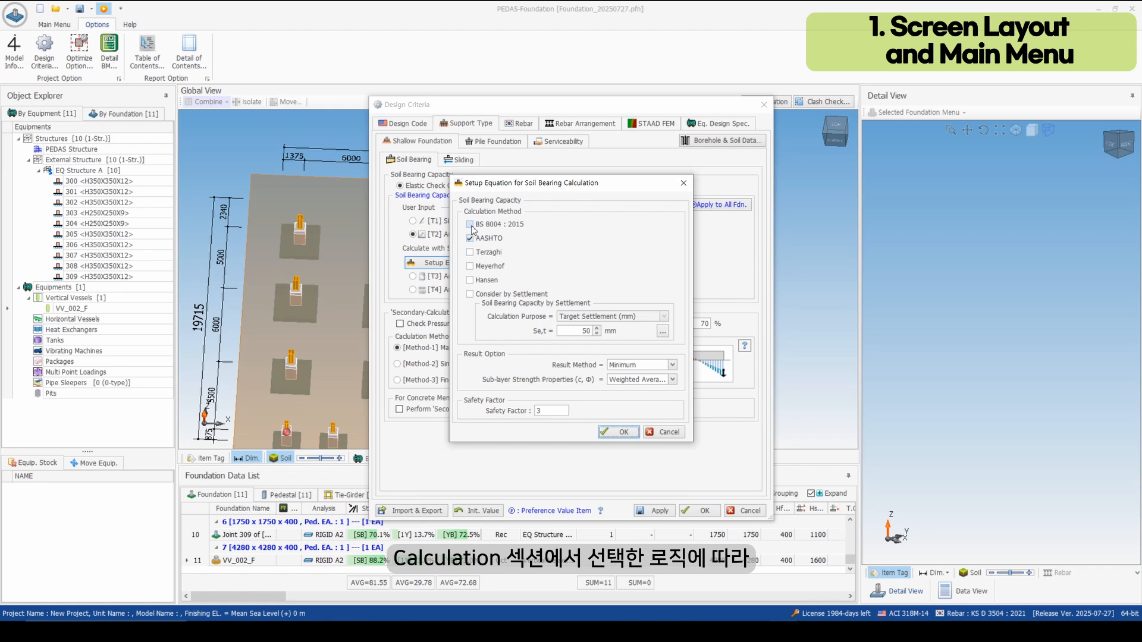
pyautogui.click(470, 252)
pyautogui.click(470, 266)
pyautogui.click(470, 280)
pyautogui.click(475, 293)
pyautogui.click(635, 365)
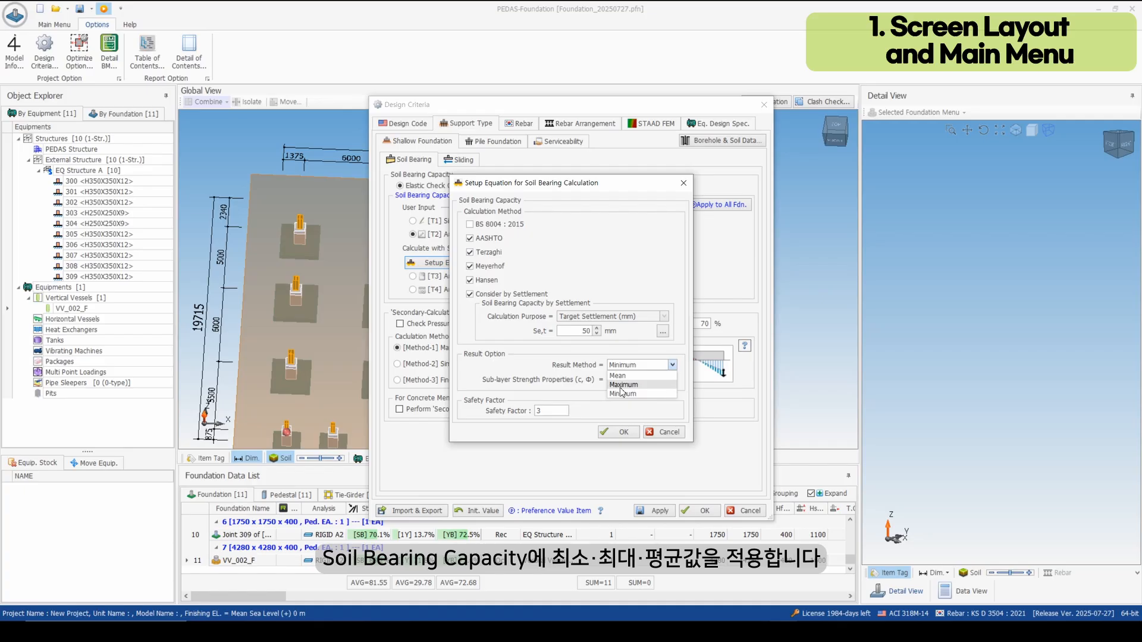
pyautogui.click(516, 367)
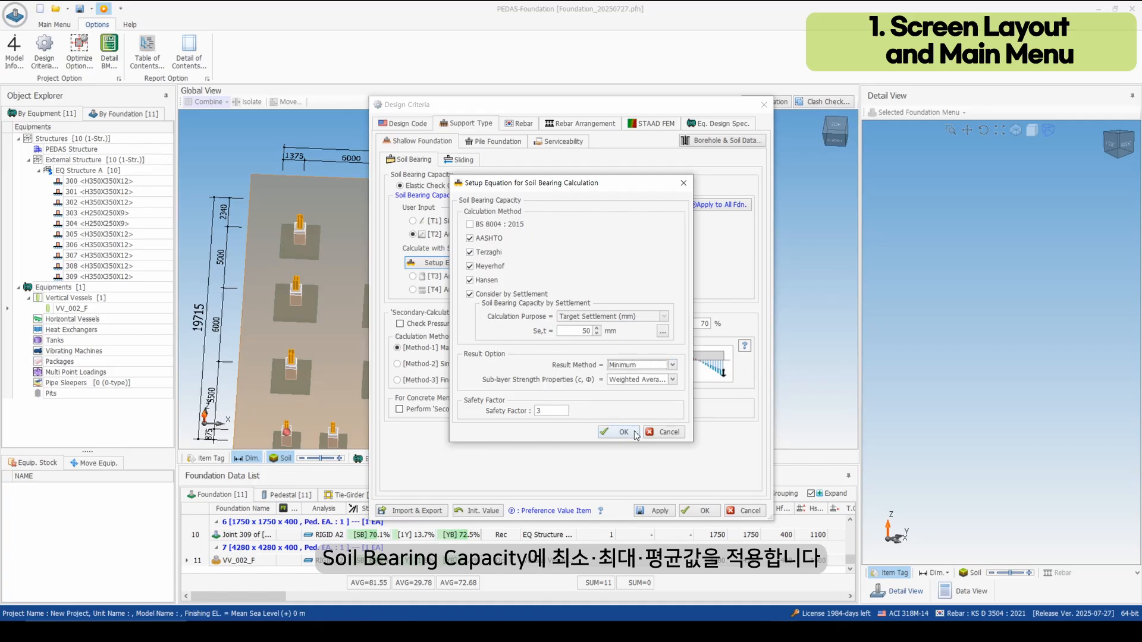
pyautogui.click(608, 431)
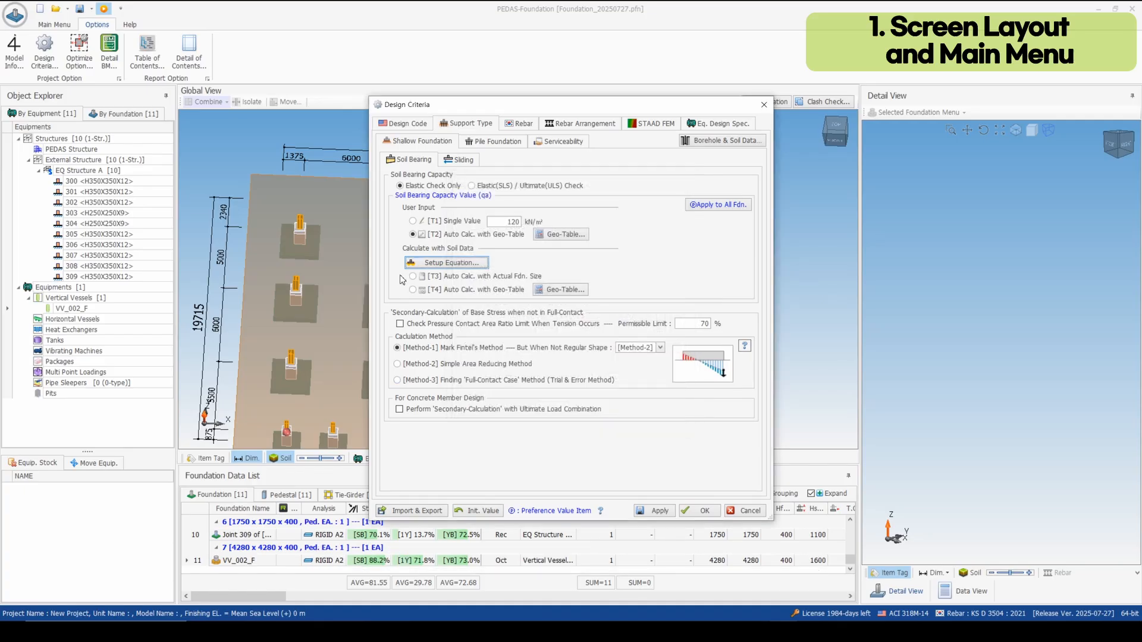
# Switch soil bearing capacity to [T4] Auto Calc. with Geo-Table, calculate the table from the default size matrix, and accept it.
pyautogui.click(448, 295)
pyautogui.click(559, 290)
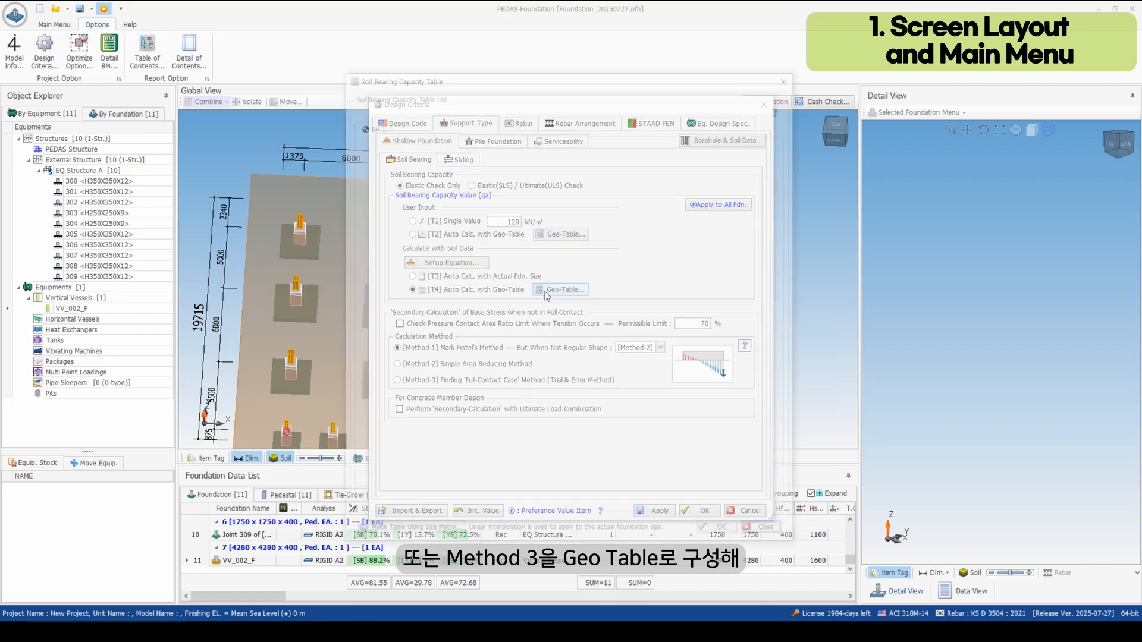
pyautogui.click(442, 532)
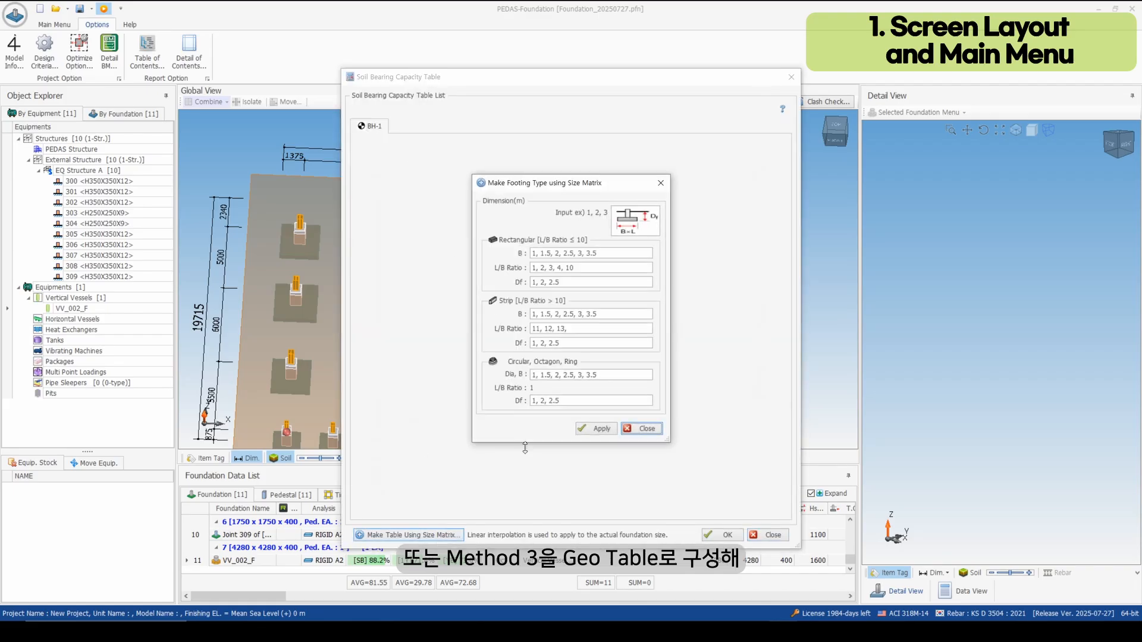
pyautogui.click(596, 432)
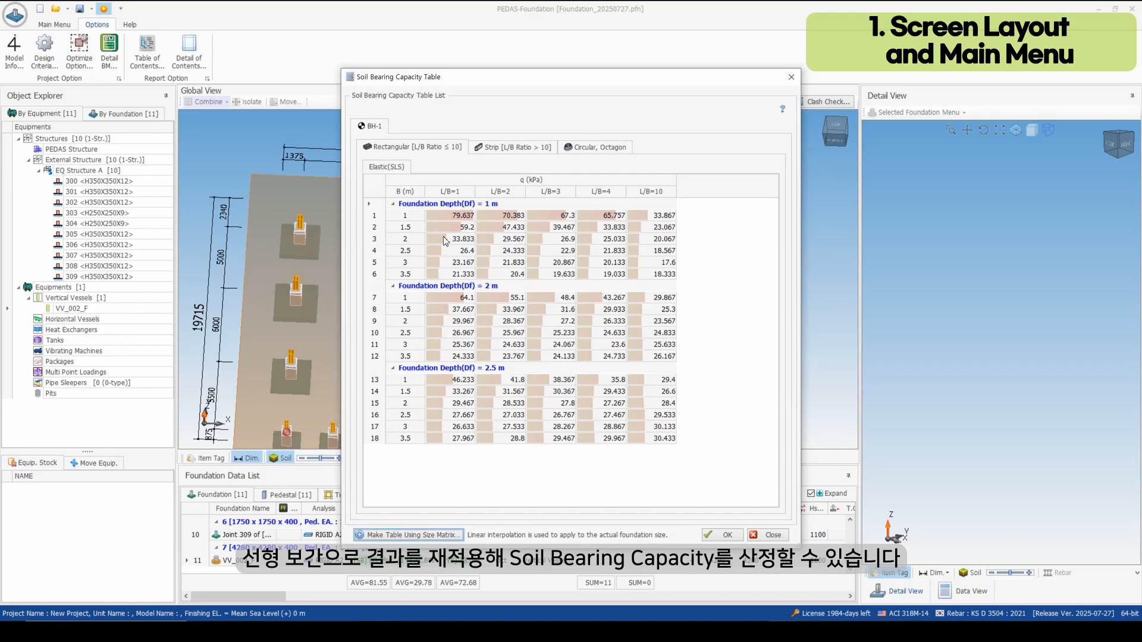
pyautogui.click(465, 230)
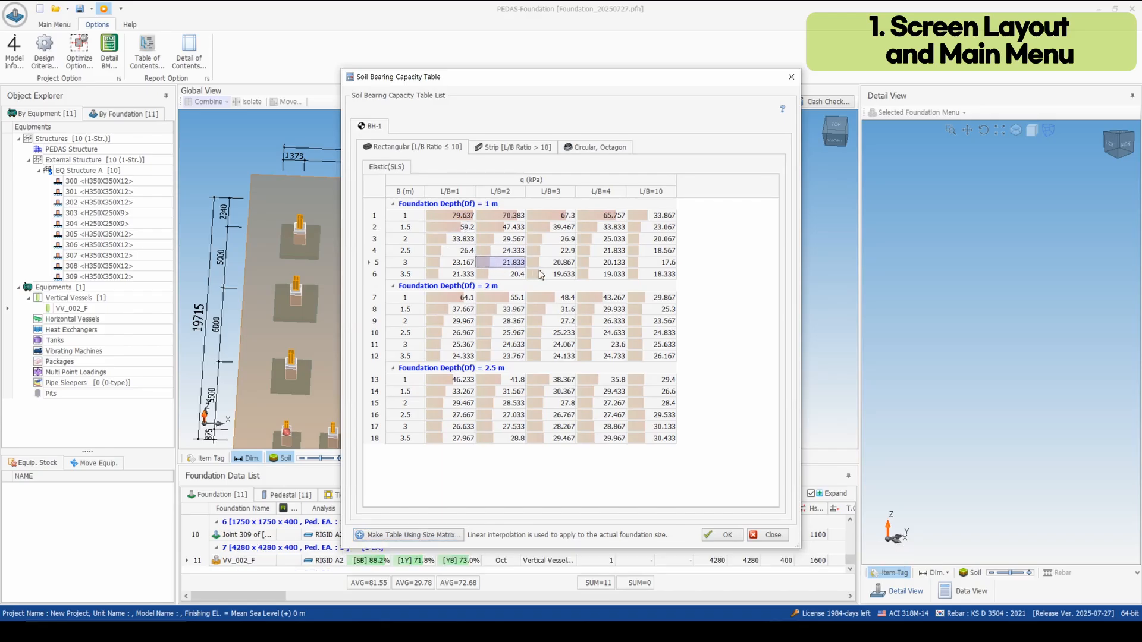
pyautogui.click(447, 262)
pyautogui.click(455, 240)
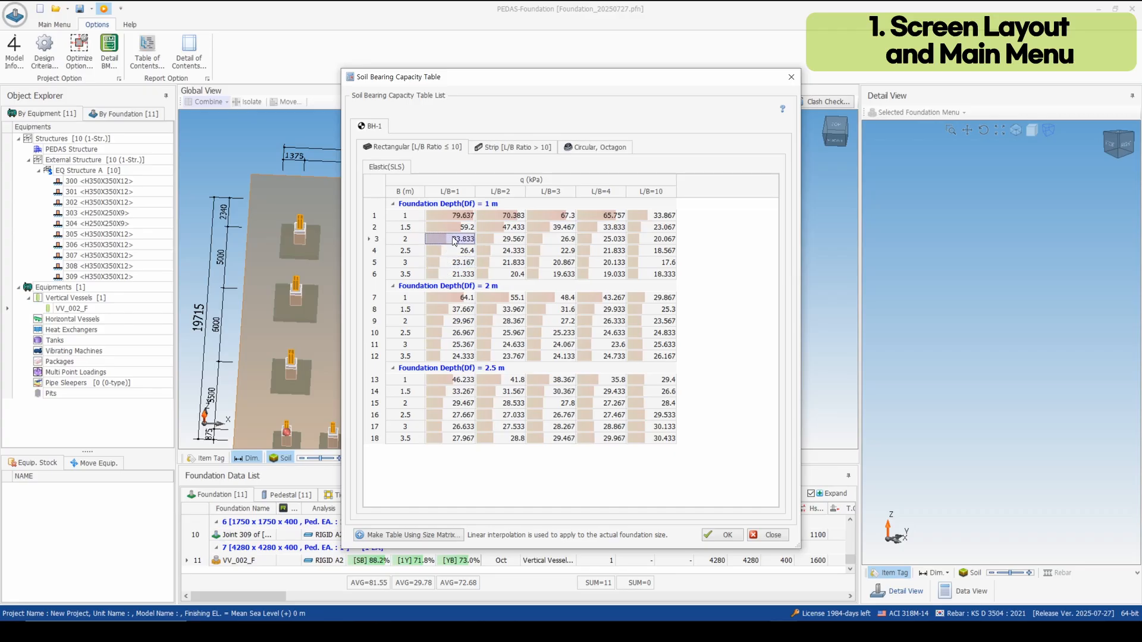
pyautogui.click(721, 535)
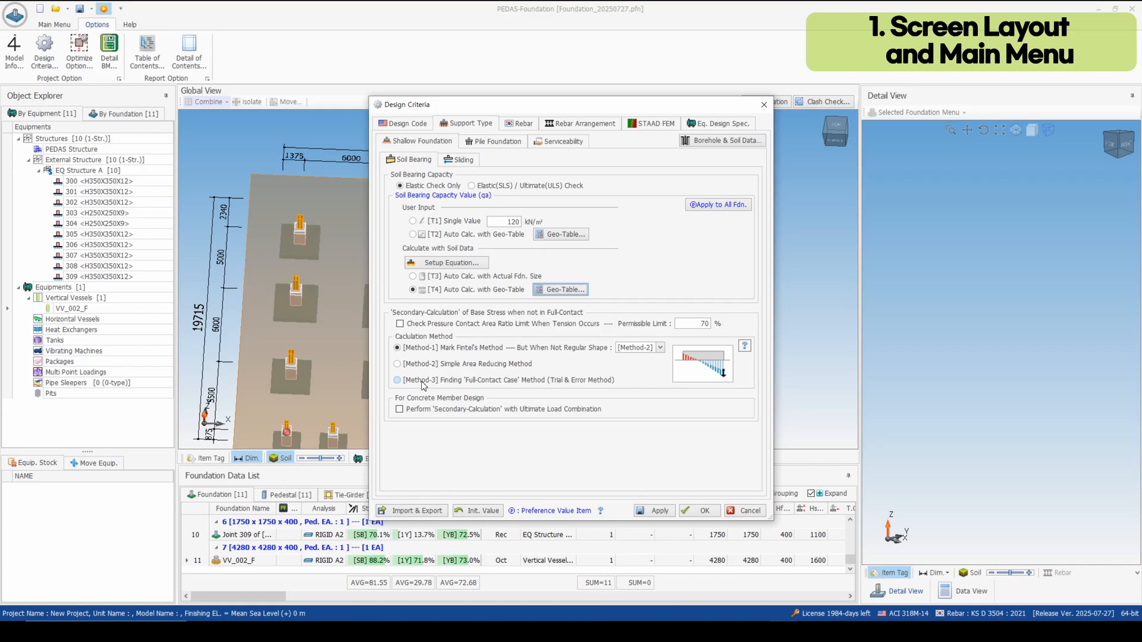
# Review the secondary-calculation methods for base stress with their comparison chart, and the sliding check settings.
pyautogui.click(645, 349)
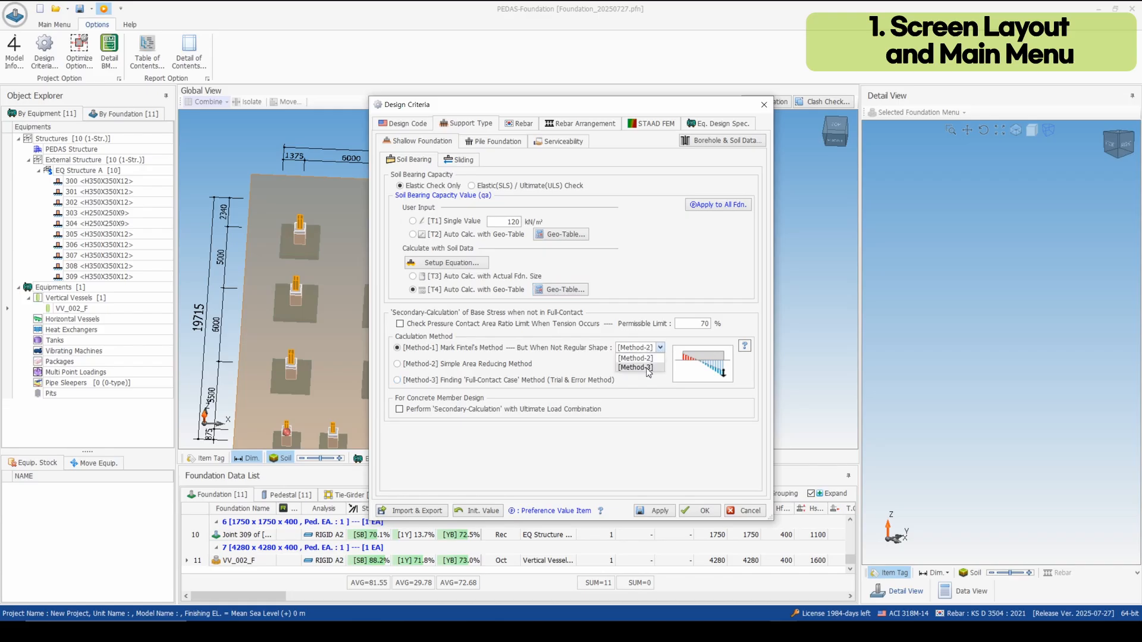
pyautogui.click(645, 410)
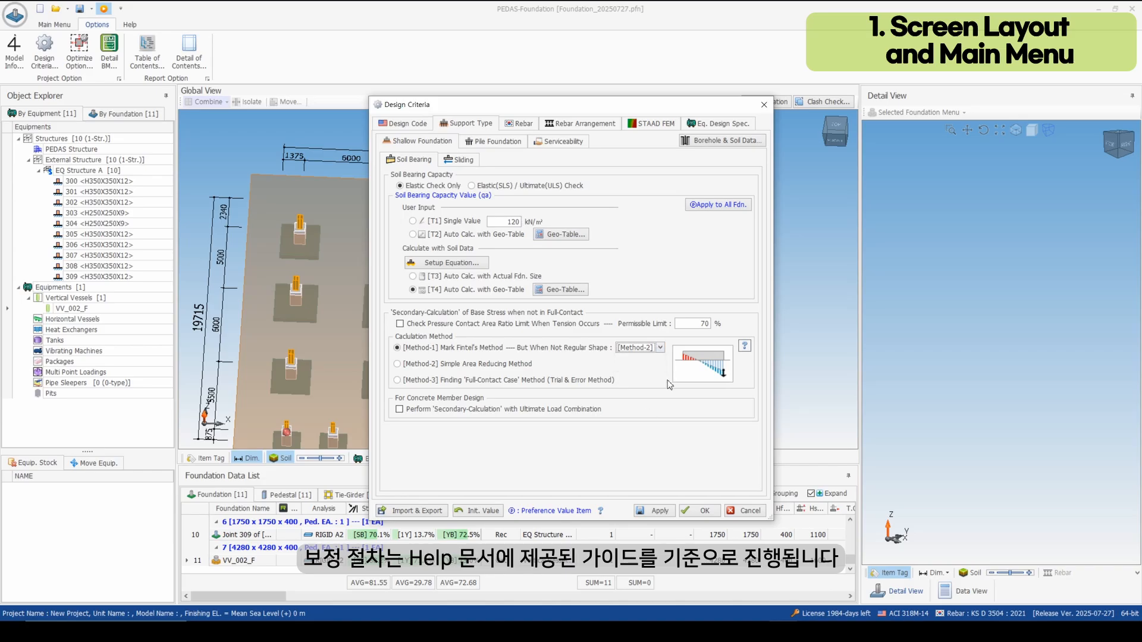
pyautogui.click(745, 347)
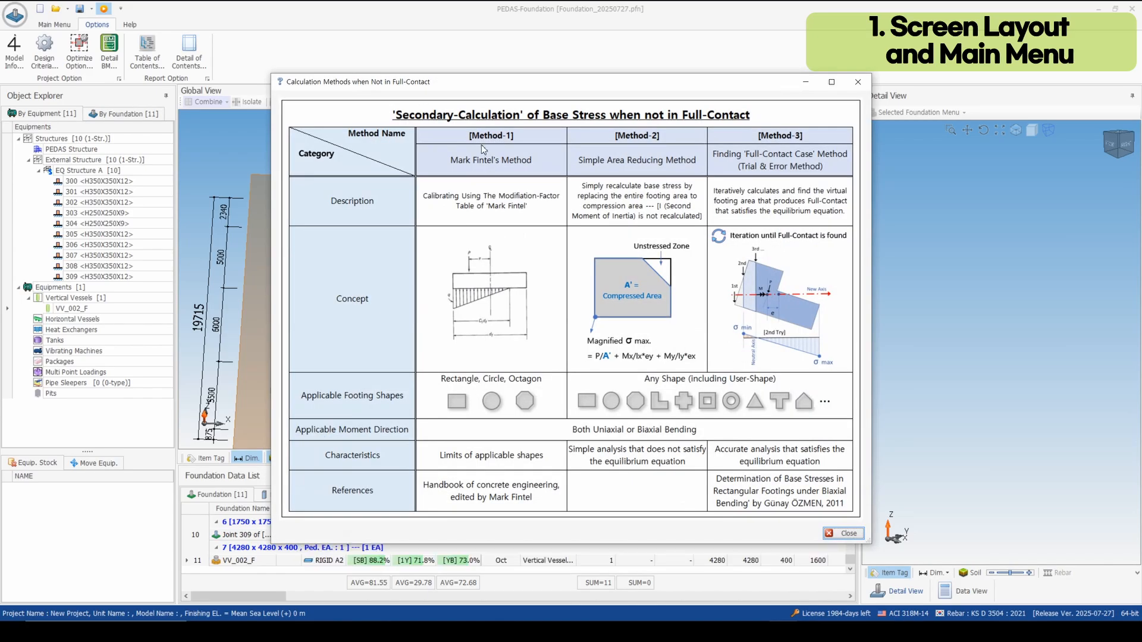
pyautogui.click(845, 533)
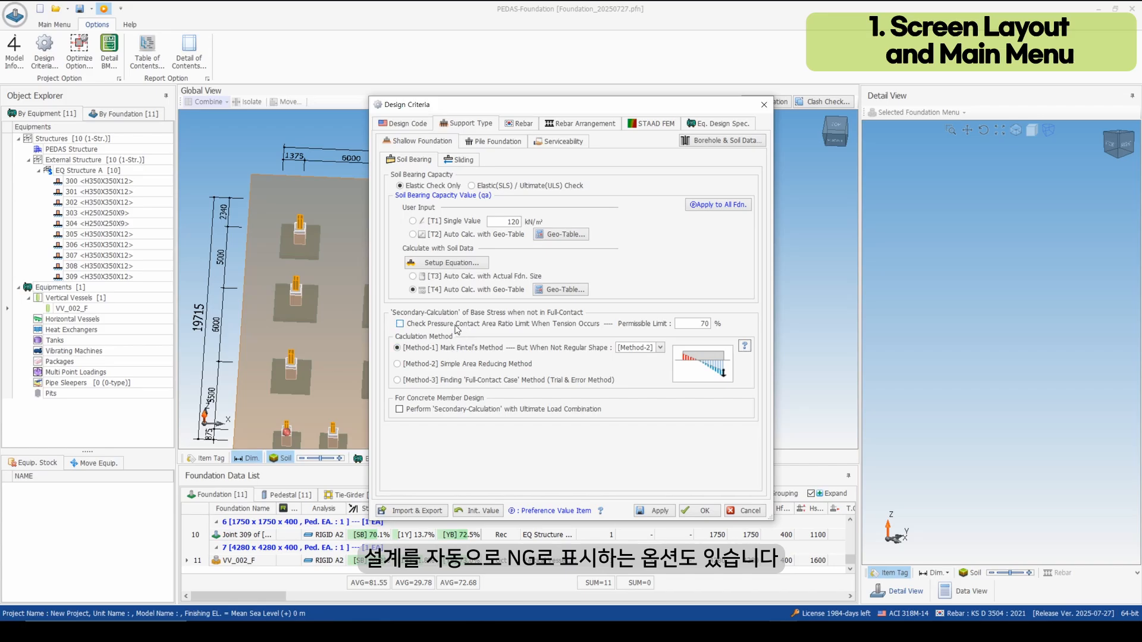
pyautogui.click(458, 164)
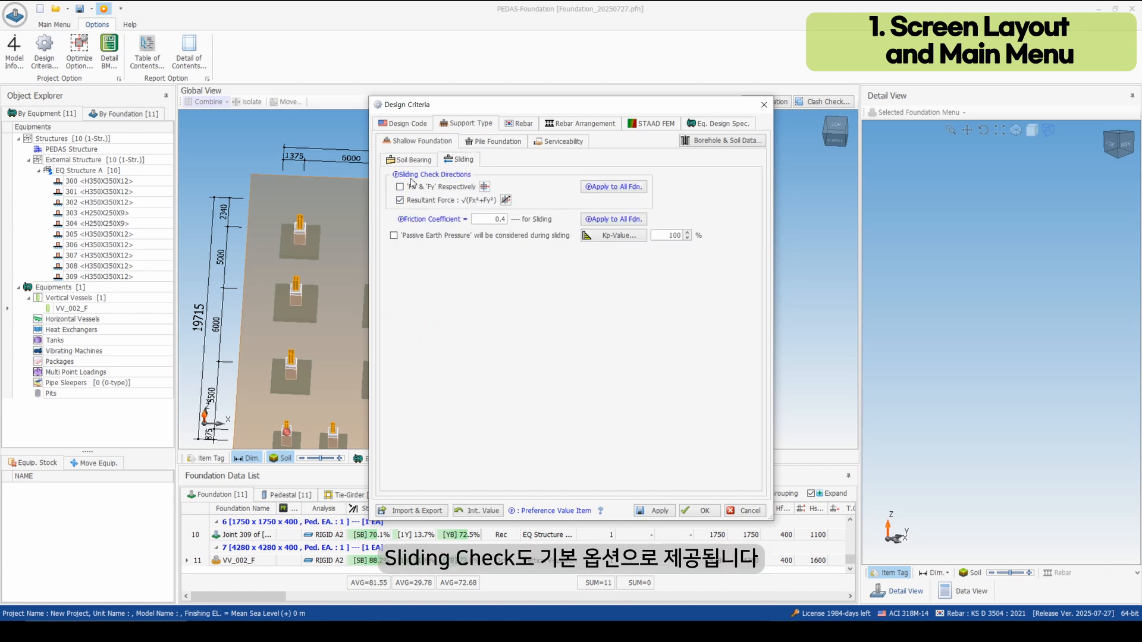
# Add two pile types with diameters of 500 mm and 550 mm to the pile foundation criteria.
pyautogui.click(486, 143)
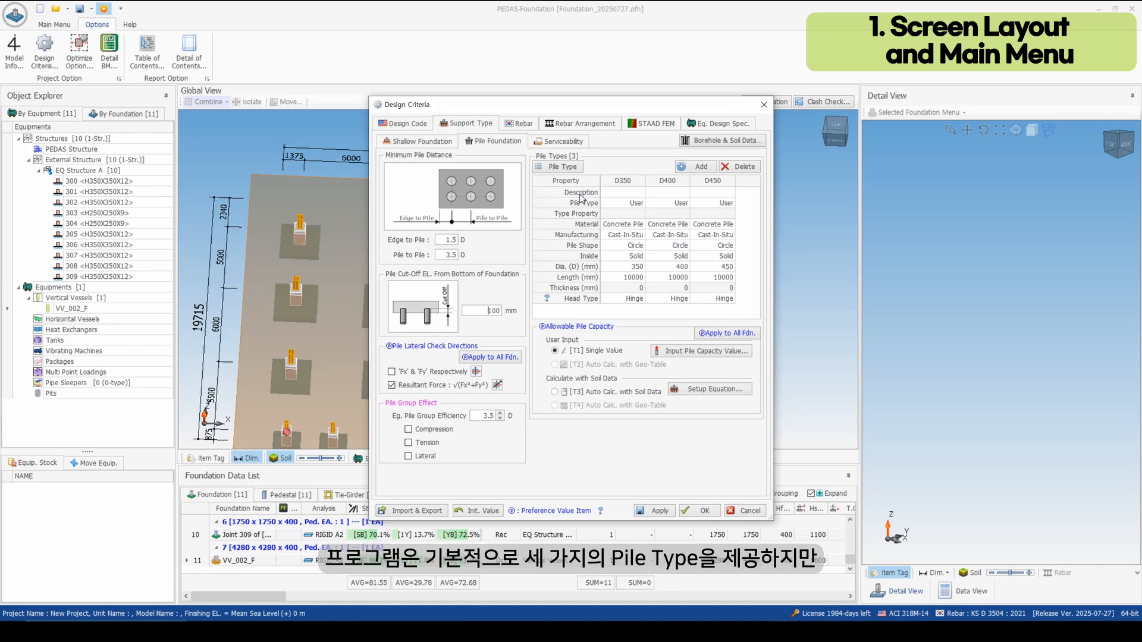
pyautogui.click(693, 169)
pyautogui.click(692, 168)
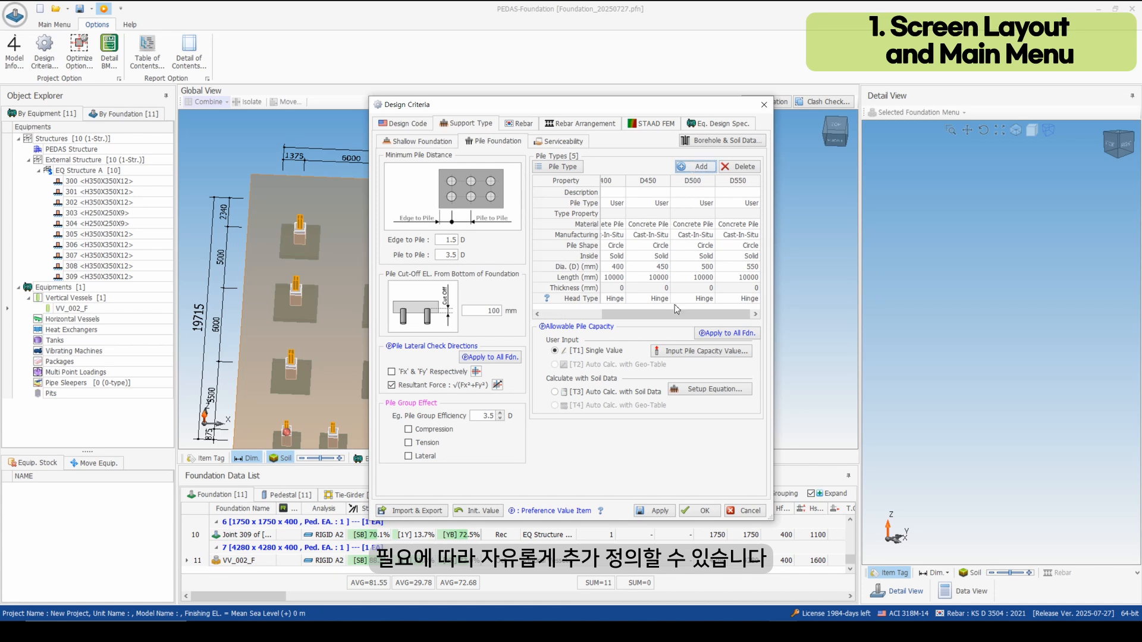
pyautogui.moveTo(680, 315); pyautogui.dragTo(652, 316)
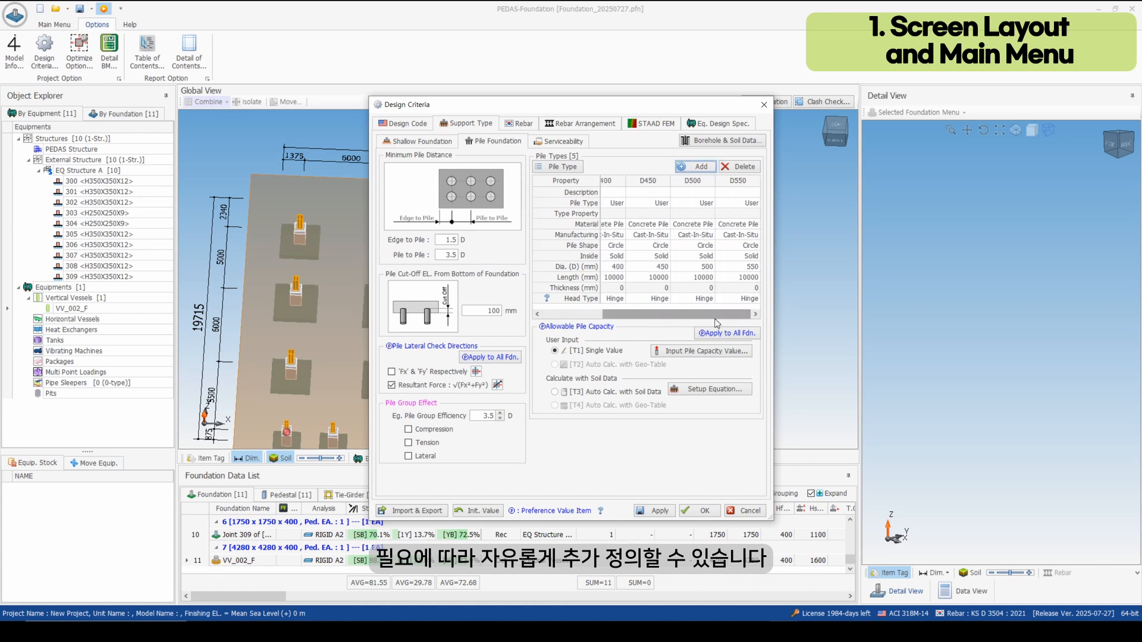
# Review the user-input pile capacities and the pile capacity equation setup, plus the serviceability check options.
pyautogui.click(666, 352)
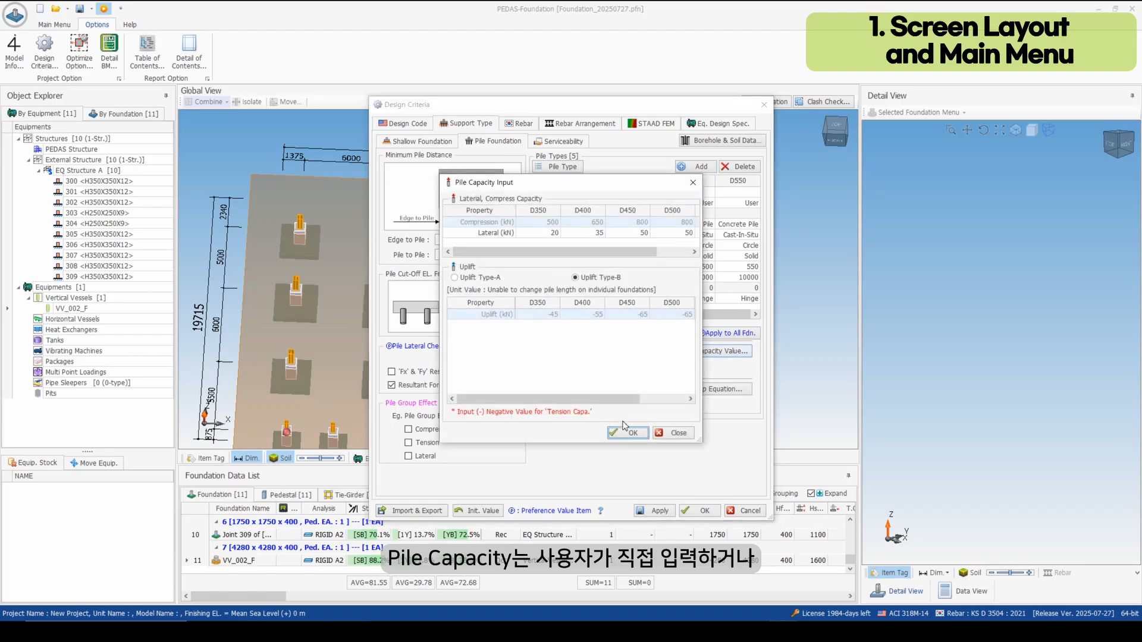
pyautogui.click(641, 432)
pyautogui.click(698, 392)
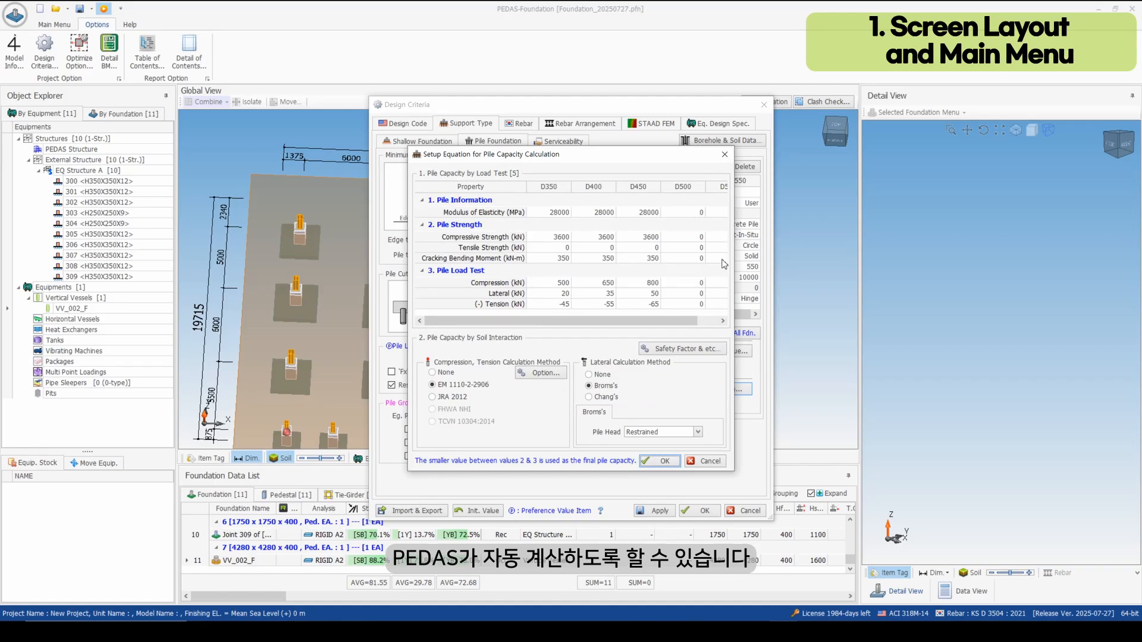
pyautogui.click(662, 464)
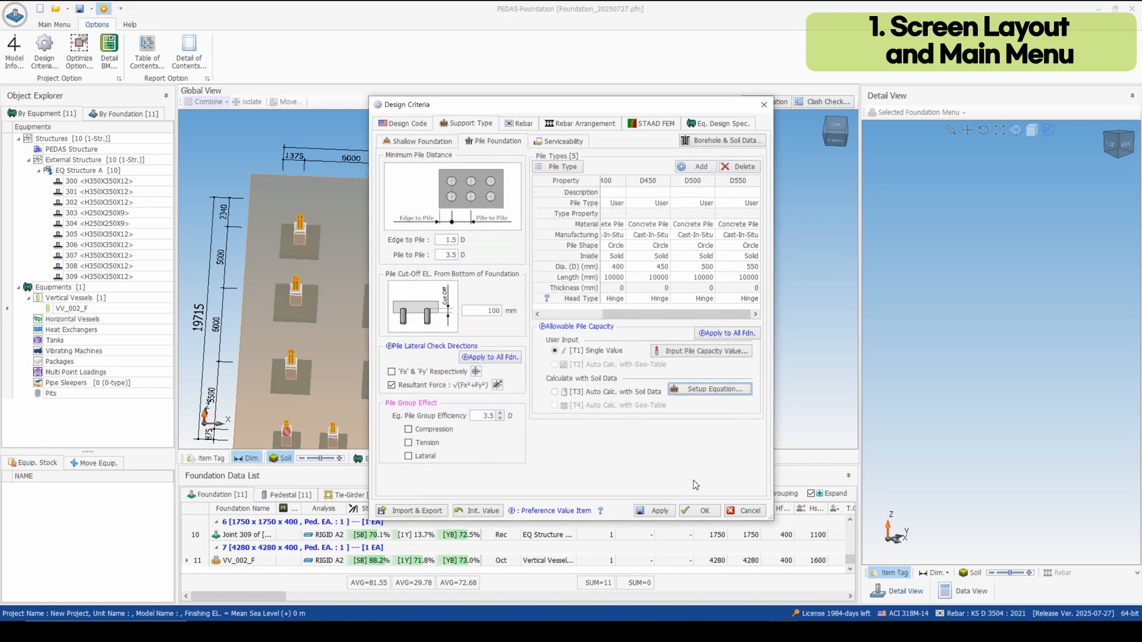
pyautogui.click(559, 144)
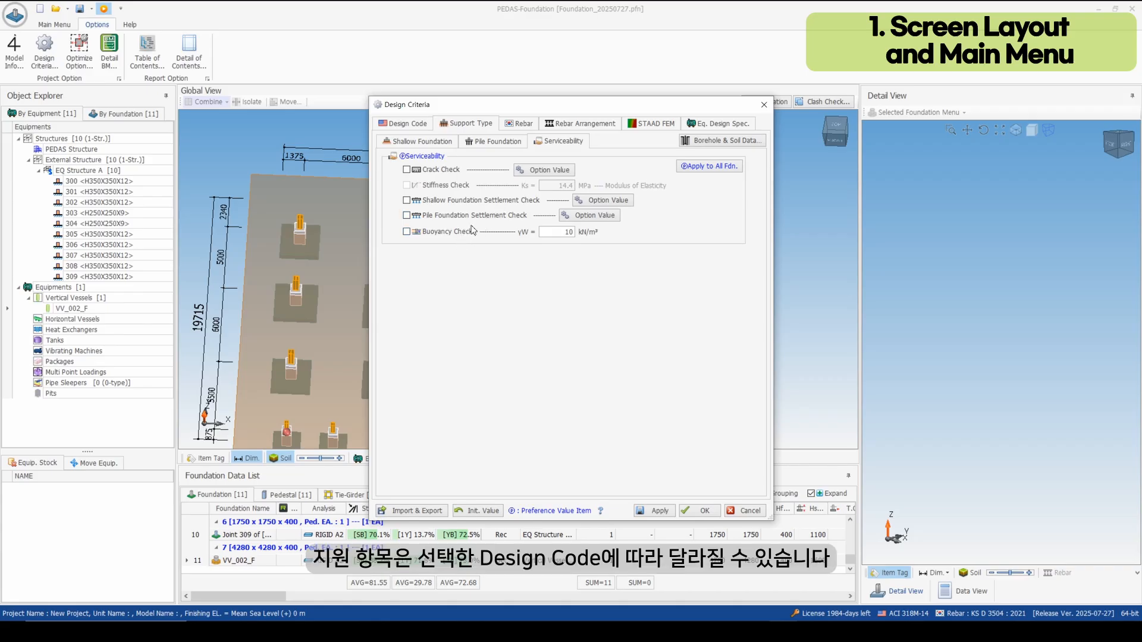
# Review the Rebar criteria and browse the available rebar specifications, including JIS G 3112, BS 4449 and IS, without changing the code.
pyautogui.click(522, 123)
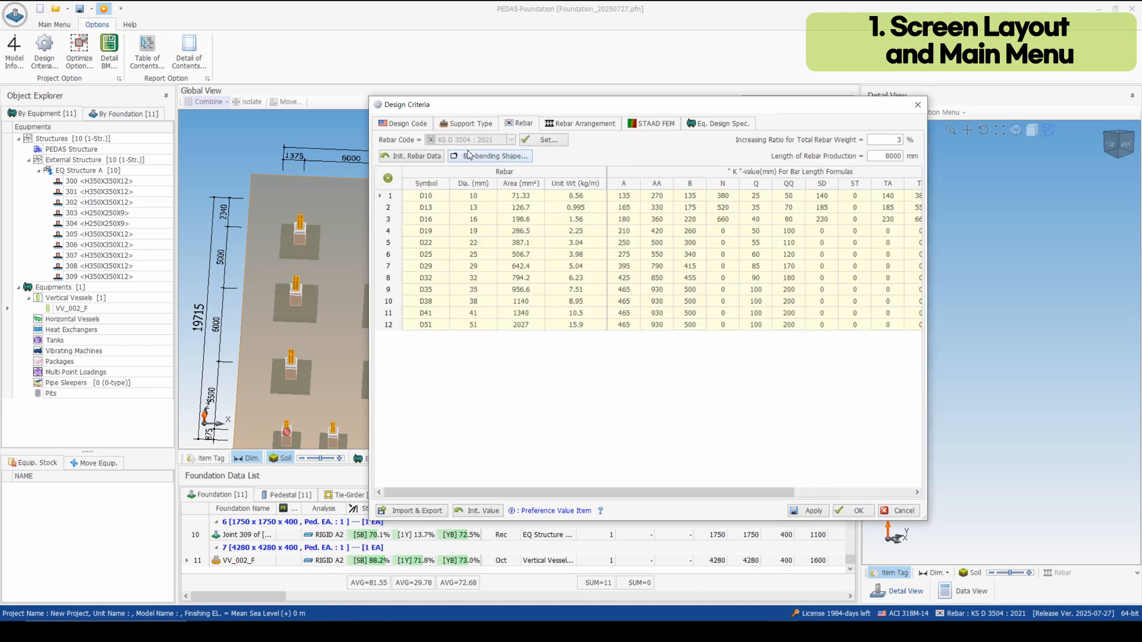
pyautogui.click(538, 142)
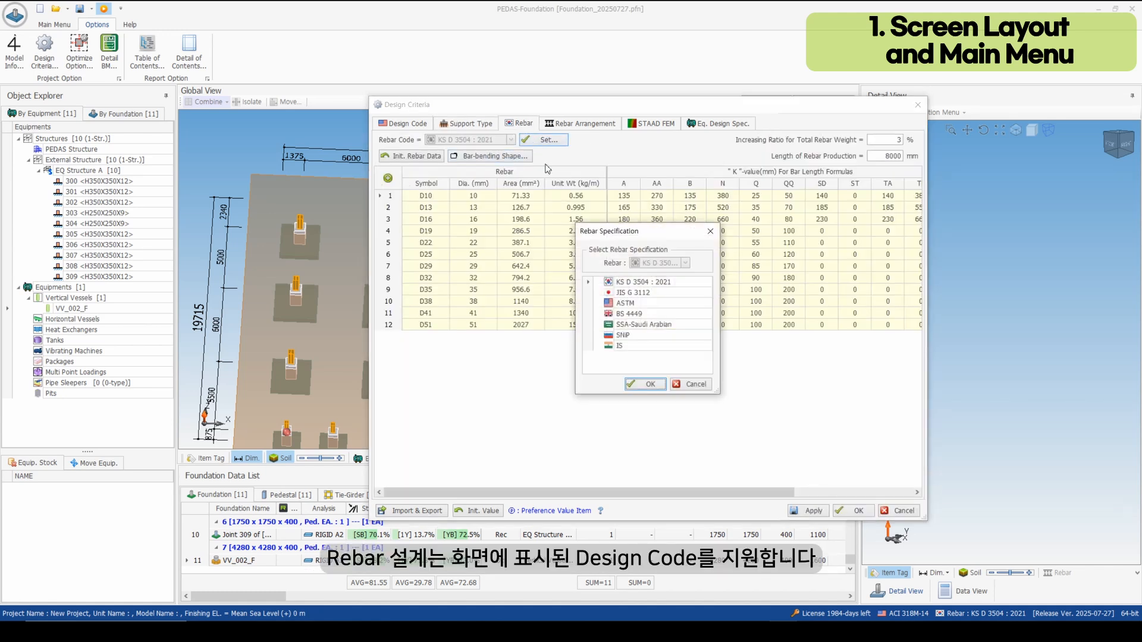
pyautogui.click(619, 343)
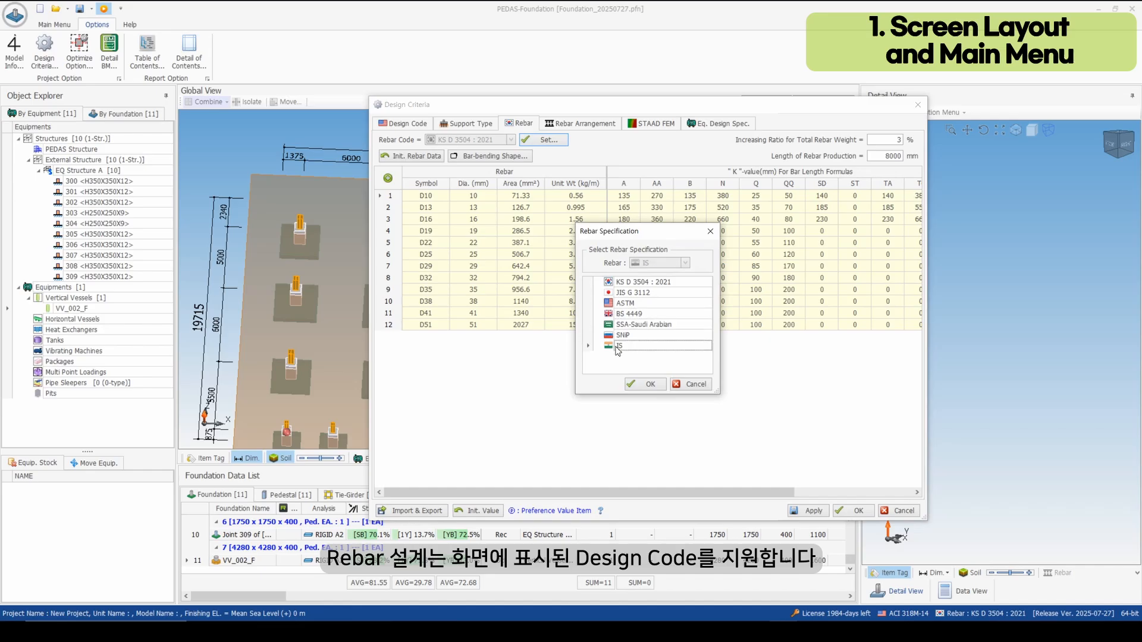
pyautogui.click(625, 292)
pyautogui.click(631, 313)
pyautogui.click(632, 346)
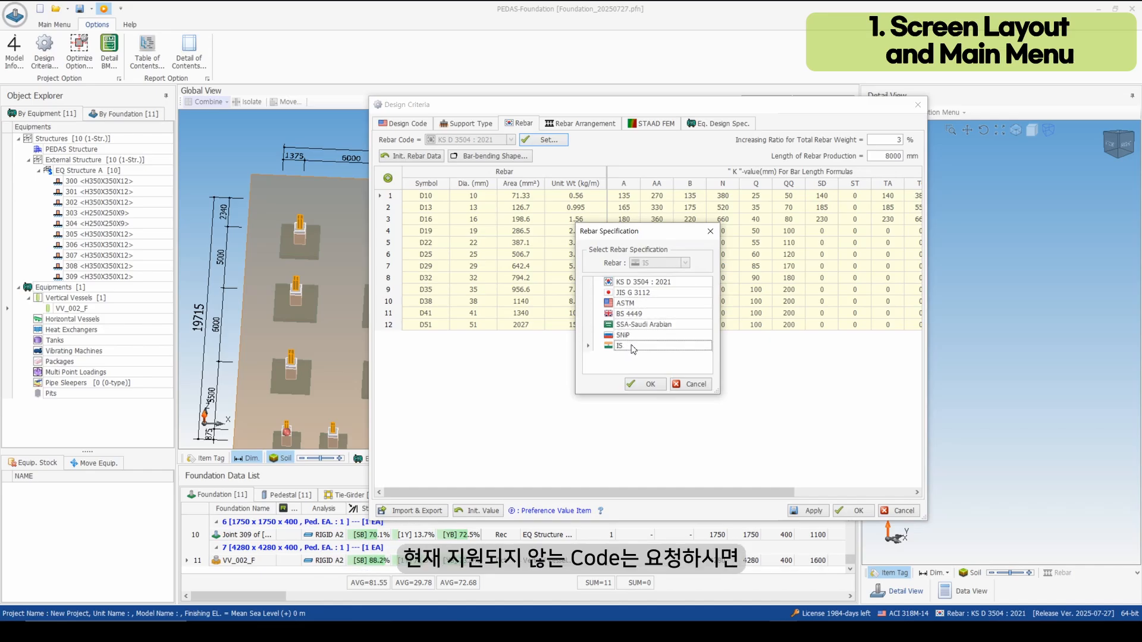
pyautogui.click(695, 386)
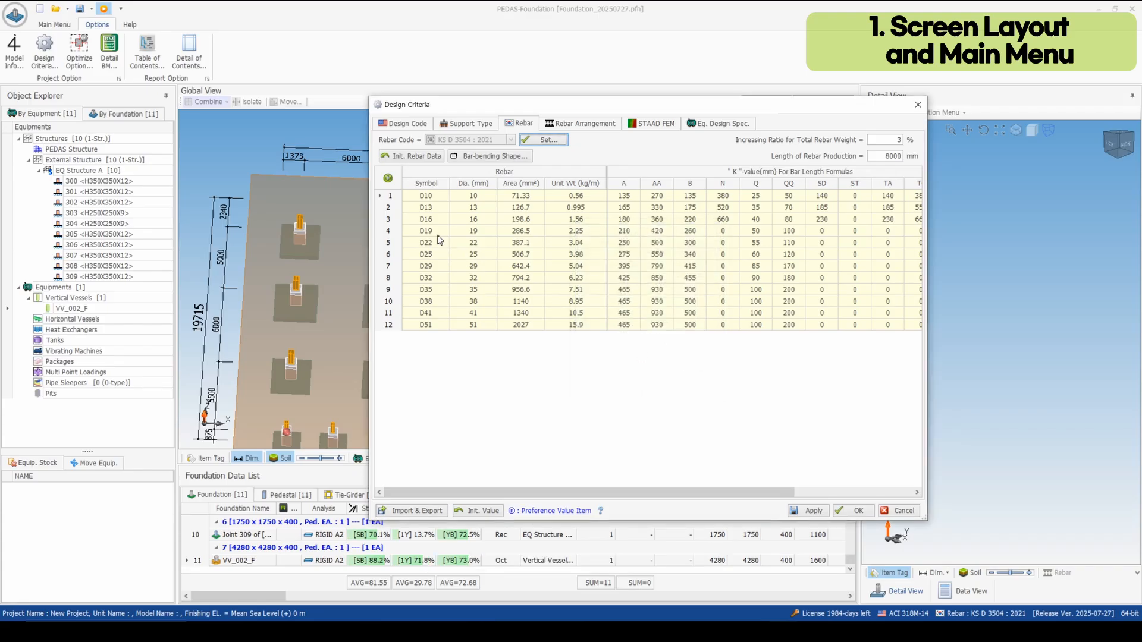
# Review the rebar property table, including its add and delete row options and the unit weight values.
pyautogui.rightClick(398, 345)
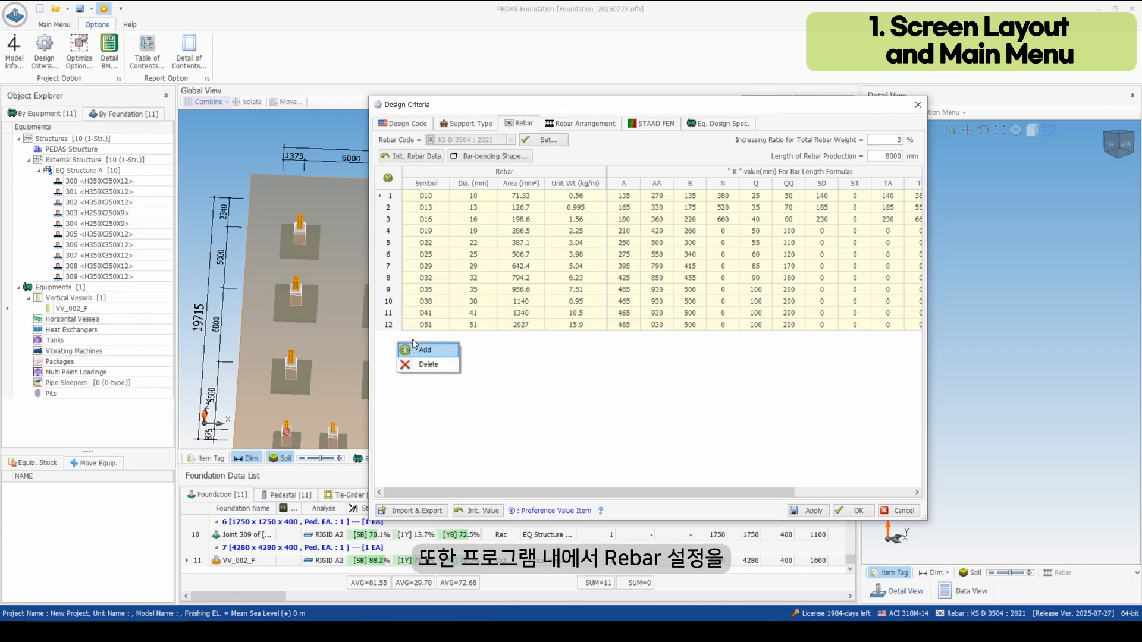
pyautogui.click(491, 258)
pyautogui.click(553, 256)
pyautogui.click(593, 292)
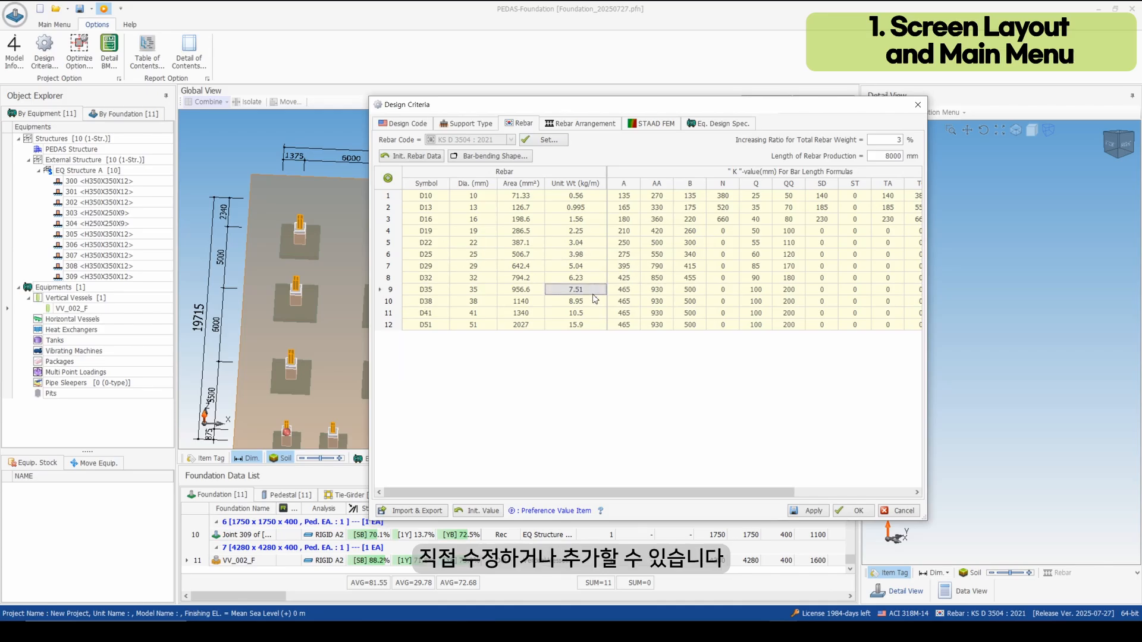
pyautogui.click(577, 315)
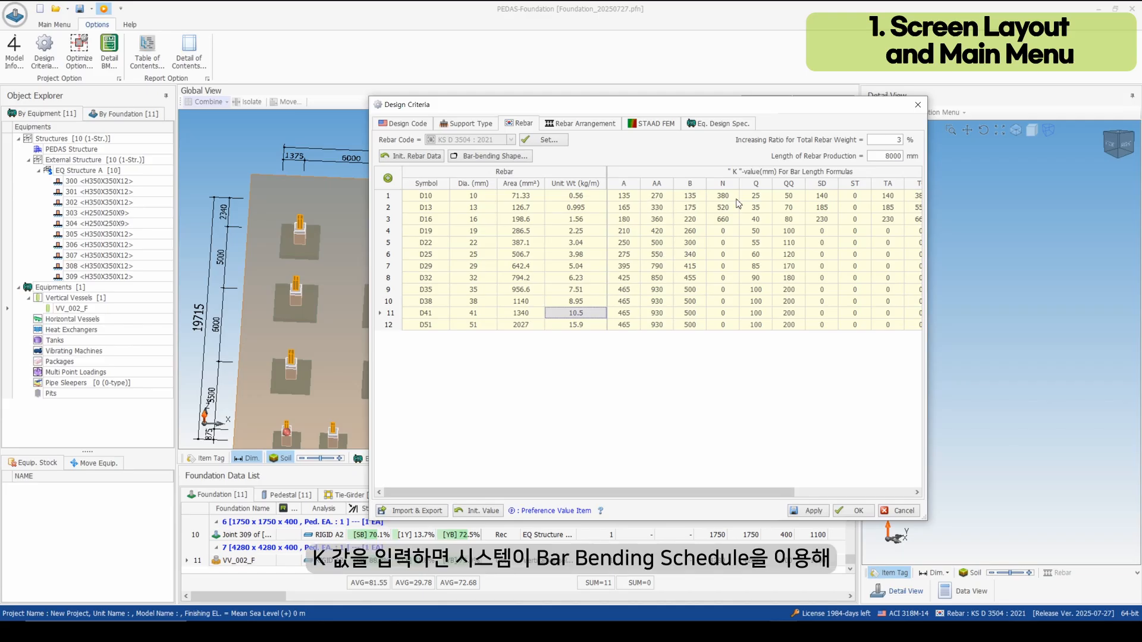
# Examine the bar-bending shapes and their length formulas, and close the overview.
pyautogui.click(495, 156)
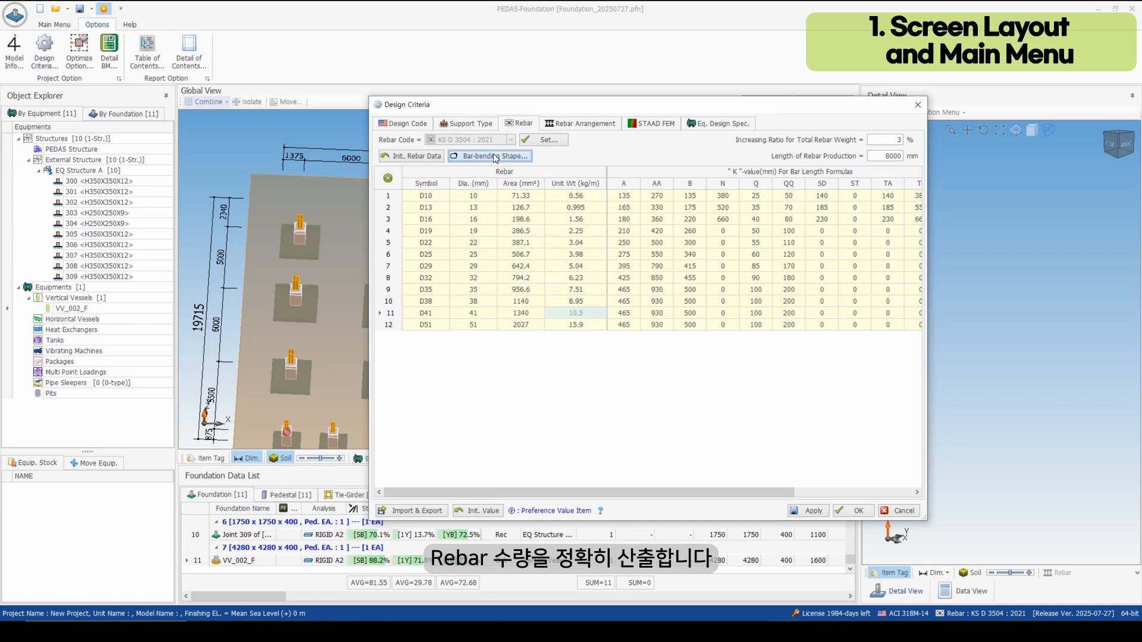
pyautogui.moveTo(449, 220); pyautogui.dragTo(379, 151)
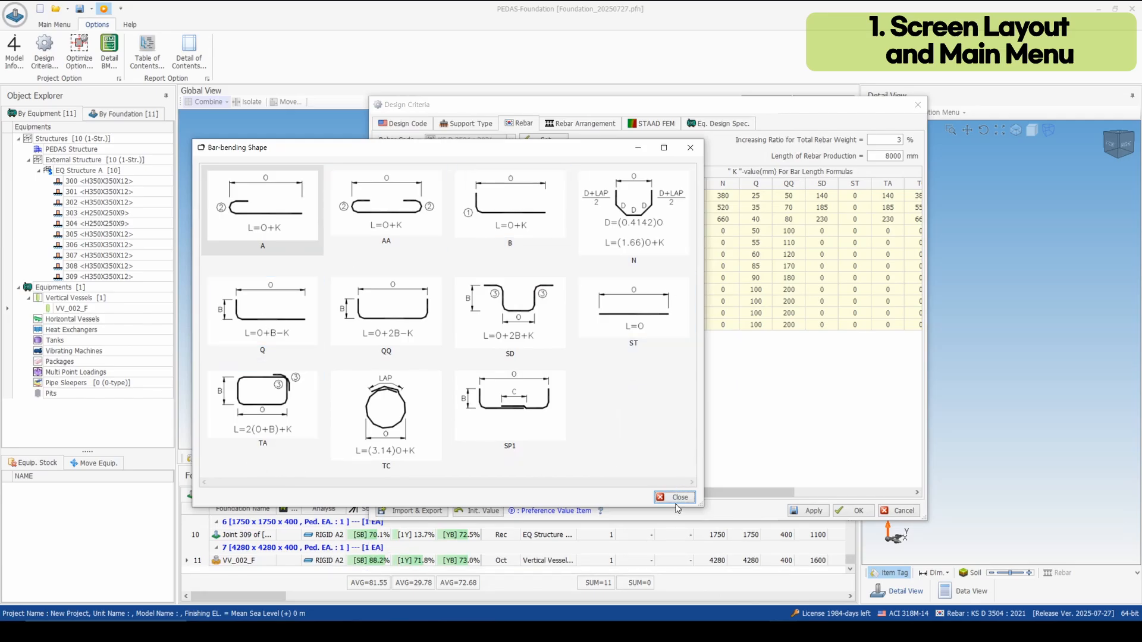
pyautogui.click(678, 498)
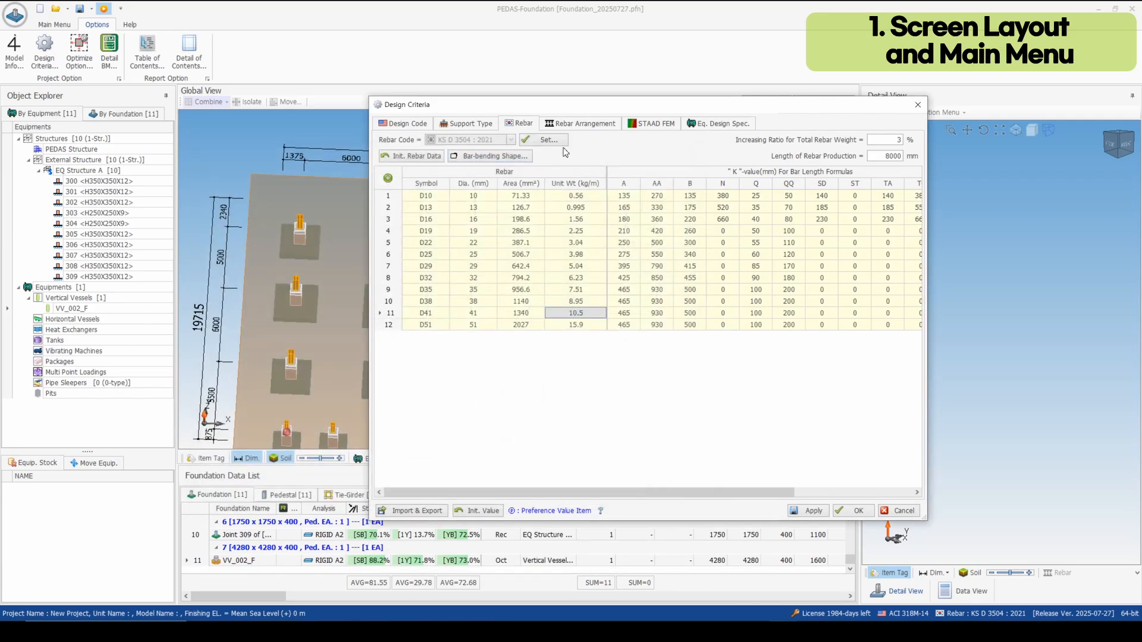
# Review the concrete cover settings for footings, including the rebar diameter condition, top and side covers, and minimum rebar spacing.
pyautogui.click(570, 126)
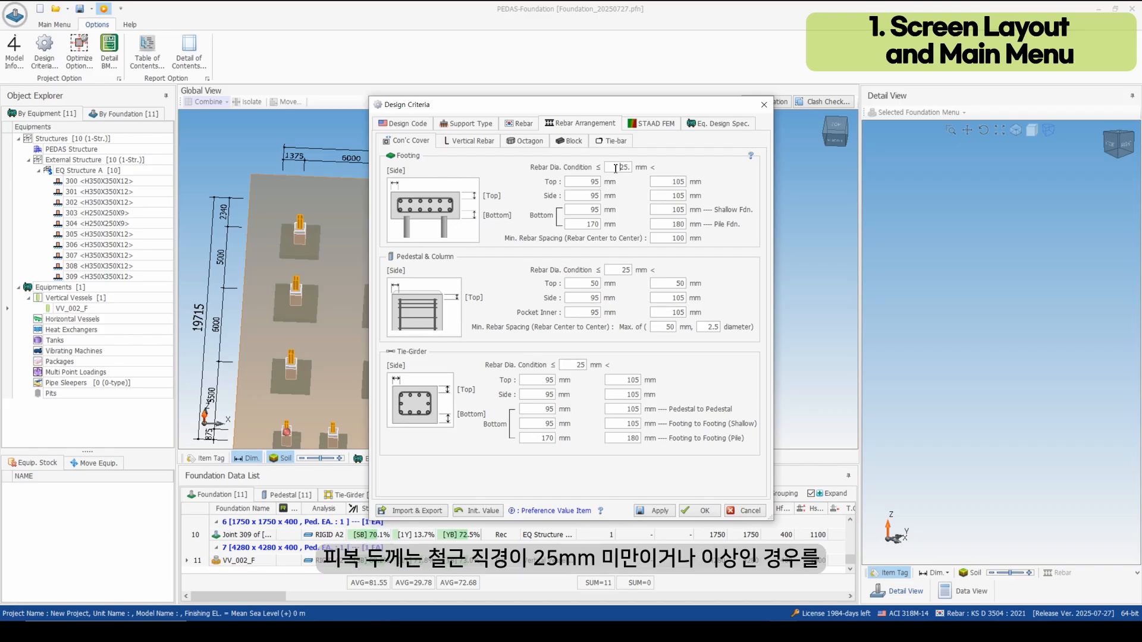
pyautogui.moveTo(616, 169); pyautogui.dragTo(651, 169)
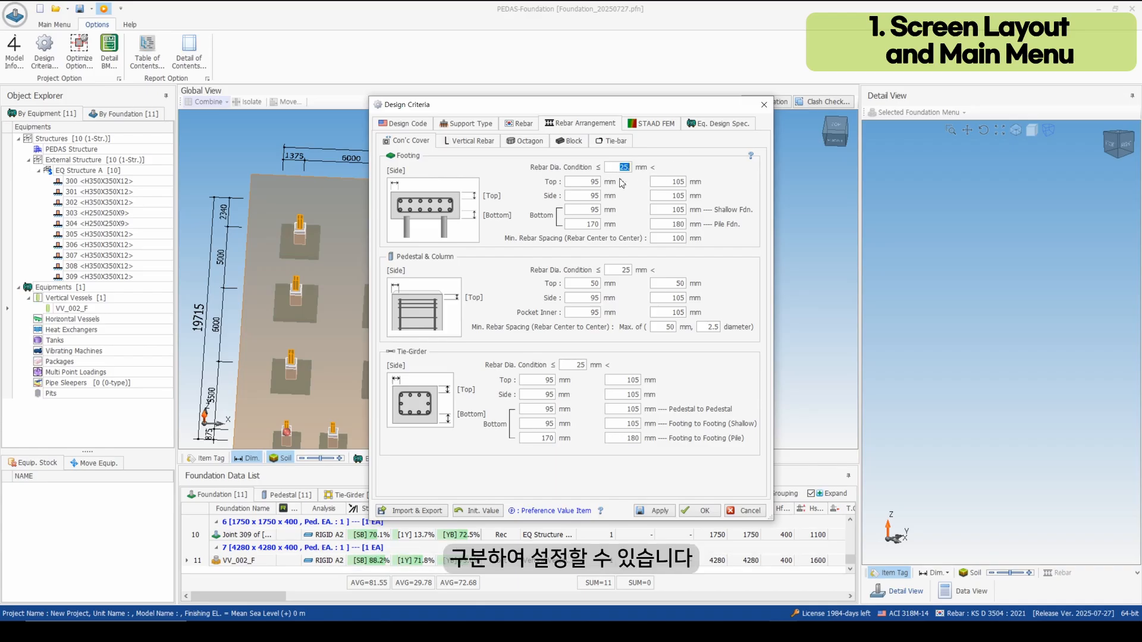
pyautogui.click(586, 182)
pyautogui.click(586, 197)
pyautogui.click(674, 194)
pyautogui.click(673, 240)
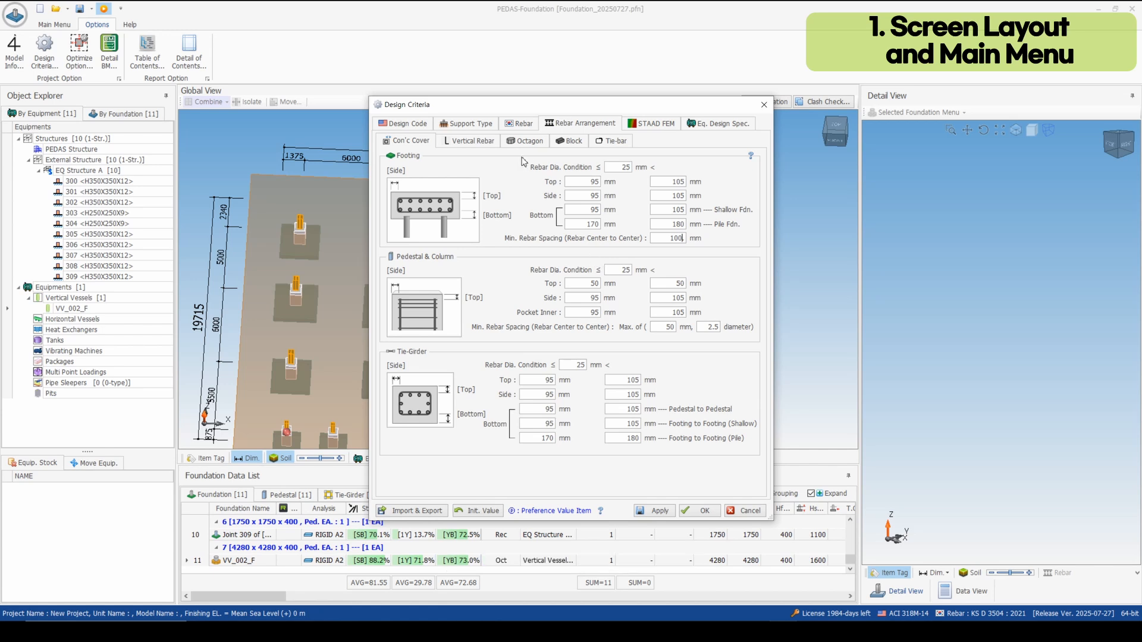
# Review the rebar arrangement settings for vertical bar type, octagon, block and tie-bar, keeping vertical bar type B.
pyautogui.click(468, 143)
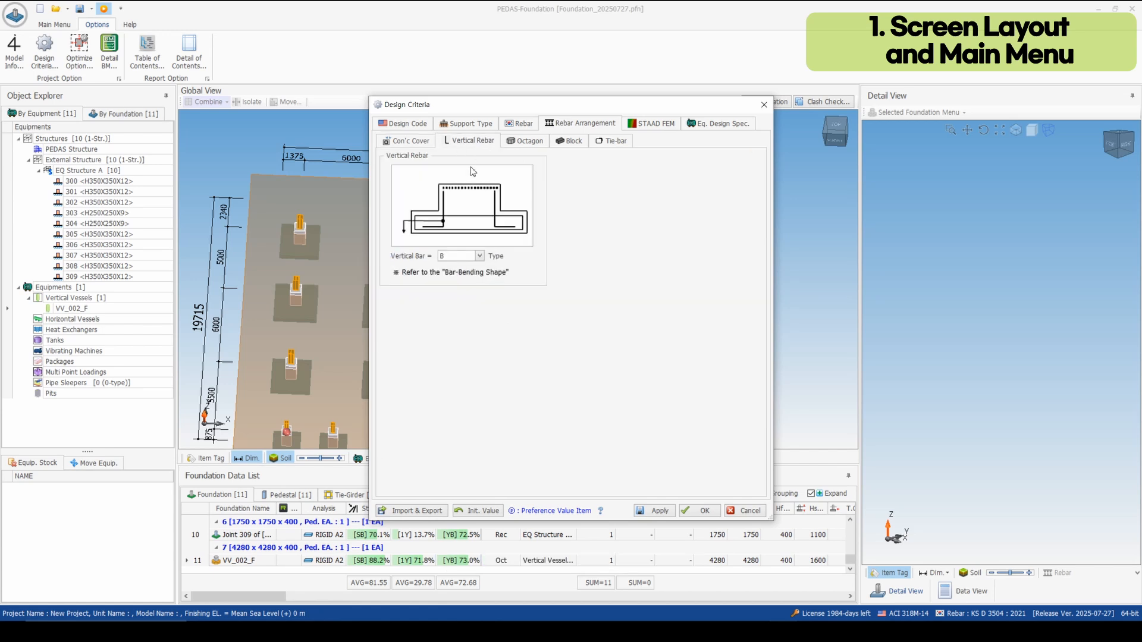
pyautogui.click(469, 258)
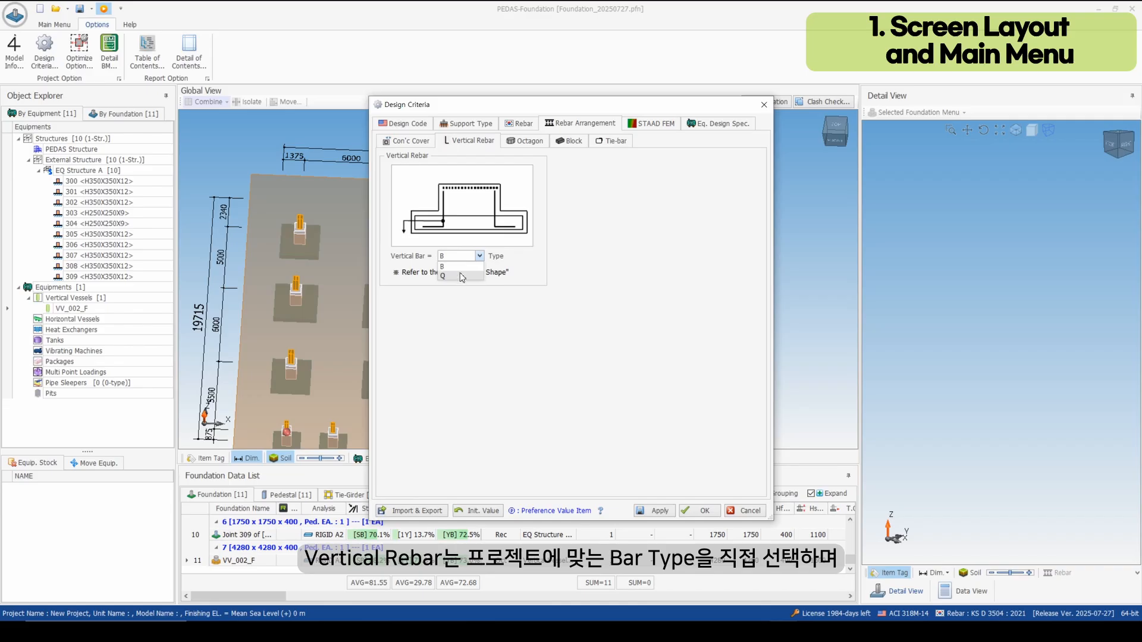
pyautogui.click(488, 255)
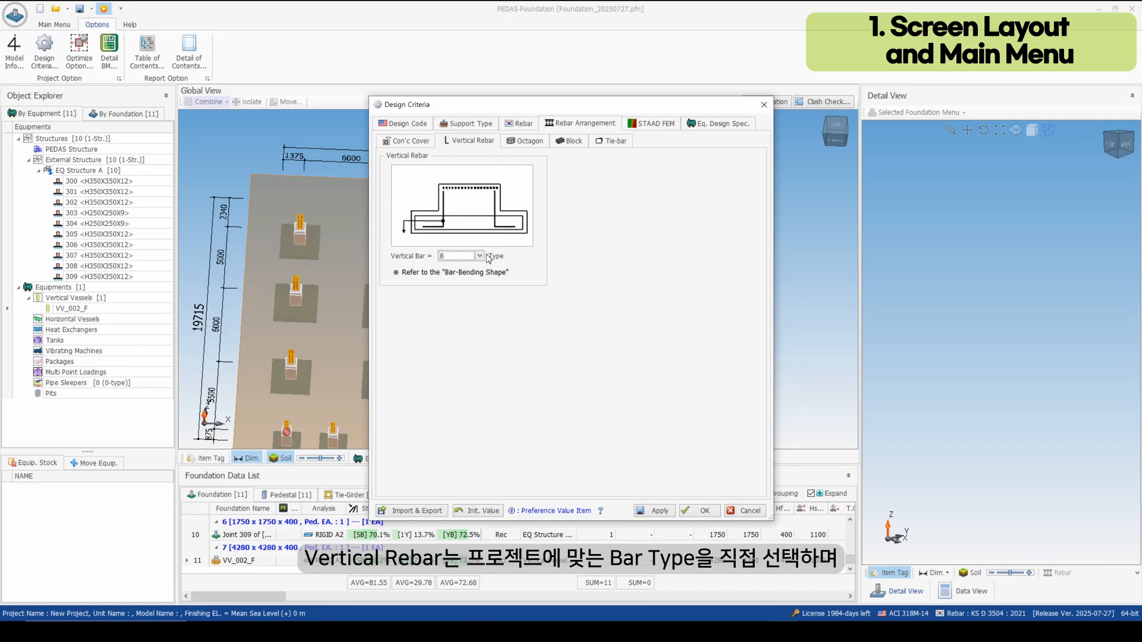
pyautogui.click(527, 143)
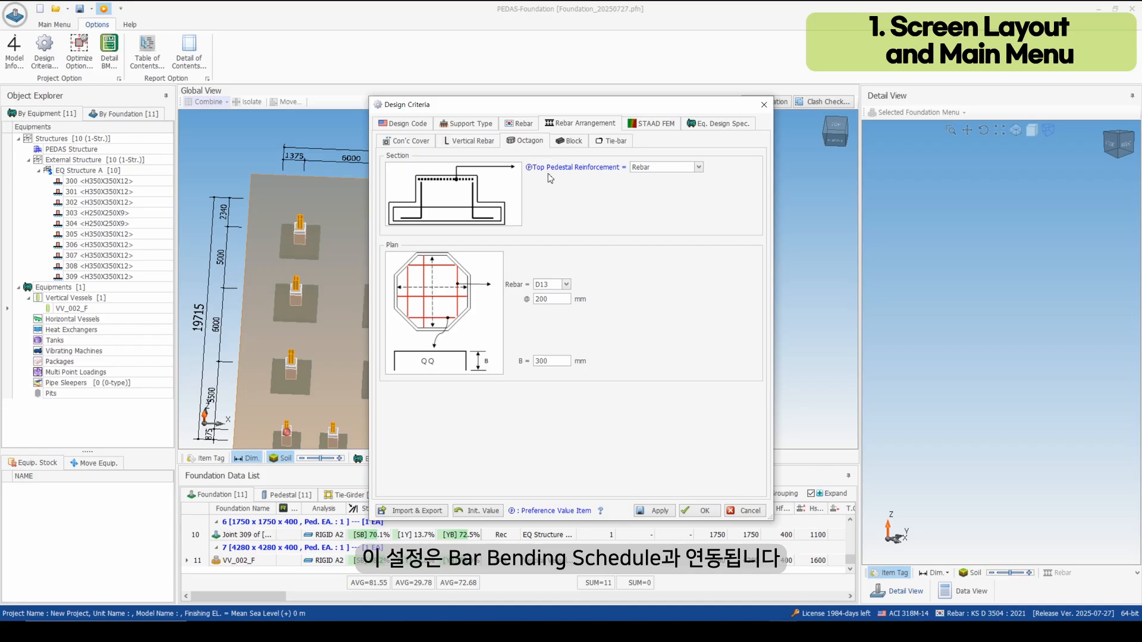
pyautogui.click(574, 143)
pyautogui.click(618, 141)
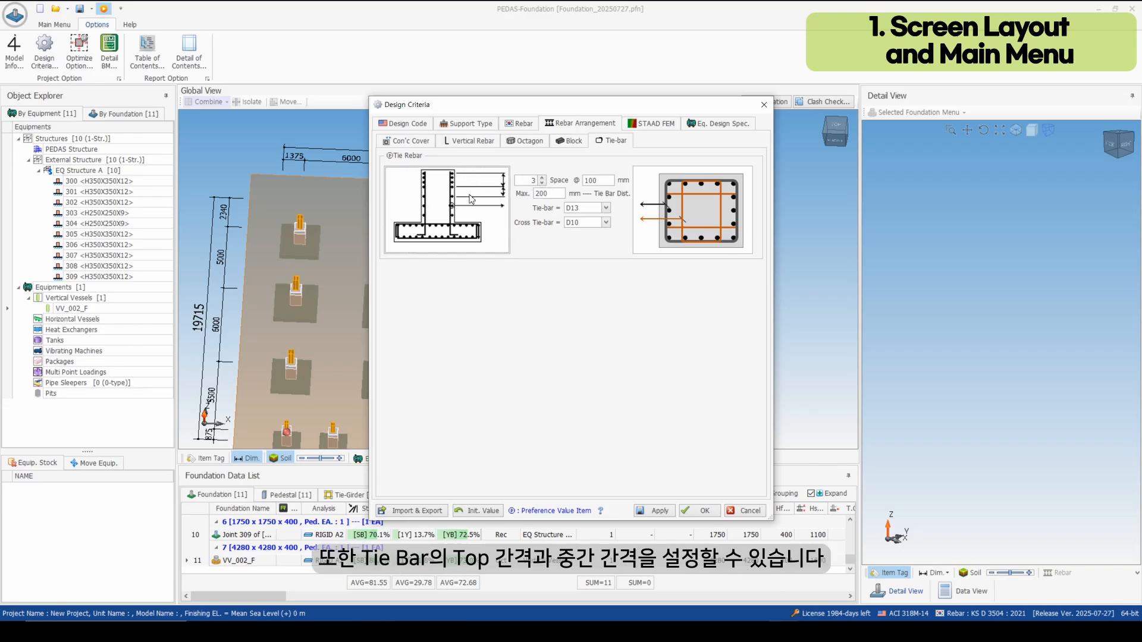
# Review the STAAD FEM settings and the equipment-specific criteria for ring wall tanks and vibrating machines.
pyautogui.click(652, 126)
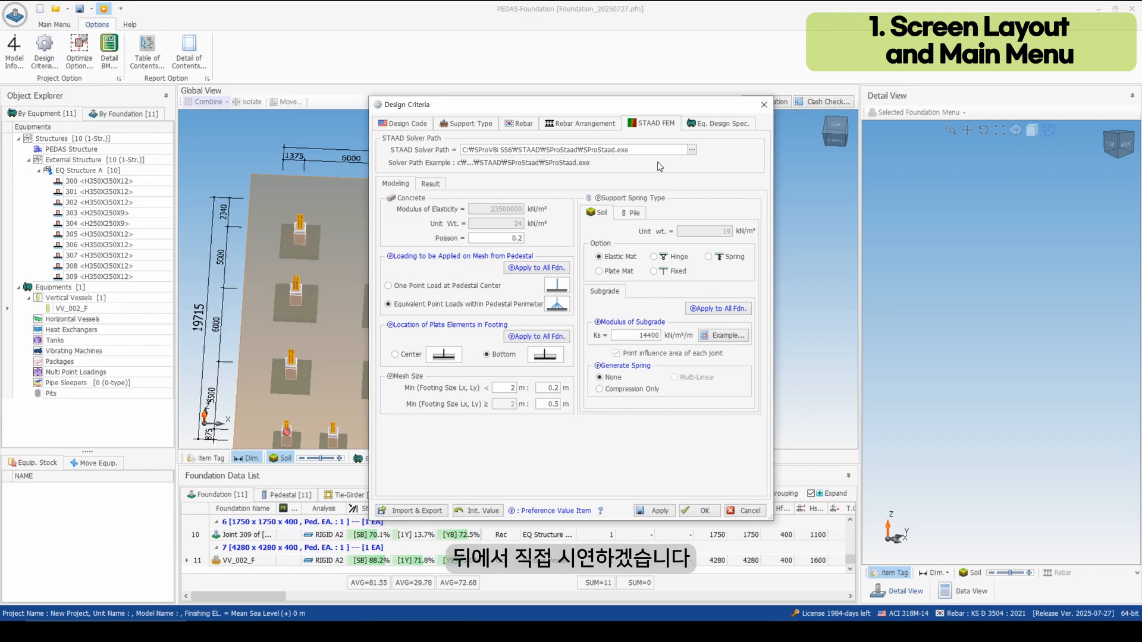
pyautogui.click(735, 124)
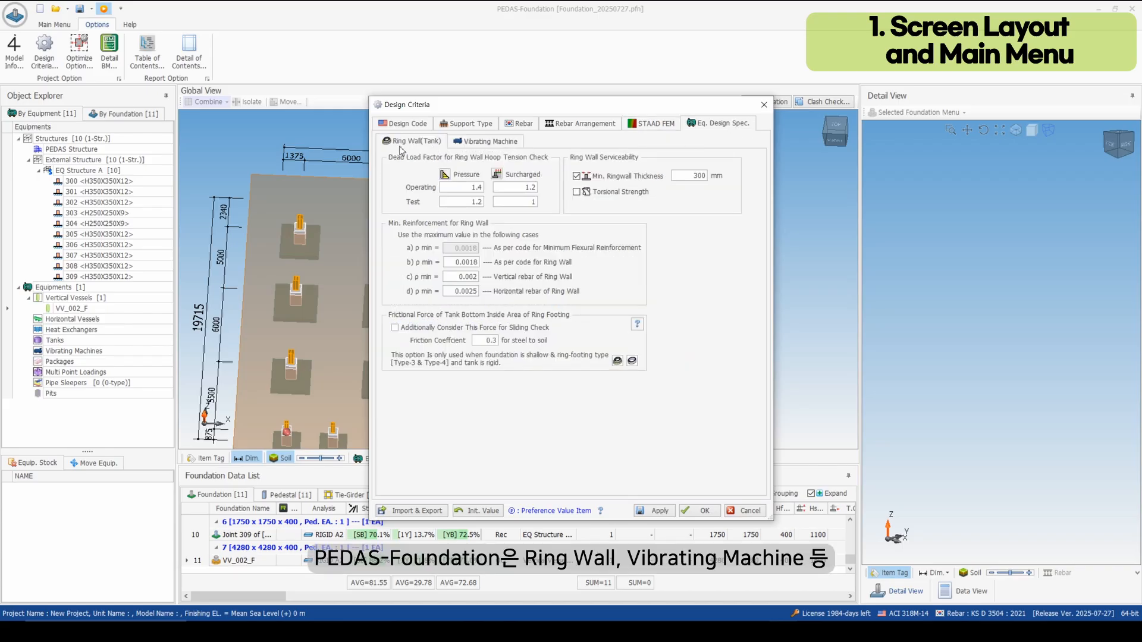
pyautogui.click(490, 143)
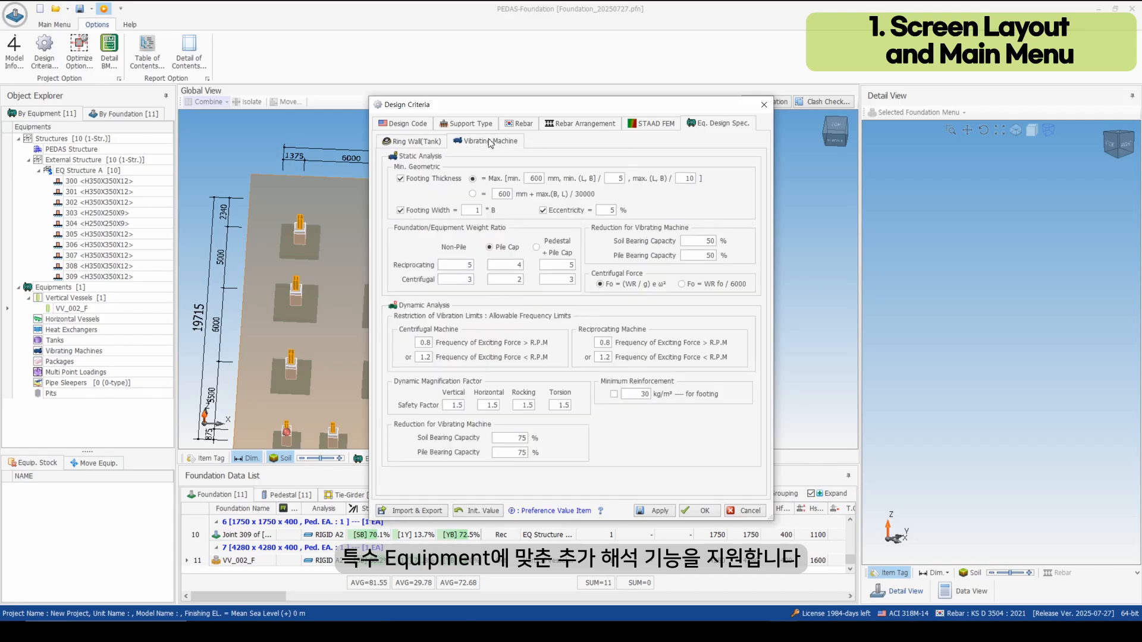
pyautogui.click(437, 143)
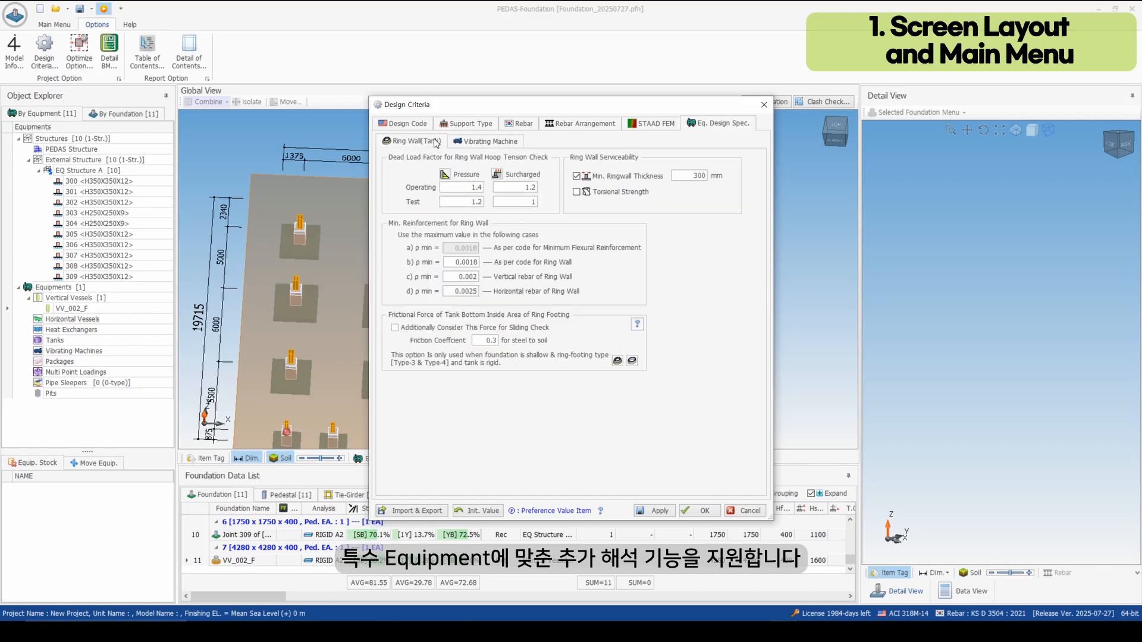
pyautogui.click(466, 145)
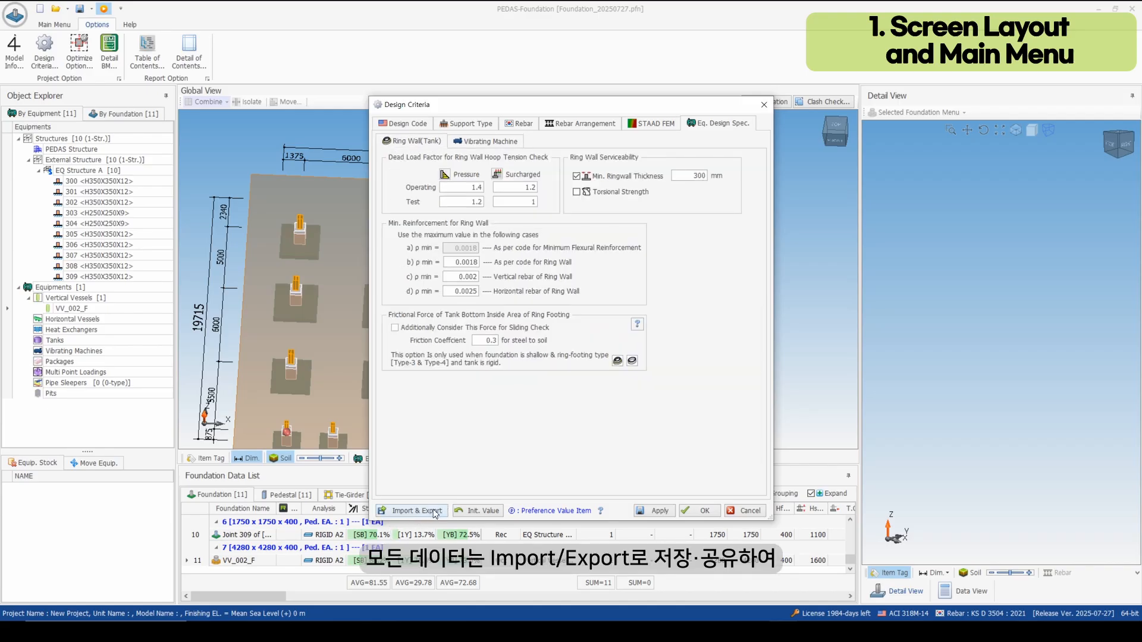
# Check the options for importing and exporting the design values without running either.
pyautogui.click(440, 512)
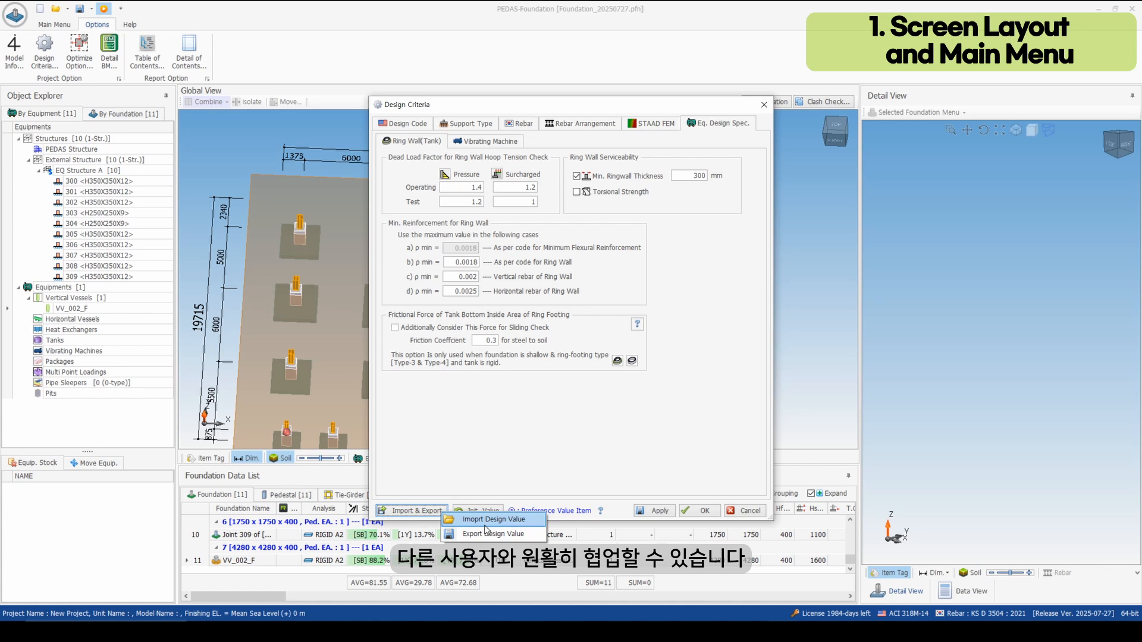
pyautogui.click(679, 457)
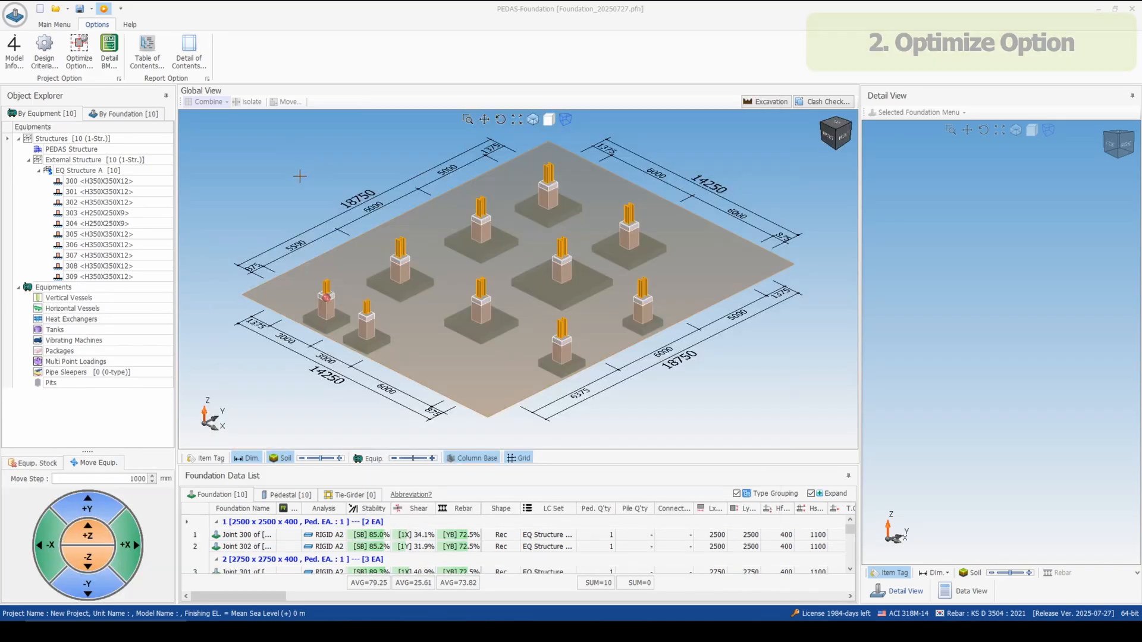
# Open the Optimizing Parameters and review the pedestal's minimum and maximum main rebar sizes without changing them.
pyautogui.click(78, 57)
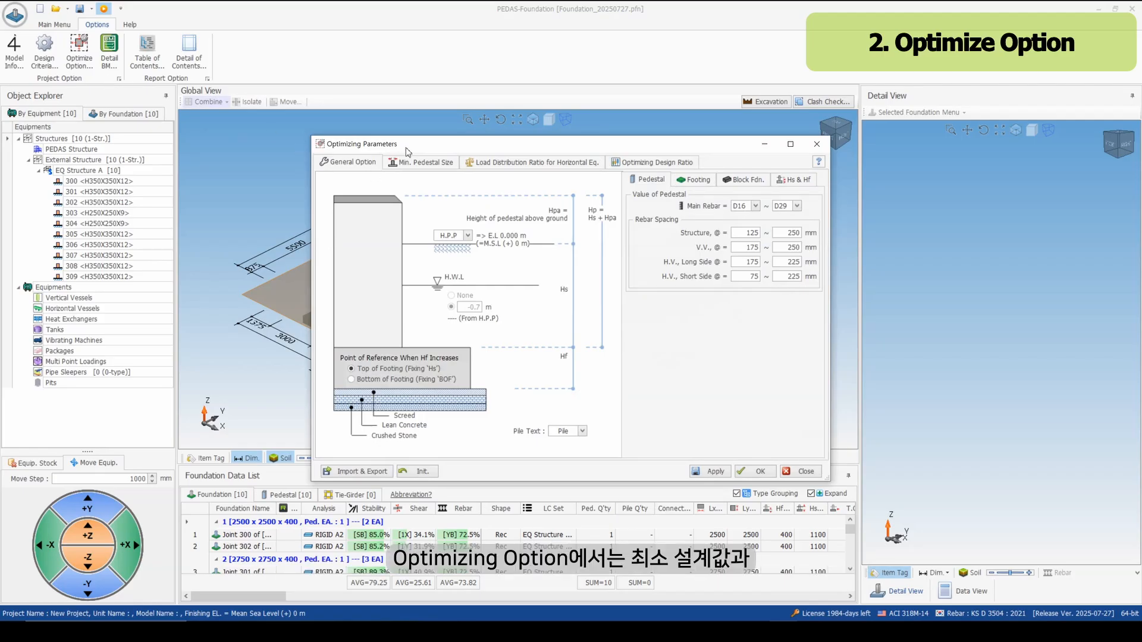
pyautogui.moveTo(407, 150); pyautogui.dragTo(317, 140)
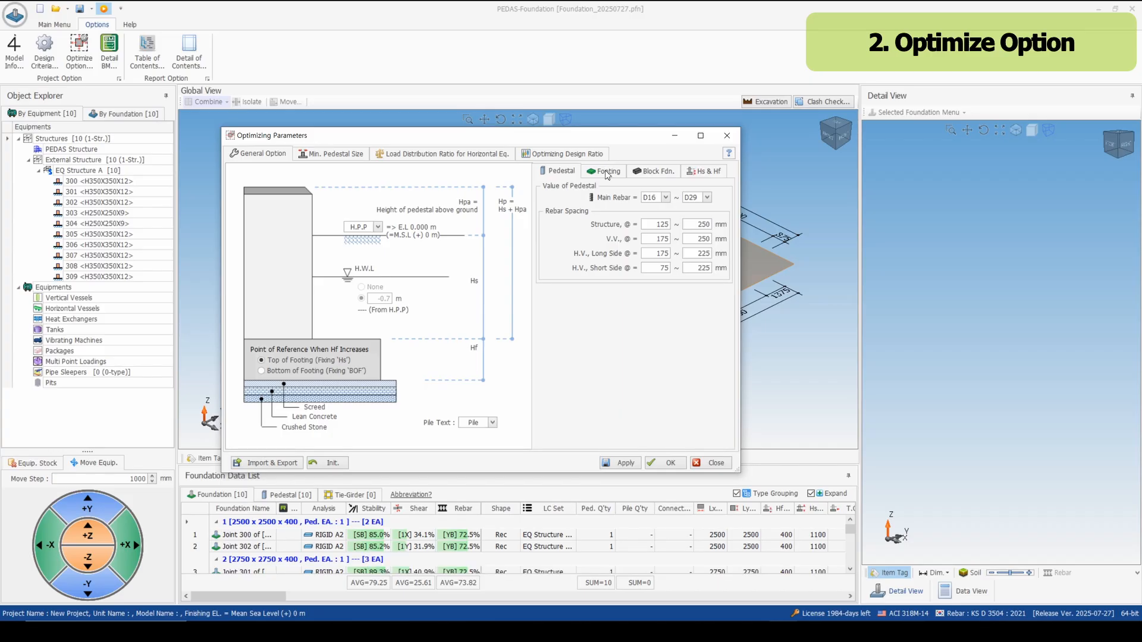
pyautogui.click(665, 197)
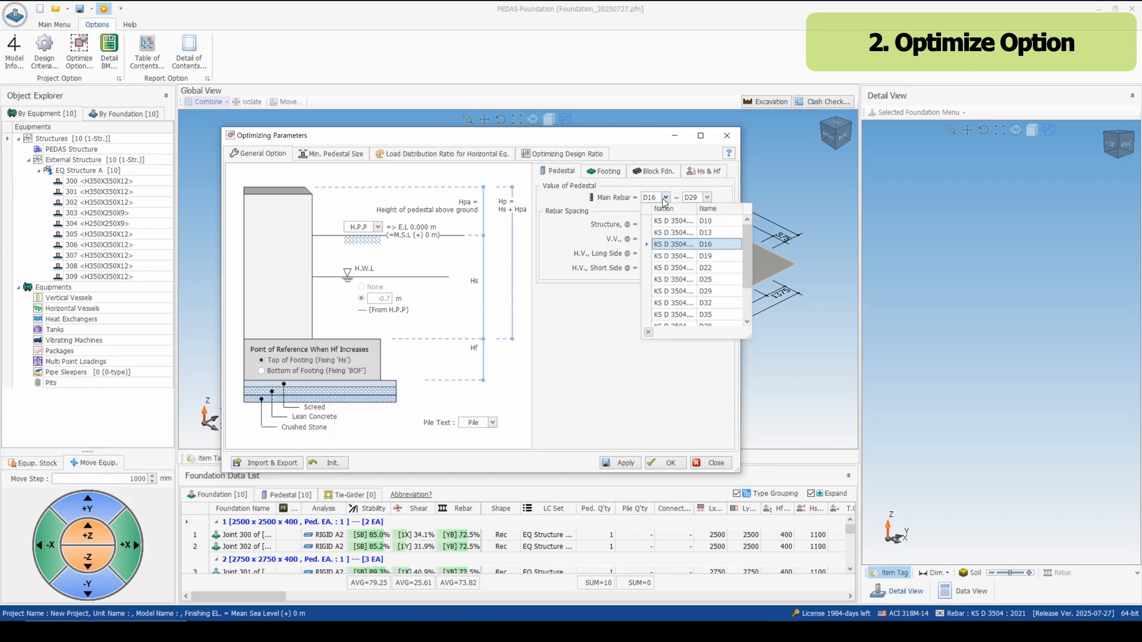
pyautogui.click(665, 198)
pyautogui.click(694, 198)
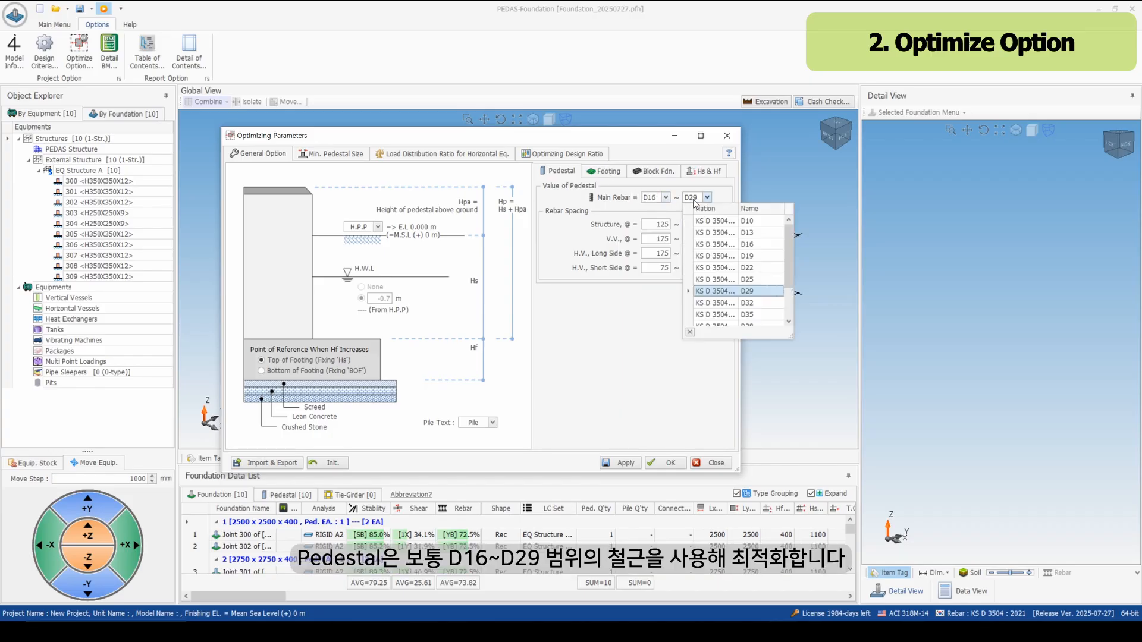
pyautogui.click(695, 202)
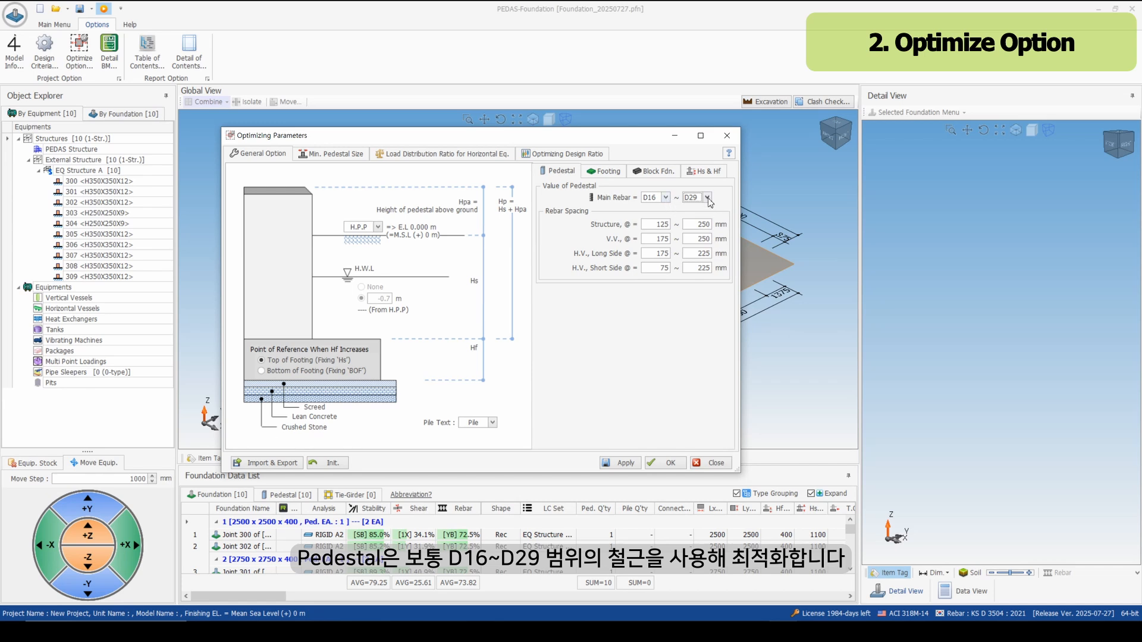
pyautogui.click(707, 197)
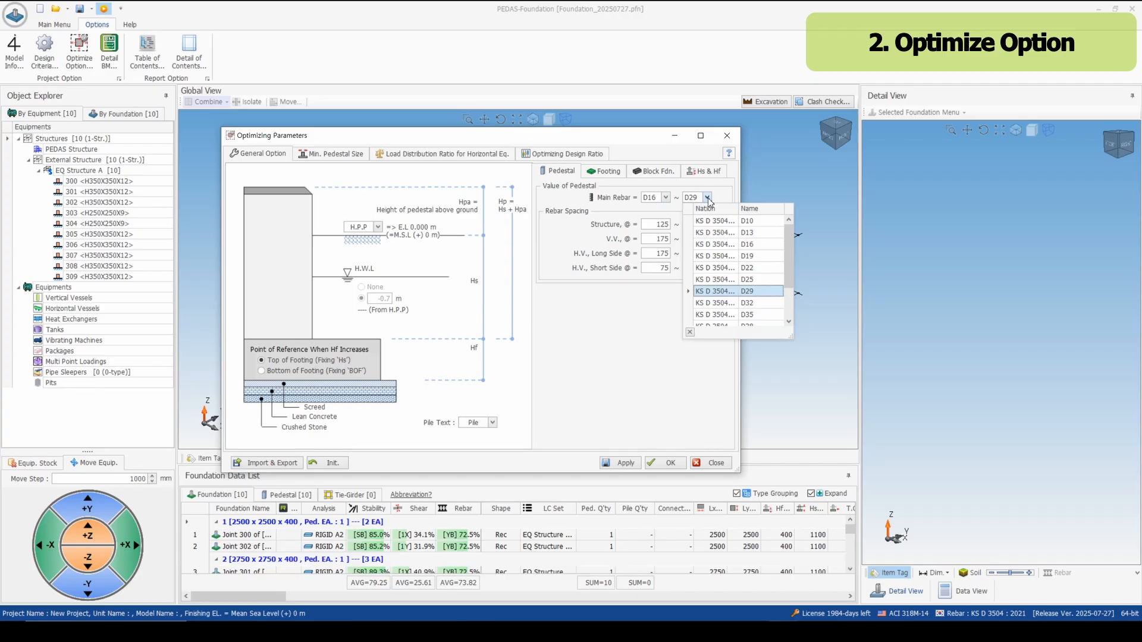
pyautogui.click(708, 198)
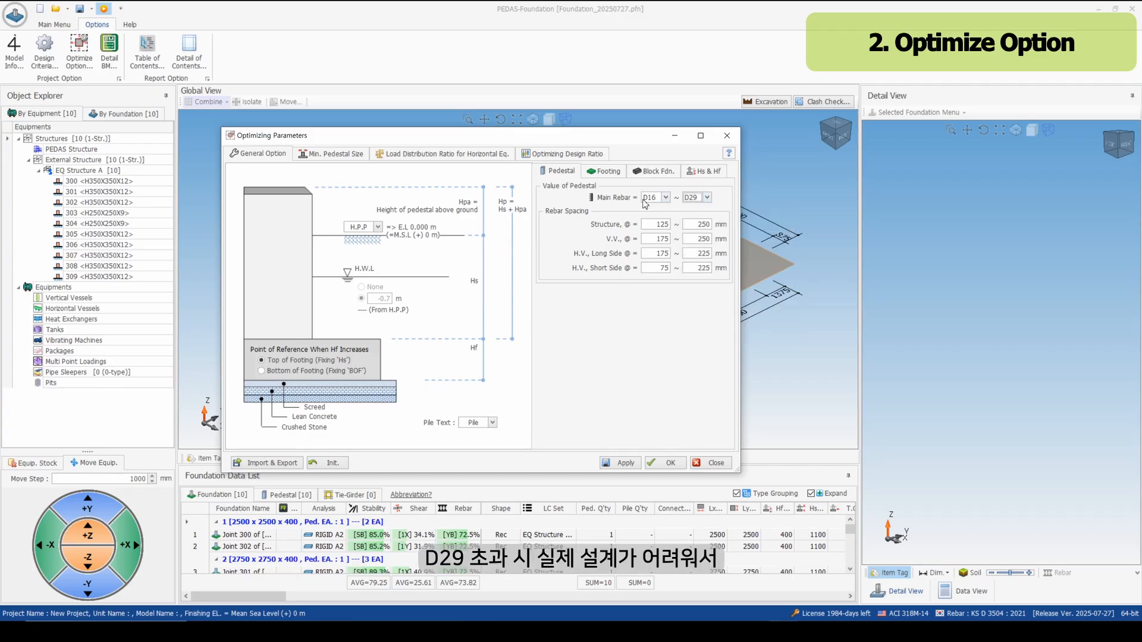
# Review the pedestal rebar spacing ranges for structures and for the long and short sides of horizontal vessels.
pyautogui.click(662, 226)
pyautogui.click(668, 252)
pyautogui.click(694, 254)
pyautogui.click(689, 270)
# Review the footing optimization settings for starting size, grouping range, side ratio, increasing step and rebar spacing.
pyautogui.click(605, 172)
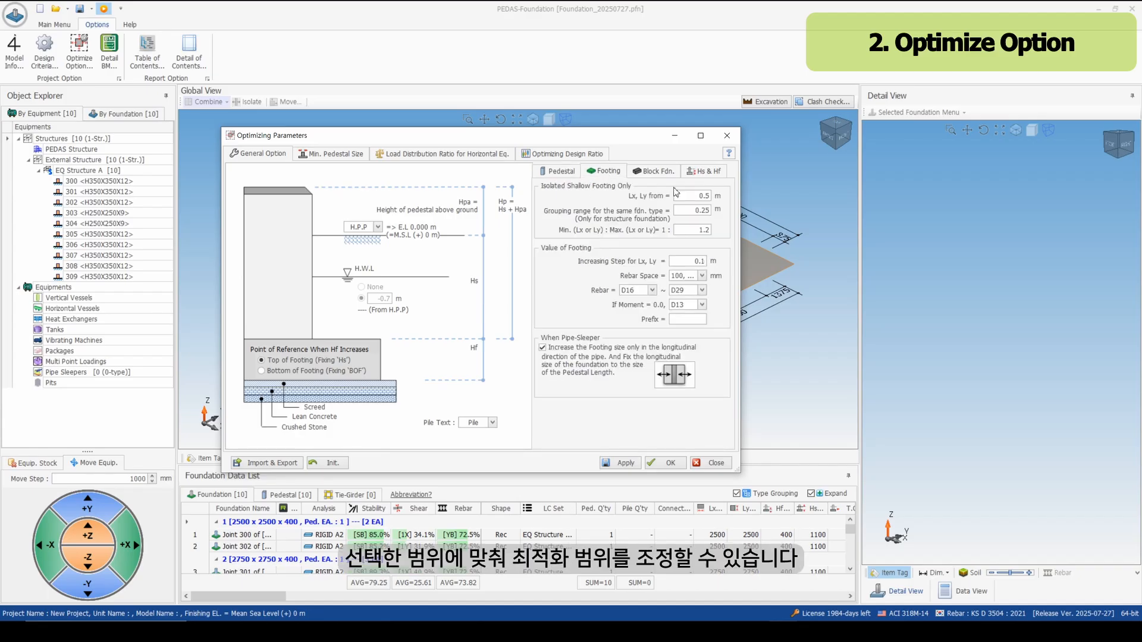
pyautogui.moveTo(684, 198); pyautogui.dragTo(726, 230)
pyautogui.moveTo(677, 215)
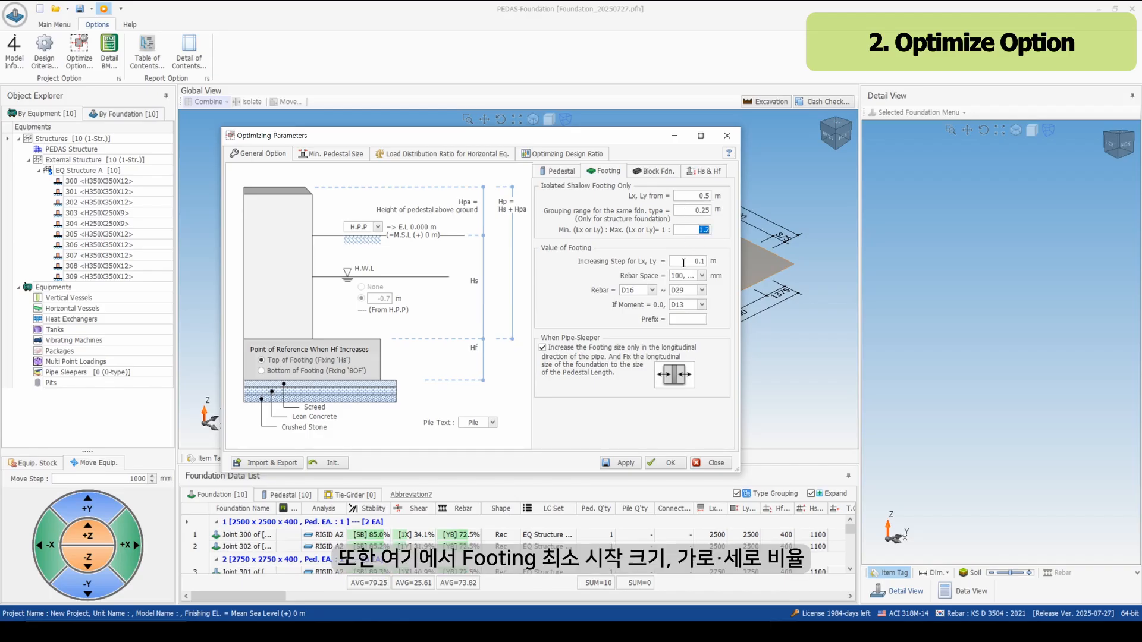
pyautogui.moveTo(684, 262); pyautogui.dragTo(706, 262)
pyautogui.click(702, 277)
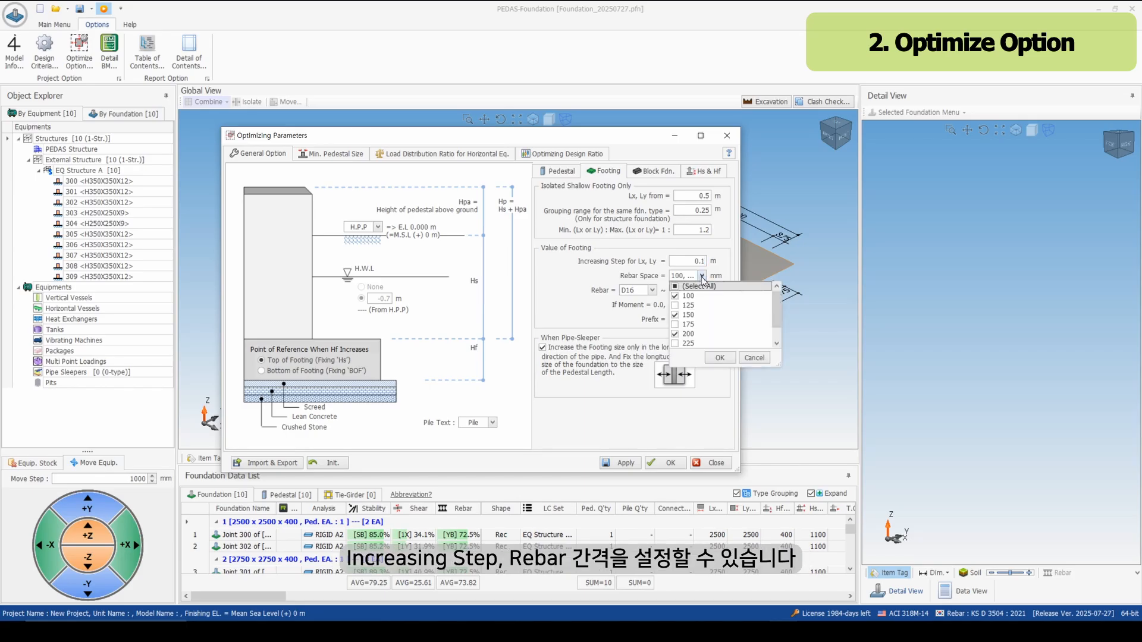
pyautogui.click(702, 277)
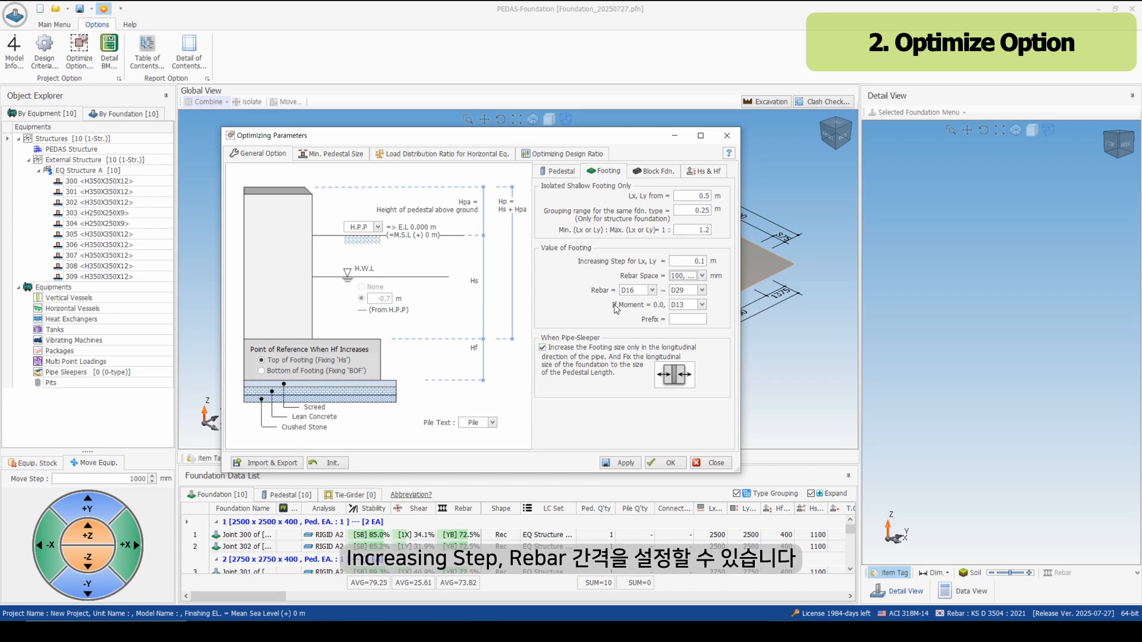
# Review the block foundation's rebar spacing and rebar size range in the optimizing parameters.
pyautogui.click(657, 175)
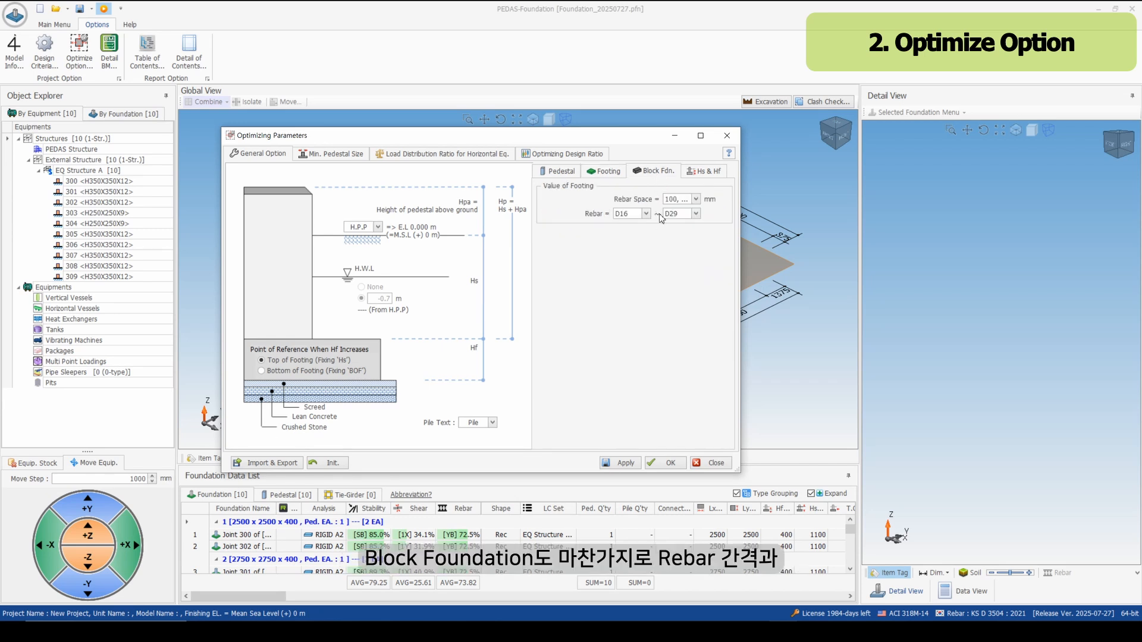
pyautogui.click(682, 200)
pyautogui.click(681, 200)
pyautogui.click(646, 215)
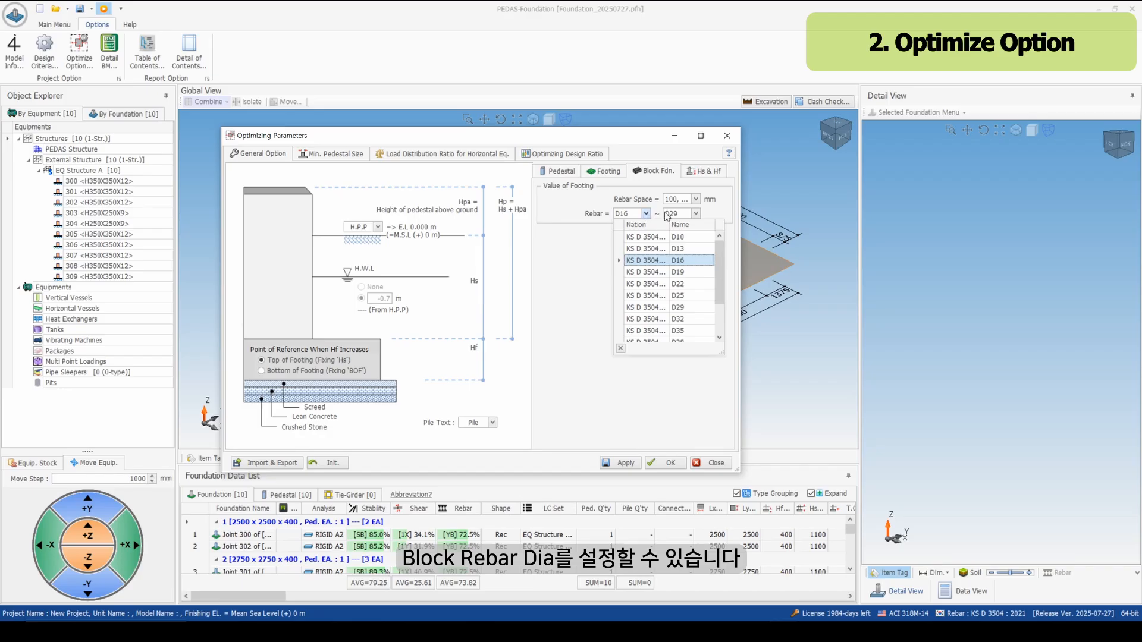
pyautogui.click(676, 215)
pyautogui.click(676, 214)
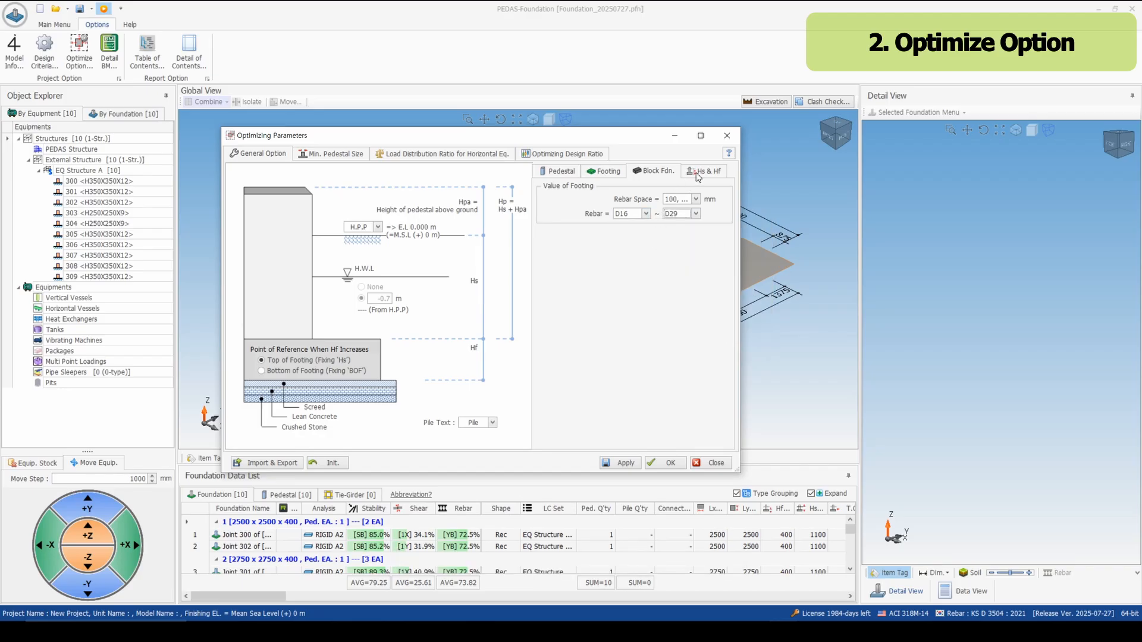
# Review the Hs and Hf values by equipment type and the minimum pedestal size rules for structures and each equipment type.
pyautogui.click(698, 173)
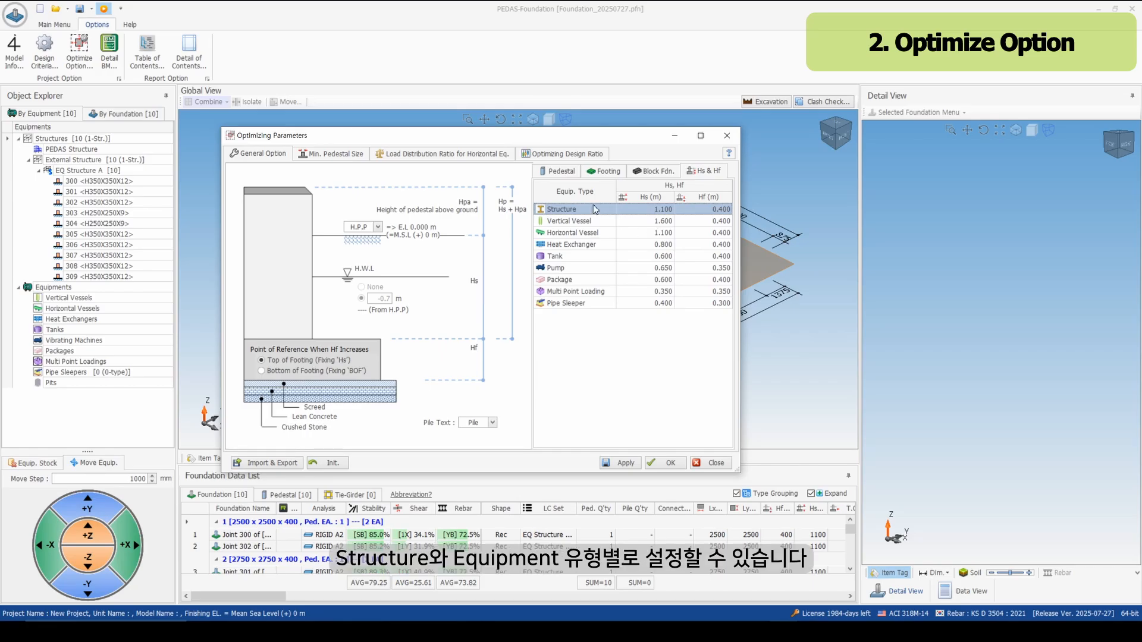
pyautogui.click(645, 247)
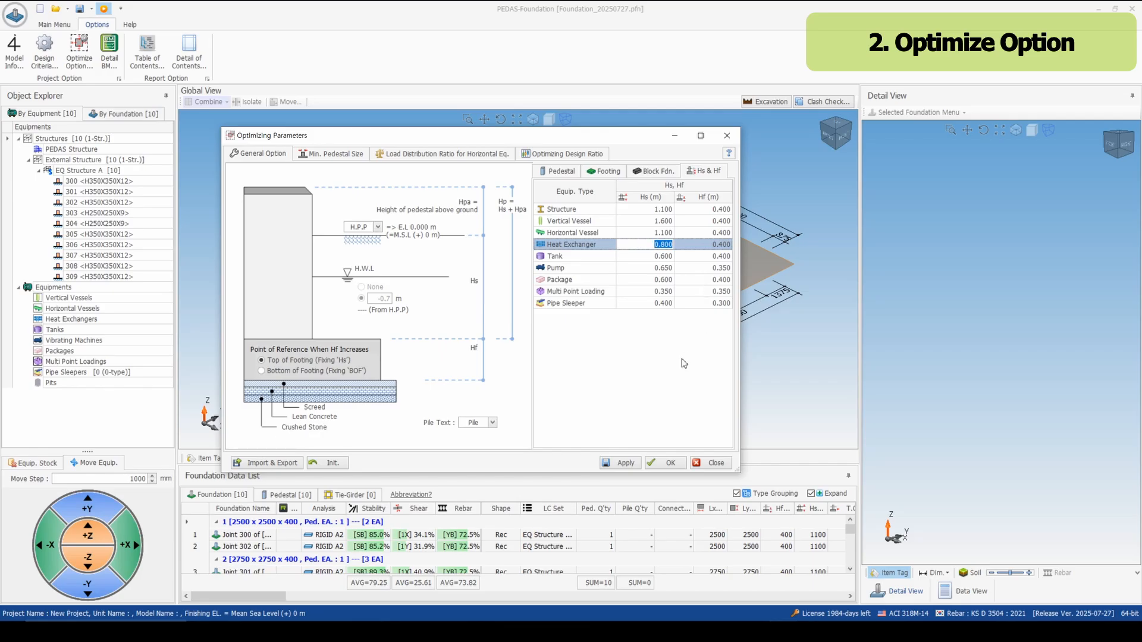
pyautogui.click(336, 155)
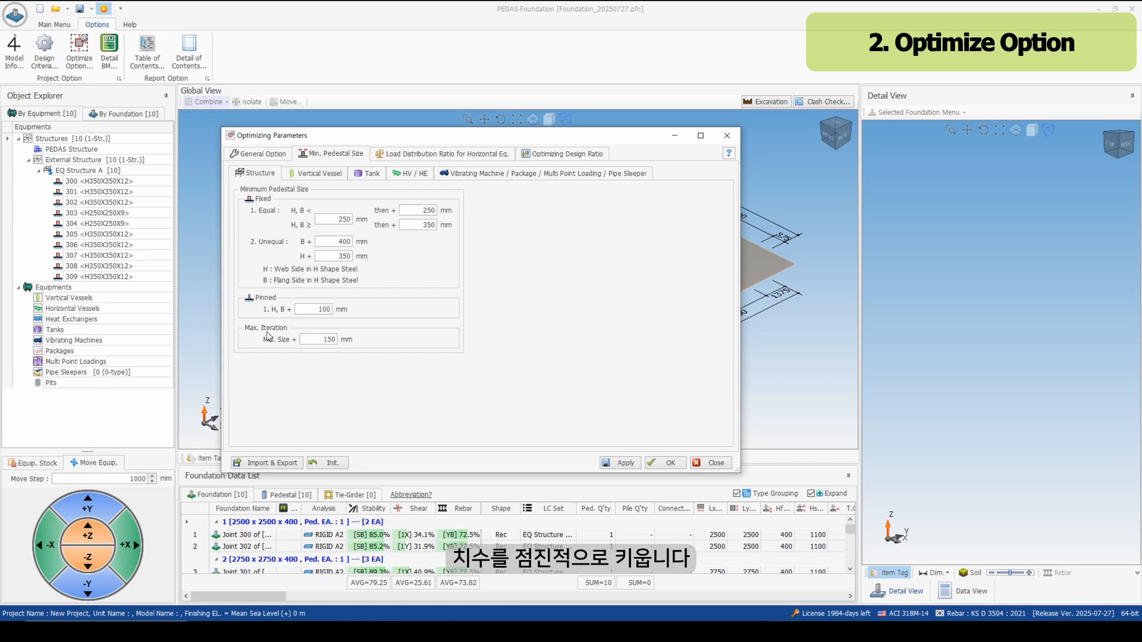
pyautogui.click(331, 174)
pyautogui.click(370, 175)
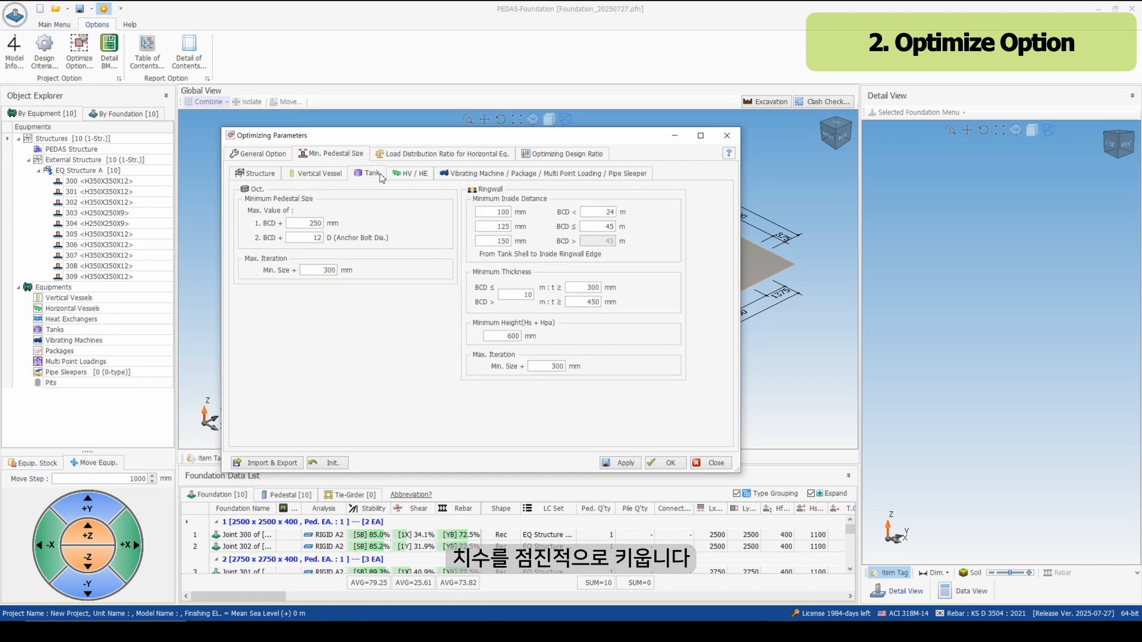
pyautogui.click(406, 174)
pyautogui.click(506, 179)
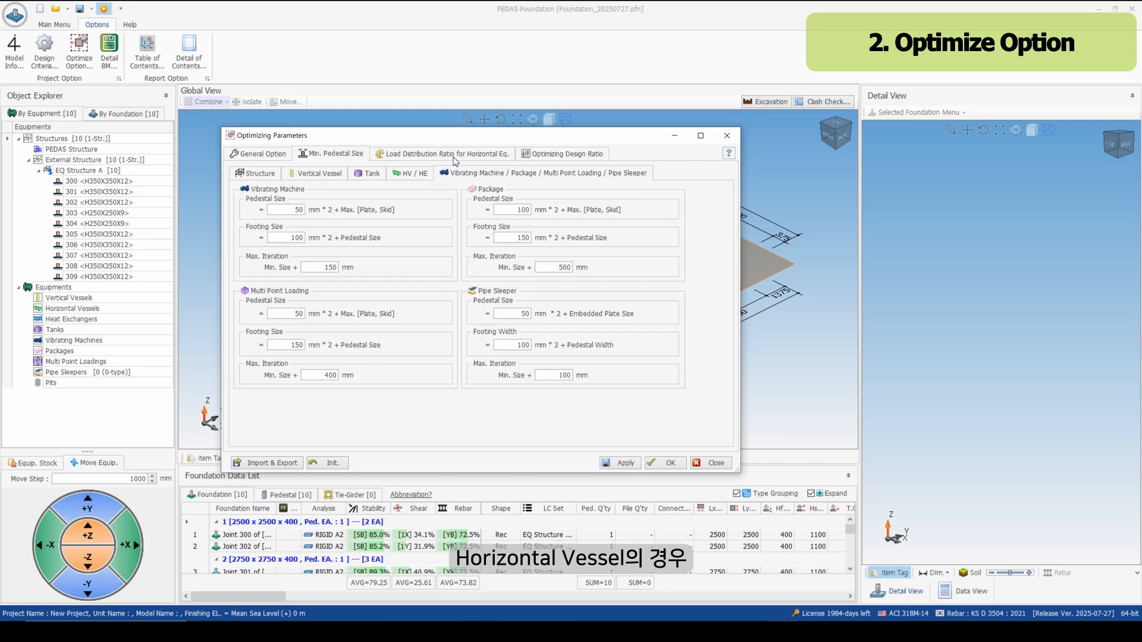
# Review the fixed-to-sliding load distribution ratios for horizontal equipment, including the transverse wind load.
pyautogui.click(457, 156)
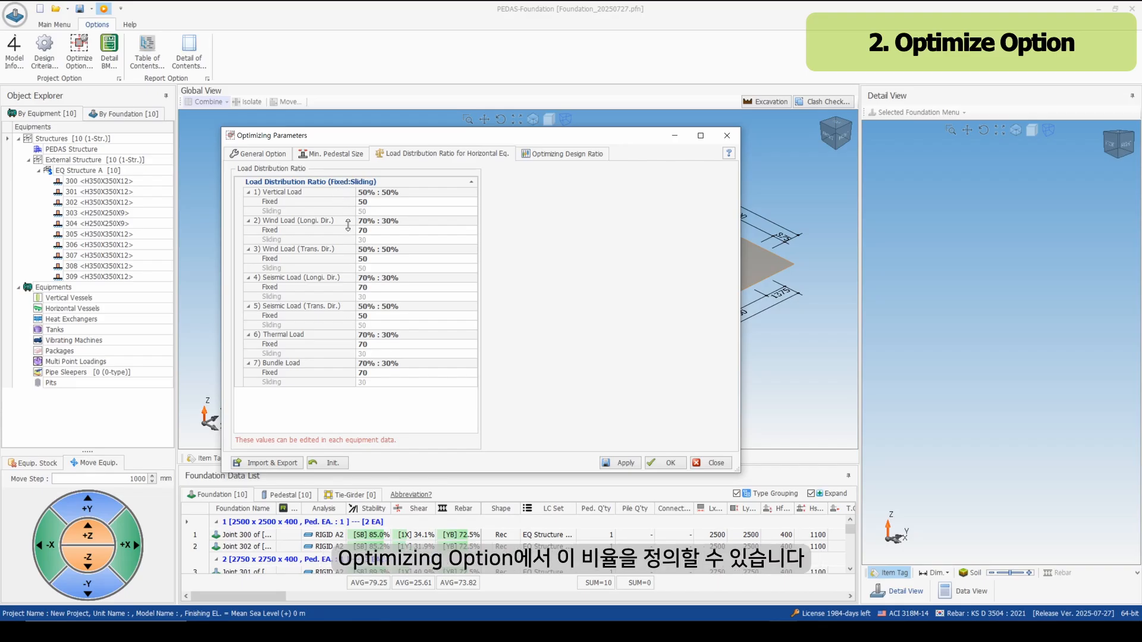
pyautogui.click(330, 262)
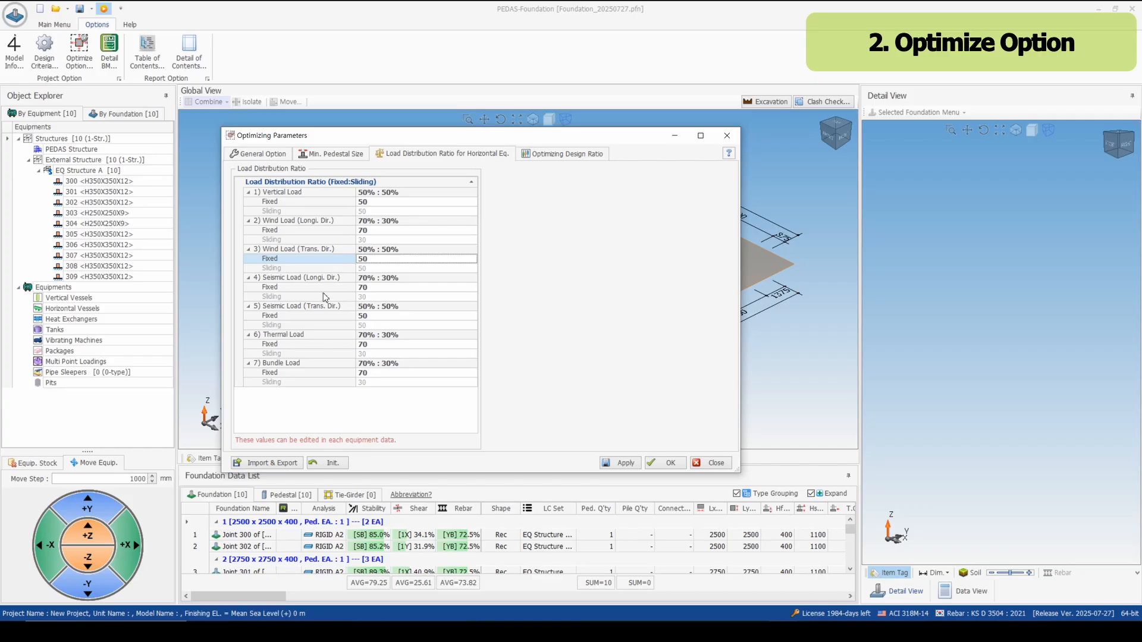
# Set the shallow foundation's stability optimizing design ratio to 90% and accept the optimizing parameters.
pyautogui.click(562, 154)
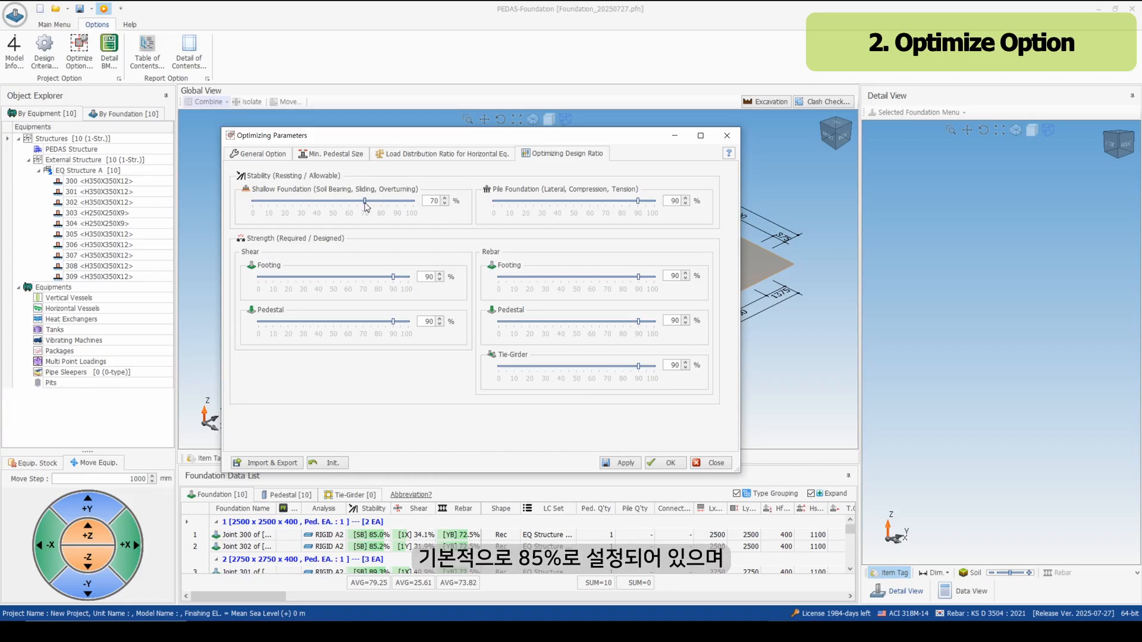
pyautogui.moveTo(365, 207); pyautogui.dragTo(399, 207)
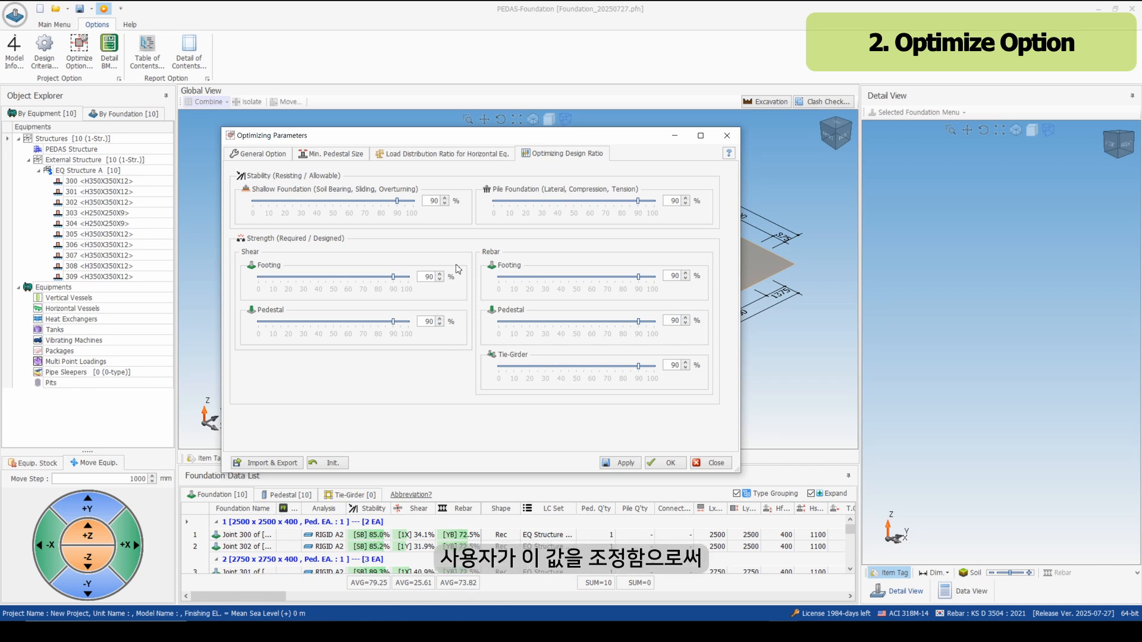
pyautogui.moveTo(397, 202)
pyautogui.mouseDown()
pyautogui.moveTo(380, 213)
pyautogui.moveTo(401, 215)
pyautogui.mouseUp()
pyautogui.click(661, 464)
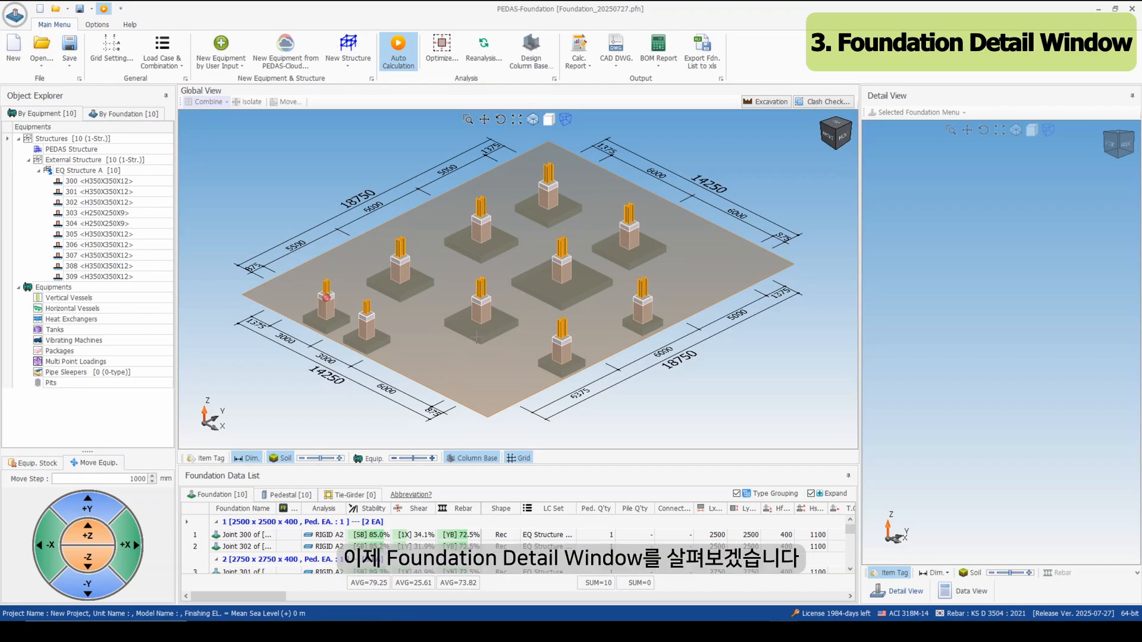
# Open the foundation design of Joint 307 and review its Lx, Ly, soil height Hs and footing height Hf.
pyautogui.click(476, 338)
pyautogui.rightClick(475, 336)
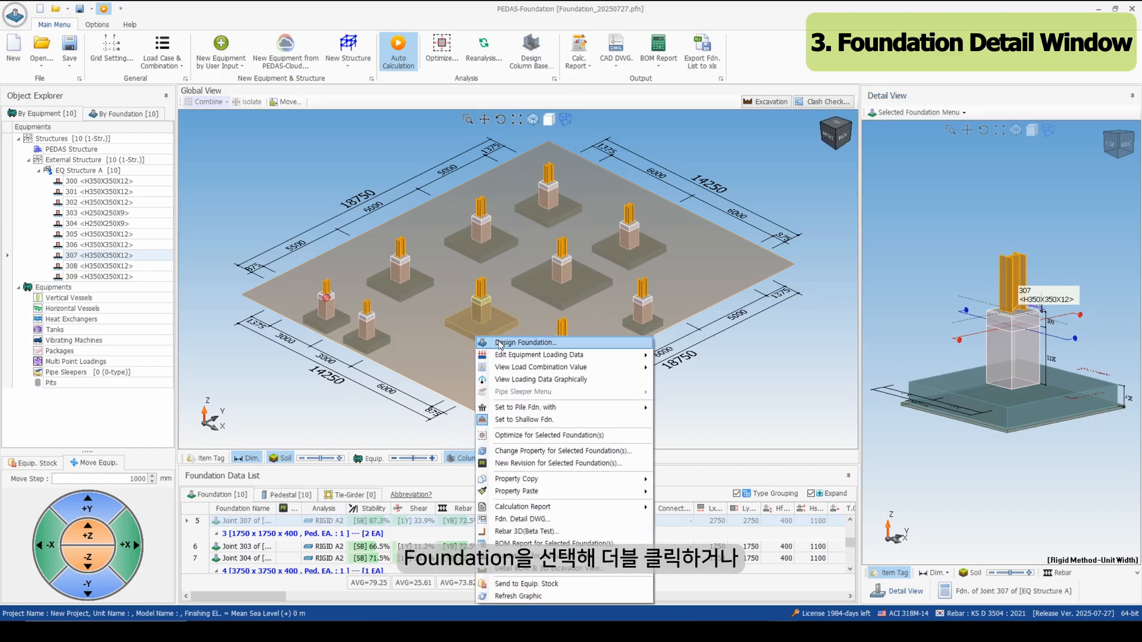
pyautogui.click(499, 343)
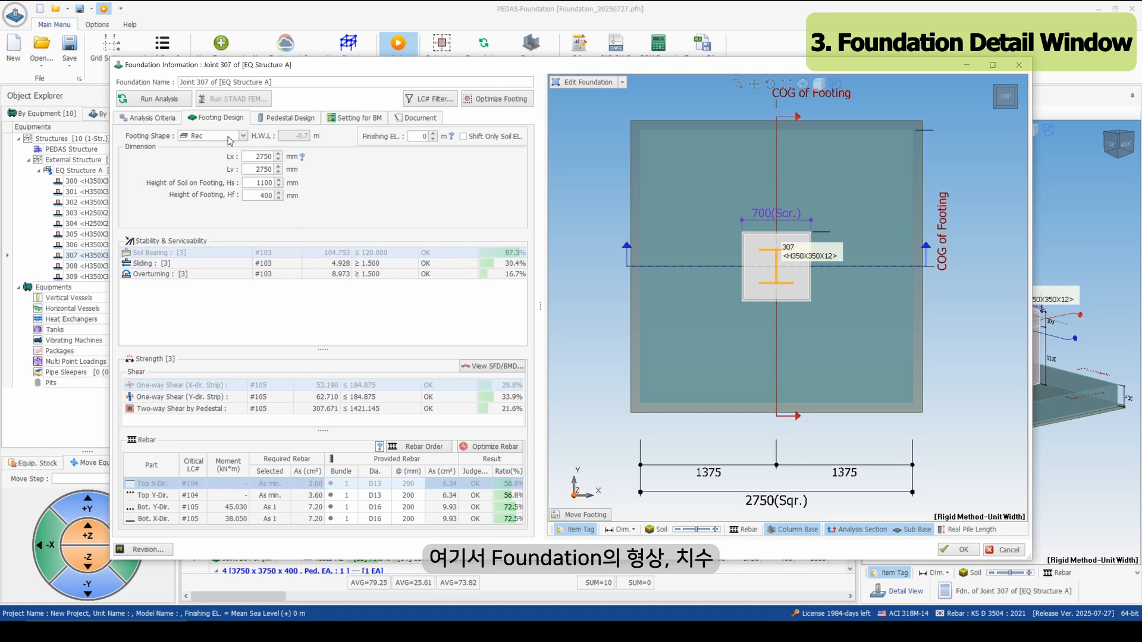
pyautogui.click(271, 158)
pyautogui.click(267, 171)
pyautogui.click(265, 183)
pyautogui.click(262, 196)
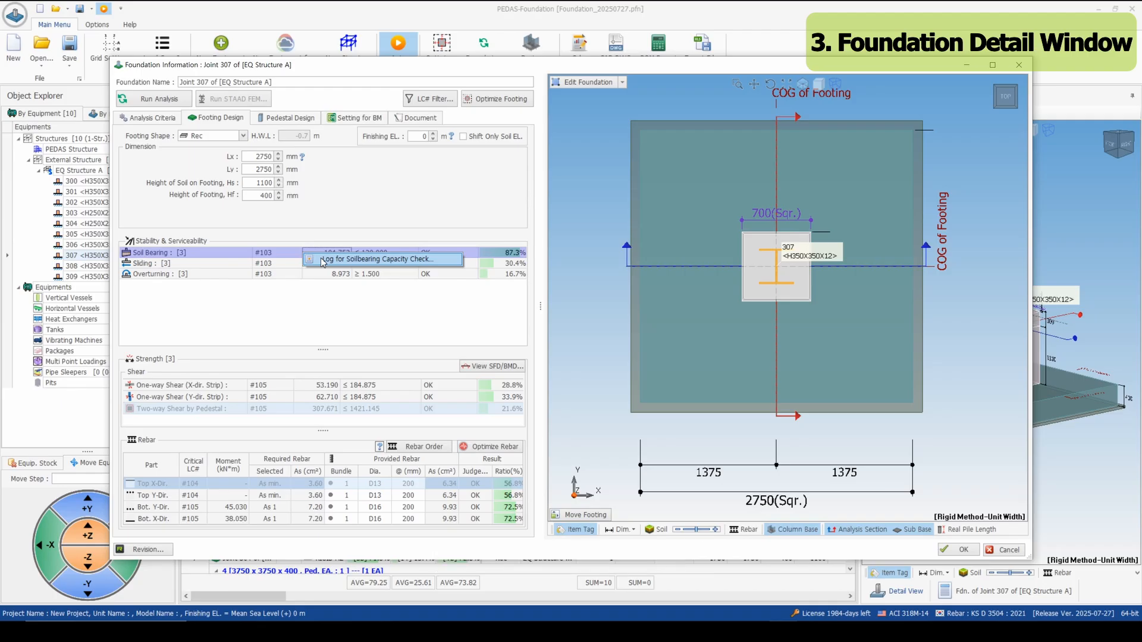
# View the soil bearing check log for load combinations #101, #102 and #103, and close it.
pyautogui.doubleClick(322, 255)
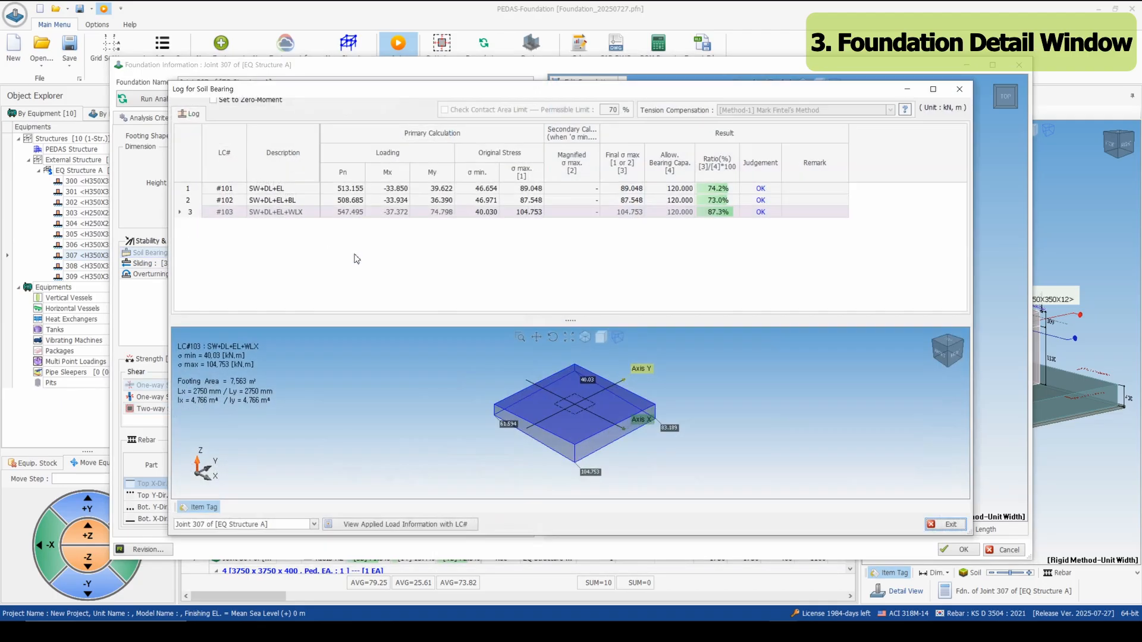
pyautogui.click(427, 189)
pyautogui.click(429, 201)
pyautogui.click(430, 213)
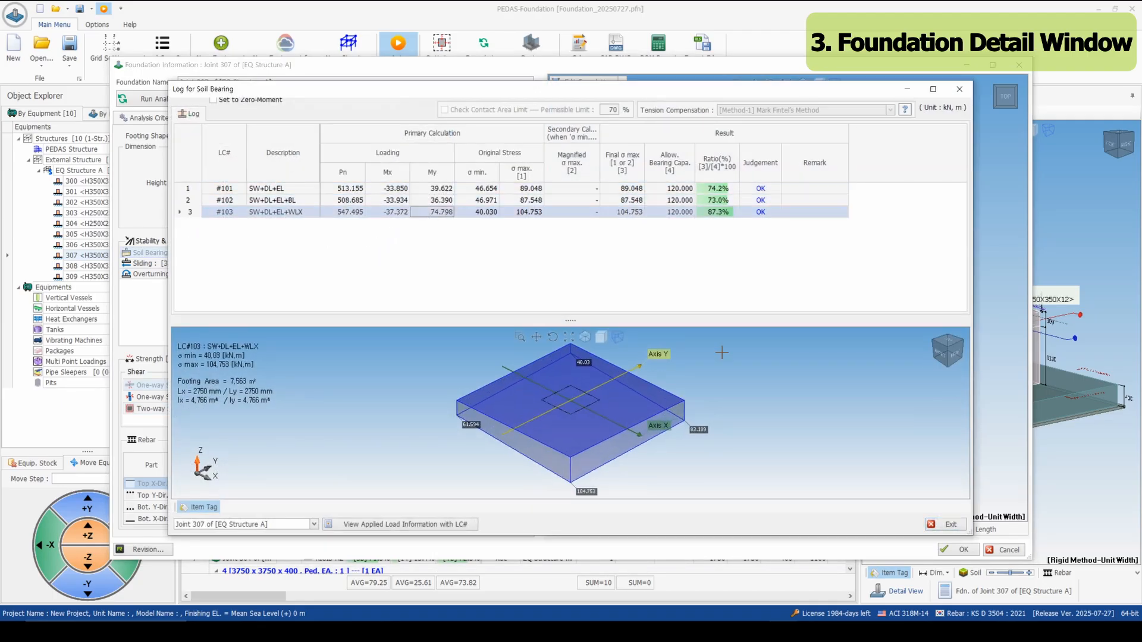
pyautogui.click(945, 524)
# Look at the sliding check row, view the overturning check log by load combination, and close the log.
pyautogui.click(261, 264)
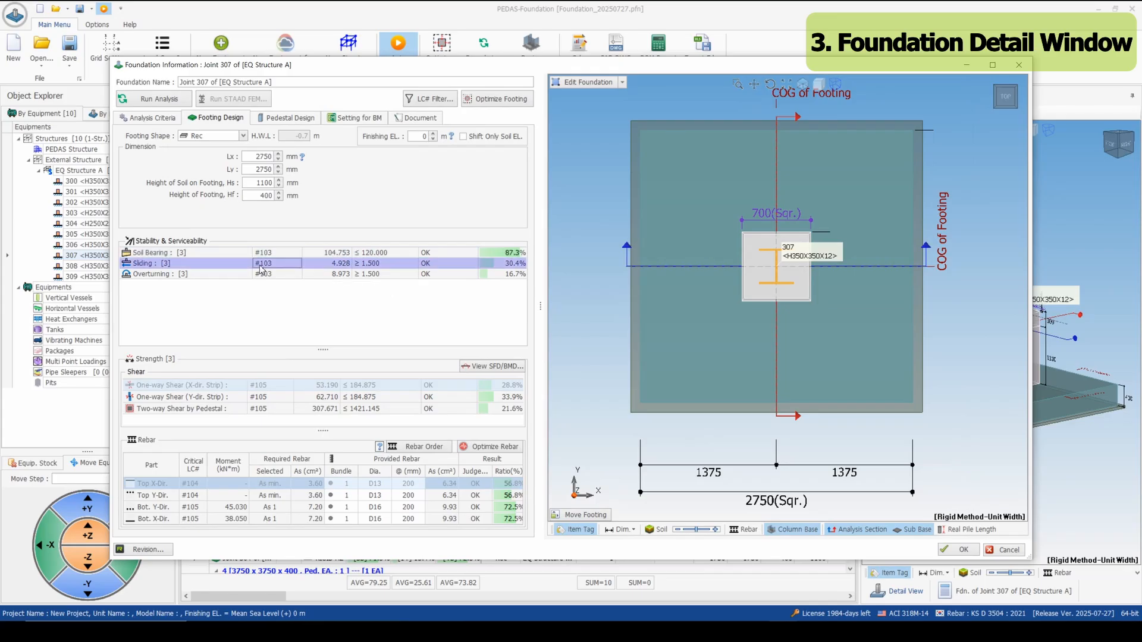
pyautogui.doubleClick(260, 276)
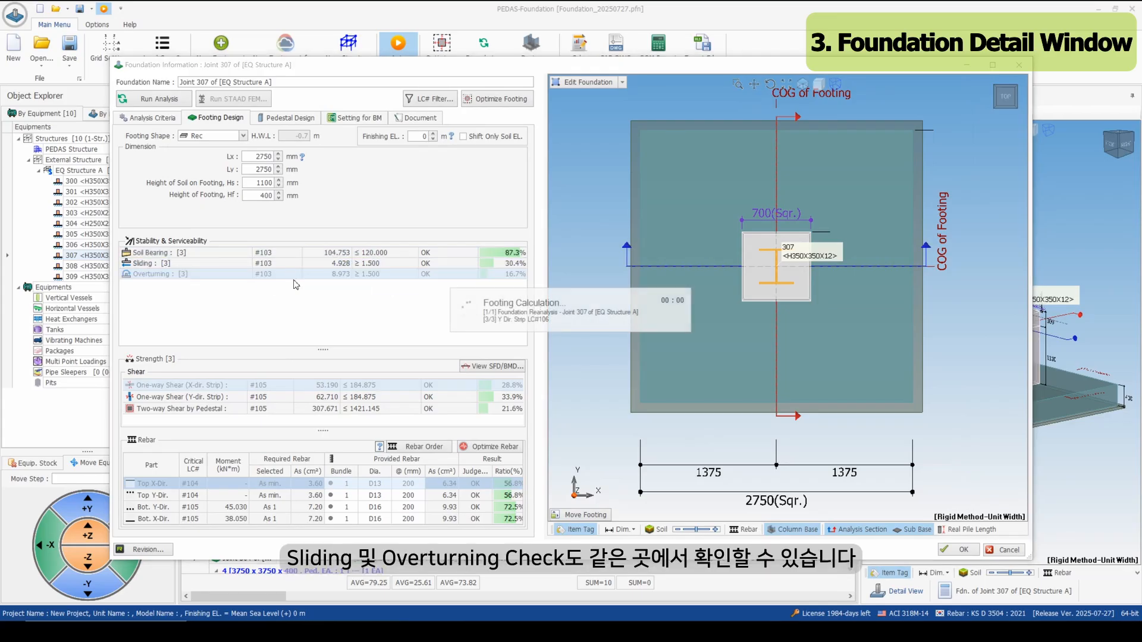
pyautogui.click(488, 164)
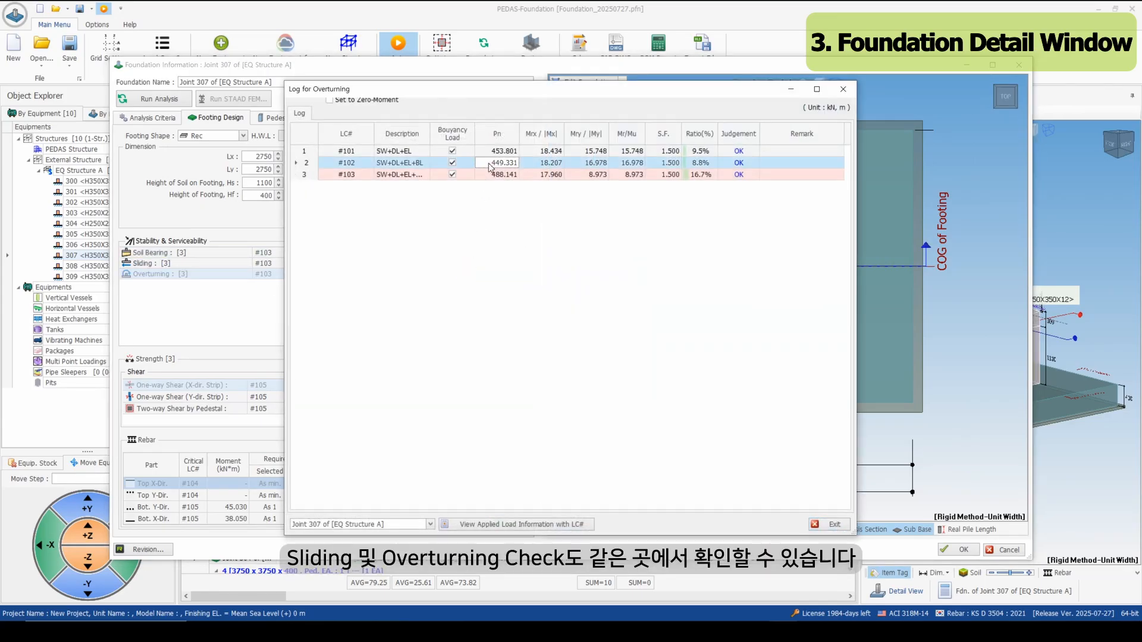
pyautogui.click(827, 524)
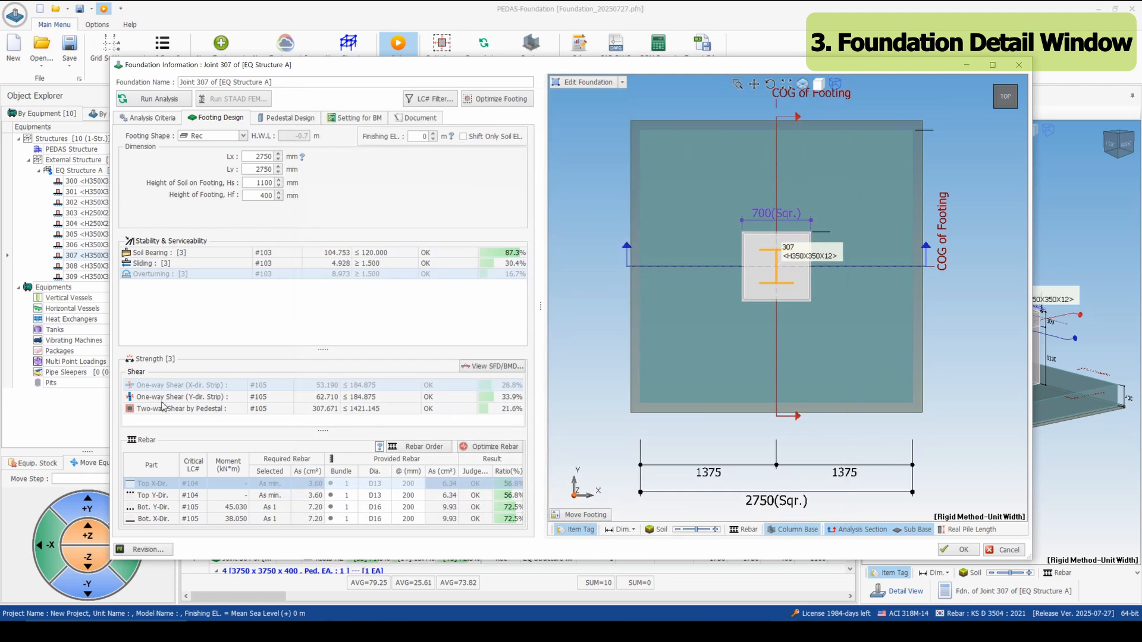
# Examine the Y-direction strip's shear and moment diagrams for load combinations #104, #105 and #106, and close them.
pyautogui.click(175, 387)
pyautogui.click(291, 398)
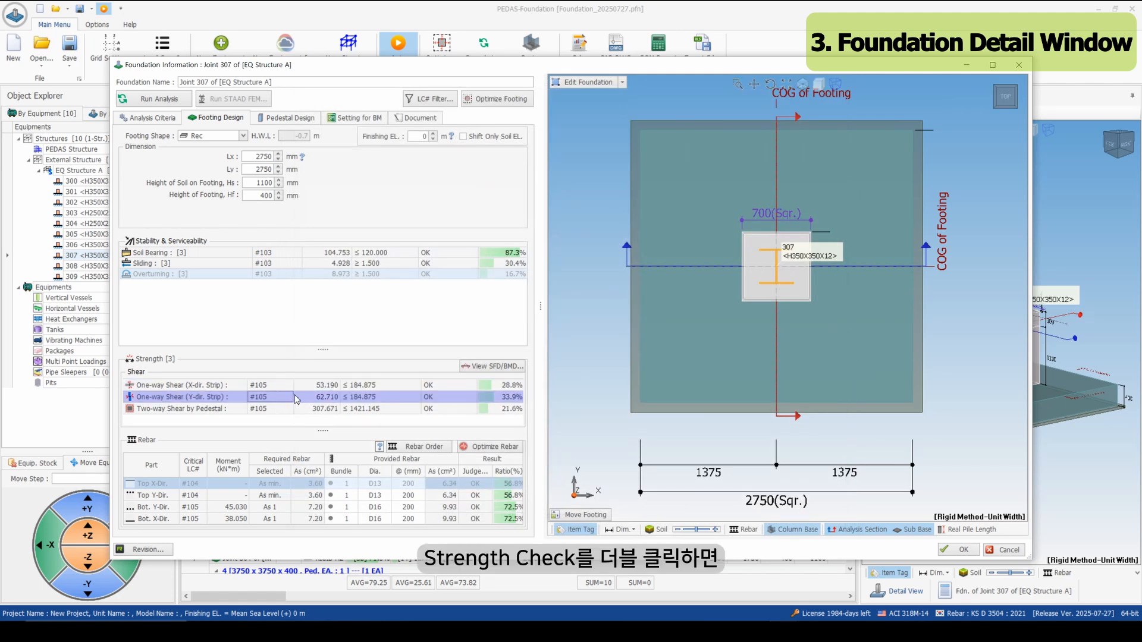
pyautogui.rightClick(315, 395)
pyautogui.click(342, 400)
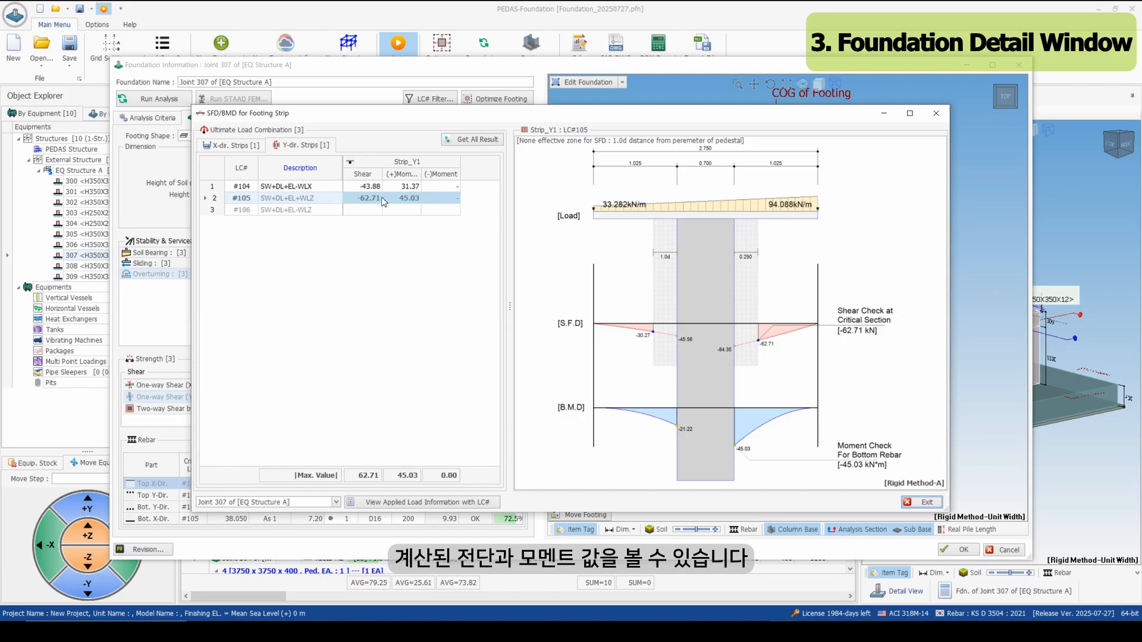
pyautogui.click(403, 202)
pyautogui.click(404, 209)
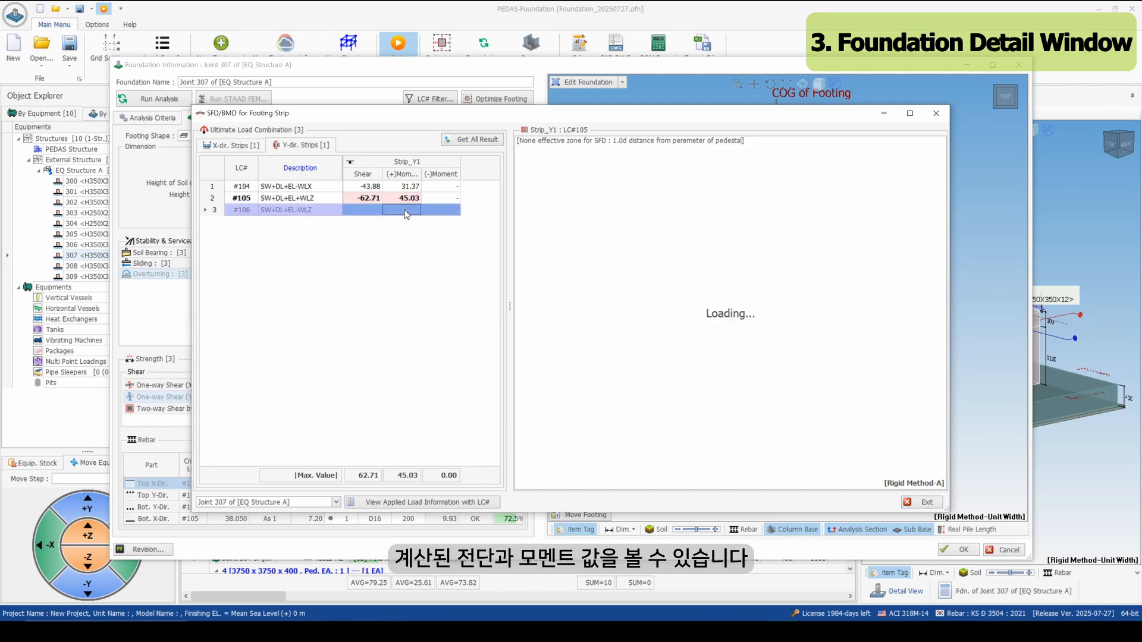
pyautogui.click(411, 198)
pyautogui.click(408, 186)
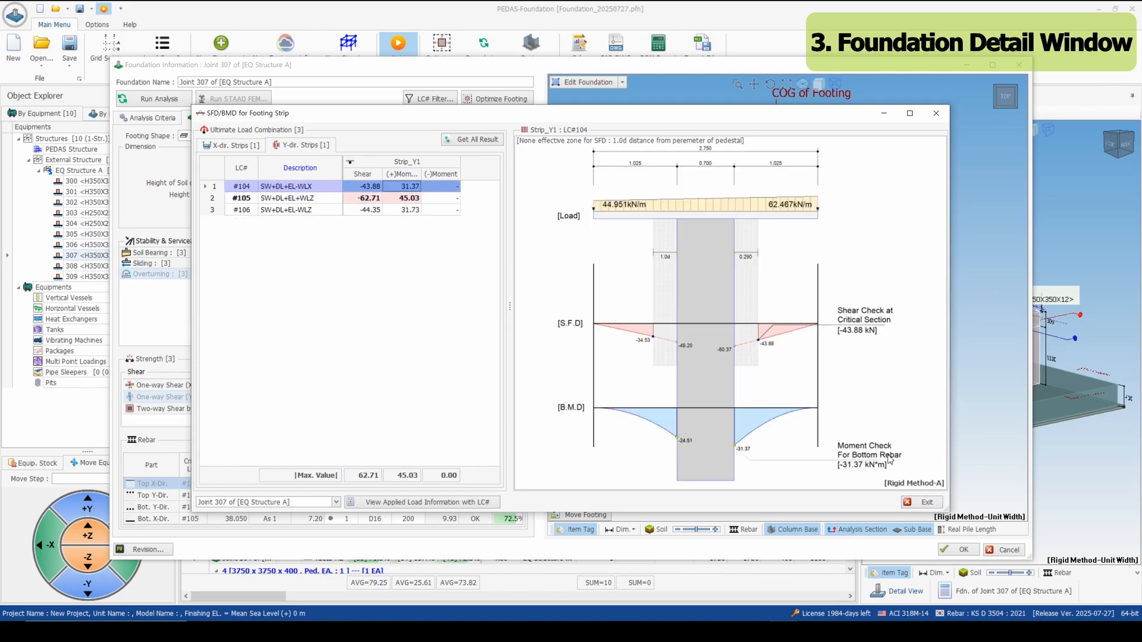
pyautogui.click(926, 502)
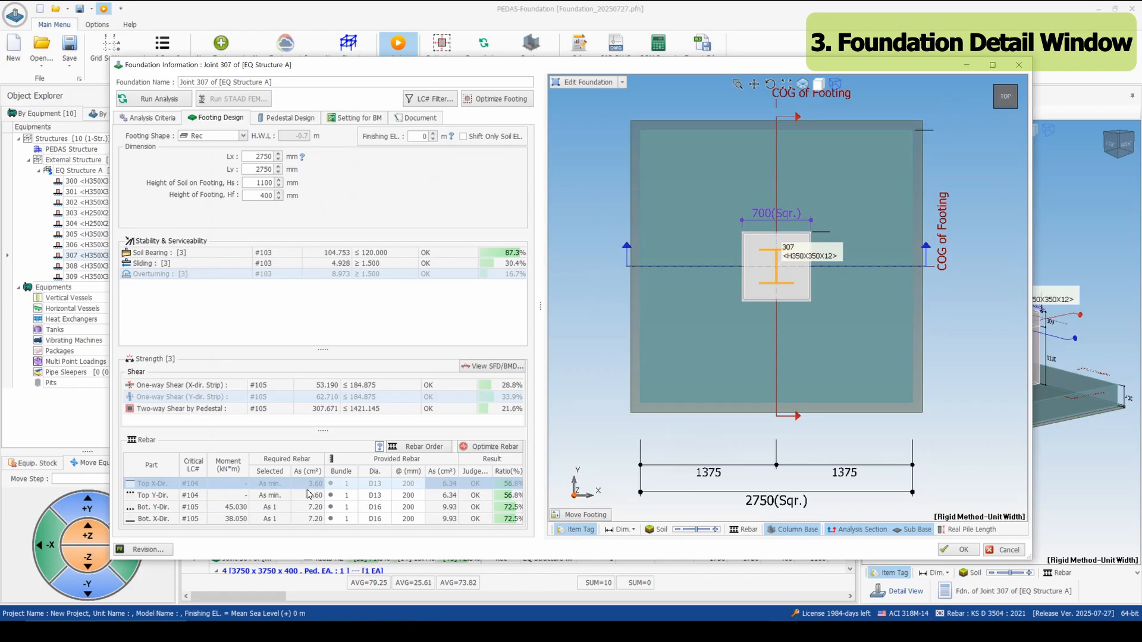
# Review the bundle, bar diameter and spacing options for the footing's top Y-direction rebar without changing them.
pyautogui.click(293, 497)
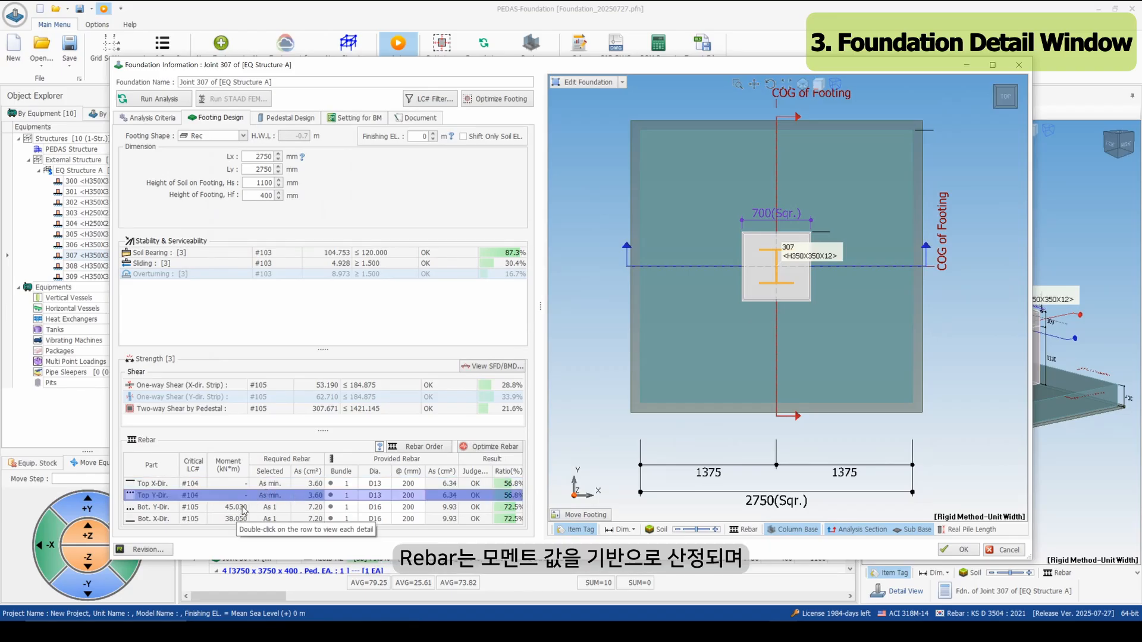
pyautogui.click(350, 495)
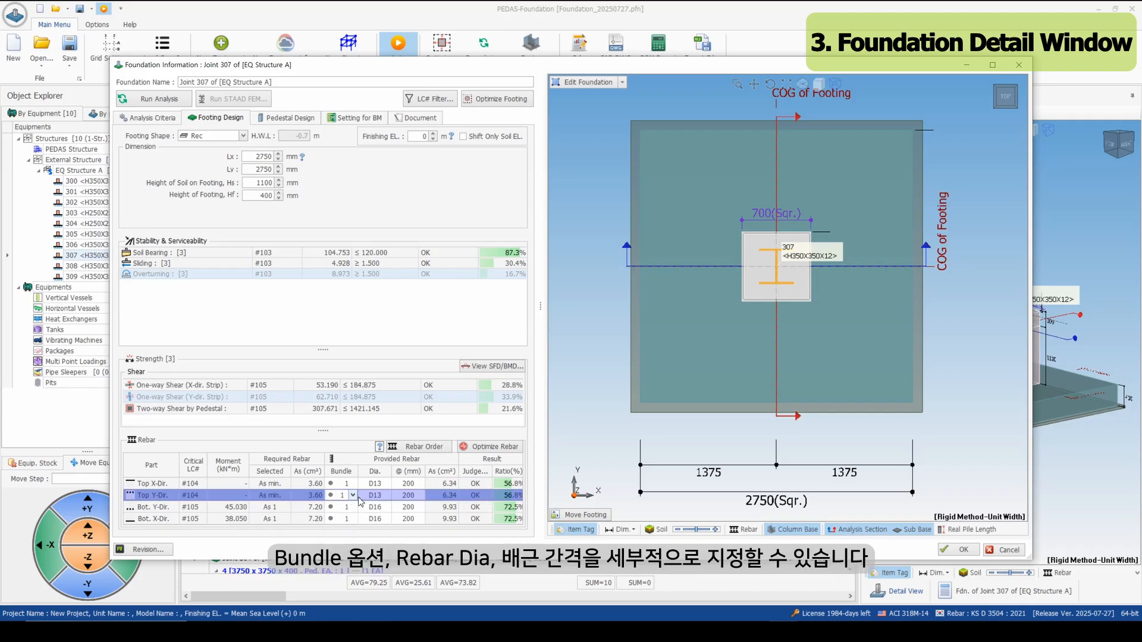
pyautogui.click(370, 496)
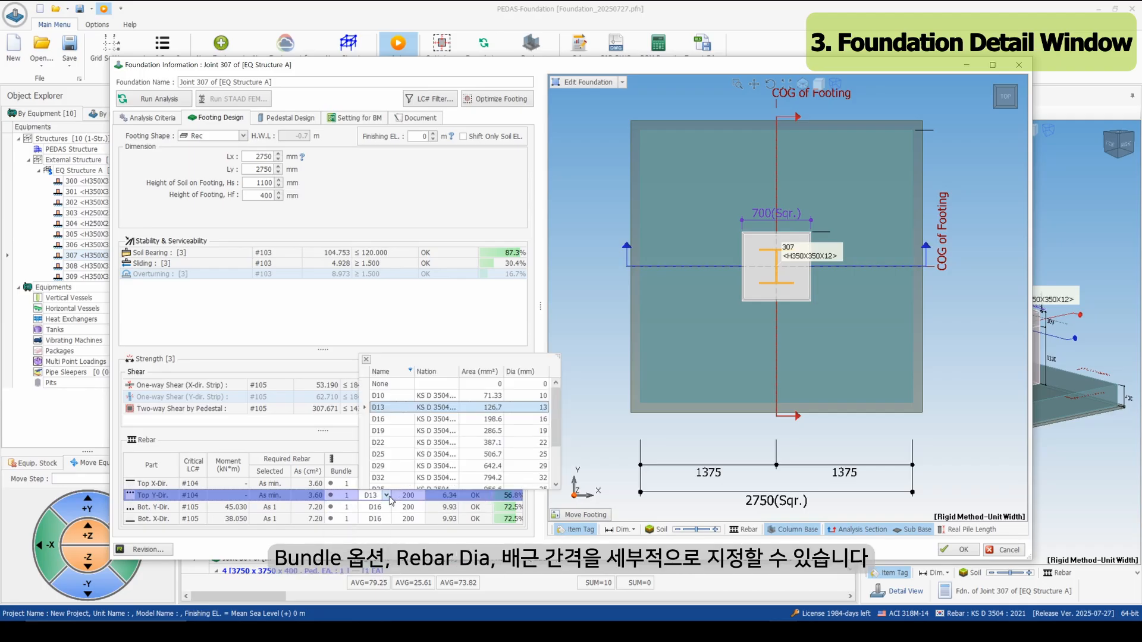
pyautogui.click(408, 498)
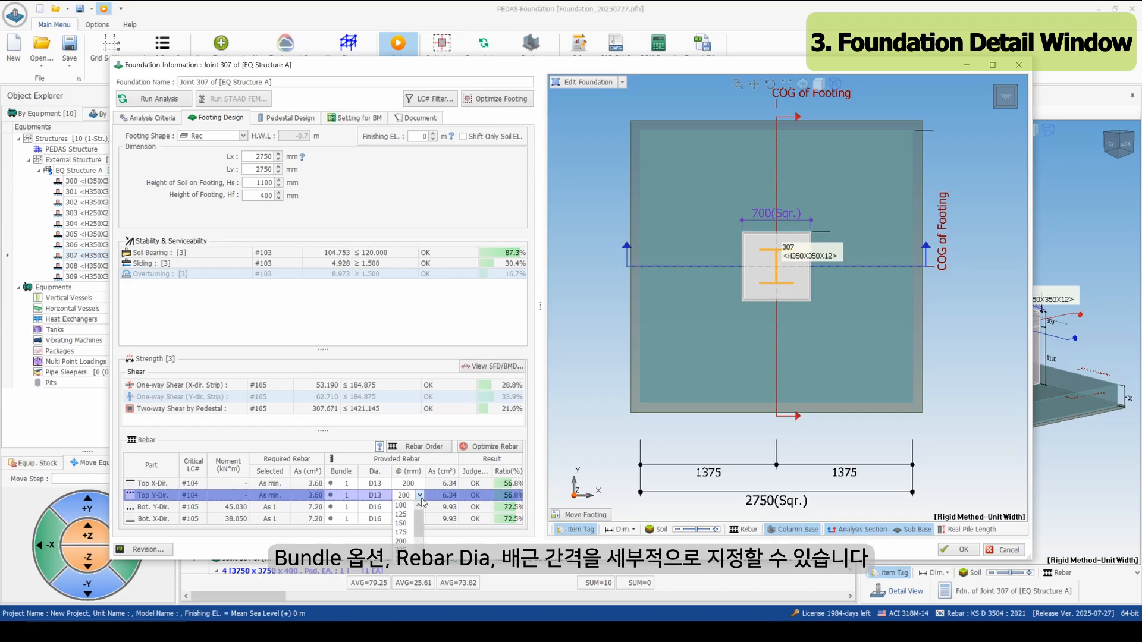
pyautogui.click(431, 499)
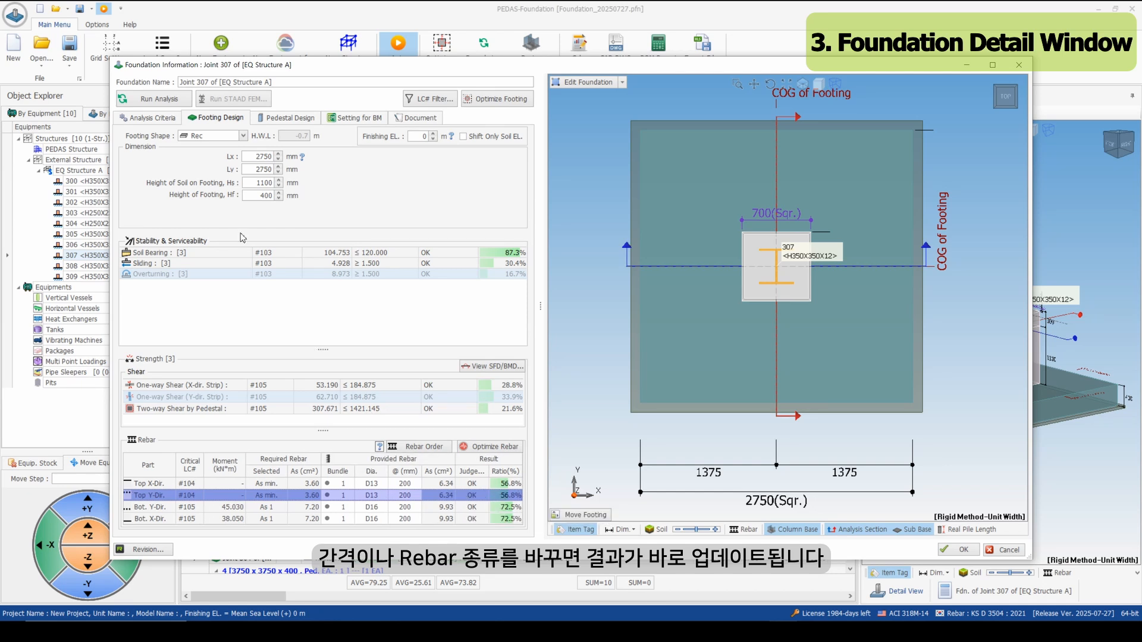
# Change the foundation's support type from shallow to pile and accept optimizing the footing size.
pyautogui.click(170, 121)
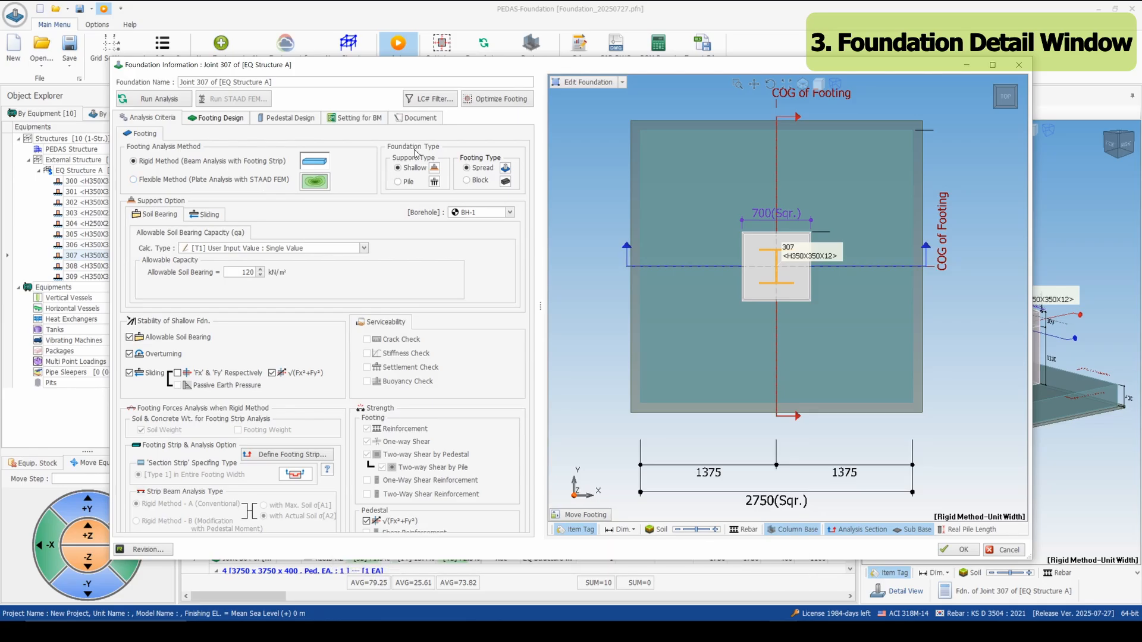
pyautogui.click(398, 181)
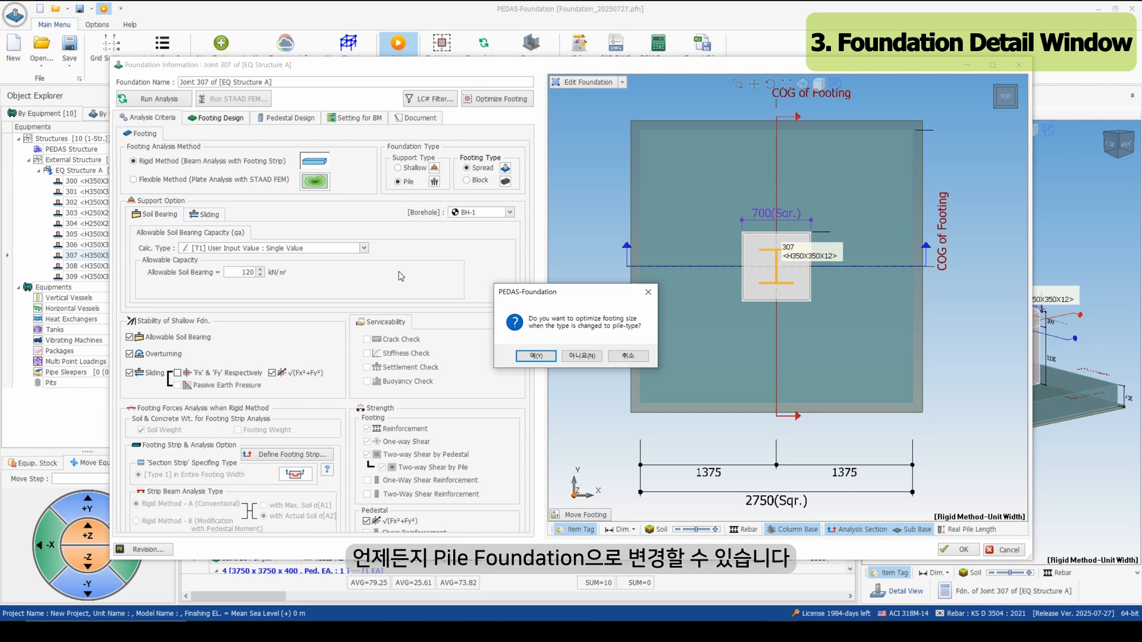
pyautogui.click(523, 355)
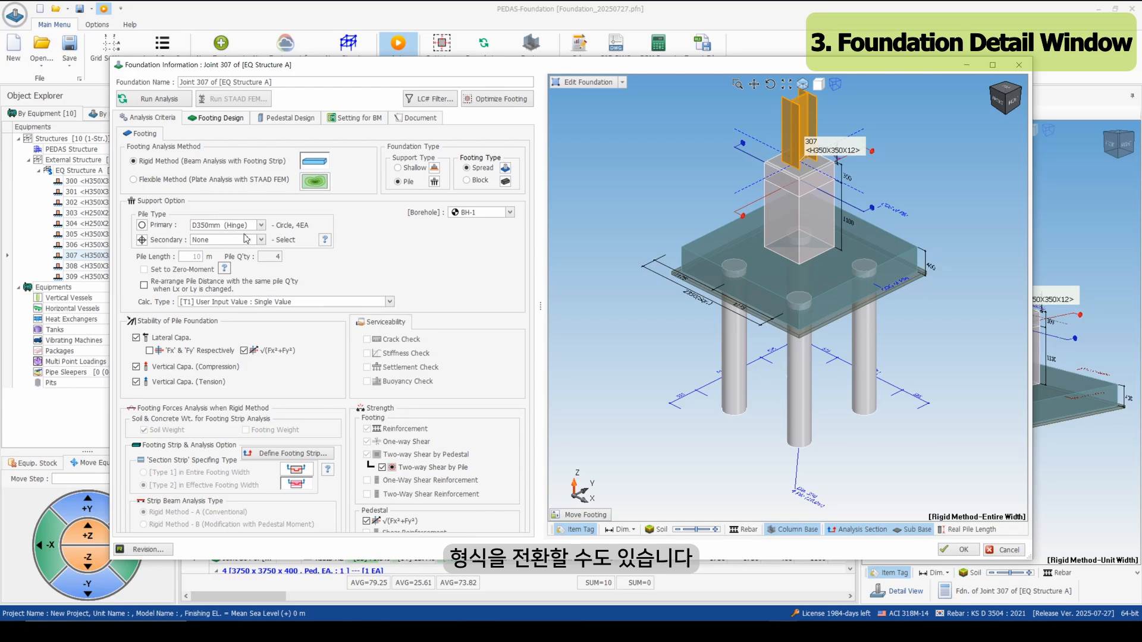
# Enlarge the foundation information window and open the detailed pedestal information for Joint 307.
pyautogui.moveTo(289, 560); pyautogui.dragTo(290, 590)
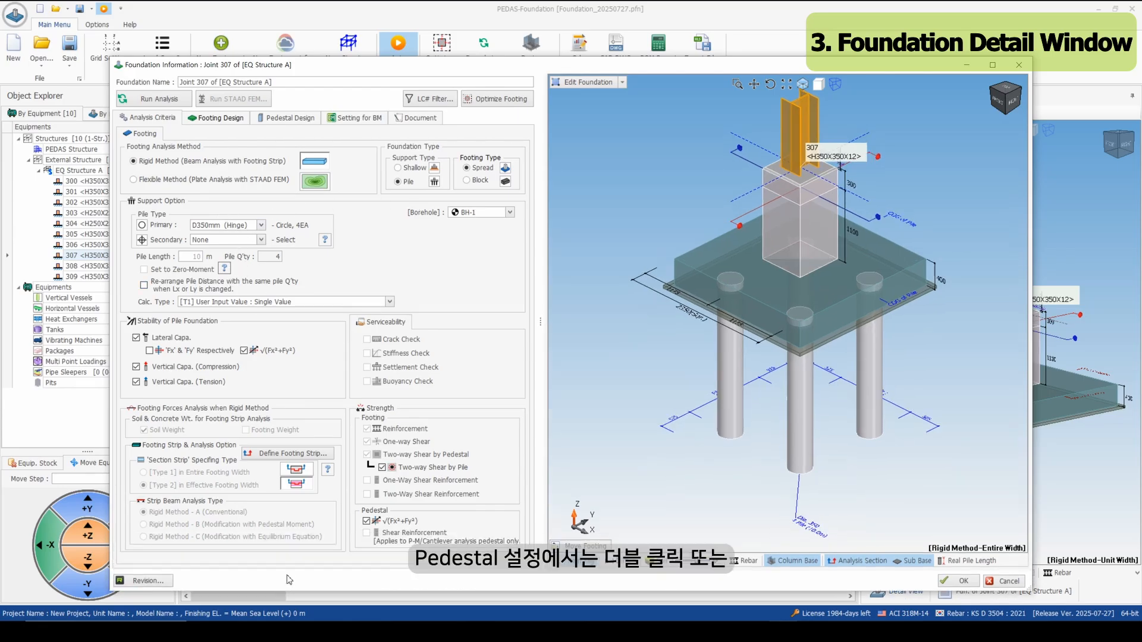
pyautogui.click(279, 119)
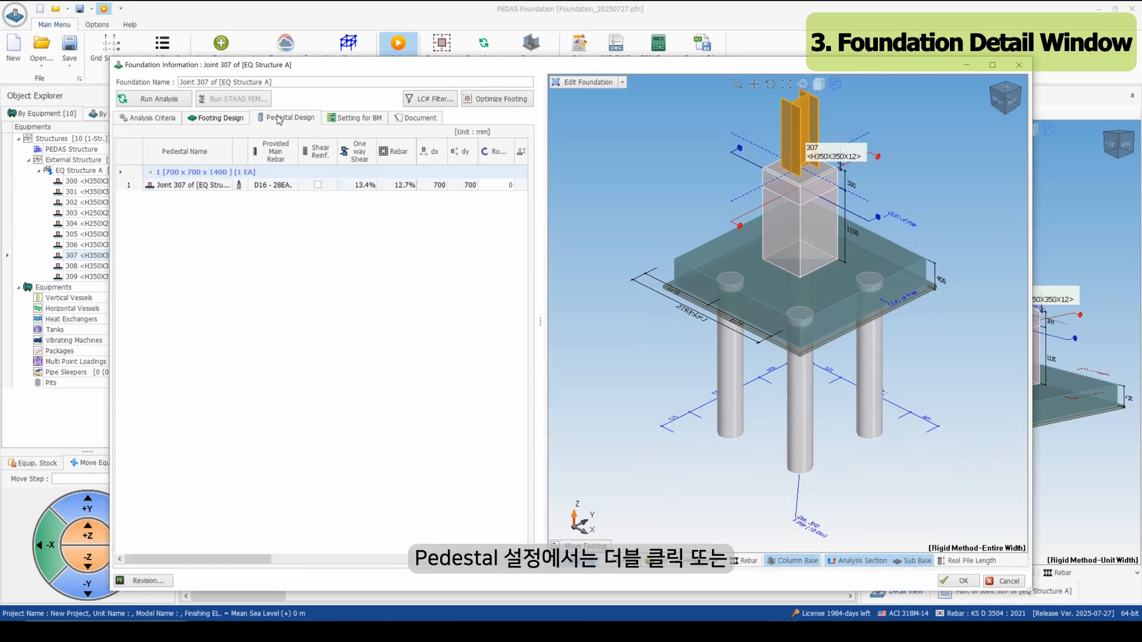
pyautogui.click(240, 187)
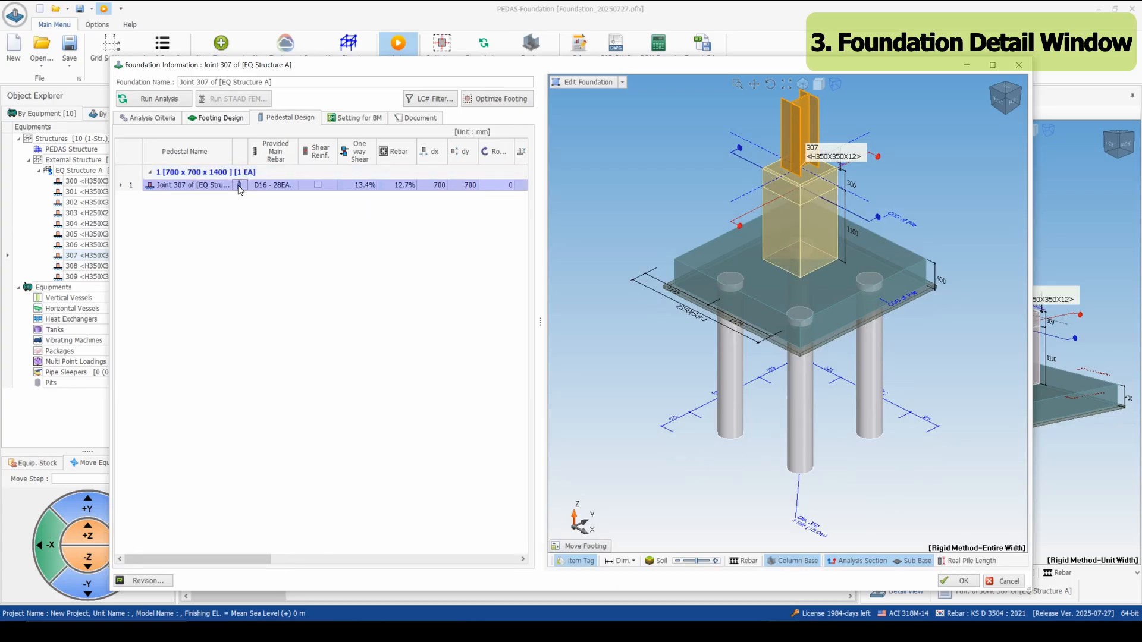
pyautogui.rightClick(241, 188)
pyautogui.click(274, 191)
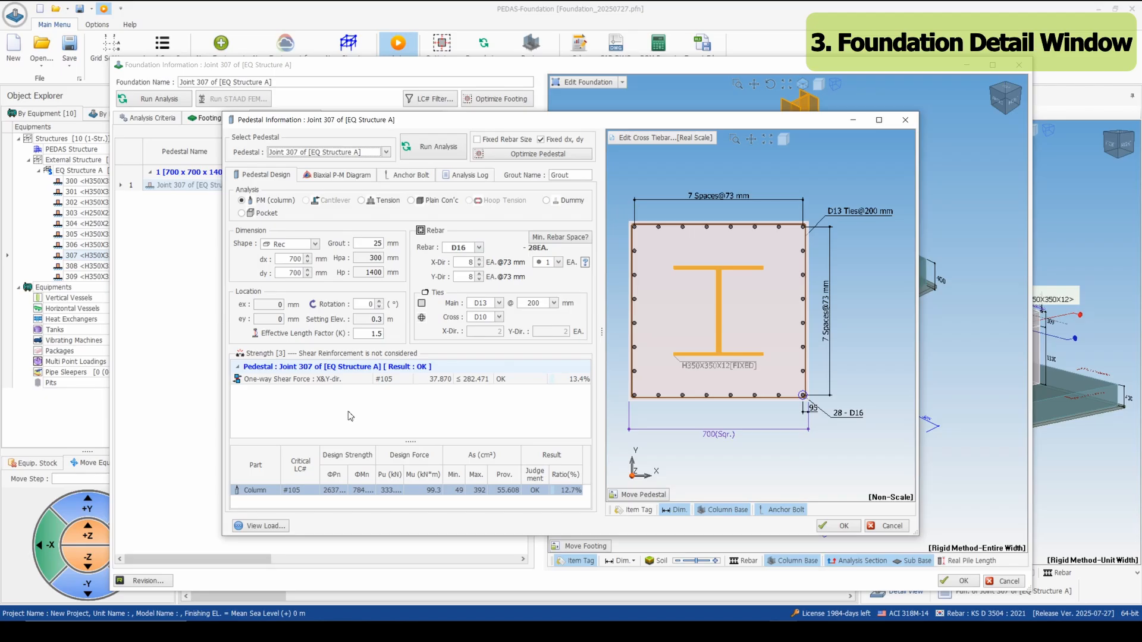
# Review the pedestal's biaxial P-M diagram in top and section views, its anchor bolt and analysis log pages, and accept the pedestal design.
pyautogui.click(365, 177)
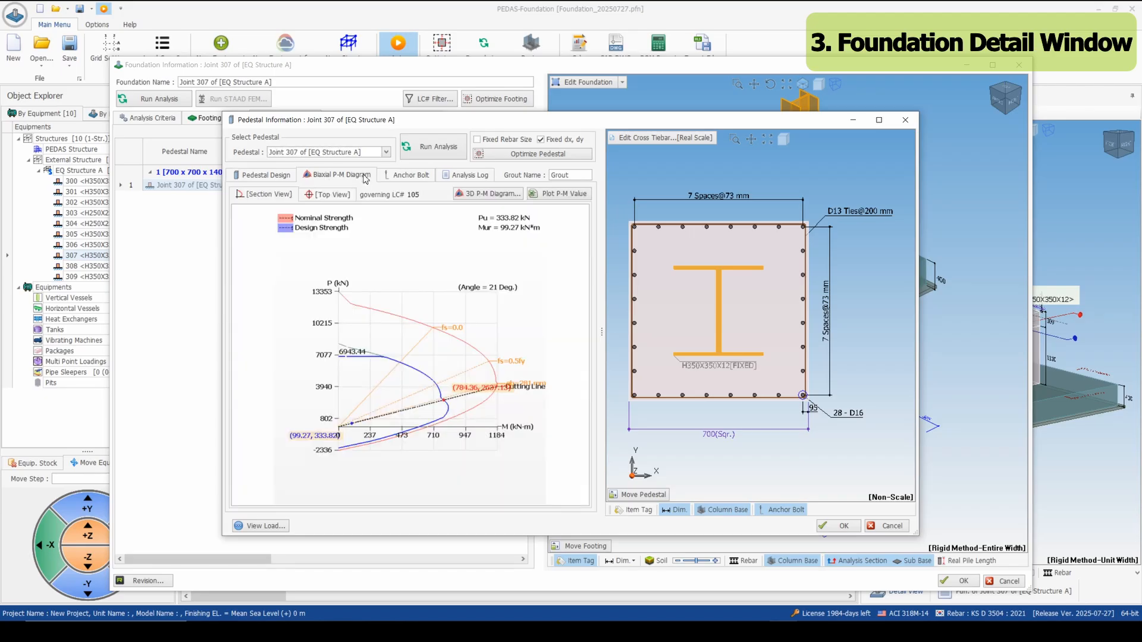
pyautogui.click(320, 196)
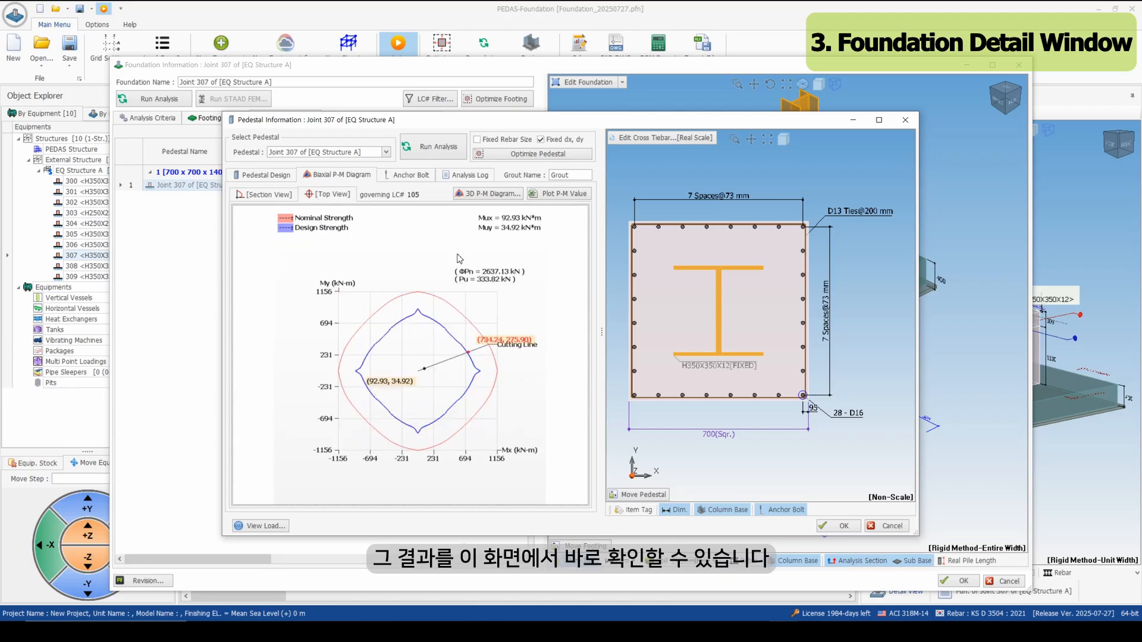
pyautogui.click(254, 196)
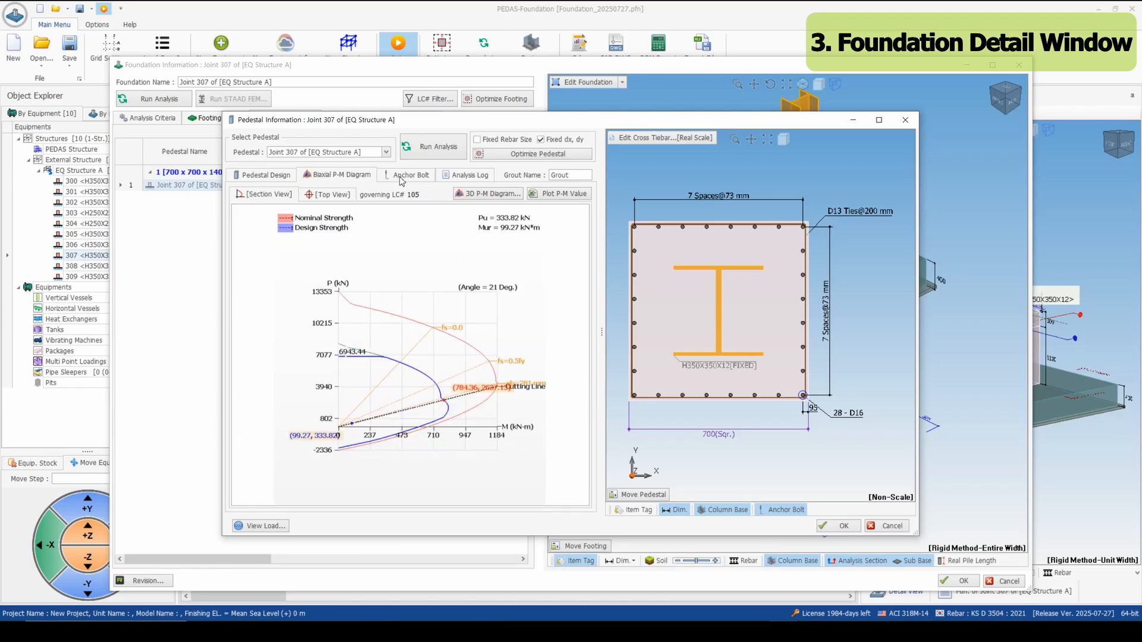
pyautogui.click(403, 179)
pyautogui.click(459, 177)
pyautogui.click(248, 180)
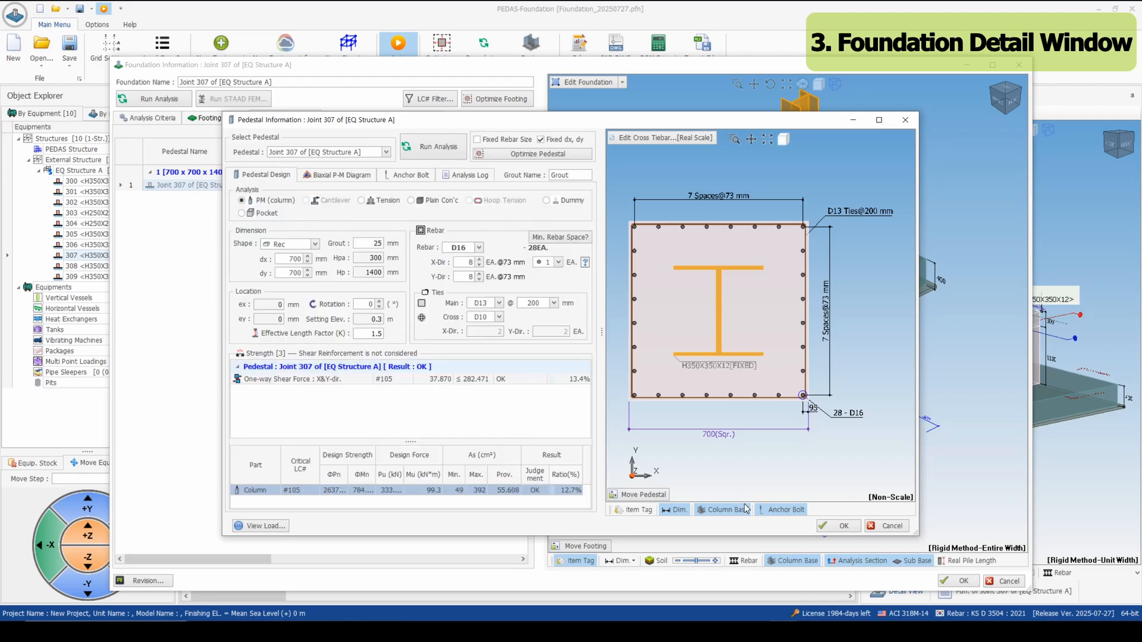
pyautogui.click(838, 526)
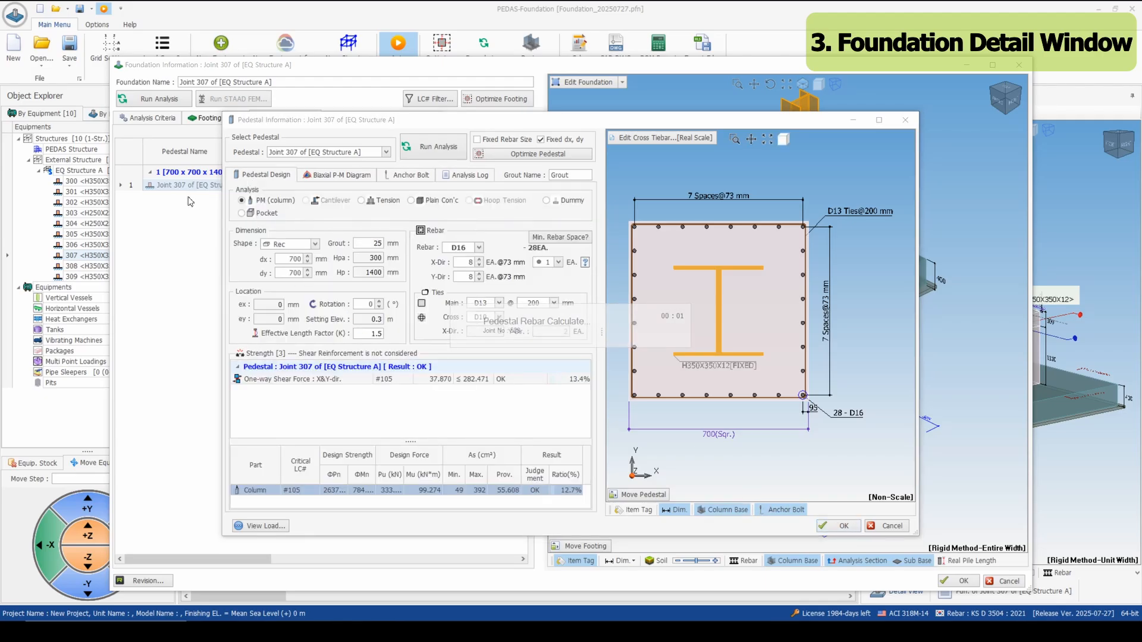
# Review the foundation's BM settings and its document settings for the calculation report, DWG, PEDAS-Converter and engineer's memo.
pyautogui.click(354, 119)
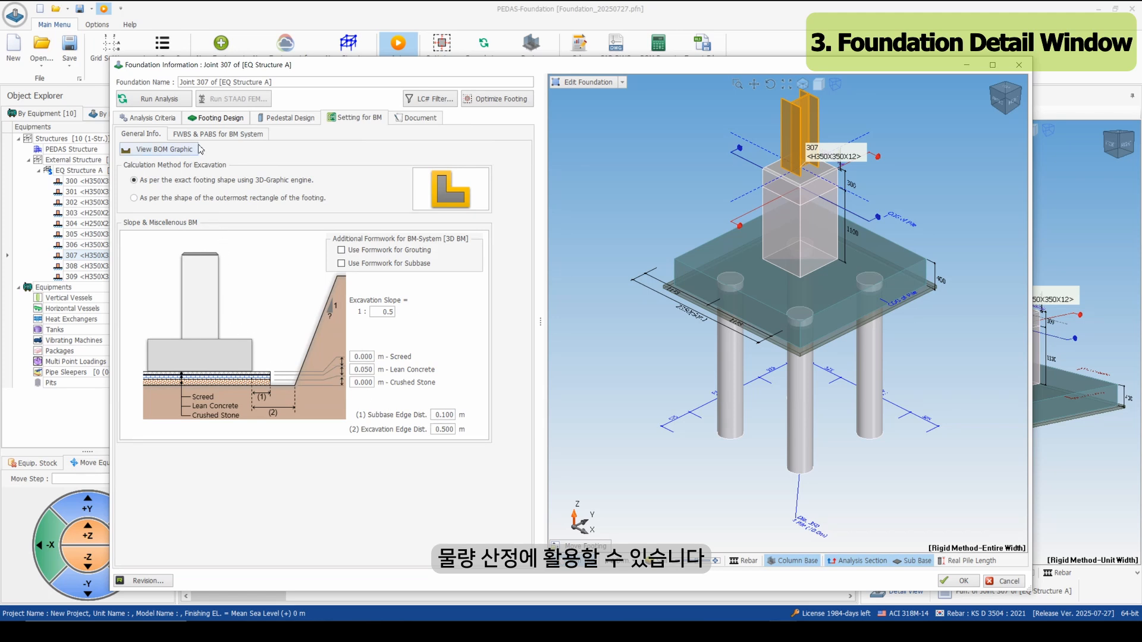
pyautogui.click(415, 119)
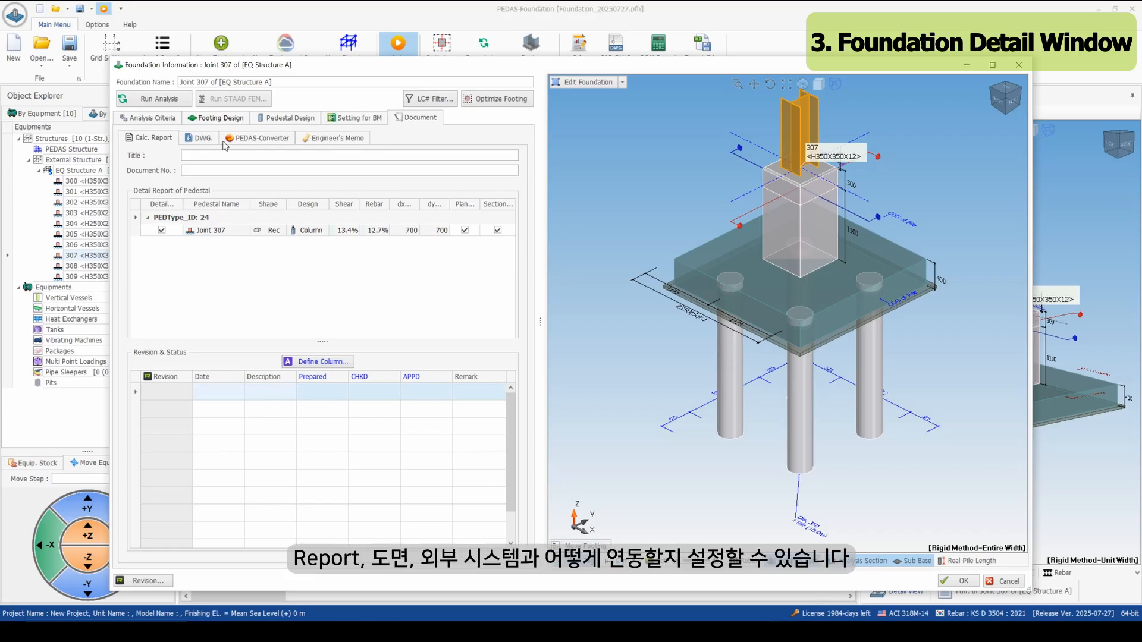
pyautogui.click(204, 141)
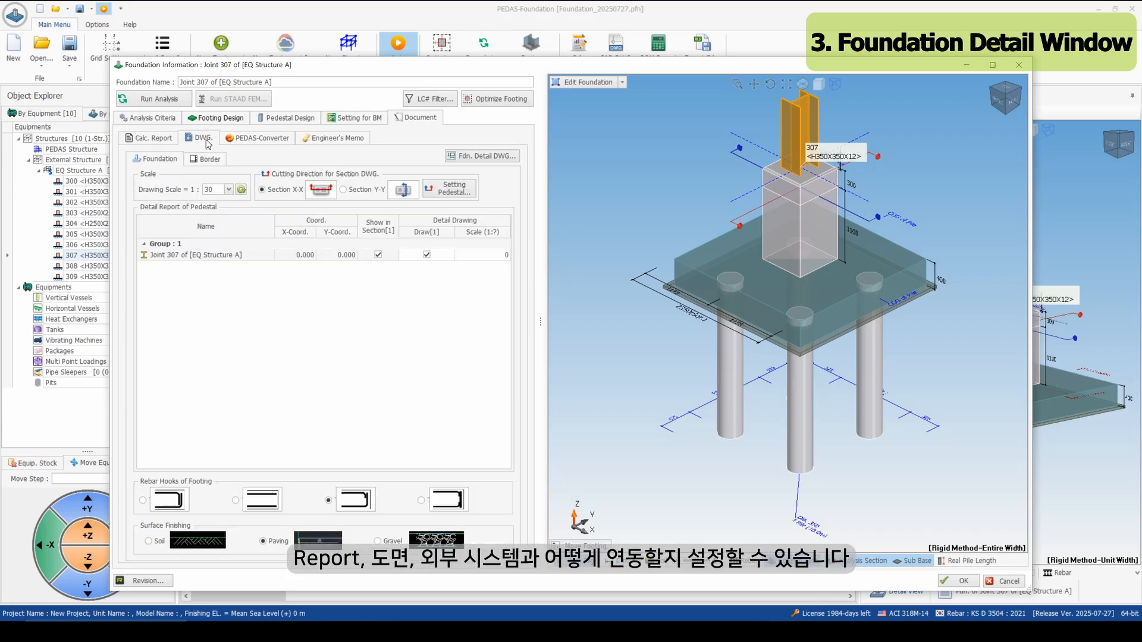
pyautogui.click(263, 141)
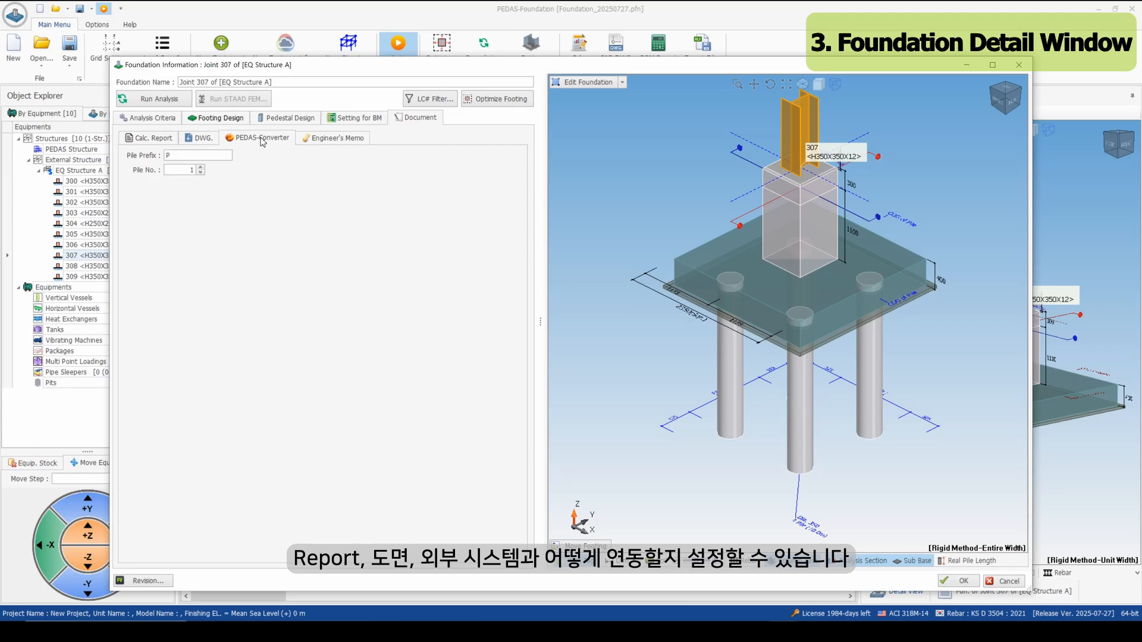
pyautogui.click(337, 141)
pyautogui.click(197, 142)
pyautogui.click(152, 143)
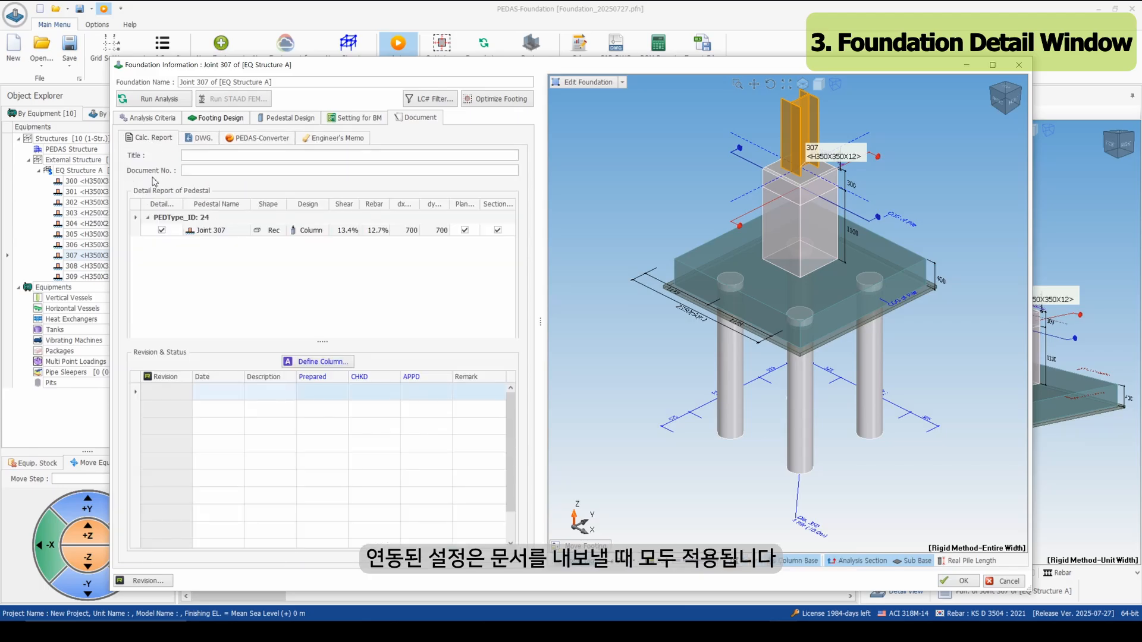
pyautogui.click(210, 119)
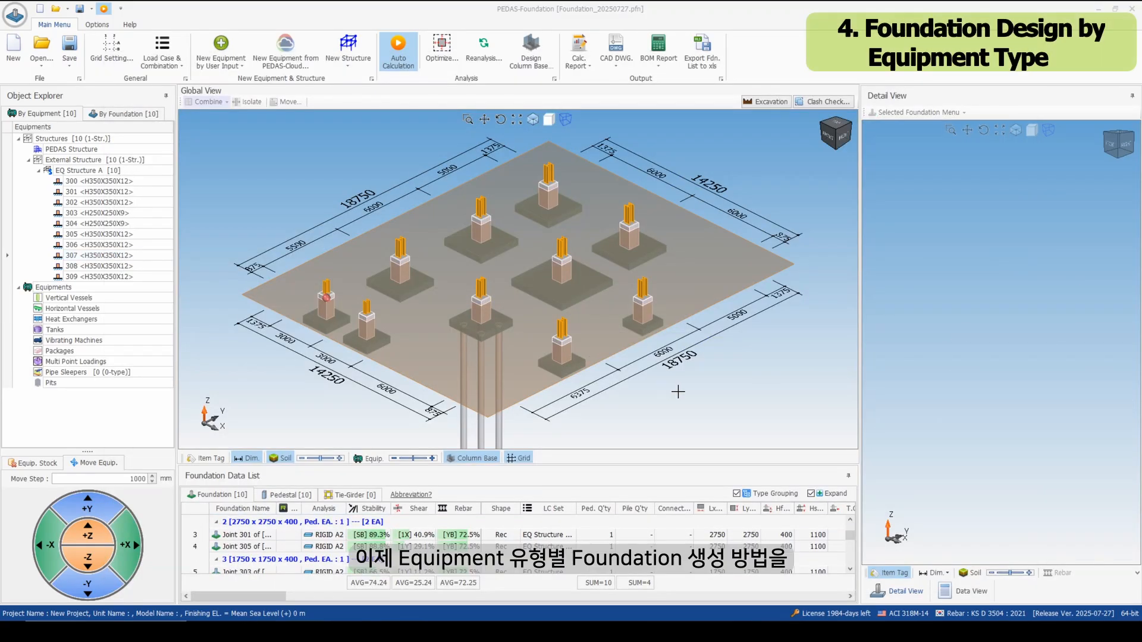
# Start a new vertical vessel foundation on the empty ground beside EQ Structure A, at about X 24.7 m, Y 17.4 m.
pyautogui.moveTo(679, 392); pyautogui.dragTo(451, 342)
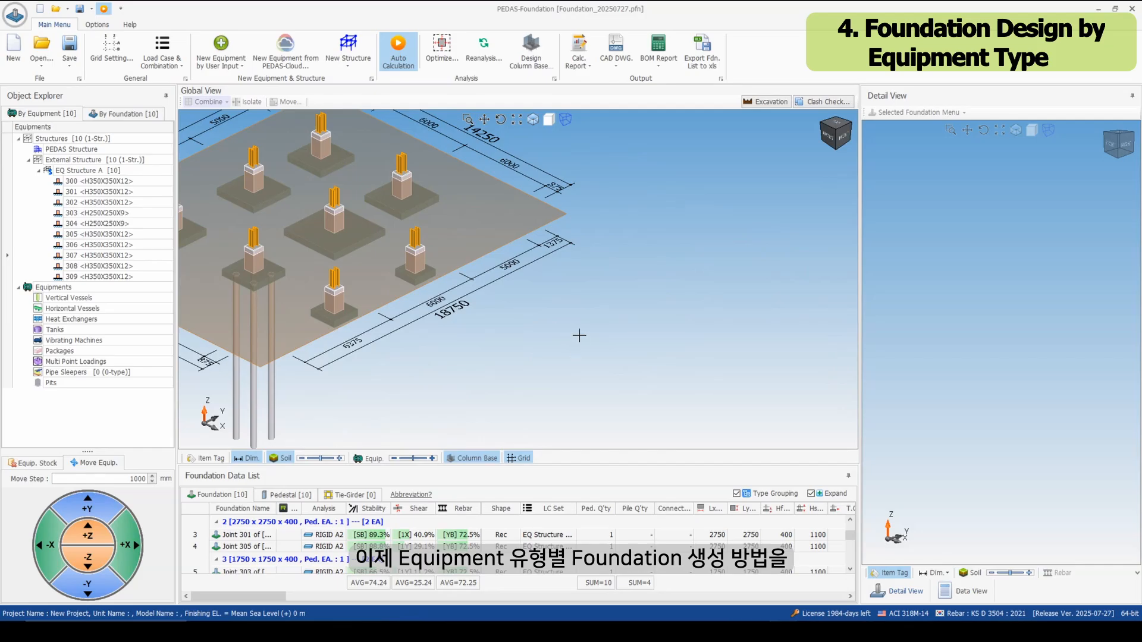
pyautogui.moveTo(833, 141); pyautogui.dragTo(838, 133)
pyautogui.click(838, 124)
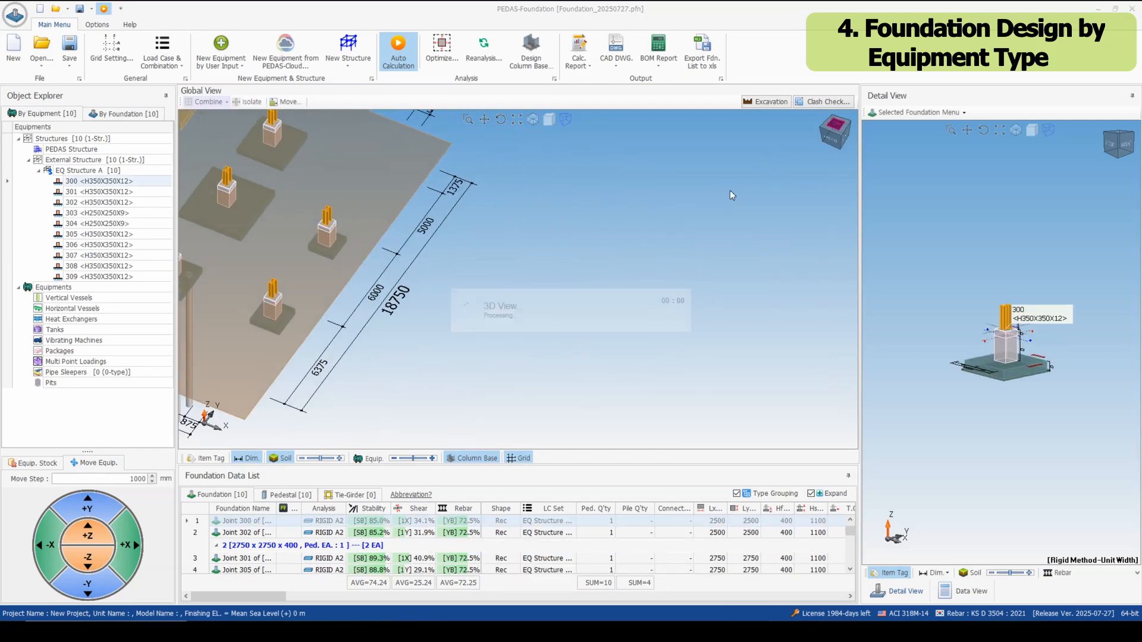
pyautogui.click(736, 203)
pyautogui.moveTo(704, 266); pyautogui.dragTo(366, 273)
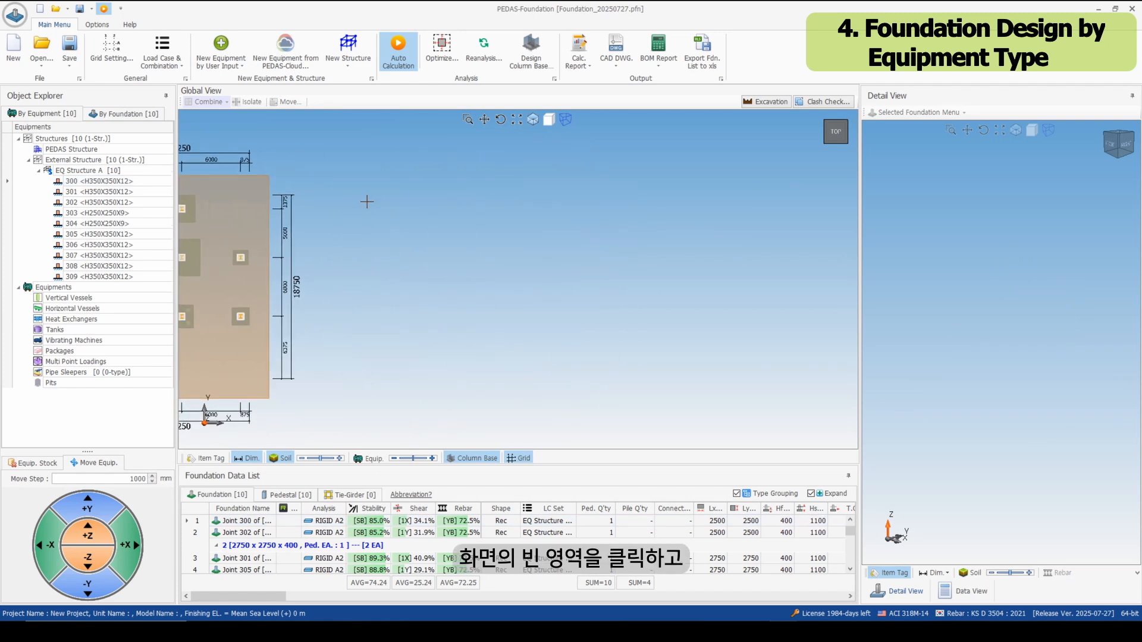
pyautogui.rightClick(367, 202)
pyautogui.moveTo(399, 207)
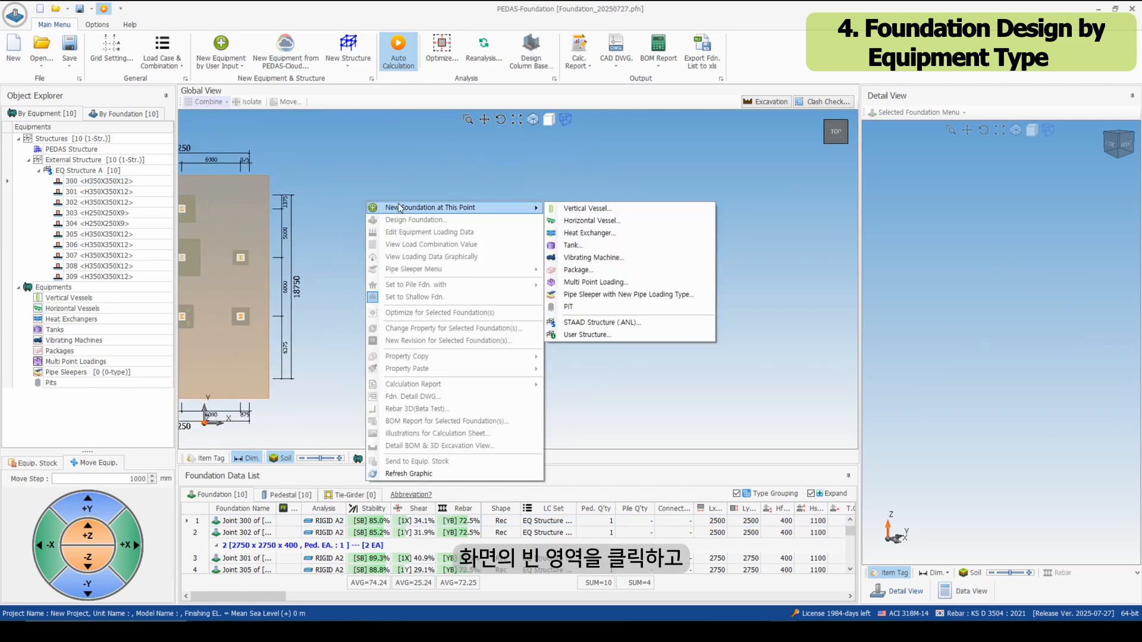
pyautogui.click(604, 209)
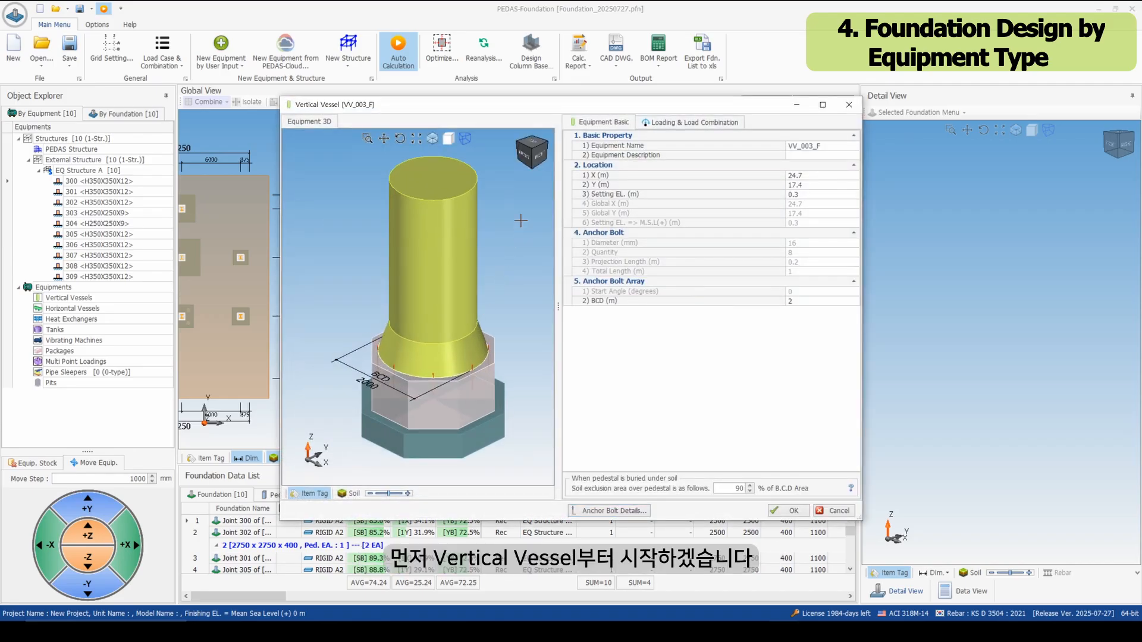
# Review the vertical vessel's 3D shape, its BCD property and the available load combination sets without changing them.
pyautogui.moveTo(527, 165)
pyautogui.mouseDown()
pyautogui.moveTo(534, 173)
pyautogui.moveTo(523, 172)
pyautogui.moveTo(529, 161)
pyautogui.mouseUp()
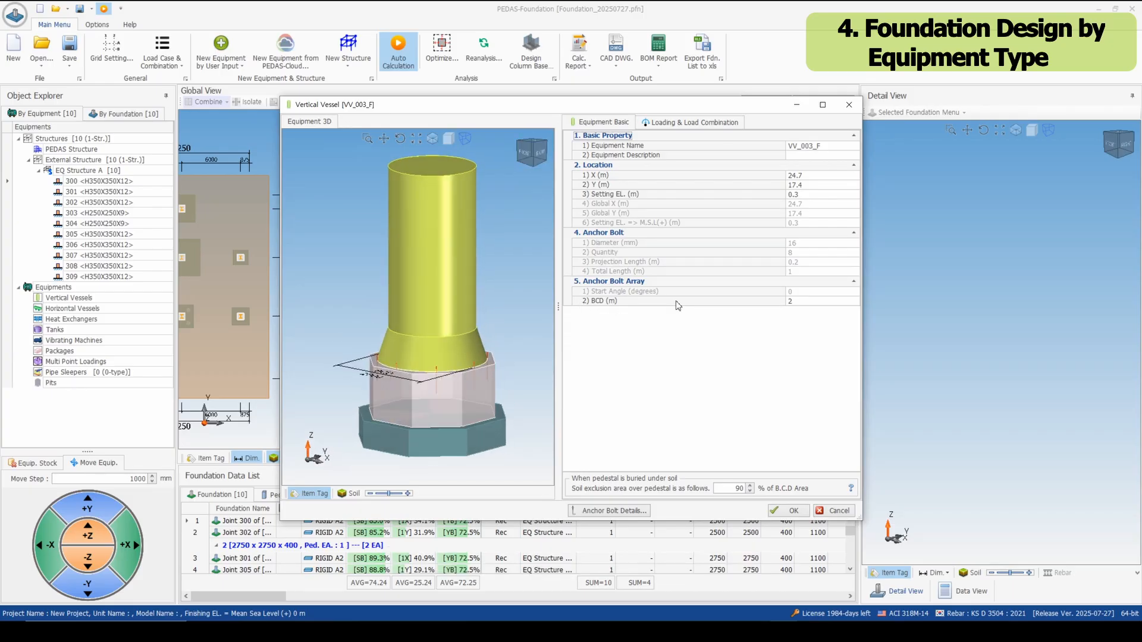
pyautogui.click(610, 302)
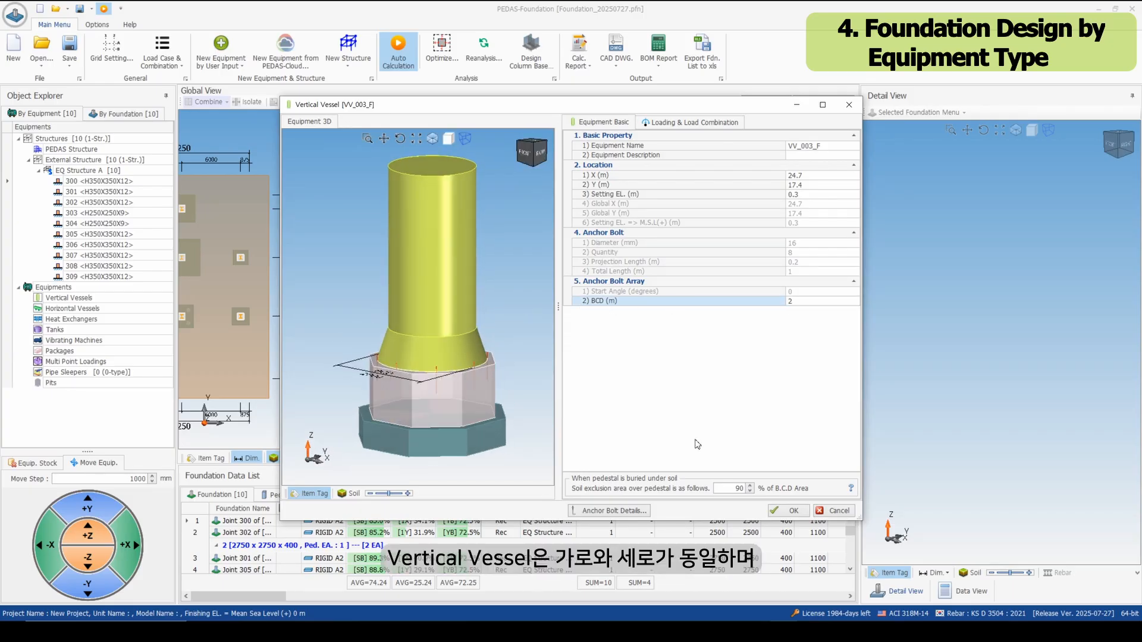
pyautogui.click(671, 123)
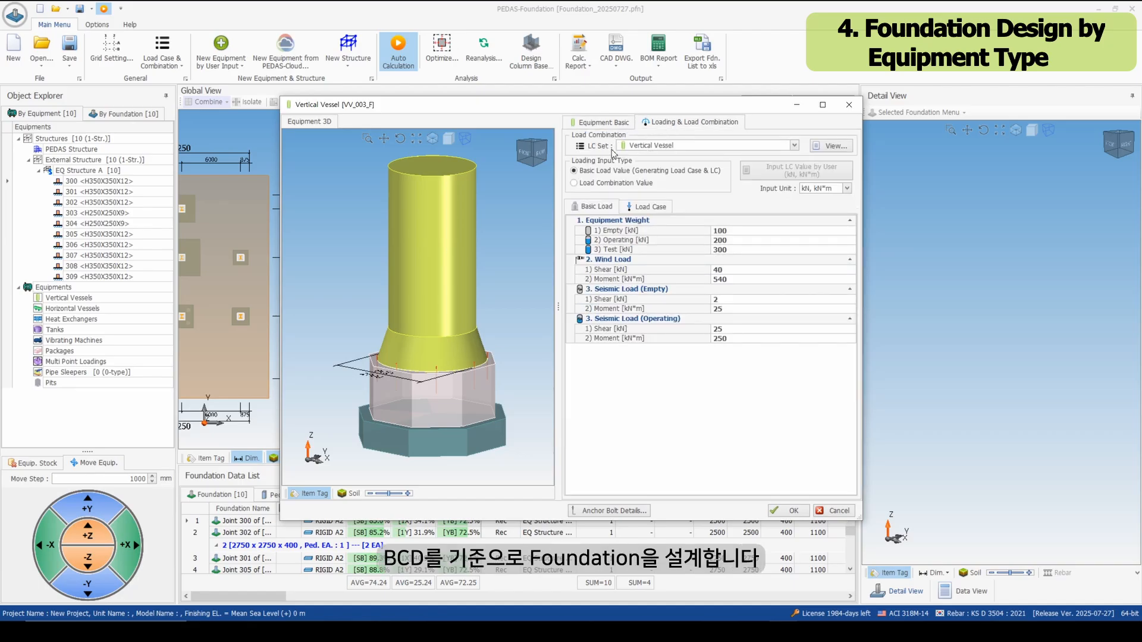
pyautogui.click(648, 147)
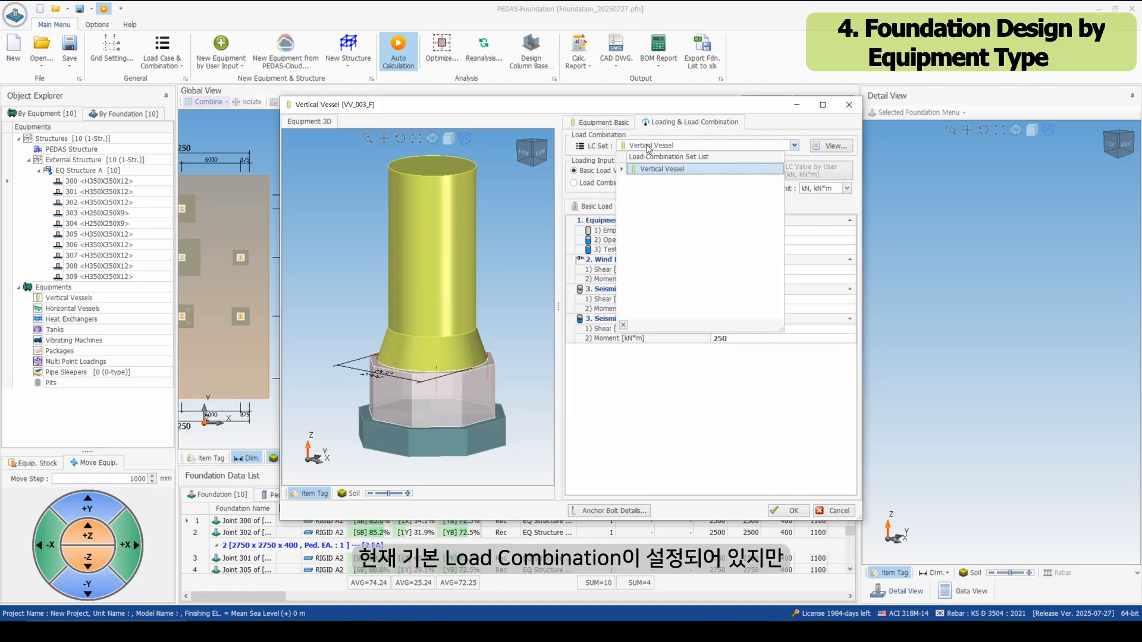
pyautogui.click(648, 149)
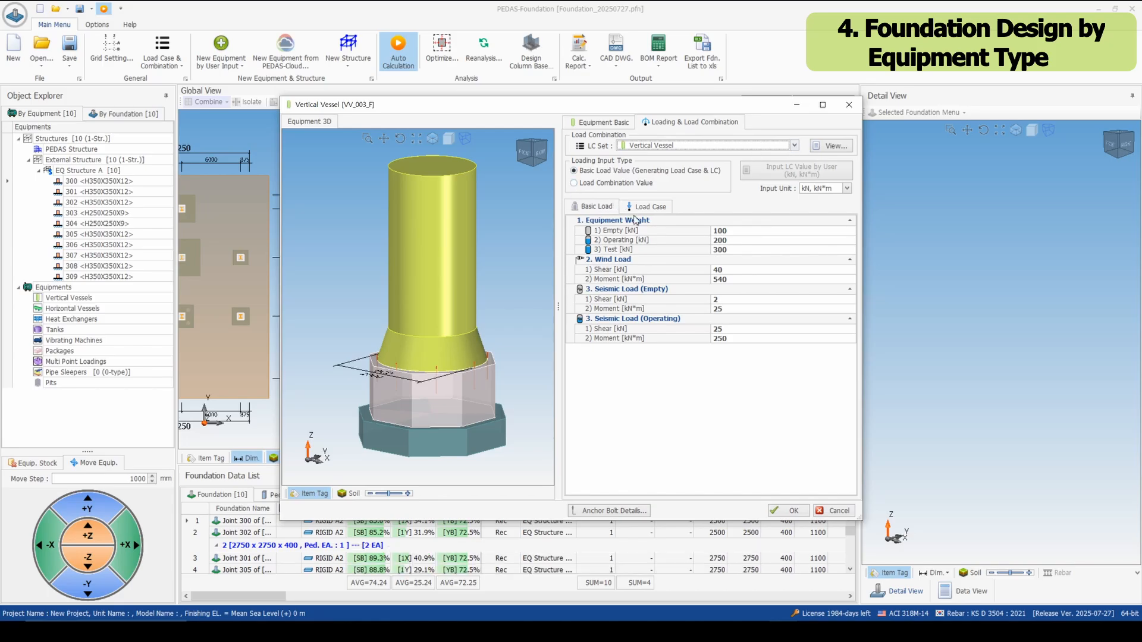
# Review the vessel's basic weight and seismic loads and the pre-defined load cases generated from the basic load values.
pyautogui.click(648, 249)
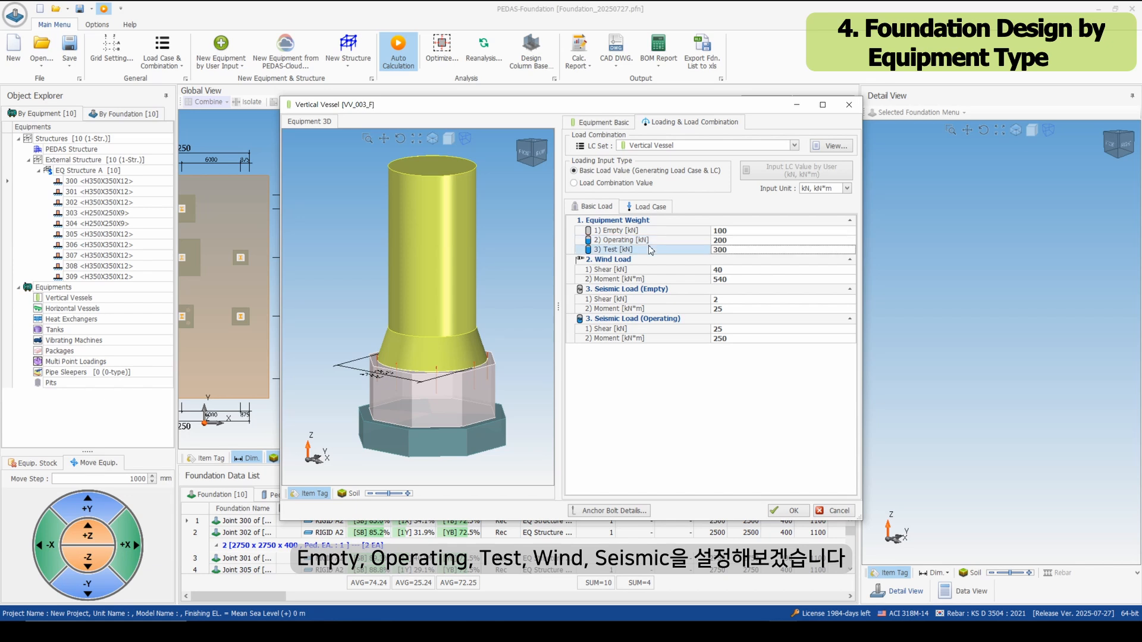
pyautogui.click(632, 309)
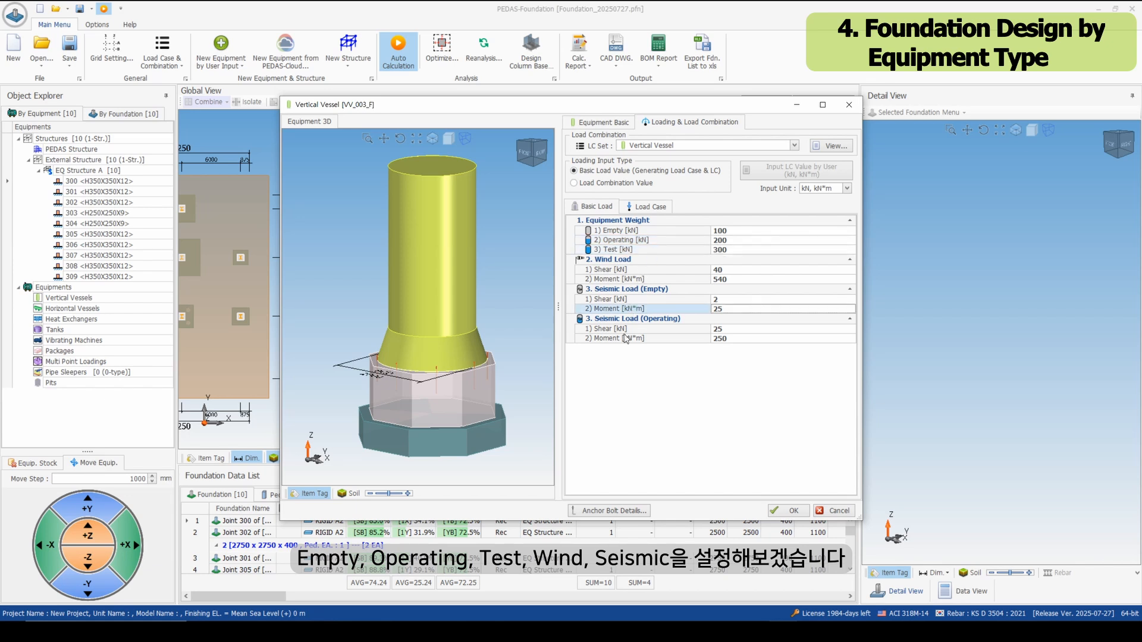
pyautogui.click(627, 338)
pyautogui.click(624, 331)
pyautogui.click(635, 302)
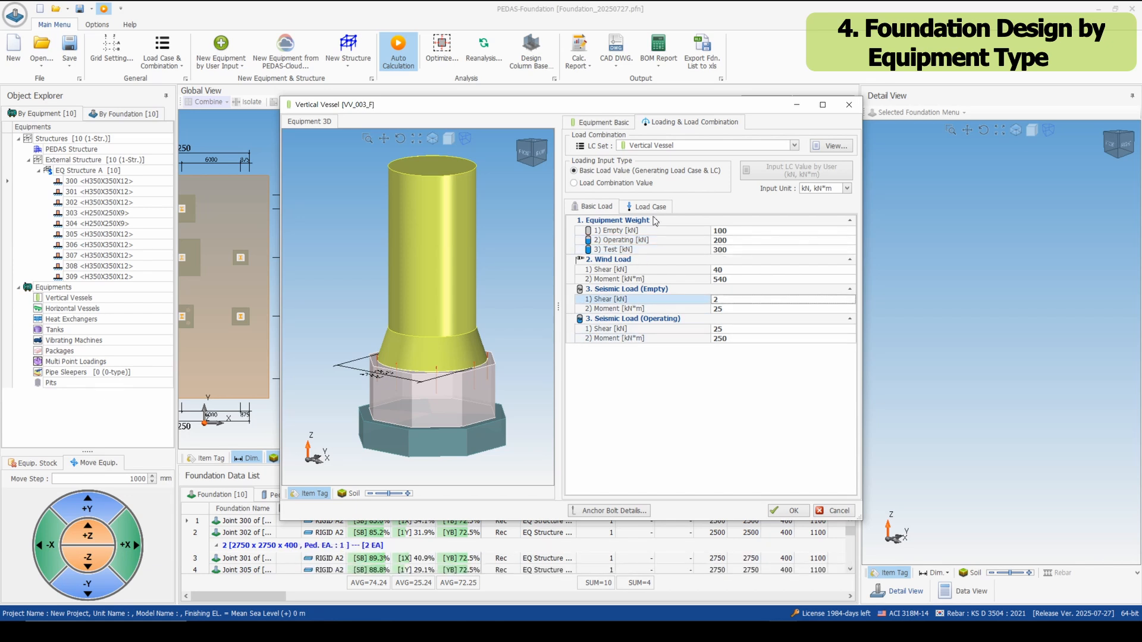
pyautogui.click(651, 207)
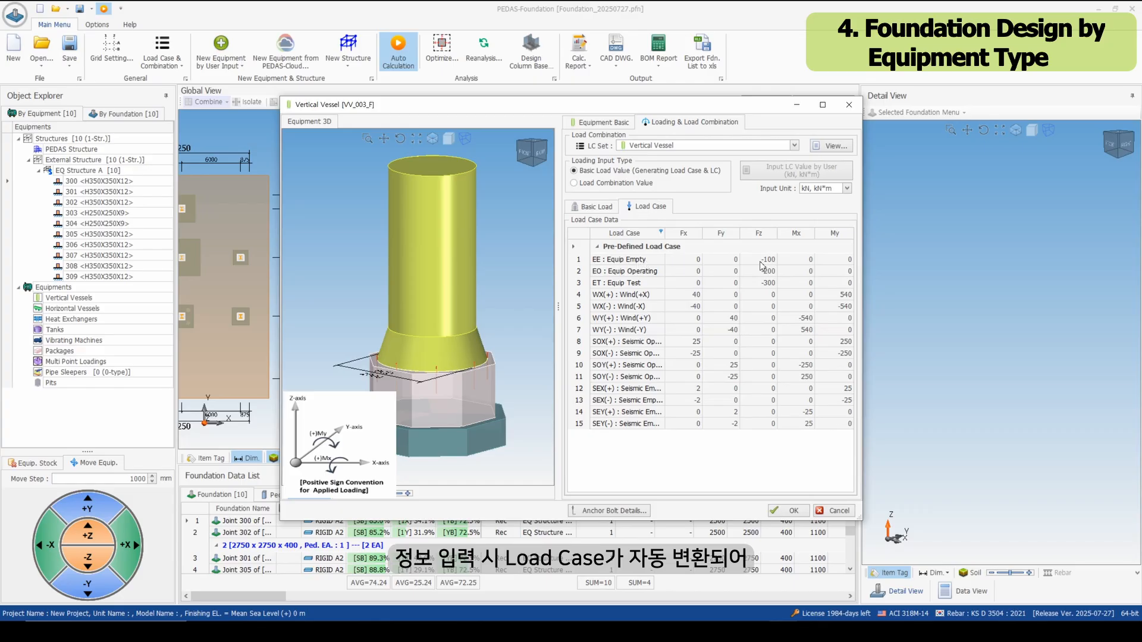
pyautogui.click(694, 364)
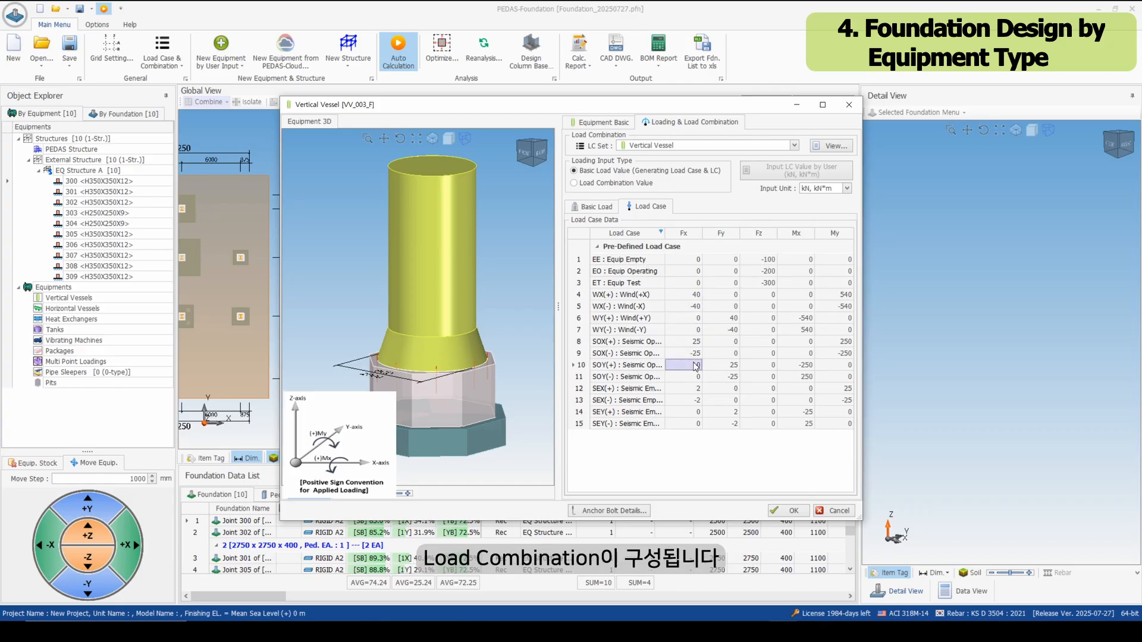
pyautogui.moveTo(752, 400); pyautogui.dragTo(758, 413)
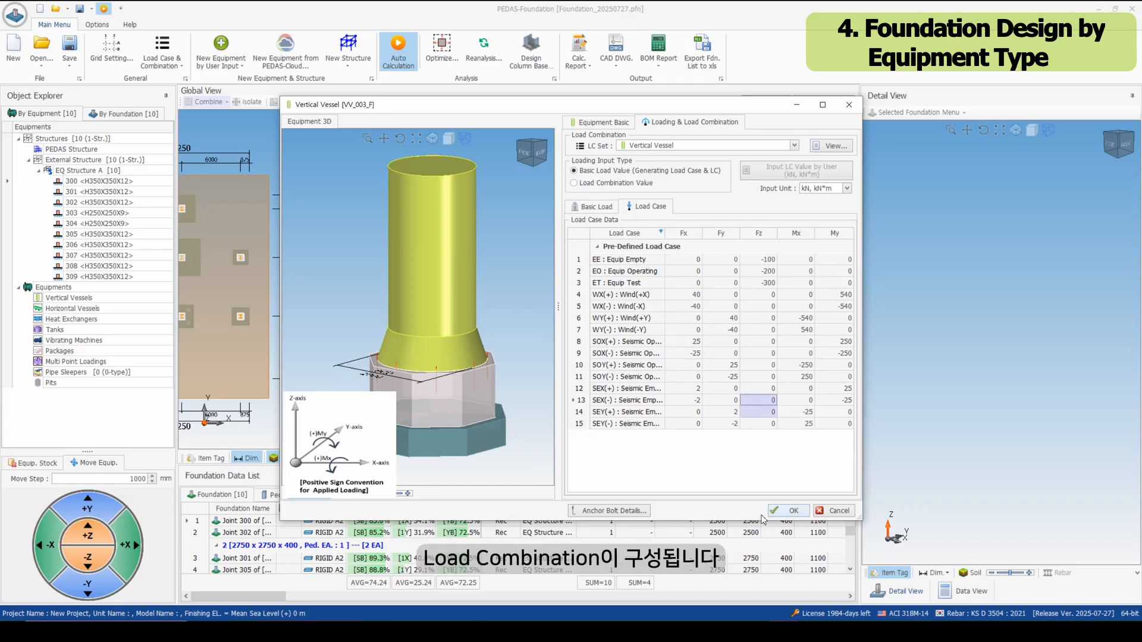
# Accept the default anchor bolt details and create the vertical vessel foundation.
pyautogui.click(633, 513)
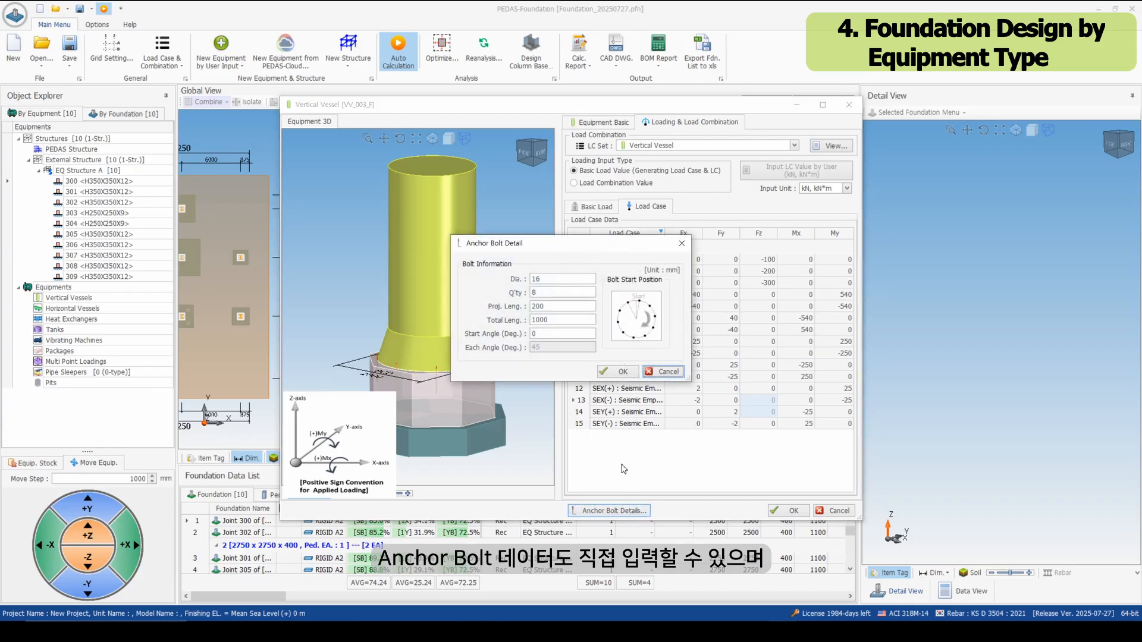
pyautogui.click(621, 372)
pyautogui.click(792, 510)
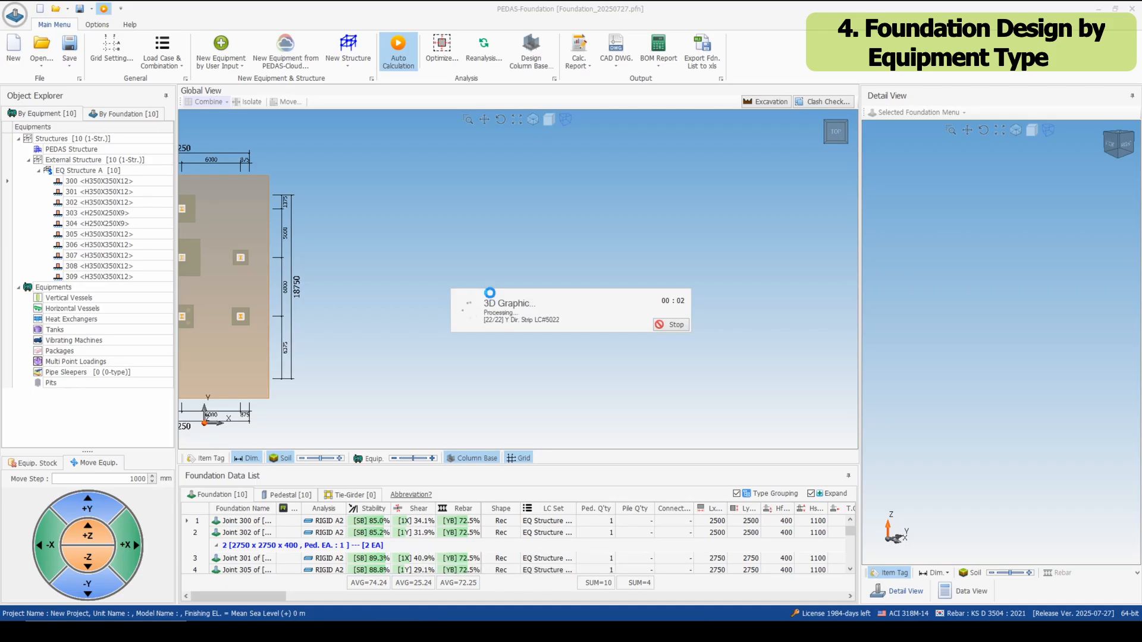
# Start a new horizontal vessel foundation just below the vertical vessel, at about X 24.7 m, Y 12.1 m.
pyautogui.rightClick(367, 254)
pyautogui.moveTo(393, 262)
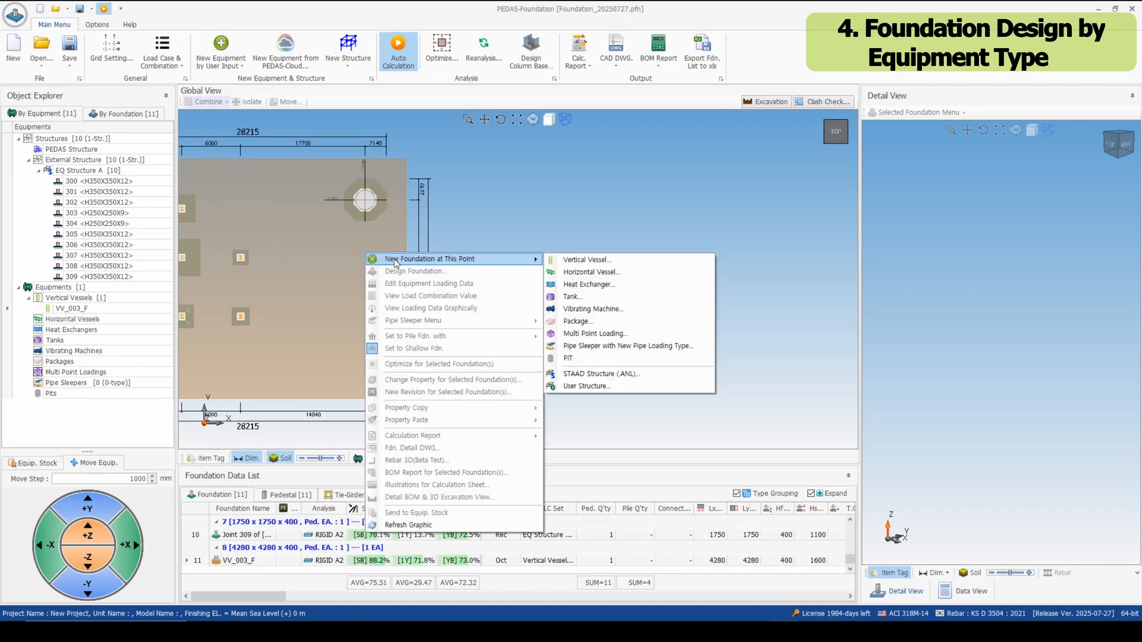
pyautogui.click(582, 275)
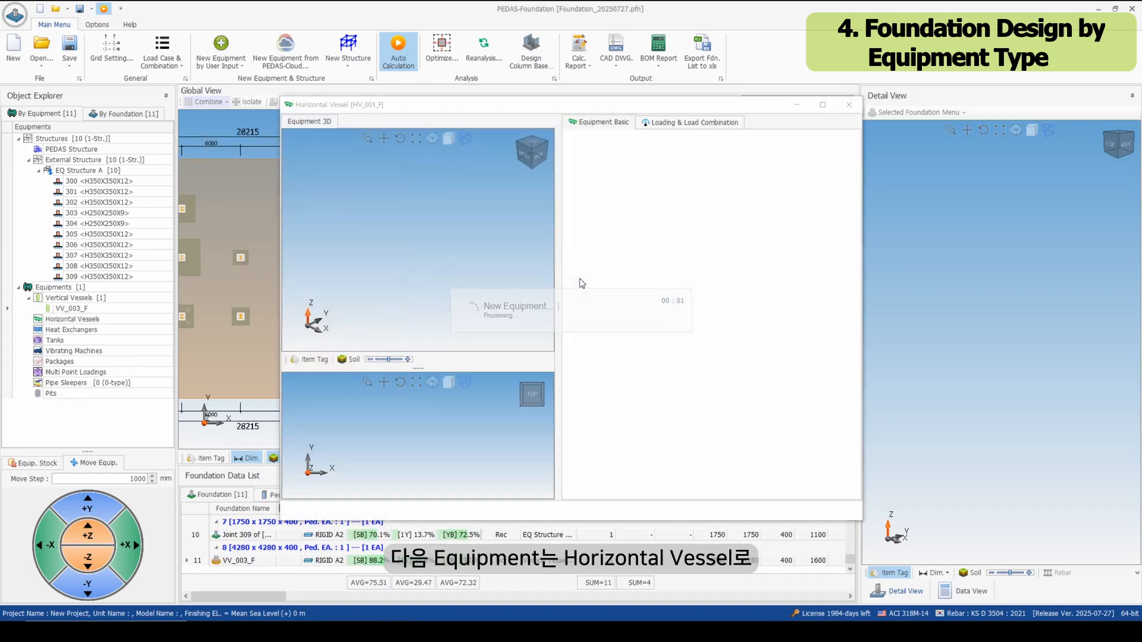
# Review the horizontal vessel's 3D shape, saddle dimensions and sliding-side elevation offset without changing them.
pyautogui.click(533, 151)
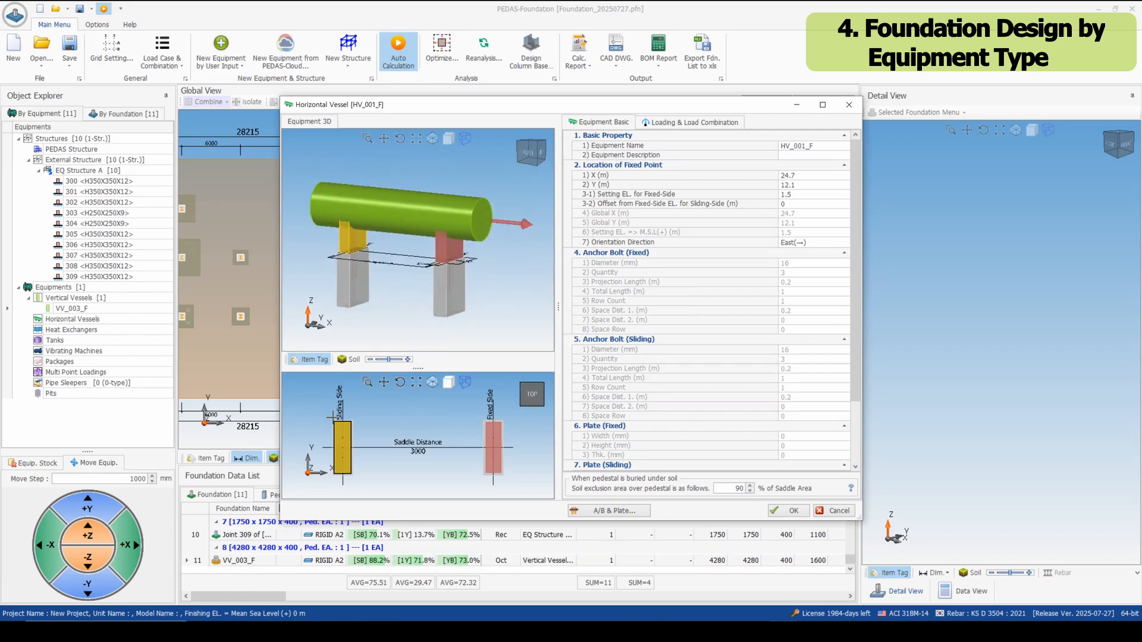
pyautogui.scroll(-3, 696, 256)
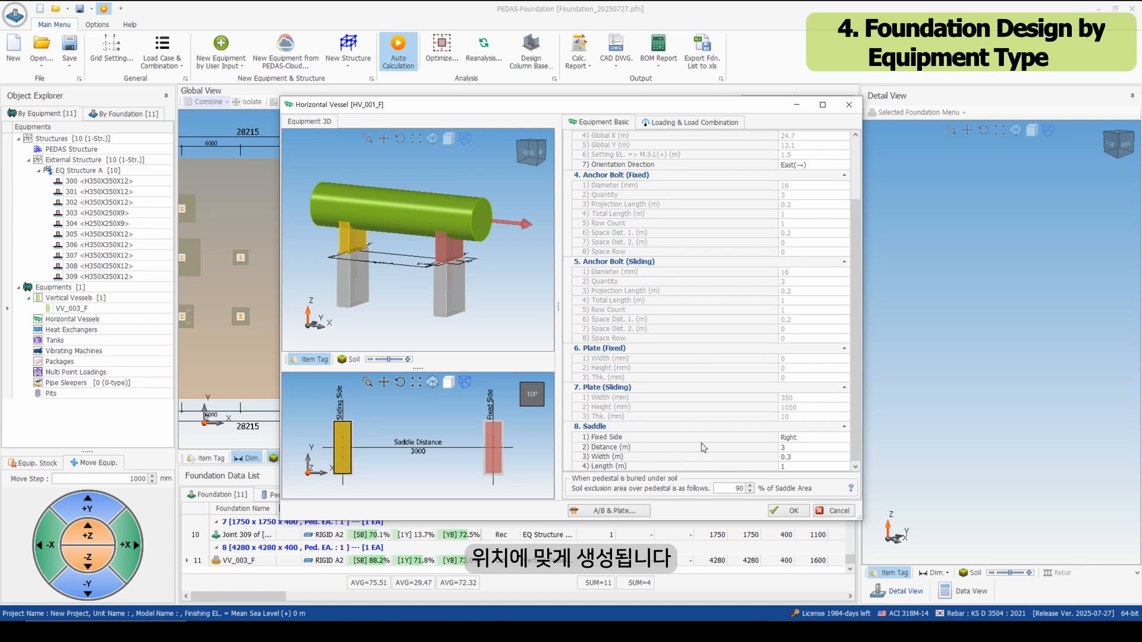
pyautogui.click(602, 456)
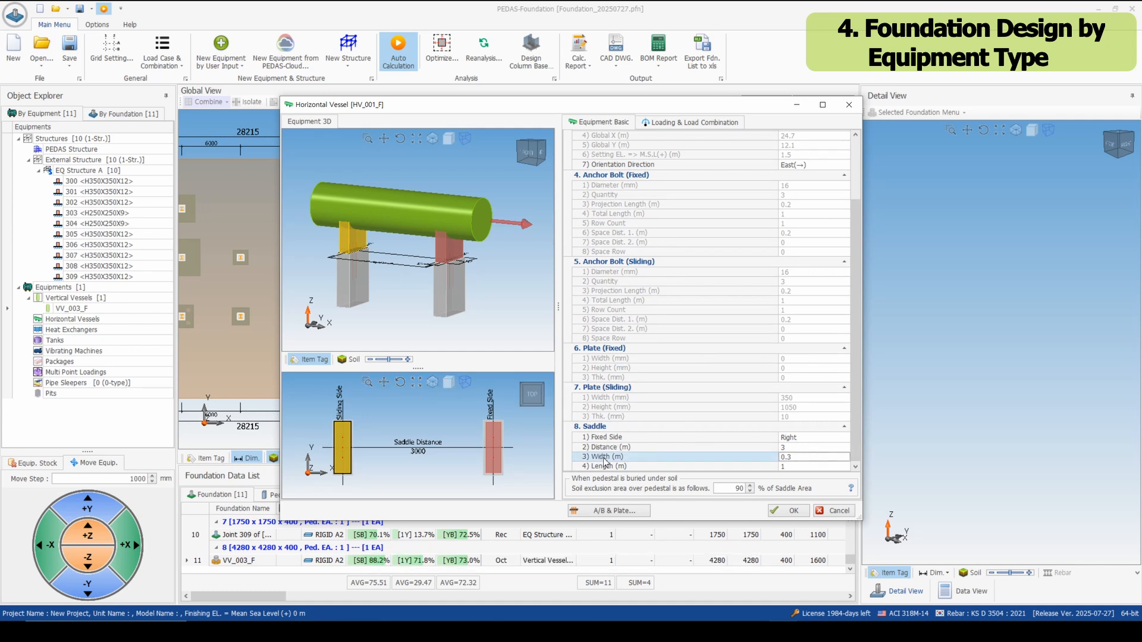
pyautogui.scroll(3, 677, 386)
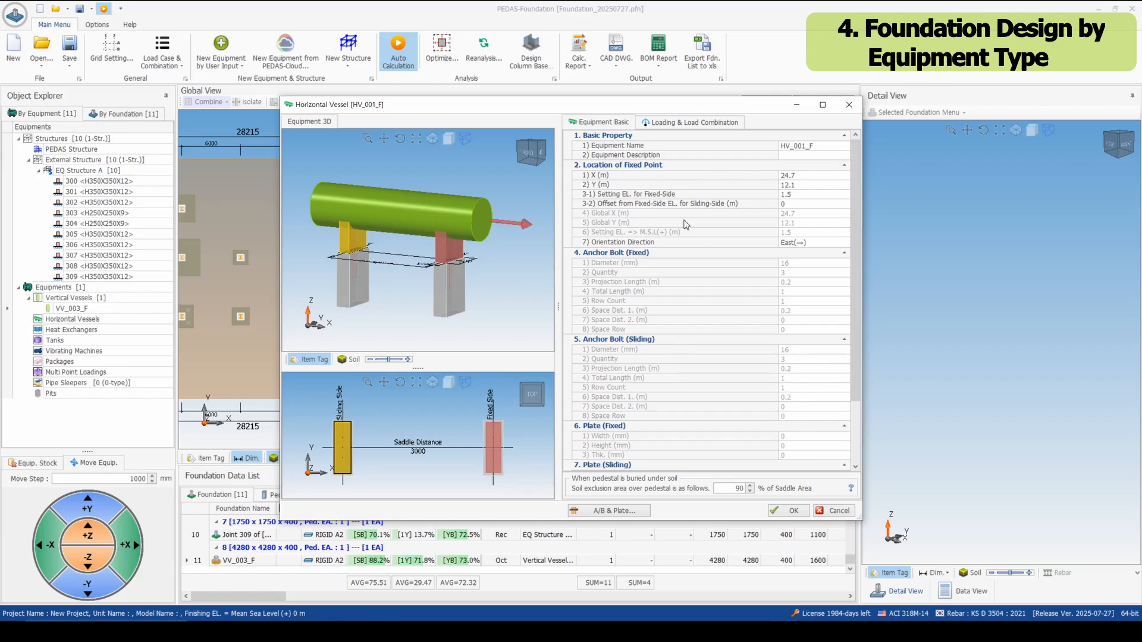
pyautogui.click(668, 204)
pyautogui.moveTo(485, 205); pyautogui.dragTo(498, 236)
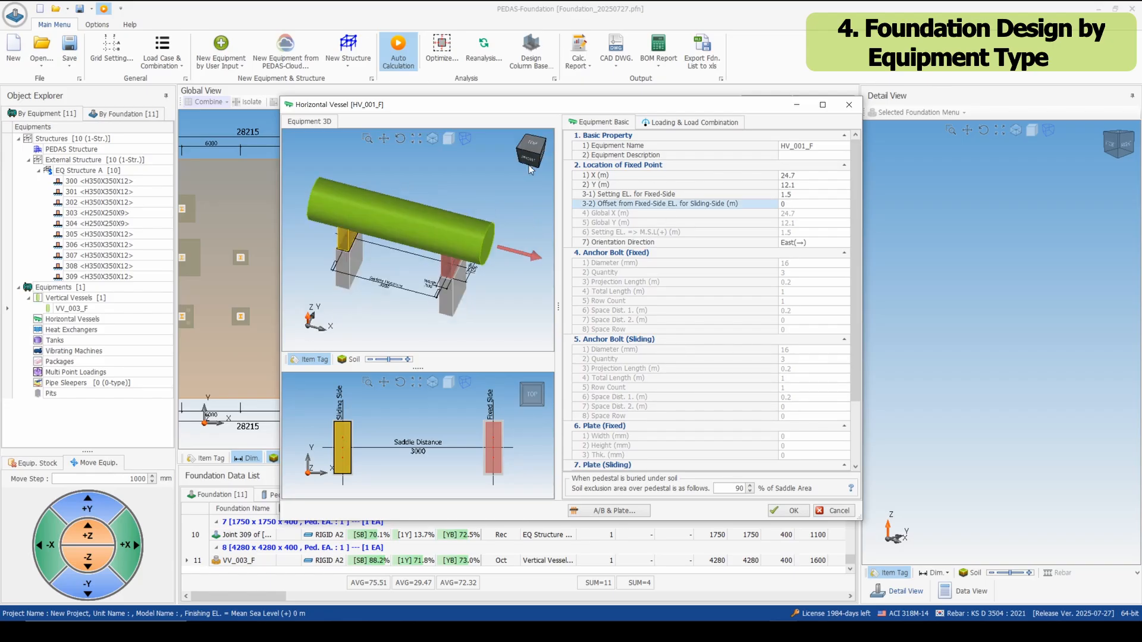
# Cycle the horizontal vessel's orientation direction through its options and back to East.
pyautogui.doubleClick(634, 246)
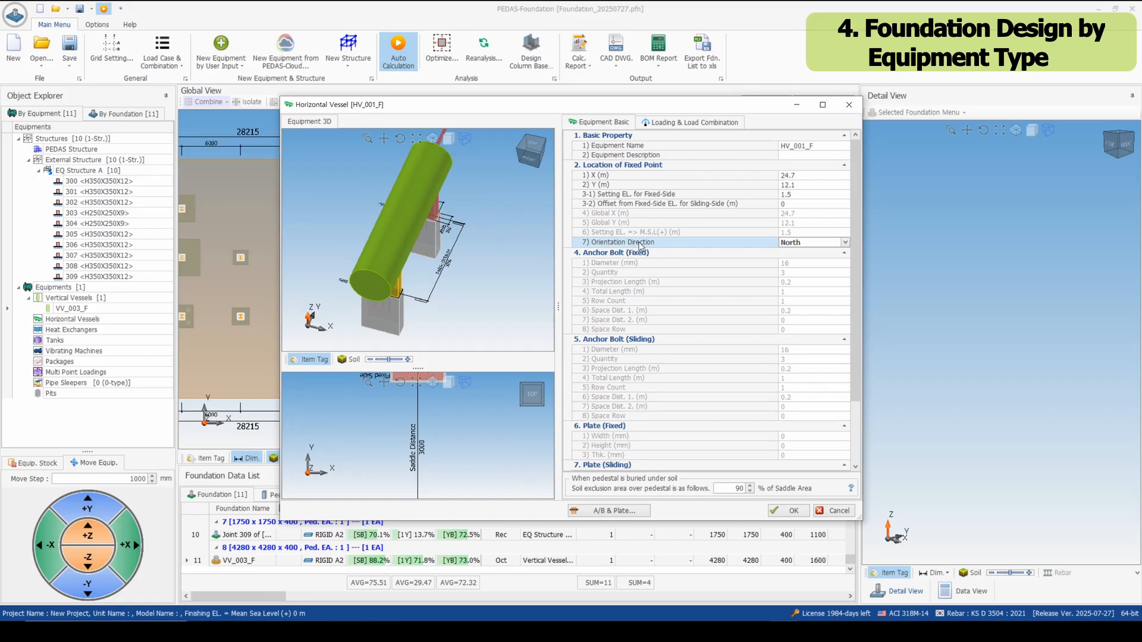
pyautogui.doubleClick(640, 246)
pyautogui.doubleClick(641, 246)
pyautogui.doubleClick(641, 247)
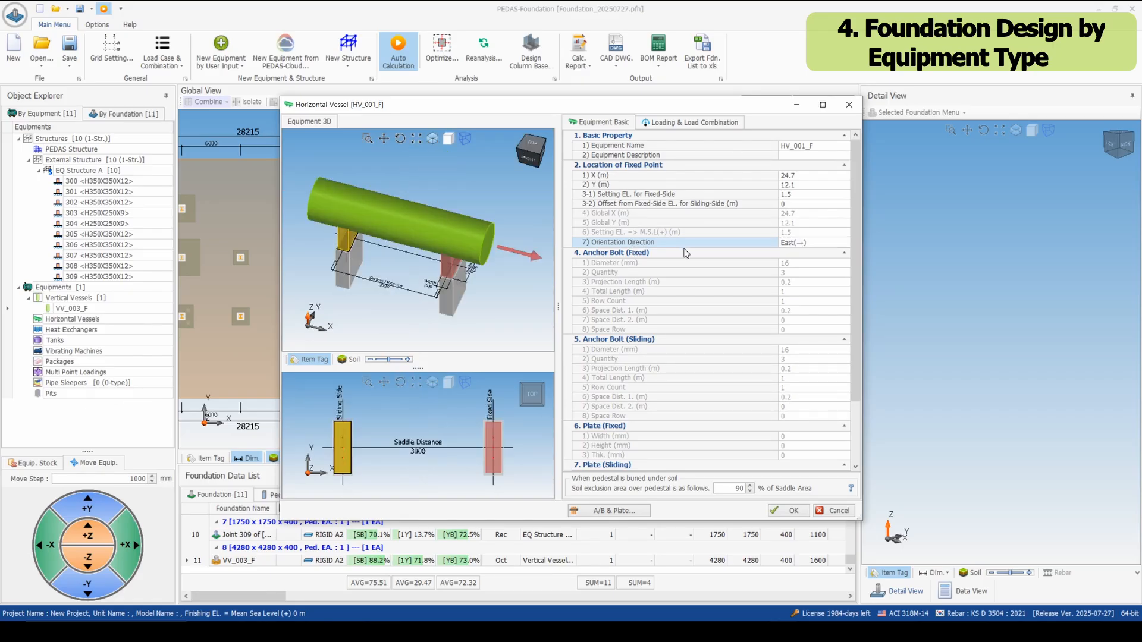
# Review the horizontal vessel's longitudinal and transversal wind loads, seismic loads and fixed-to-sliding load distribution ratios.
pyautogui.click(698, 123)
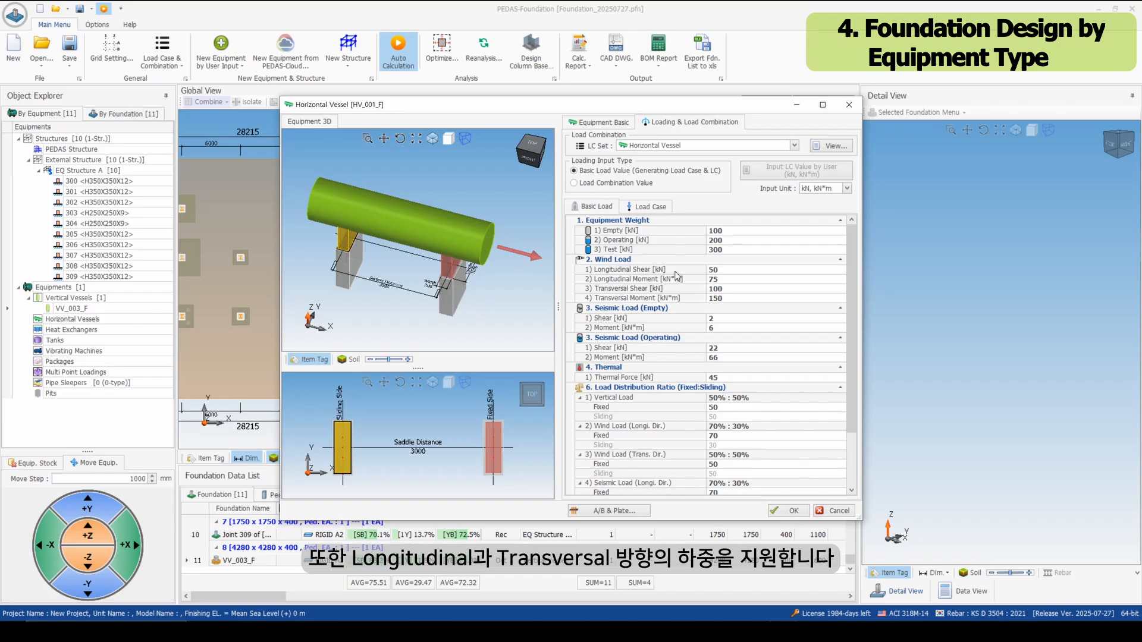
pyautogui.click(640, 274)
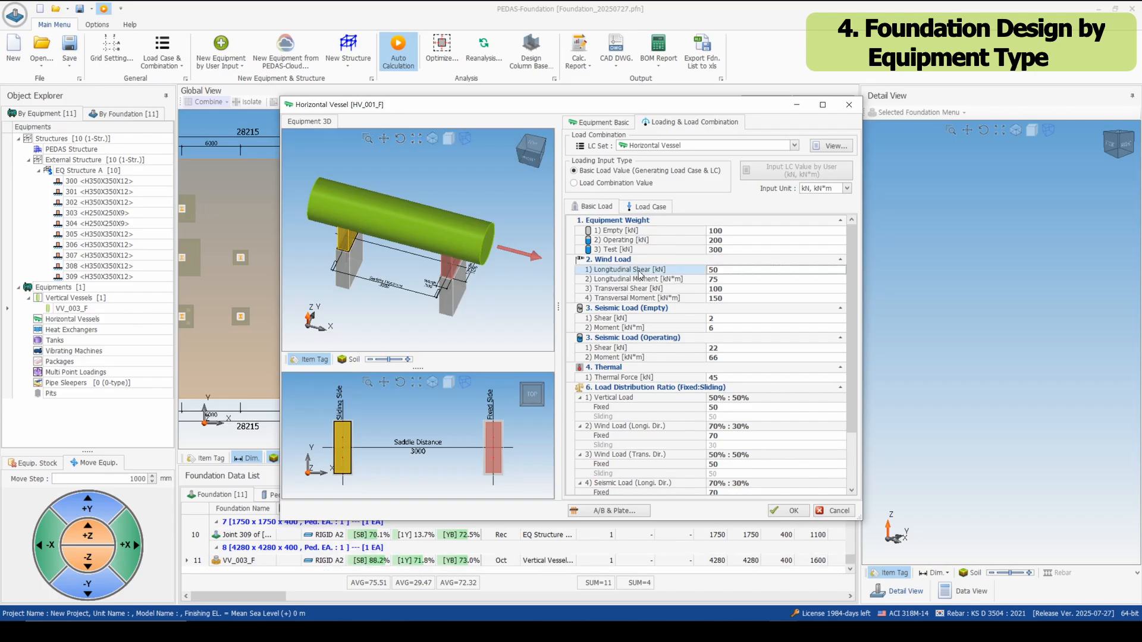
pyautogui.click(635, 290)
pyautogui.click(638, 298)
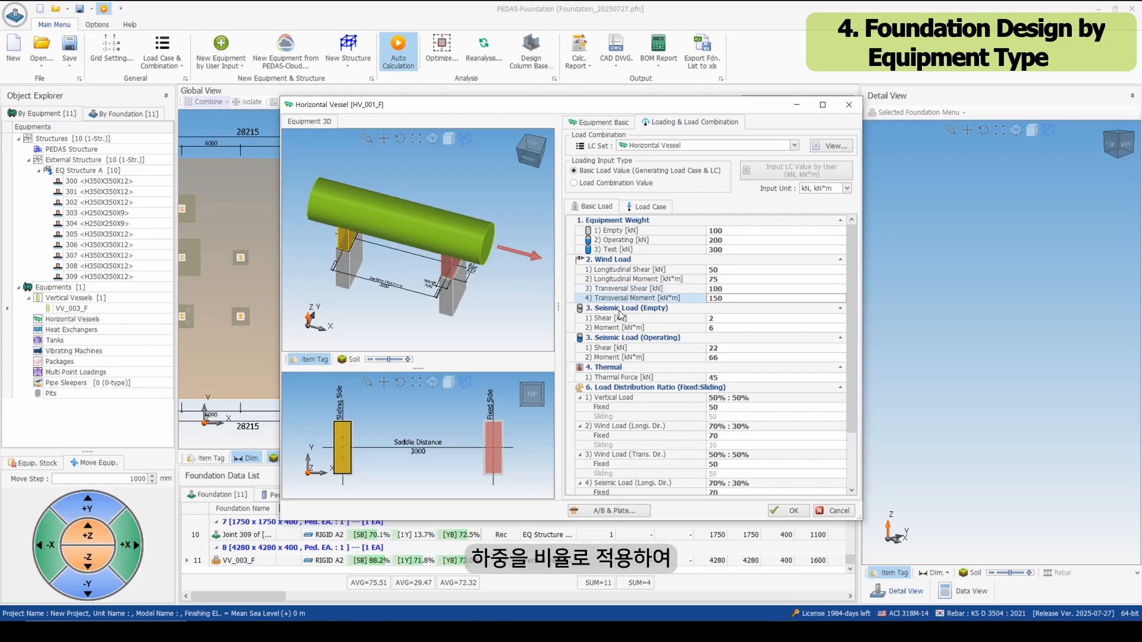
pyautogui.click(626, 328)
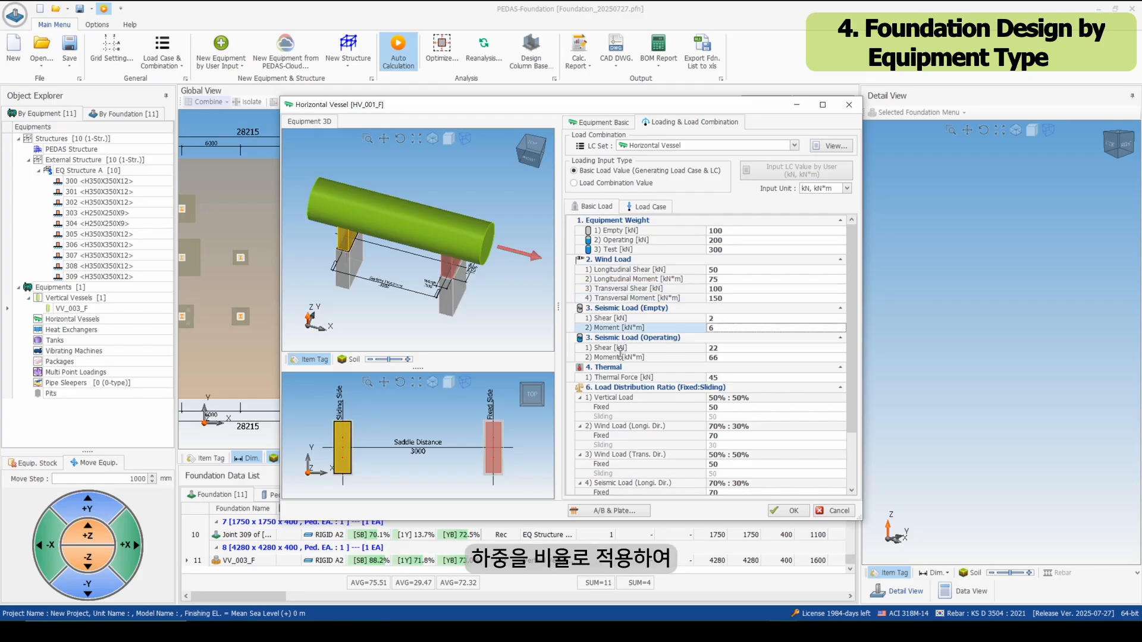
pyautogui.click(652, 409)
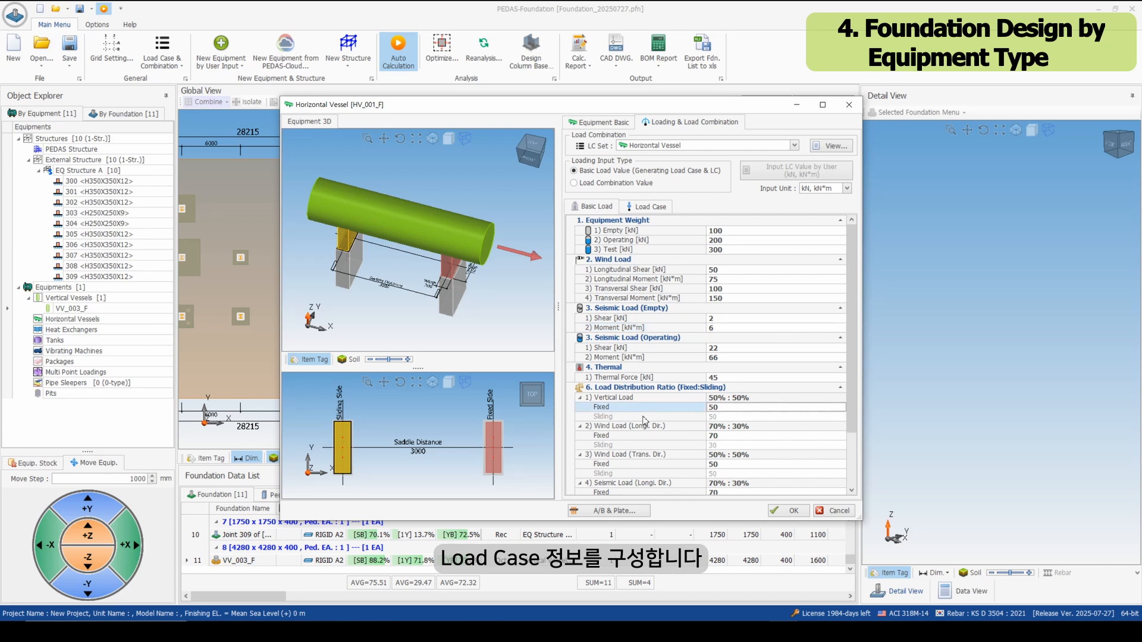
pyautogui.click(643, 417)
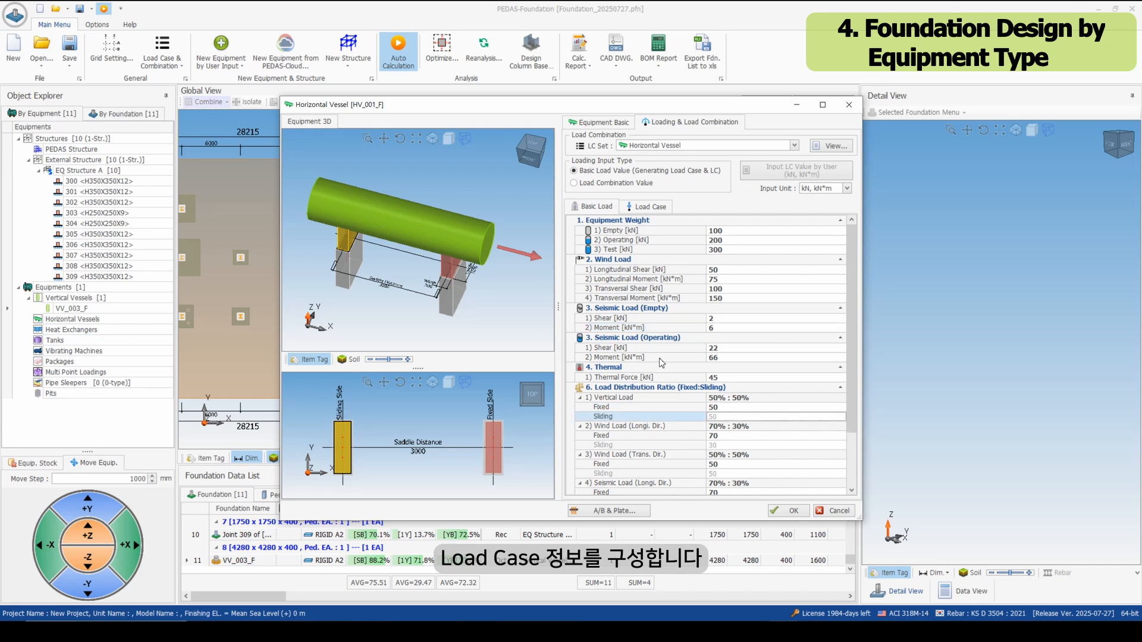
# Review the pre-defined load cases generated for the horizontal vessel's fixed and sliding sides.
pyautogui.click(645, 207)
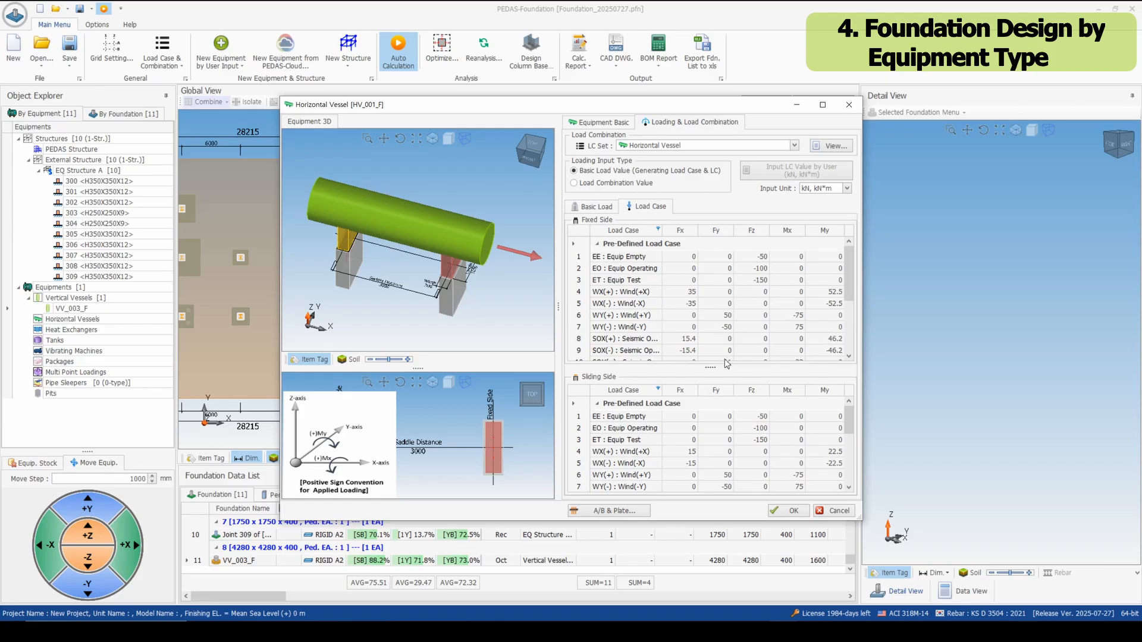
pyautogui.click(726, 327)
pyautogui.click(732, 426)
pyautogui.scroll(-2, 733, 428)
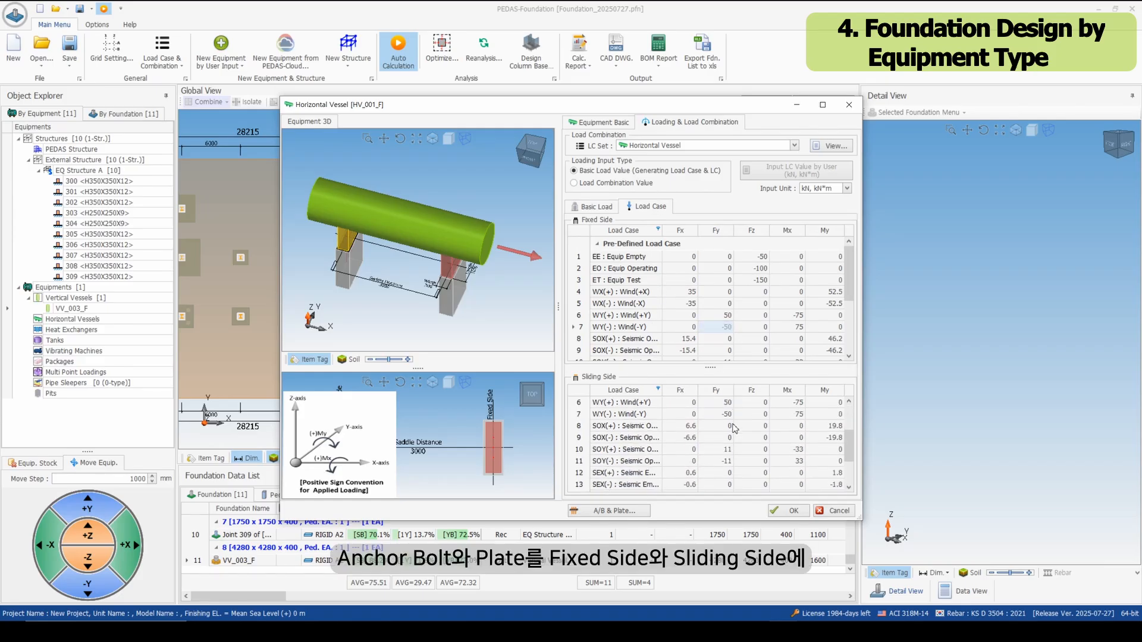
# Try separate fixed and sliding anchor bolts and a fixed-side plate, restore the shared defaults, and create the horizontal vessel foundation.
pyautogui.click(624, 512)
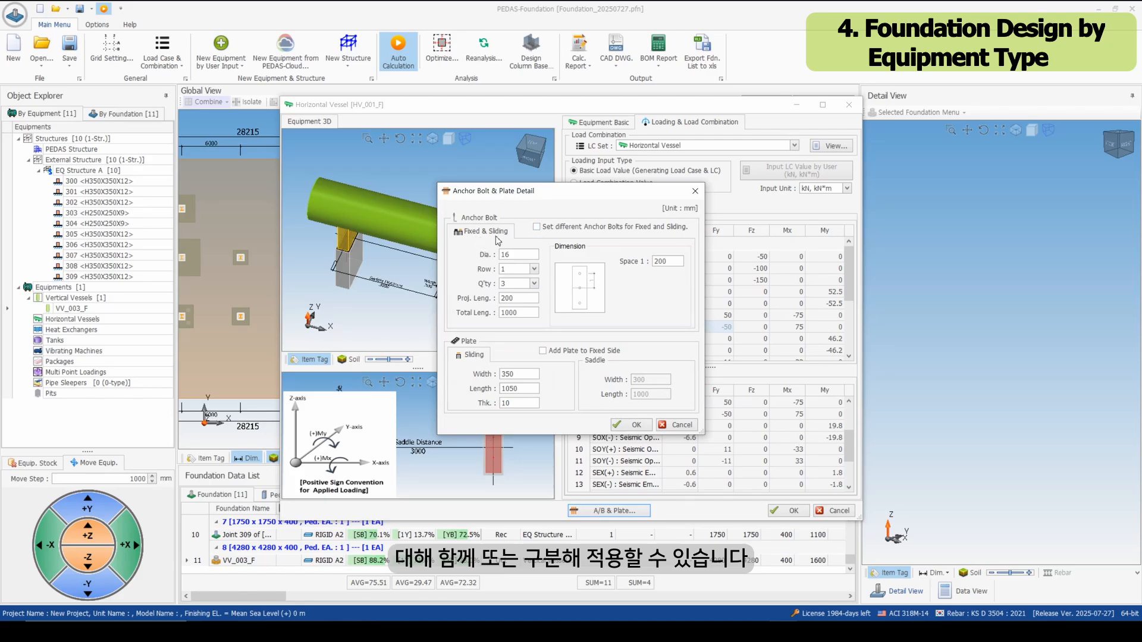
pyautogui.click(537, 226)
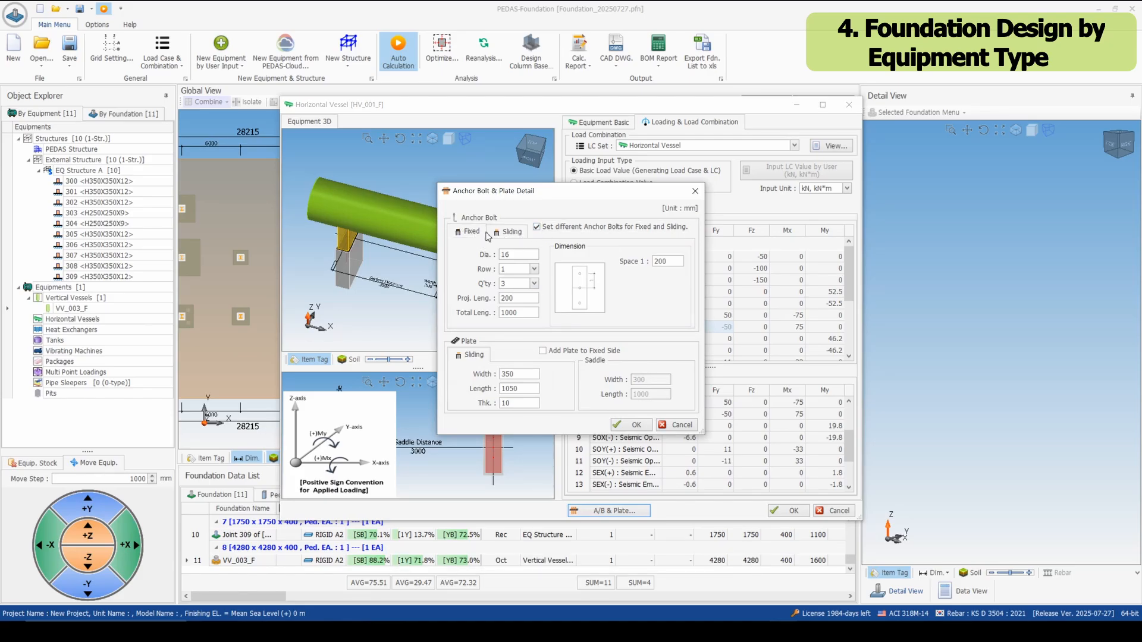
pyautogui.click(543, 351)
pyautogui.click(543, 351)
pyautogui.click(537, 227)
pyautogui.click(631, 425)
pyautogui.click(788, 511)
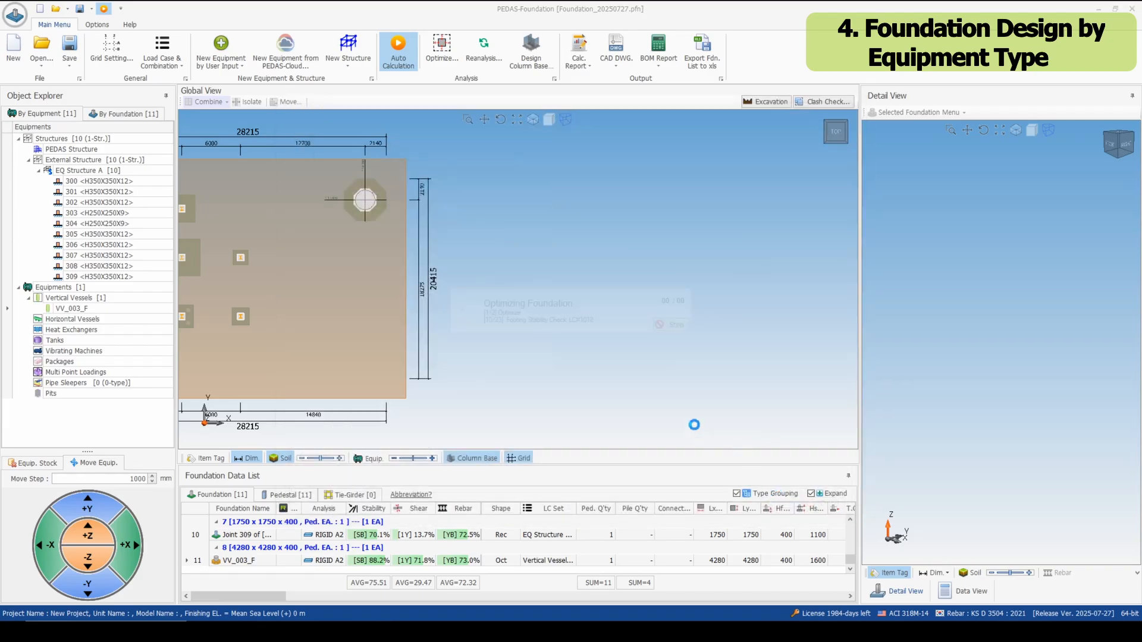
# Start a new heat exchanger foundation below the horizontal vessel, at about X 24.5 m, Y 7.2 m.
pyautogui.rightClick(365, 300)
pyautogui.moveTo(524, 307)
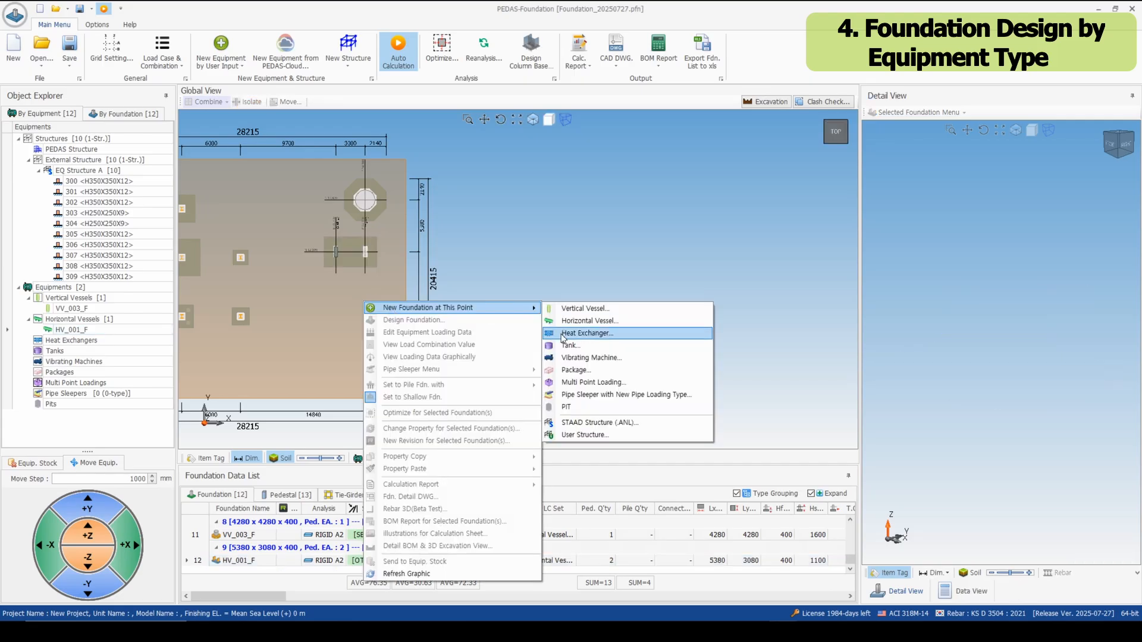
pyautogui.click(563, 335)
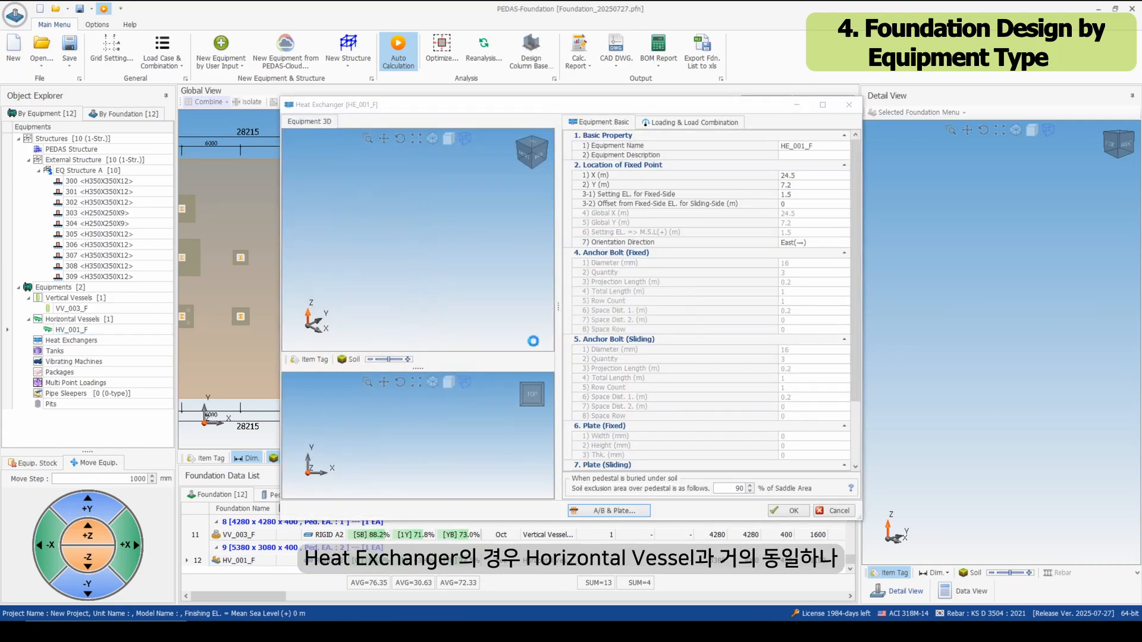
# Review the heat exchanger's bundle force inputs and bundle load cases, and create its foundation with the default values.
pyautogui.click(675, 123)
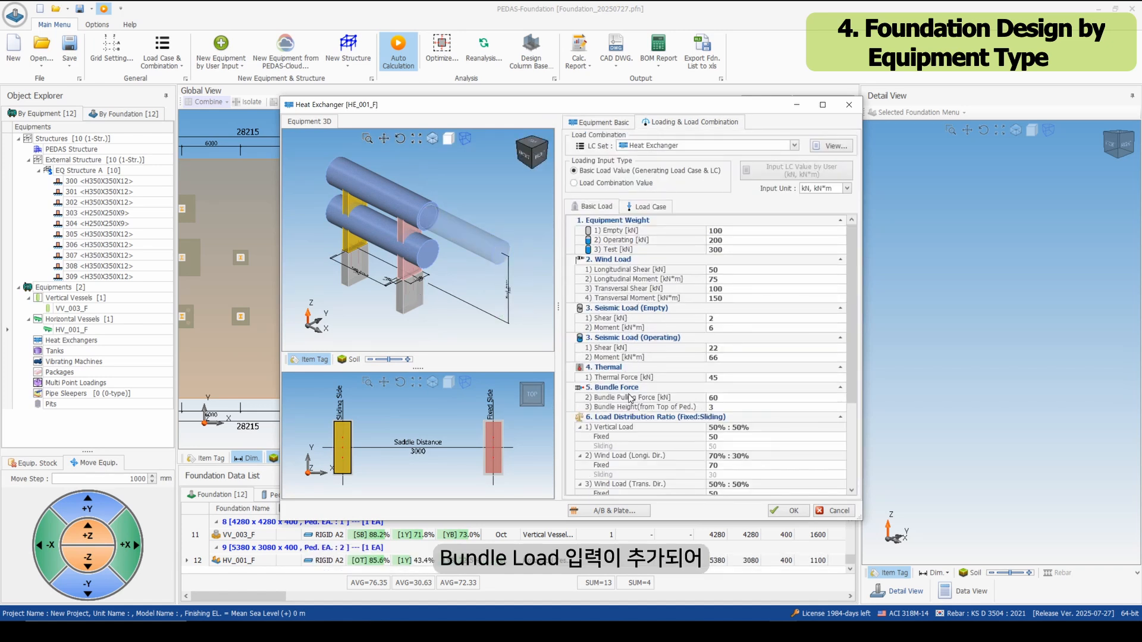
pyautogui.click(661, 207)
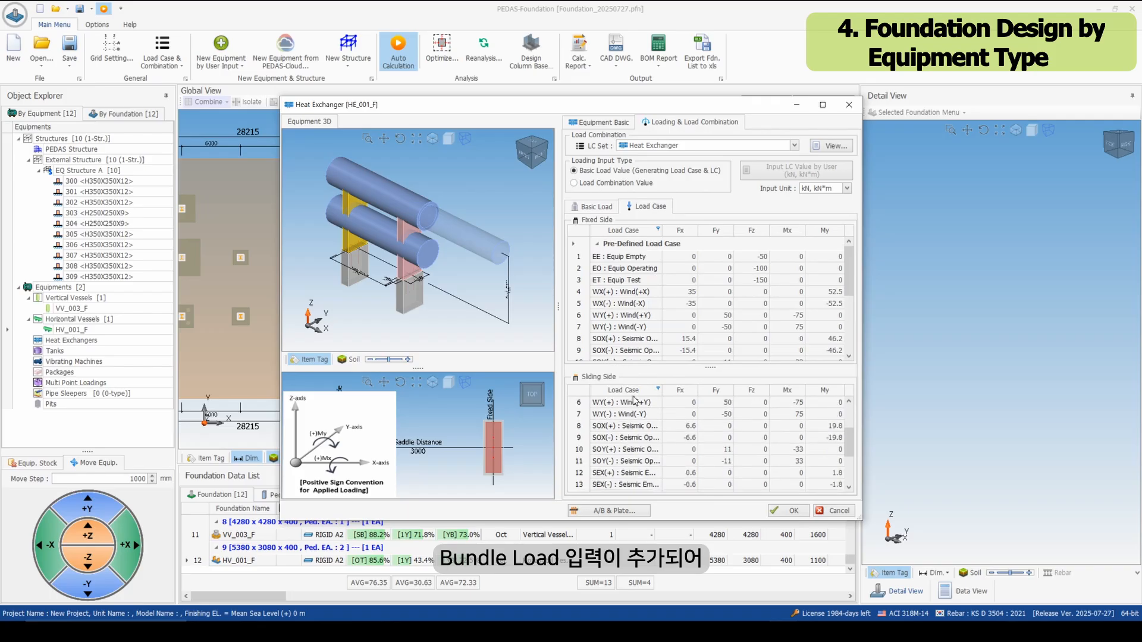
pyautogui.scroll(-3, 621, 315)
pyautogui.click(621, 337)
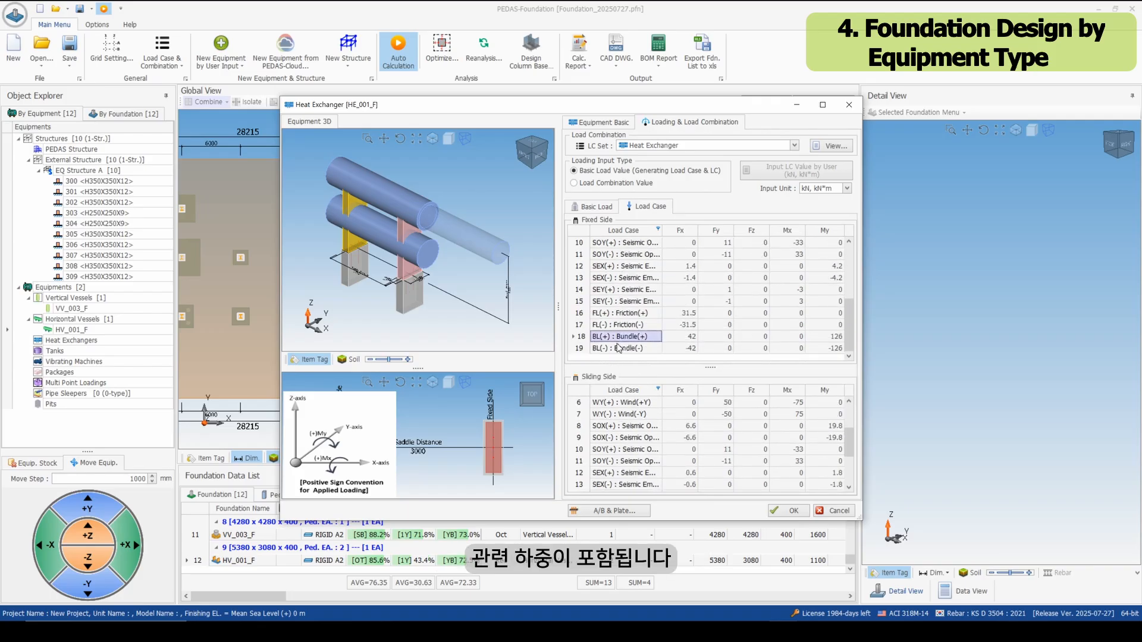
pyautogui.click(606, 208)
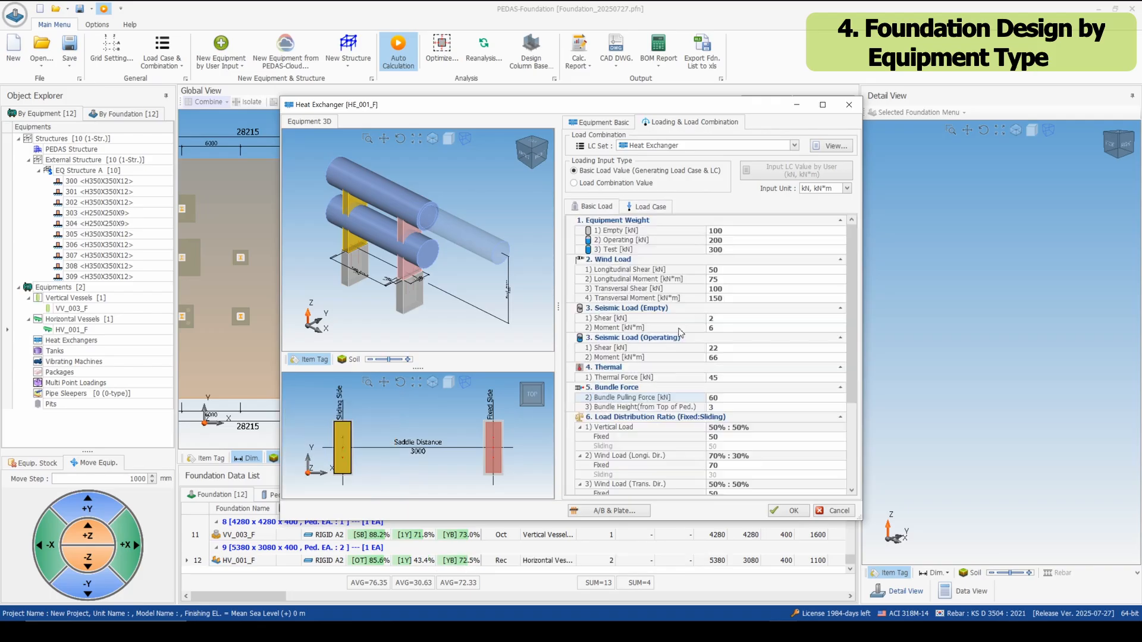
pyautogui.click(782, 515)
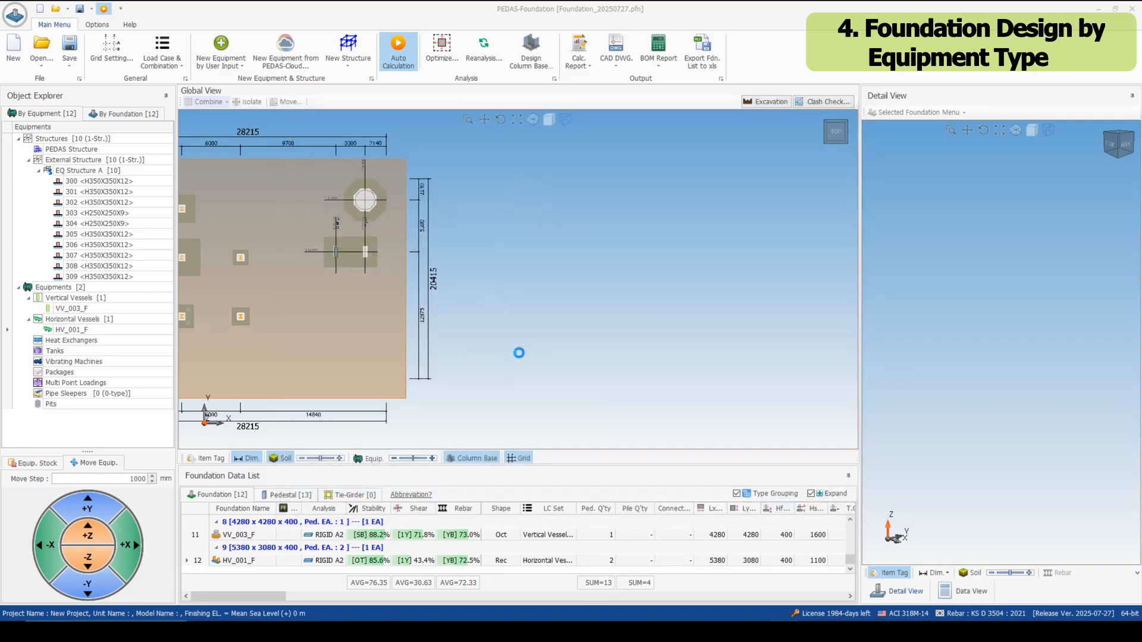
# Start a new tank foundation at about X 37.7 m, Y 17 m, with foundation type T3) Ped.(Ring) + Footing(Ring).
pyautogui.rightClick(493, 206)
pyautogui.moveTo(660, 210)
pyautogui.click(735, 246)
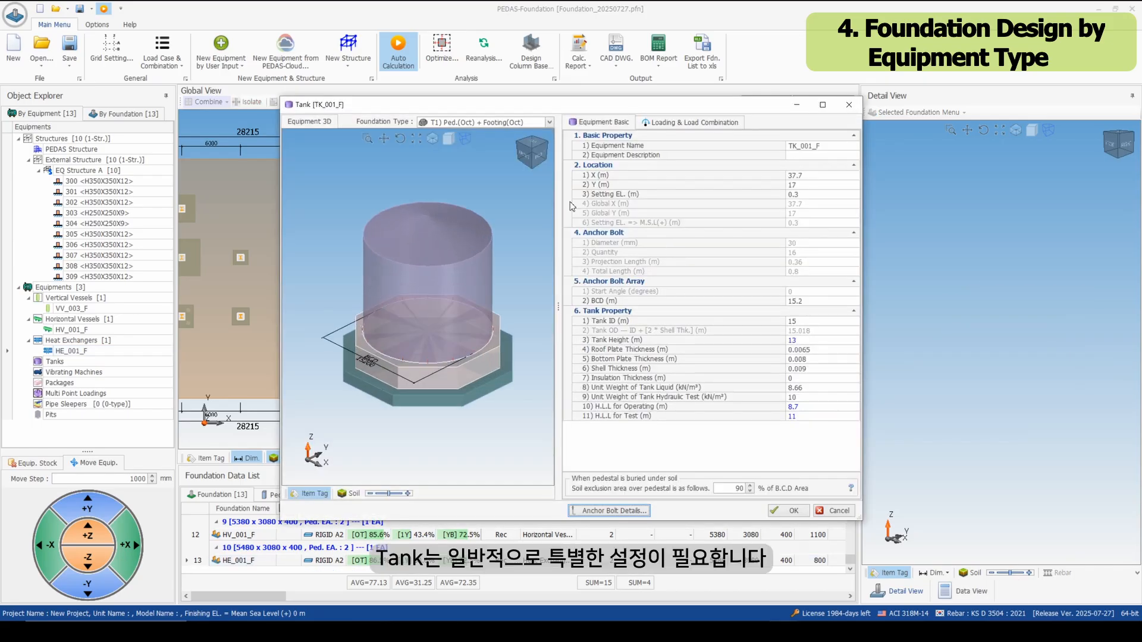
pyautogui.click(463, 123)
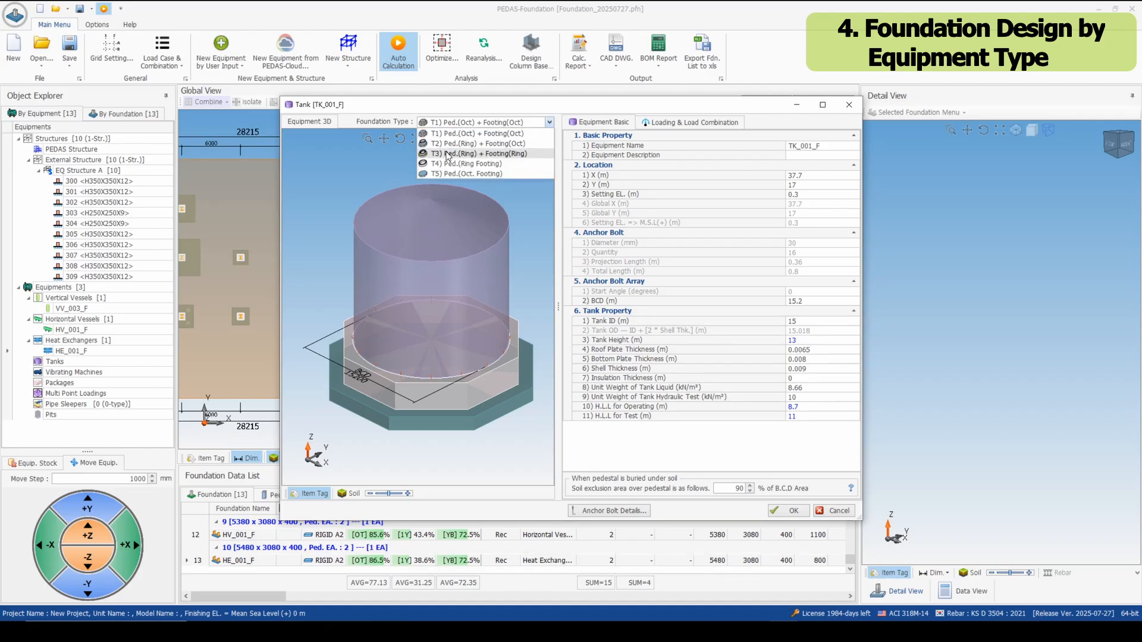
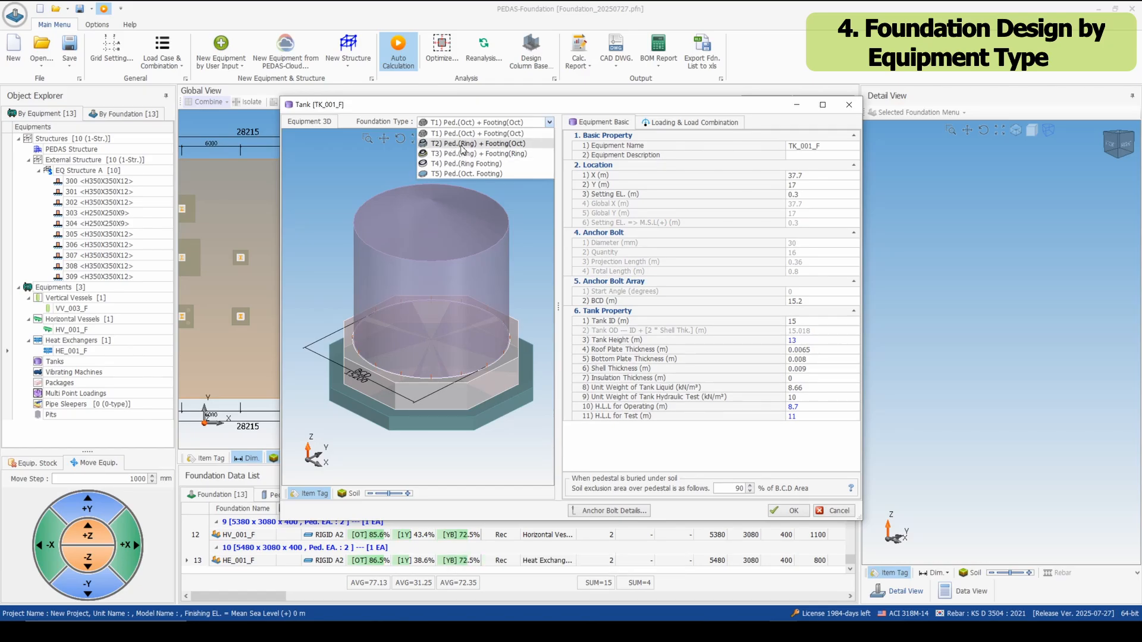
pyautogui.click(461, 153)
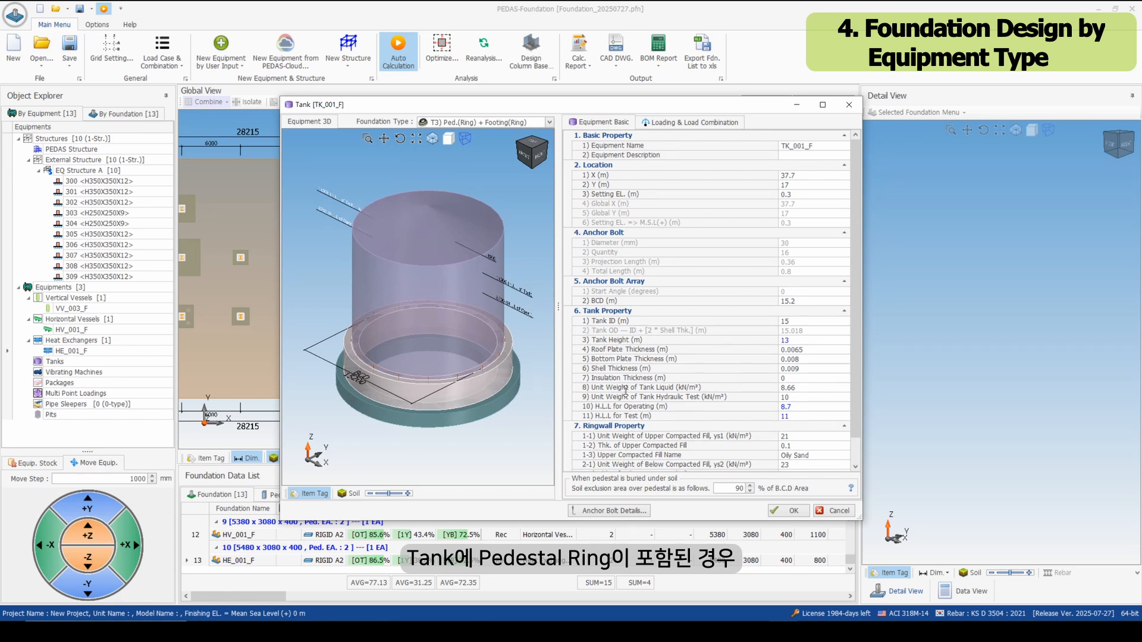
# Review the tank's ringwall properties, covering the upper and below compacted fill and the angle of internal friction.
pyautogui.scroll(-1, 625, 393)
pyautogui.click(628, 412)
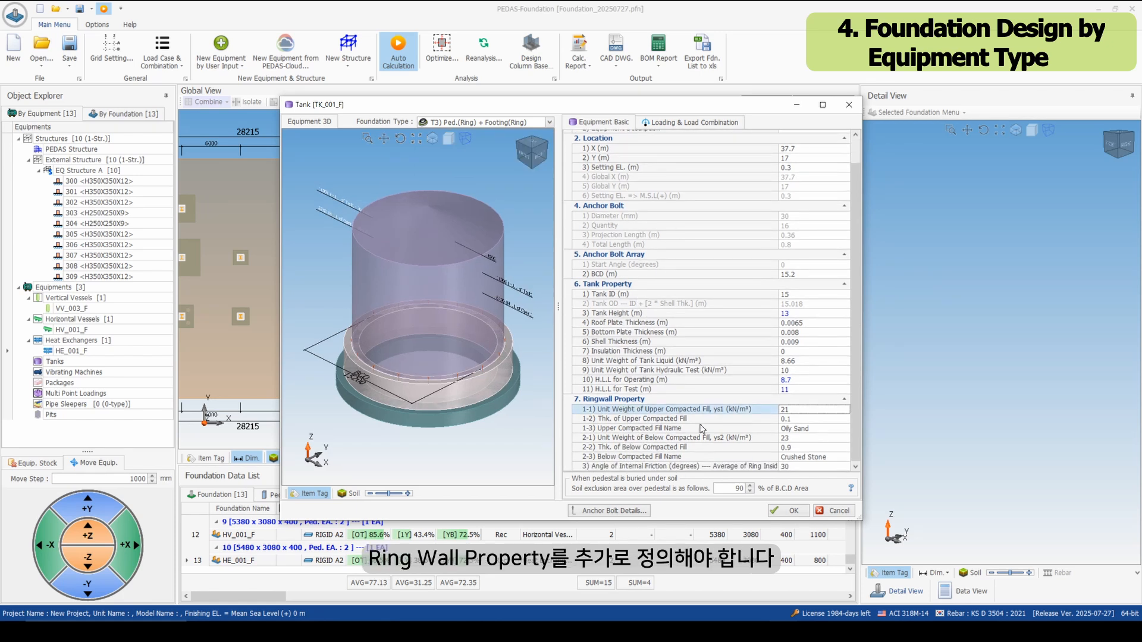
pyautogui.click(708, 427)
pyautogui.click(658, 449)
pyautogui.click(647, 459)
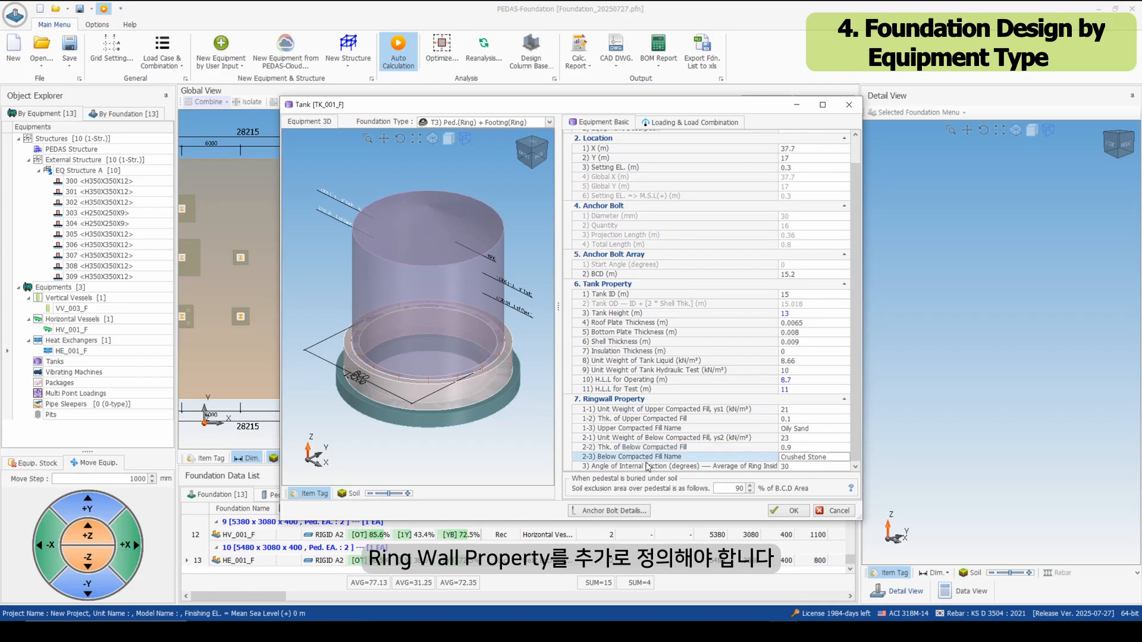
pyautogui.click(649, 467)
# Examine the tank's height and its high liquid levels for test and operation in the front view.
pyautogui.click(524, 157)
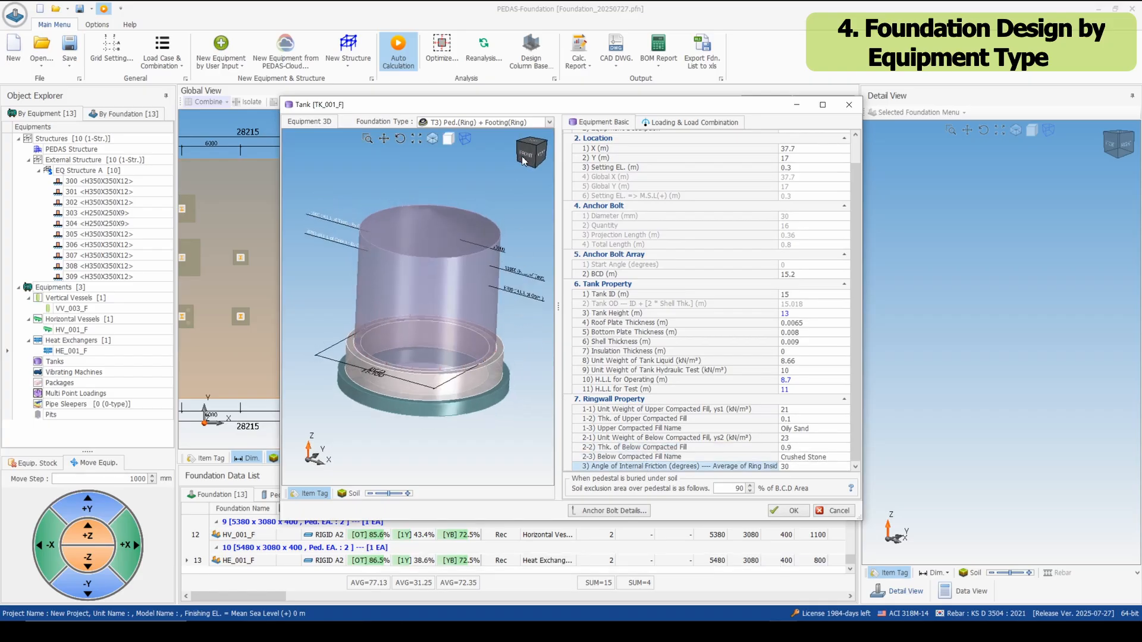
pyautogui.scroll(5, 517, 286)
pyautogui.moveTo(517, 269); pyautogui.dragTo(407, 260)
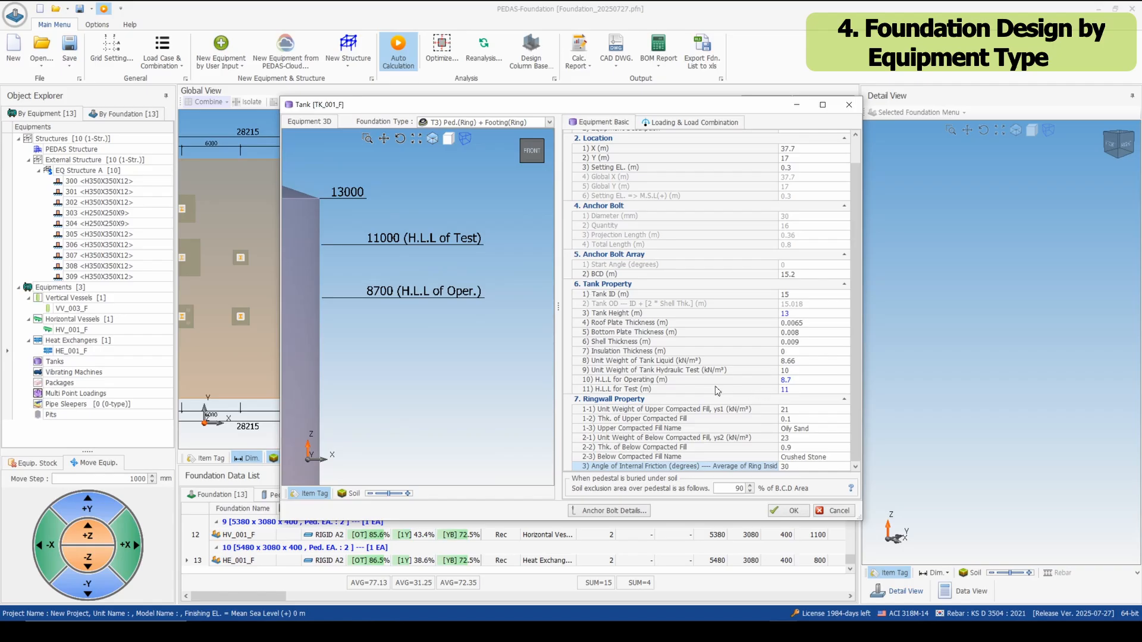
# Compare the tank's entered and load-calculated high liquid levels for operation and test against its operating and test weights.
pyautogui.click(655, 390)
pyautogui.click(656, 381)
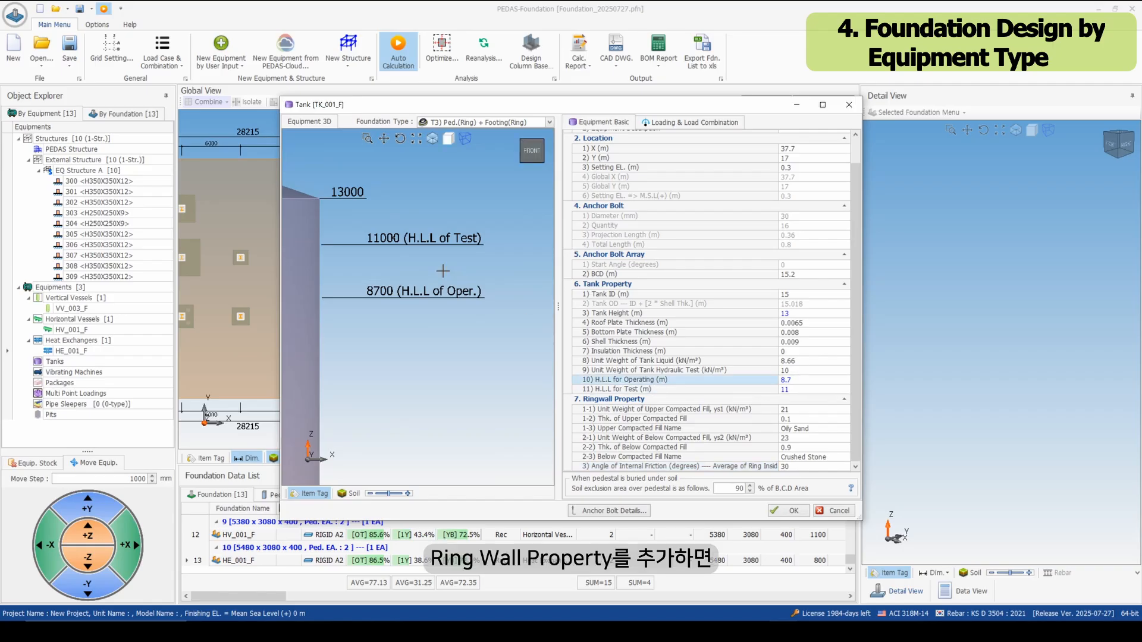
pyautogui.moveTo(372, 291); pyautogui.dragTo(619, 289)
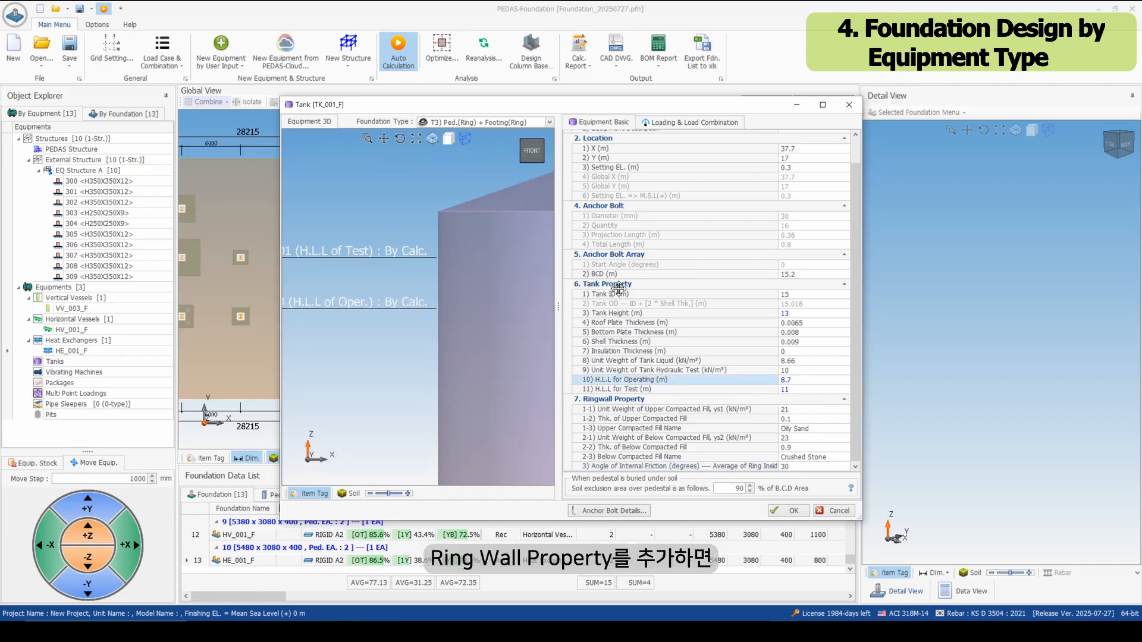
pyautogui.moveTo(423, 286); pyautogui.dragTo(511, 289)
pyautogui.click(667, 123)
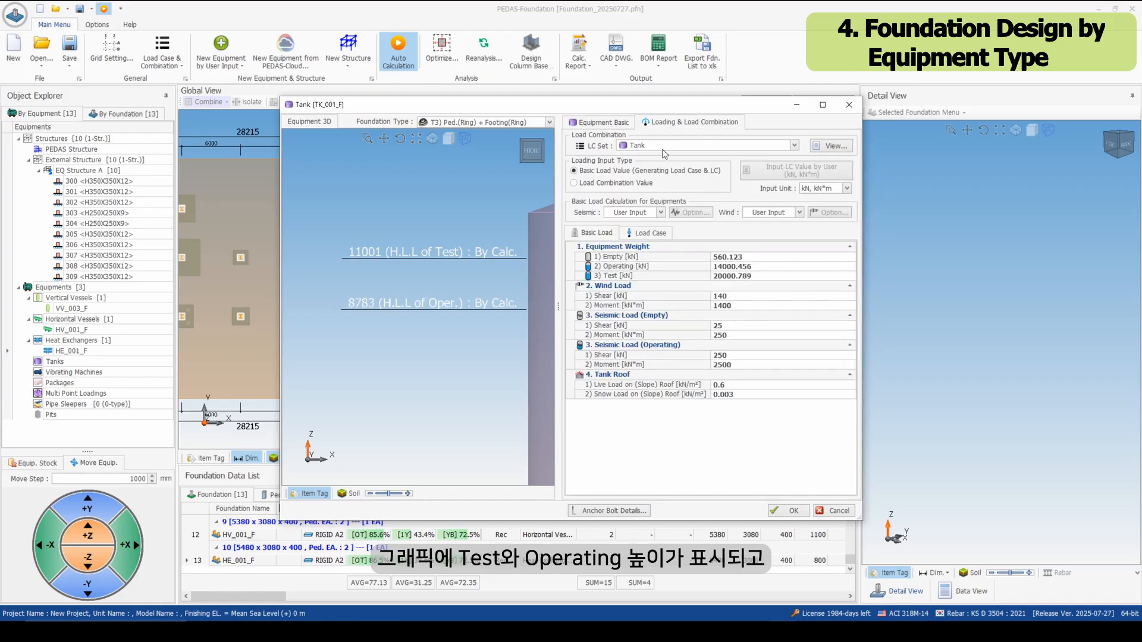
pyautogui.click(678, 268)
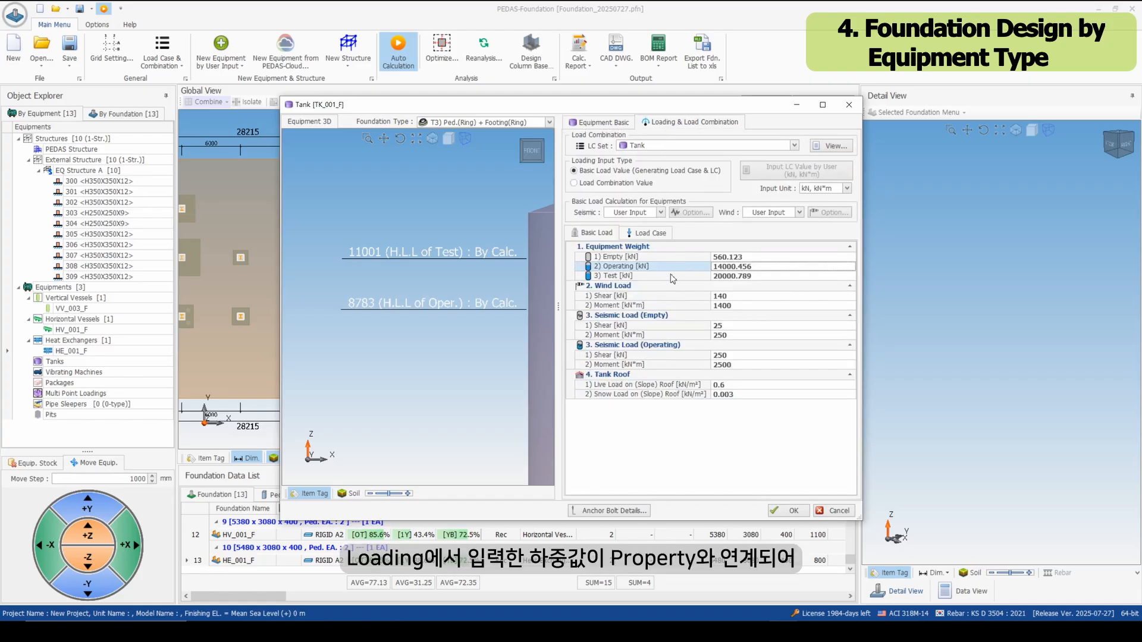
pyautogui.click(672, 278)
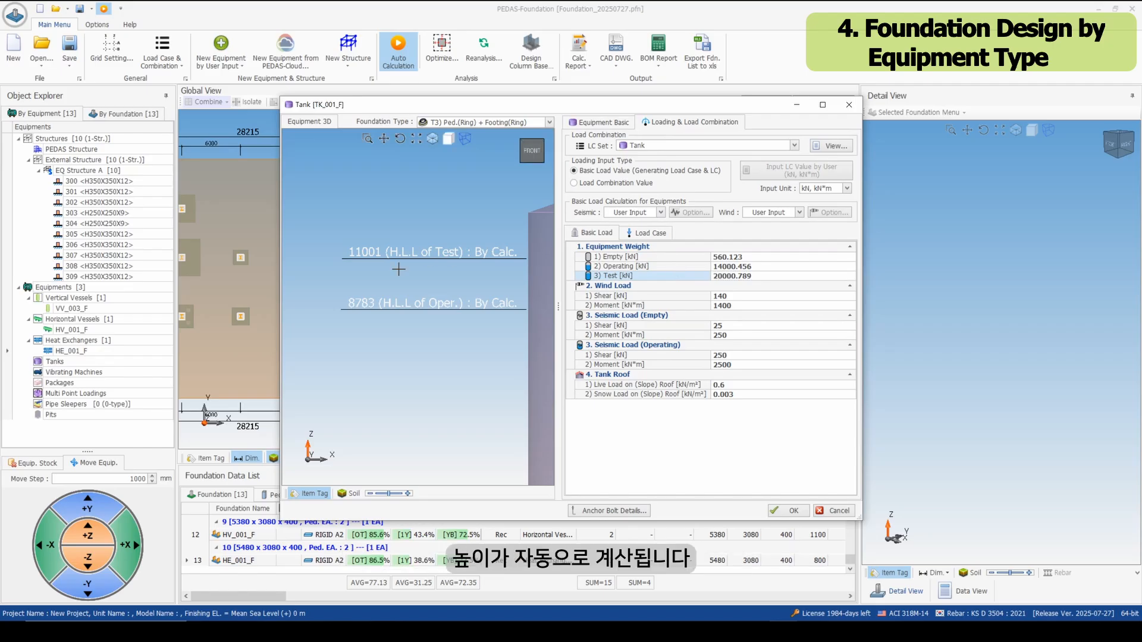
# Check the whole tank in the front view and its load cases, and create the ring foundation with the current values.
pyautogui.moveTo(336, 253); pyautogui.dragTo(376, 332)
pyautogui.moveTo(465, 292); pyautogui.dragTo(383, 265)
pyautogui.scroll(-3, 382, 266)
pyautogui.moveTo(536, 311); pyautogui.dragTo(480, 320)
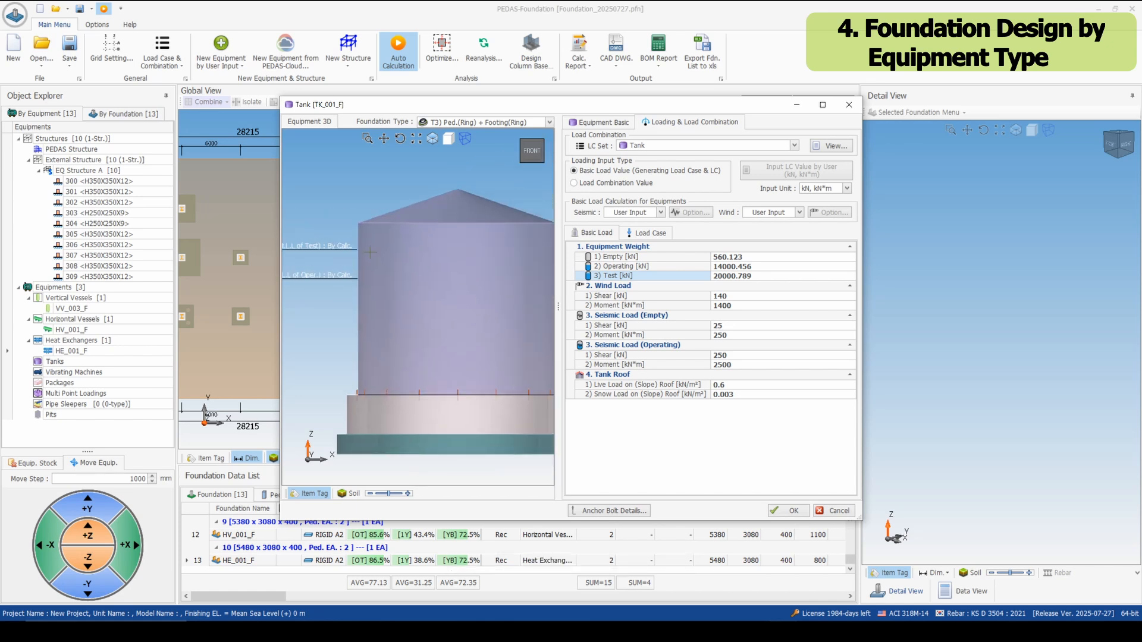
pyautogui.click(647, 233)
pyautogui.click(788, 511)
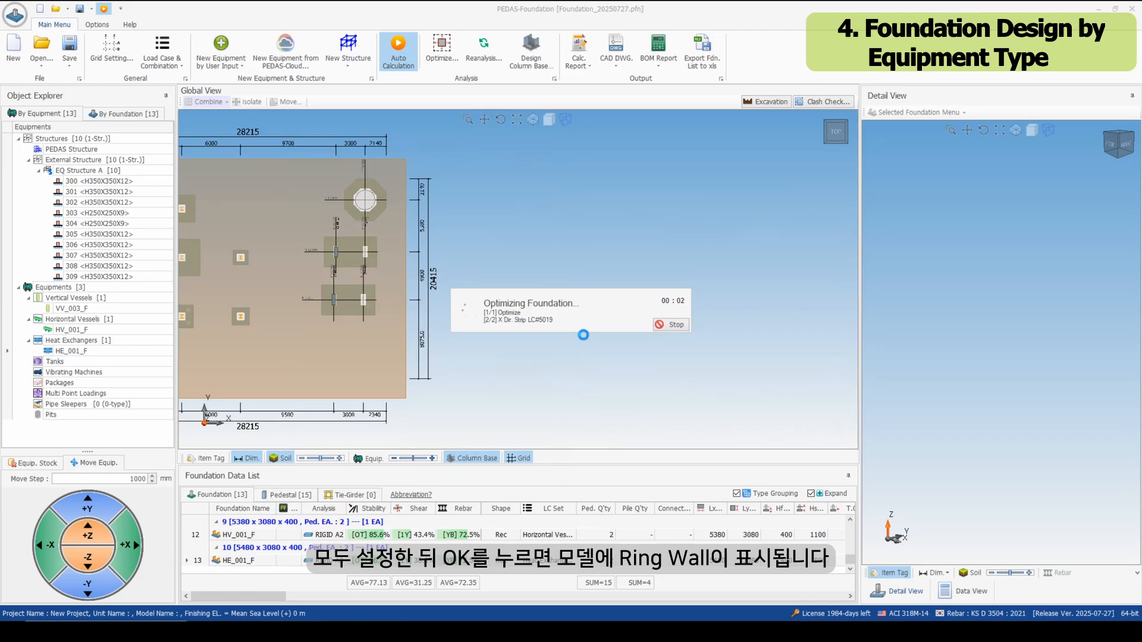
# Open the design information of the new tank ring foundation and display its tank-specific analysis criteria.
pyautogui.click(567, 233)
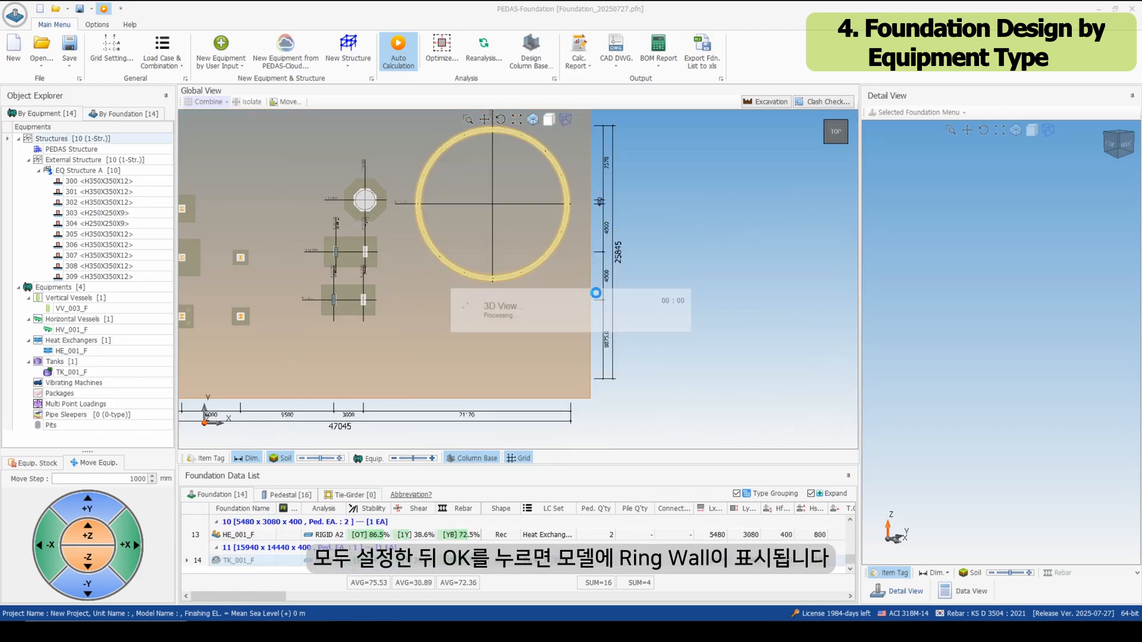
pyautogui.rightClick(556, 243)
pyautogui.click(588, 249)
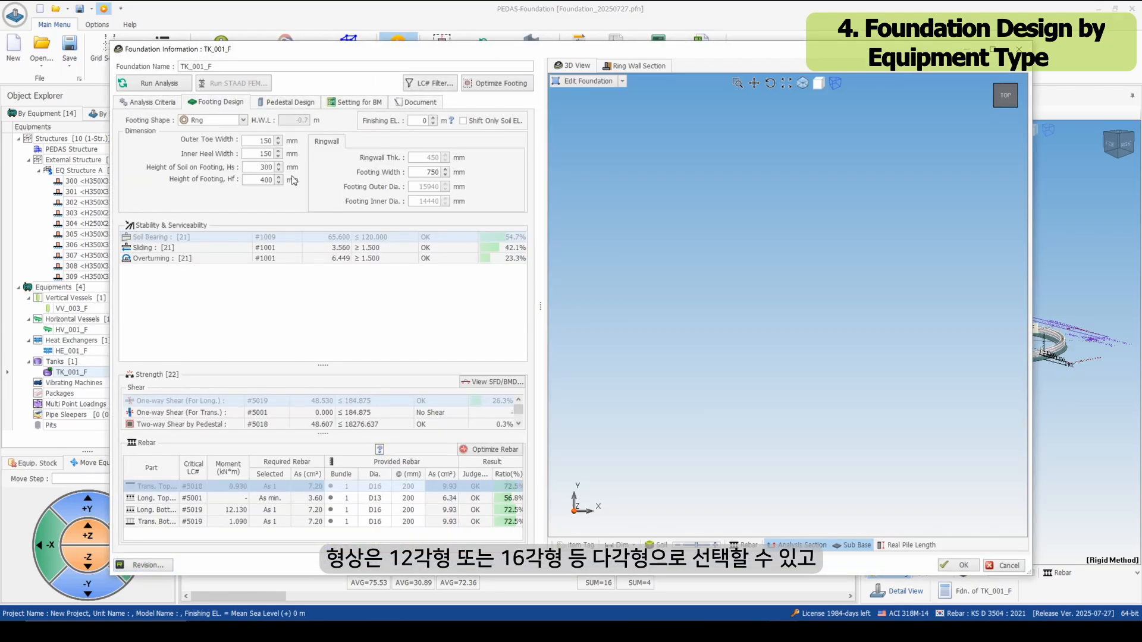
pyautogui.click(144, 103)
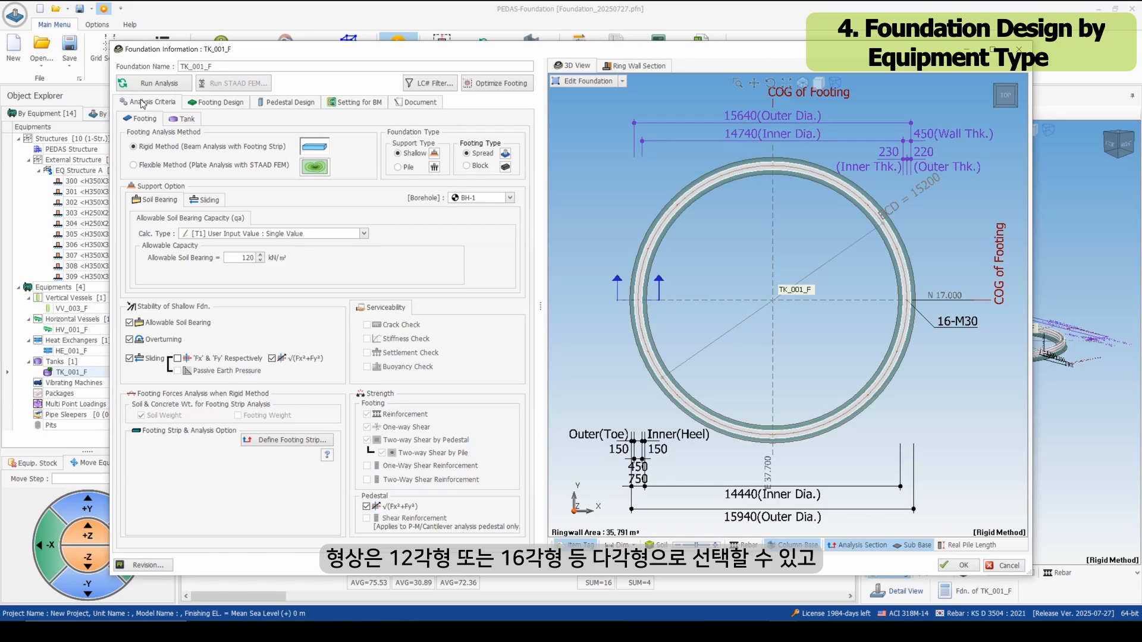
pyautogui.click(180, 119)
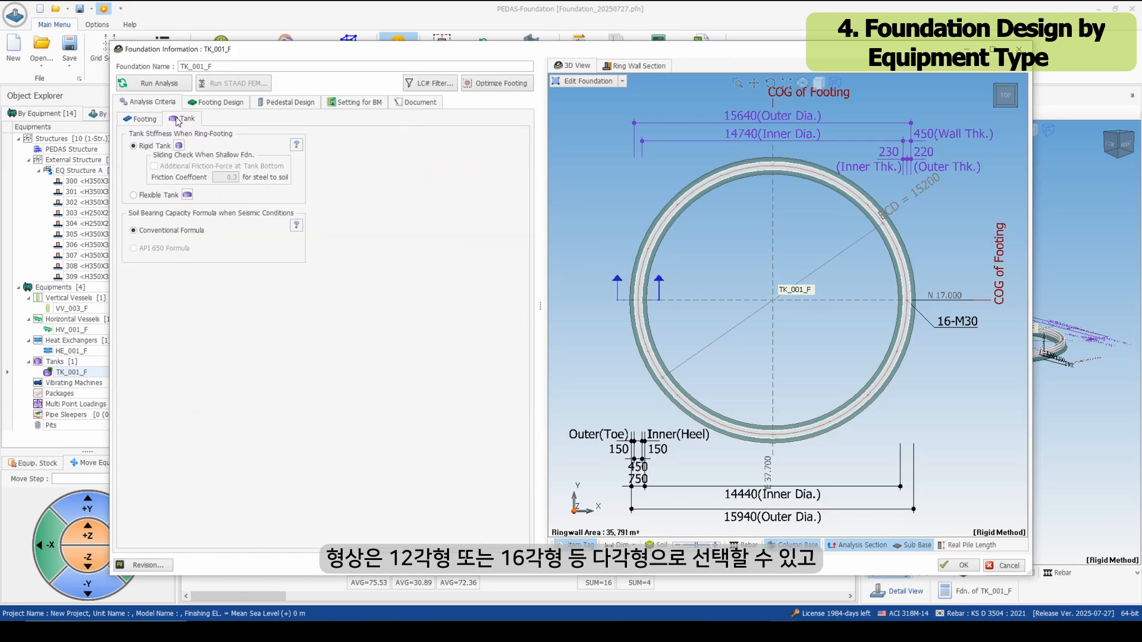
# Read the explanation of the rigid and flexible tank options for ring footings, and leave the foundation design without saving.
pyautogui.click(296, 145)
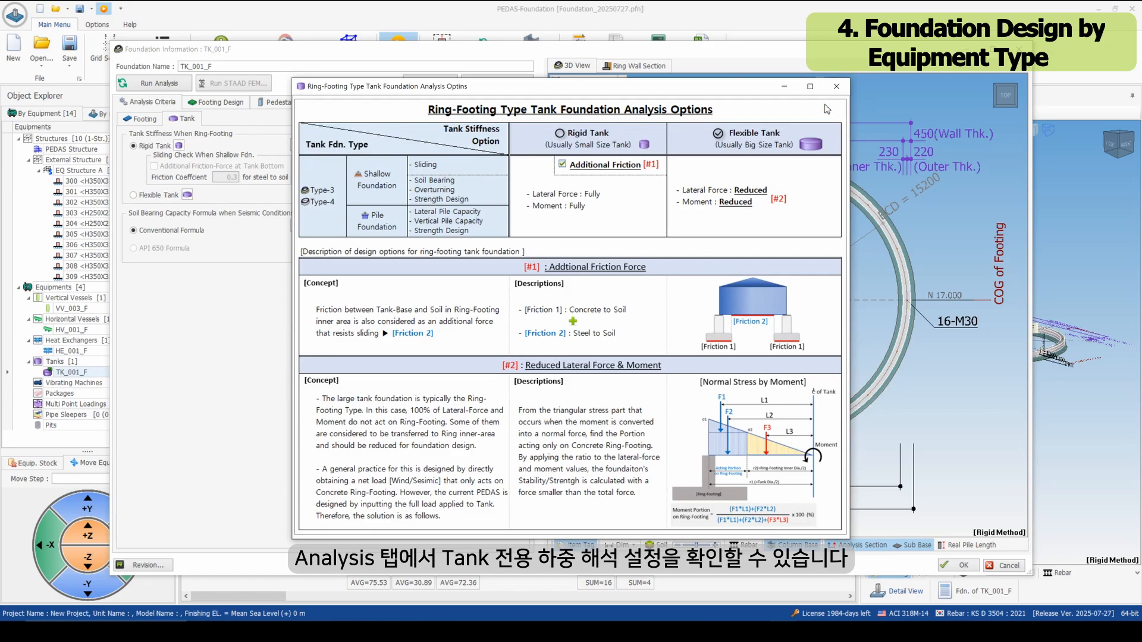
pyautogui.click(838, 87)
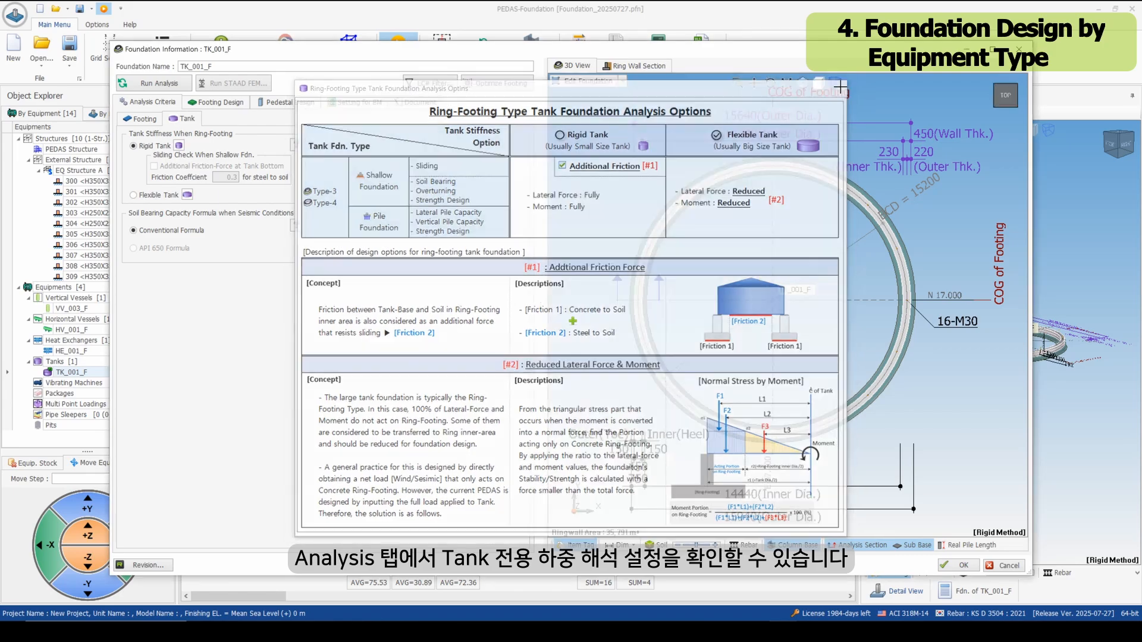
pyautogui.click(142, 118)
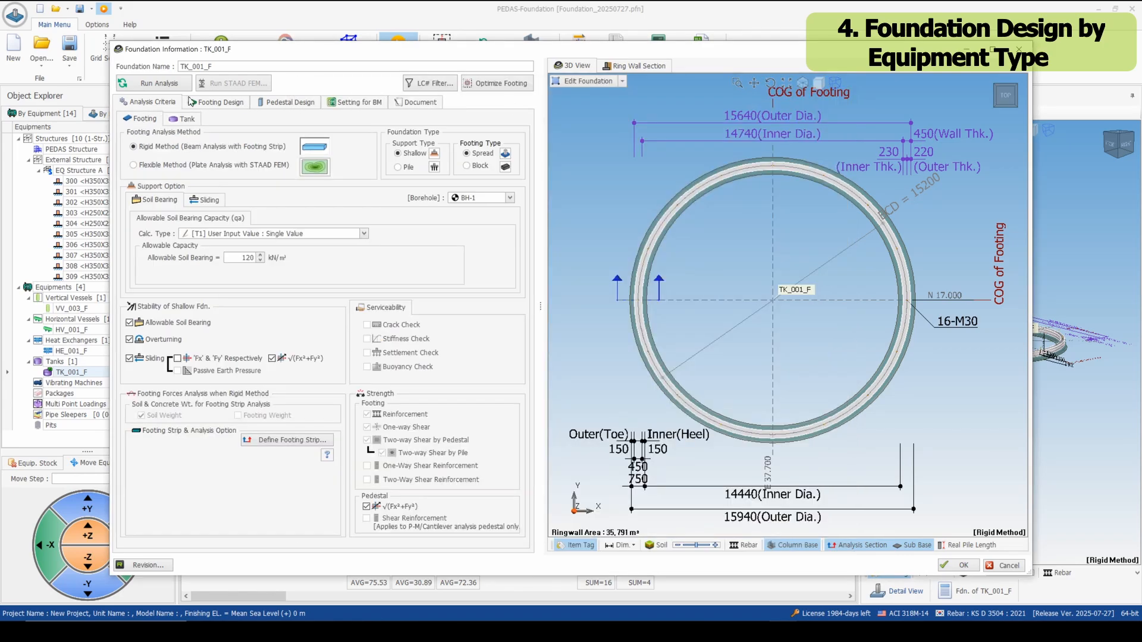
pyautogui.click(189, 101)
pyautogui.click(1003, 565)
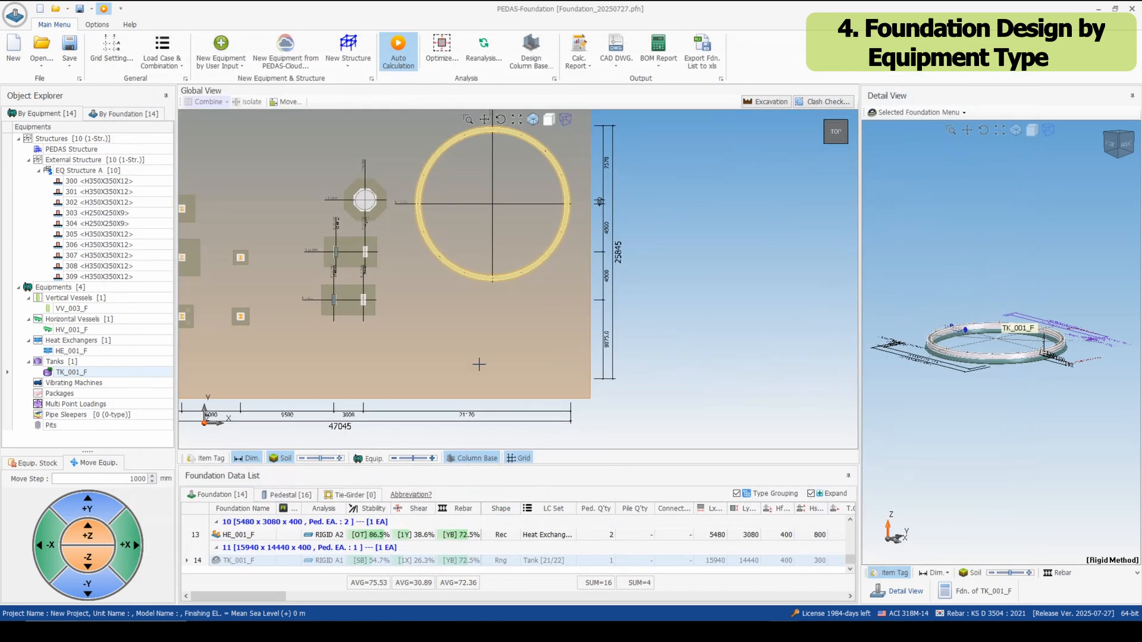
# Start a new vibrating machine foundation at about X 24.9 m, Y -3.7 m, with analysis type Static + Dynamic.
pyautogui.click(513, 355)
pyautogui.moveTo(512, 355); pyautogui.dragTo(522, 241)
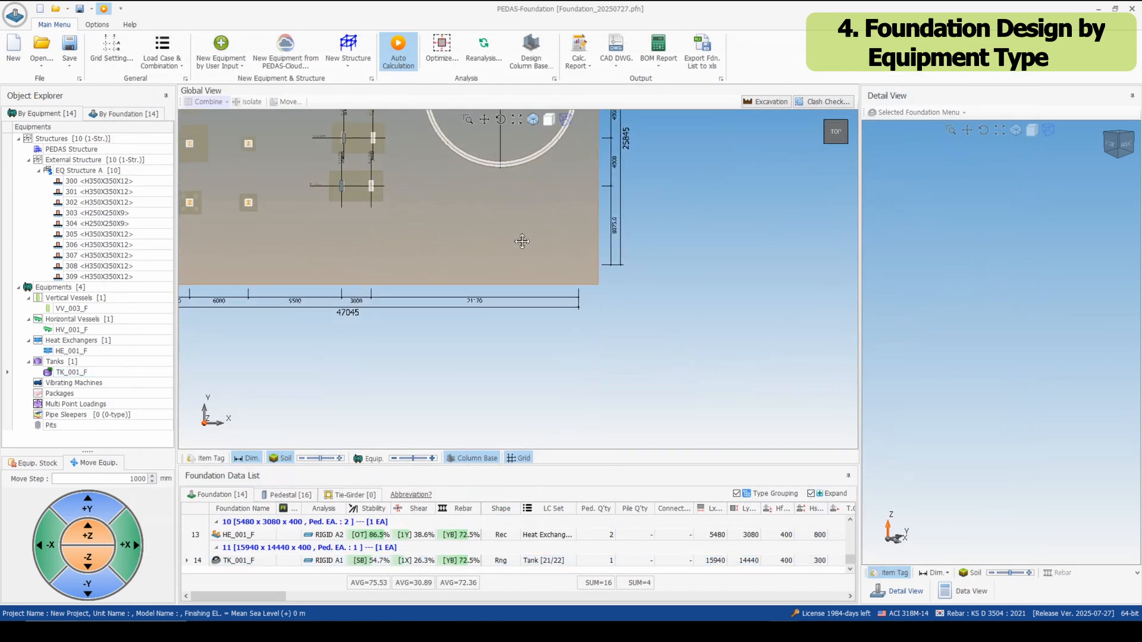
pyautogui.rightClick(372, 286)
pyautogui.moveTo(427, 302)
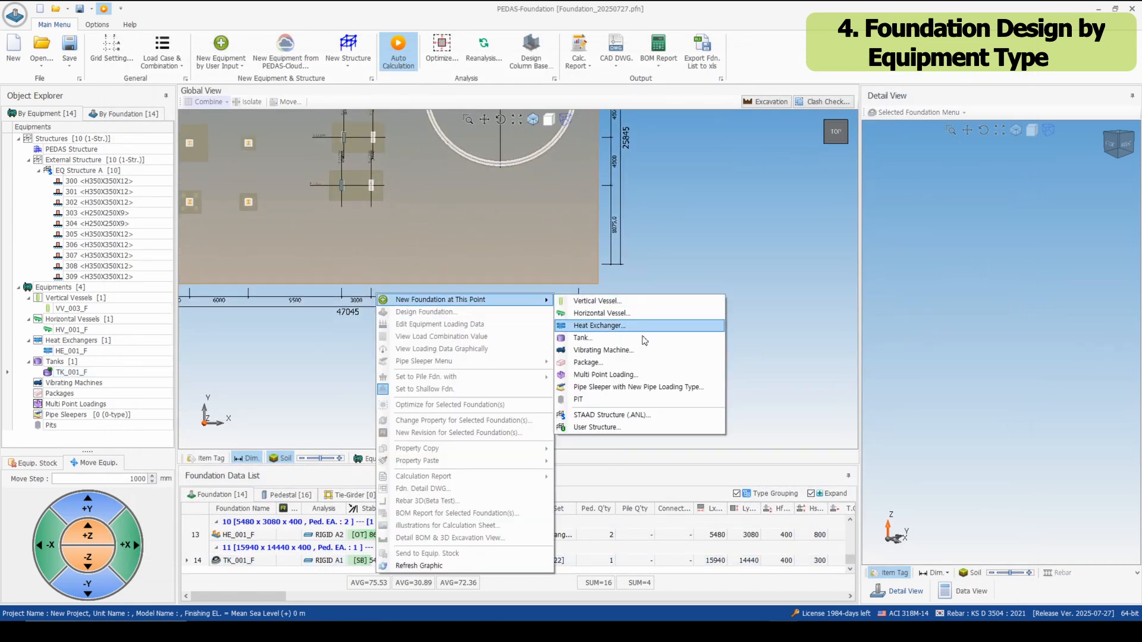
pyautogui.click(633, 355)
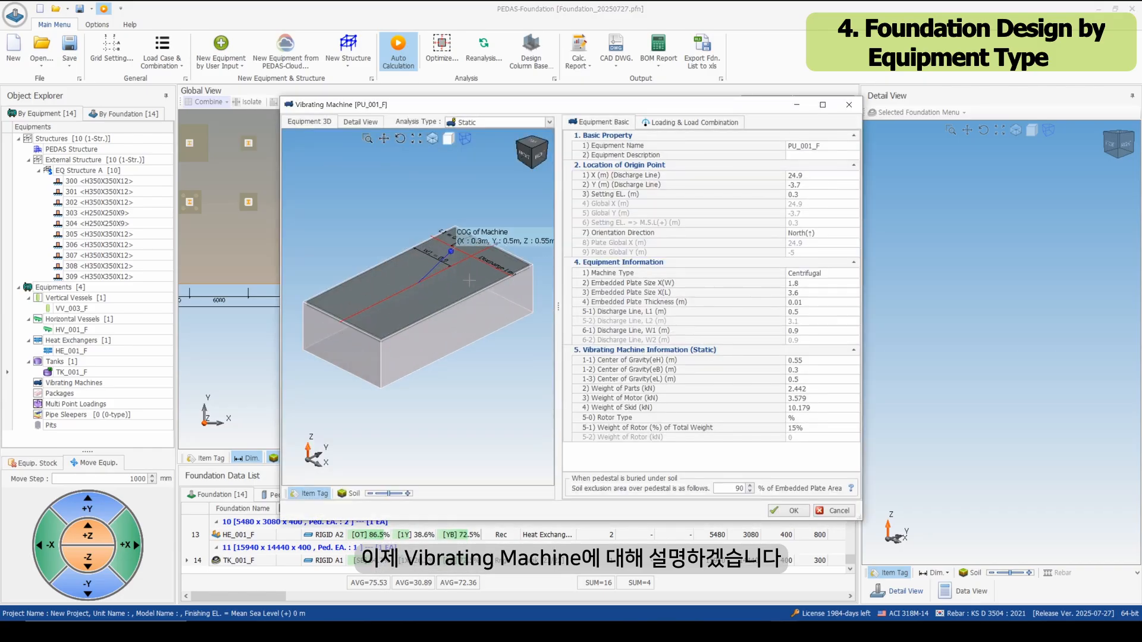
pyautogui.click(503, 125)
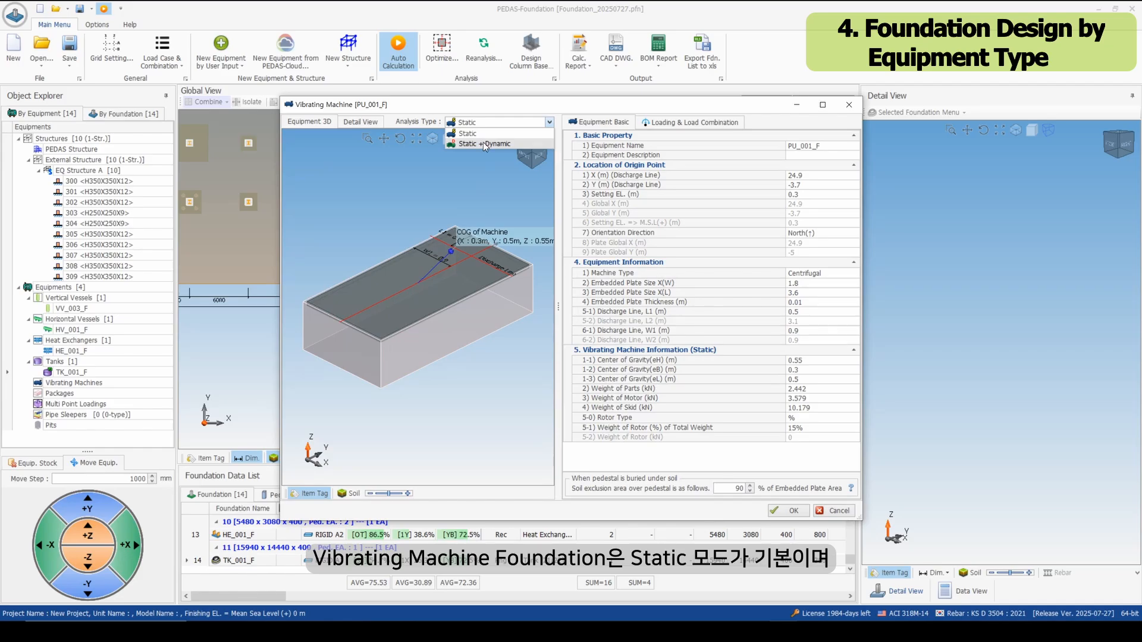
pyautogui.click(482, 143)
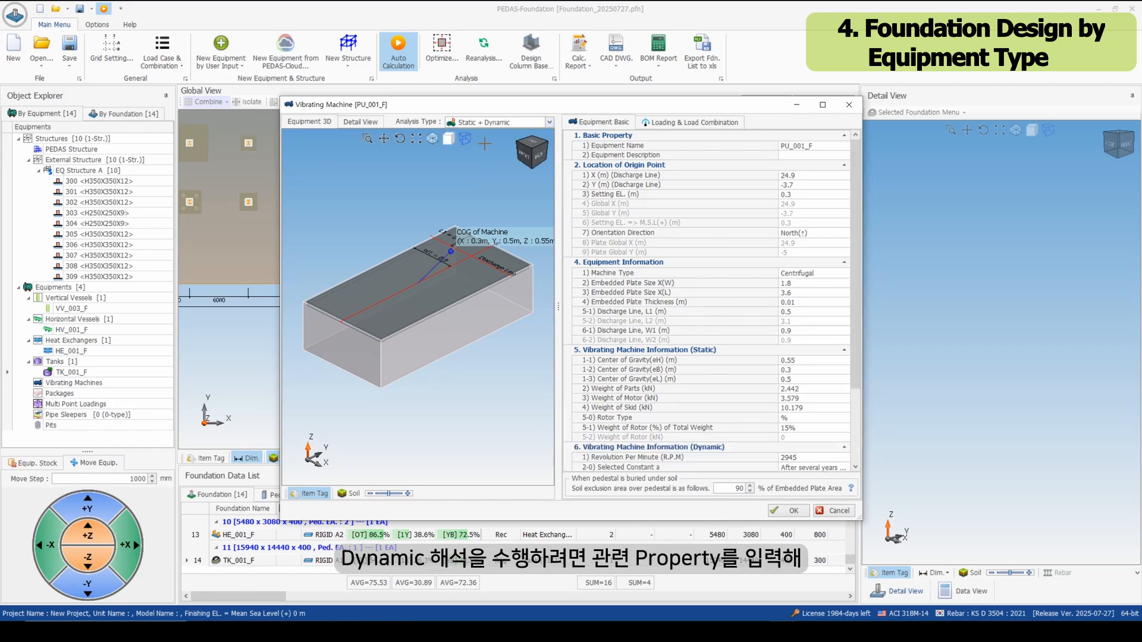
# Review the vibrating machine's dynamic properties, basic loads and load cases, and create its foundation with the default values.
pyautogui.click(631, 468)
pyautogui.scroll(-2, 632, 467)
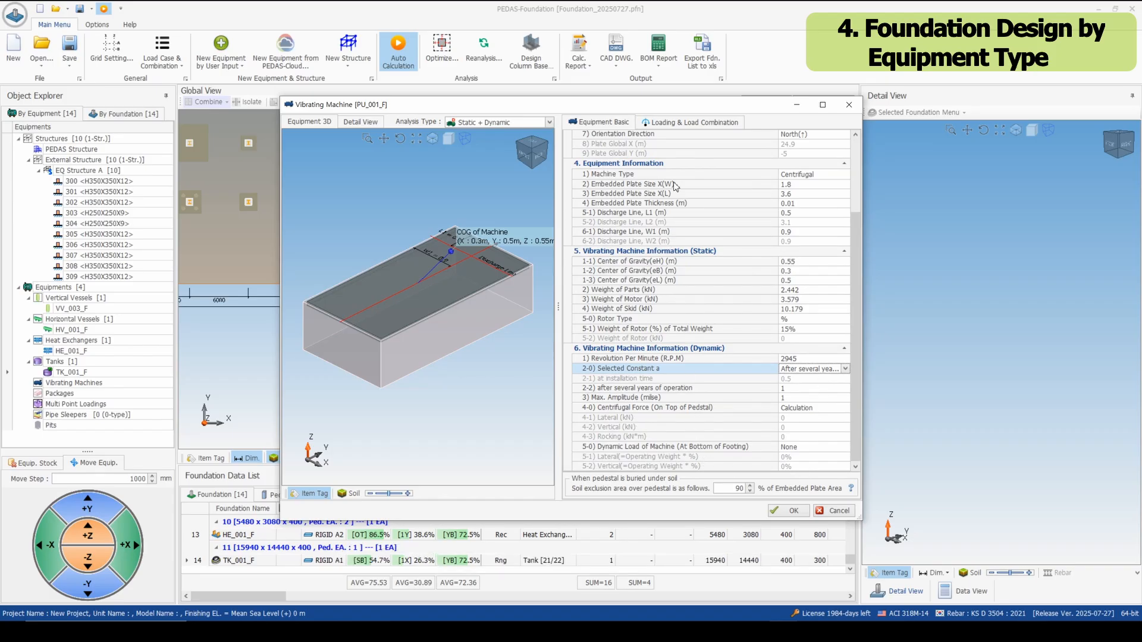
pyautogui.click(679, 124)
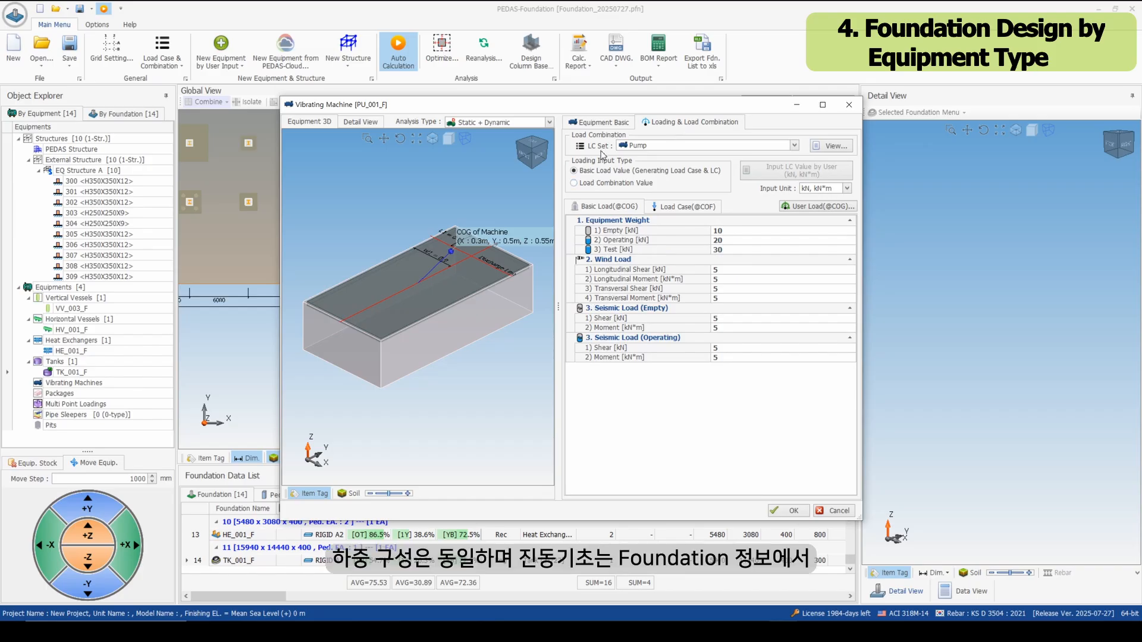
pyautogui.click(694, 208)
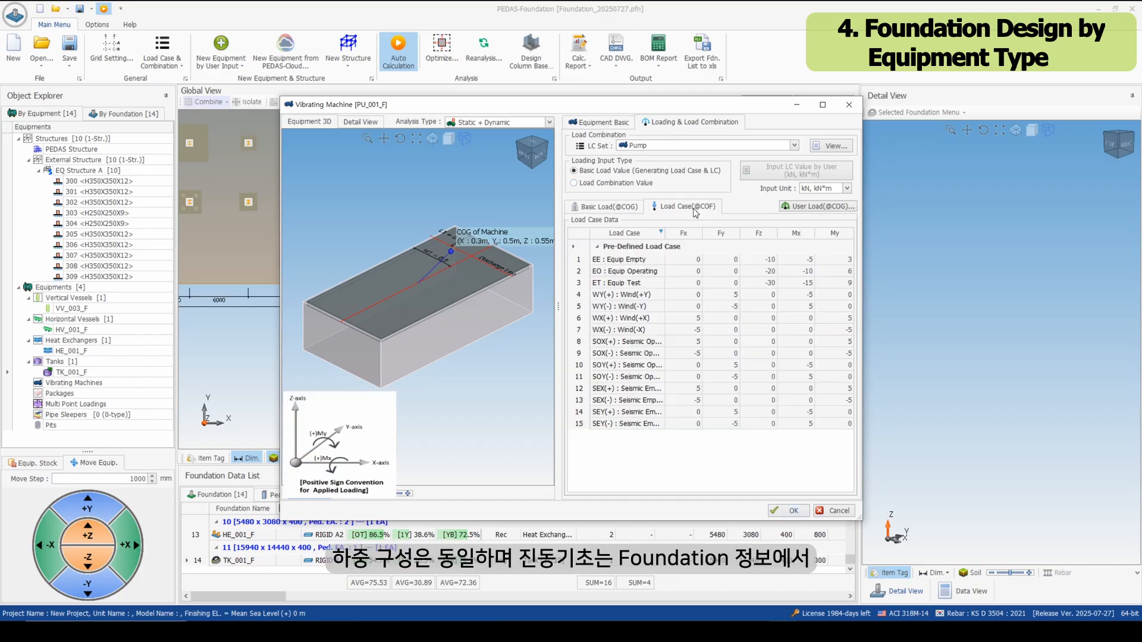
pyautogui.click(794, 510)
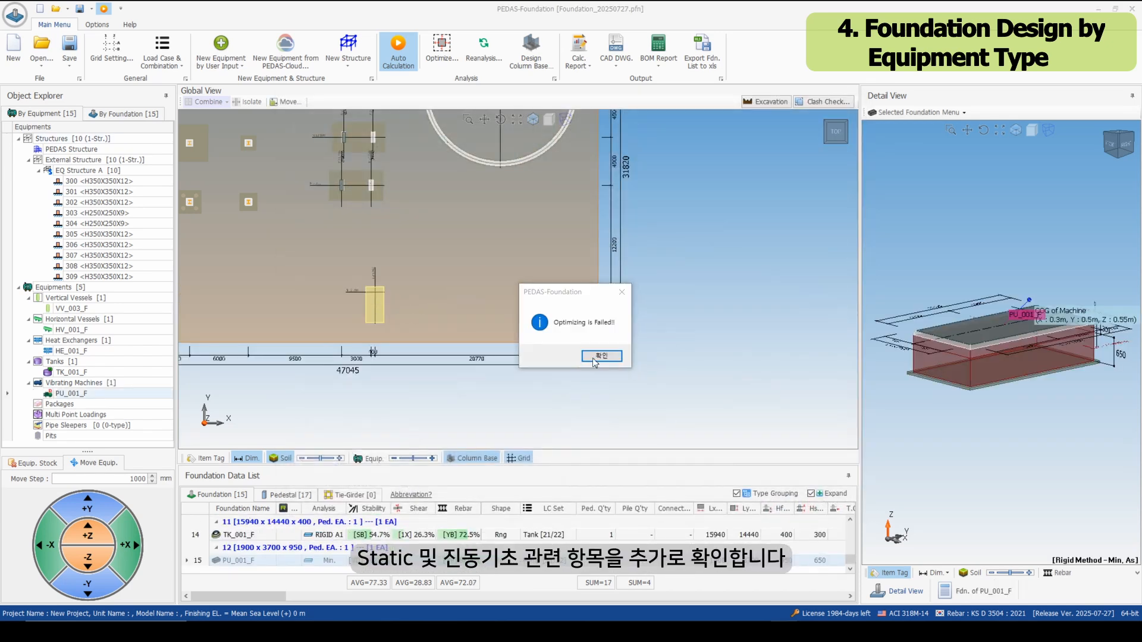
pyautogui.click(596, 357)
# Open the vibrating machine foundation's design and examine the geometric analysis log, including the footing width check.
pyautogui.click(382, 304)
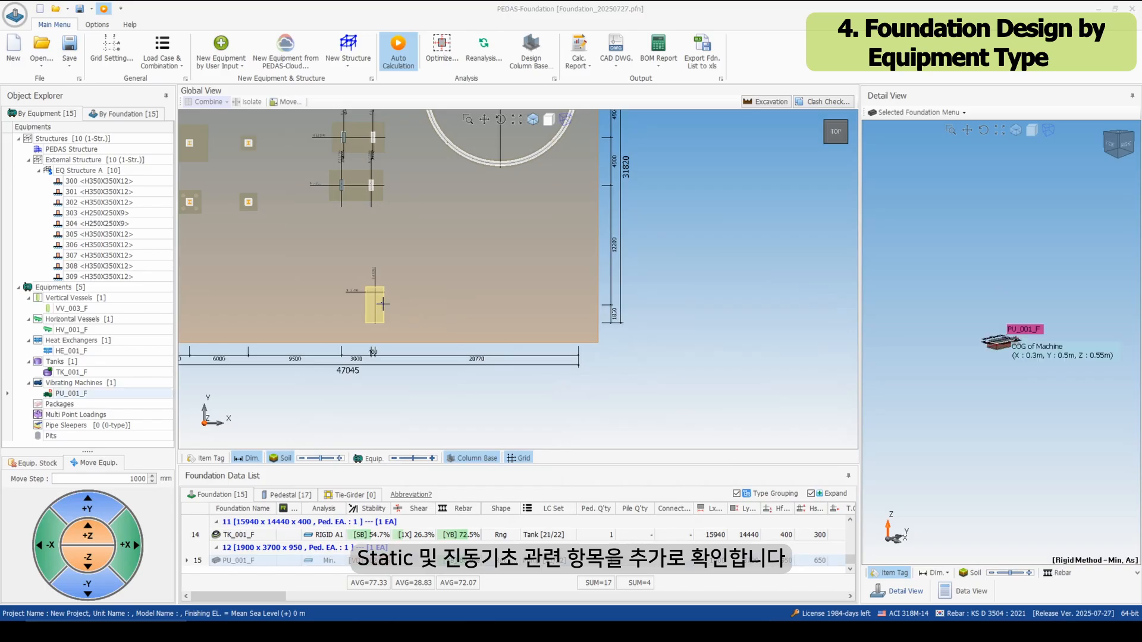
pyautogui.rightClick(383, 303)
pyautogui.click(416, 310)
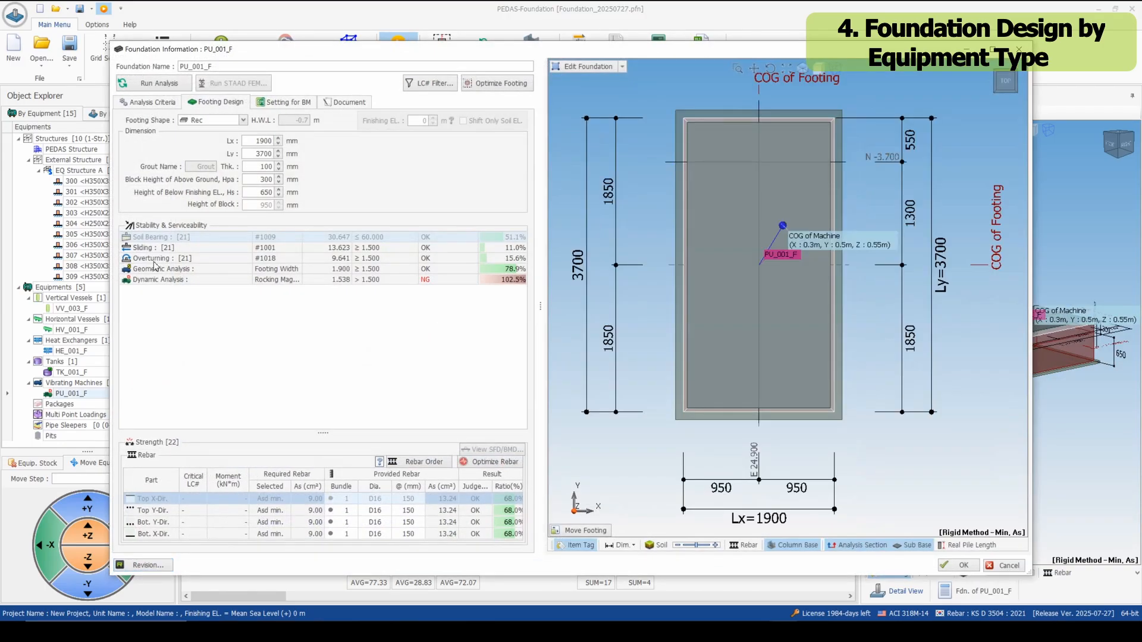
pyautogui.click(163, 269)
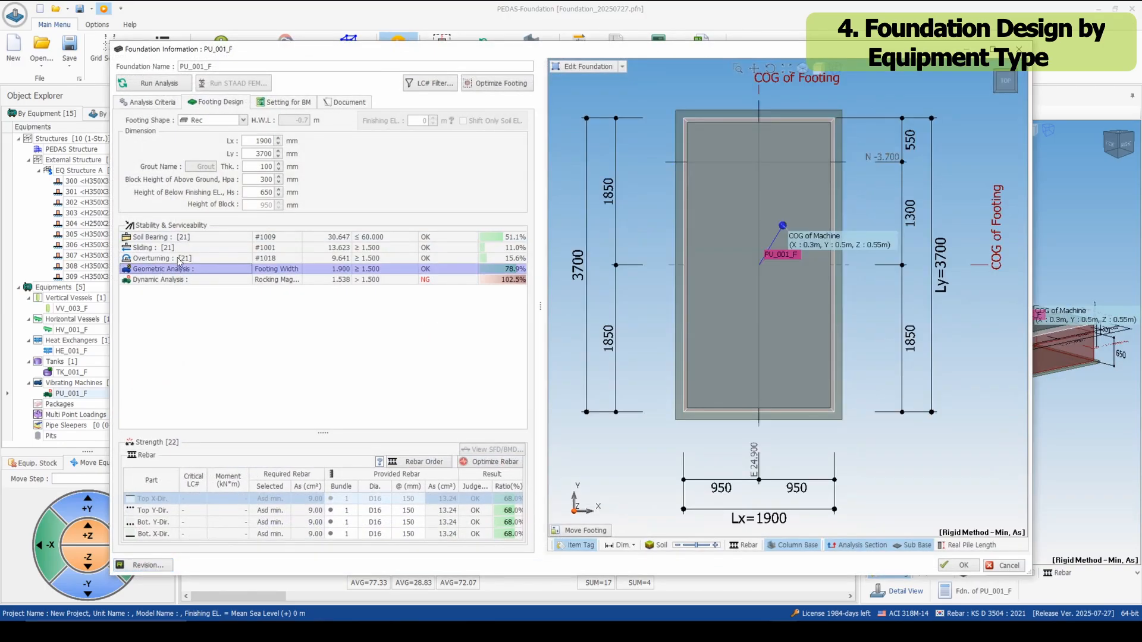
pyautogui.rightClick(266, 271)
pyautogui.click(420, 232)
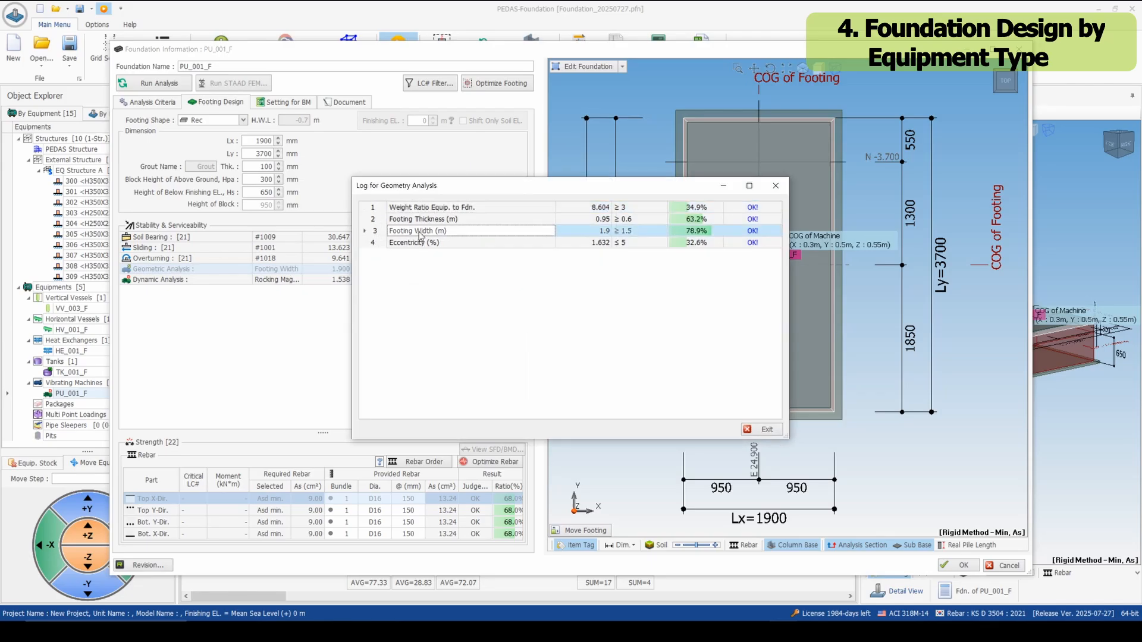
pyautogui.click(761, 429)
# Examine the dynamic analysis log for magnification factors and resonance, and accept the vibrating machine foundation's design.
pyautogui.click(319, 280)
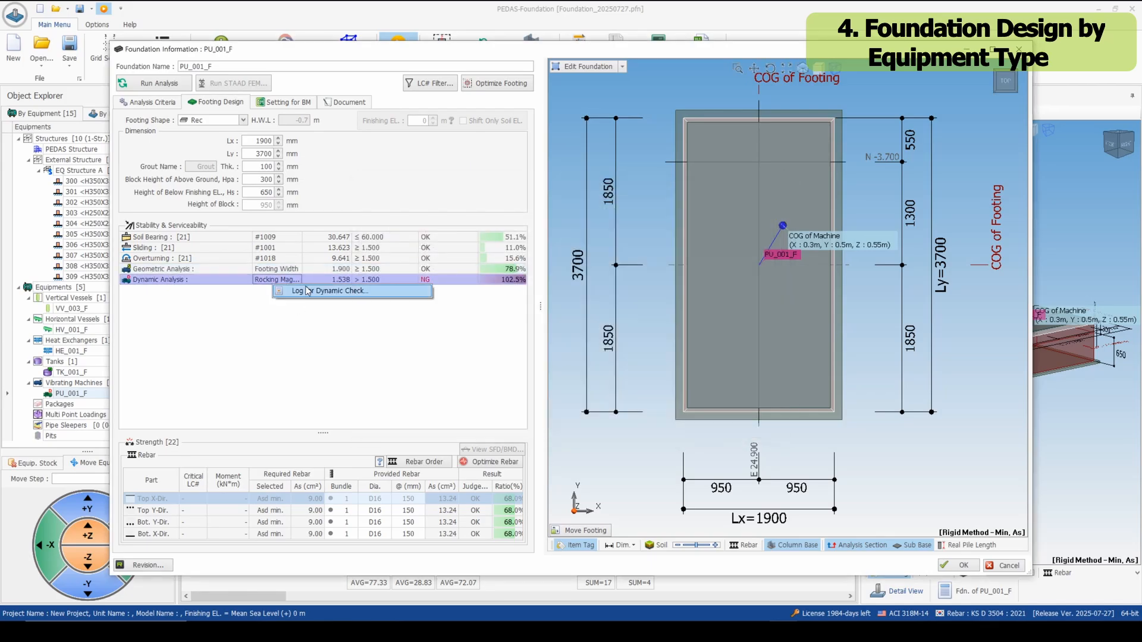
pyautogui.click(562, 219)
pyautogui.click(562, 266)
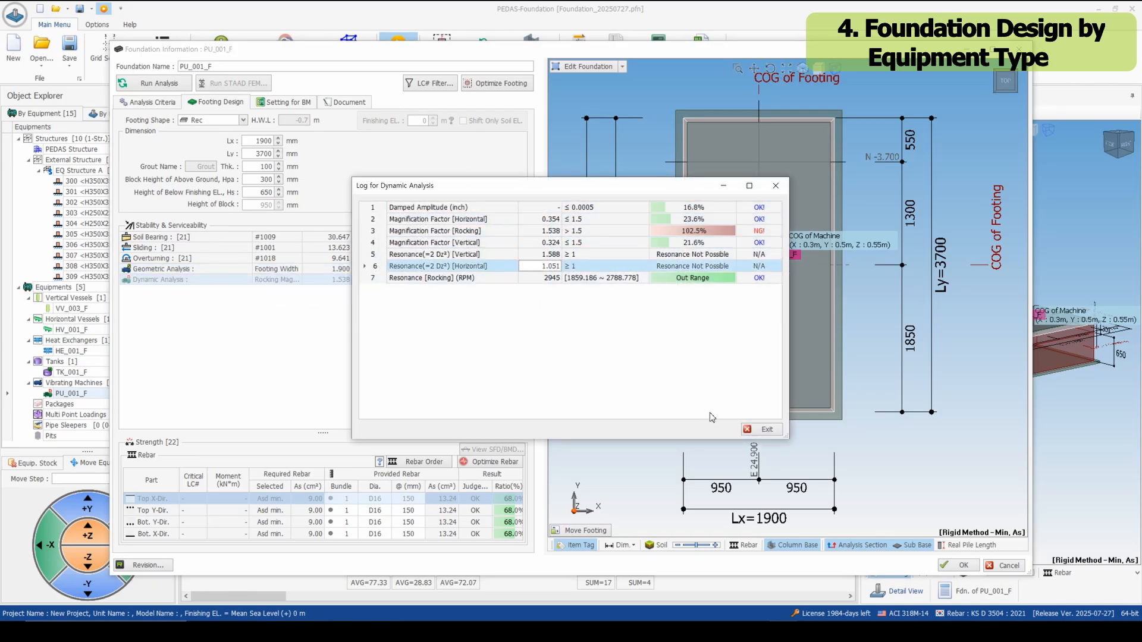
pyautogui.click(752, 430)
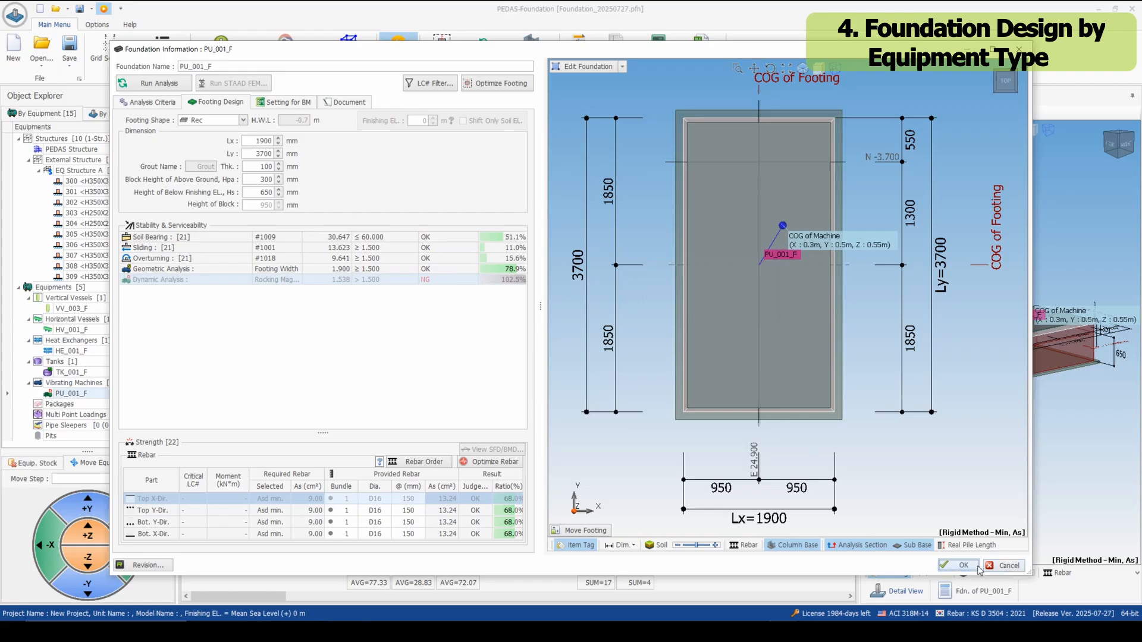
pyautogui.click(960, 565)
# Create a package foundation at about X 37.2 m, Y 0.7 m, reviewing its basic loads and keeping the default values.
pyautogui.rightClick(502, 238)
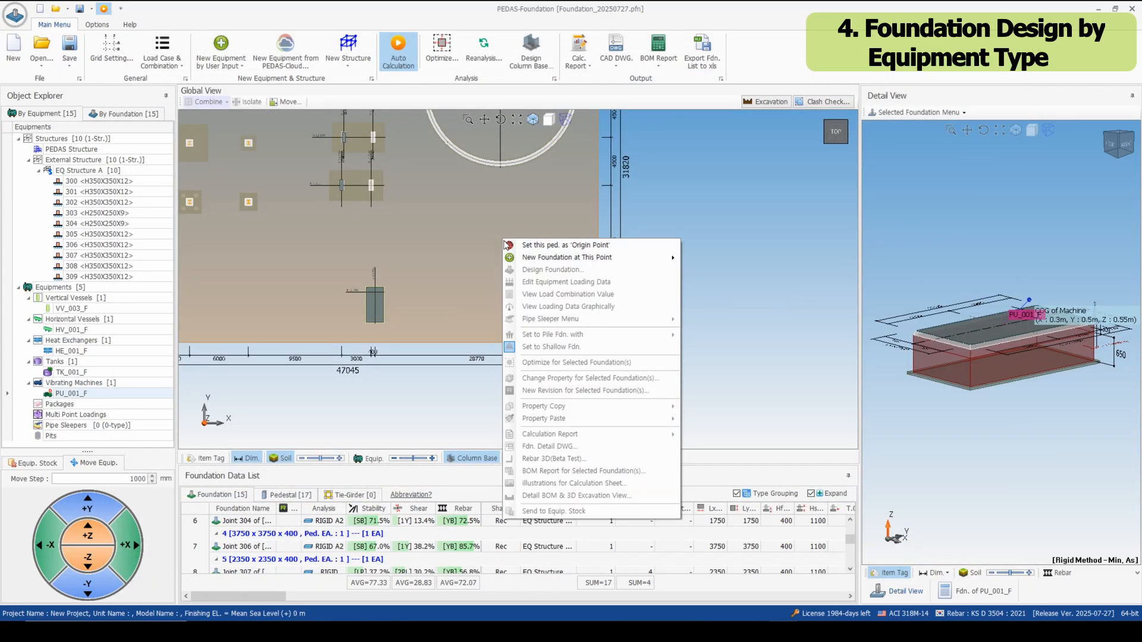
pyautogui.click(497, 251)
pyautogui.rightClick(497, 250)
pyautogui.moveTo(541, 256)
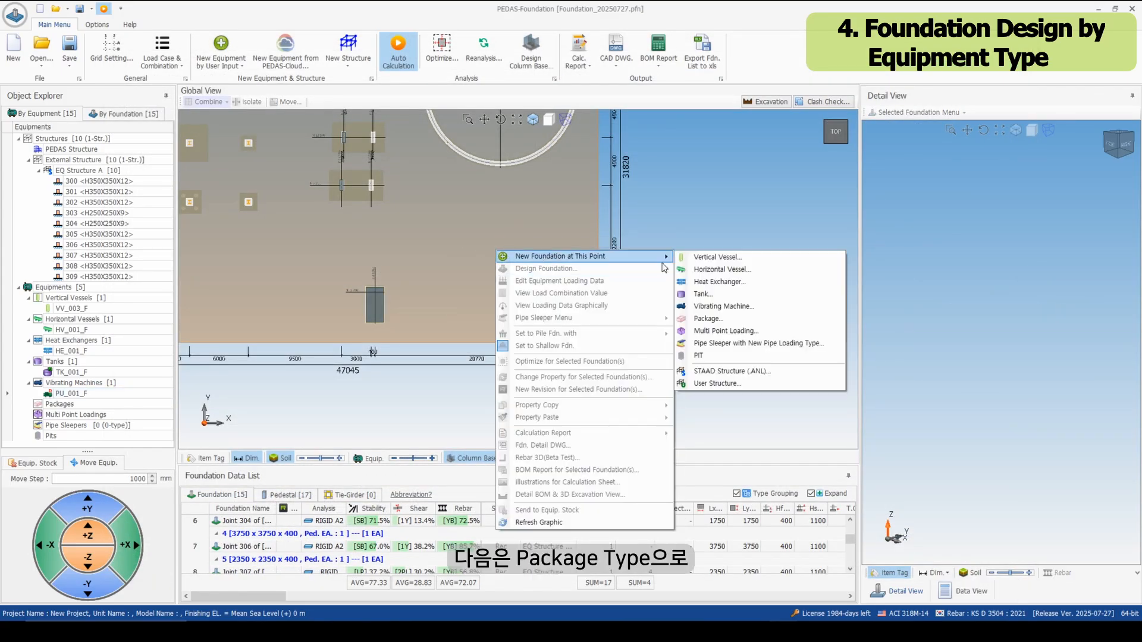
pyautogui.click(730, 322)
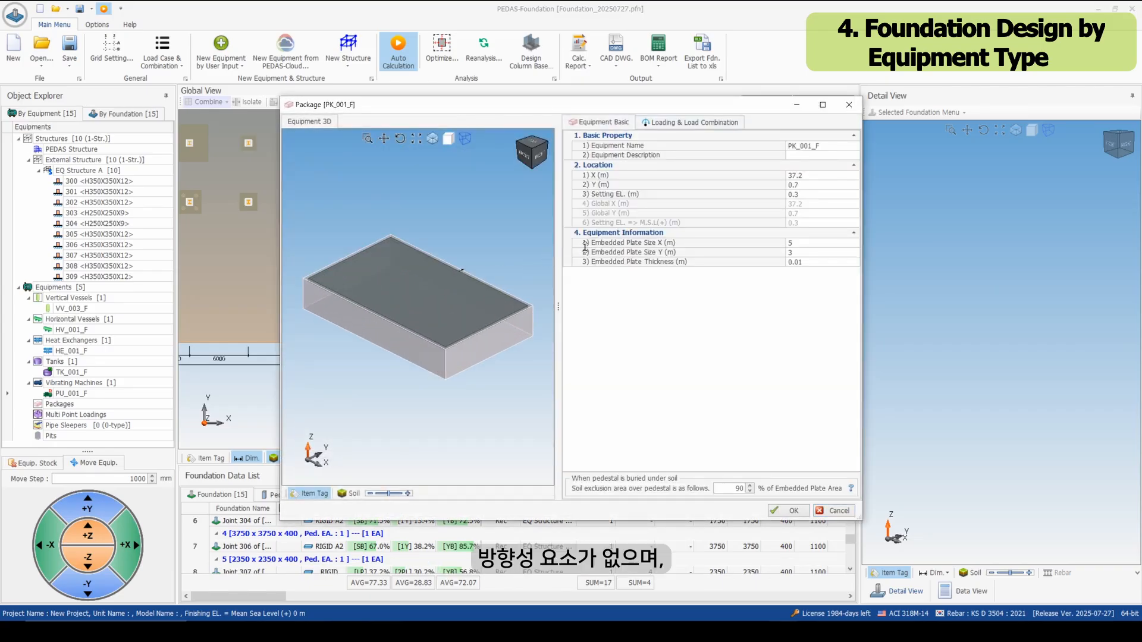
pyautogui.click(677, 125)
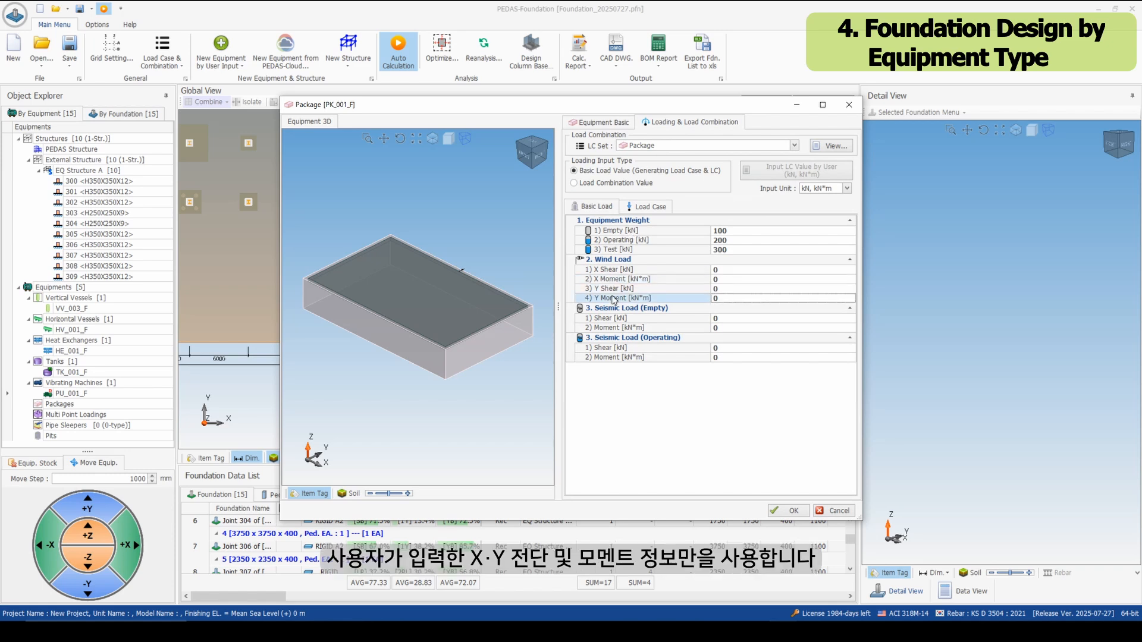
pyautogui.click(786, 511)
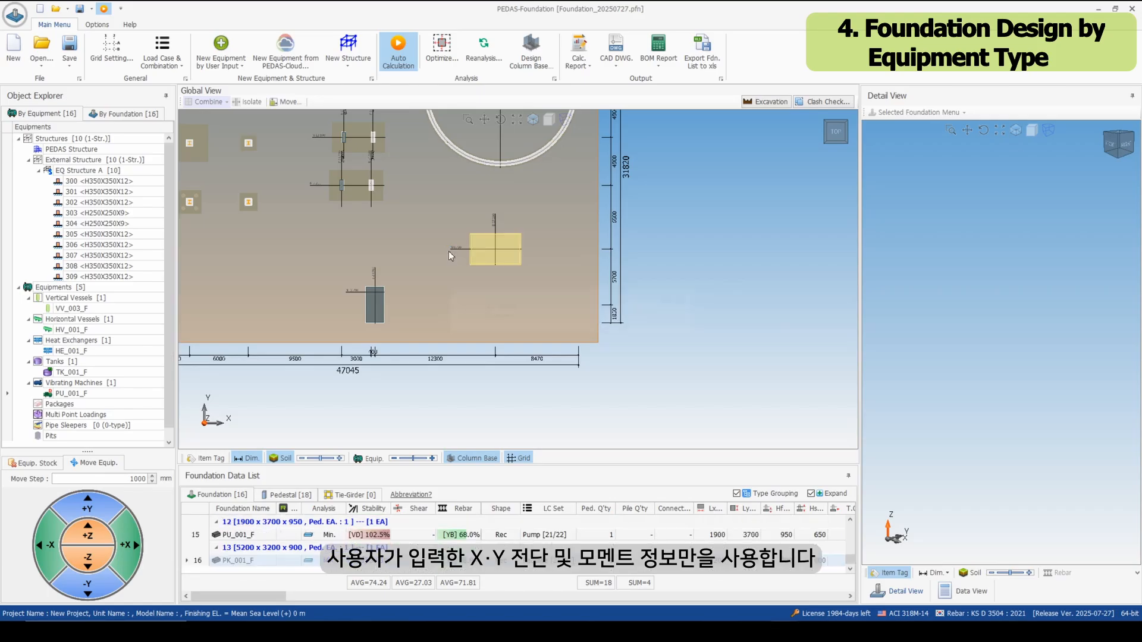
# Inspect the package foundation in 3D and open its foundation design.
pyautogui.click(843, 140)
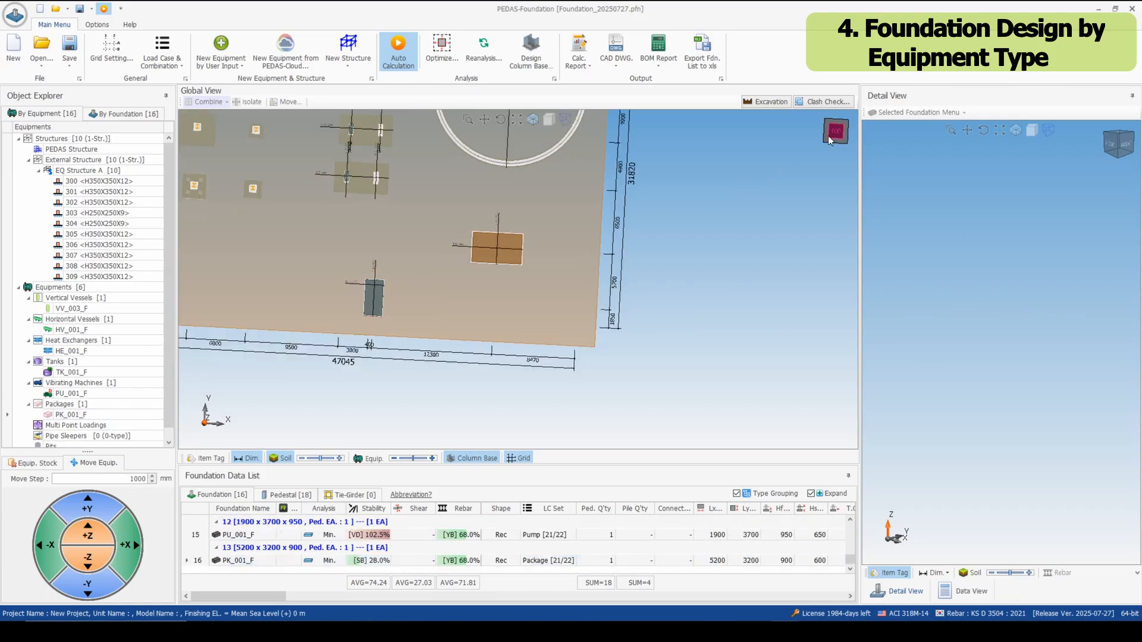
pyautogui.scroll(5, 483, 279)
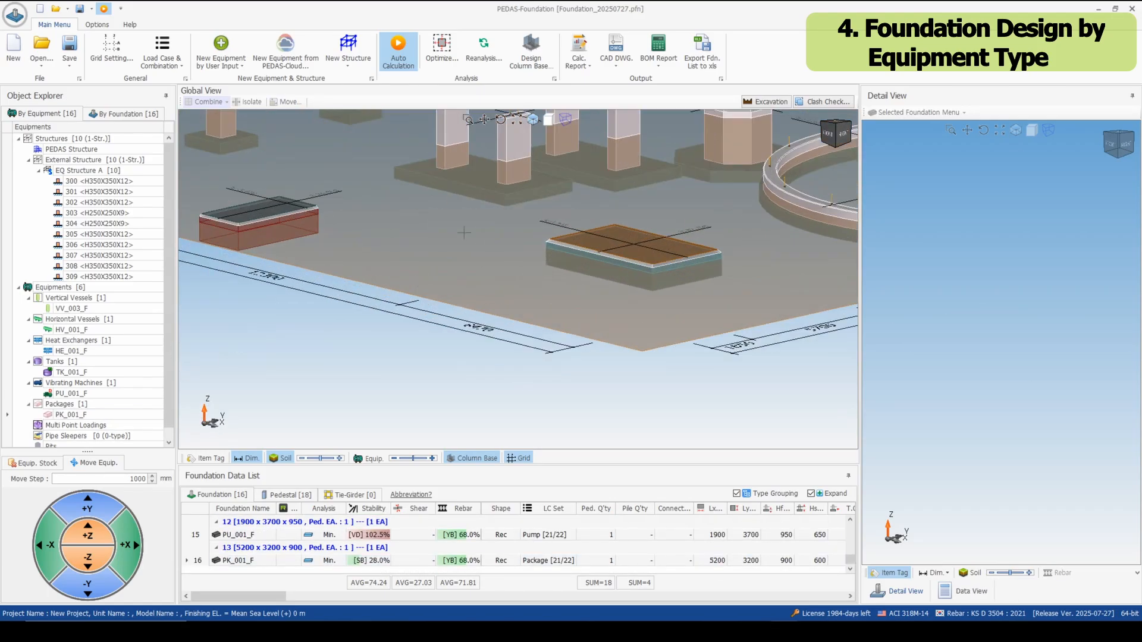
pyautogui.scroll(3, 347, 221)
pyautogui.moveTo(751, 309); pyautogui.dragTo(519, 315)
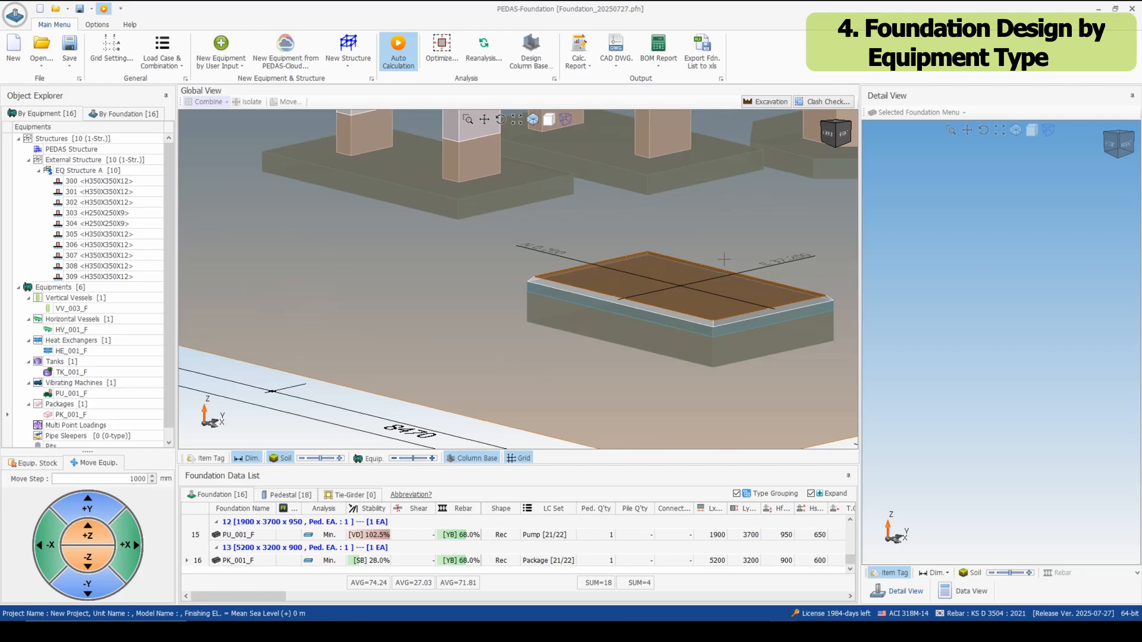
pyautogui.click(826, 142)
pyautogui.click(608, 313)
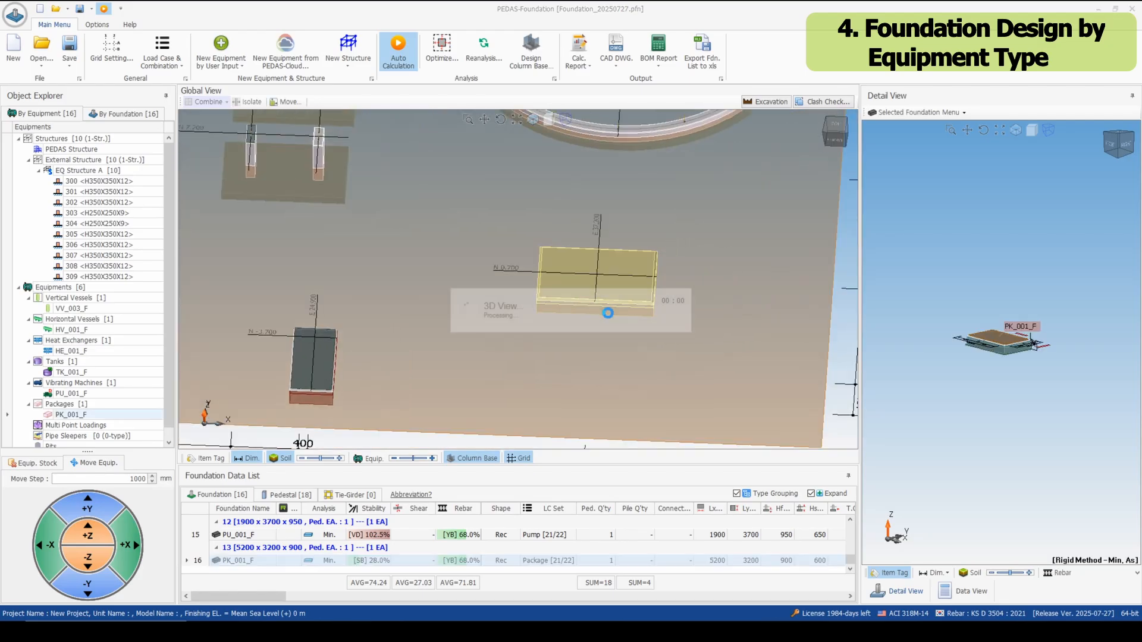
pyautogui.rightClick(607, 313)
pyautogui.click(632, 324)
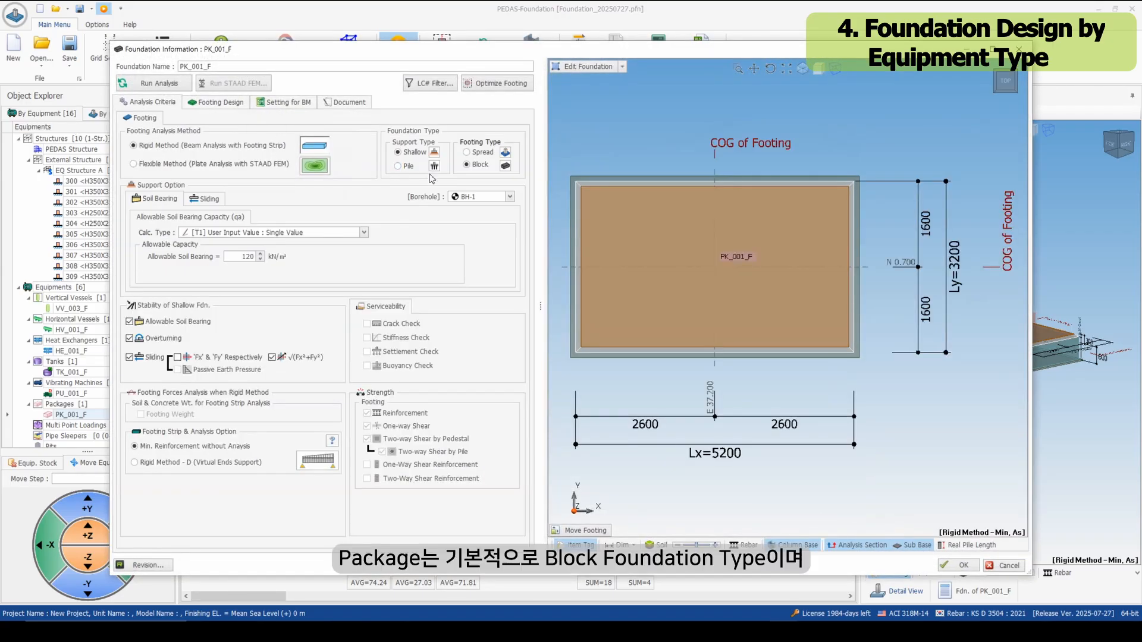
# Change the package foundation's footing type to Spread with optimization, check it in isometric view and accept the design.
pyautogui.click(482, 156)
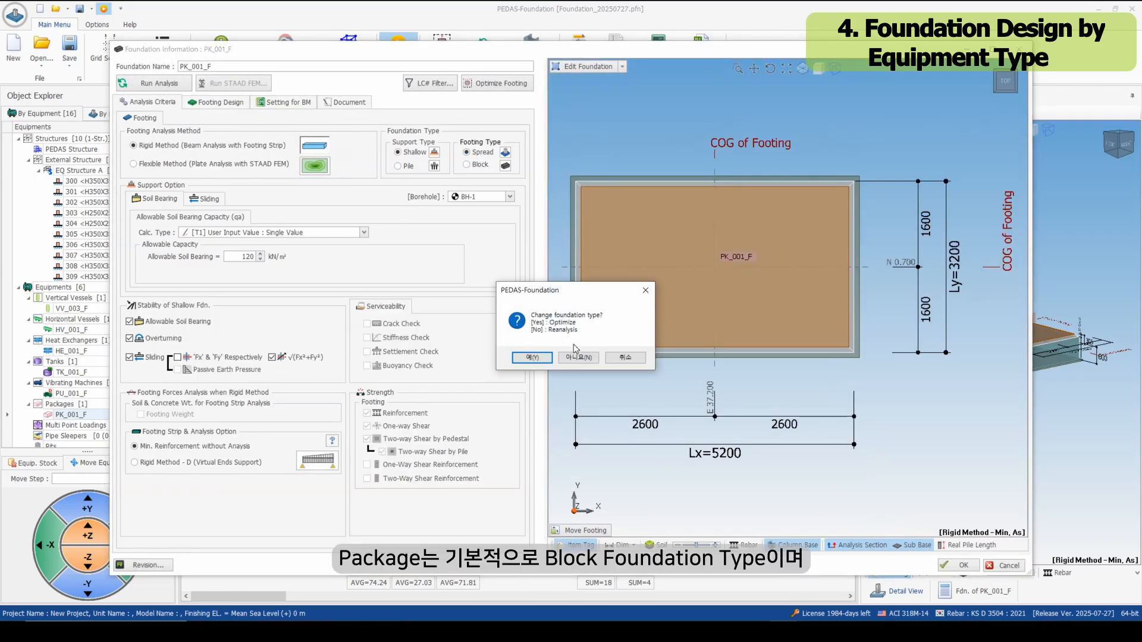
pyautogui.click(533, 358)
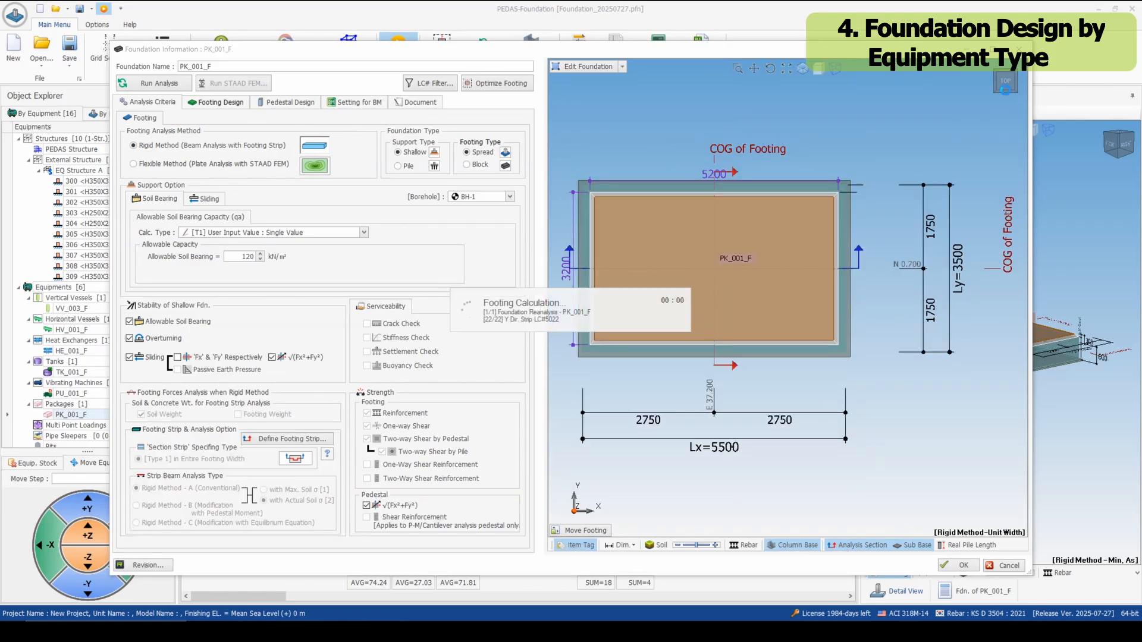
pyautogui.click(802, 69)
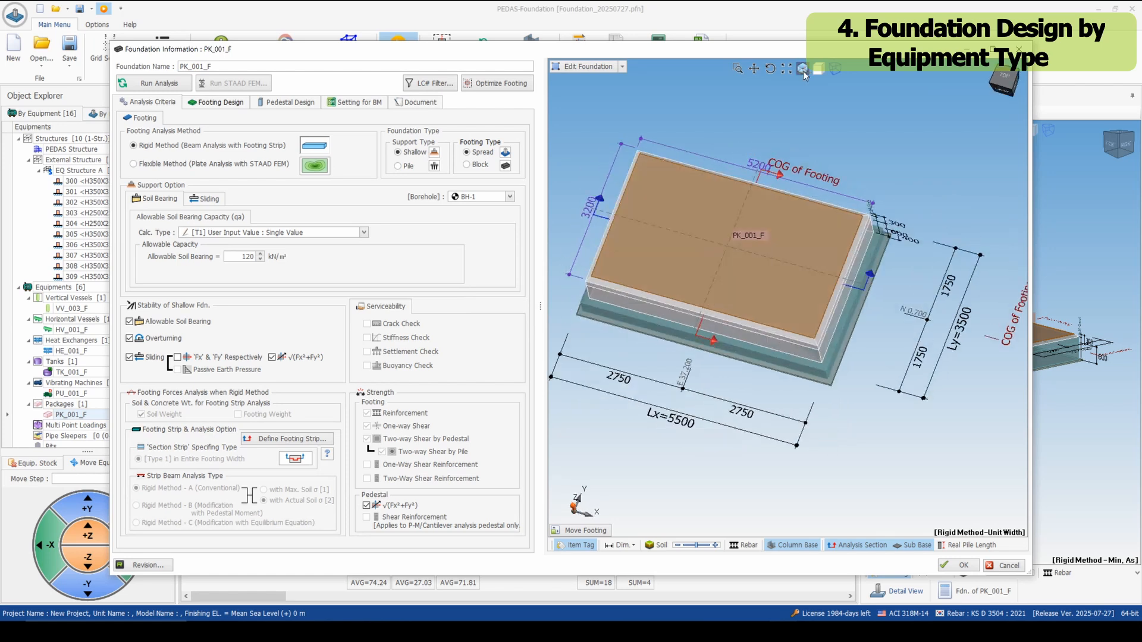
pyautogui.click(958, 566)
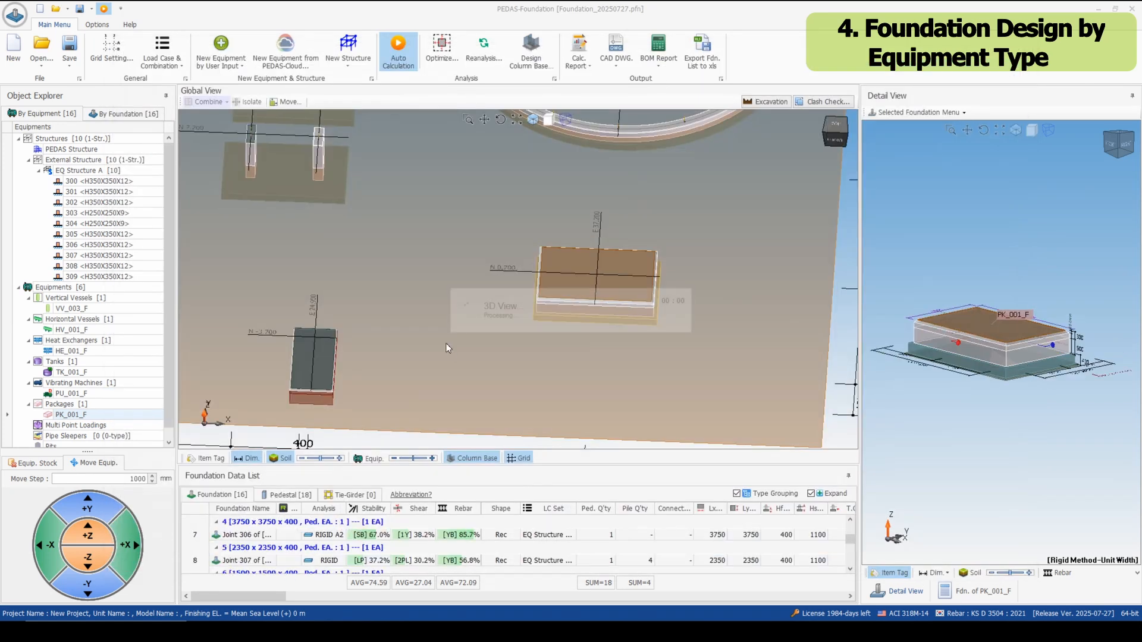
# Start a new multi point loading foundation at about X 49.8 m, Y -1.9 m, in the free area beyond the package foundation.
pyautogui.click(702, 344)
pyautogui.moveTo(683, 344); pyautogui.dragTo(278, 277)
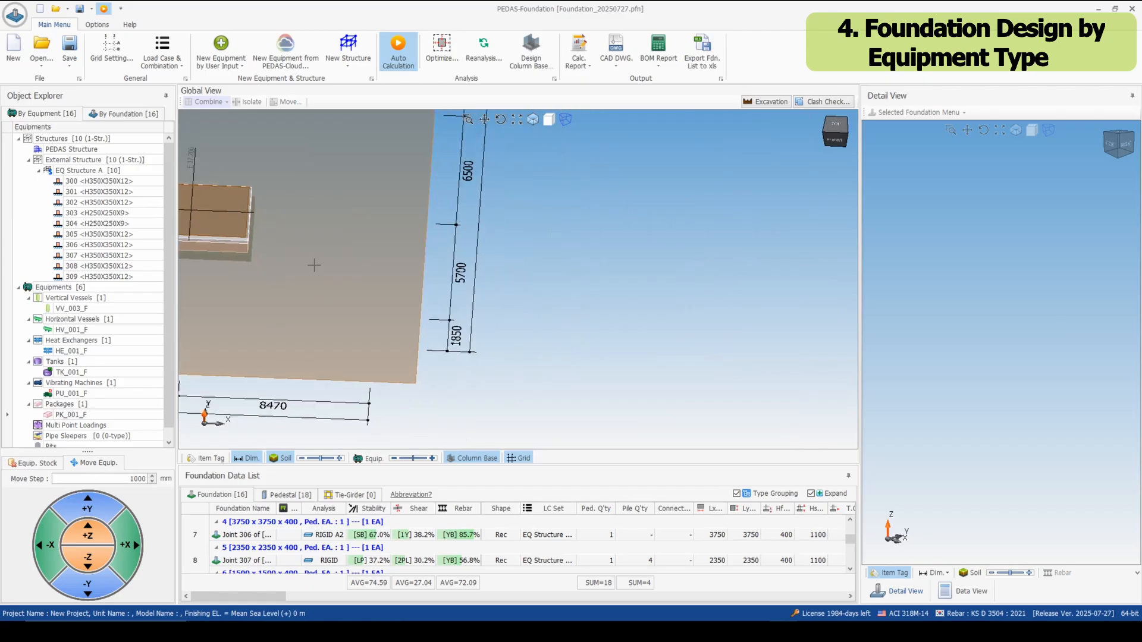
pyautogui.rightClick(473, 270)
pyautogui.moveTo(595, 276)
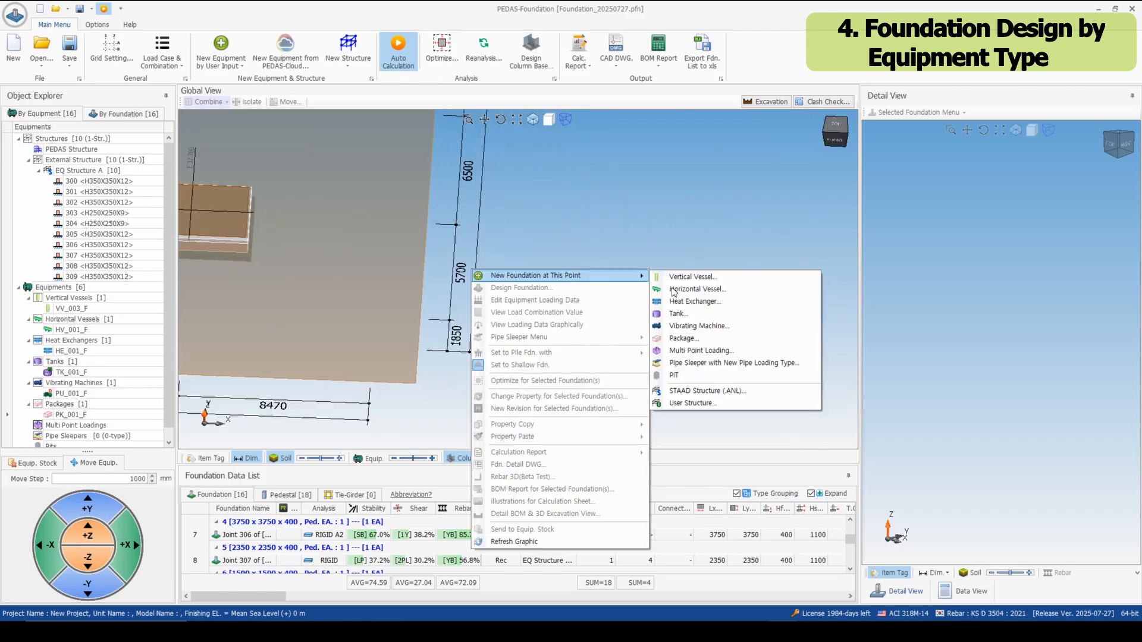
pyautogui.click(726, 355)
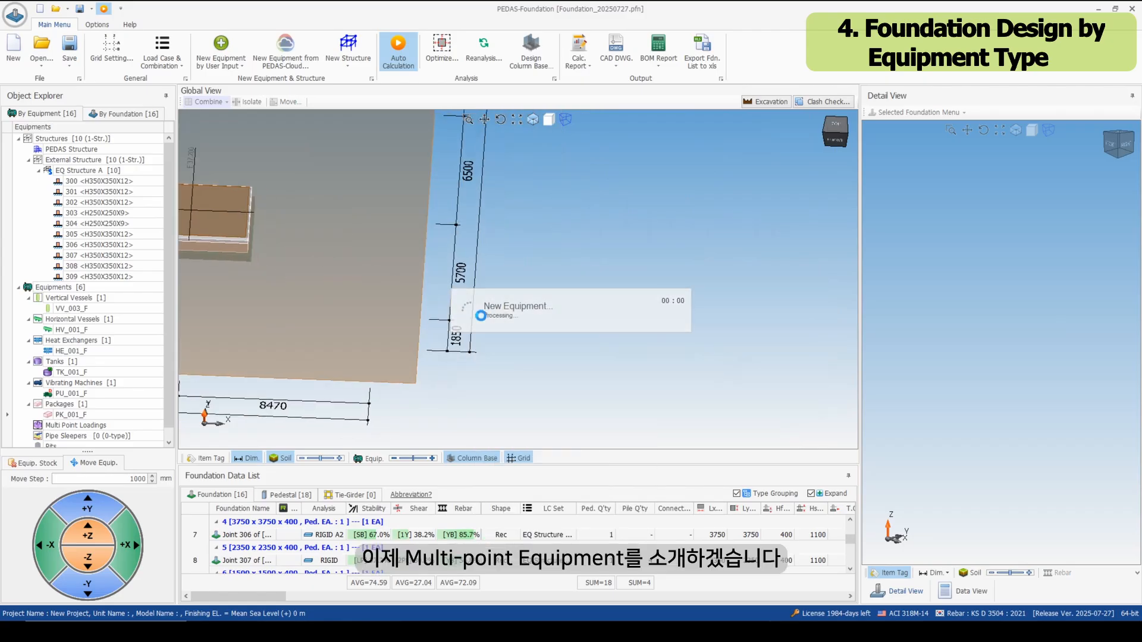
pyautogui.scroll(2, 473, 309)
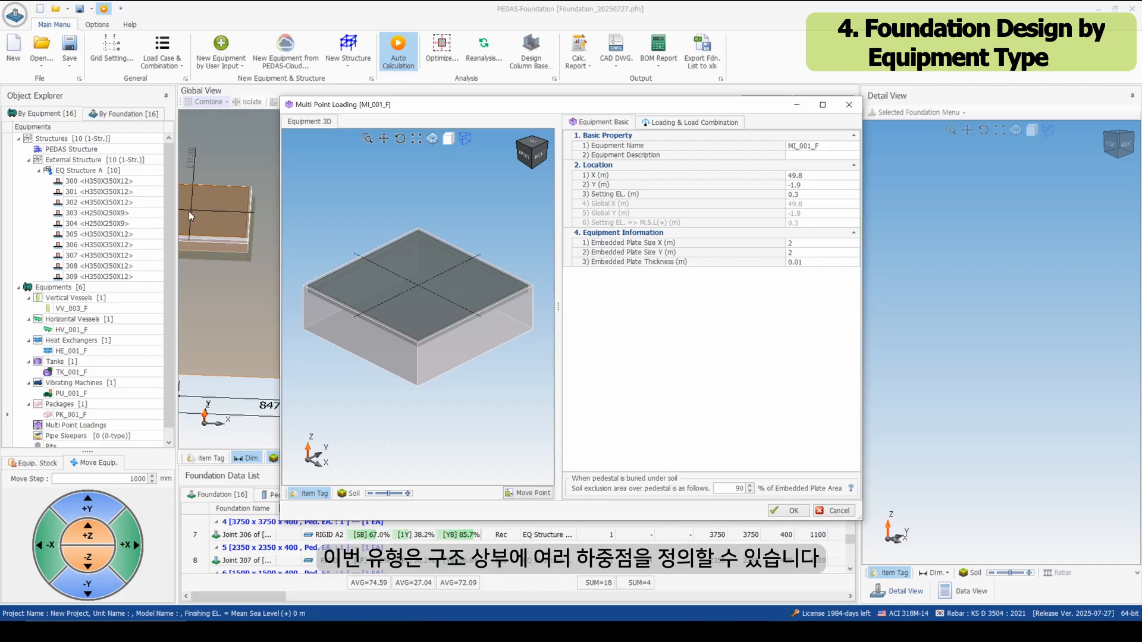
# Add three point loads to the multi point loading equipment, keeping their default offsets.
pyautogui.click(696, 123)
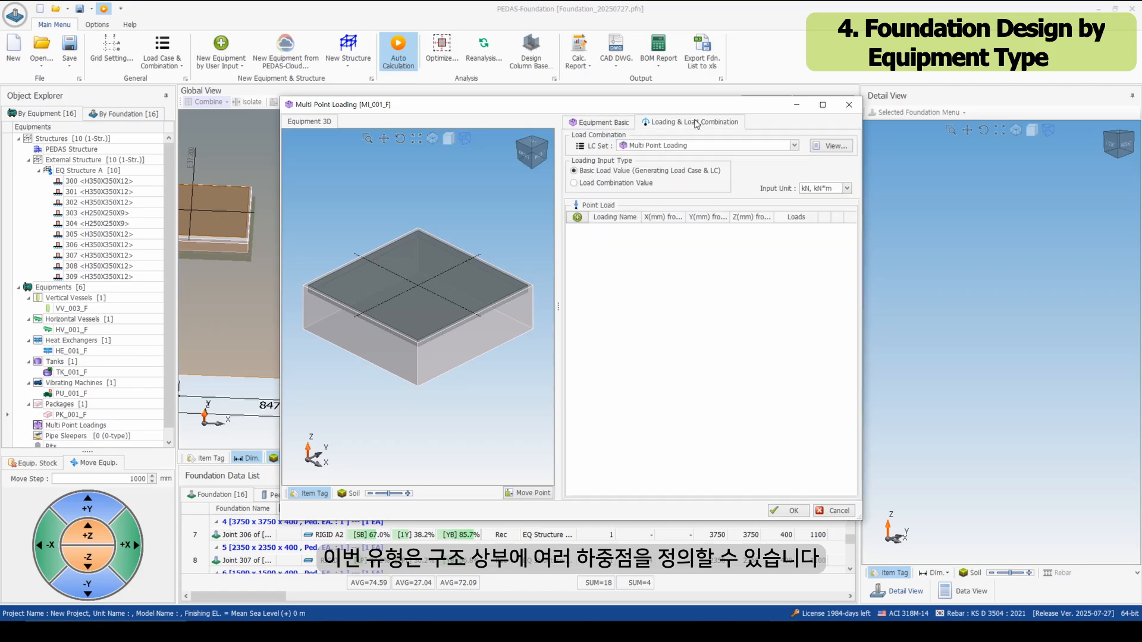
pyautogui.click(577, 218)
pyautogui.click(577, 218)
pyautogui.click(577, 218)
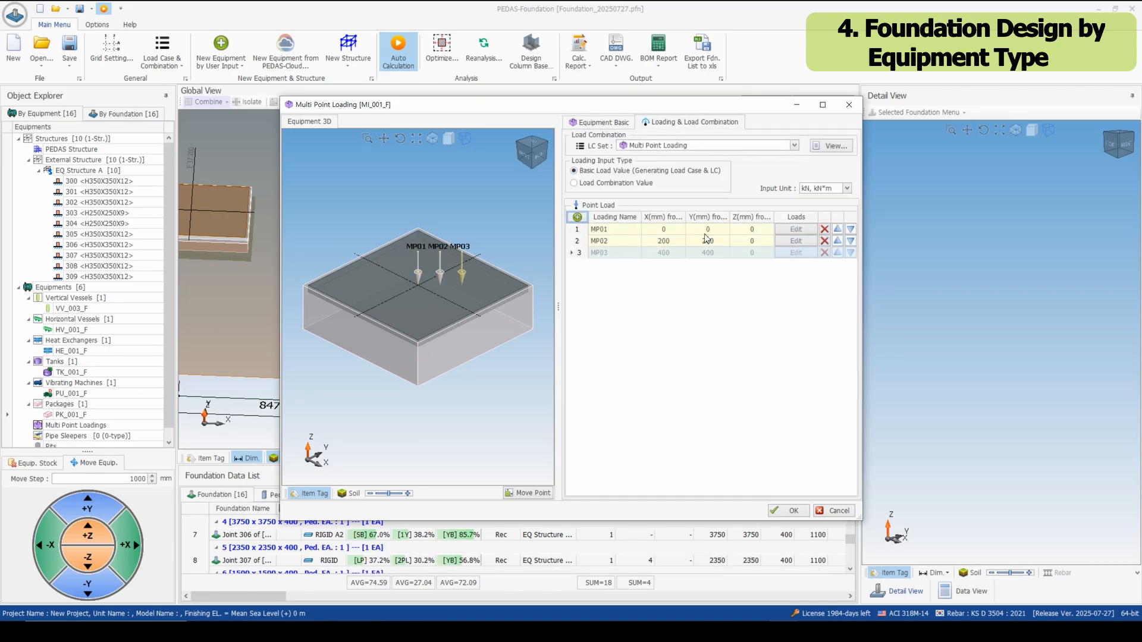
# Set the operating load of point load MP01 to 10 kN, review its load cases and accept the loading data.
pyautogui.click(794, 230)
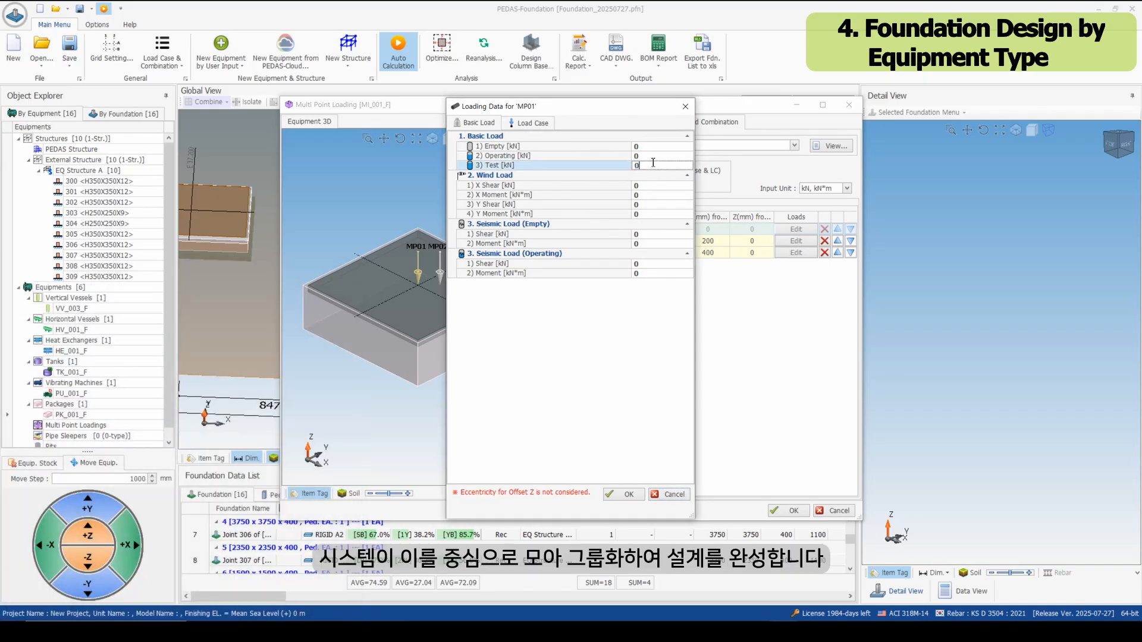
pyautogui.click(490, 157)
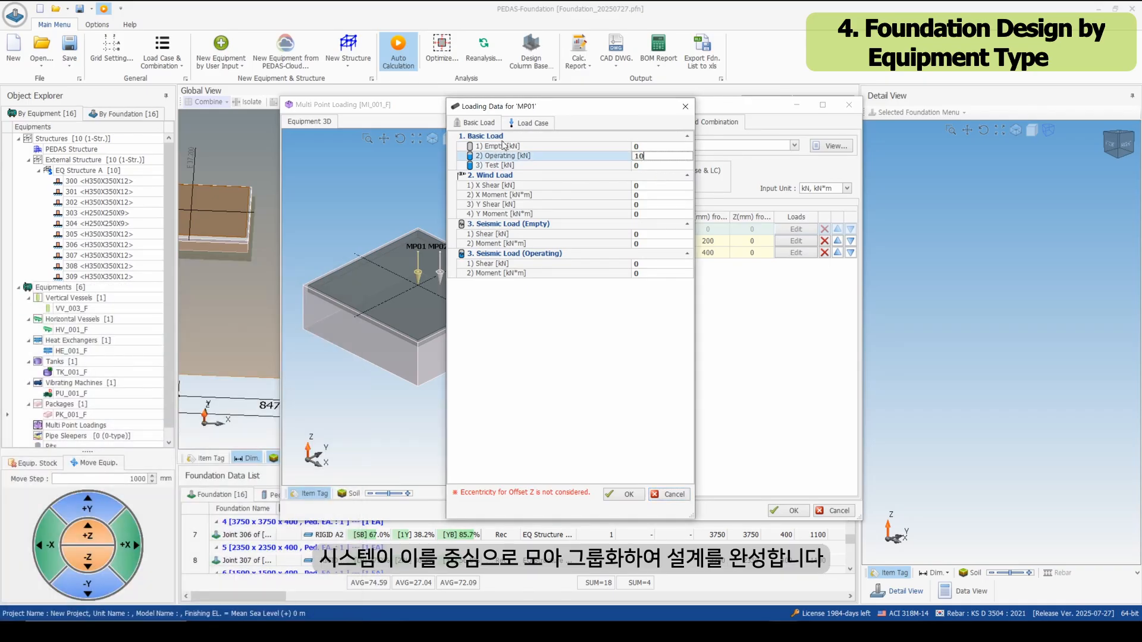
pyautogui.click(523, 123)
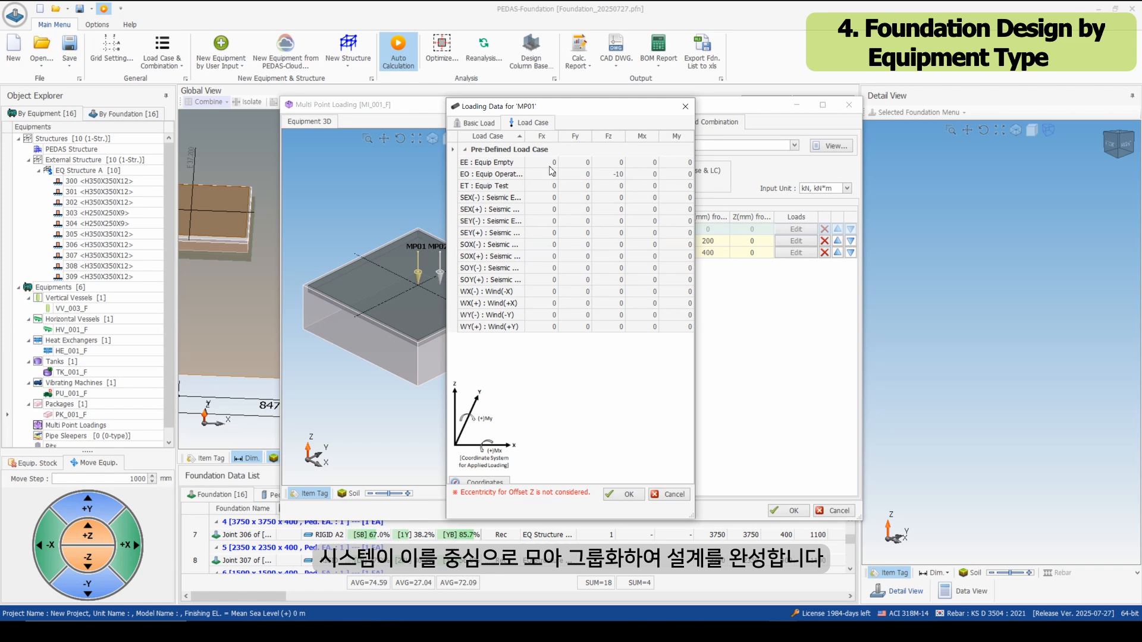
pyautogui.click(632, 495)
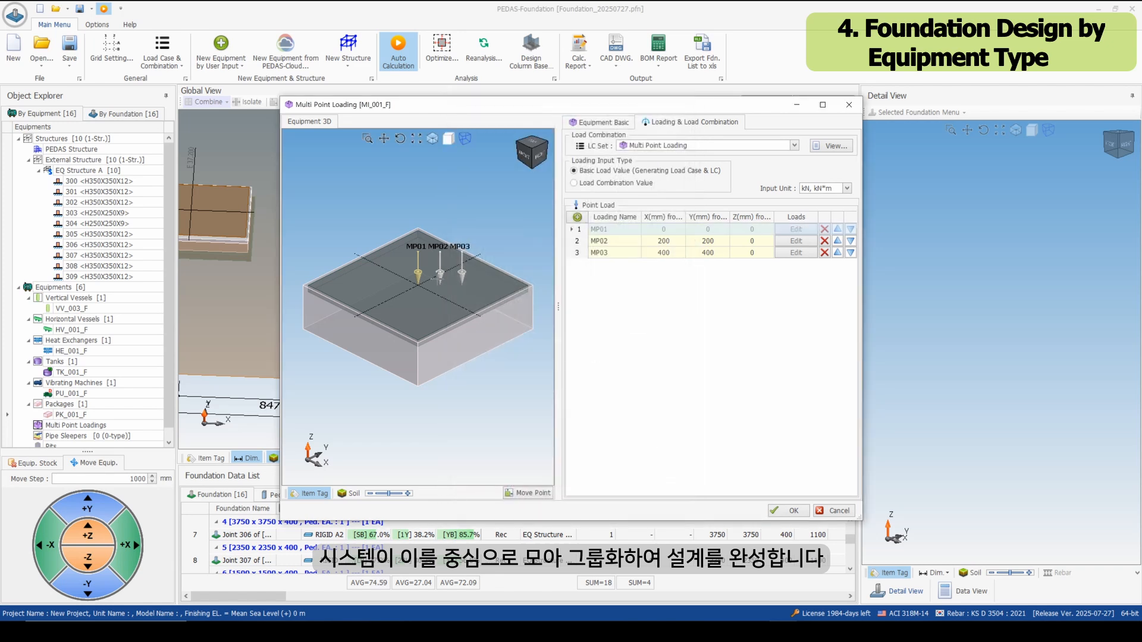
# Open and accept the loading data of point load MP02, and create the multi point loading foundation.
pyautogui.click(795, 241)
pyautogui.click(632, 496)
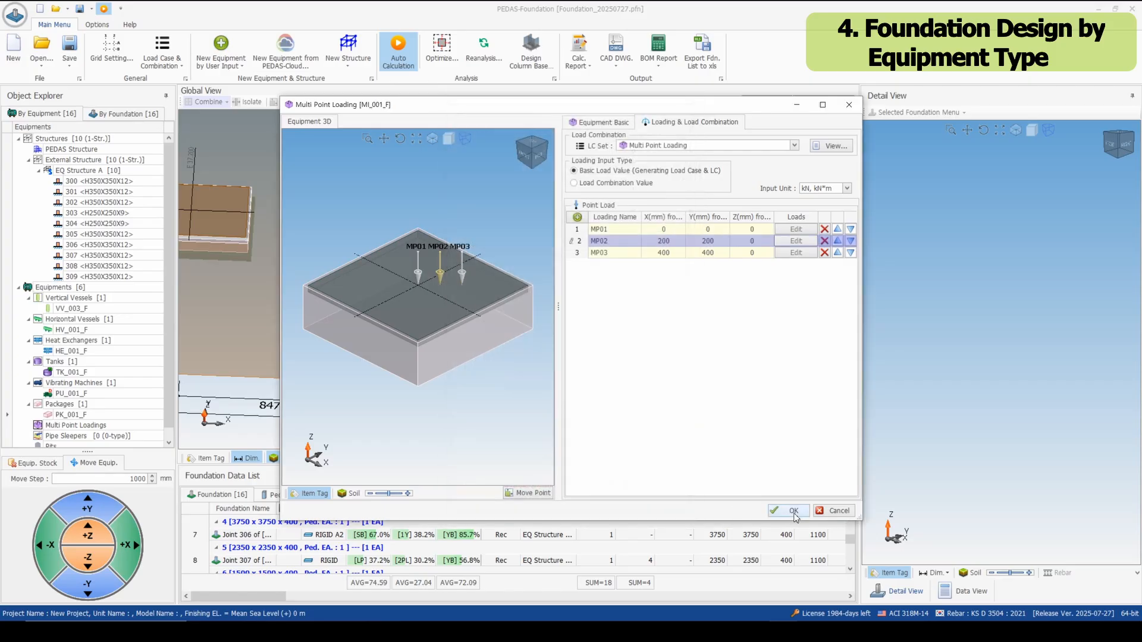
pyautogui.click(788, 511)
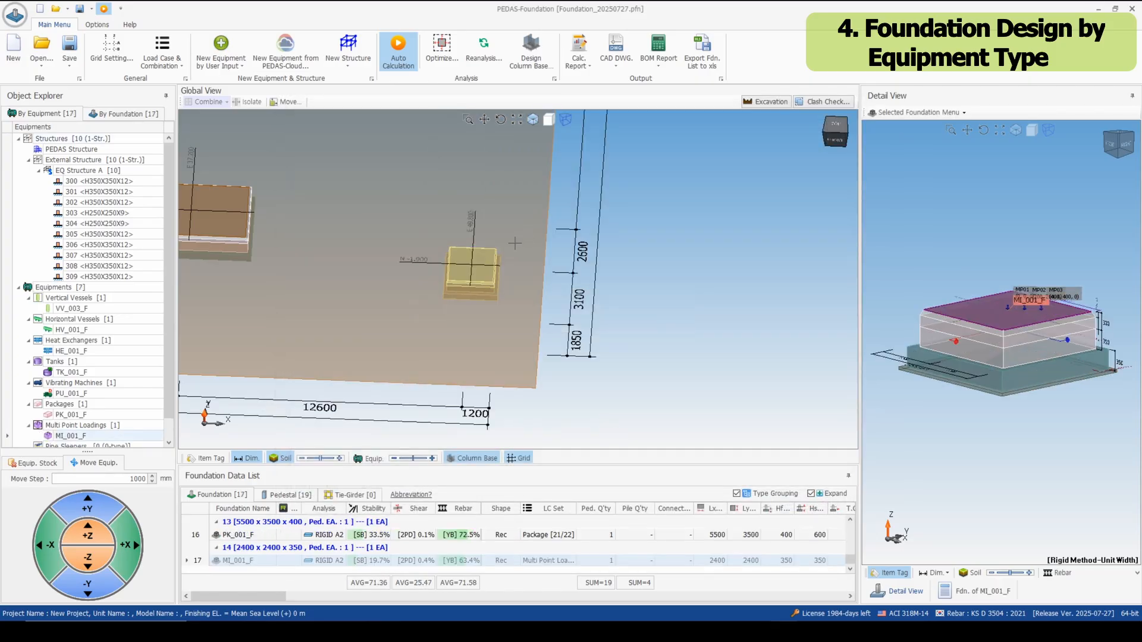
# Inspect the multi point loading foundation MI_001_F up close and from several angles, and clear its selection.
pyautogui.doubleClick(478, 260)
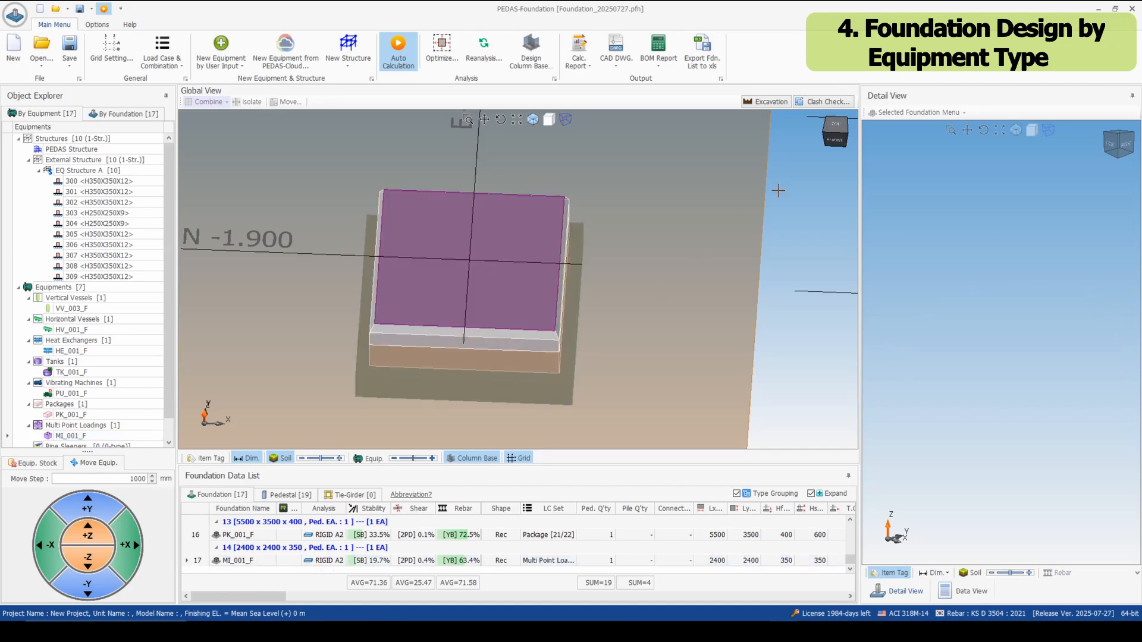
pyautogui.click(473, 307)
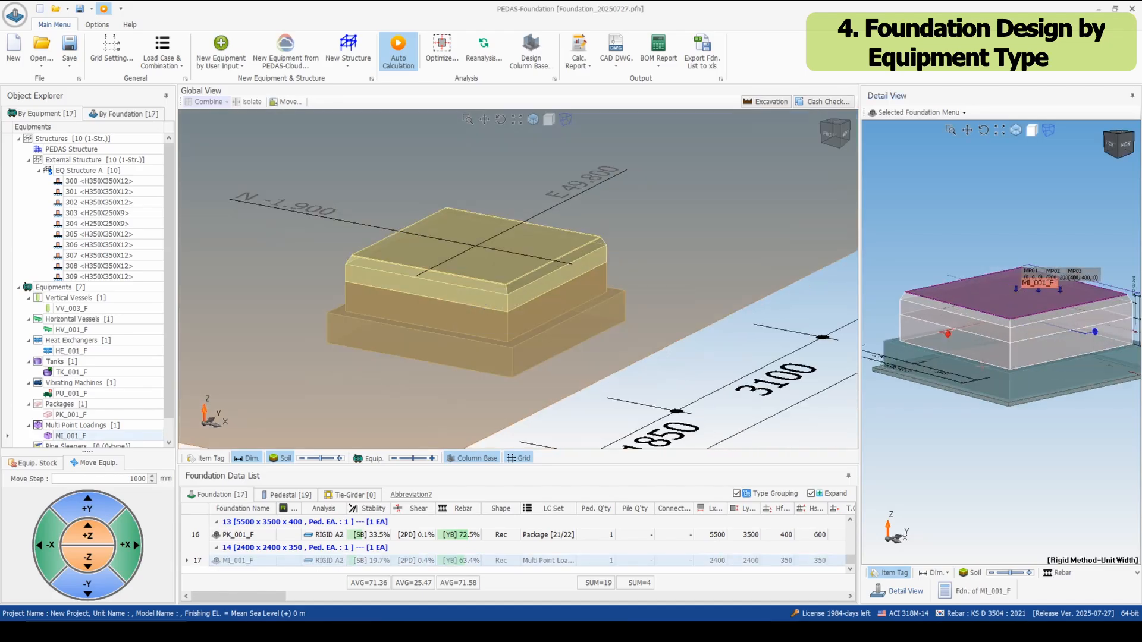
pyautogui.scroll(-1, 1038, 292)
pyautogui.scroll(-3, 716, 337)
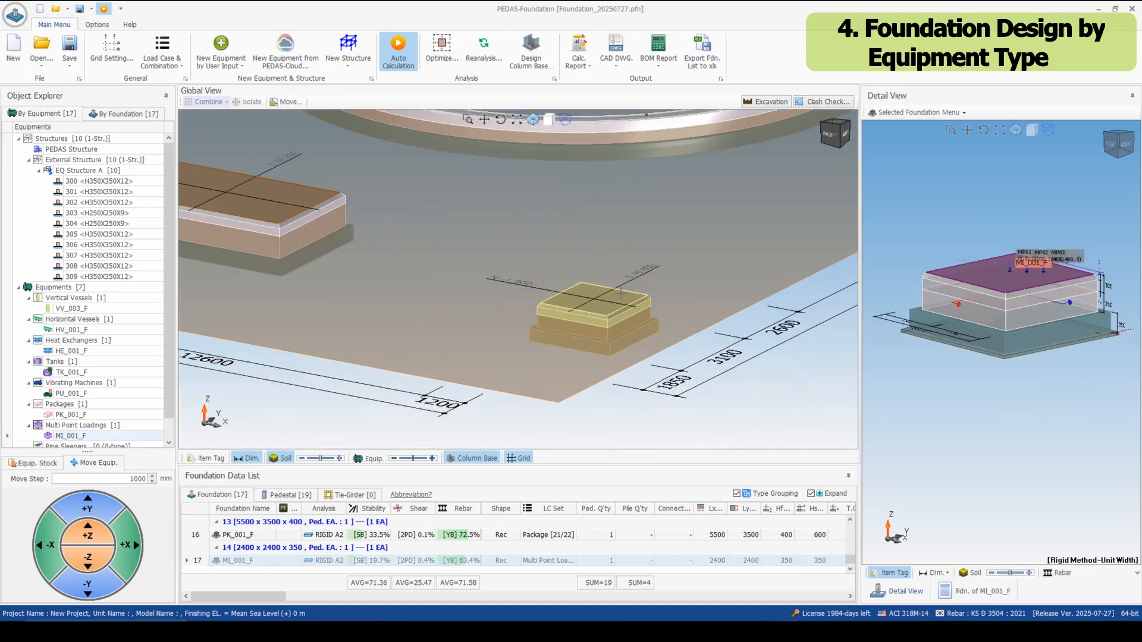
pyautogui.moveTo(648, 365); pyautogui.dragTo(800, 161)
pyautogui.moveTo(571, 143); pyautogui.dragTo(653, 191)
pyautogui.press('Escape')
pyautogui.scroll(-5, 653, 190)
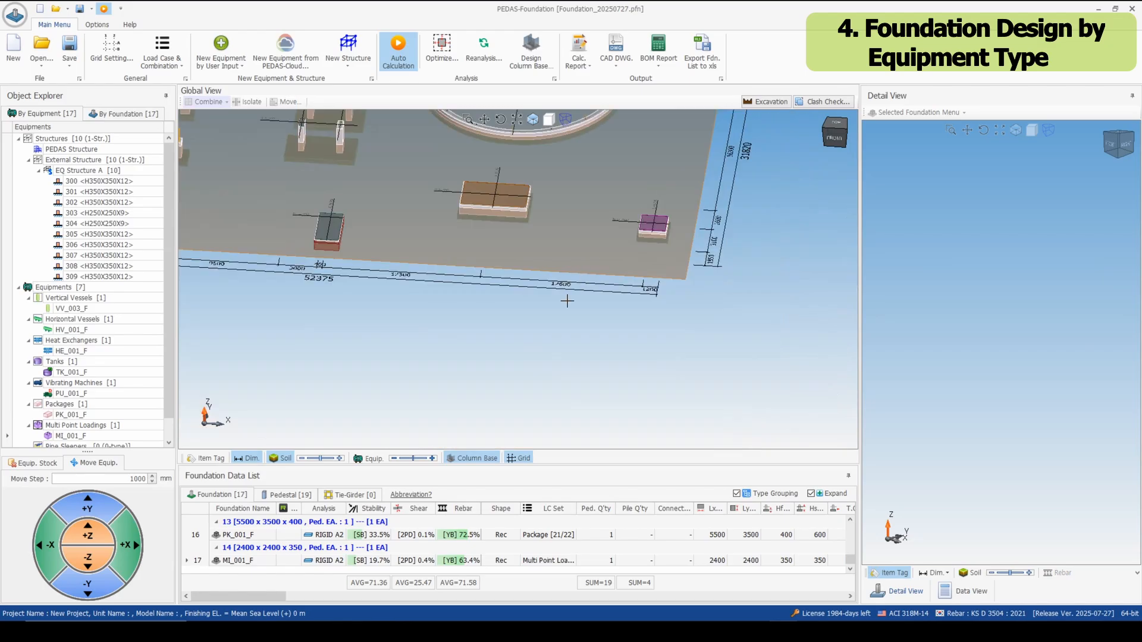
# Start a new pipe sleeper foundation with a new pipe loading type on the empty ground beyond the multi point loading foundation.
pyautogui.moveTo(571, 267); pyautogui.dragTo(449, 349)
pyautogui.rightClick(457, 302)
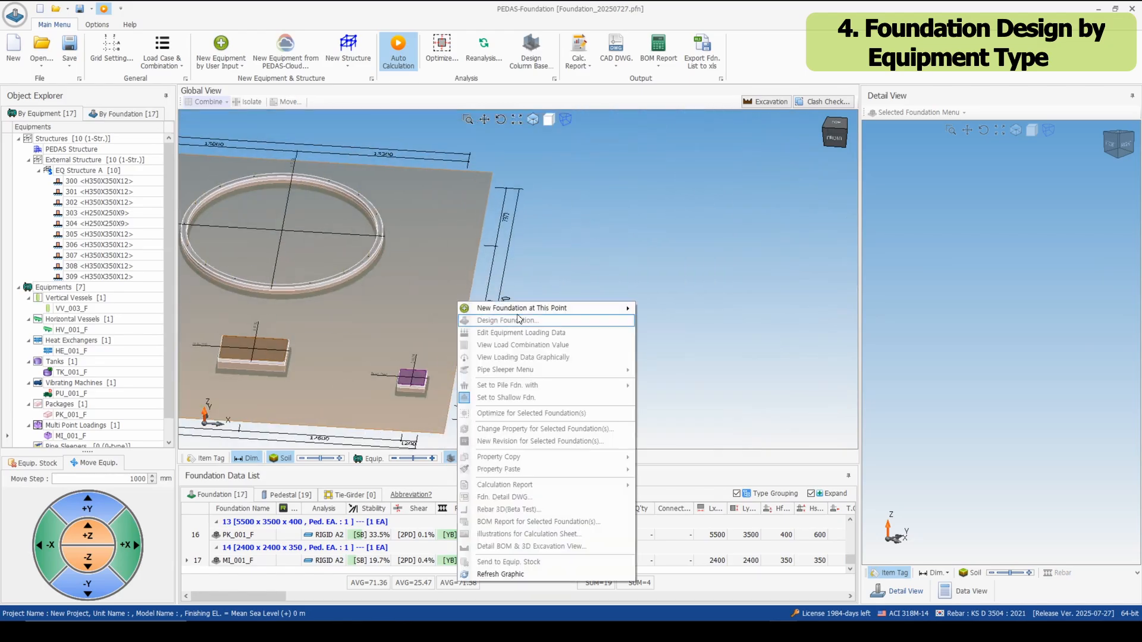
pyautogui.moveTo(531, 313)
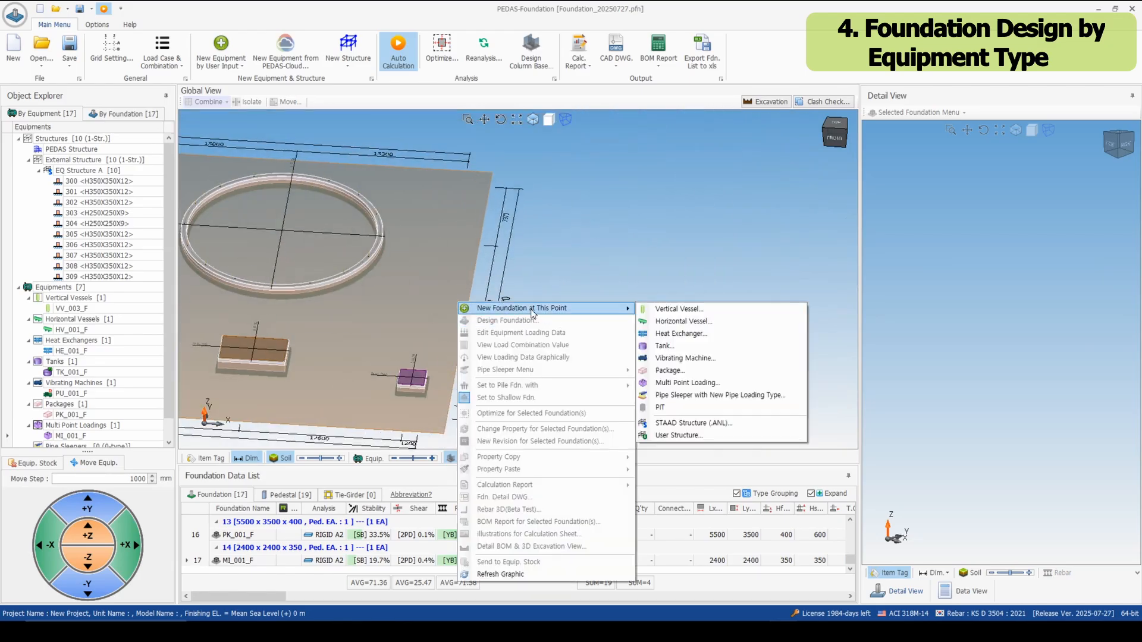
pyautogui.click(735, 396)
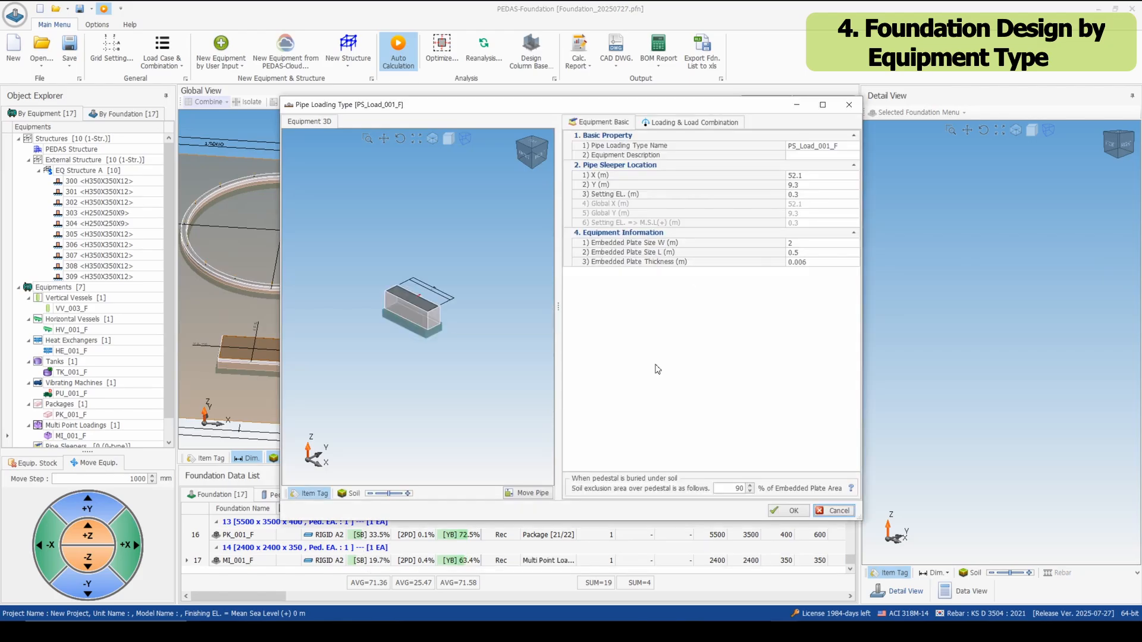
pyautogui.click(527, 158)
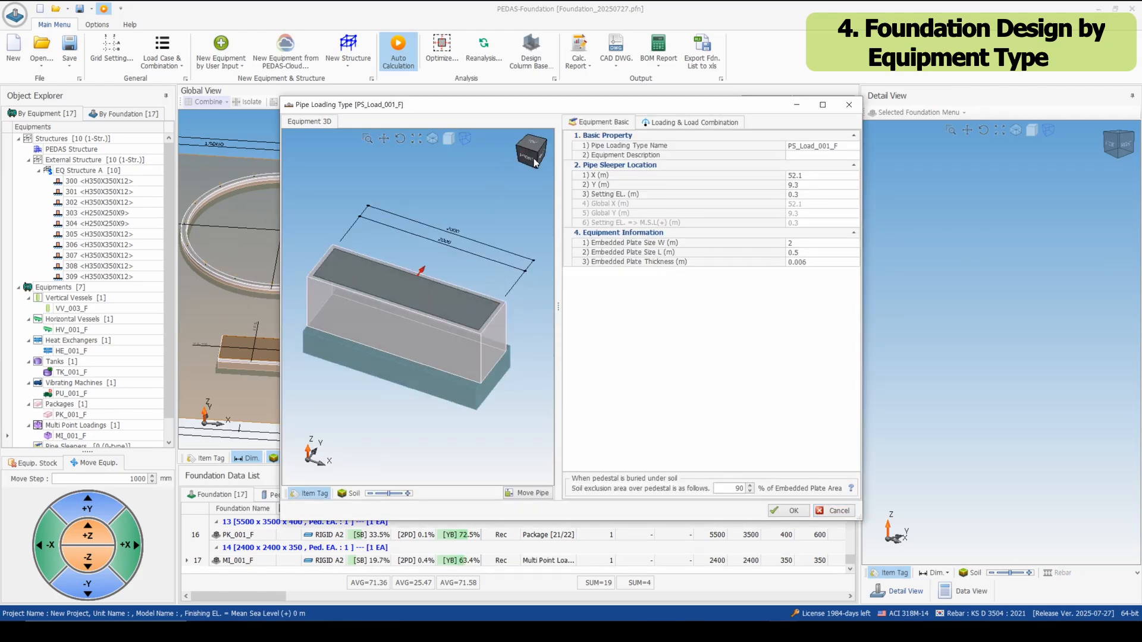
# Add three pipe loads and two point loads to the new pipe loading type.
pyautogui.click(675, 123)
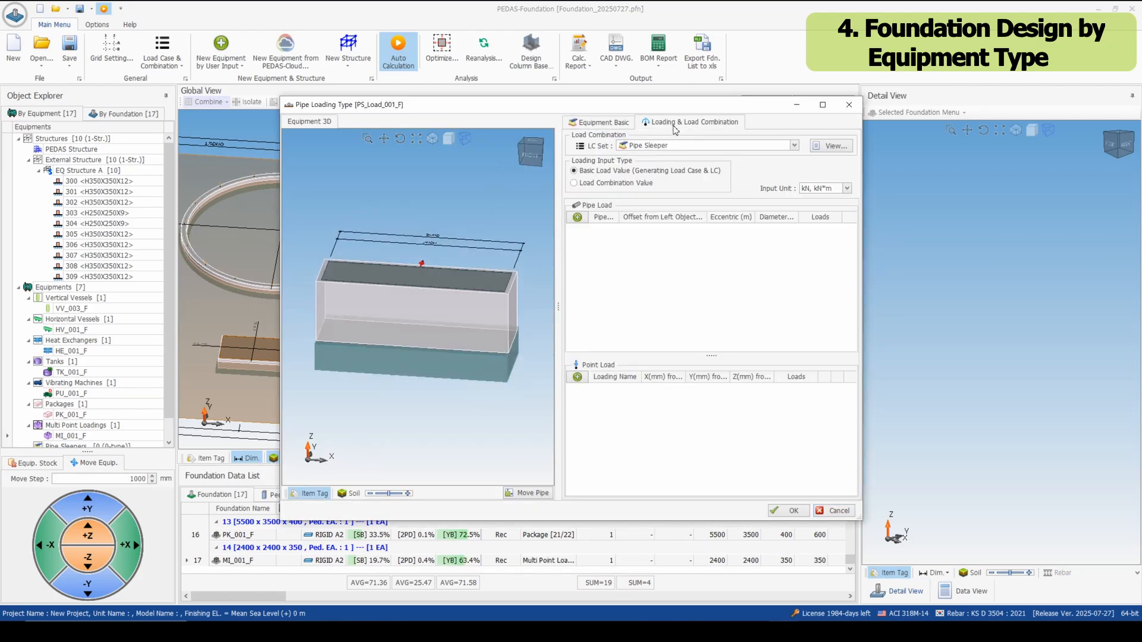
pyautogui.click(577, 218)
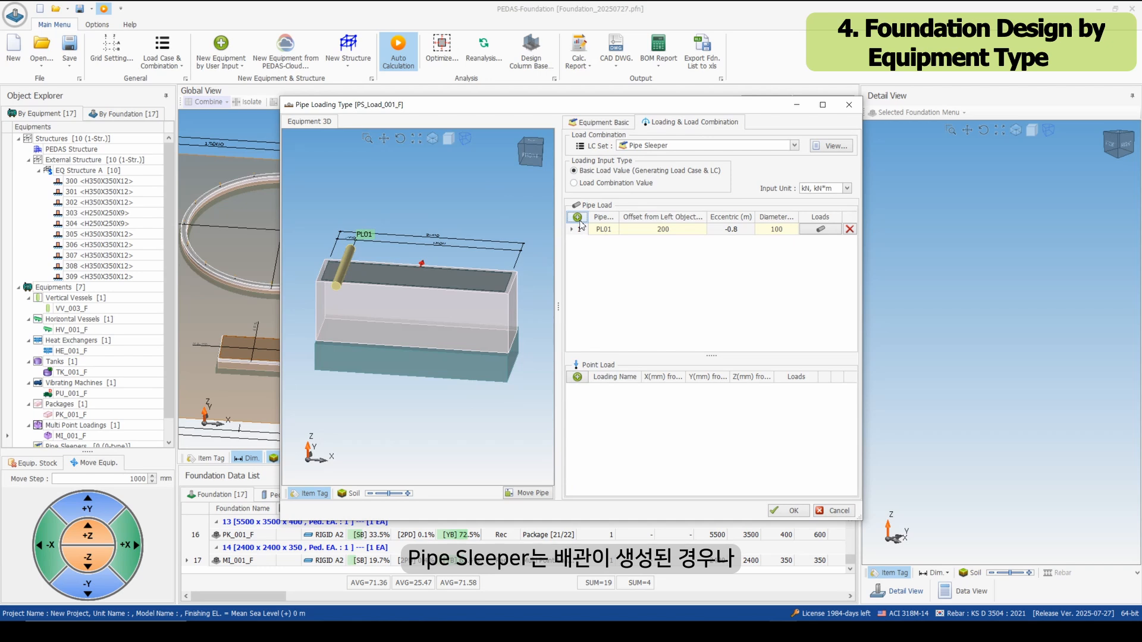
pyautogui.click(577, 218)
pyautogui.click(578, 217)
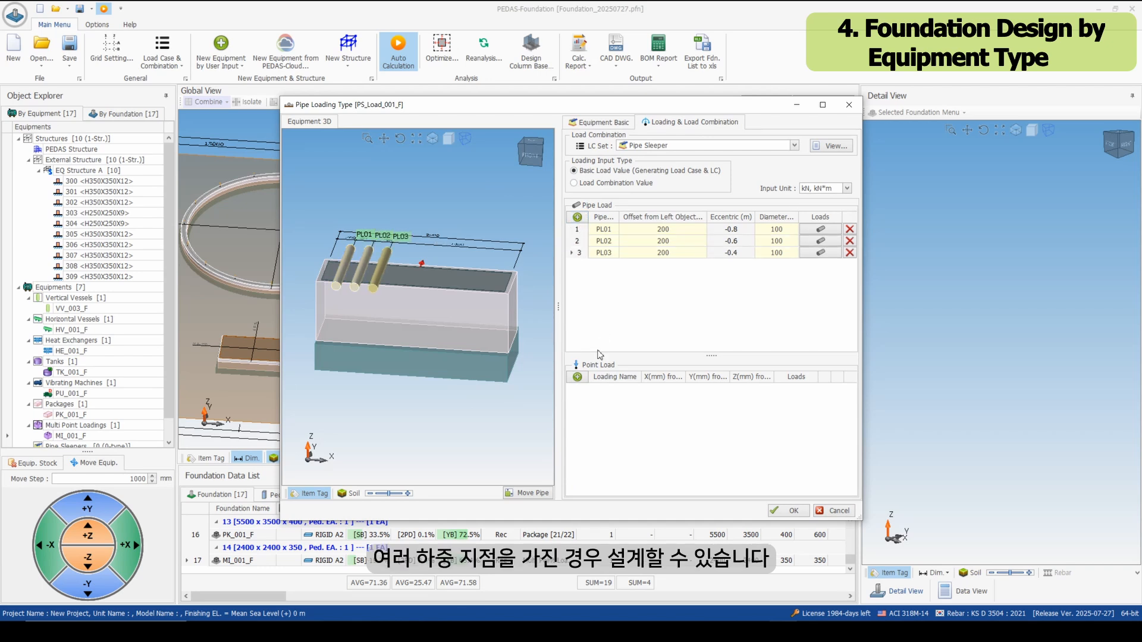
pyautogui.click(577, 377)
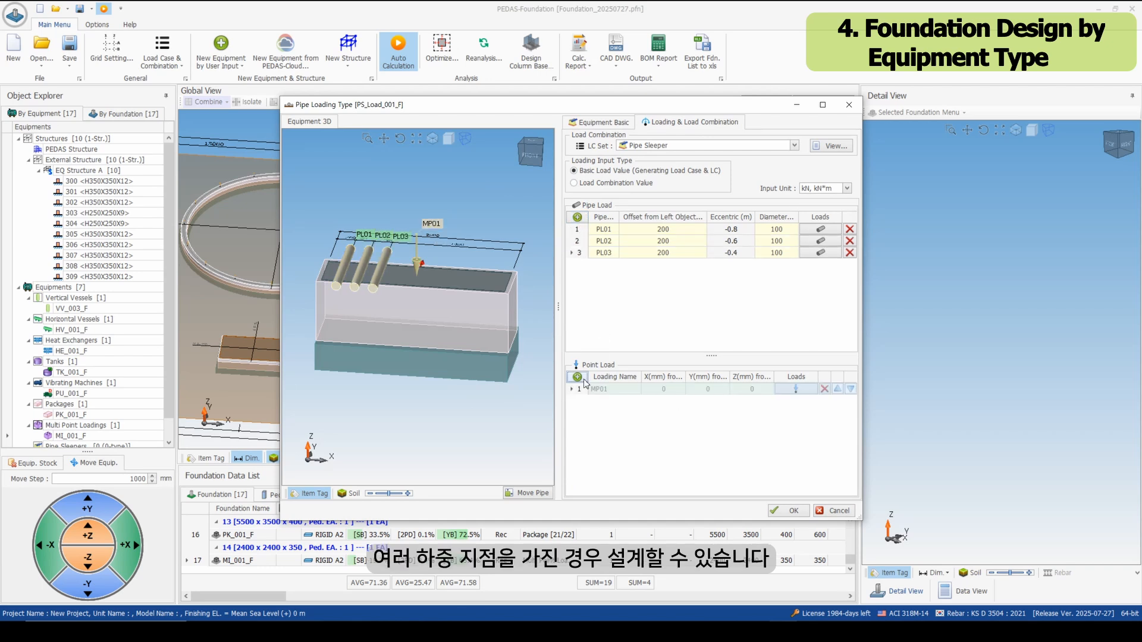
pyautogui.click(577, 377)
# Give pipe load PL01 an operating load of 10 kN and an anchor force Fz of 10 kN, and create the pipe sleeper.
pyautogui.click(818, 229)
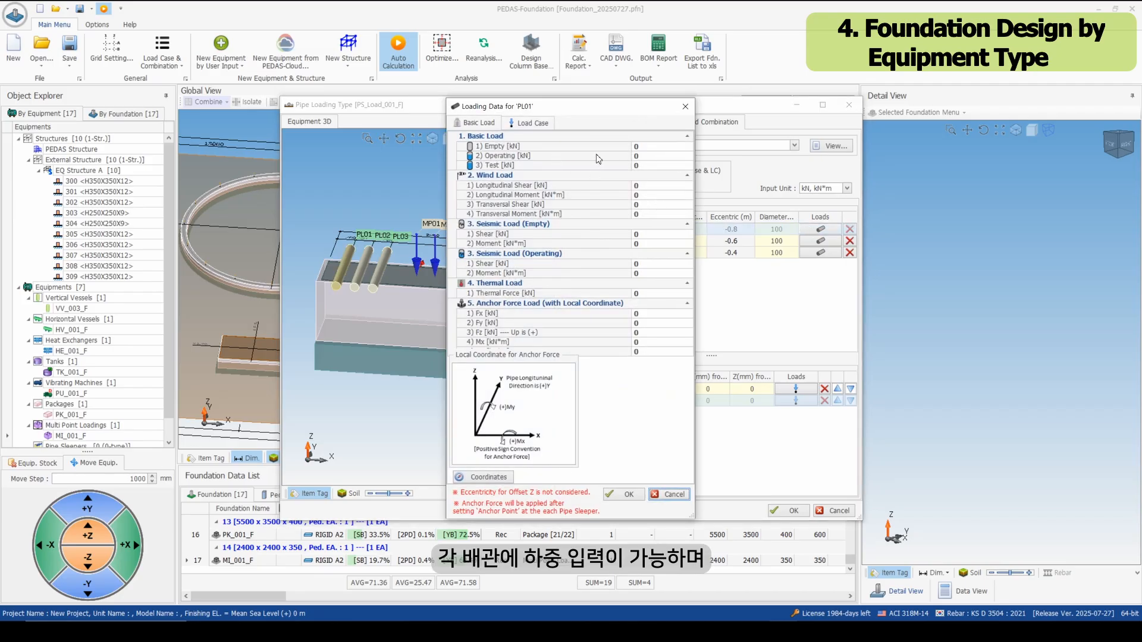
pyautogui.click(651, 156)
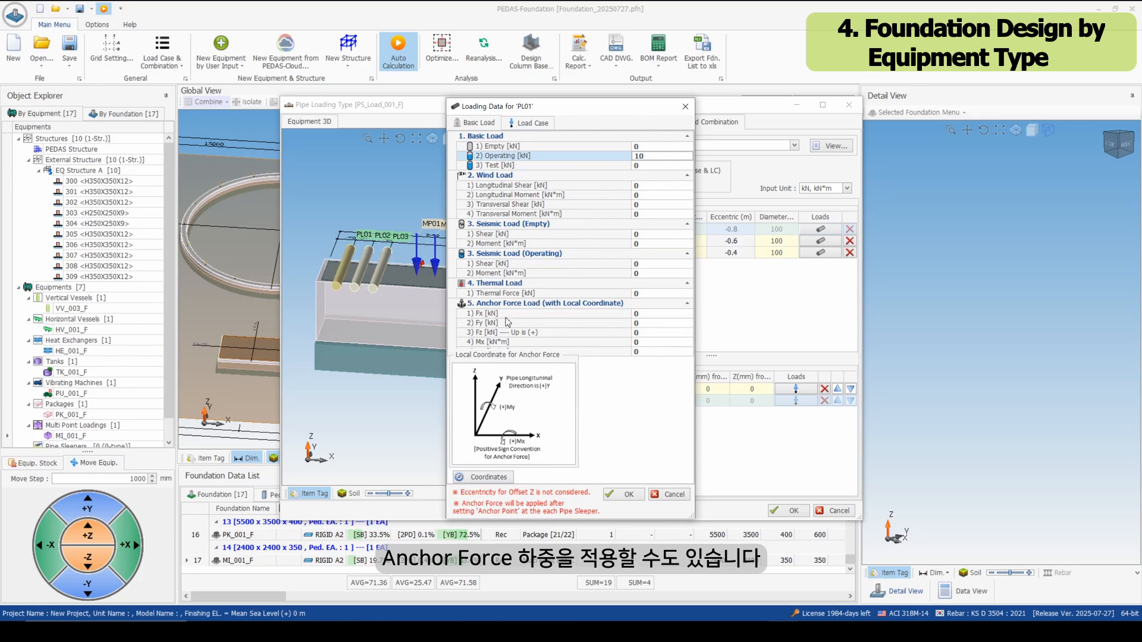
pyautogui.click(523, 334)
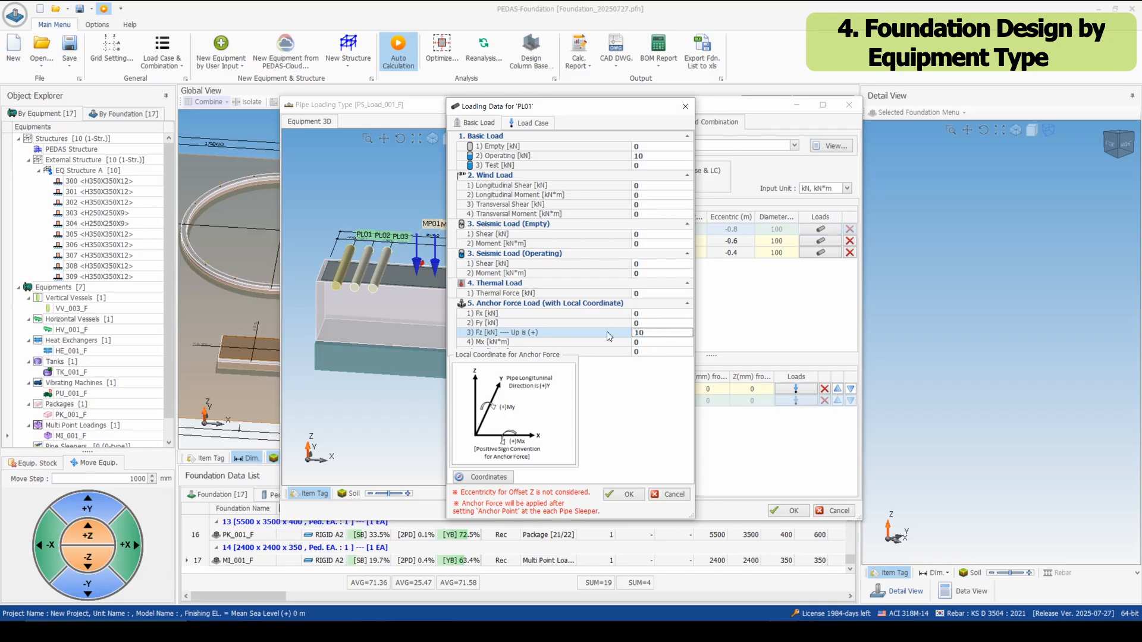
pyautogui.click(629, 495)
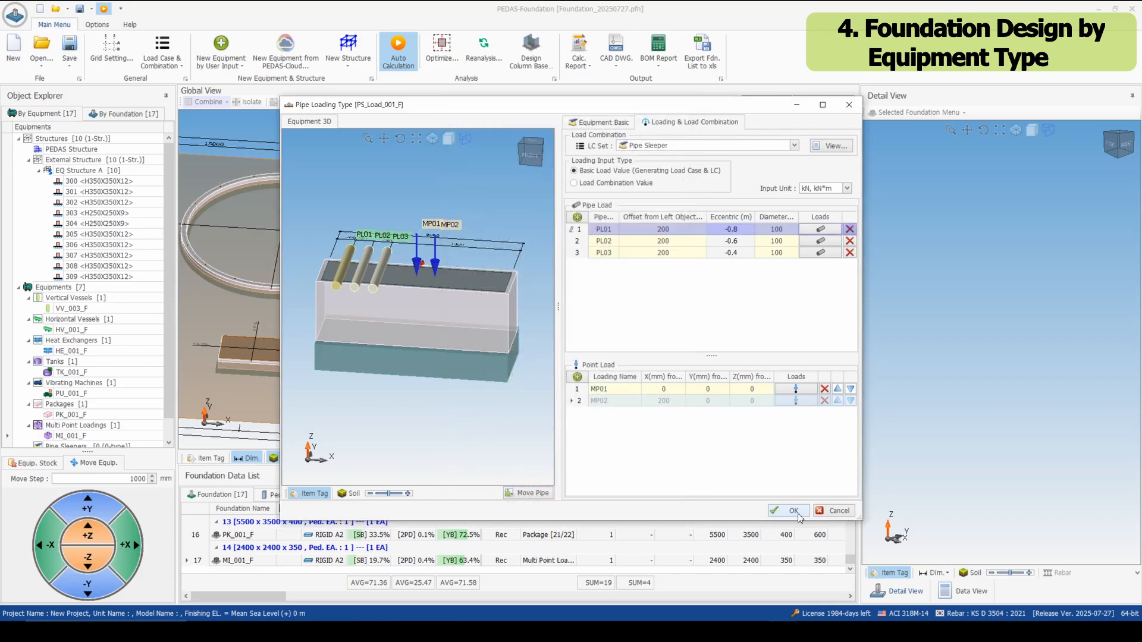
pyautogui.click(789, 510)
pyautogui.click(660, 391)
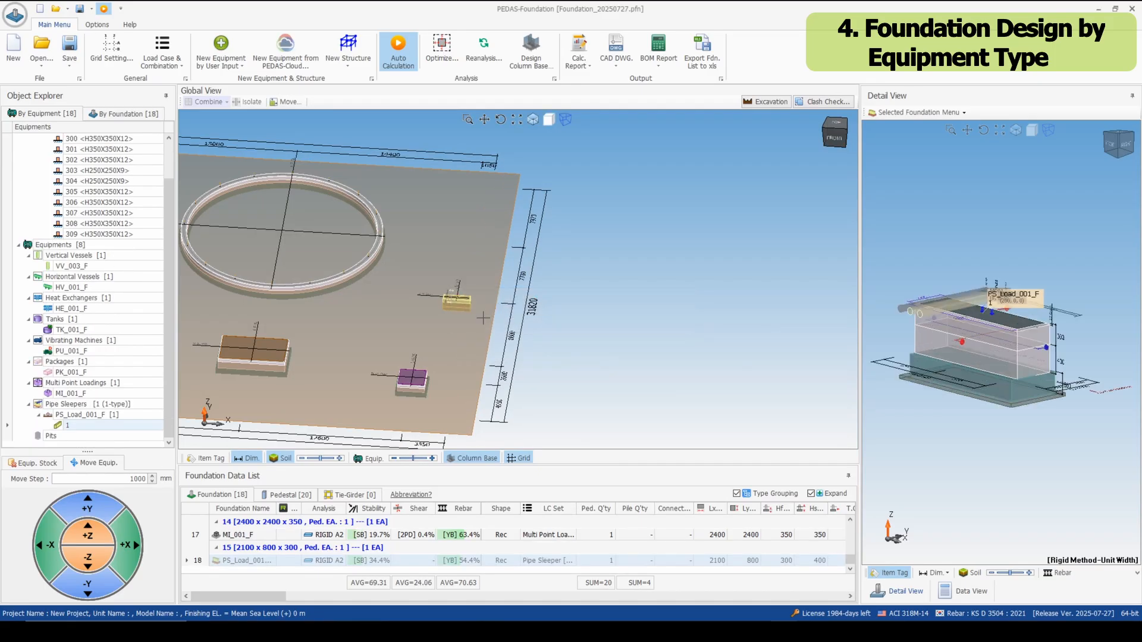
# Clone the new pipe sleeper five times at 3 m spacing with no variation of setting elevation.
pyautogui.scroll(7, 458, 300)
pyautogui.moveTo(557, 254); pyautogui.dragTo(448, 301)
pyautogui.click(527, 242)
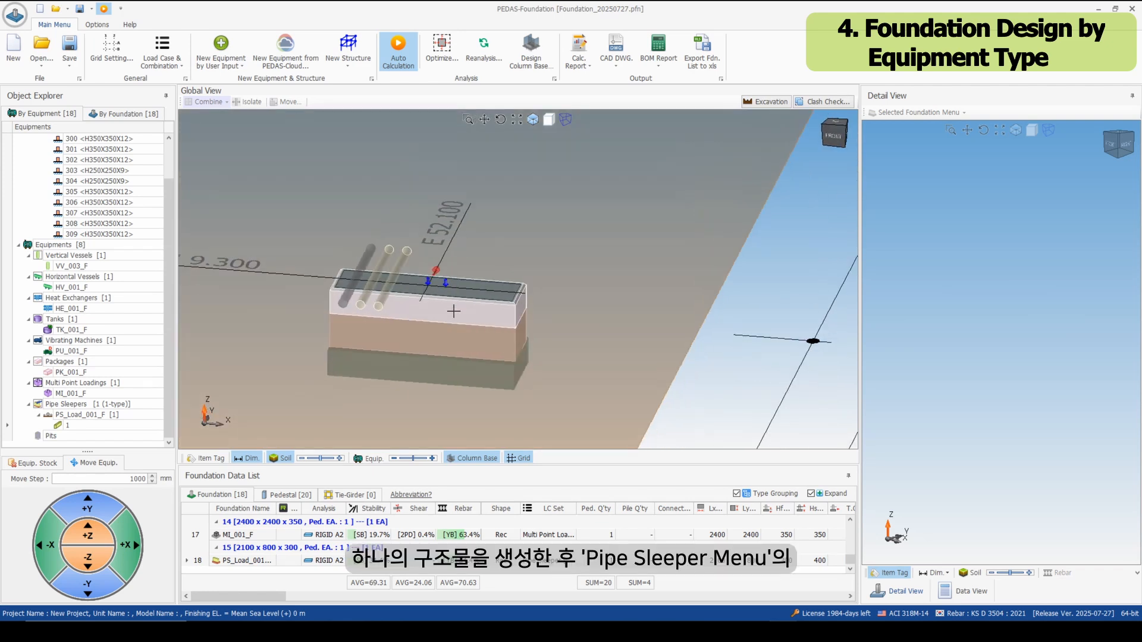
pyautogui.click(453, 311)
pyautogui.rightClick(452, 310)
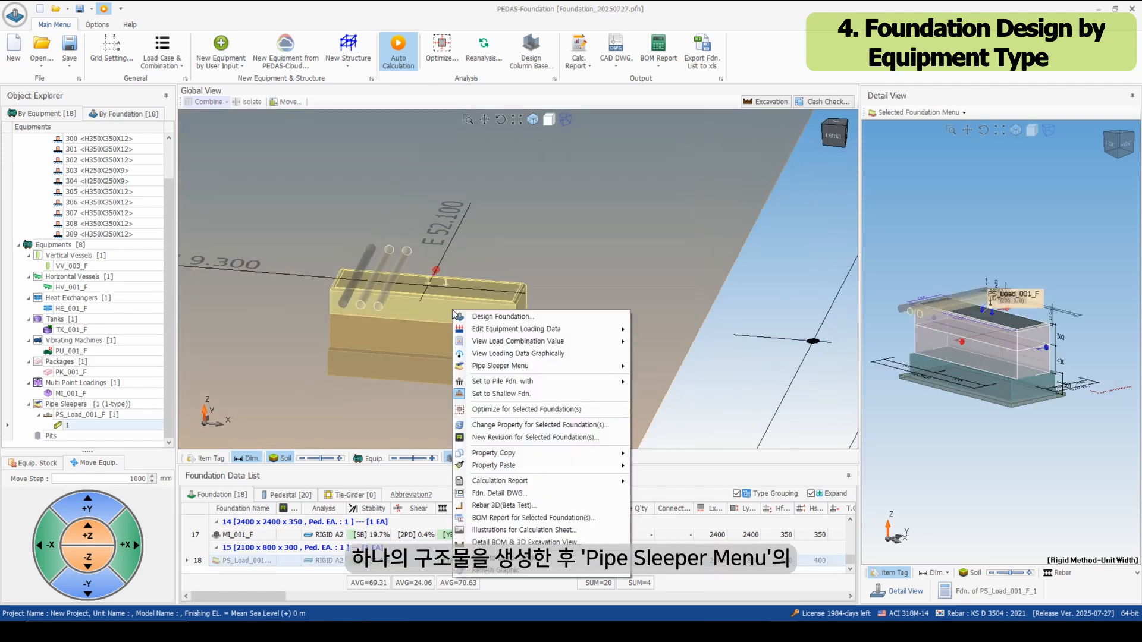
pyautogui.moveTo(505, 368)
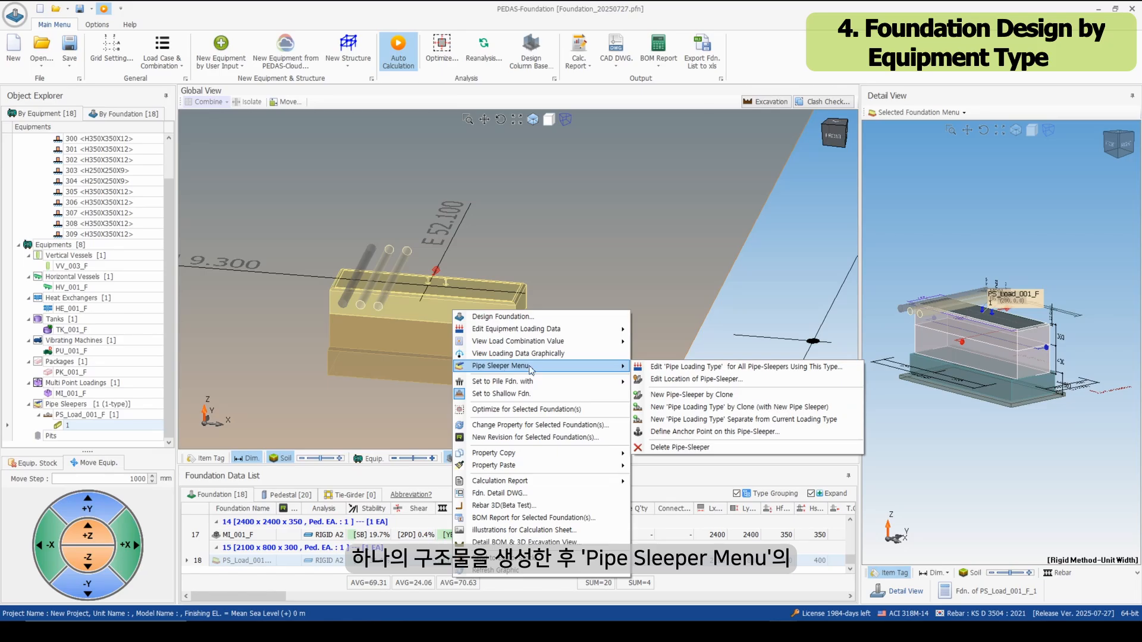
pyautogui.click(709, 395)
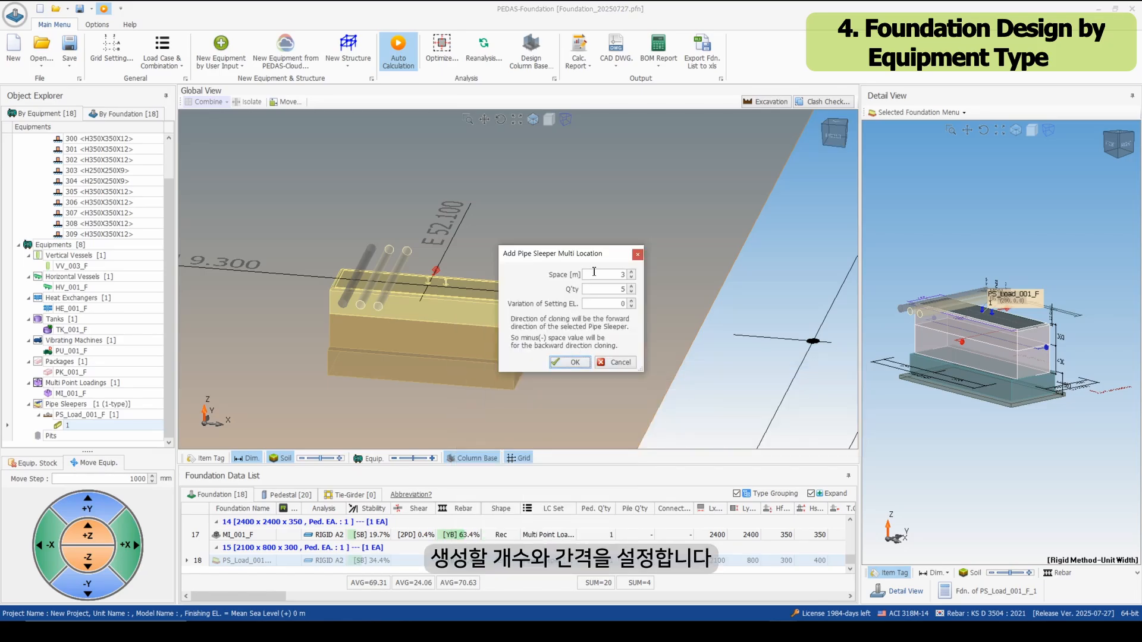
pyautogui.click(572, 362)
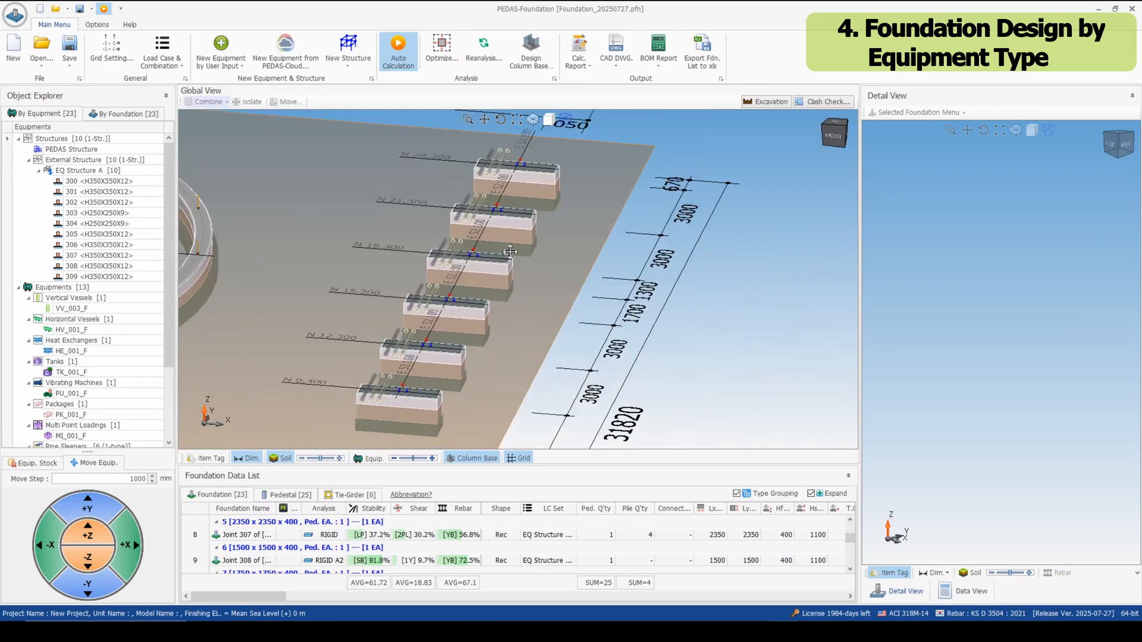
# Rotate the farthest cloned pipe sleeper, number 6, counterclockwise by editing its location.
pyautogui.moveTo(573, 179); pyautogui.dragTo(503, 402)
pyautogui.scroll(3, 481, 320)
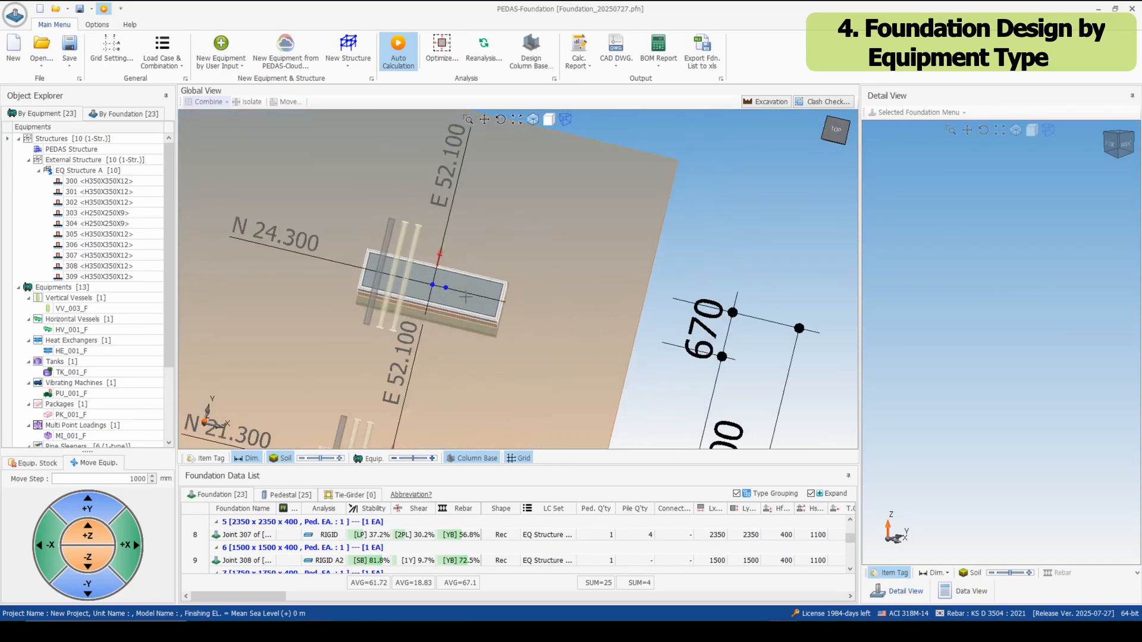
pyautogui.moveTo(481, 321); pyautogui.dragTo(475, 238)
pyautogui.click(467, 265)
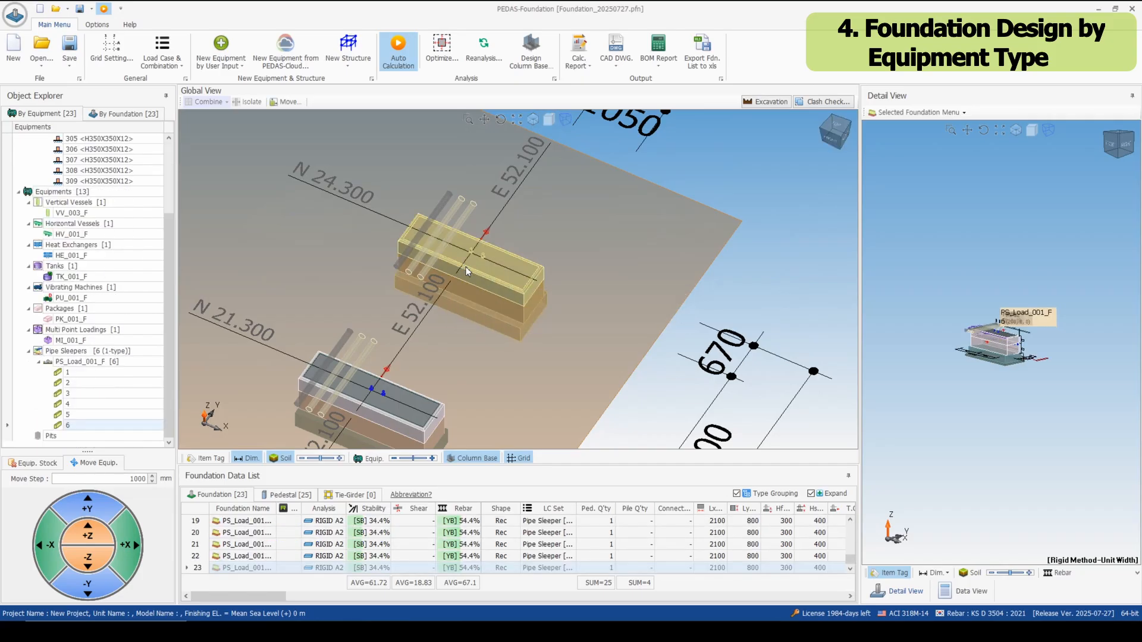
pyautogui.rightClick(466, 268)
pyautogui.moveTo(545, 324)
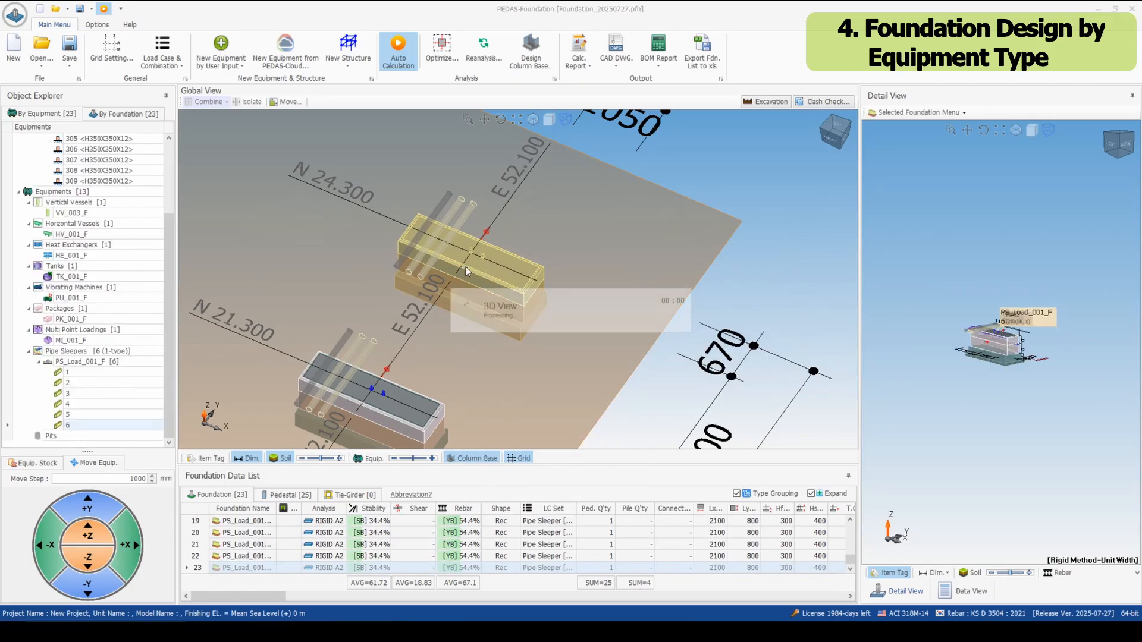
pyautogui.rightClick(467, 268)
pyautogui.moveTo(544, 324)
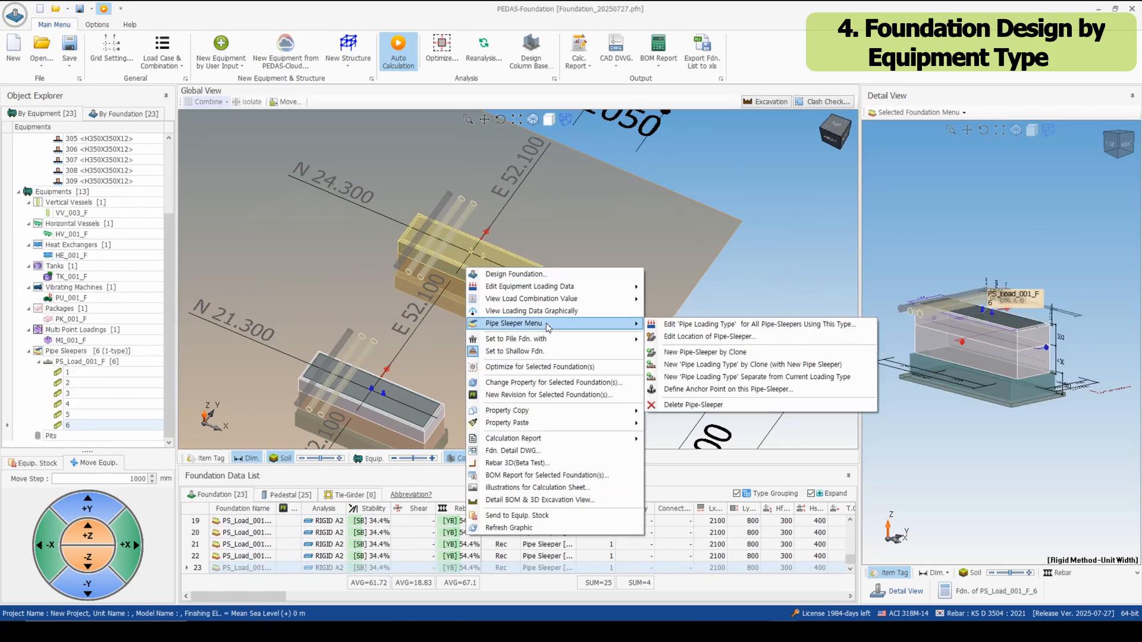
pyautogui.click(677, 337)
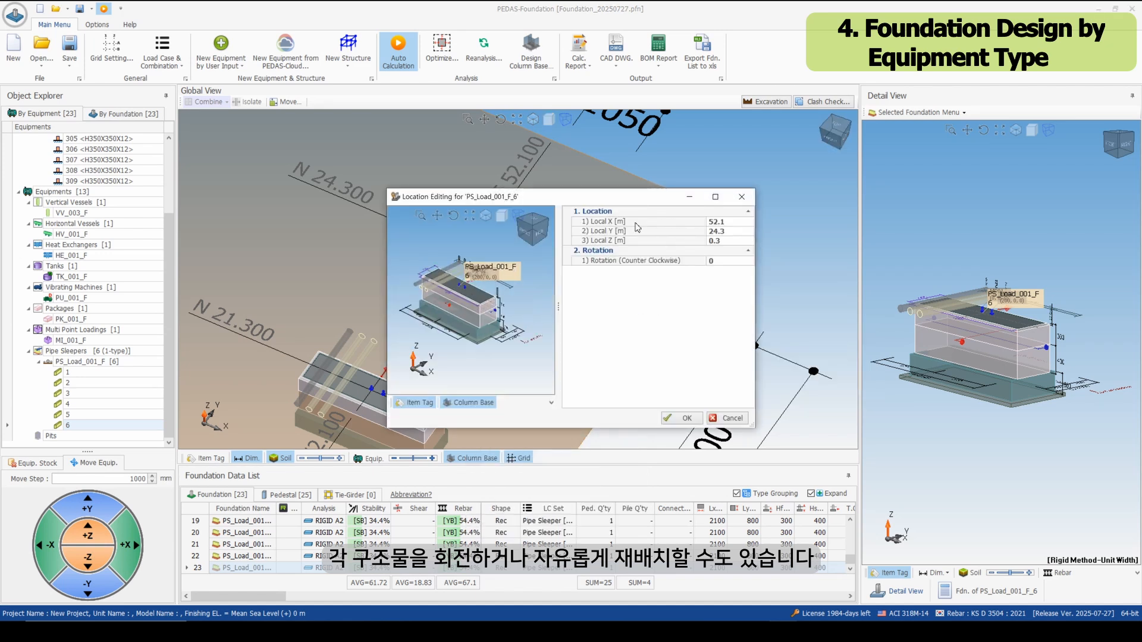
pyautogui.moveTo(628, 198); pyautogui.dragTo(597, 287)
pyautogui.click(693, 350)
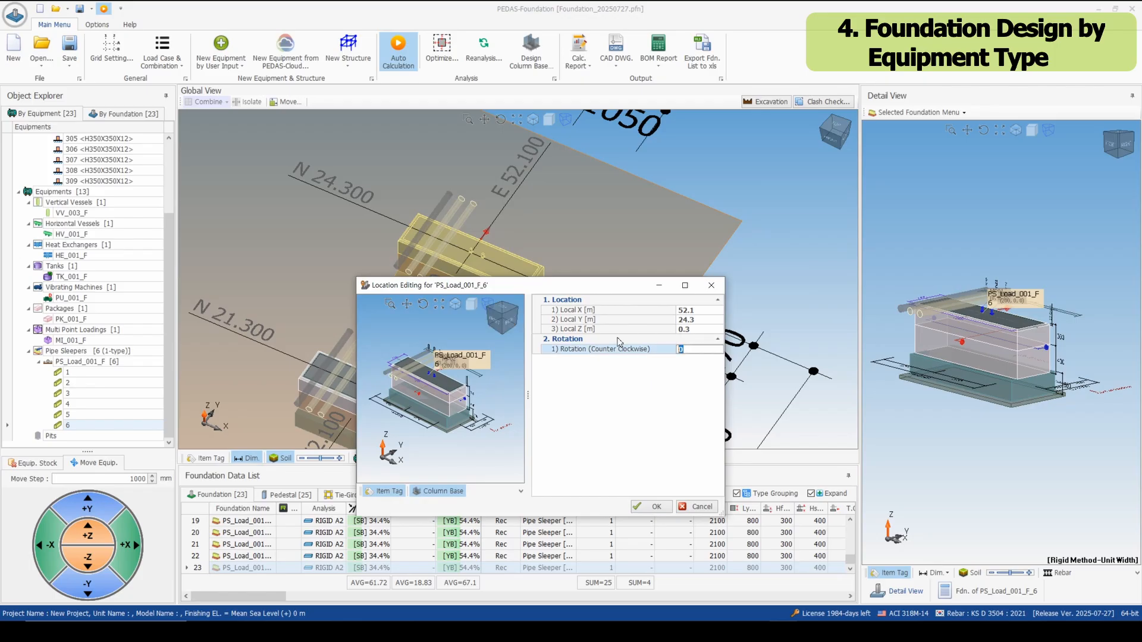
pyautogui.click(655, 508)
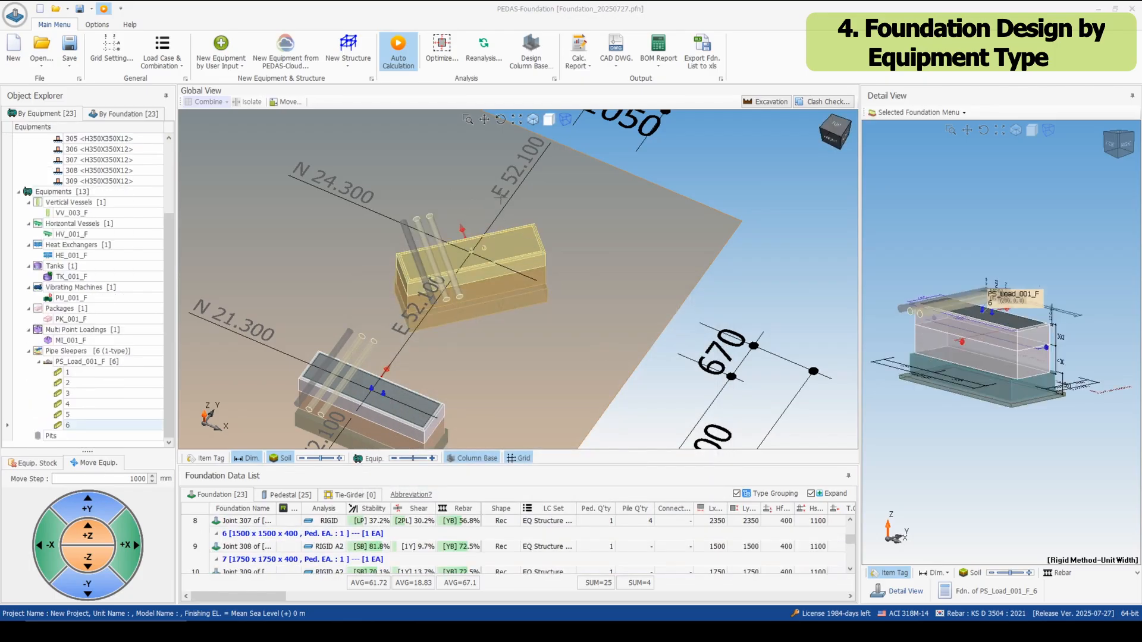
# Clone the rotated pipe sleeper five times at 3 m spacing along its new direction.
pyautogui.rightClick(503, 265)
pyautogui.moveTo(625, 321)
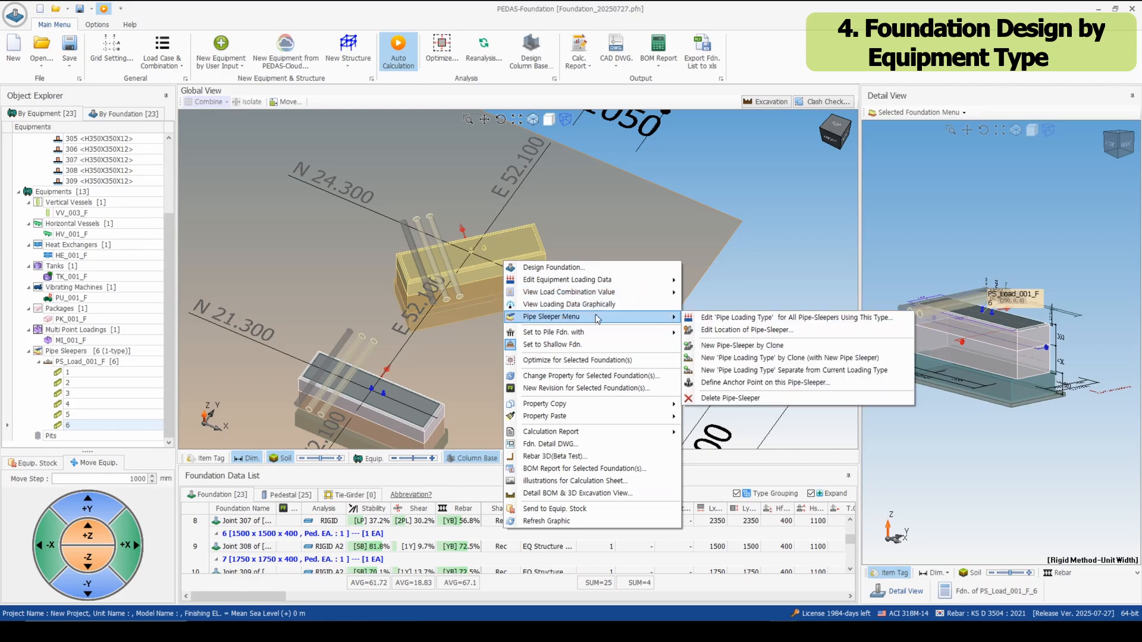
pyautogui.click(695, 332)
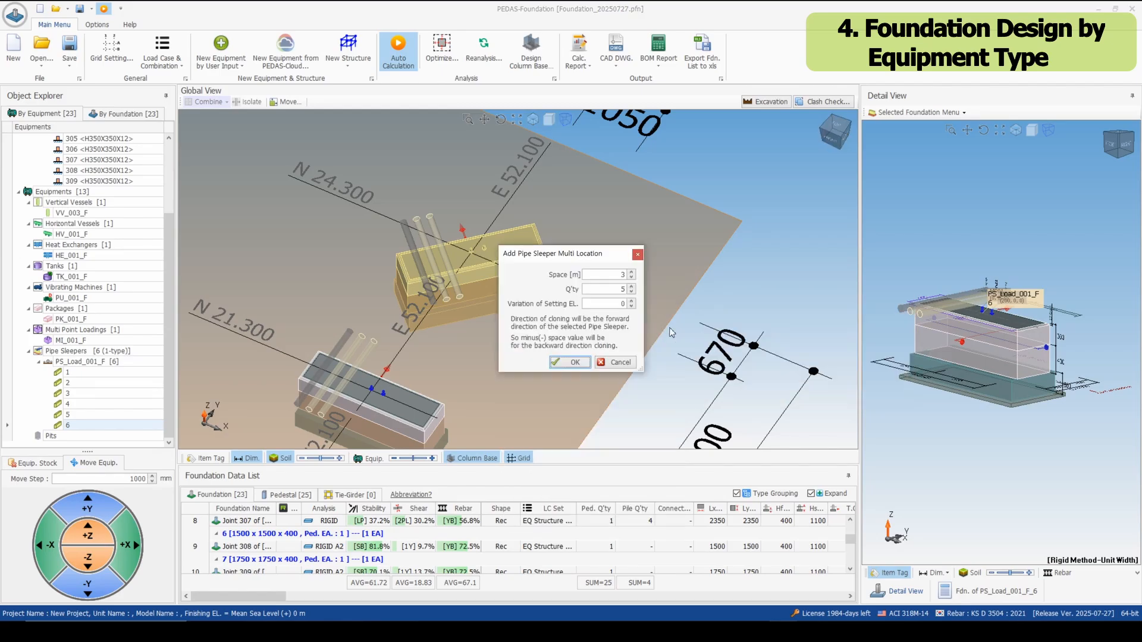
pyautogui.click(568, 362)
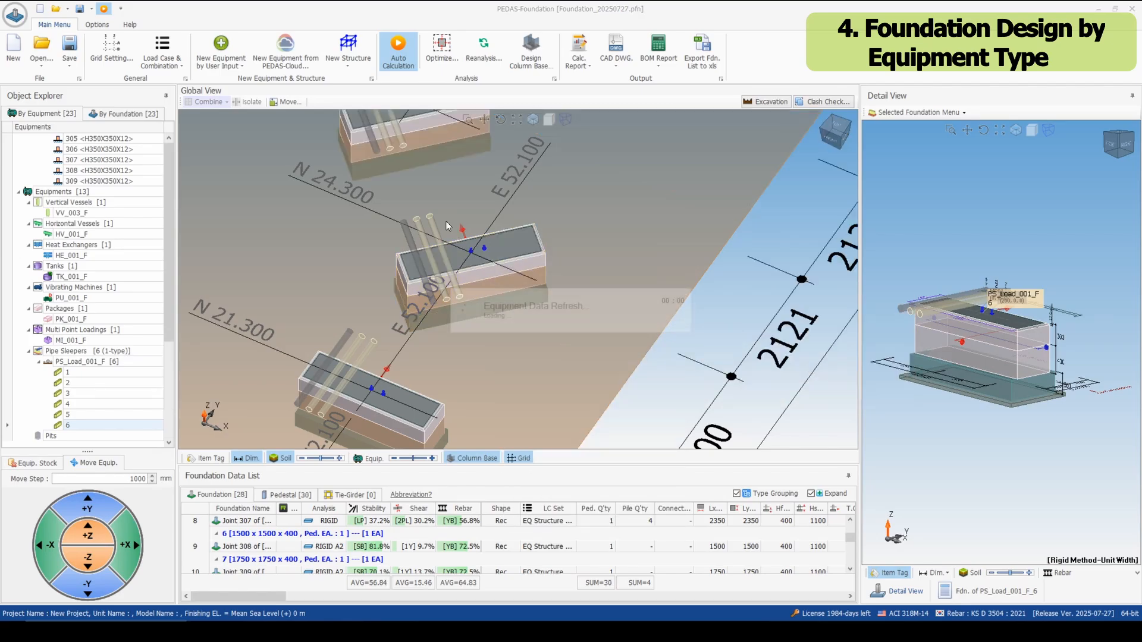
pyautogui.scroll(-5, 446, 222)
pyautogui.moveTo(449, 226); pyautogui.dragTo(482, 381)
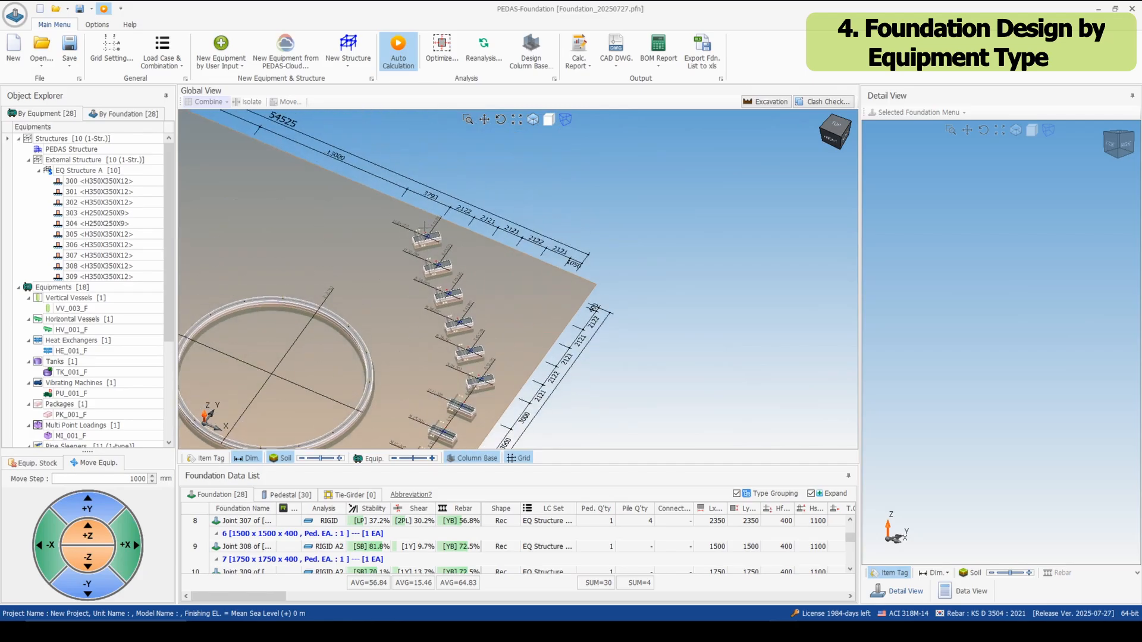
pyautogui.scroll(6, 425, 229)
pyautogui.moveTo(449, 252); pyautogui.dragTo(447, 204)
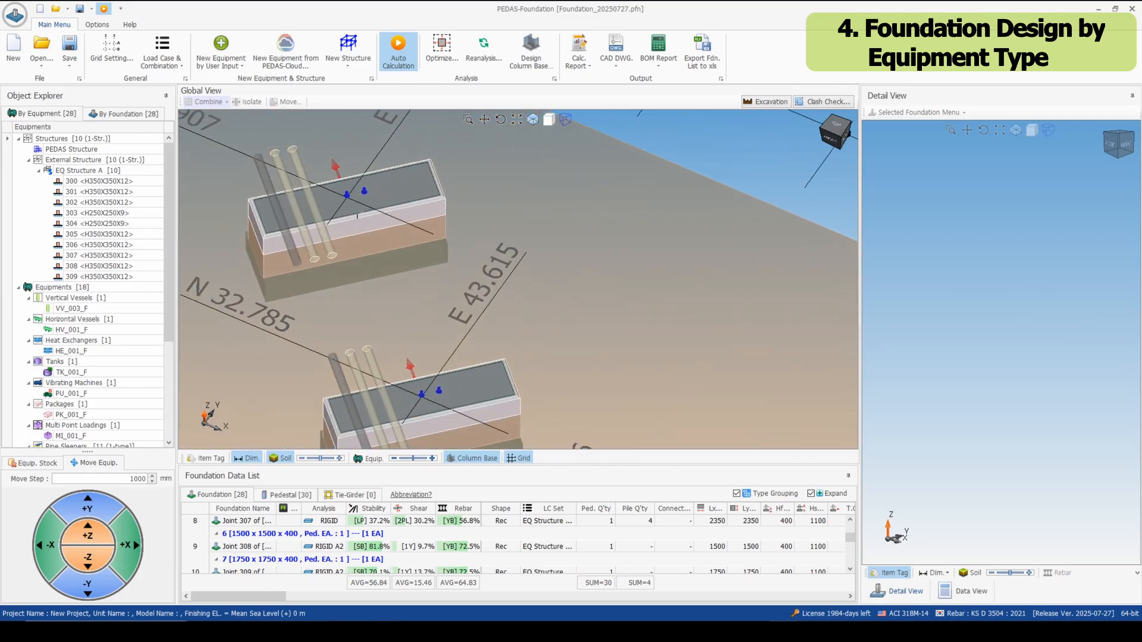
pyautogui.rightClick(356, 209)
pyautogui.moveTo(415, 271)
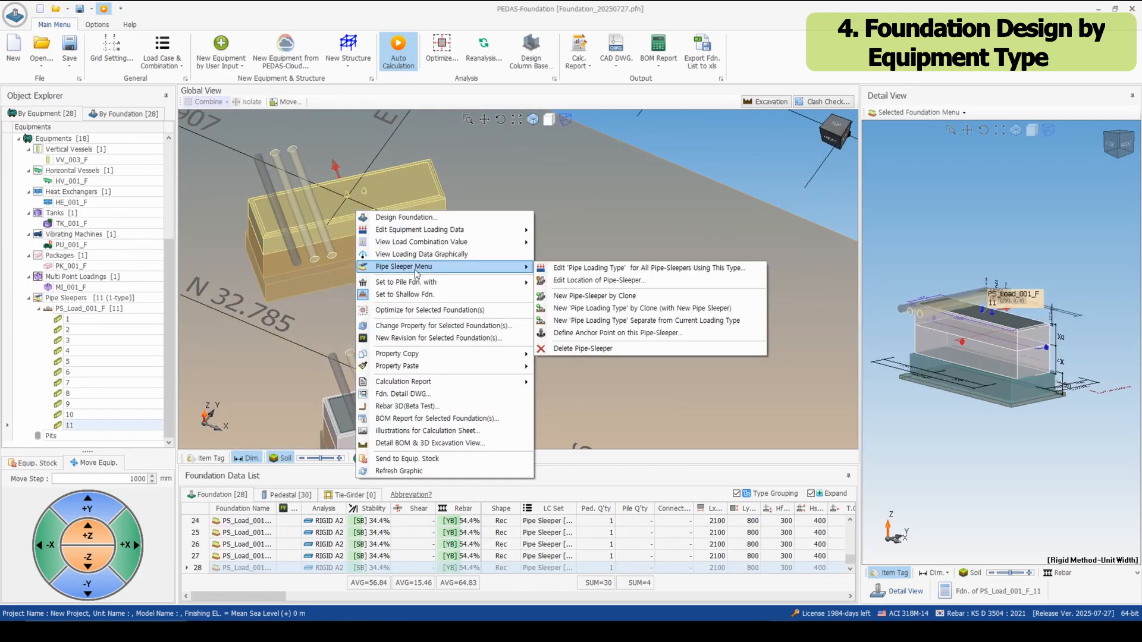
pyautogui.click(583, 285)
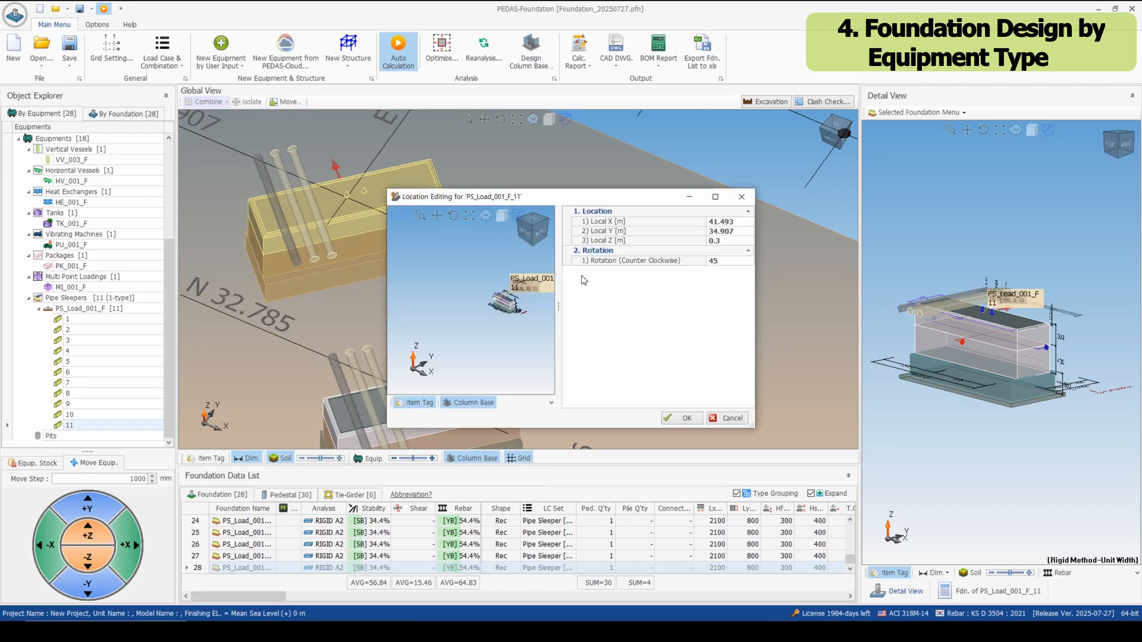
pyautogui.click(740, 199)
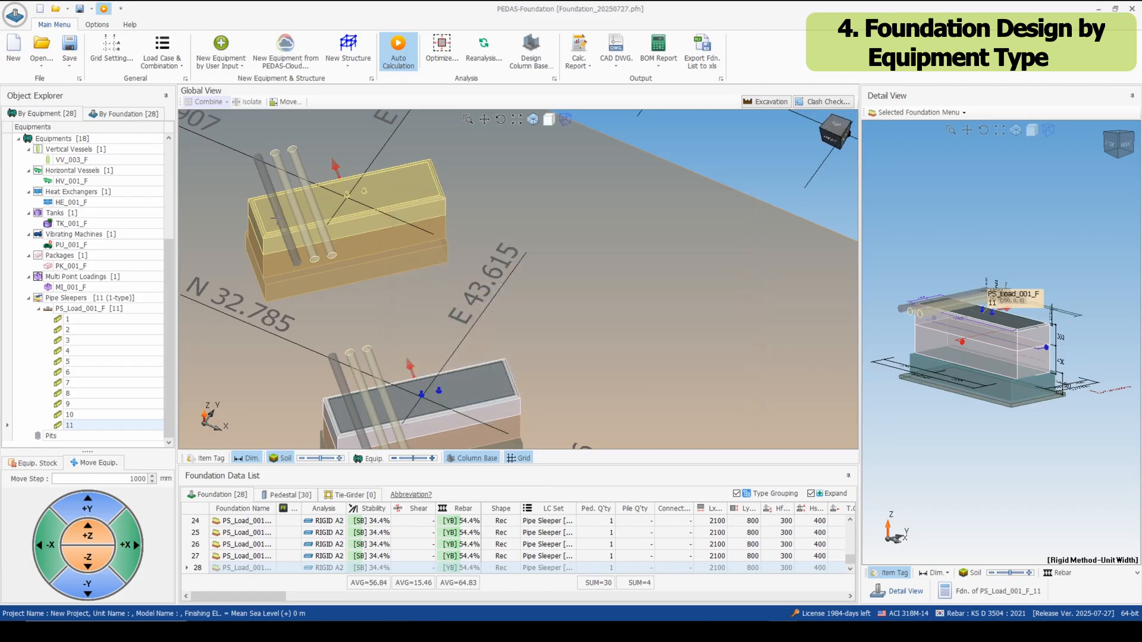
# Edit the pipe loading type for all sleepers using it, moving pipe load PL03 along +X in 100 mm steps toward the sleeper's opposite end.
pyautogui.rightClick(285, 212)
pyautogui.moveTo(326, 239)
pyautogui.click(494, 240)
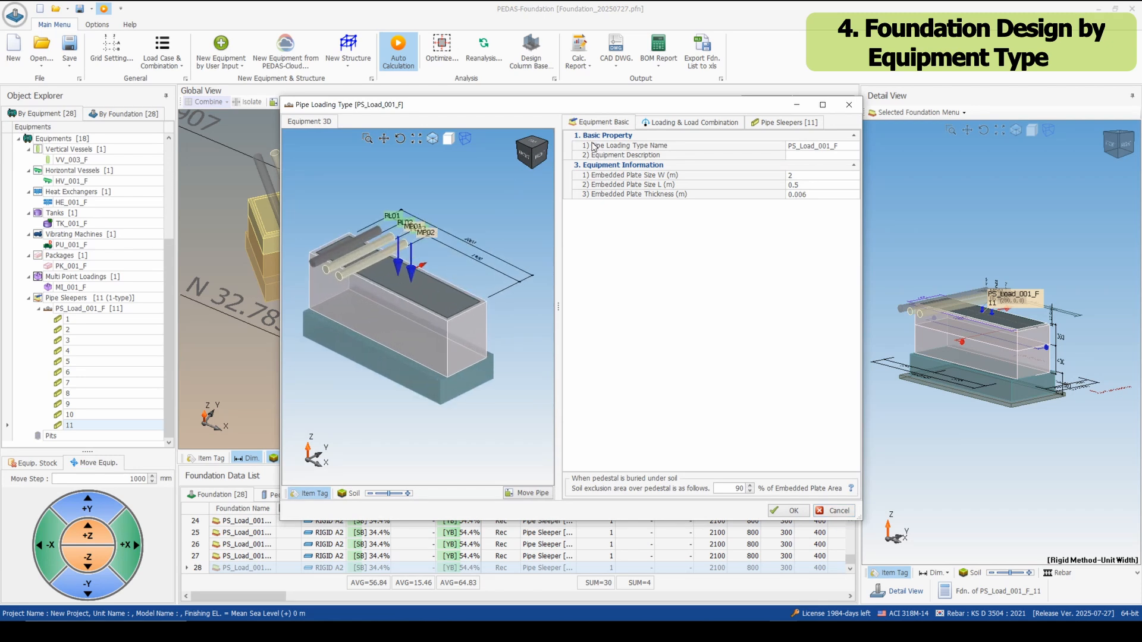
pyautogui.click(695, 122)
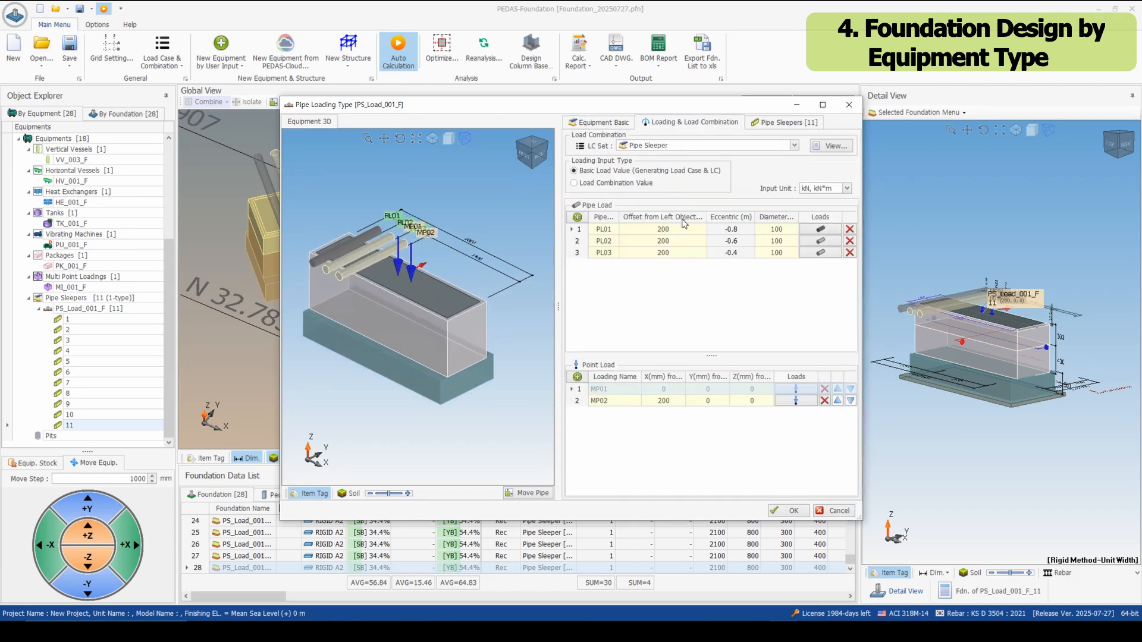
pyautogui.click(588, 257)
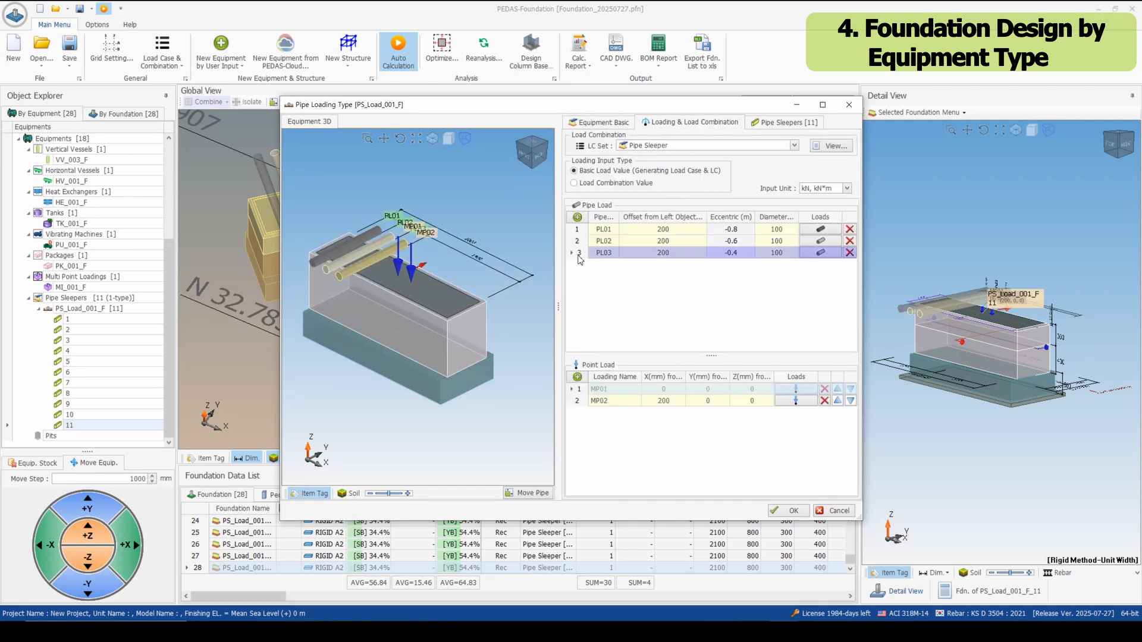
pyautogui.click(528, 493)
pyautogui.click(544, 440)
pyautogui.click(544, 439)
pyautogui.click(544, 439)
pyautogui.click(544, 440)
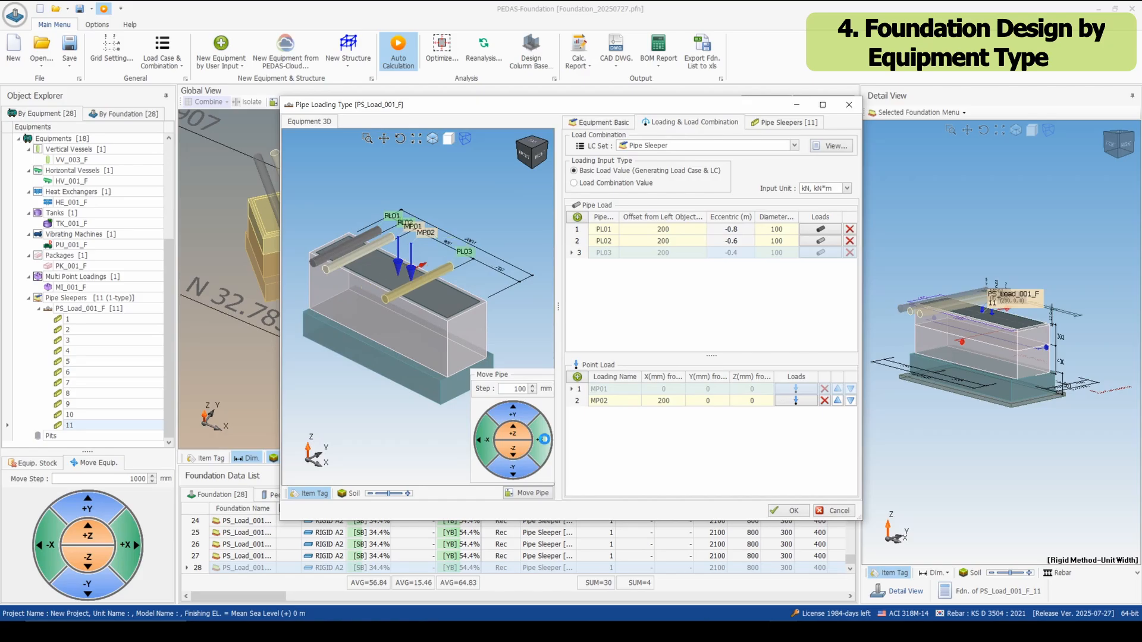
pyautogui.click(544, 440)
pyautogui.click(544, 439)
pyautogui.click(784, 511)
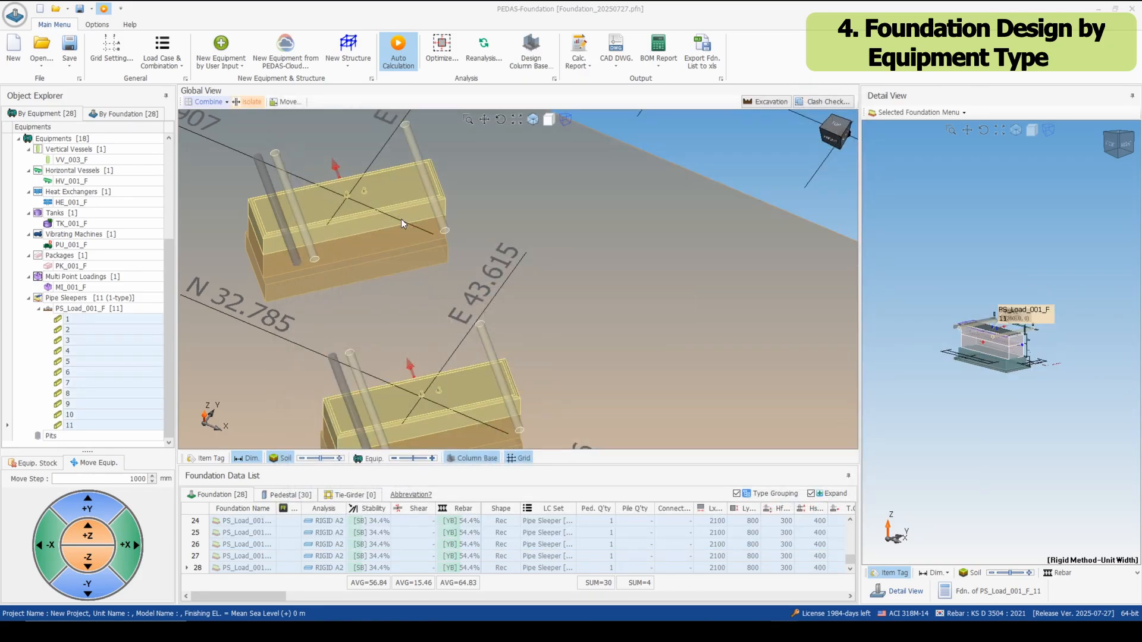
# Separate pipe sleeper 11 from the shared PS_Load_001_F loading type into a new pipe loading type of its own.
pyautogui.click(69, 305)
pyautogui.click(69, 300)
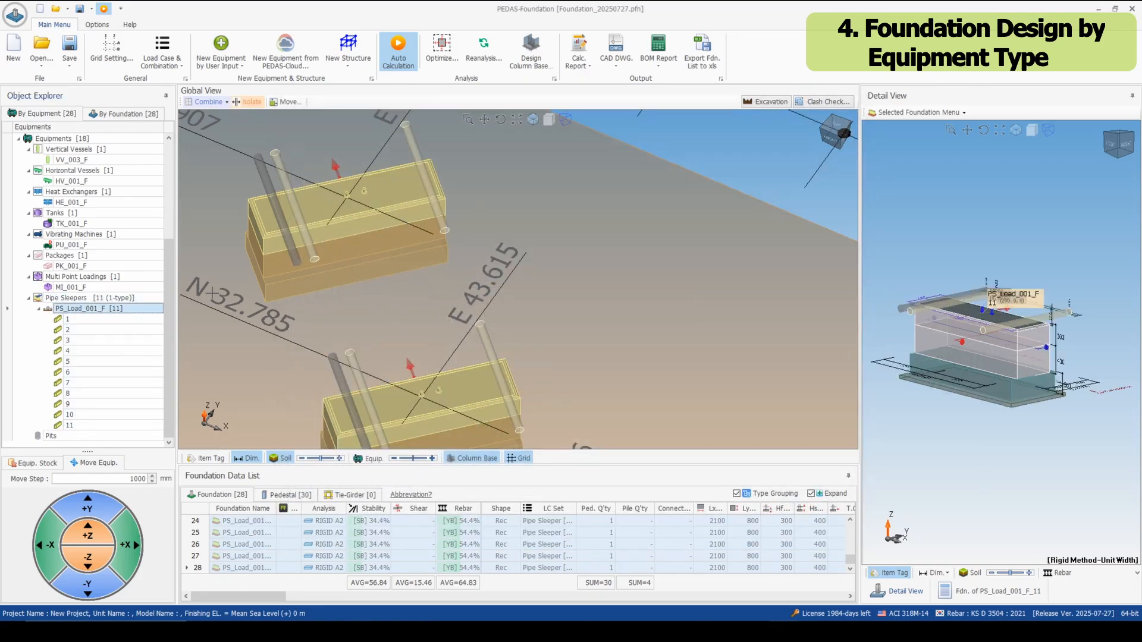
pyautogui.click(380, 229)
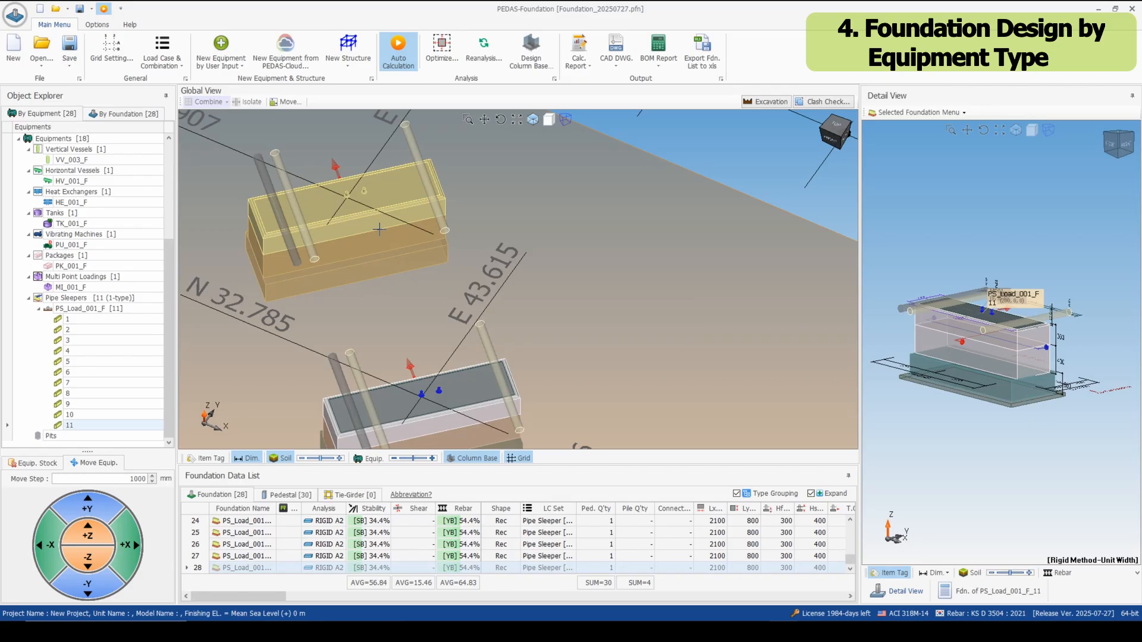
pyautogui.rightClick(379, 231)
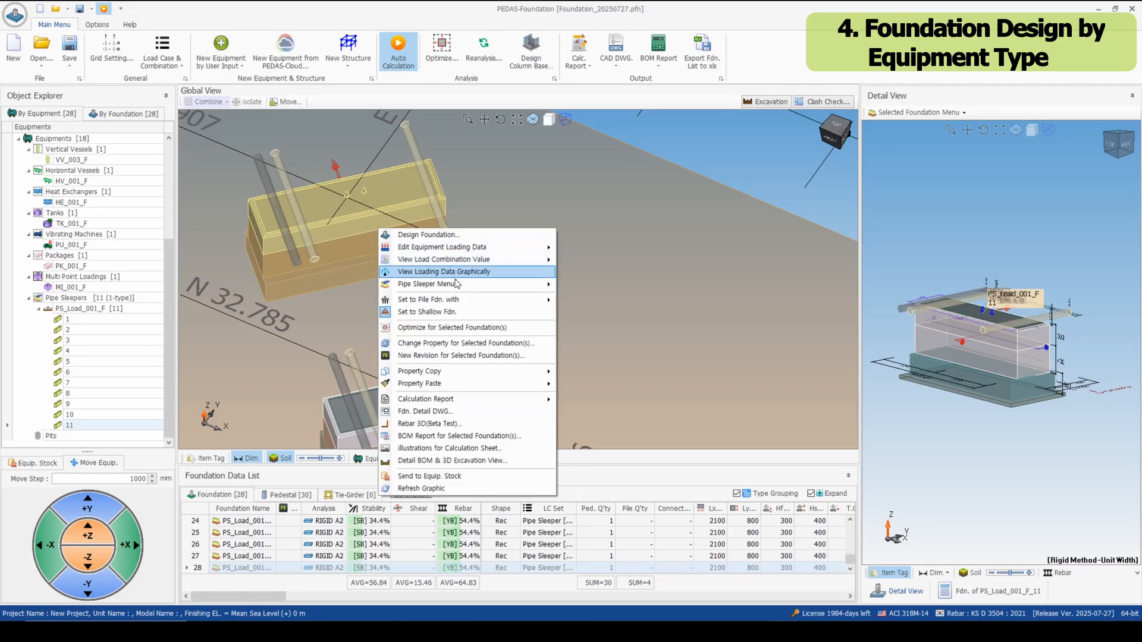
pyautogui.moveTo(500, 285)
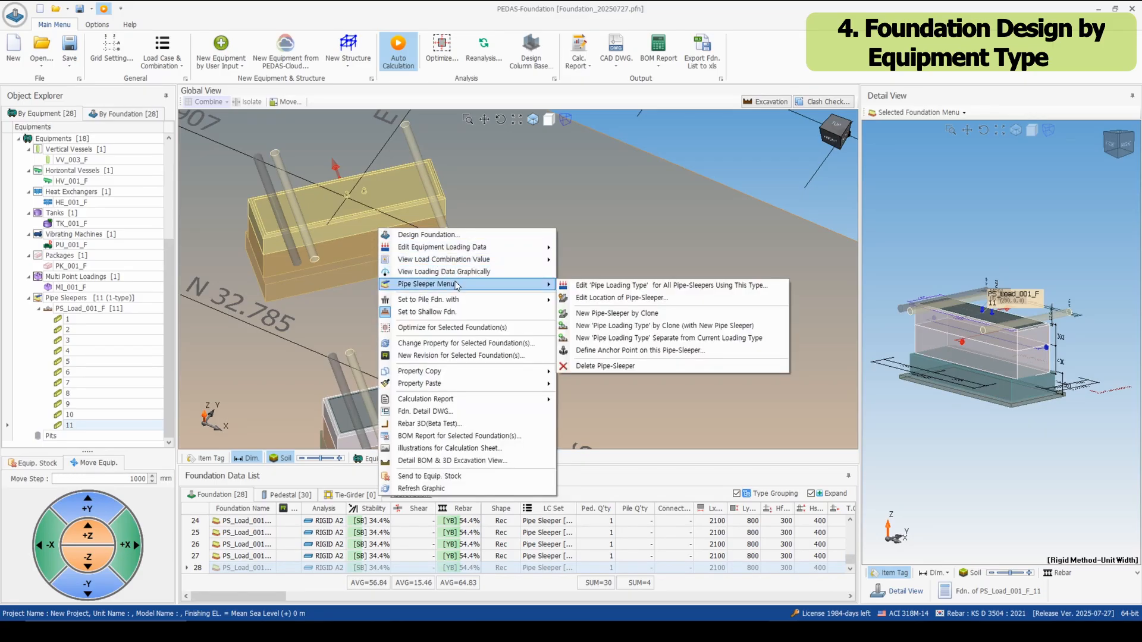
pyautogui.click(655, 338)
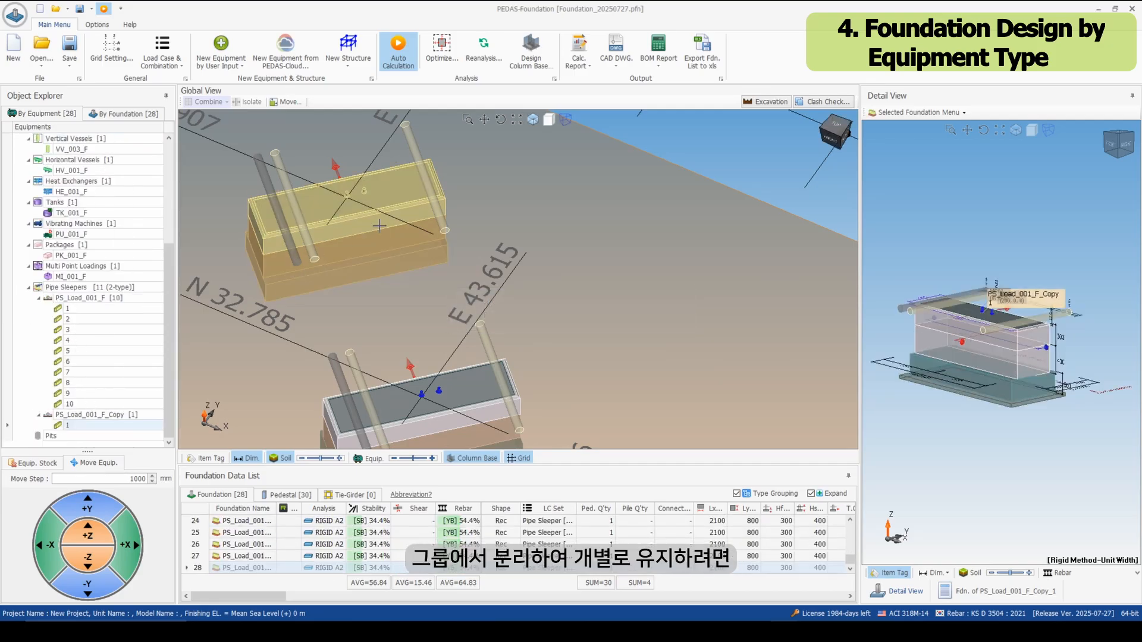
pyautogui.click(80, 395)
pyautogui.click(73, 423)
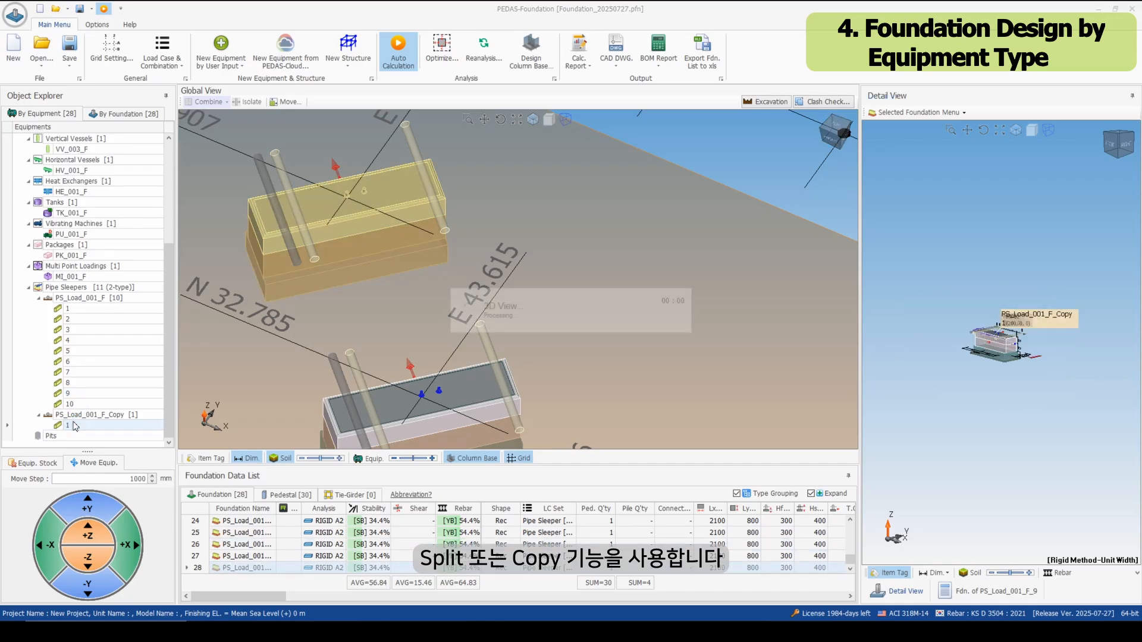
# Define an anchor point for pipe line PL01 on pipe sleeper 10 of PS_Load_001_F and check its marking in the equipment tree.
pyautogui.click(69, 404)
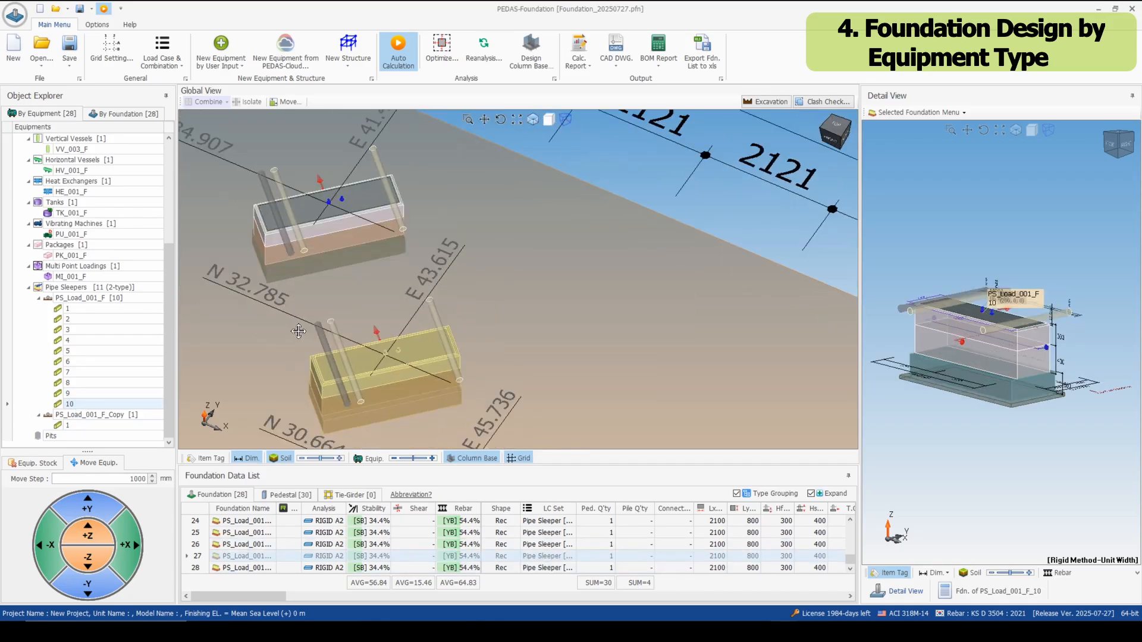
pyautogui.rightClick(330, 247)
pyautogui.moveTo(367, 308)
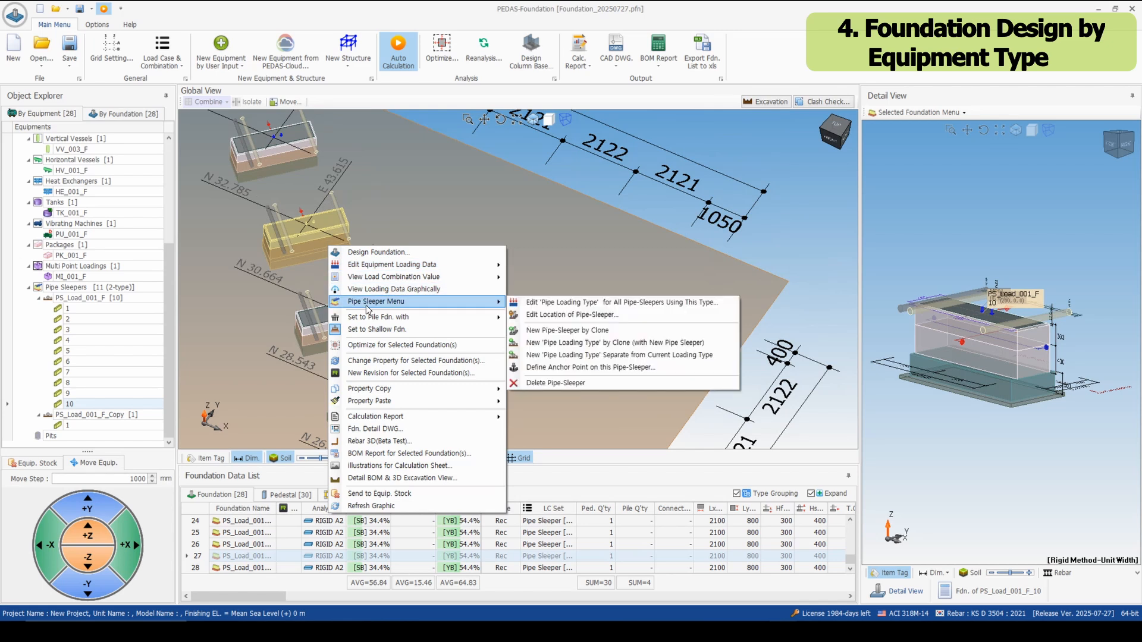
pyautogui.click(549, 368)
pyautogui.click(514, 275)
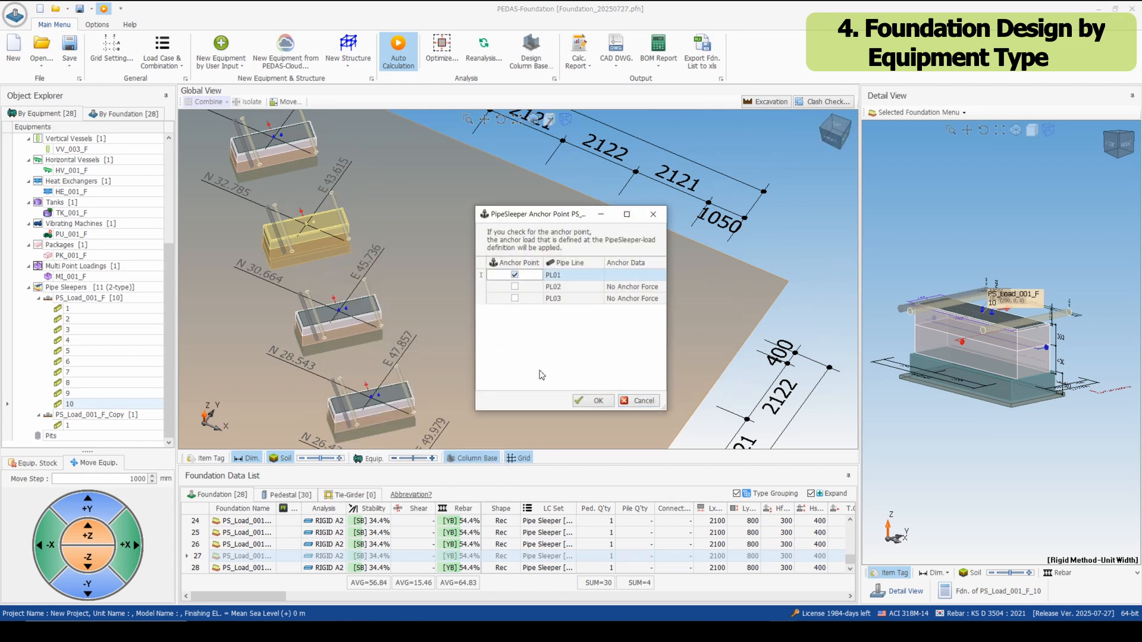
pyautogui.click(585, 401)
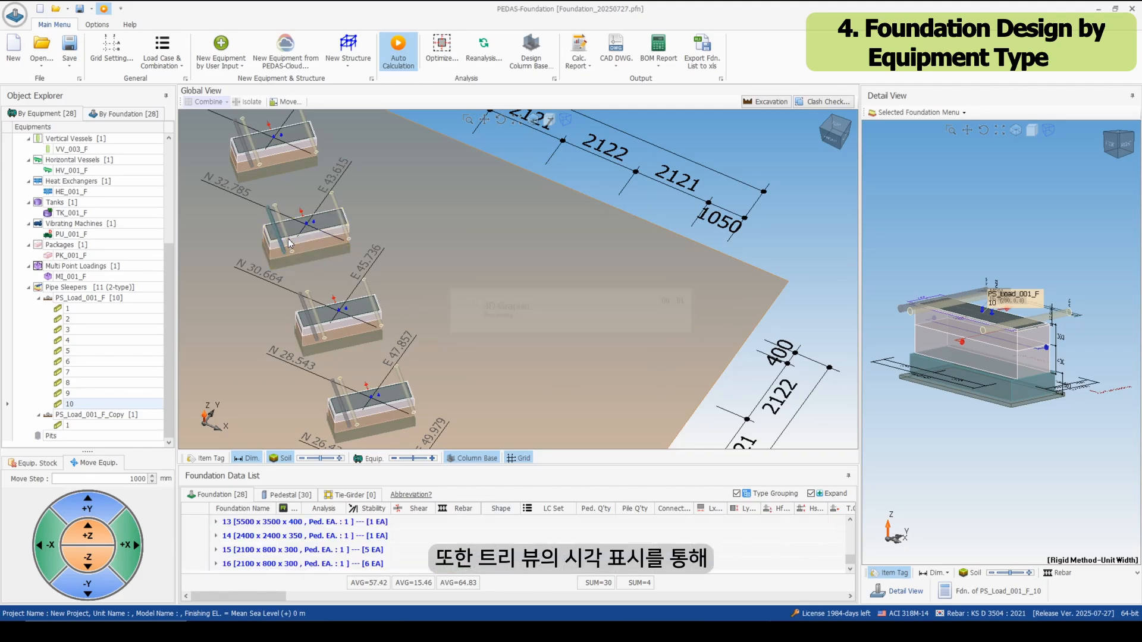
pyautogui.scroll(-5, 71, 358)
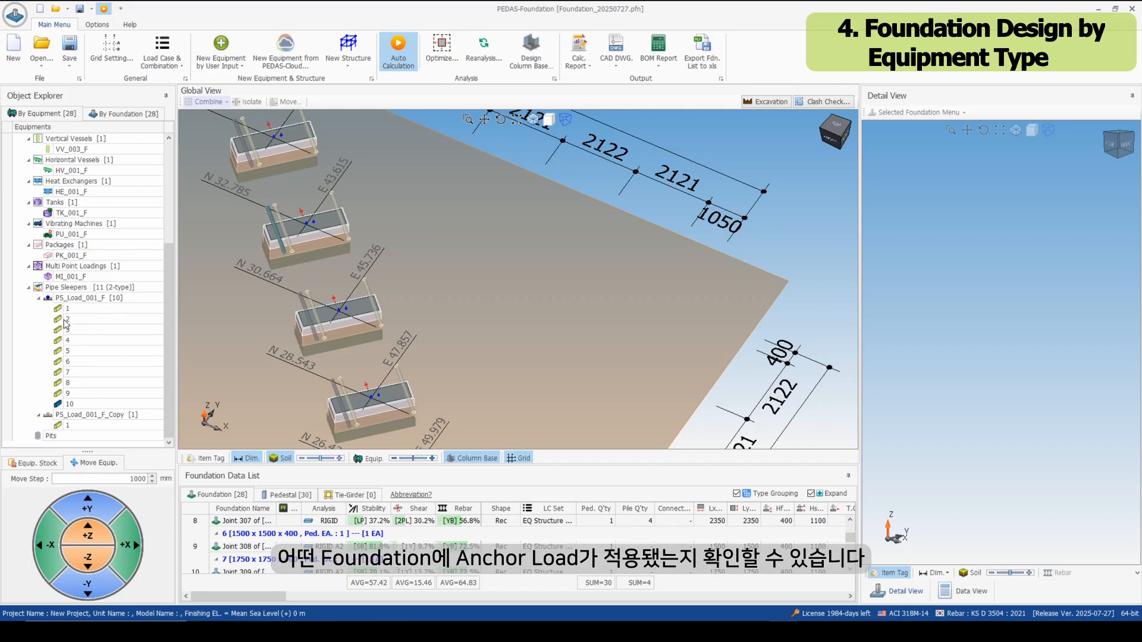
pyautogui.click(69, 405)
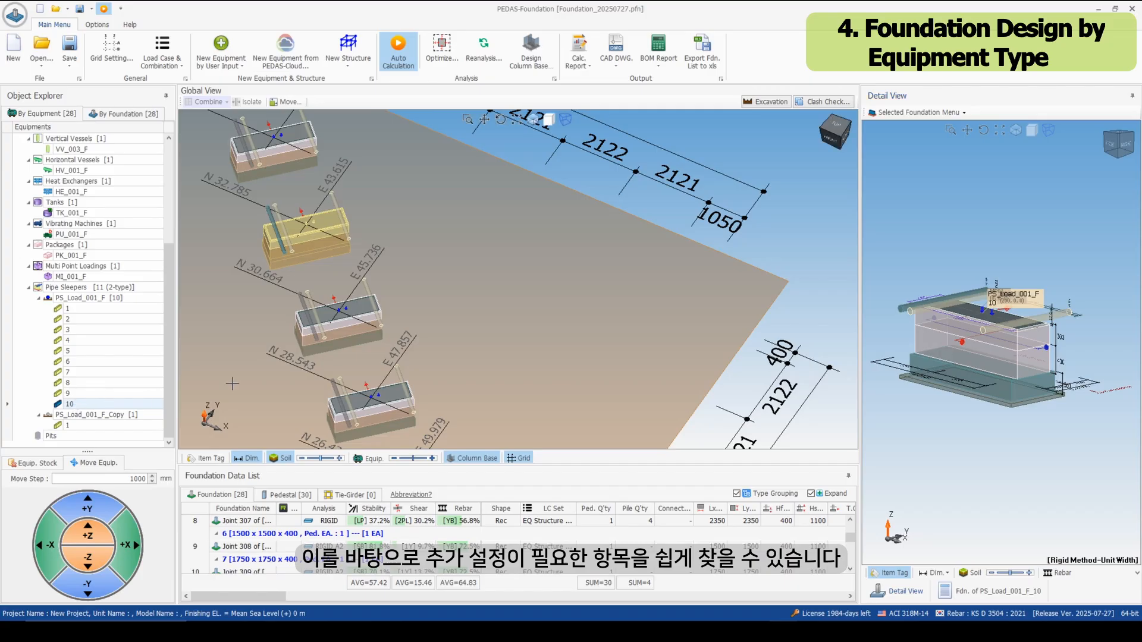
# Create a pit foundation on the open ground beside the sleeper row, reviewing its loading, slab design and BM settings, without running STAAD-FEM.
pyautogui.click(507, 287)
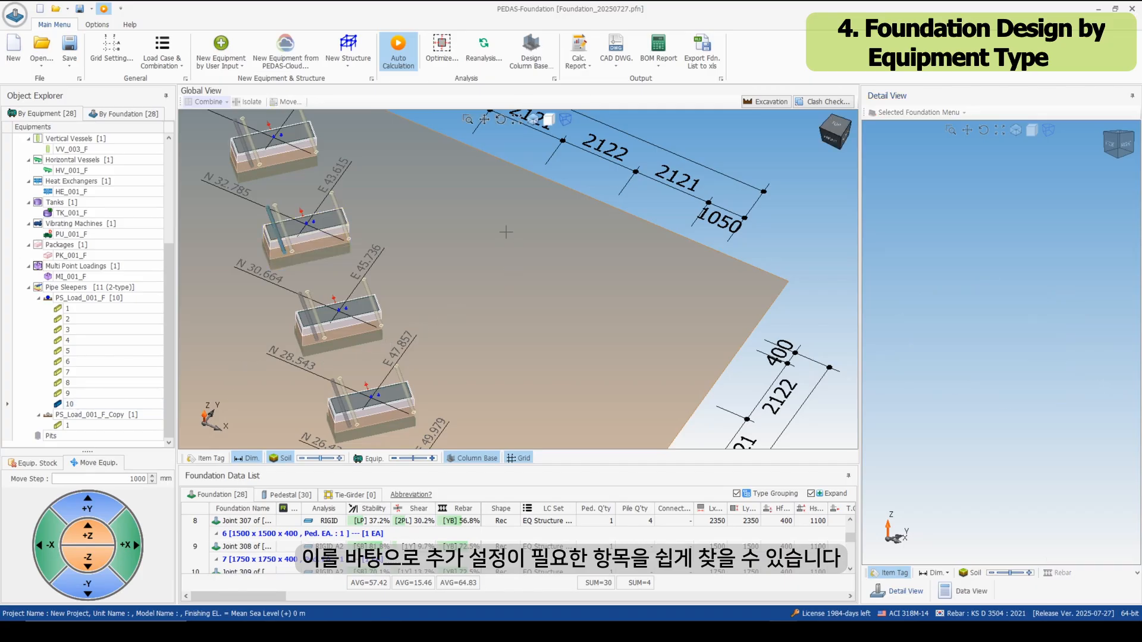
pyautogui.rightClick(505, 233)
pyautogui.moveTo(554, 240)
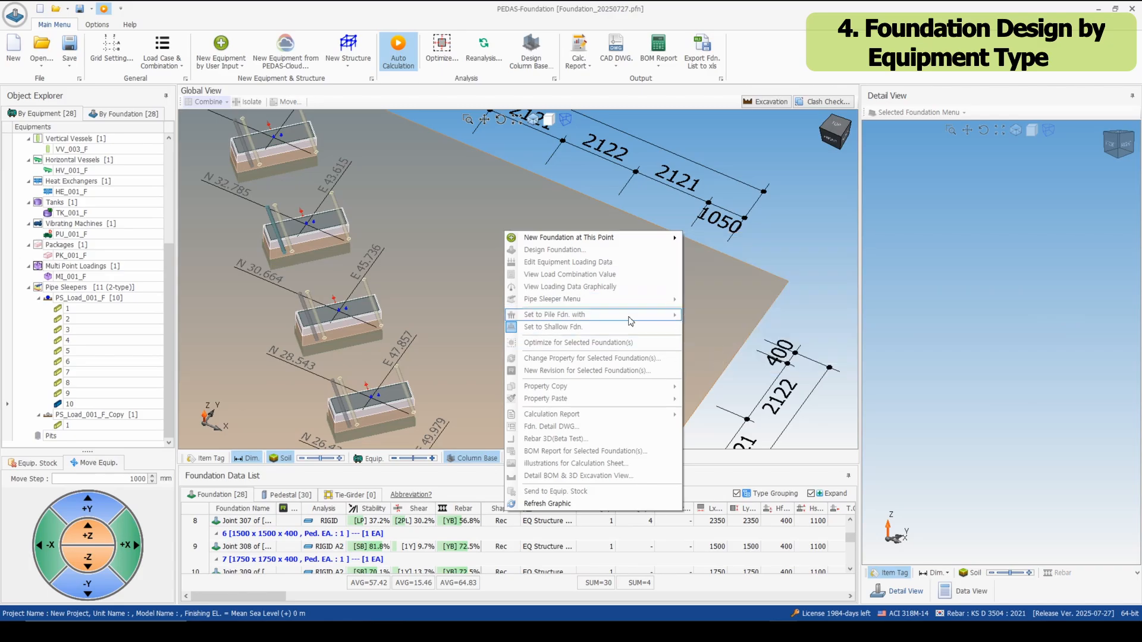
pyautogui.click(469, 244)
pyautogui.rightClick(528, 265)
pyautogui.moveTo(594, 262)
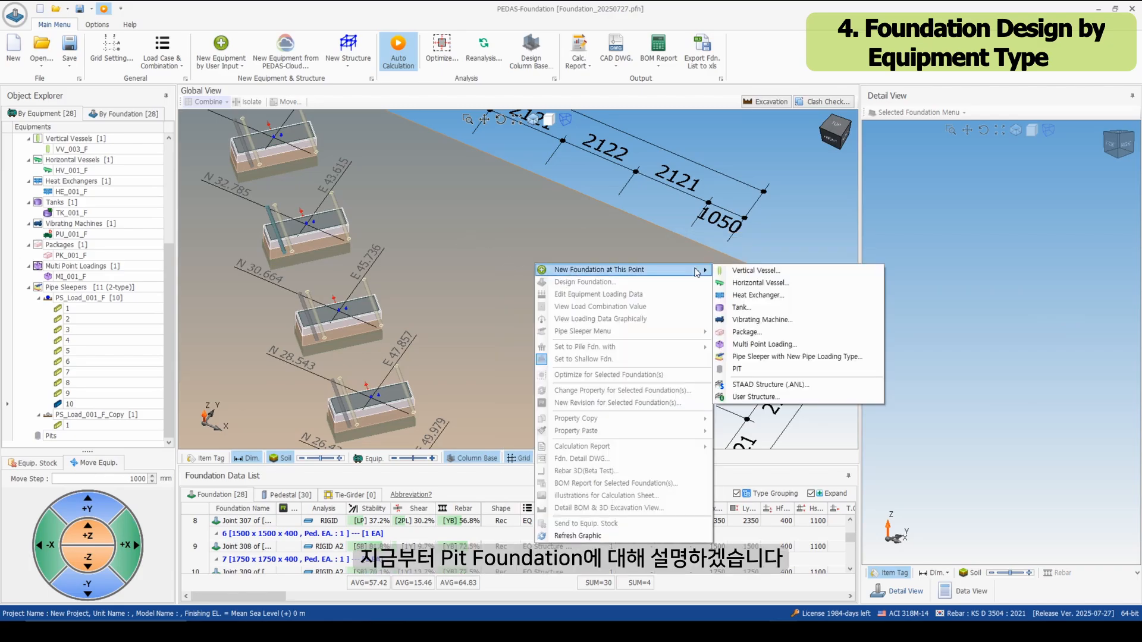
pyautogui.click(768, 376)
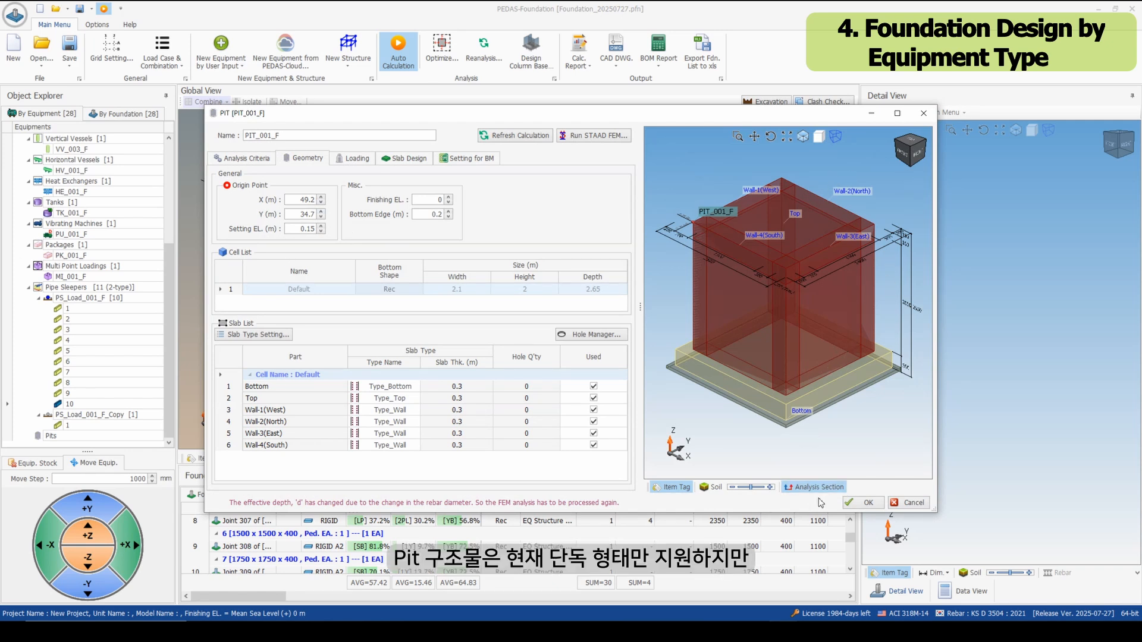
pyautogui.click(354, 158)
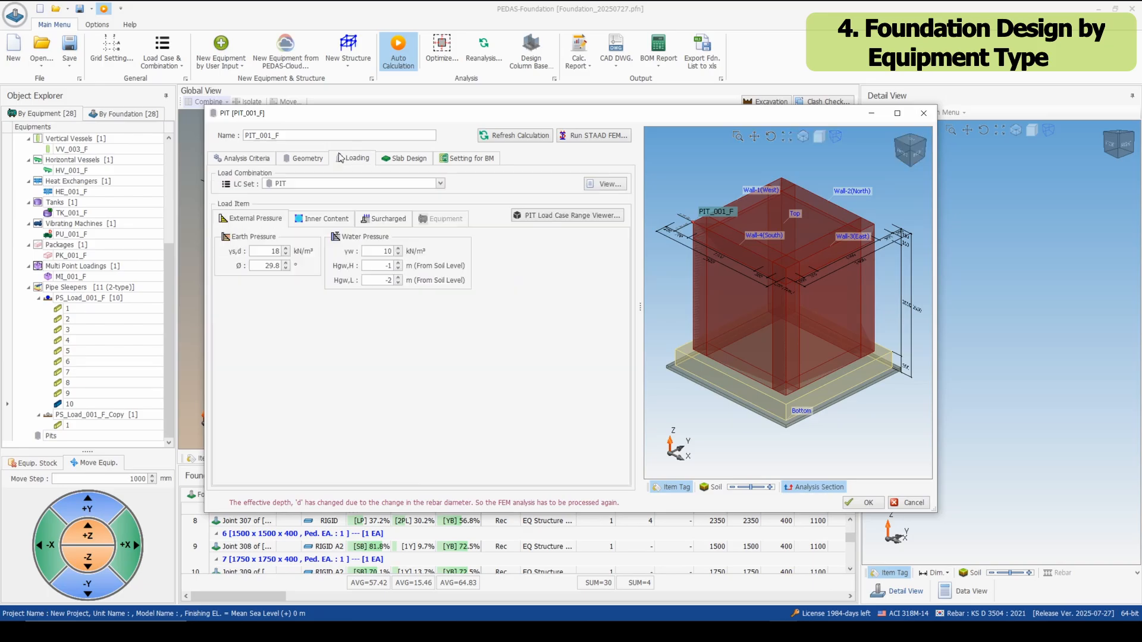
pyautogui.click(397, 158)
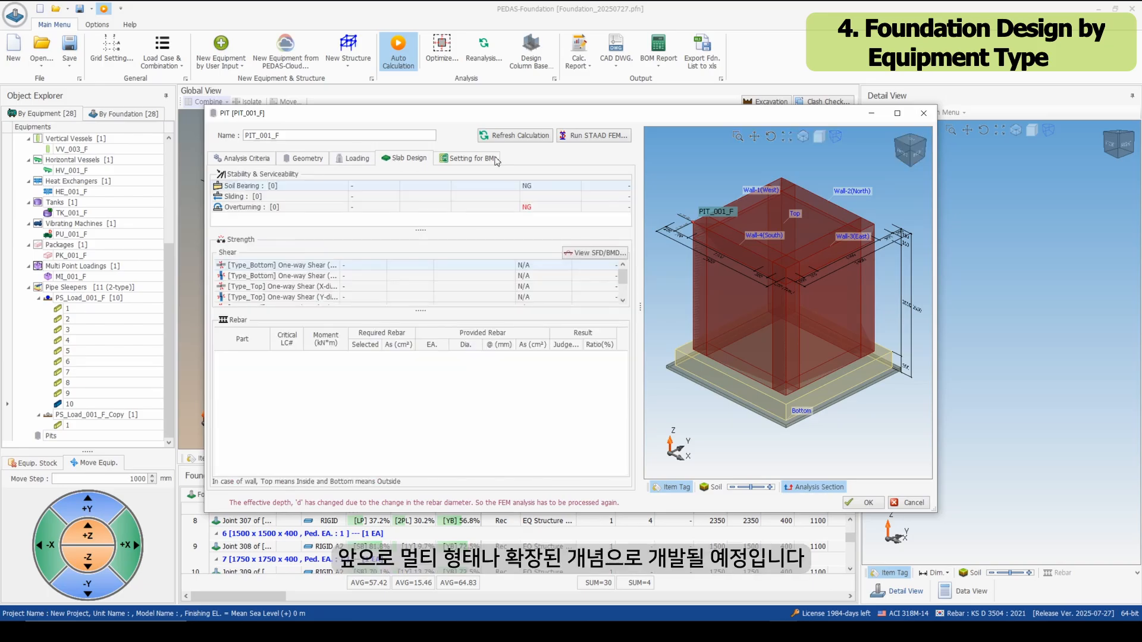
pyautogui.click(468, 159)
pyautogui.click(862, 503)
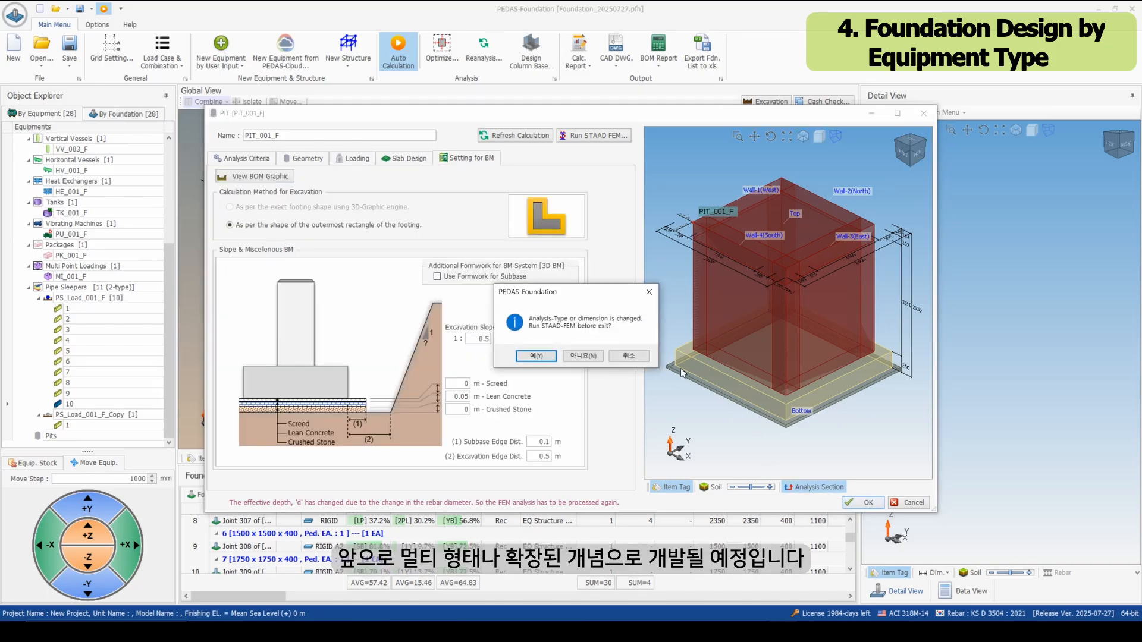
pyautogui.click(583, 356)
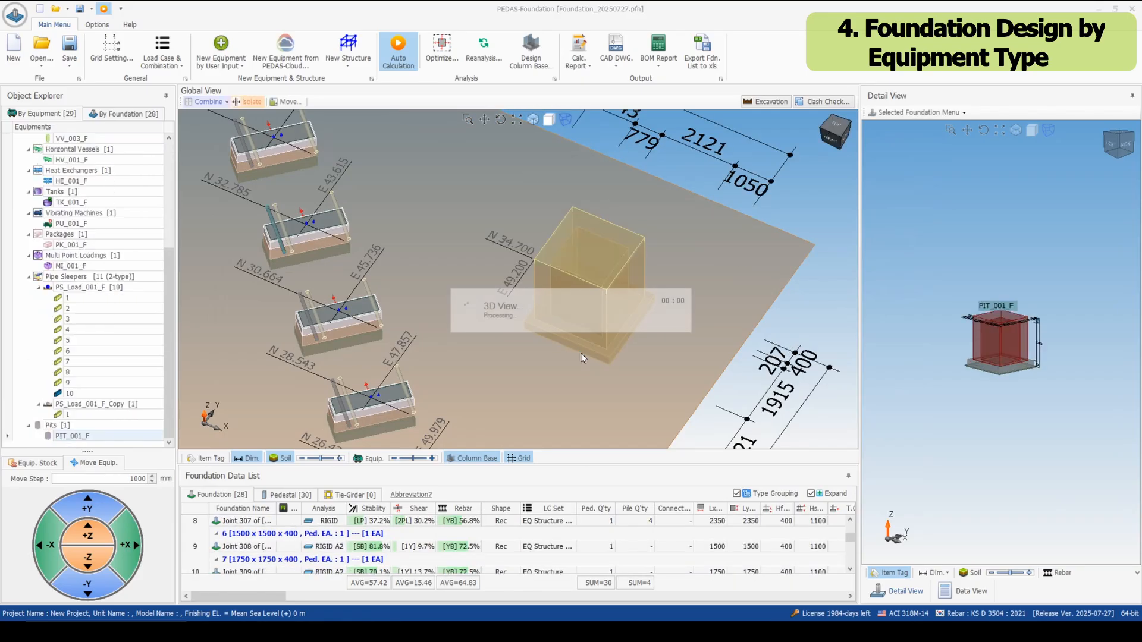
# Start a new STAAD structure foundation on the empty ground behind the existing foundations and load the analysis file EQ Structure A.ANL.
pyautogui.scroll(-5, 581, 355)
pyautogui.rightClick(415, 270)
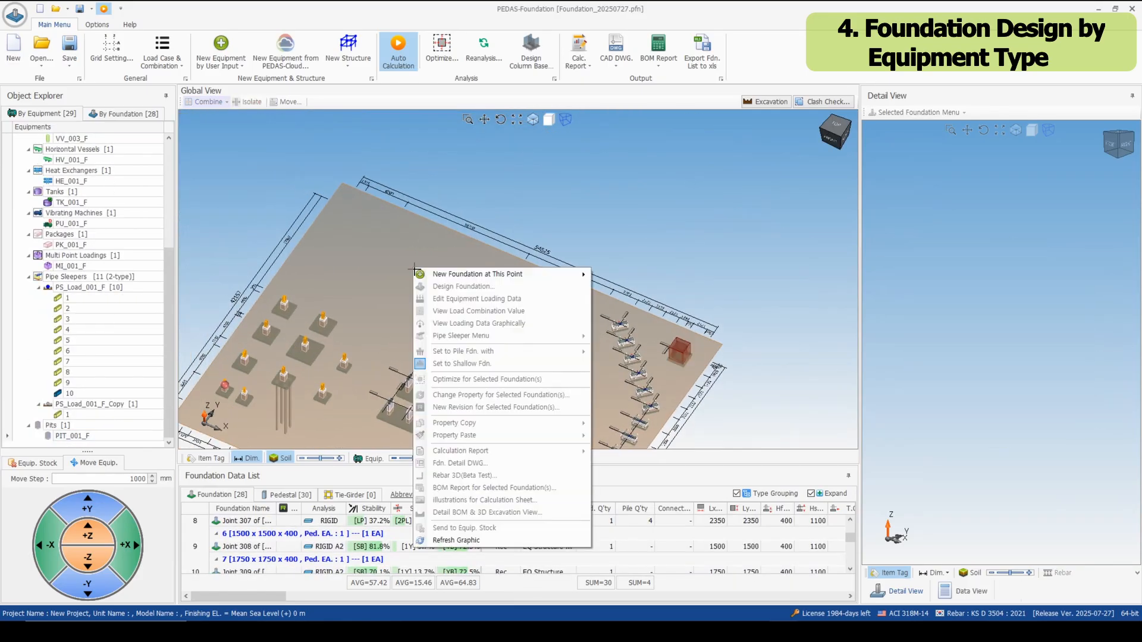
pyautogui.moveTo(440, 275)
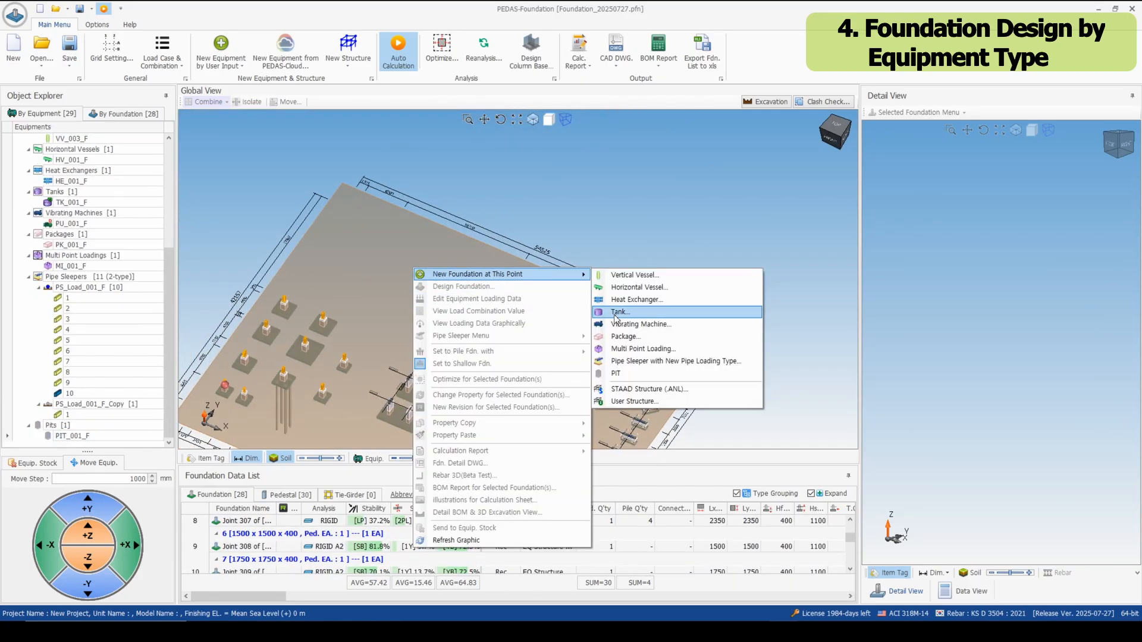
pyautogui.click(644, 390)
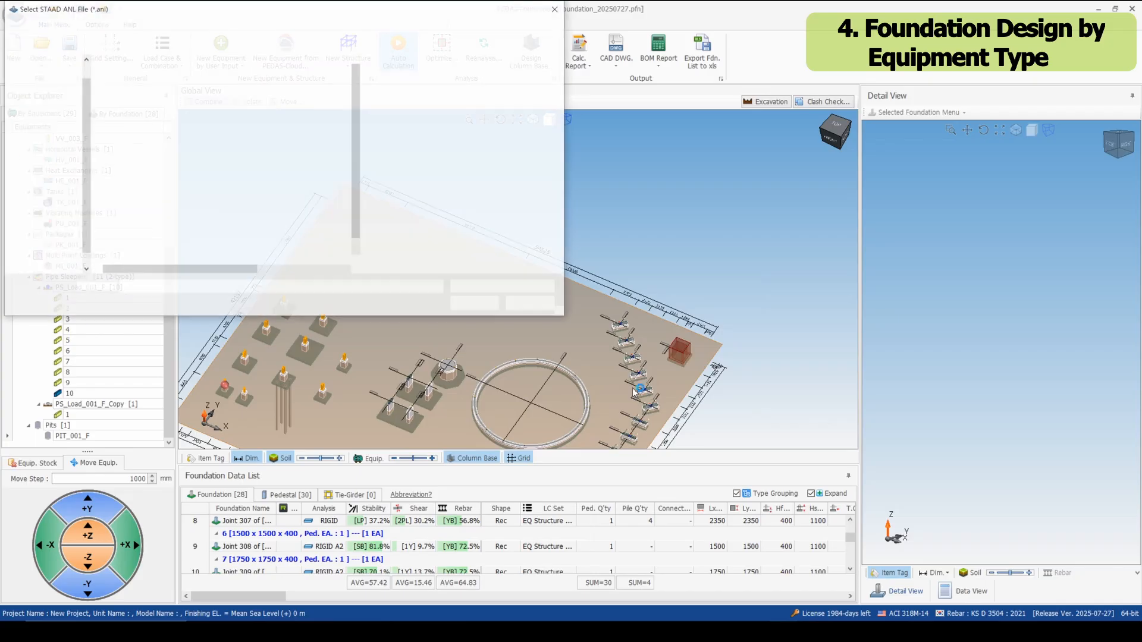
pyautogui.click(223, 114)
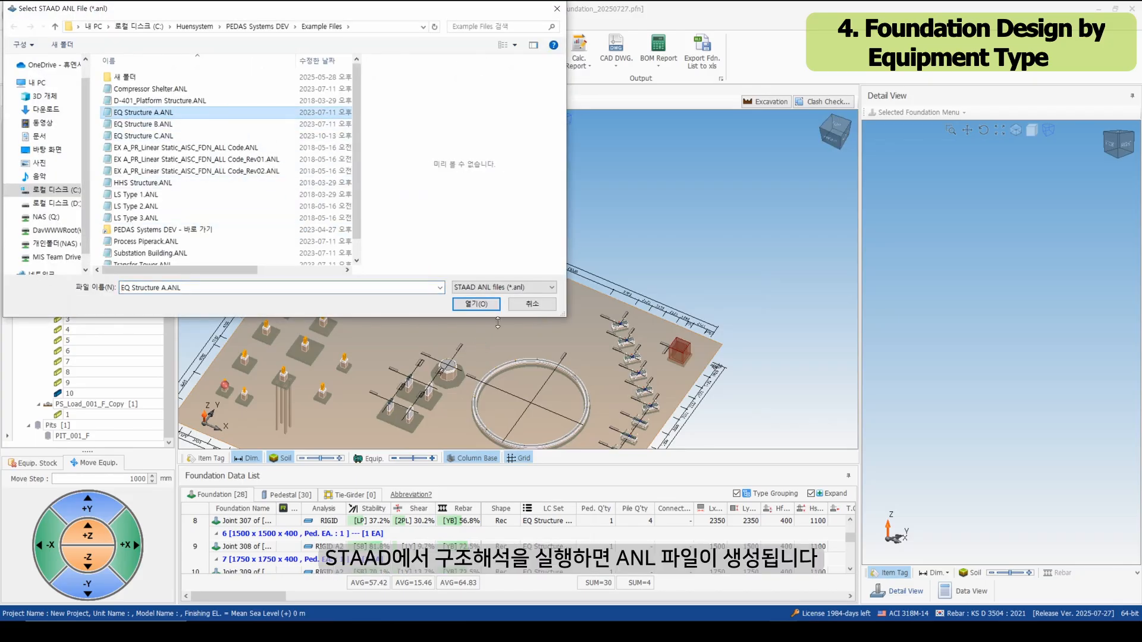
pyautogui.click(476, 304)
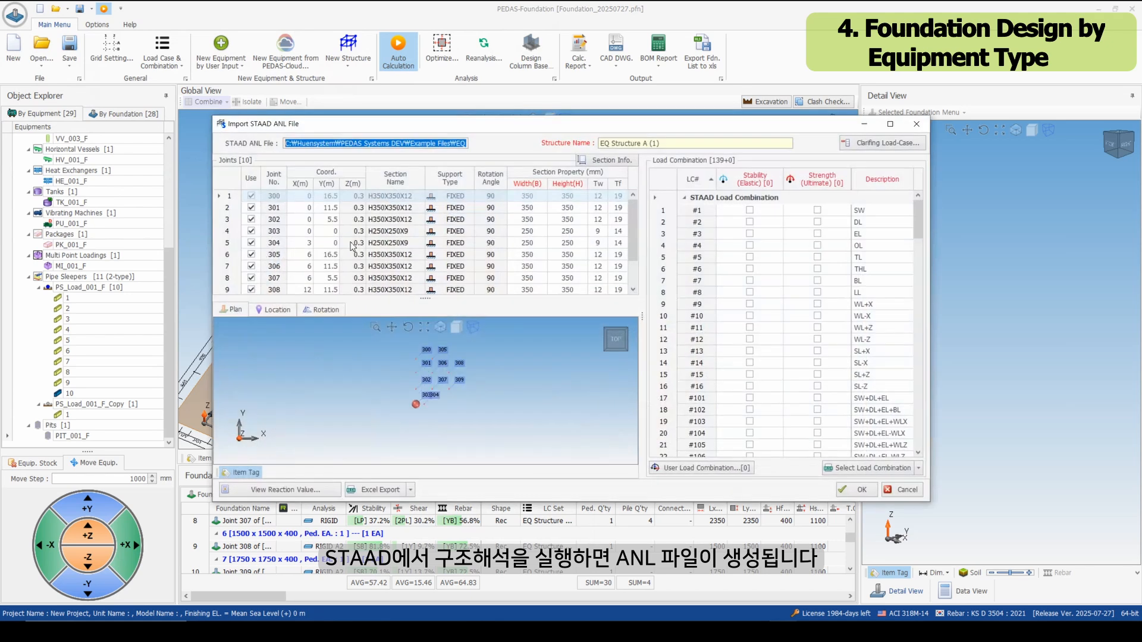
# Examine the imported joints of EQ Structure A (1), including their numbers, coordinates, section names and support types.
pyautogui.click(272, 205)
pyautogui.click(267, 221)
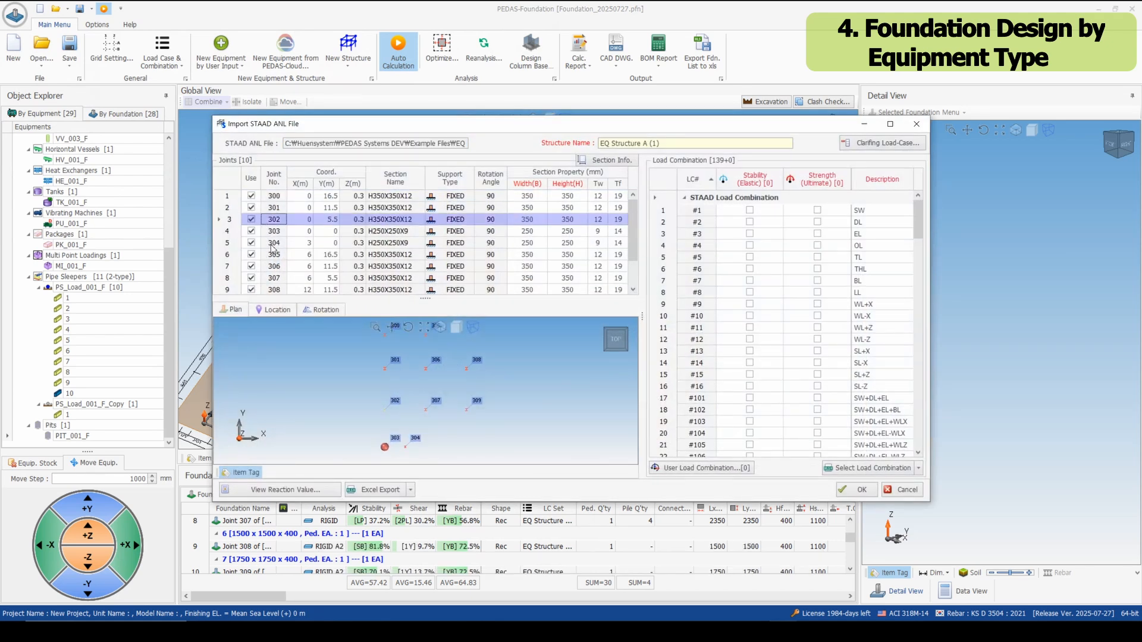
pyautogui.click(391, 230)
pyautogui.press('Up')
pyautogui.press('Up')
pyautogui.click(457, 243)
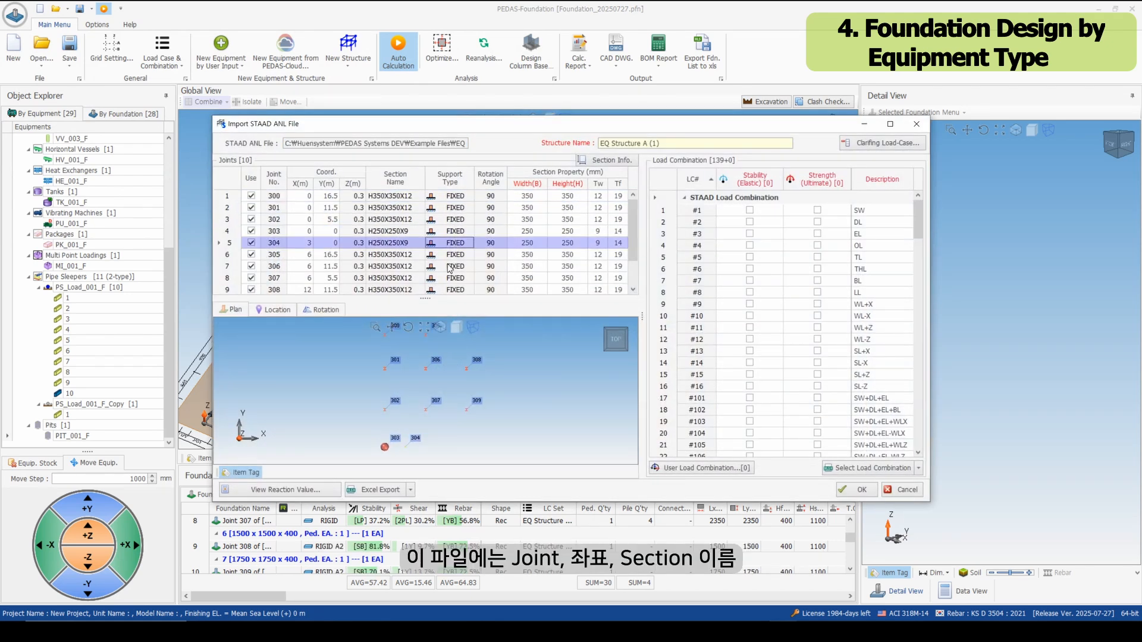
pyautogui.click(448, 267)
pyautogui.click(443, 278)
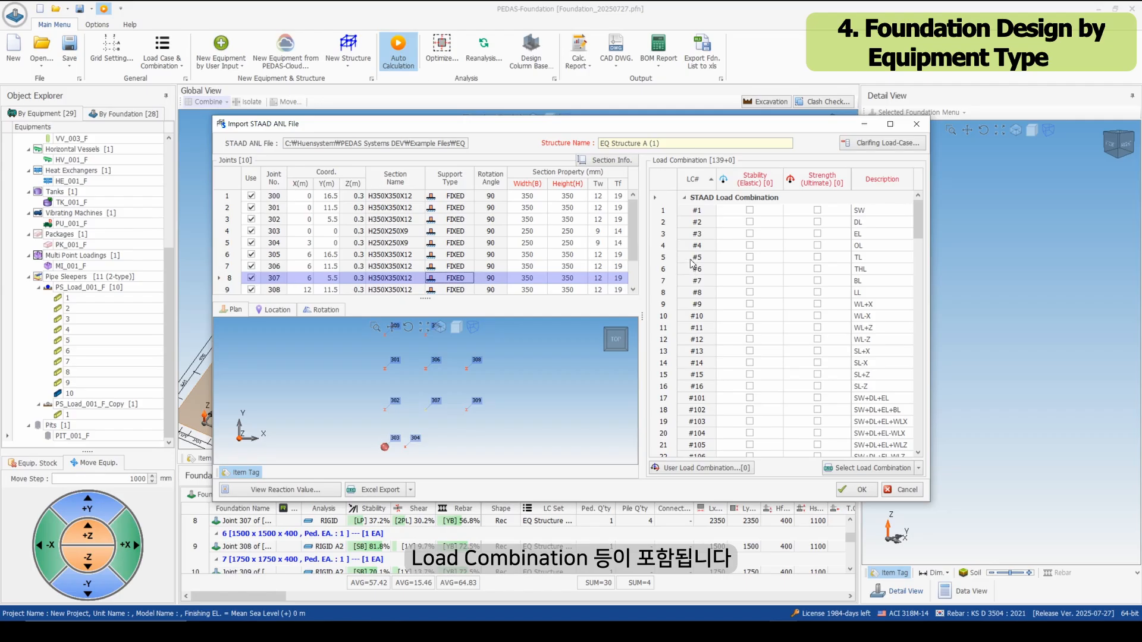
# Look through the STAAD load combinations contained in the imported analysis file.
pyautogui.click(684, 235)
pyautogui.click(688, 328)
pyautogui.click(690, 423)
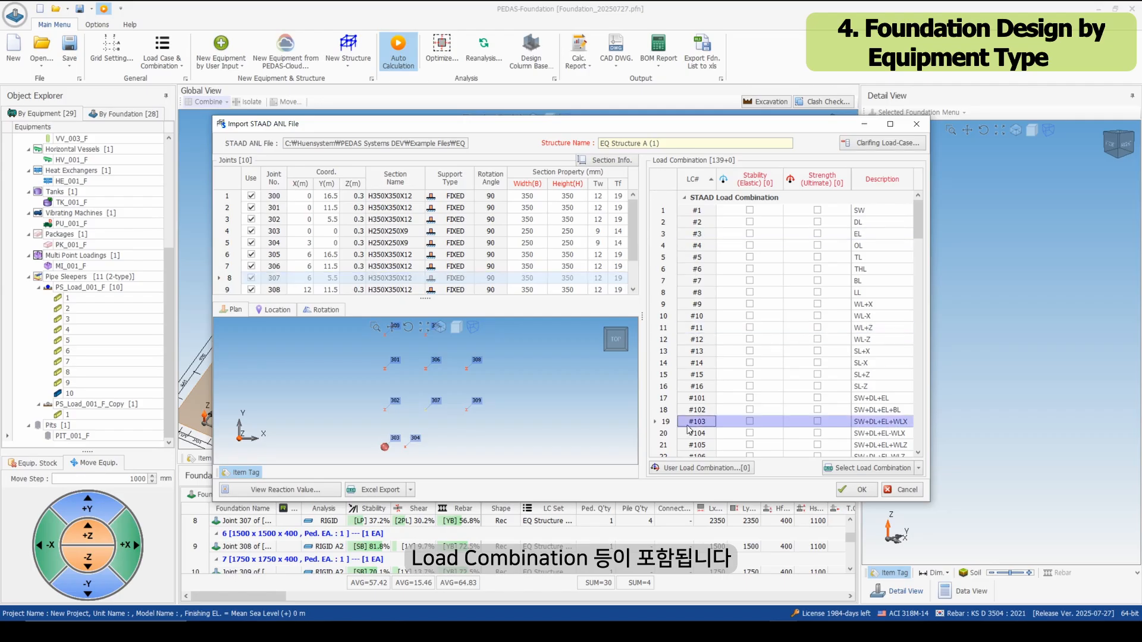
pyautogui.scroll(-3, 689, 441)
pyautogui.click(688, 271)
pyautogui.click(690, 301)
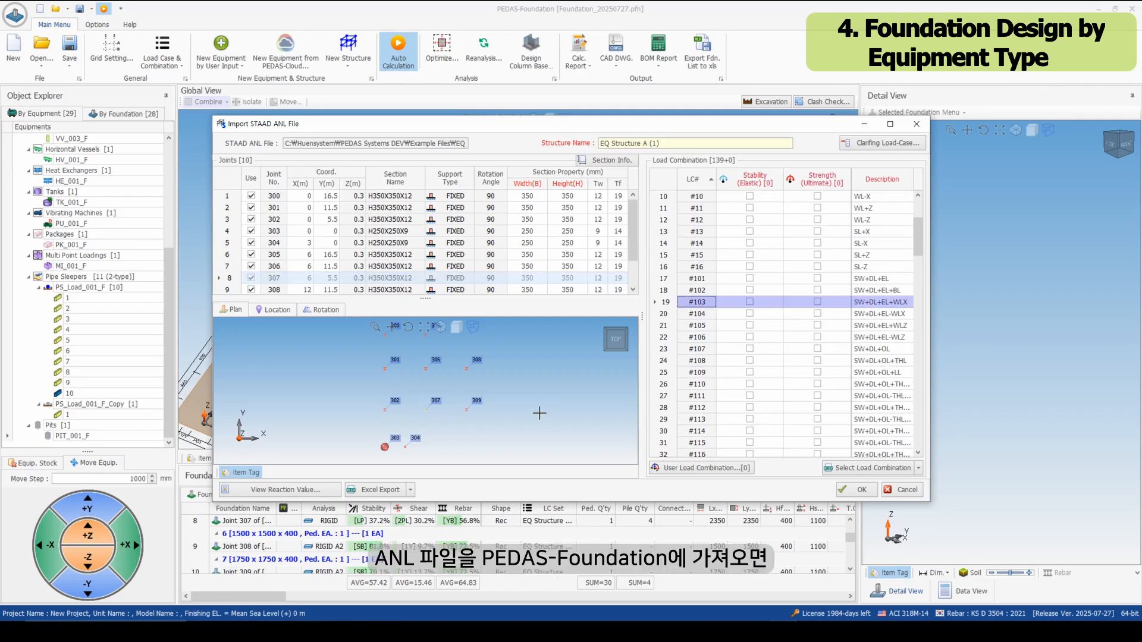
# View the STAAD joint reaction values for each load case and close the read-only table.
pyautogui.click(280, 491)
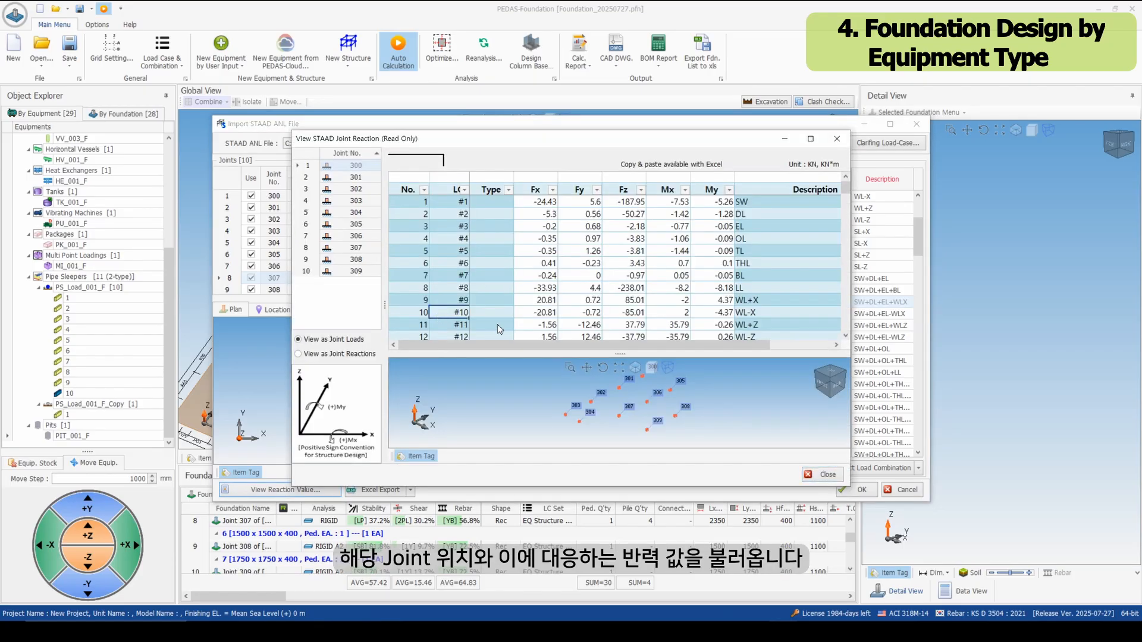
pyautogui.scroll(-10, 483, 279)
pyautogui.click(837, 476)
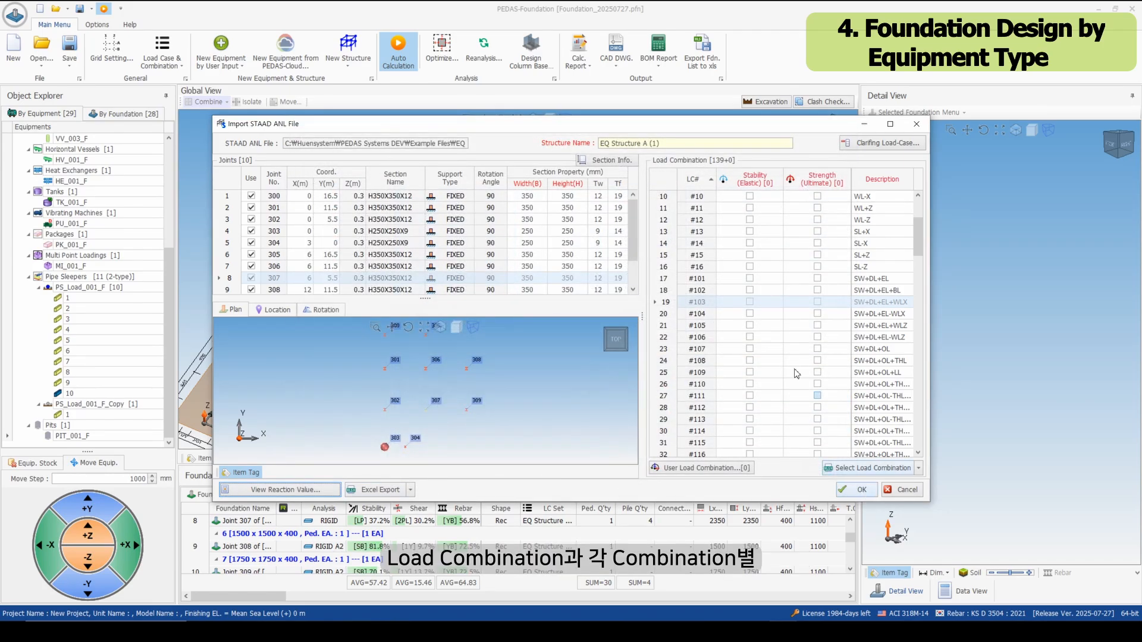
# Assign load combinations #101 to #107 to stability and #108 to #114 to strength, and import the structure with the proposed load factors.
pyautogui.moveTo(706, 283); pyautogui.dragTo(705, 351)
pyautogui.click(747, 315)
pyautogui.click(714, 360)
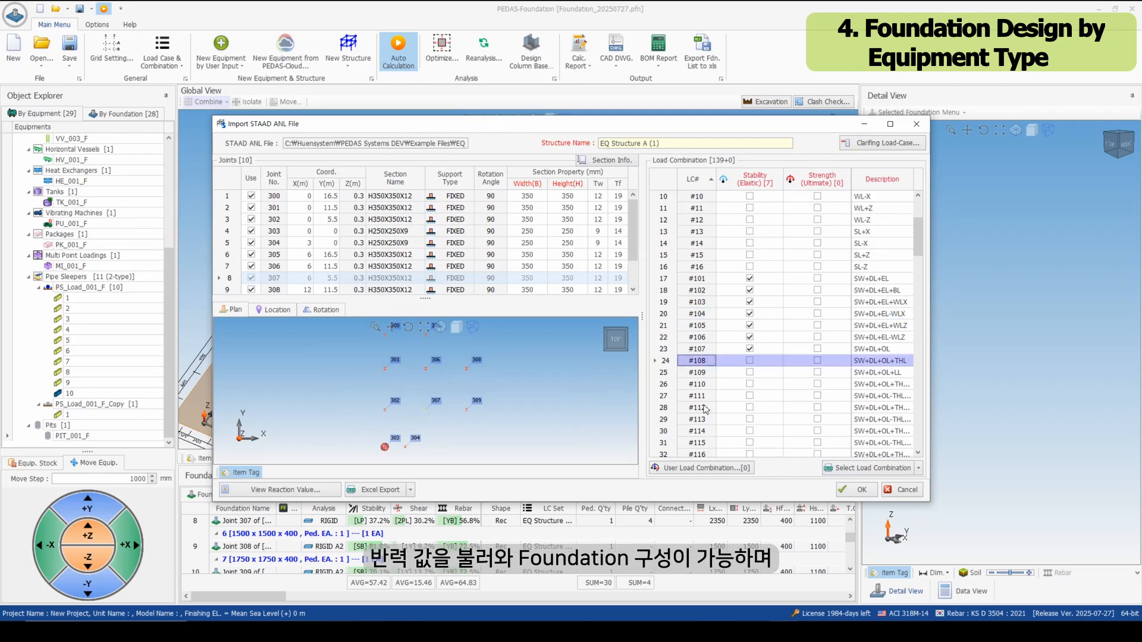
pyautogui.keyDown('shift'); pyautogui.click(702, 431); pyautogui.keyUp('shift')
pyautogui.click(816, 395)
pyautogui.click(856, 489)
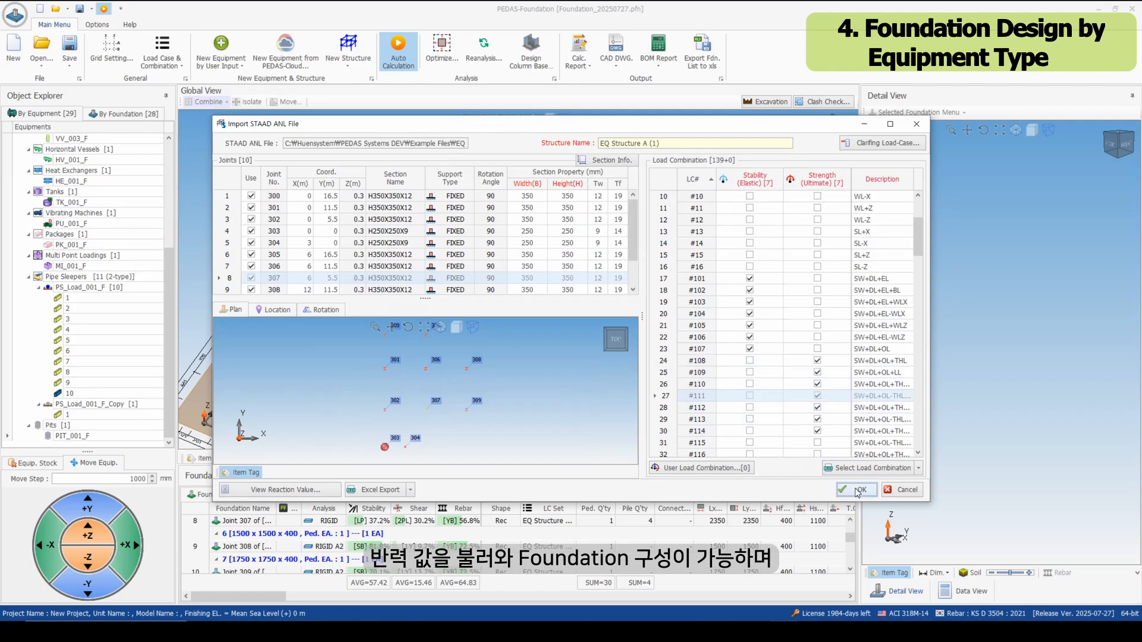
pyautogui.click(810, 447)
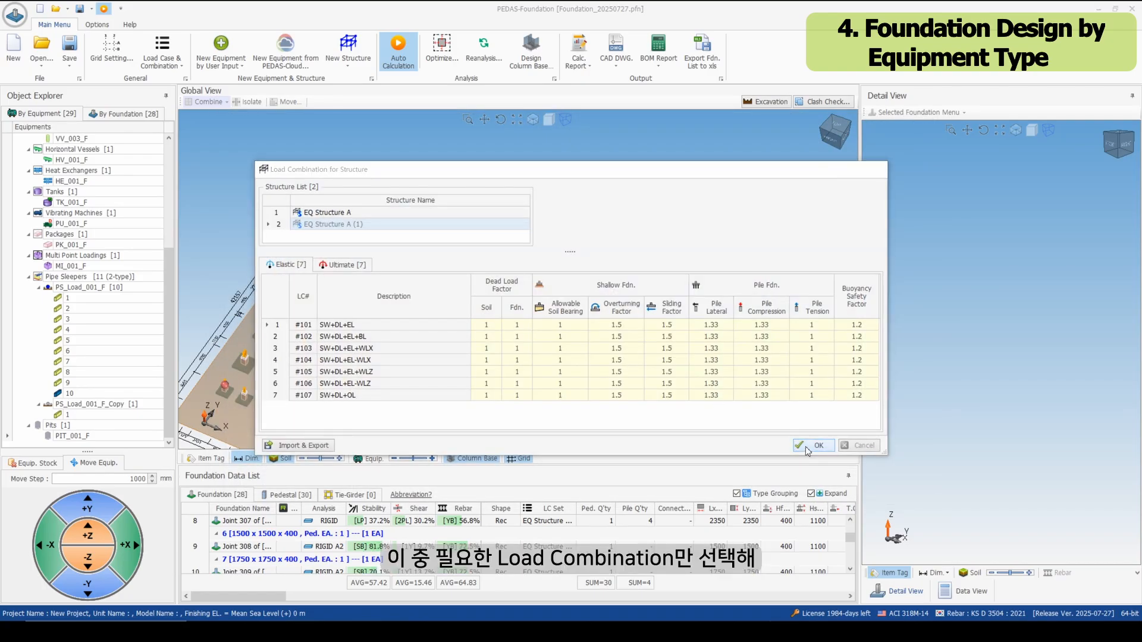
pyautogui.click(595, 359)
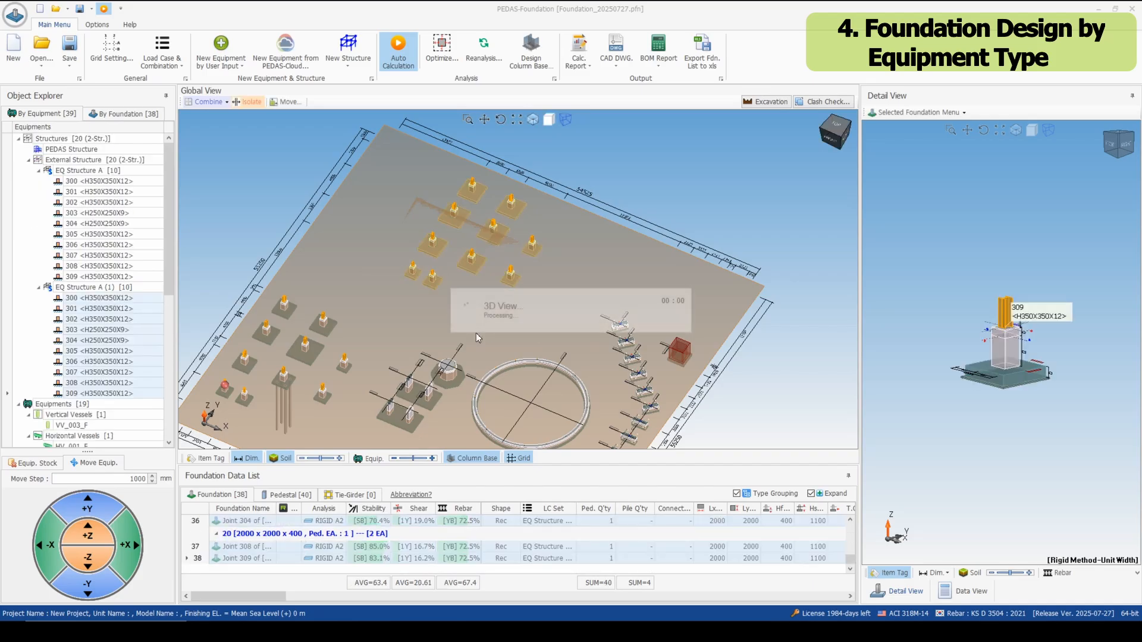
# Start a user-defined structure foundation on the empty ground beside the imported structures.
pyautogui.scroll(-4, 469, 313)
pyautogui.scroll(10, 516, 197)
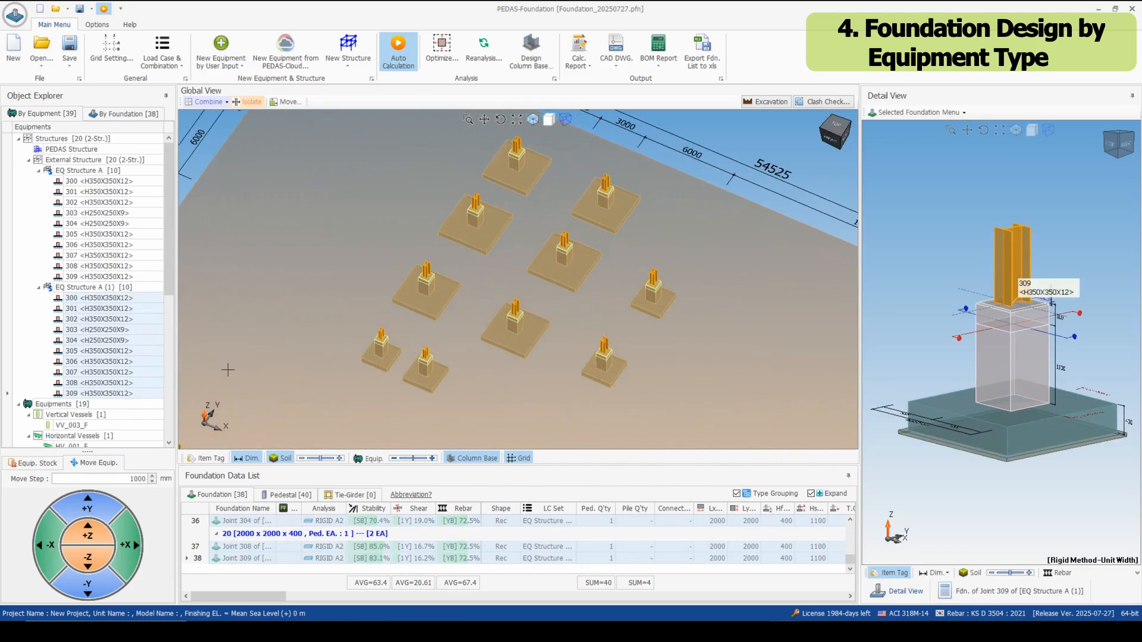
pyautogui.click(261, 339)
pyautogui.moveTo(262, 339); pyautogui.dragTo(557, 275)
pyautogui.moveTo(568, 320); pyautogui.dragTo(431, 275)
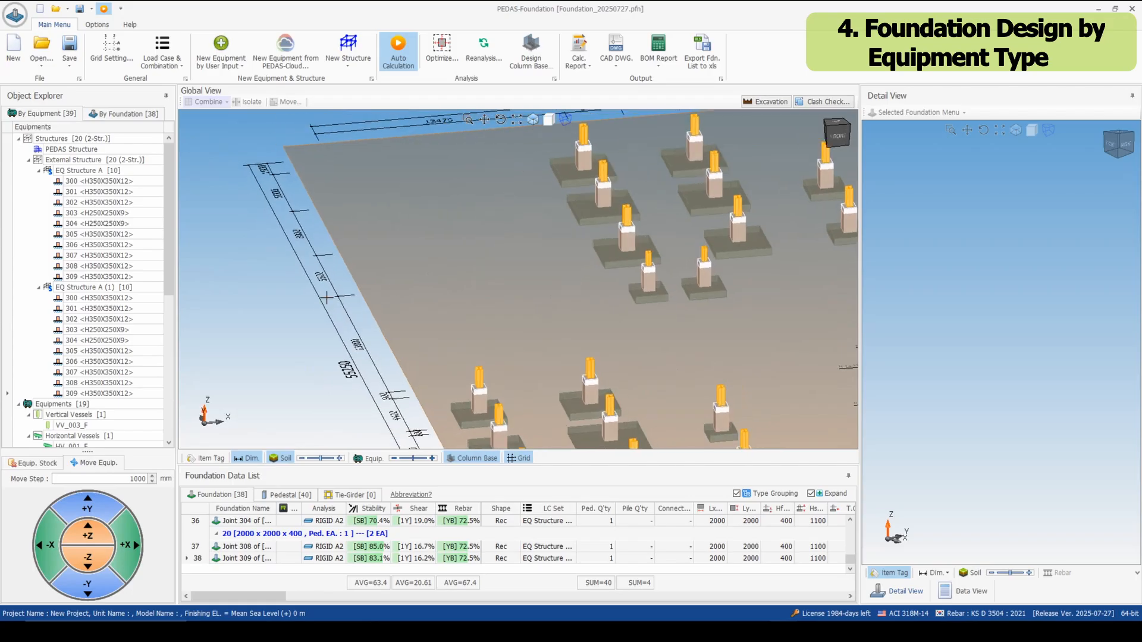
pyautogui.rightClick(325, 300)
pyautogui.moveTo(410, 306)
pyautogui.click(538, 434)
pyautogui.press('Escape')
pyautogui.rightClick(323, 299)
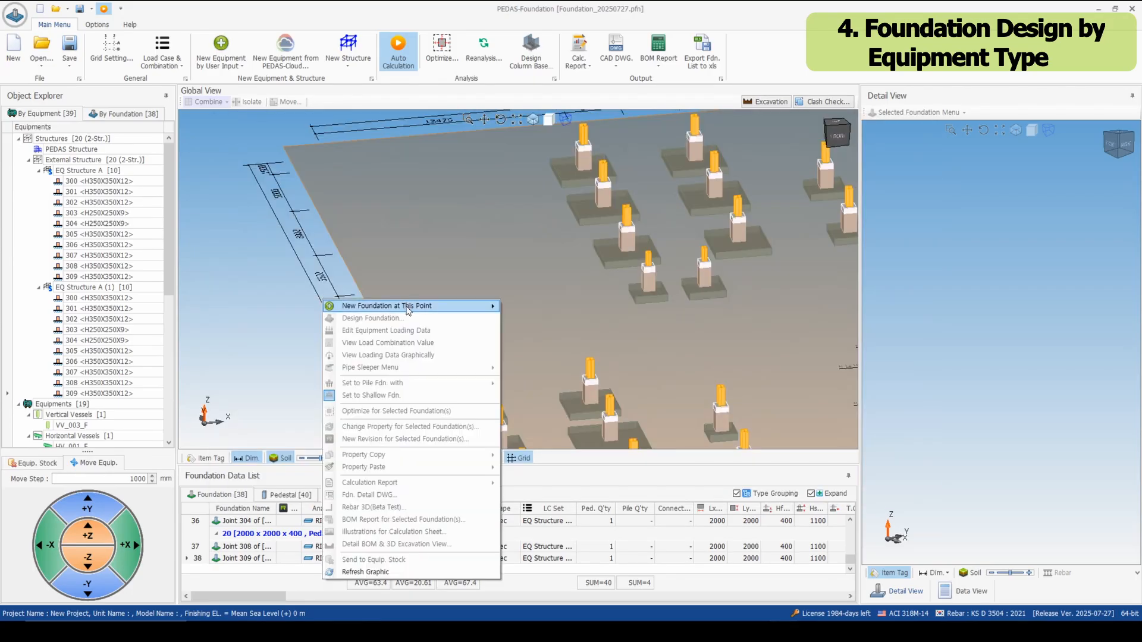
pyautogui.moveTo(416, 305)
pyautogui.click(538, 434)
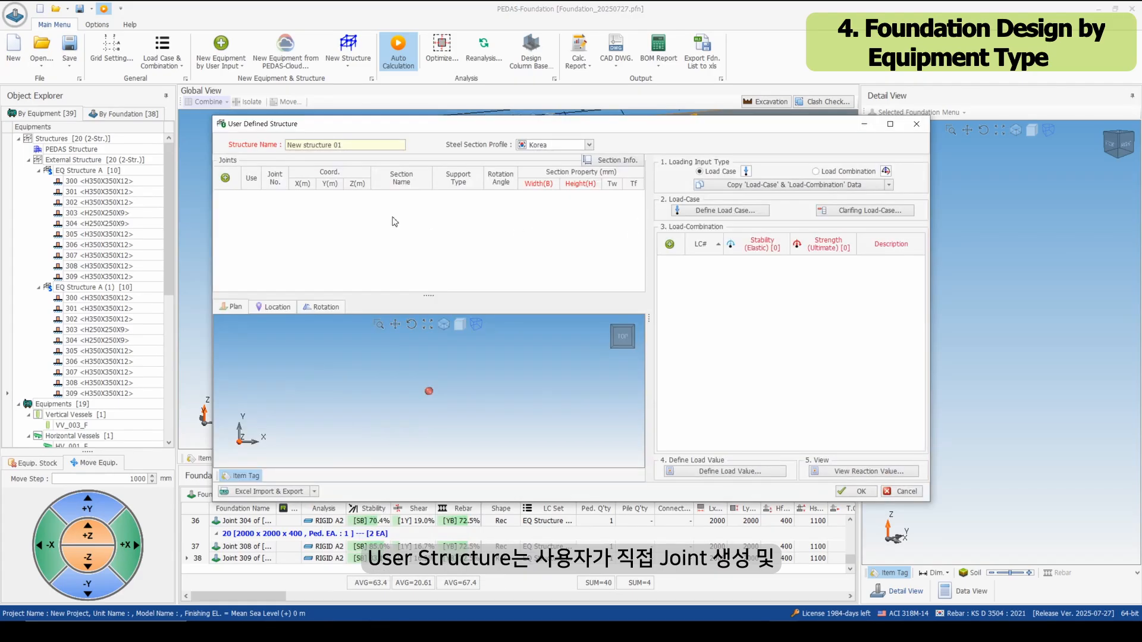
# Add four joints with the default H100X100X6X8 section to the user-defined structure New structure 01.
pyautogui.click(226, 179)
pyautogui.click(226, 178)
pyautogui.click(226, 178)
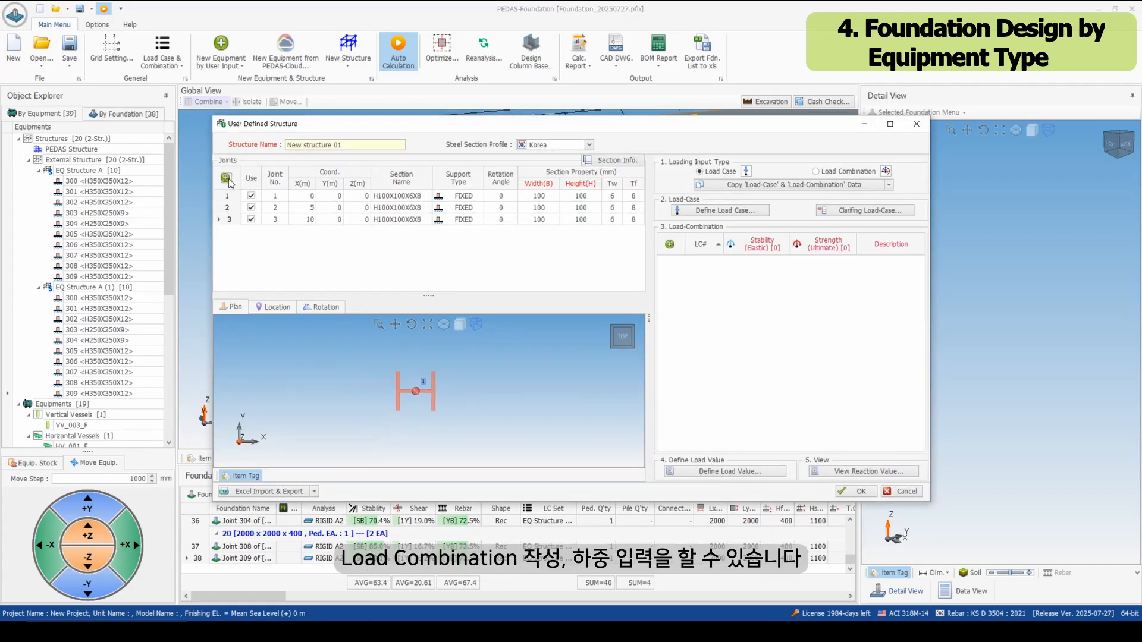
pyautogui.click(226, 179)
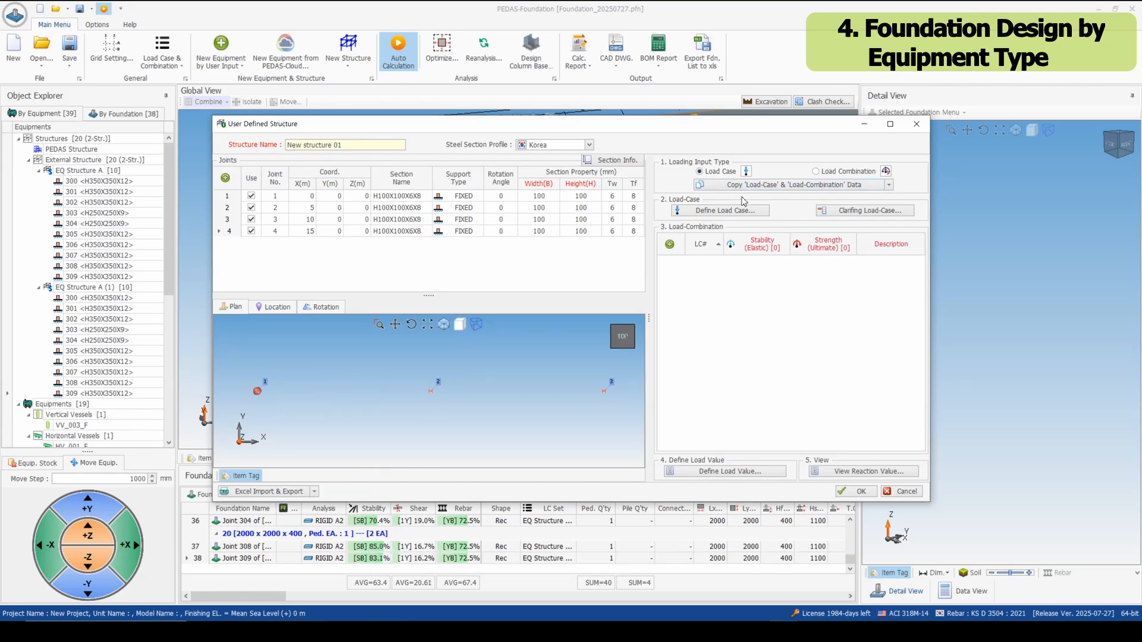
# Try copying load case and load combination data from an ANL file into the user-defined structure, and cancel the structure.
pyautogui.click(889, 186)
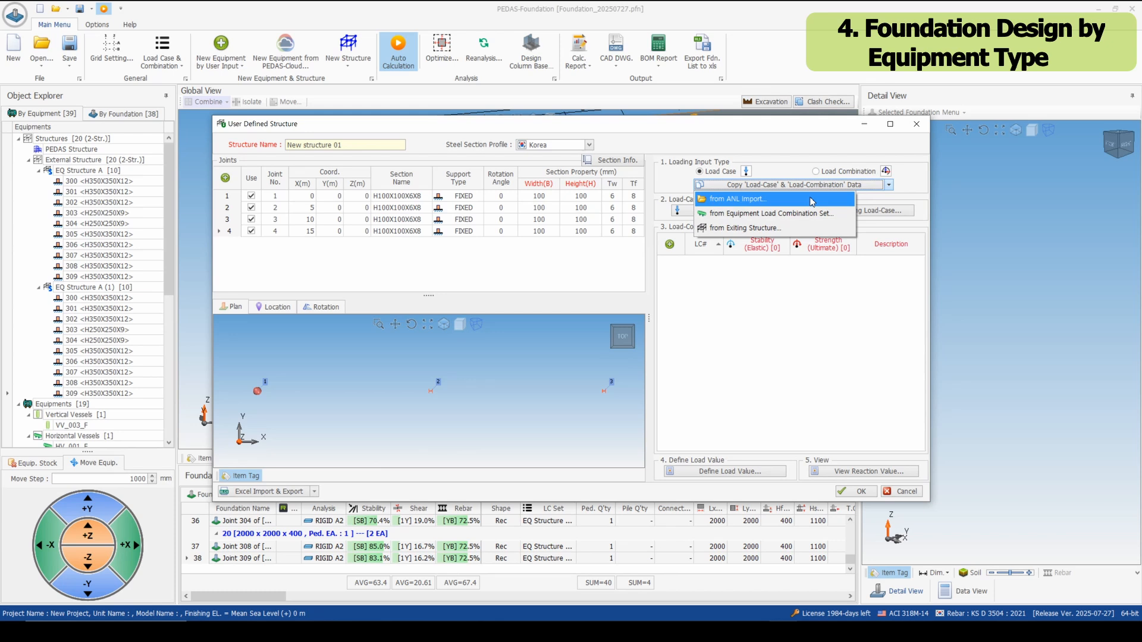
pyautogui.click(755, 202)
pyautogui.doubleClick(350, 247)
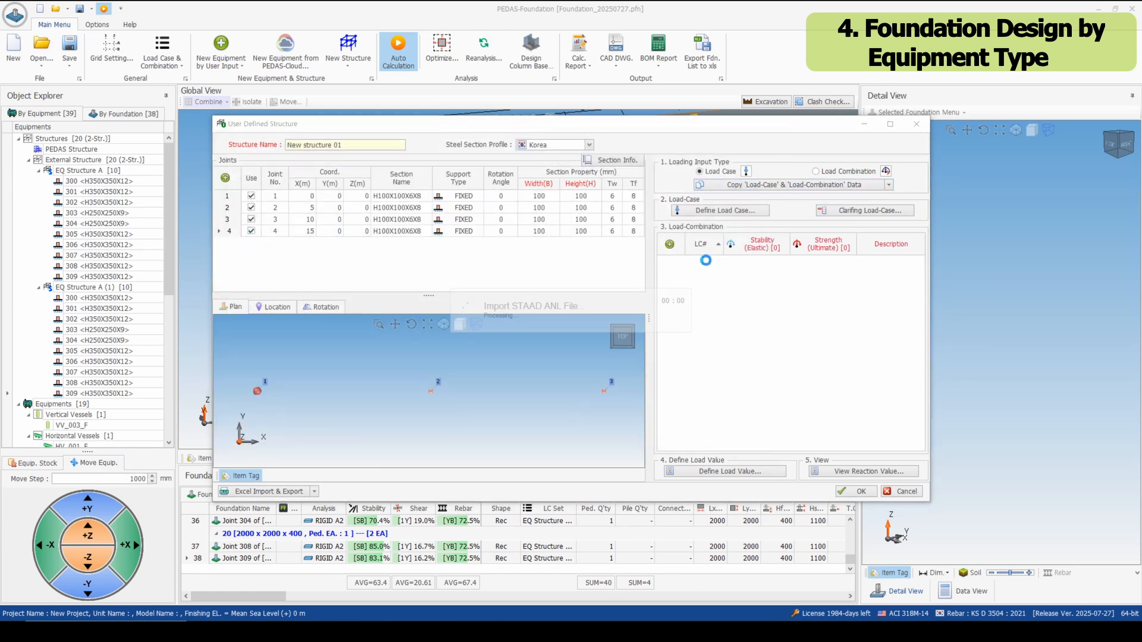
pyautogui.click(916, 494)
# Open the equipment loading data of EQ Structure A (1) from its joint 302 foundation.
pyautogui.click(612, 260)
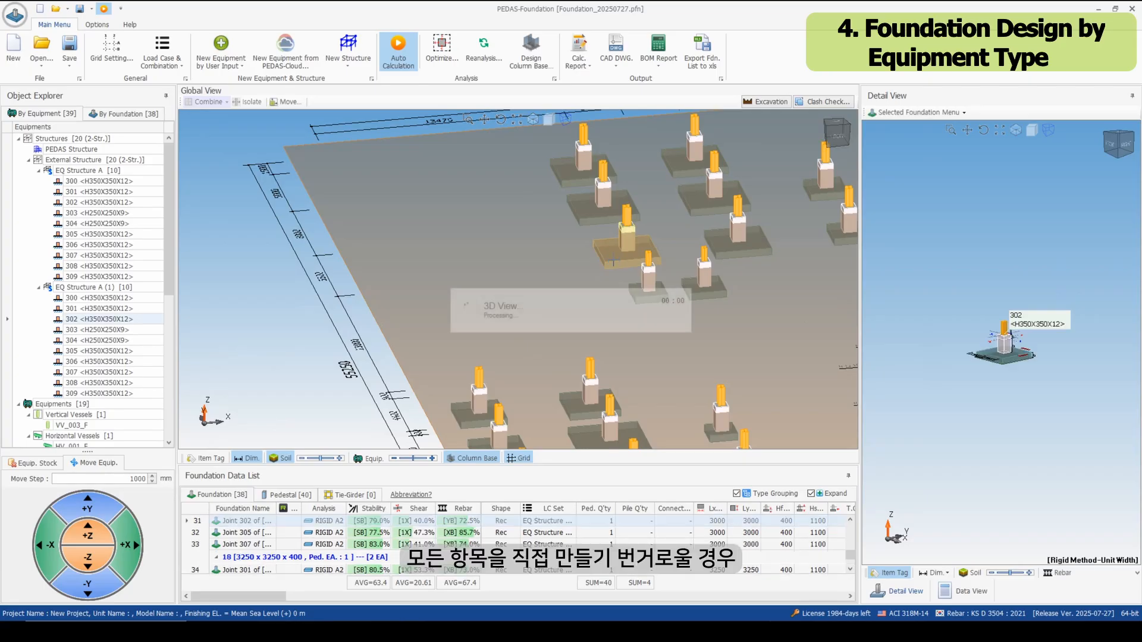
pyautogui.rightClick(611, 258)
pyautogui.moveTo(653, 282)
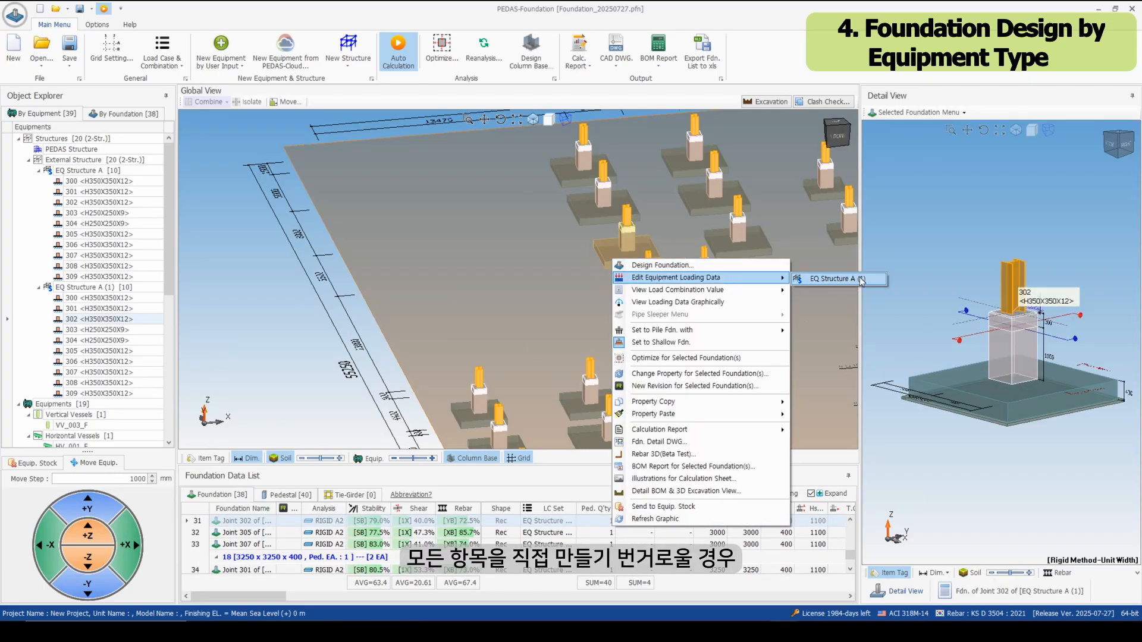
pyautogui.click(808, 279)
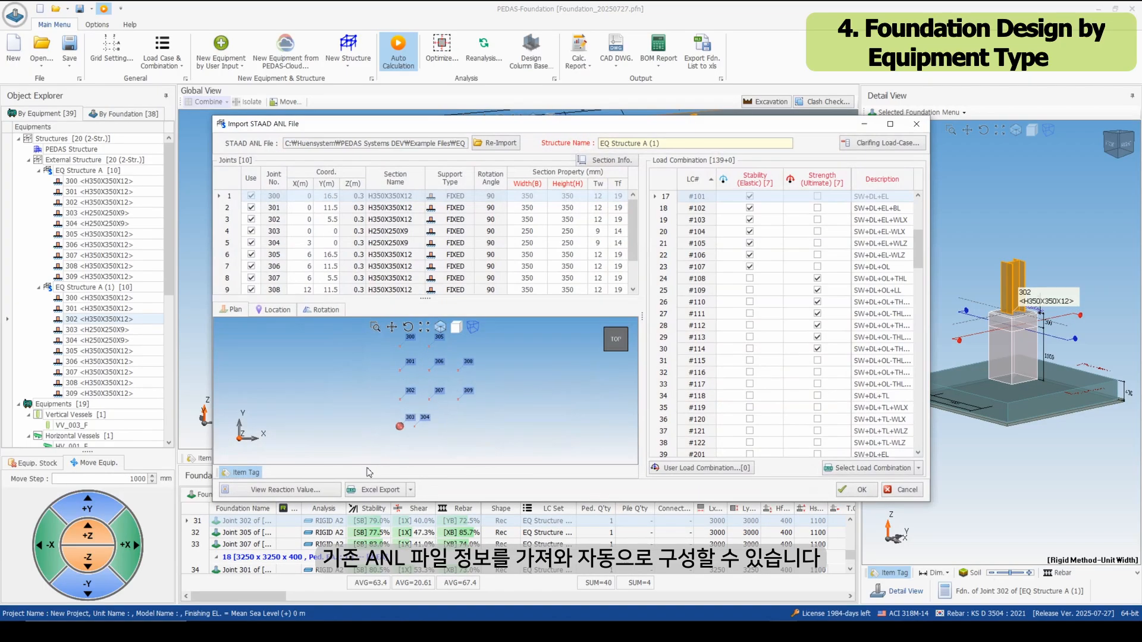
# Export the structure's data to Excel as load case type, save it as Sample on drive D, and open the workbook.
pyautogui.click(409, 489)
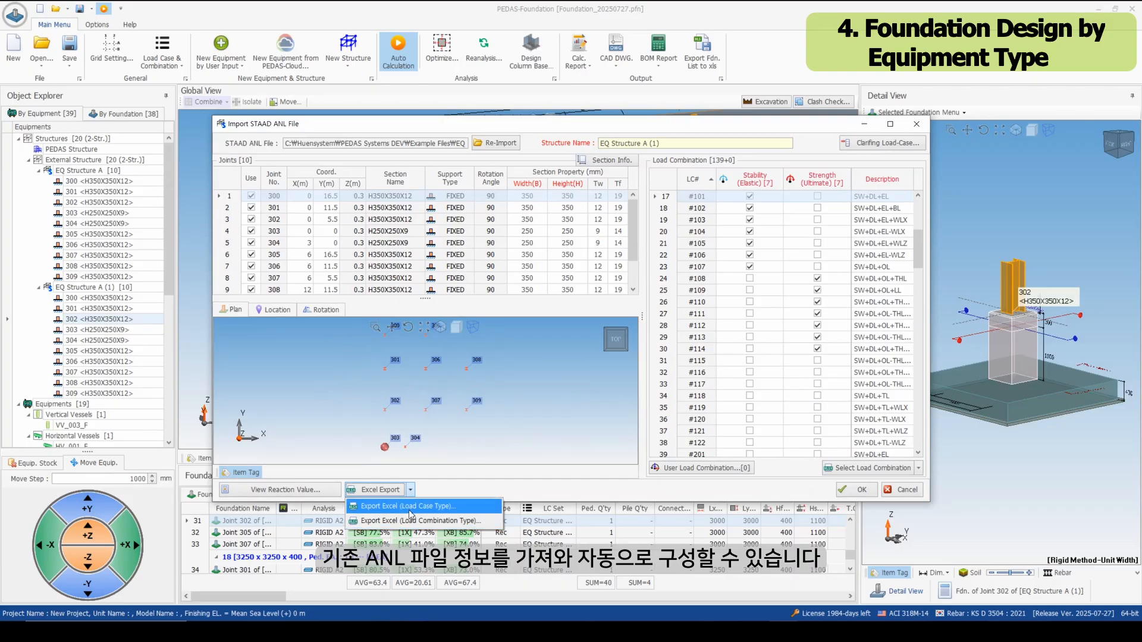
pyautogui.click(410, 508)
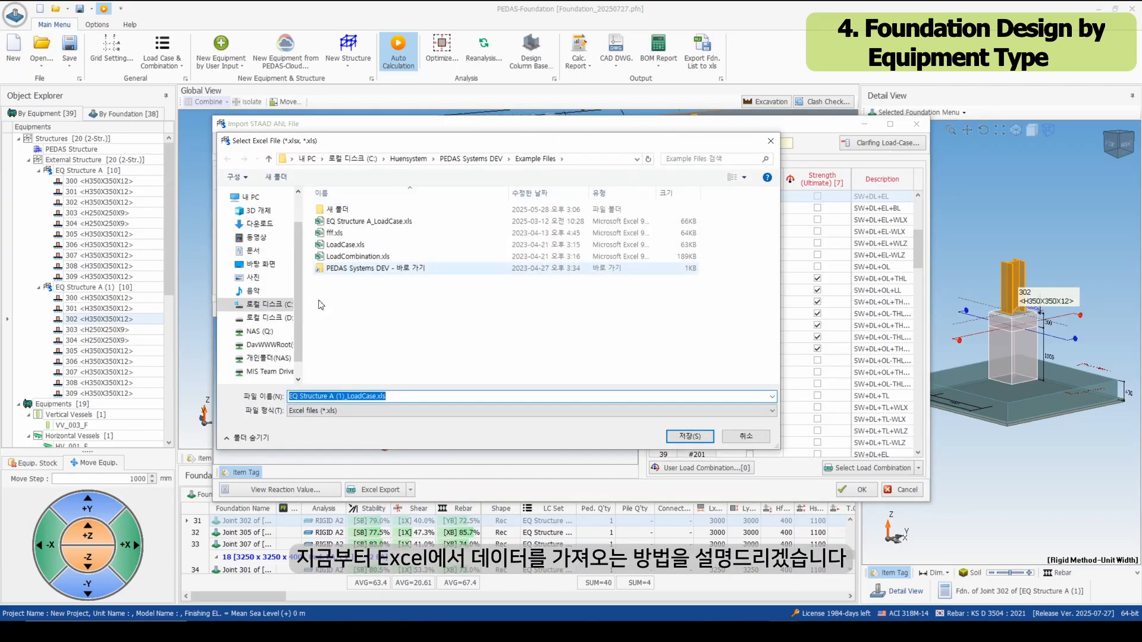
pyautogui.click(268, 318)
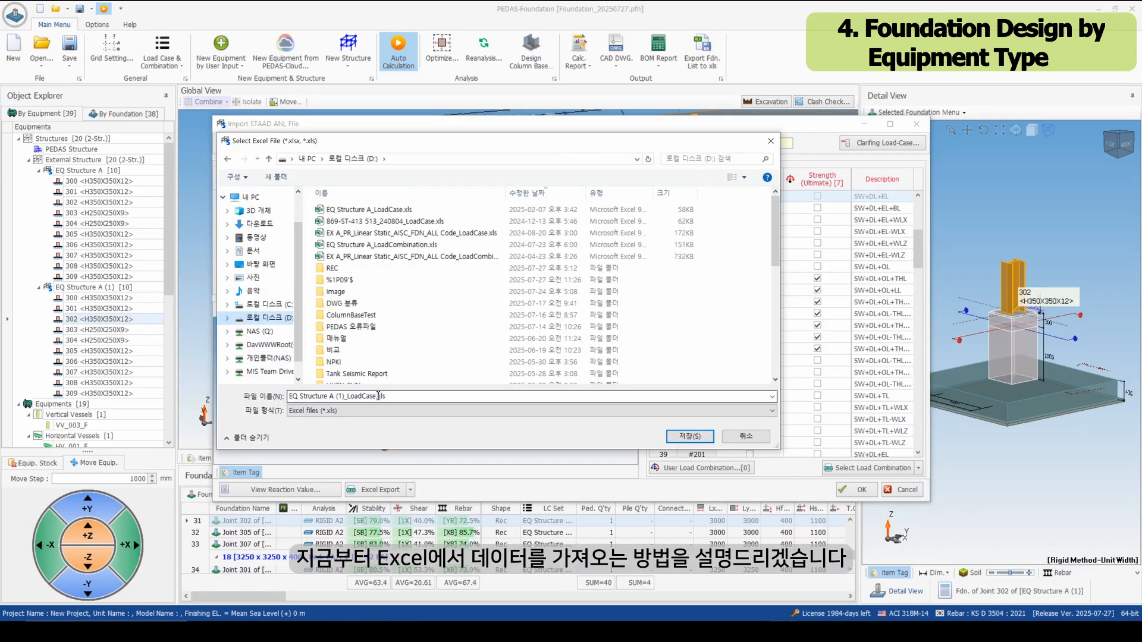
pyautogui.write('Sample')
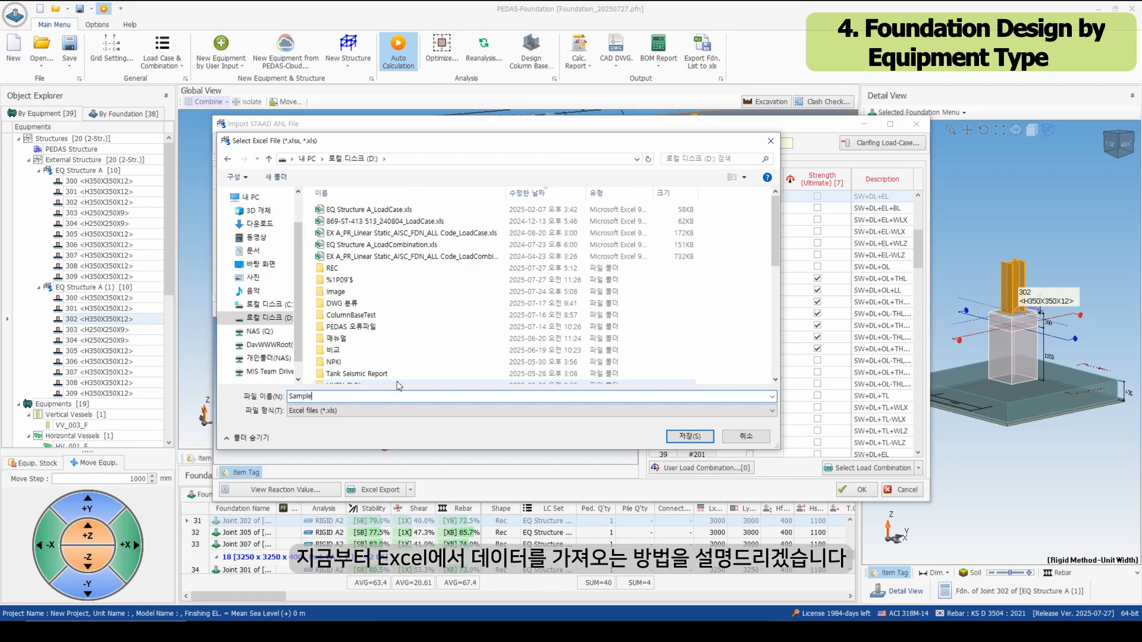
pyautogui.press('Return')
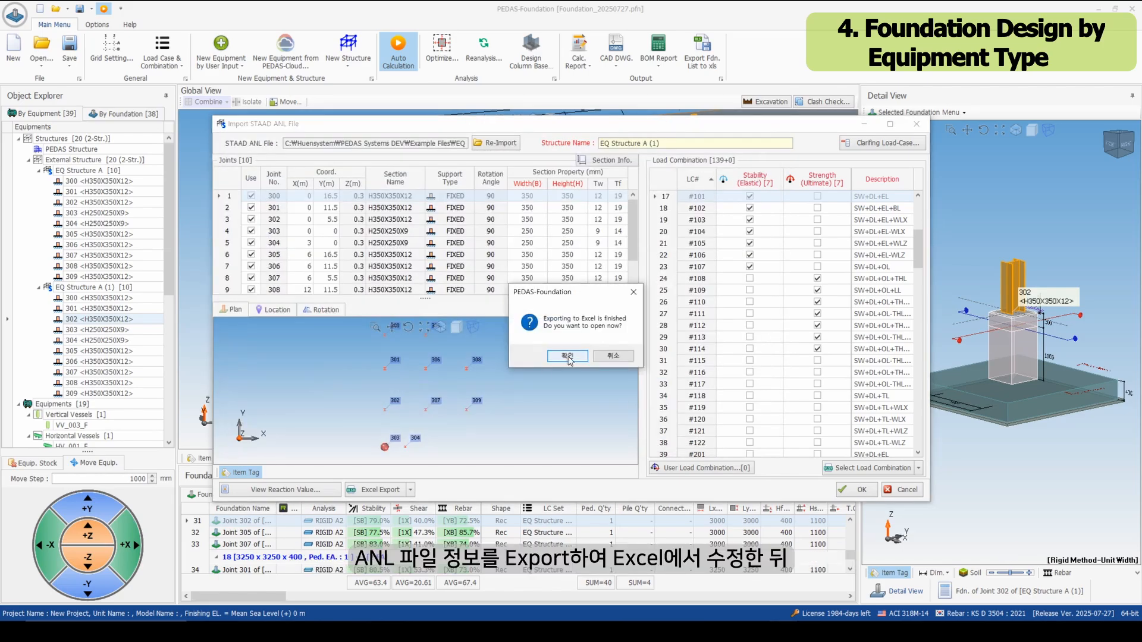
pyautogui.click(568, 357)
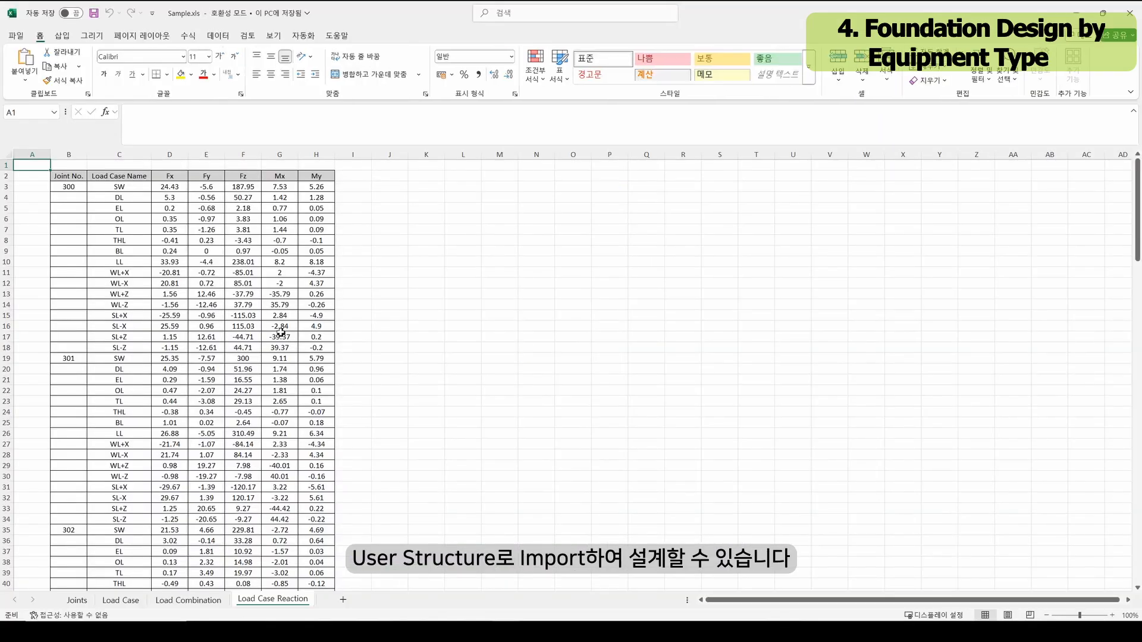
# Review the reaction, joint, load case and load combination sheets of Sample.xls, and close the workbook and the structure's loading data.
pyautogui.click(243, 316)
pyautogui.click(209, 400)
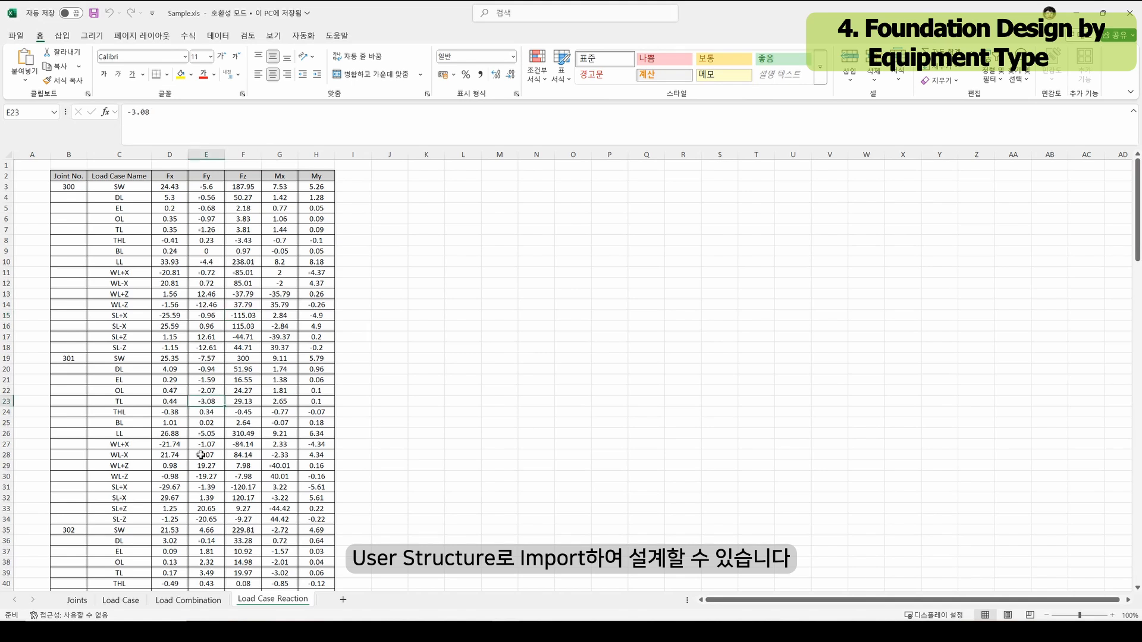
pyautogui.click(201, 455)
pyautogui.scroll(-3, 196, 530)
pyautogui.click(81, 601)
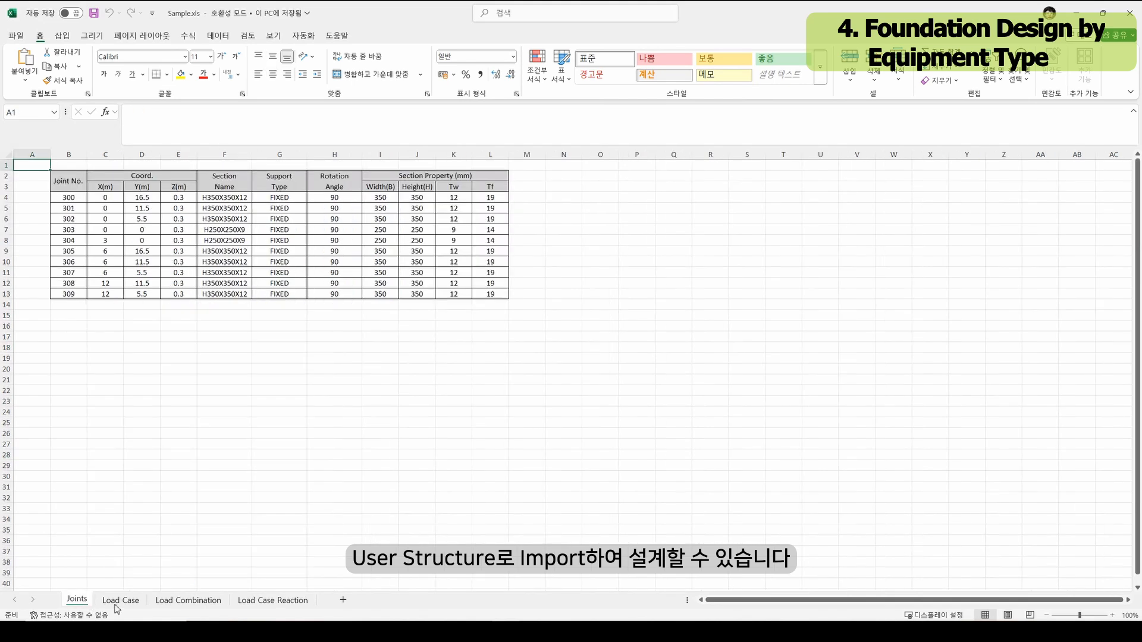
pyautogui.click(119, 602)
pyautogui.click(203, 600)
pyautogui.click(241, 600)
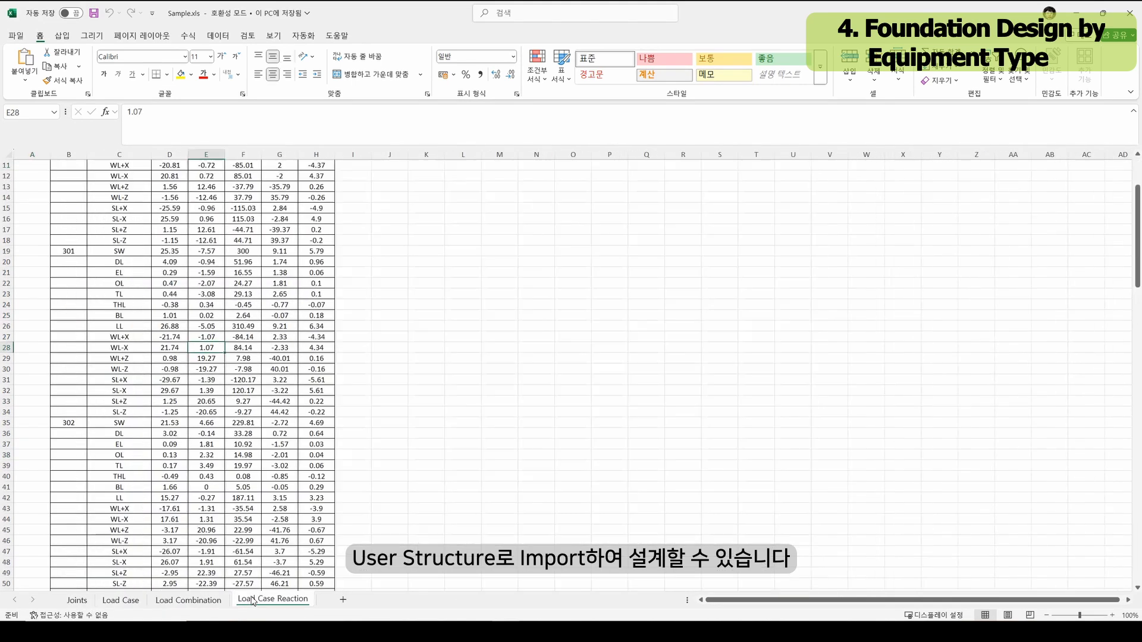
pyautogui.click(280, 368)
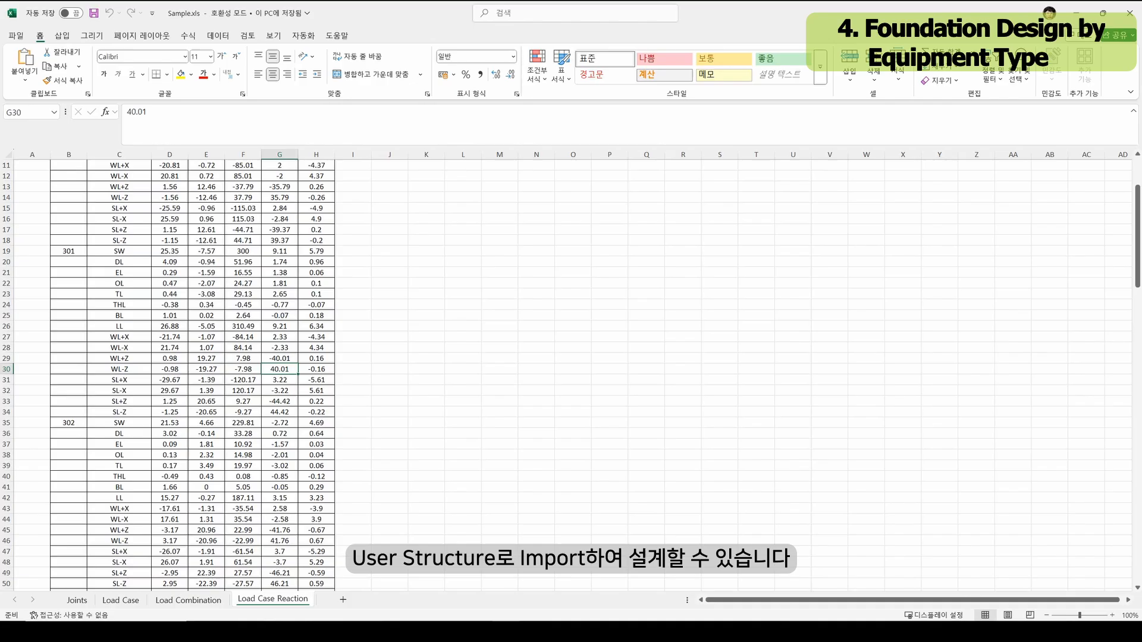
pyautogui.click(1128, 12)
pyautogui.click(919, 125)
# Create a user-defined structure at a point in the global view and import its data from Sample.xls.
pyautogui.rightClick(366, 226)
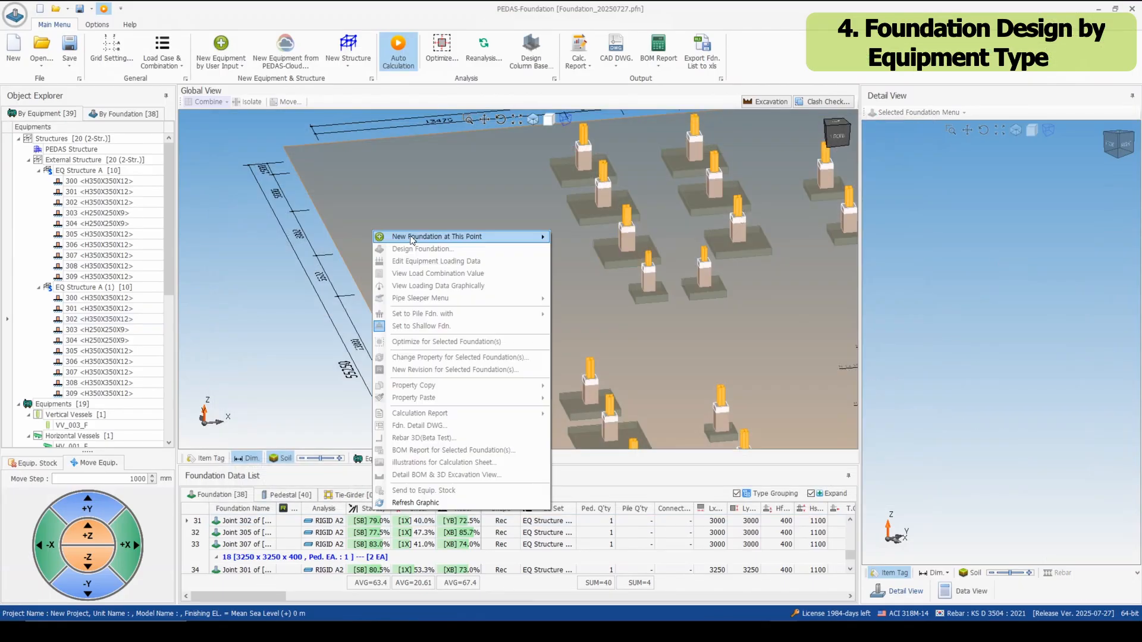
pyautogui.moveTo(414, 239)
pyautogui.click(632, 365)
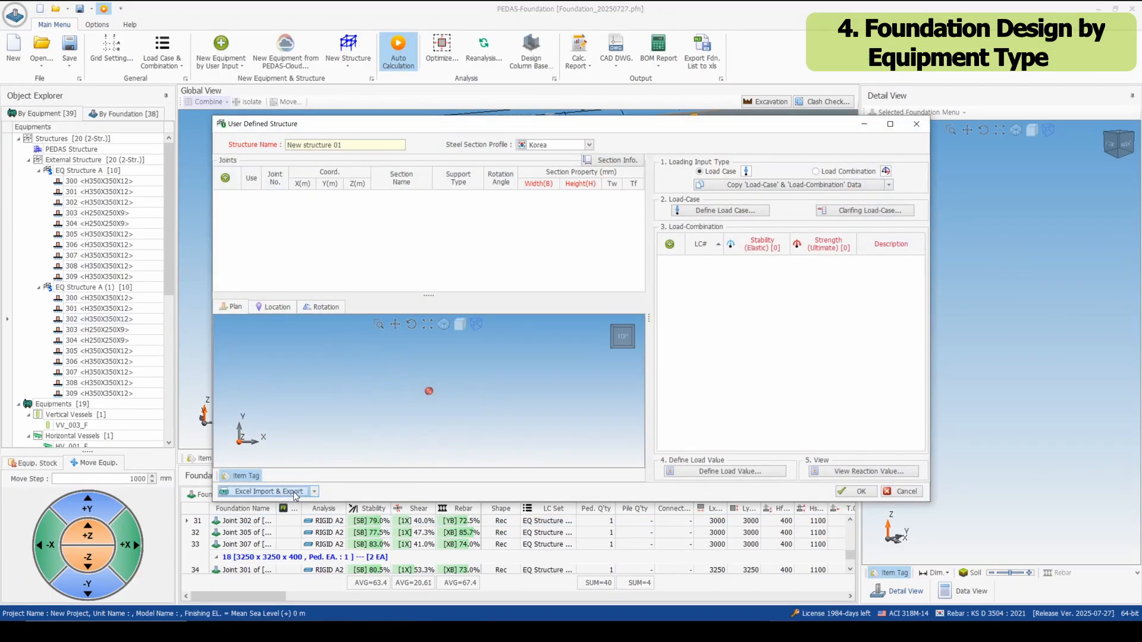
pyautogui.click(267, 491)
pyautogui.click(274, 505)
pyautogui.click(343, 209)
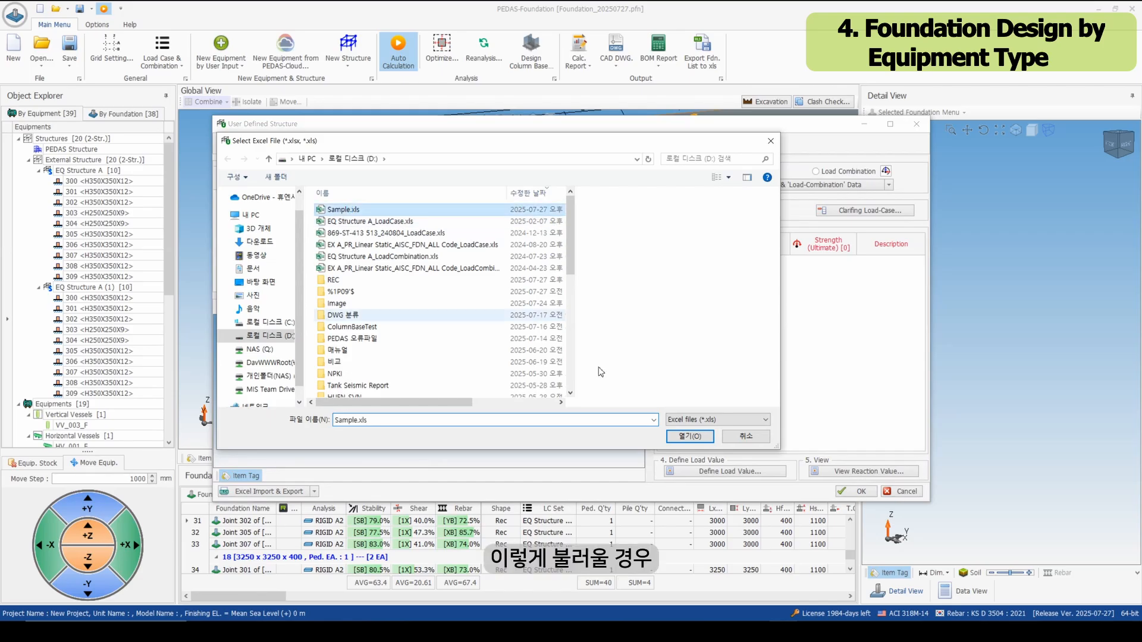
pyautogui.click(689, 436)
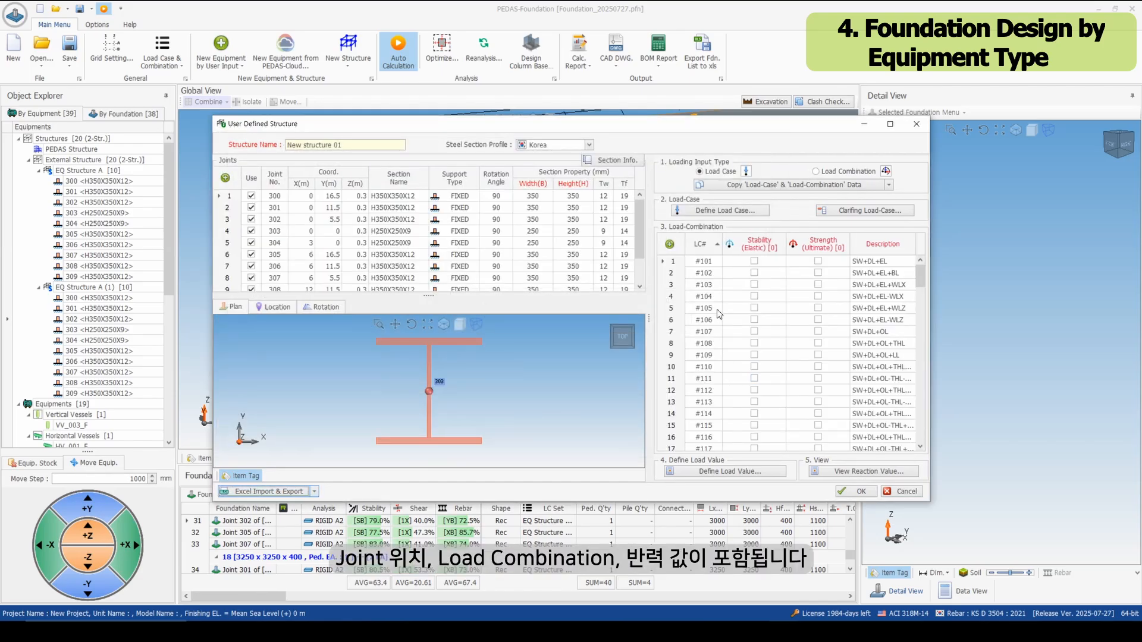
# Assign load combinations #101 to #107 to Stability (Elastic) and #108 to #114 to Strength (Ultimate).
pyautogui.click(711, 263)
pyautogui.keyDown('shift'); pyautogui.click(689, 330); pyautogui.keyUp('shift')
pyautogui.click(752, 298)
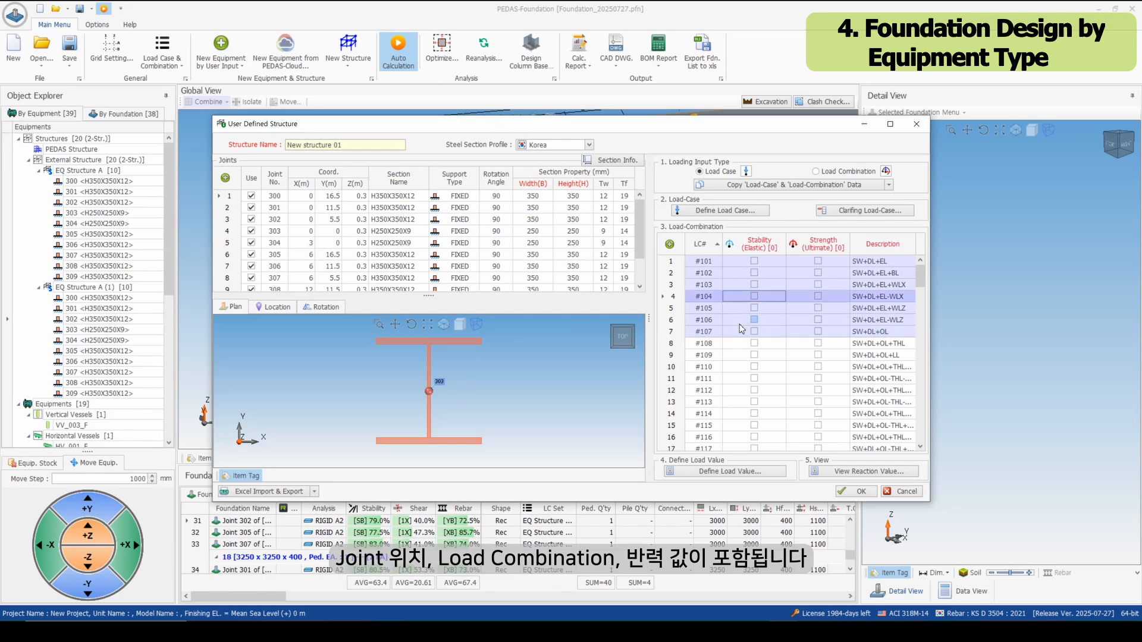
pyautogui.click(753, 331)
pyautogui.click(701, 344)
pyautogui.keyDown('shift'); pyautogui.click(783, 415); pyautogui.keyUp('shift')
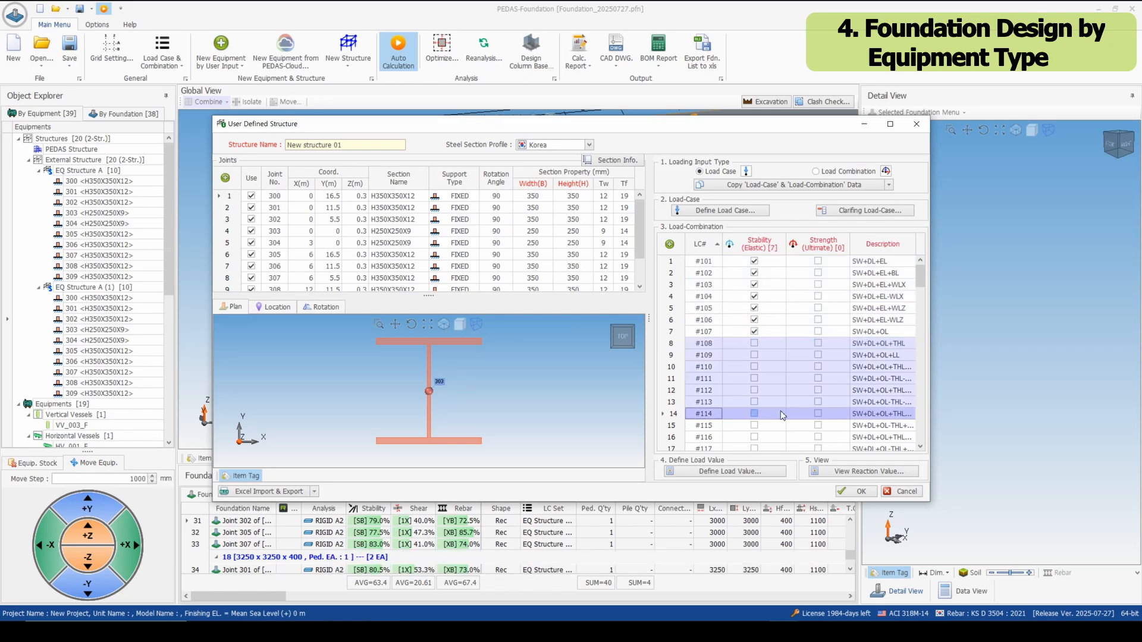
pyautogui.click(829, 415)
# Accept the structure and its load combinations, and optimize the foundation size of all joints.
pyautogui.click(845, 492)
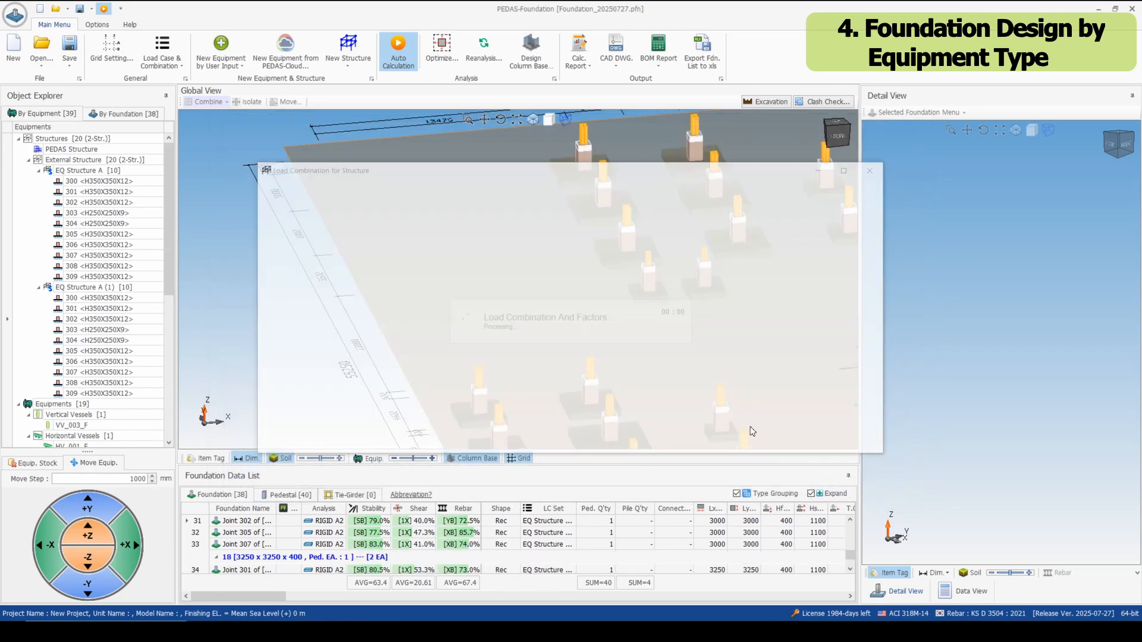
pyautogui.click(812, 446)
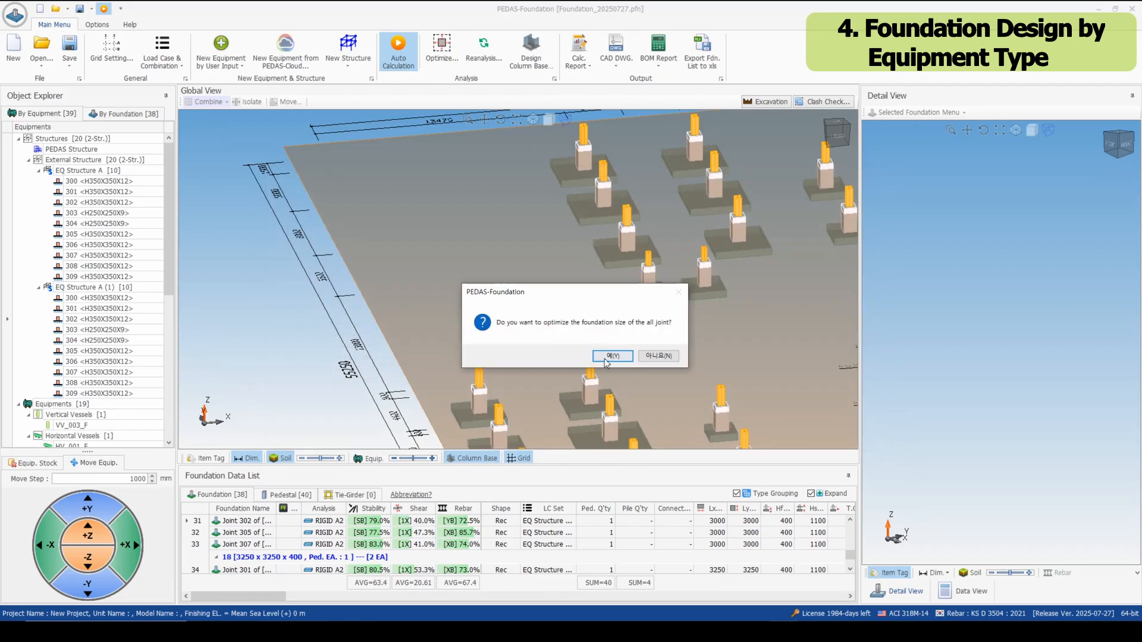
pyautogui.click(611, 355)
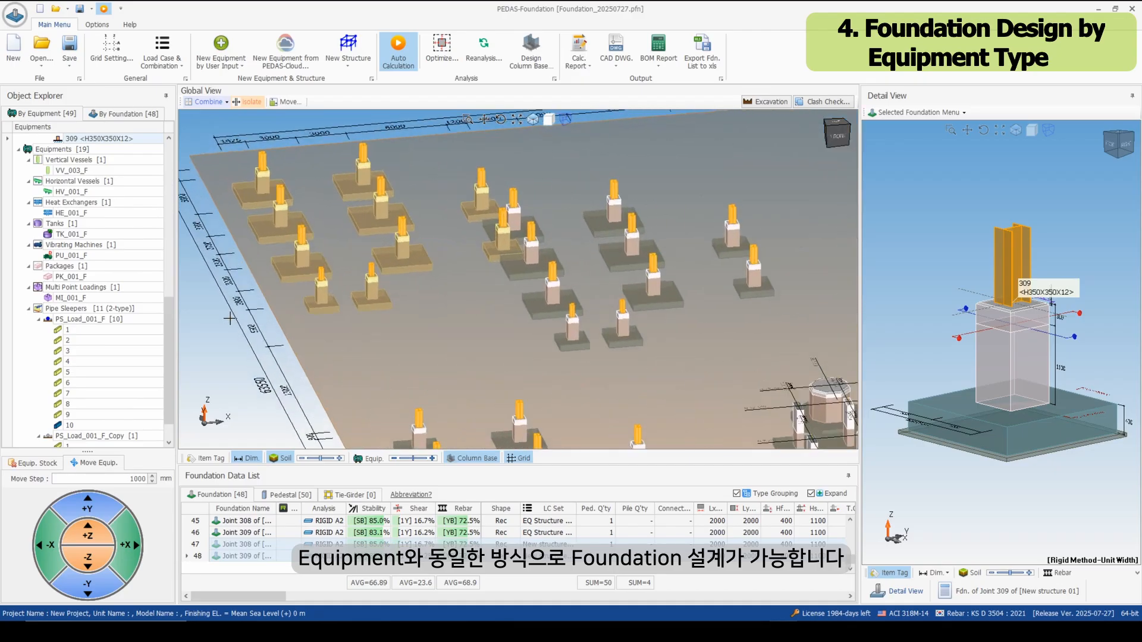
# Combine the adjacent foundations of joints 300, 301 and 309 by footing merge adjusted to the pedestal position center, and isolate them again.
pyautogui.click(664, 397)
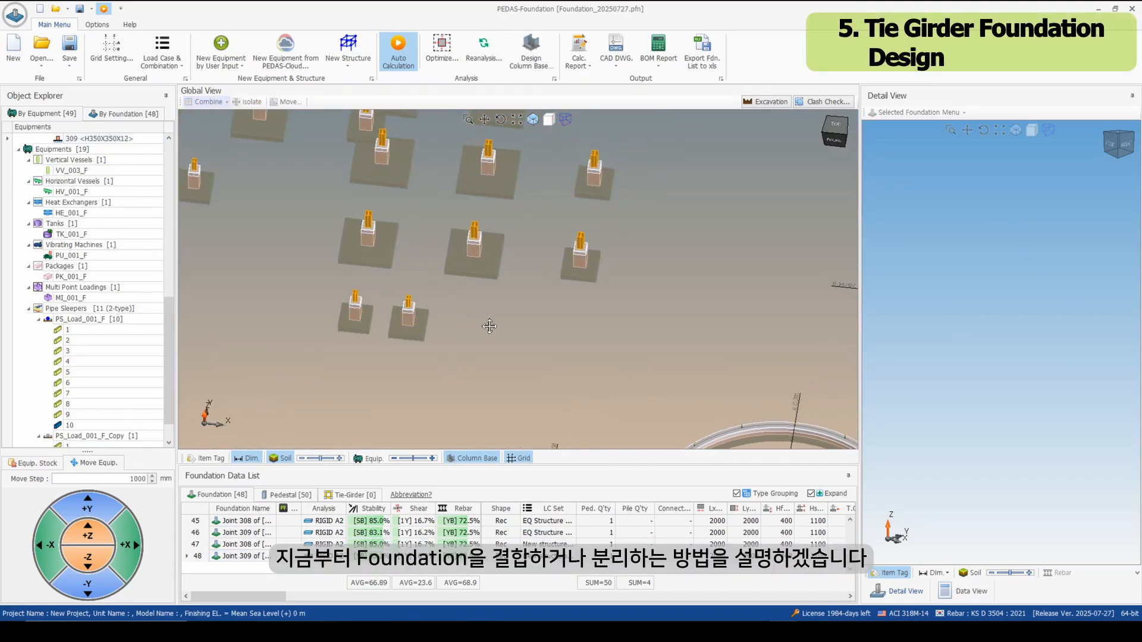
pyautogui.click(839, 128)
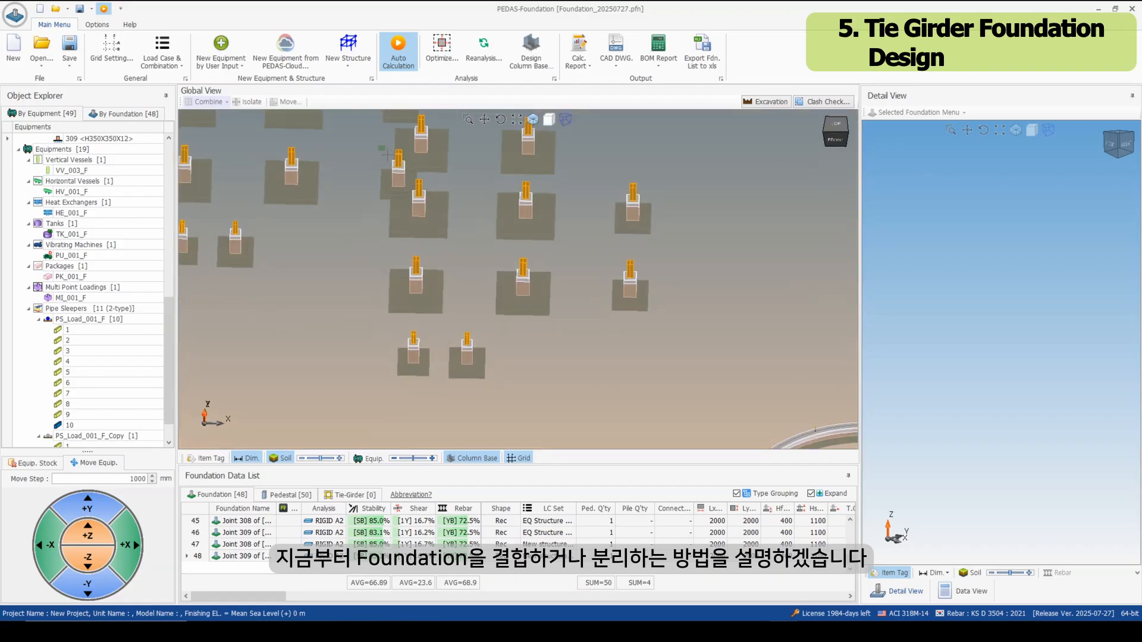
pyautogui.moveTo(380, 147); pyautogui.dragTo(428, 218)
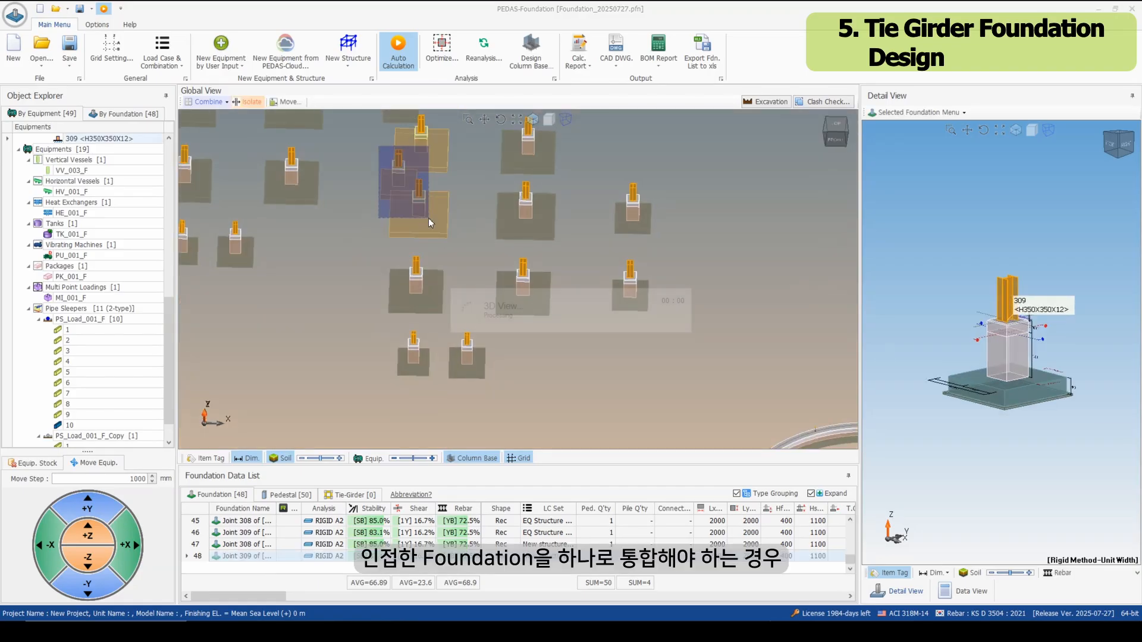
pyautogui.click(209, 106)
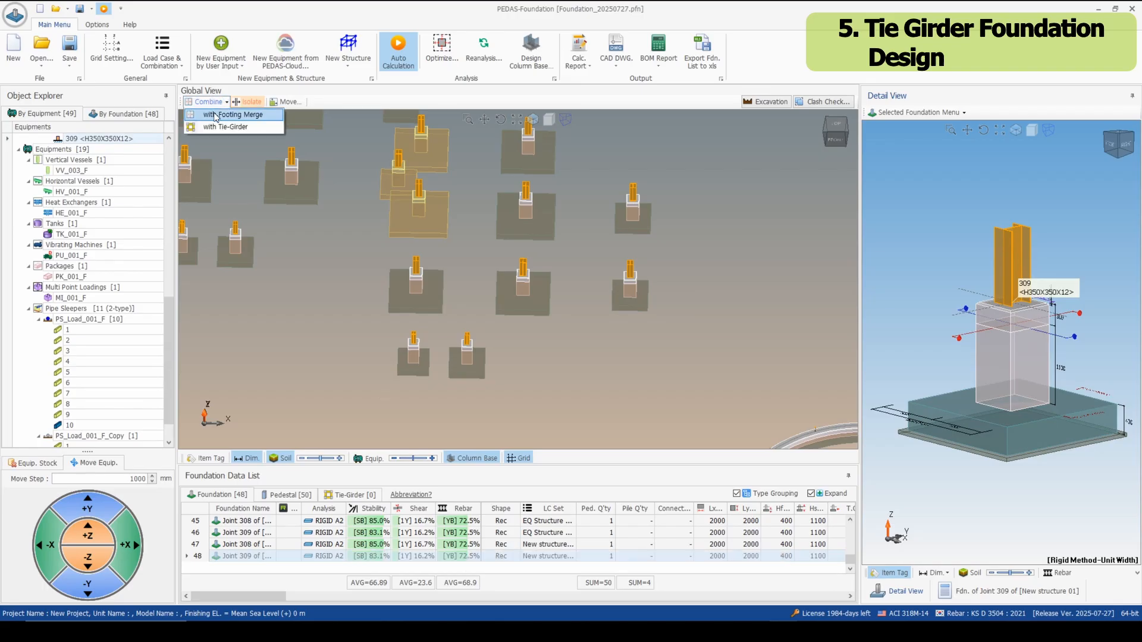
pyautogui.click(215, 114)
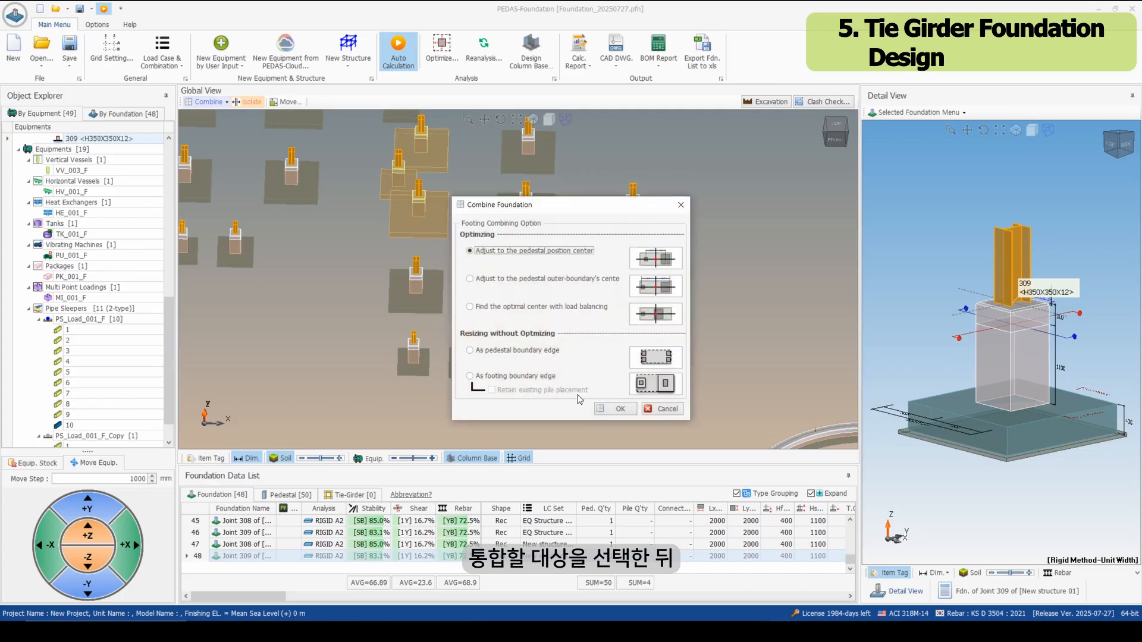
pyautogui.click(601, 408)
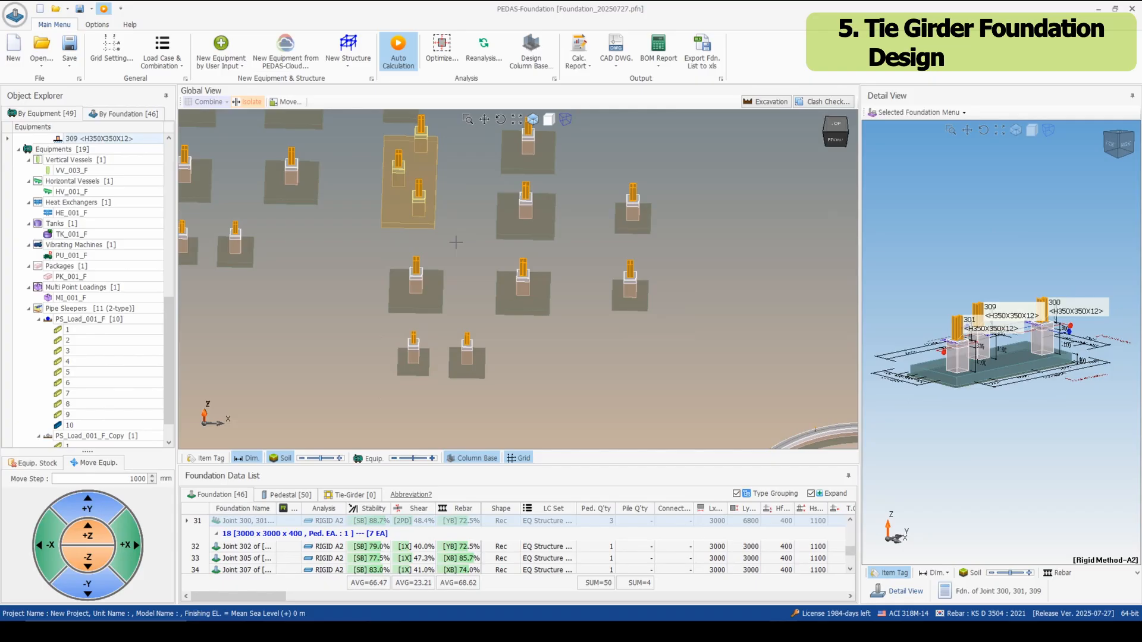
pyautogui.click(255, 104)
pyautogui.click(557, 361)
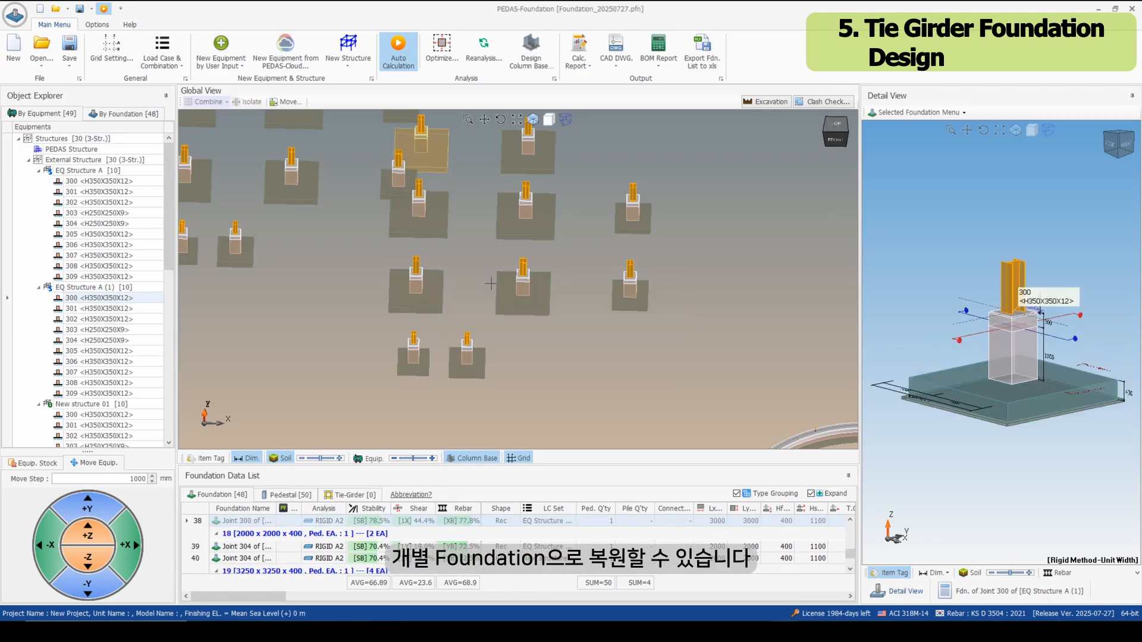
# Set the foundations of joints 302, 303, 304 and 307 in EQ Structure A (1) to pile foundations with D350mm (Hinge) piles.
pyautogui.moveTo(358, 262); pyautogui.dragTo(565, 384)
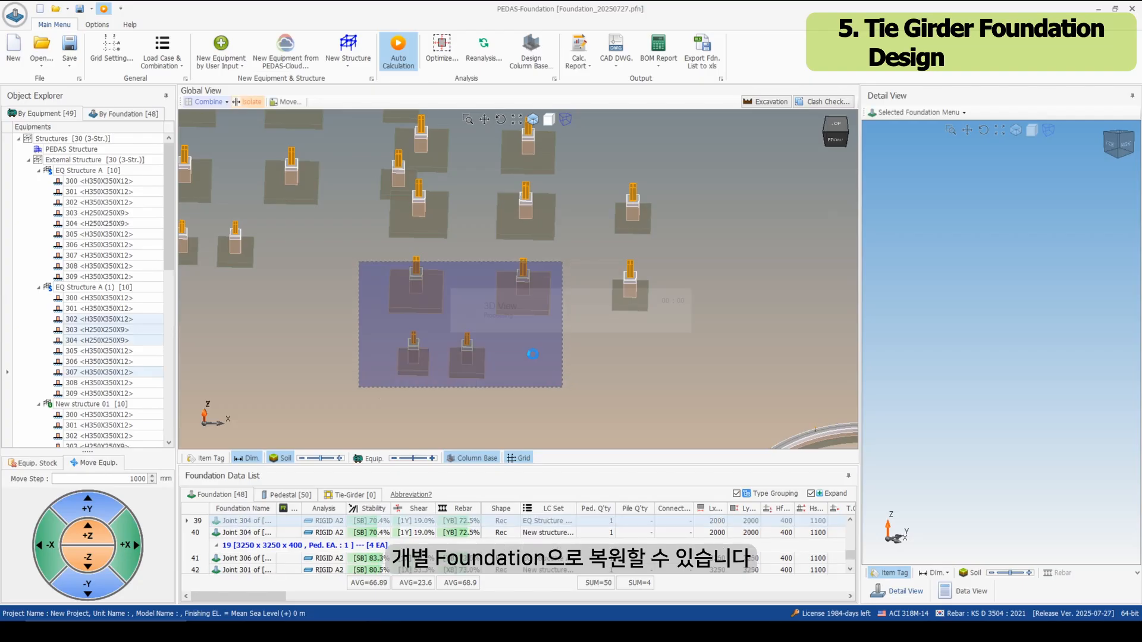
pyautogui.rightClick(508, 310)
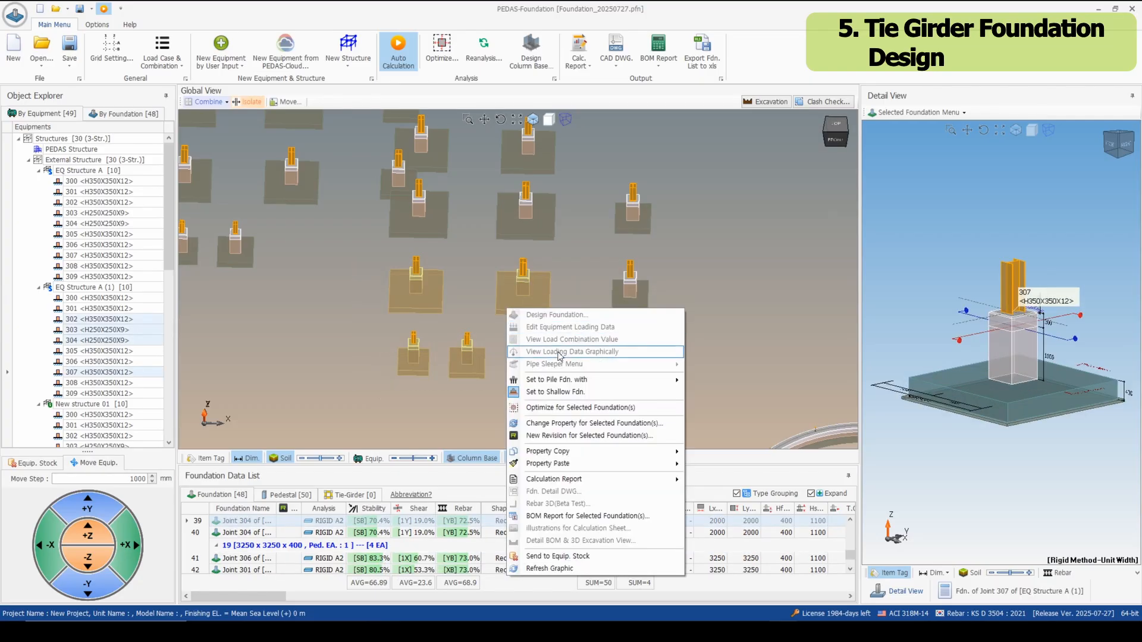
pyautogui.moveTo(566, 380)
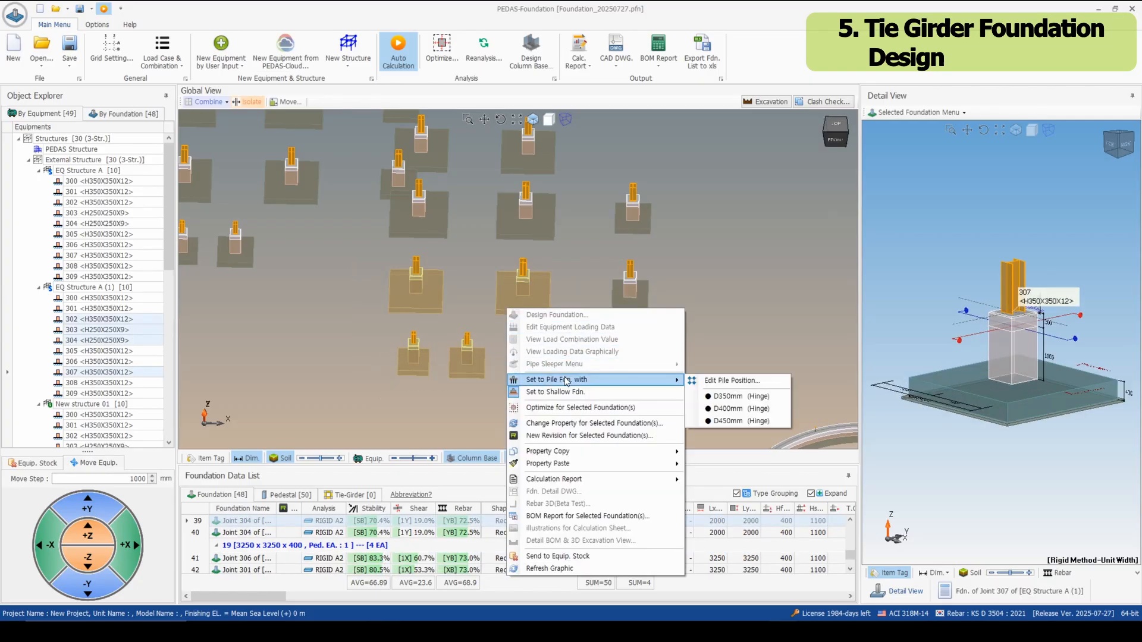
pyautogui.click(735, 397)
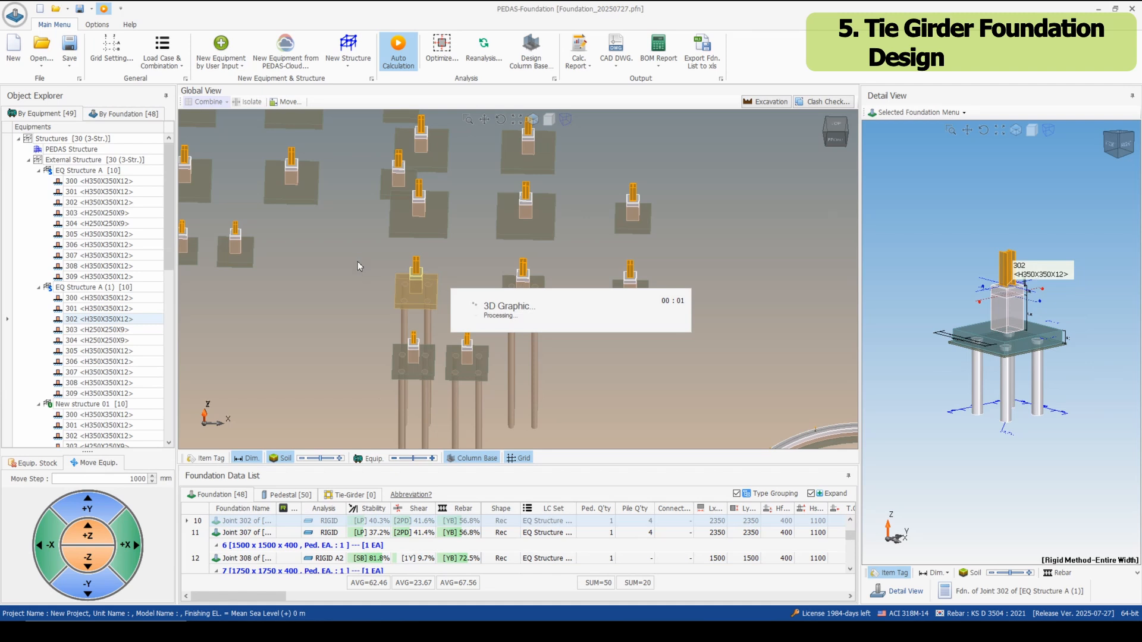
# Combine the foundations of joints 301, 302, 306 and 307 in EQ Structure A (1) with four pedestal-to-pedestal tie-girders forming a closed rectangle.
pyautogui.moveTo(406, 210); pyautogui.dragTo(551, 295)
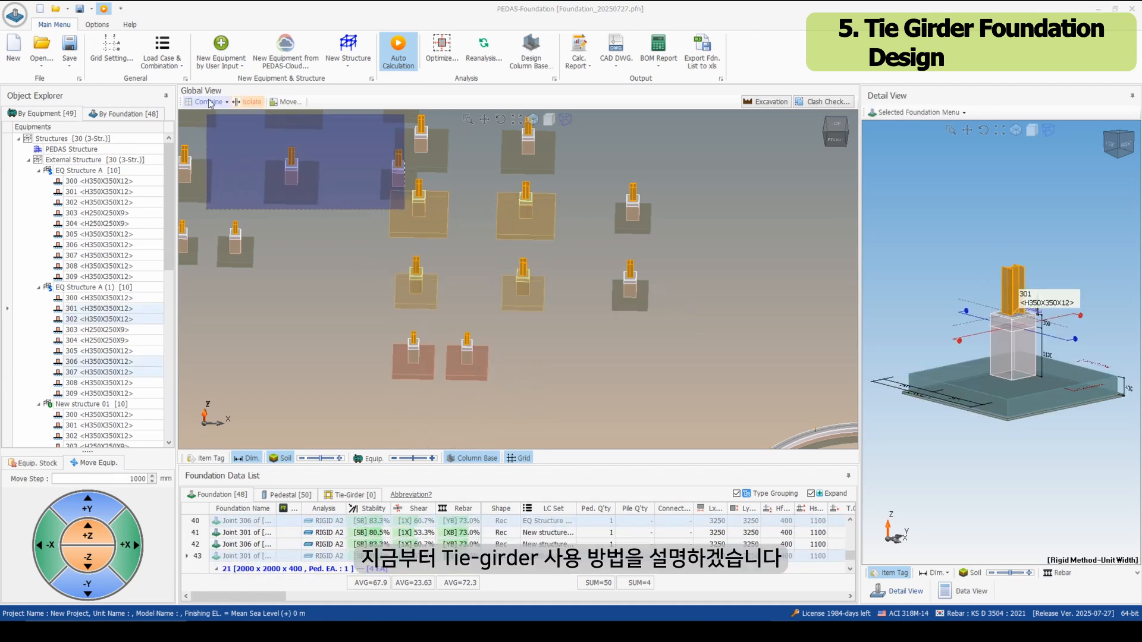
pyautogui.click(227, 102)
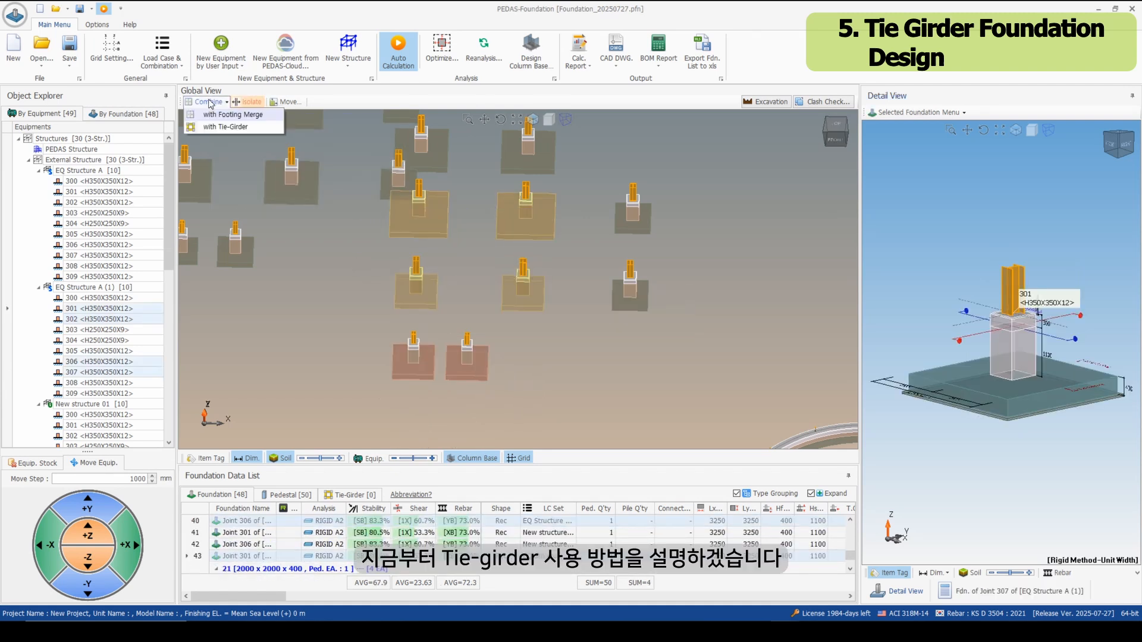
pyautogui.click(225, 128)
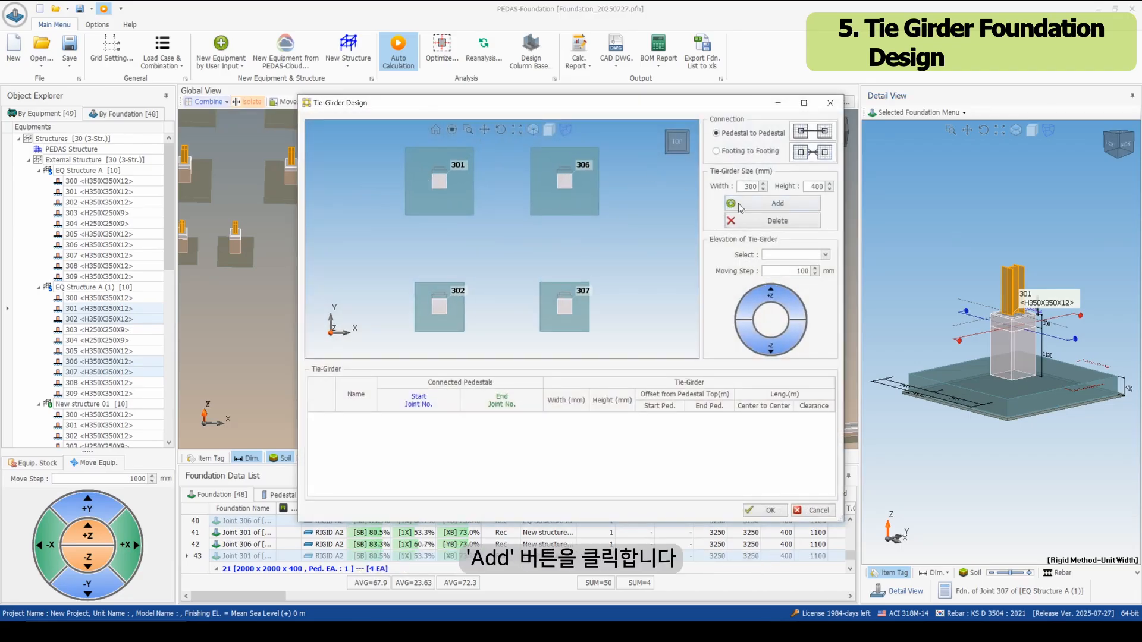
pyautogui.click(757, 208)
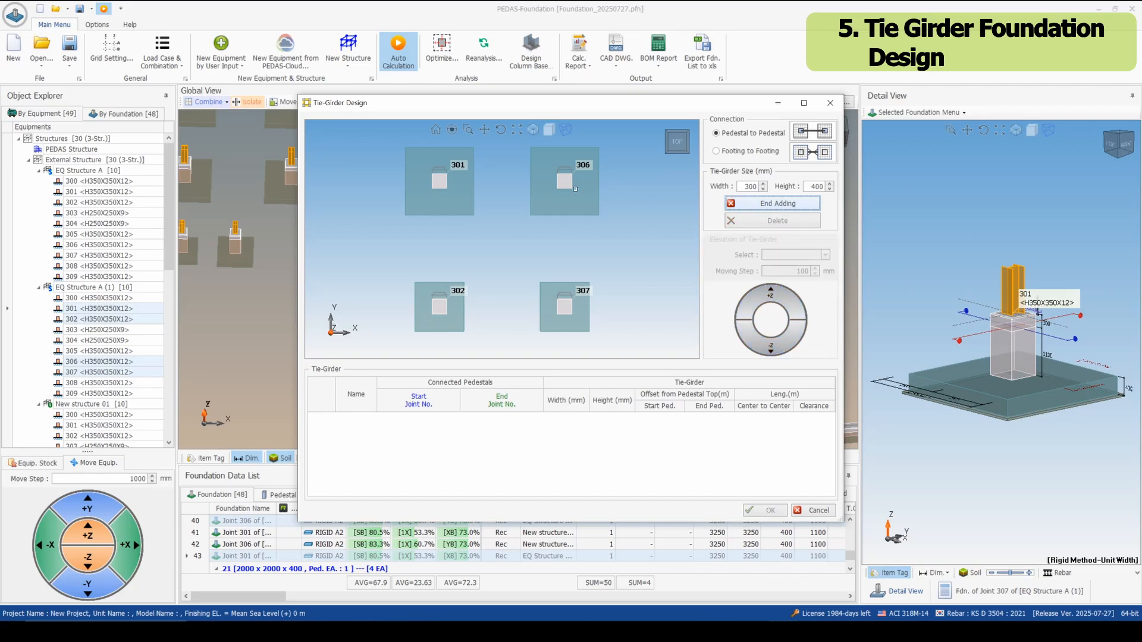
pyautogui.click(564, 183)
pyautogui.click(439, 182)
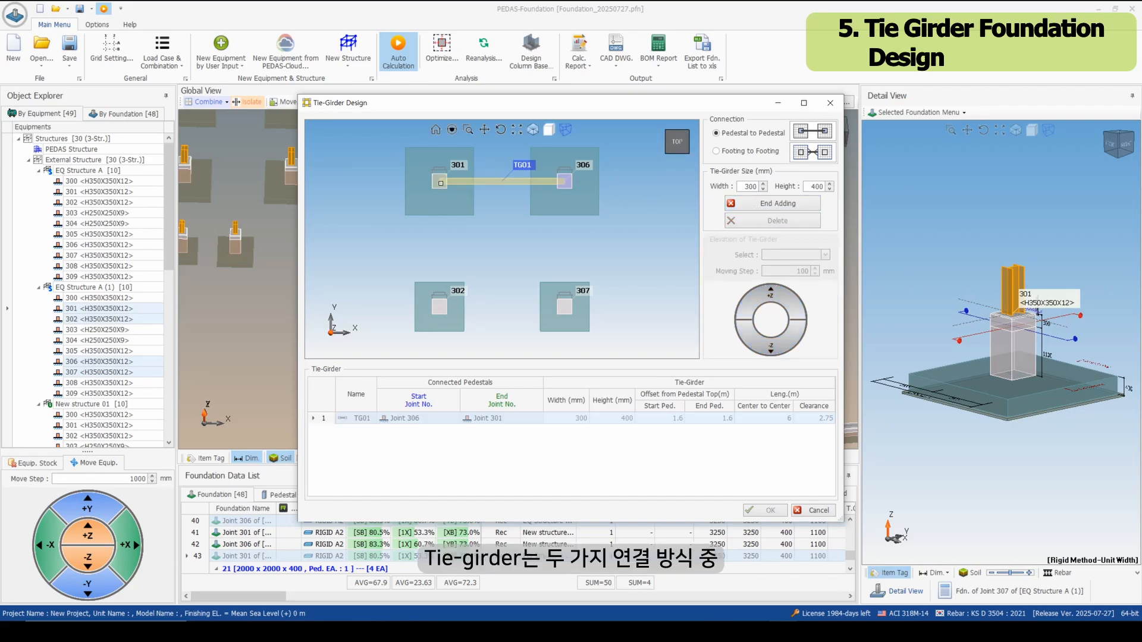
pyautogui.click(440, 308)
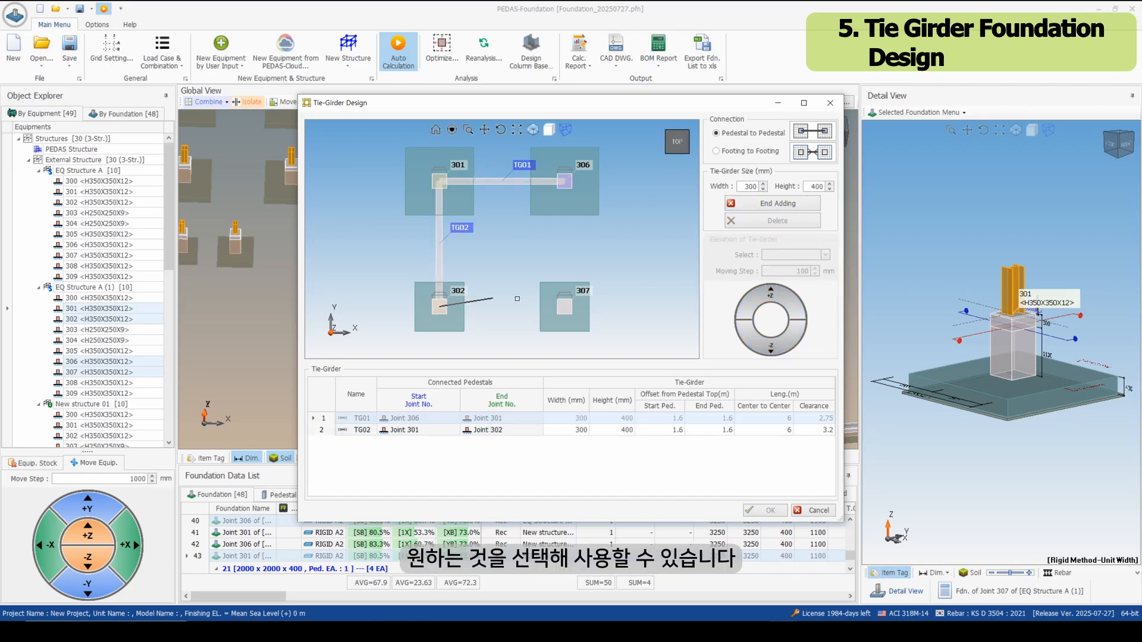
pyautogui.click(564, 306)
pyautogui.click(566, 186)
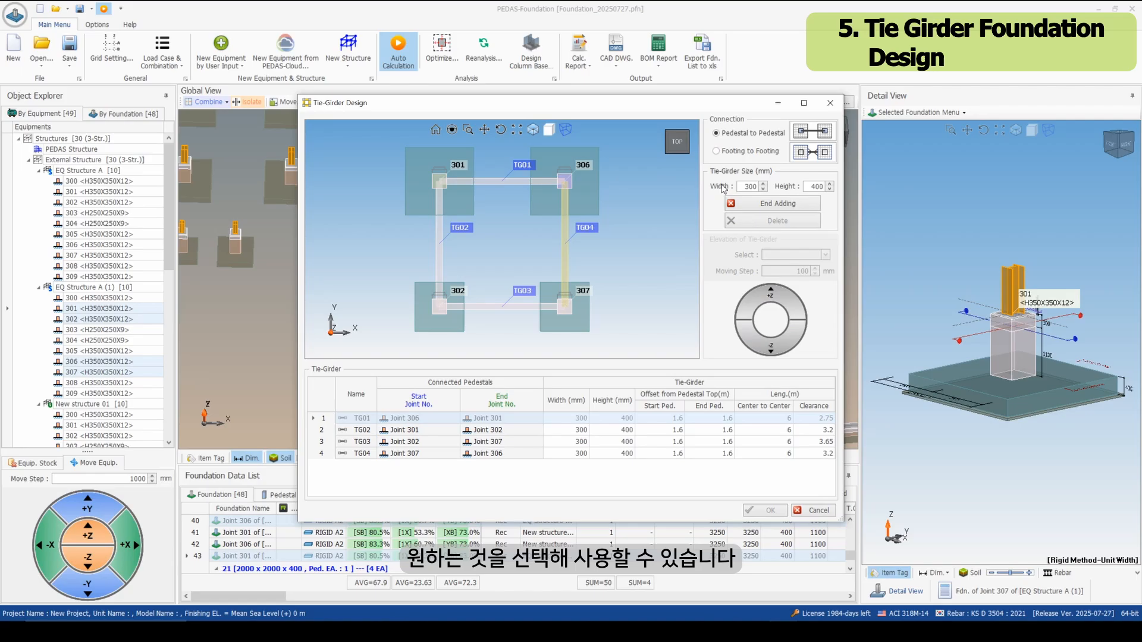
pyautogui.click(765, 205)
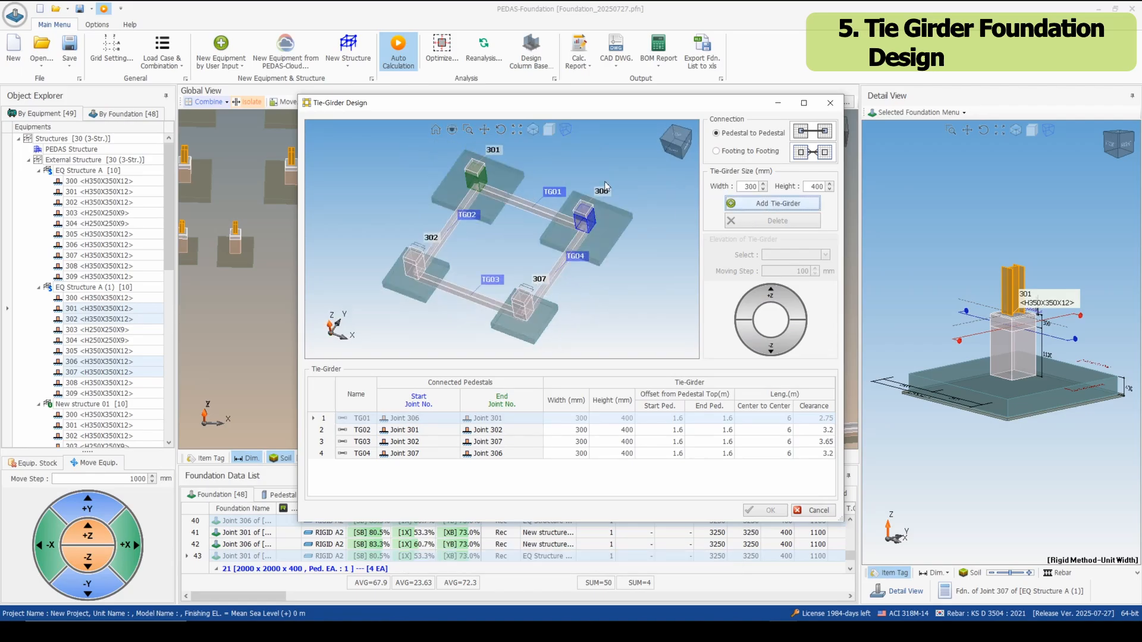
pyautogui.click(748, 136)
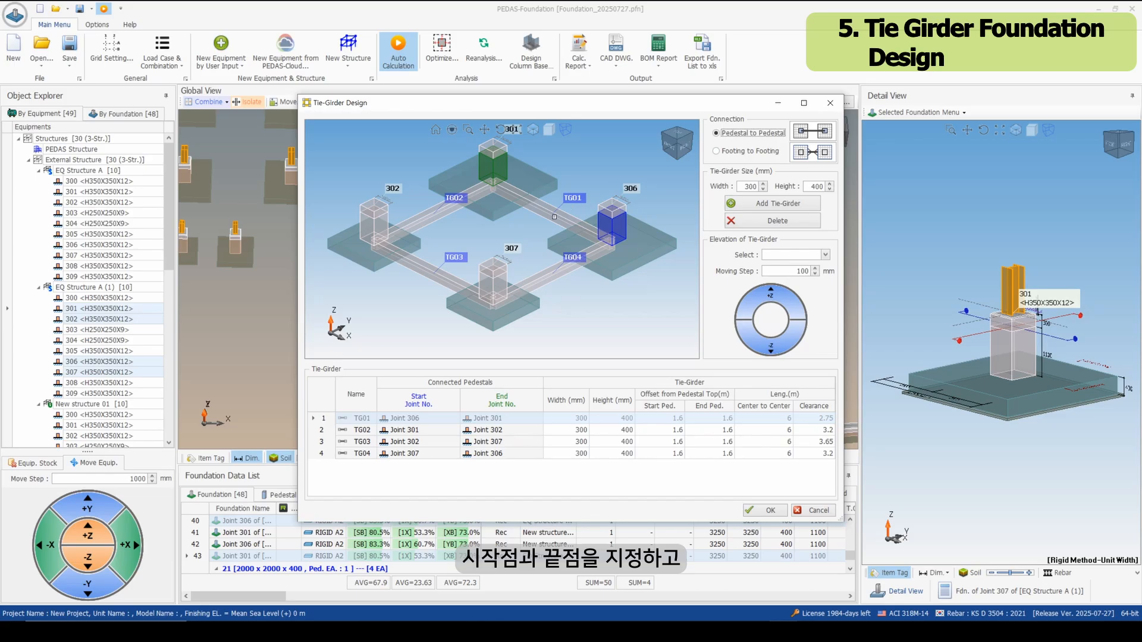
# Move the tie-girder between joints 306 and 301 to a 0.9 m offset from the pedestal top at both pedestals.
pyautogui.click(555, 216)
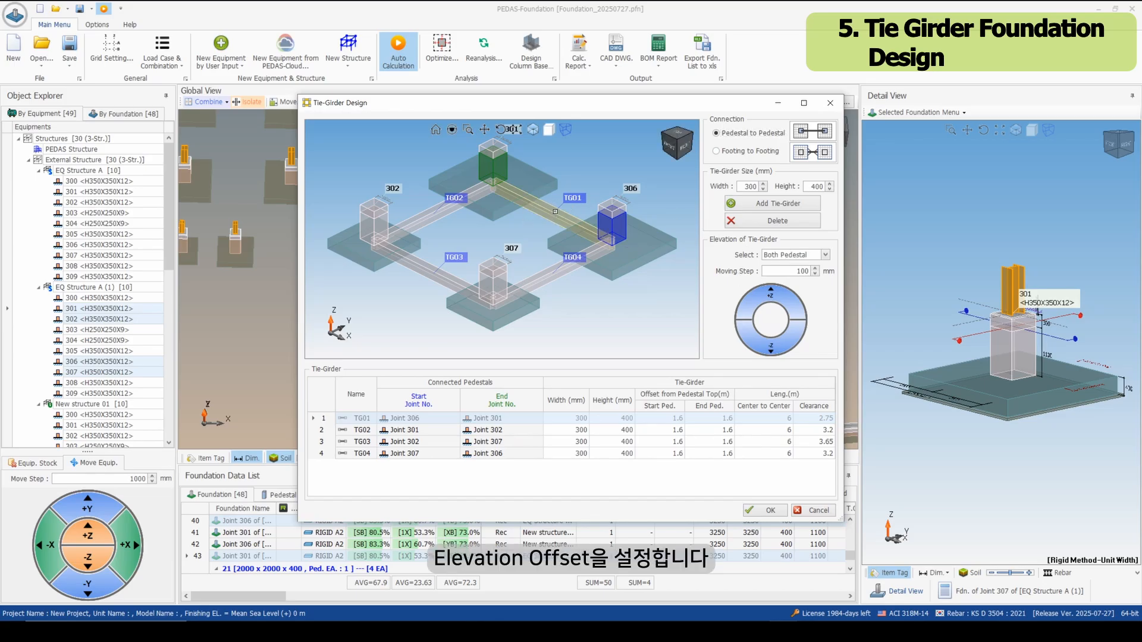
pyautogui.click(778, 298)
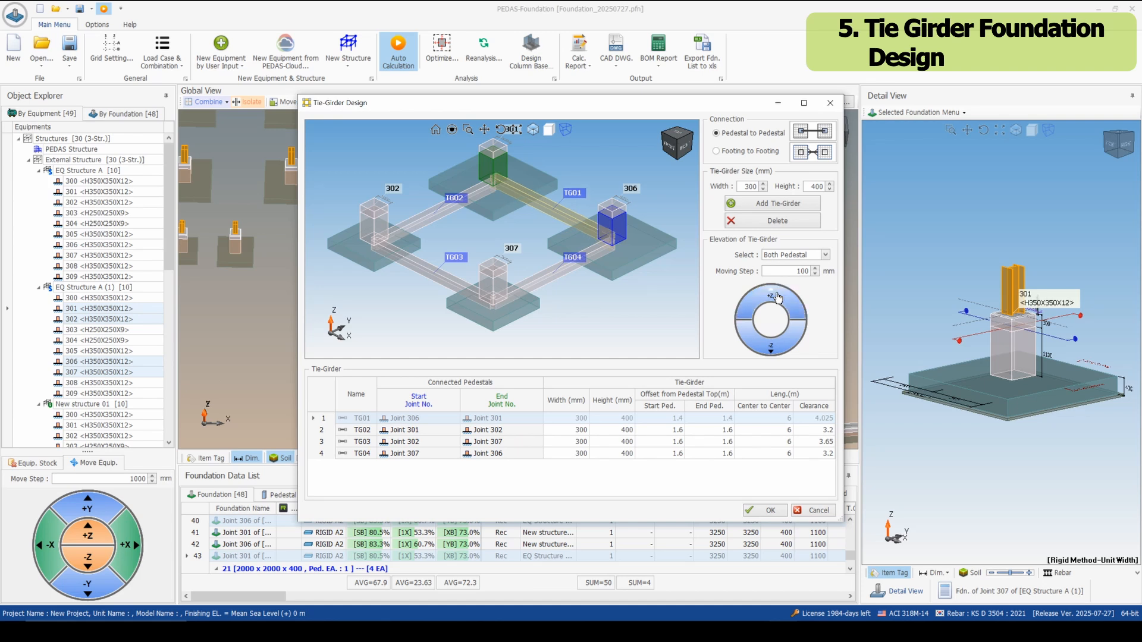
pyautogui.click(777, 297)
pyautogui.click(778, 298)
pyautogui.click(778, 297)
pyautogui.click(778, 297)
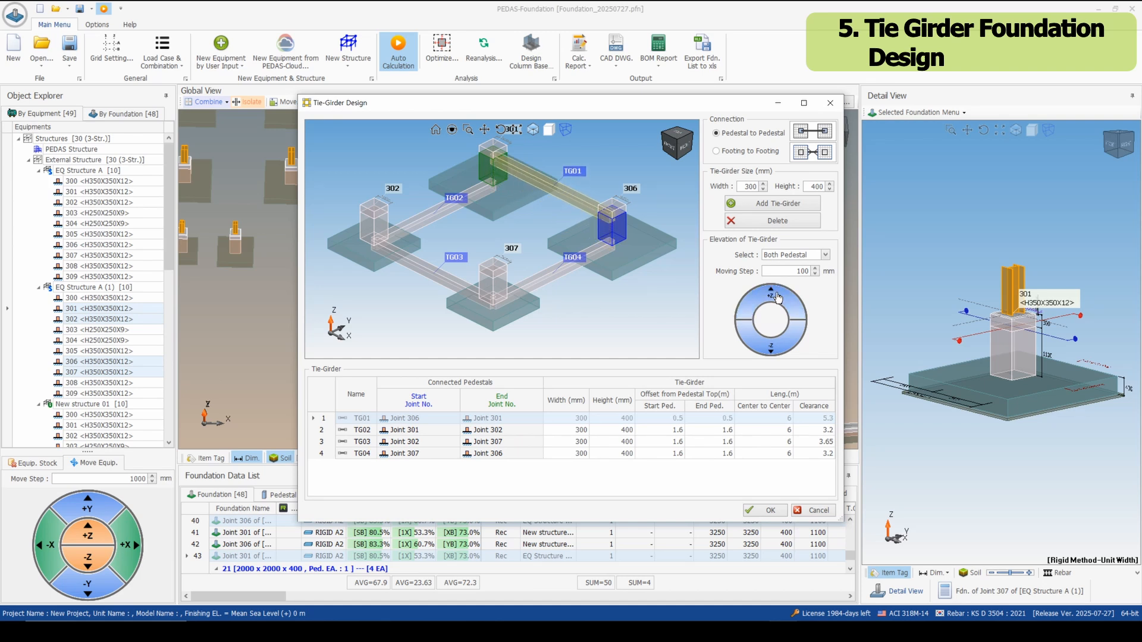
pyautogui.click(763, 350)
pyautogui.click(764, 349)
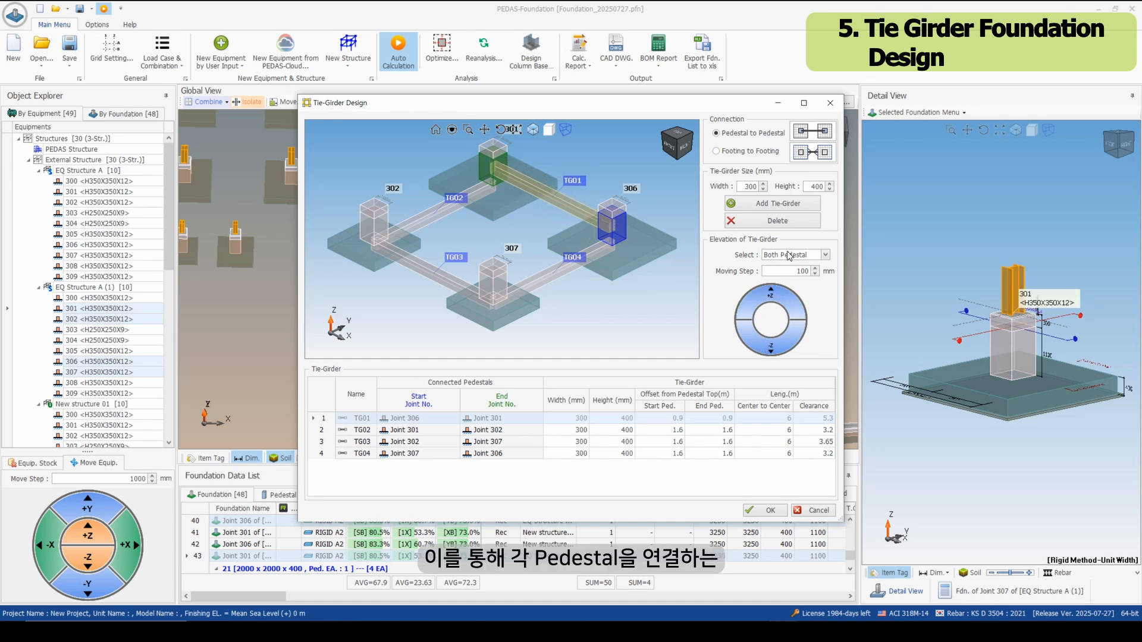
# Lower only the start pedestal end of the tie-girder between joints 306 and 301 to a 1.1 m offset.
pyautogui.click(789, 256)
pyautogui.click(785, 274)
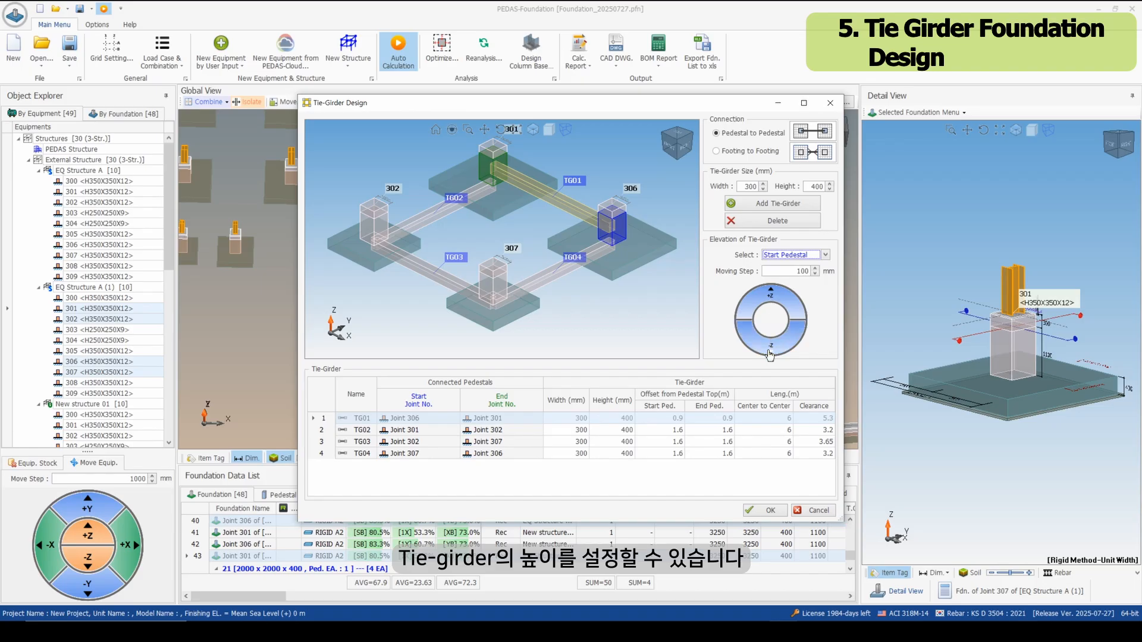
pyautogui.click(770, 352)
pyautogui.click(770, 352)
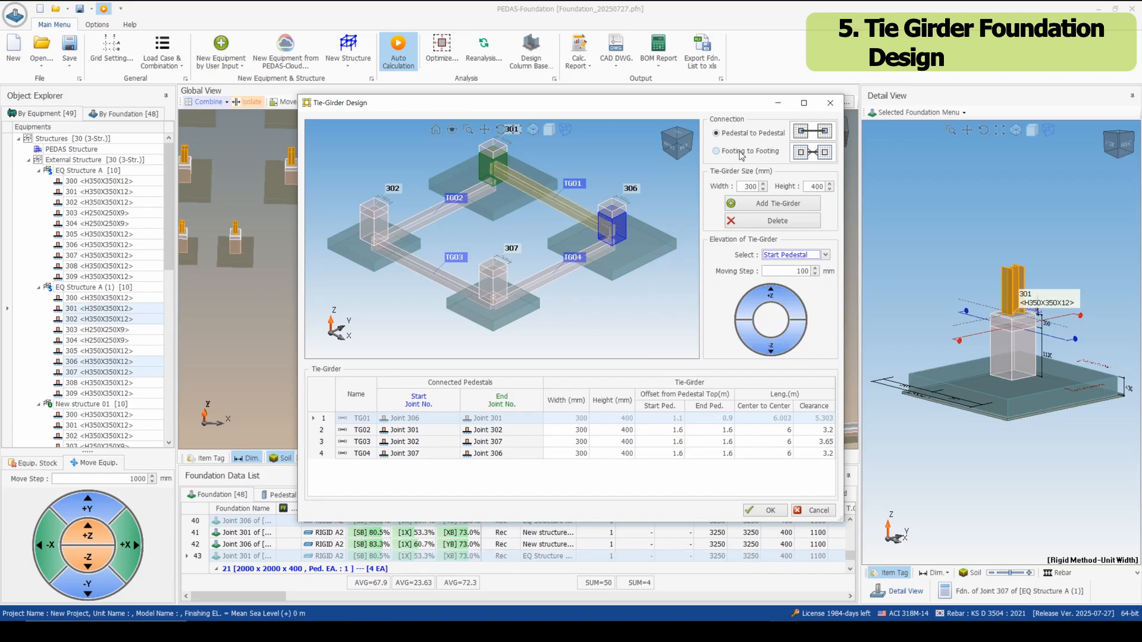
# Change the tie-girder connection type to Footing to Footing and accept the tie-girder design.
pyautogui.click(741, 156)
pyautogui.click(643, 356)
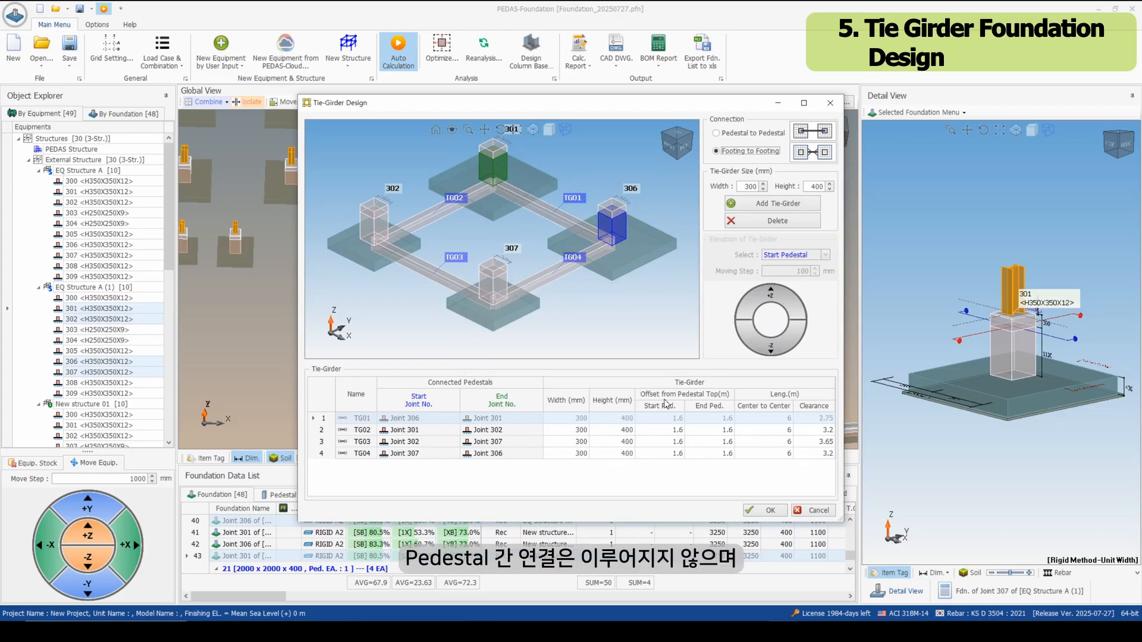
pyautogui.click(753, 511)
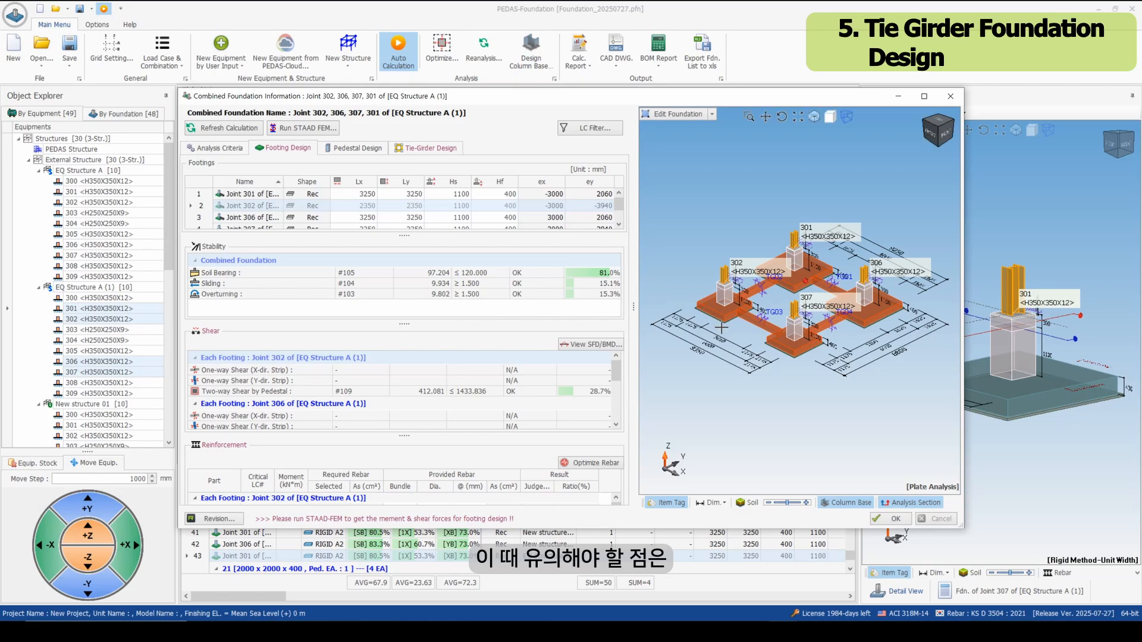
# Mesh the combined foundation of joints 301, 302, 306 and 307 at 0.5 m density and run its STAAD FEM analysis.
pyautogui.click(231, 150)
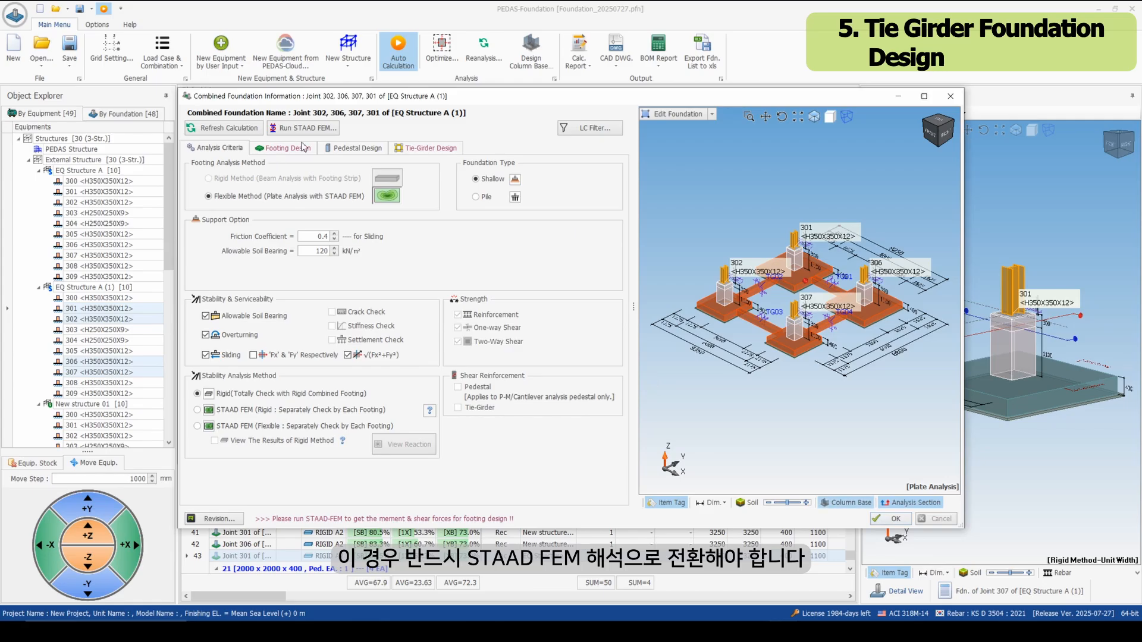
pyautogui.click(315, 129)
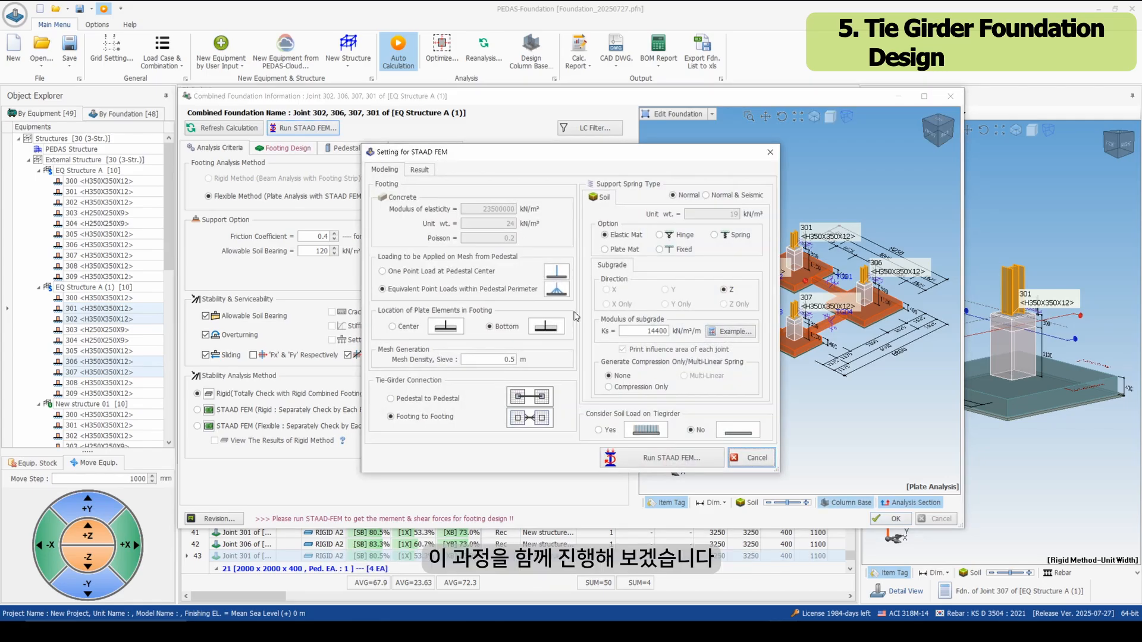
pyautogui.click(651, 458)
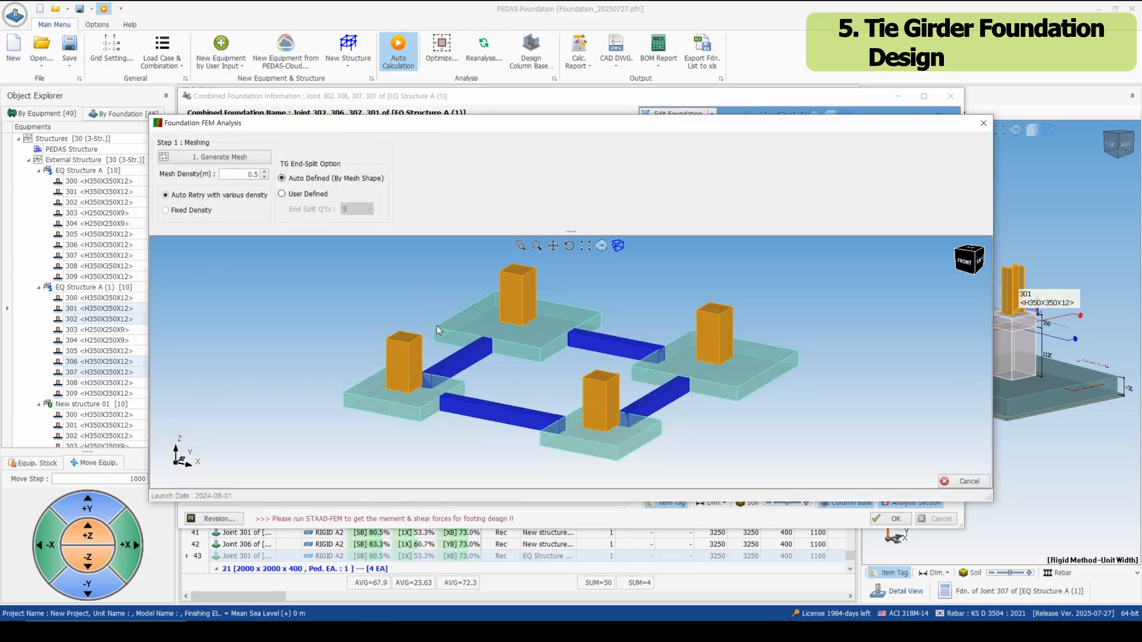
pyautogui.click(235, 161)
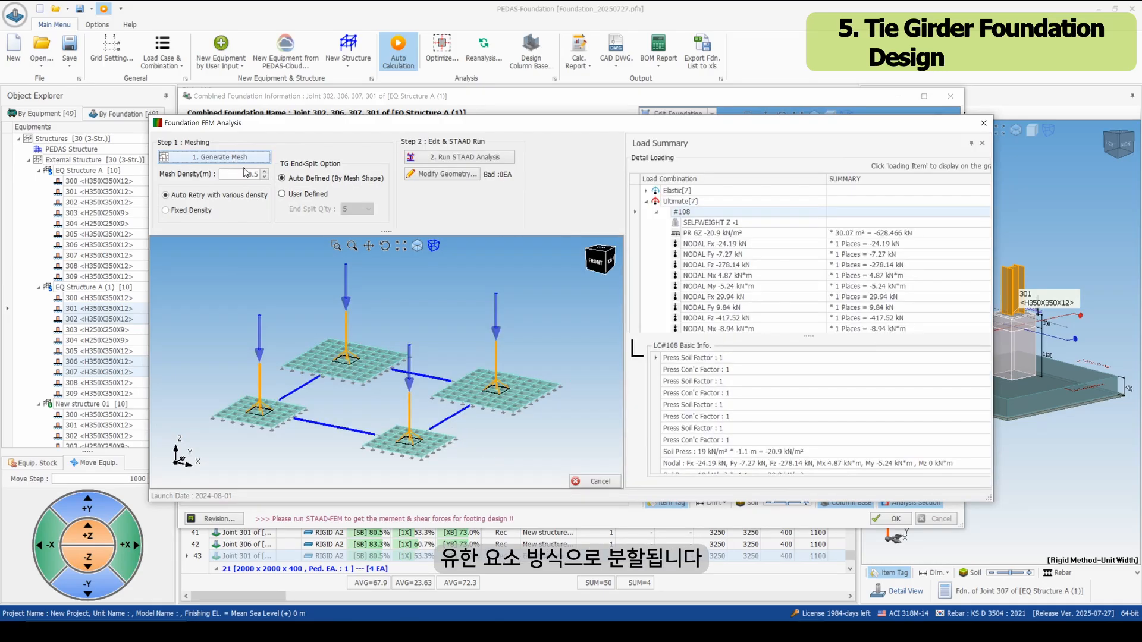
pyautogui.moveTo(331, 316); pyautogui.dragTo(320, 339)
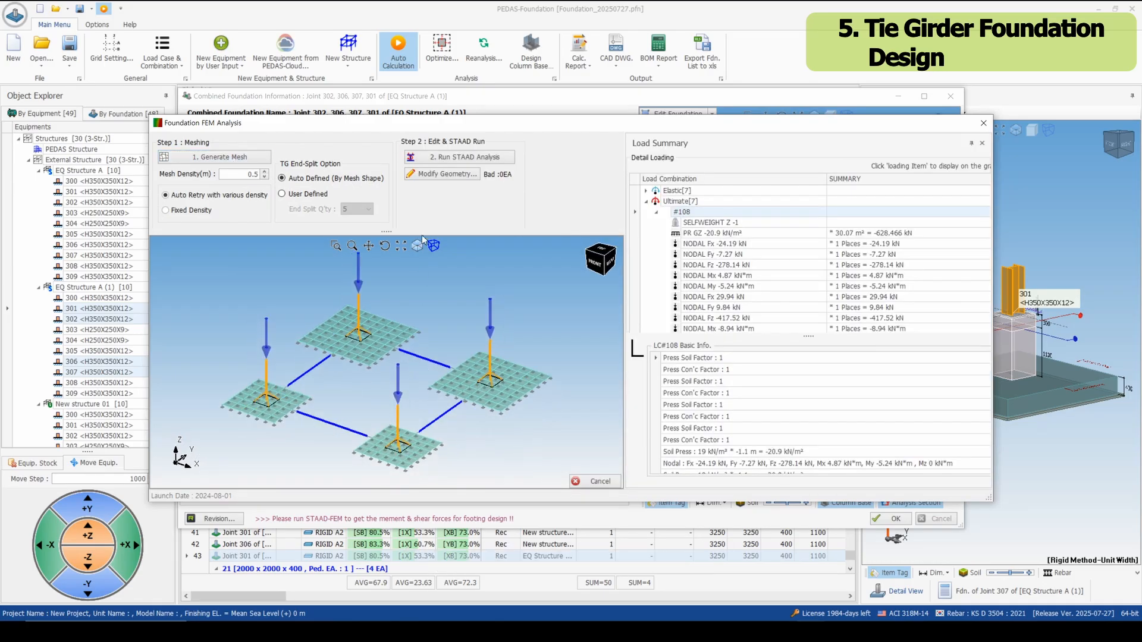
pyautogui.click(462, 159)
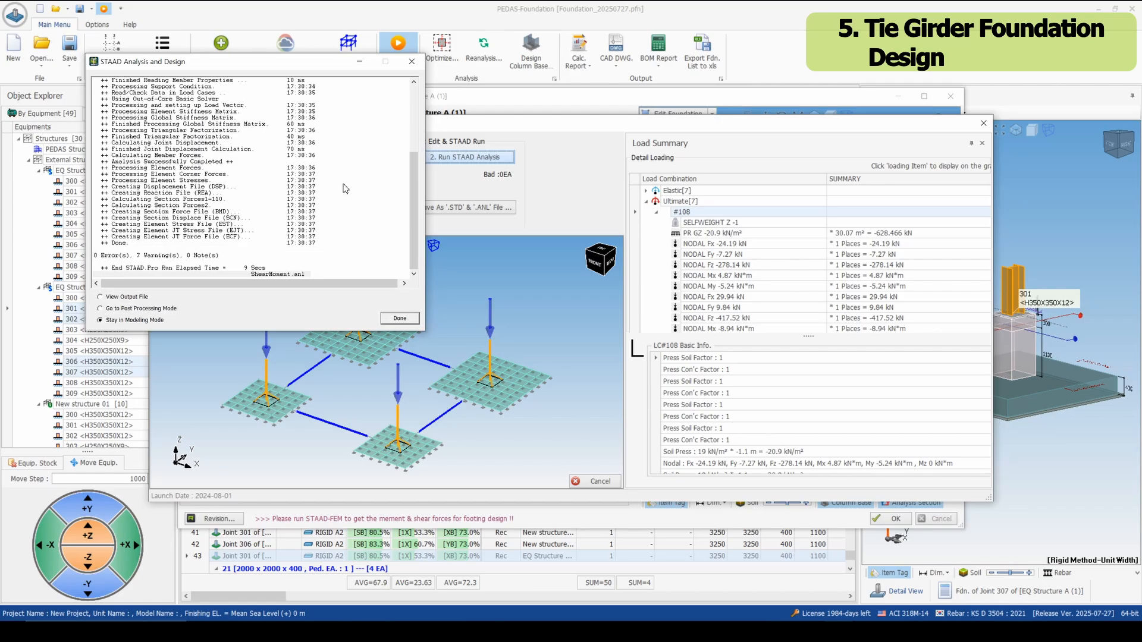
pyautogui.click(387, 315)
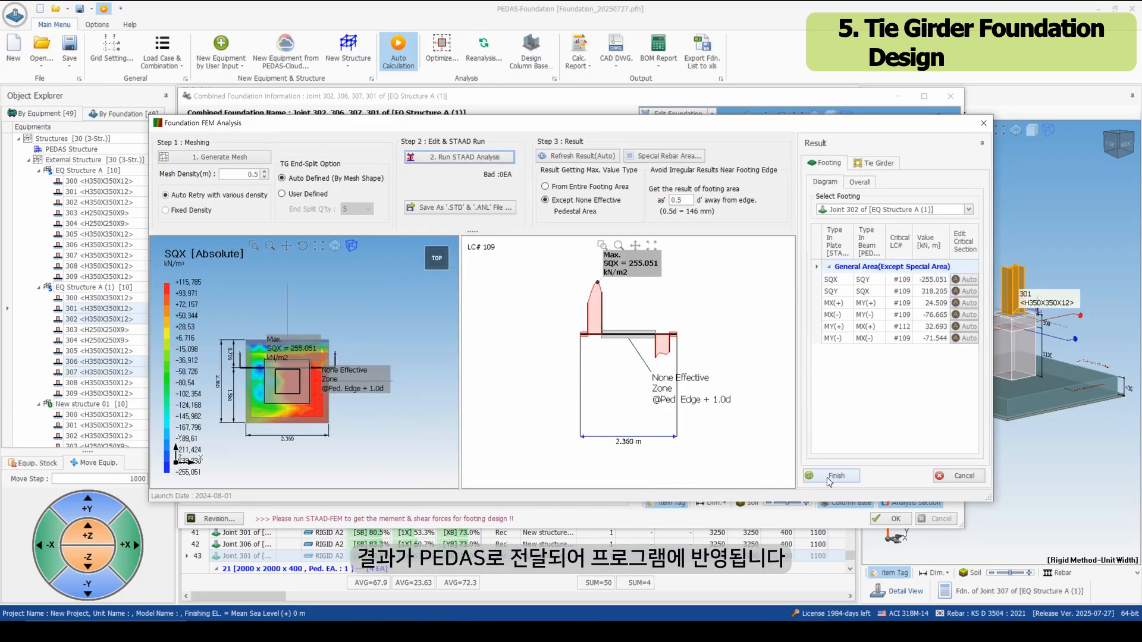
# Review the FEM shear and moment results of the joint 302 footing and transfer the analysis results to the foundation design.
pyautogui.click(832, 477)
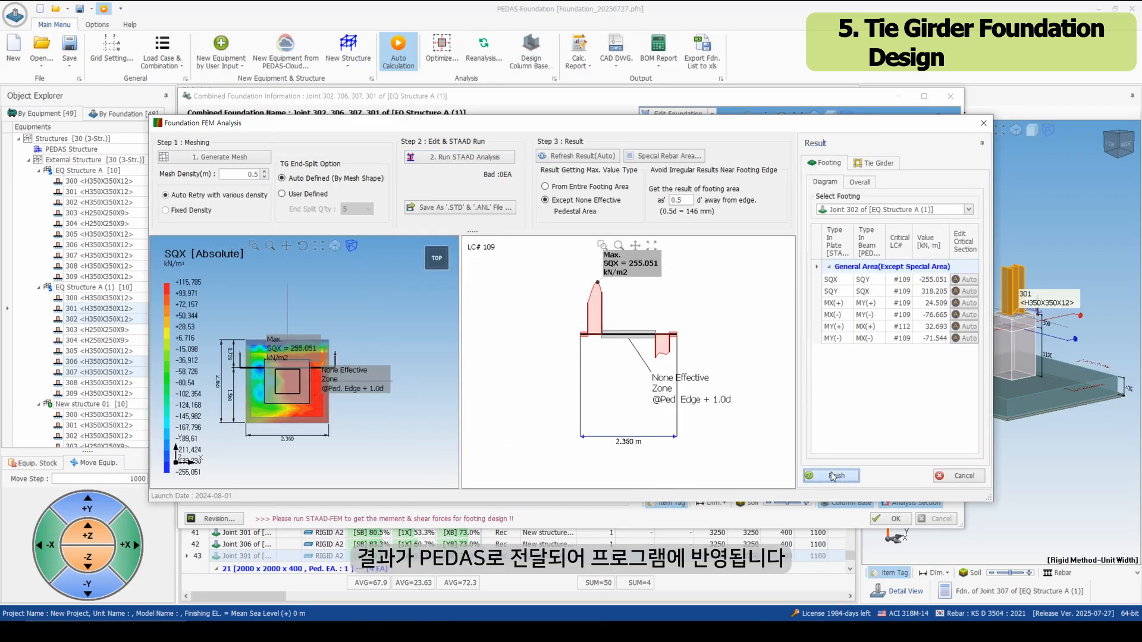
pyautogui.click(852, 292)
pyautogui.click(851, 304)
pyautogui.click(850, 316)
pyautogui.click(850, 338)
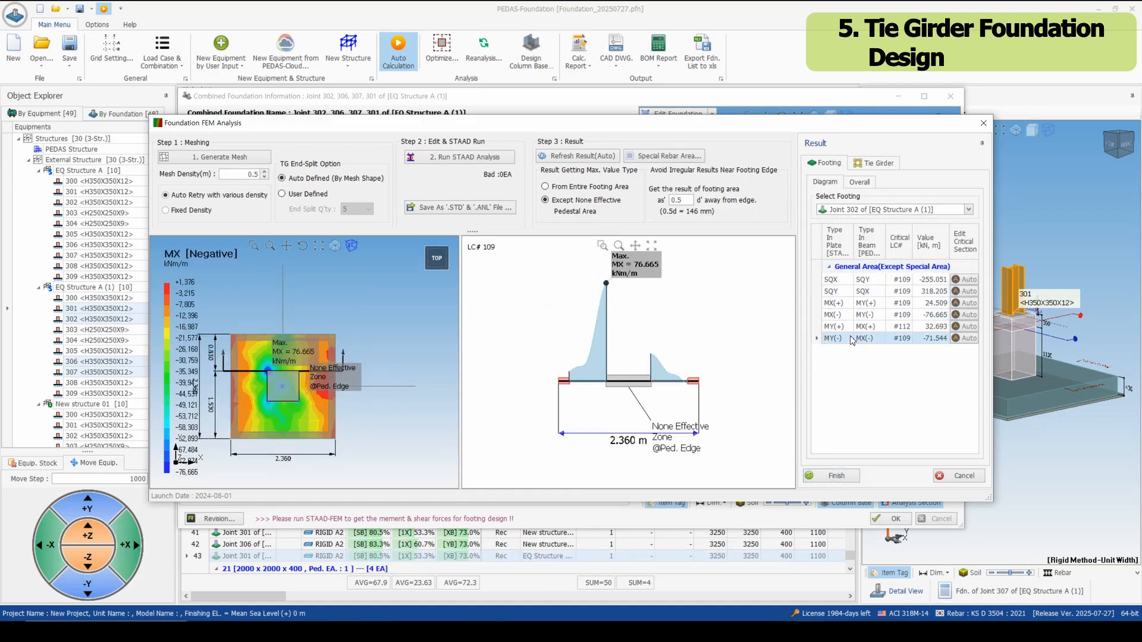
pyautogui.click(859, 327)
pyautogui.click(829, 476)
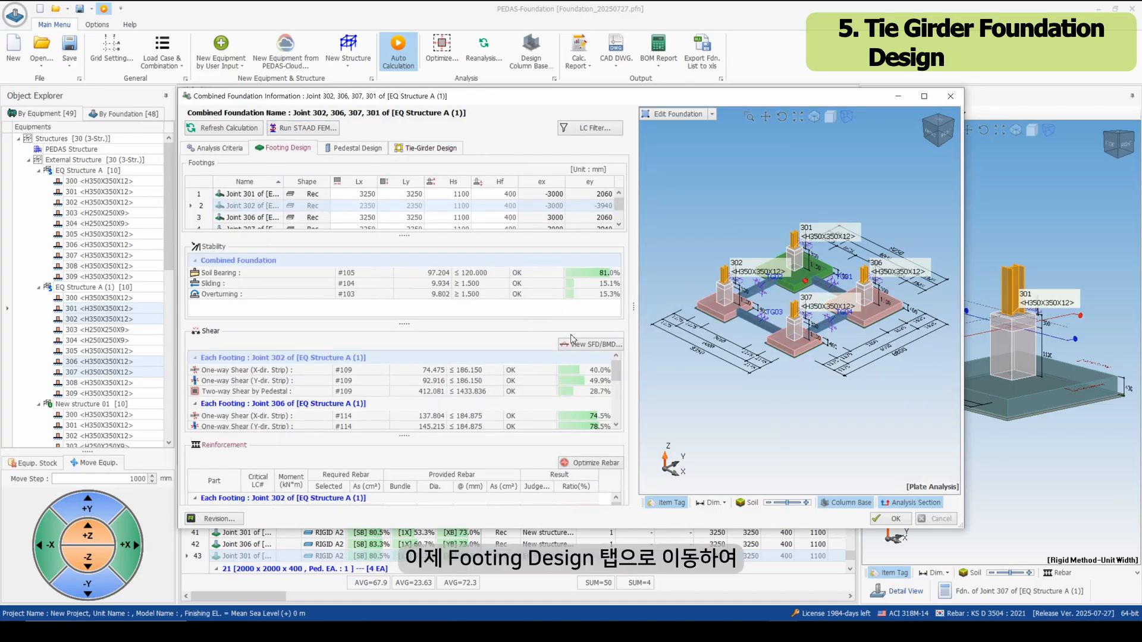
# Examine the SFD/BMD illustrations of the joint 302 and 306 footings and accept the combined foundation.
pyautogui.click(596, 345)
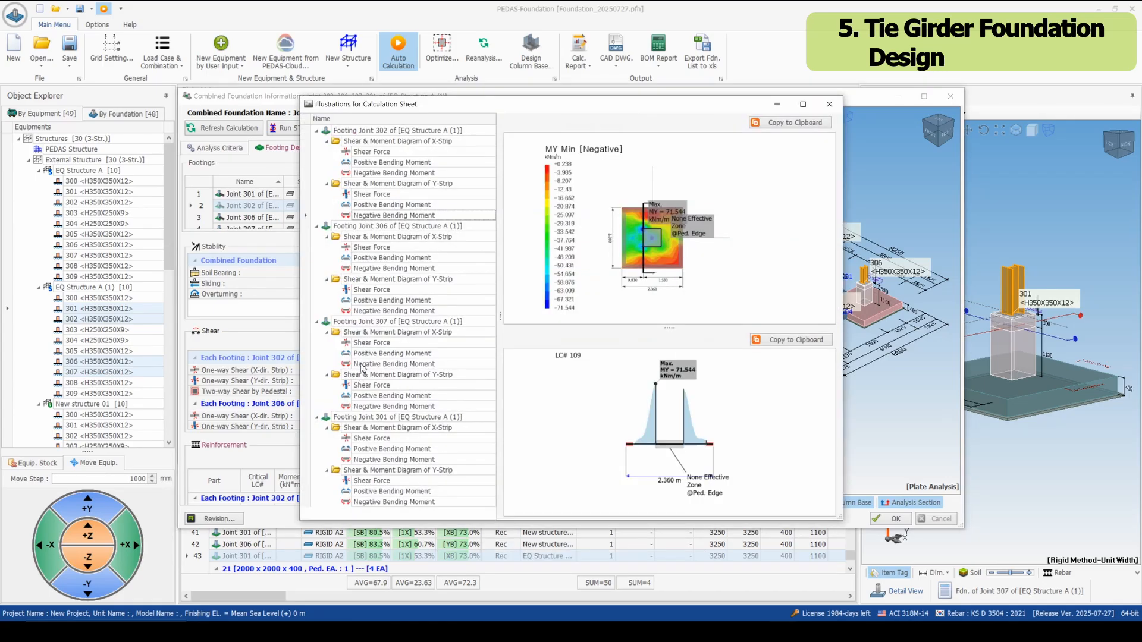
pyautogui.click(420, 195)
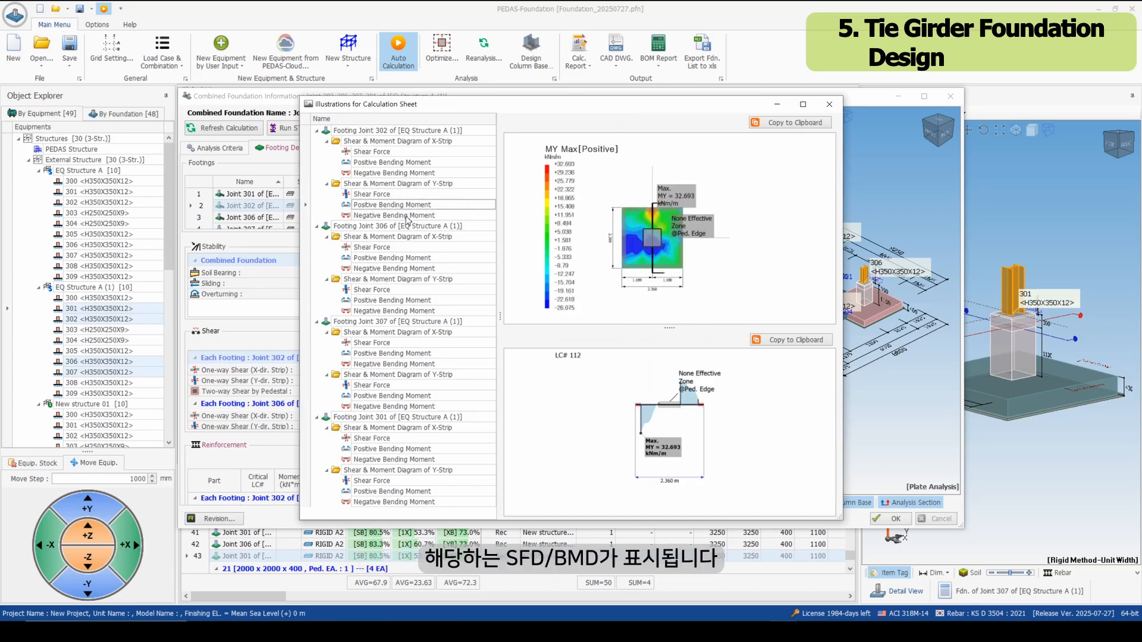
pyautogui.click(408, 216)
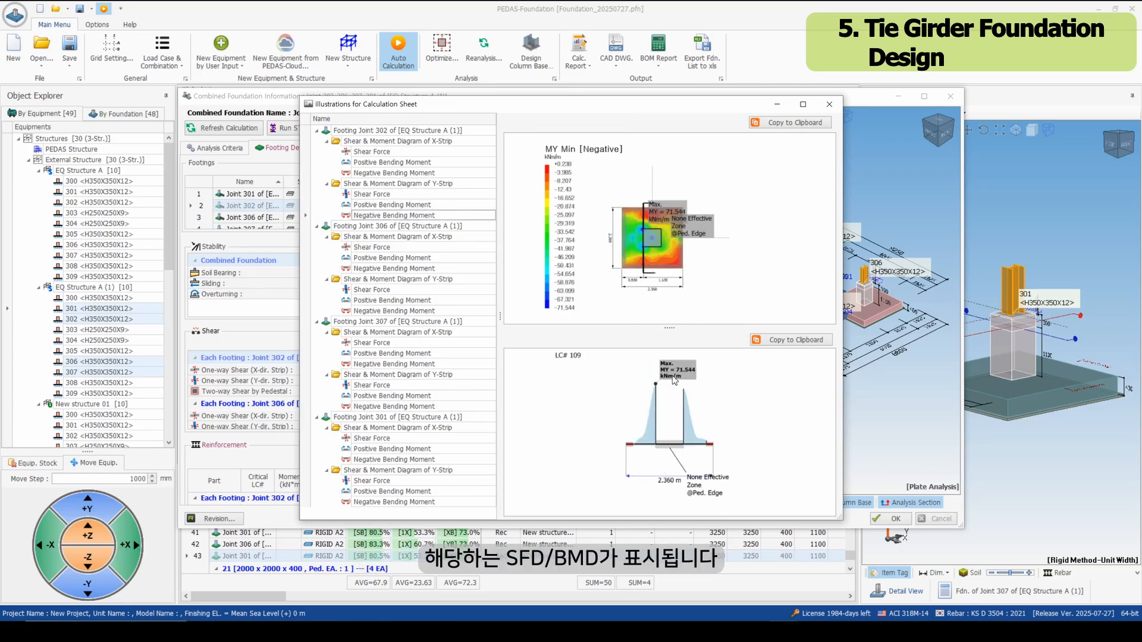
pyautogui.click(404, 268)
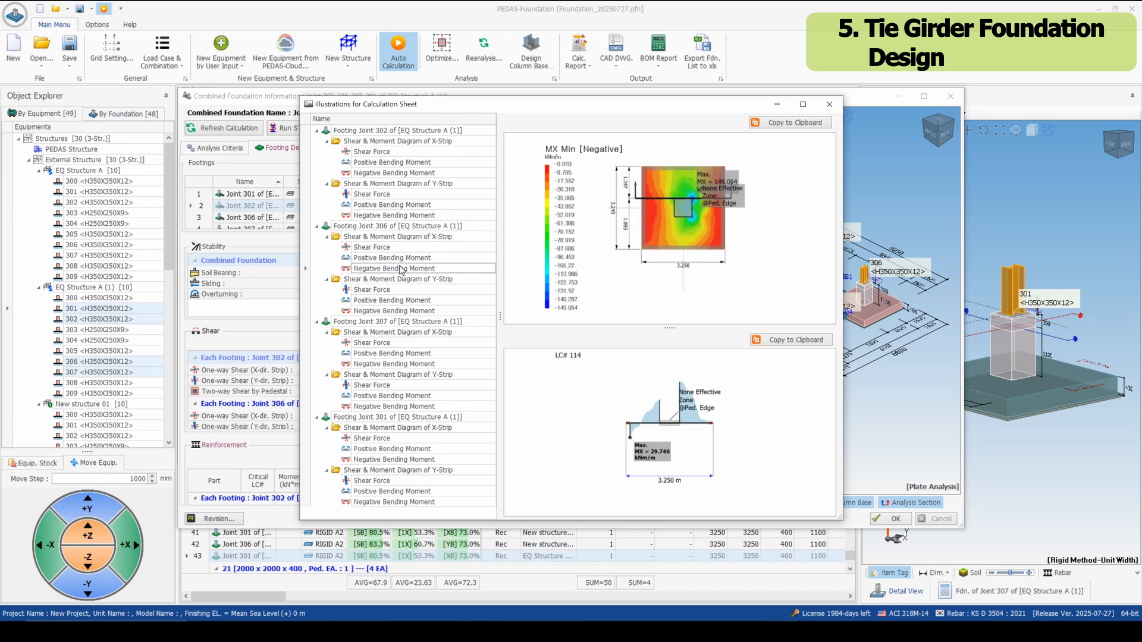
pyautogui.click(829, 105)
pyautogui.click(890, 518)
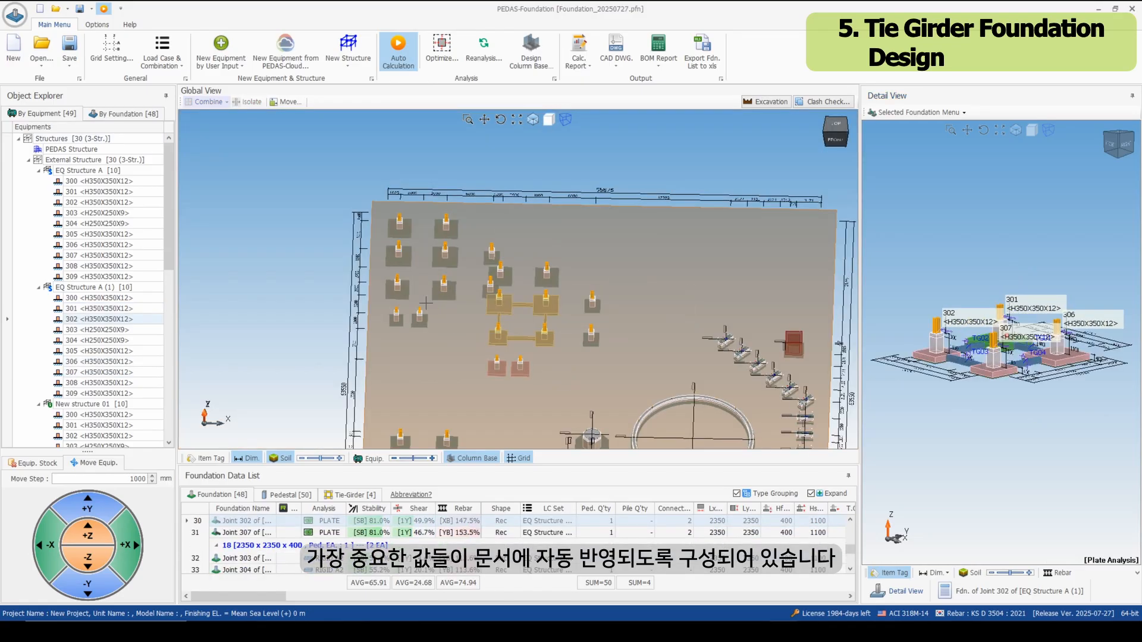
# Combine the foundations of joints 302, 303 and 304 in New structure 01 with a footing merge.
pyautogui.scroll(3, 419, 237)
pyautogui.moveTo(315, 223); pyautogui.dragTo(429, 362)
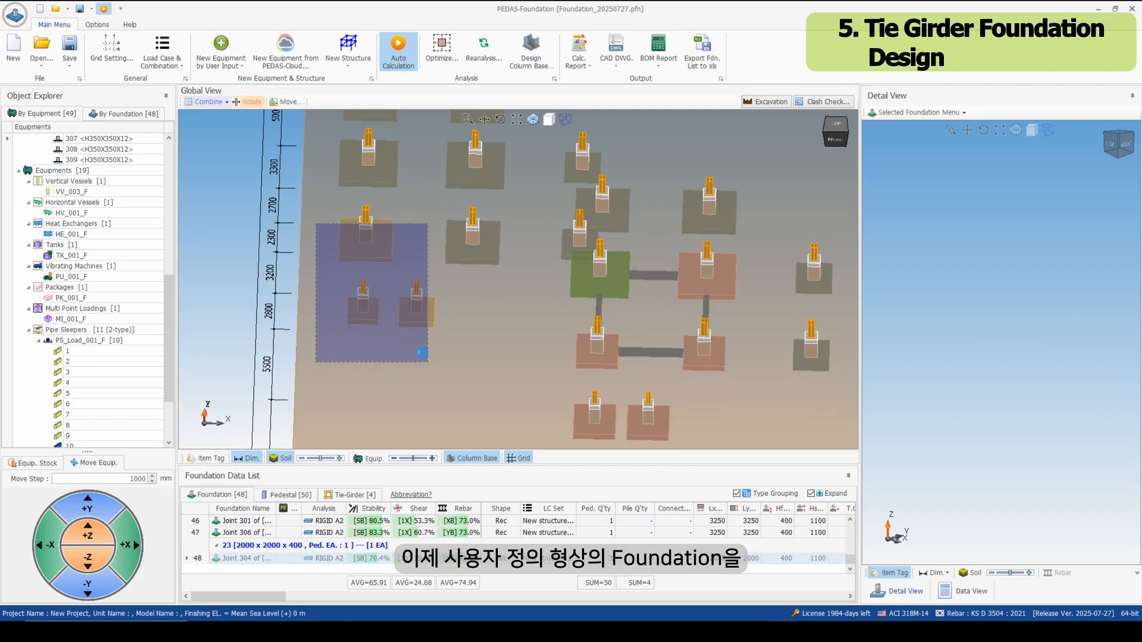
pyautogui.click(205, 101)
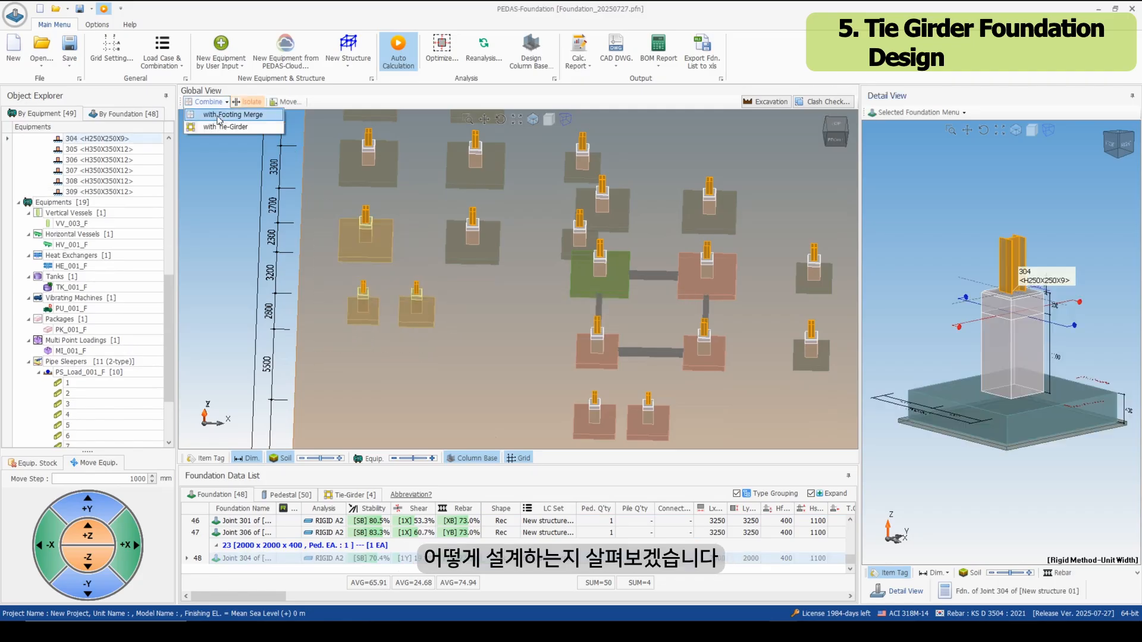
pyautogui.click(220, 116)
pyautogui.click(615, 408)
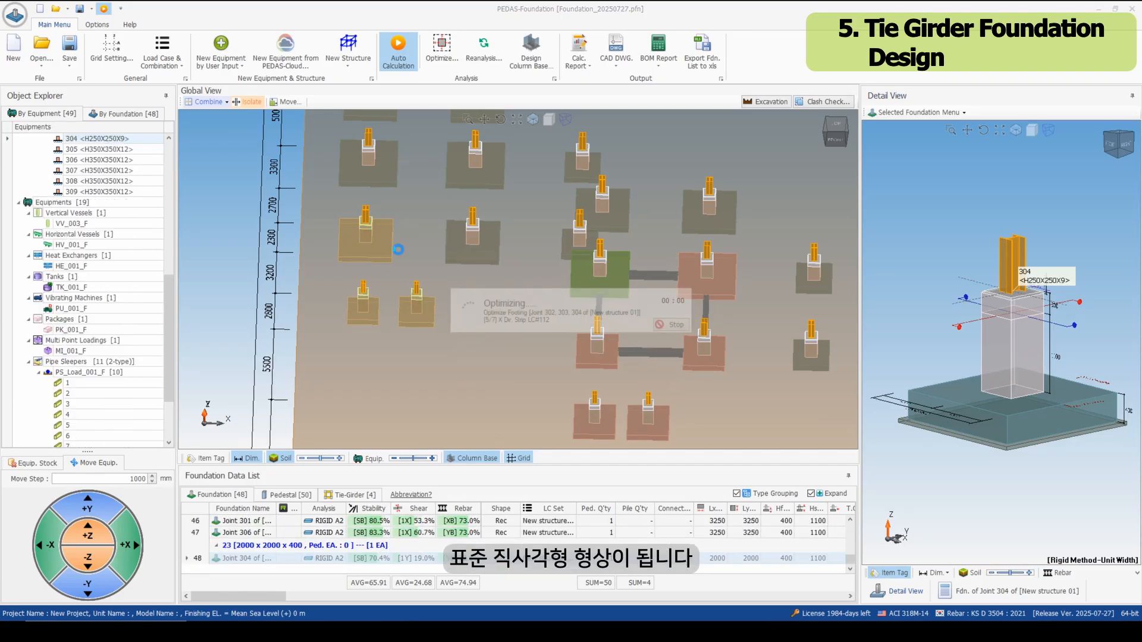
# Open the design of the merged foundation of joints 302, 303 and 304 and start editing its footing as a user shape.
pyautogui.rightClick(398, 281)
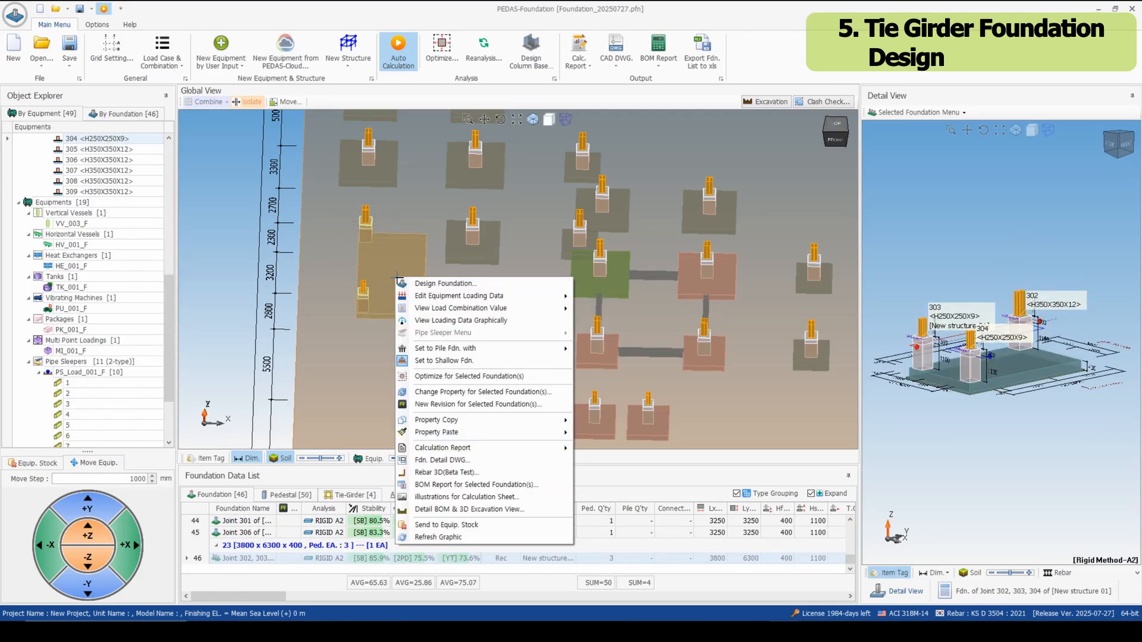
pyautogui.click(443, 285)
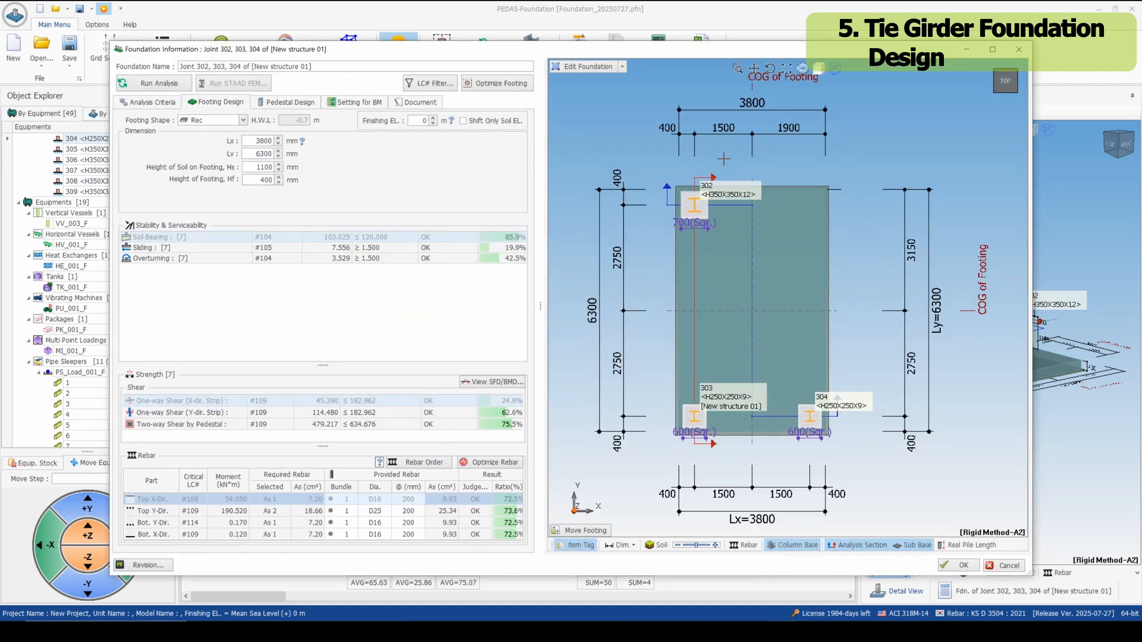
pyautogui.click(567, 69)
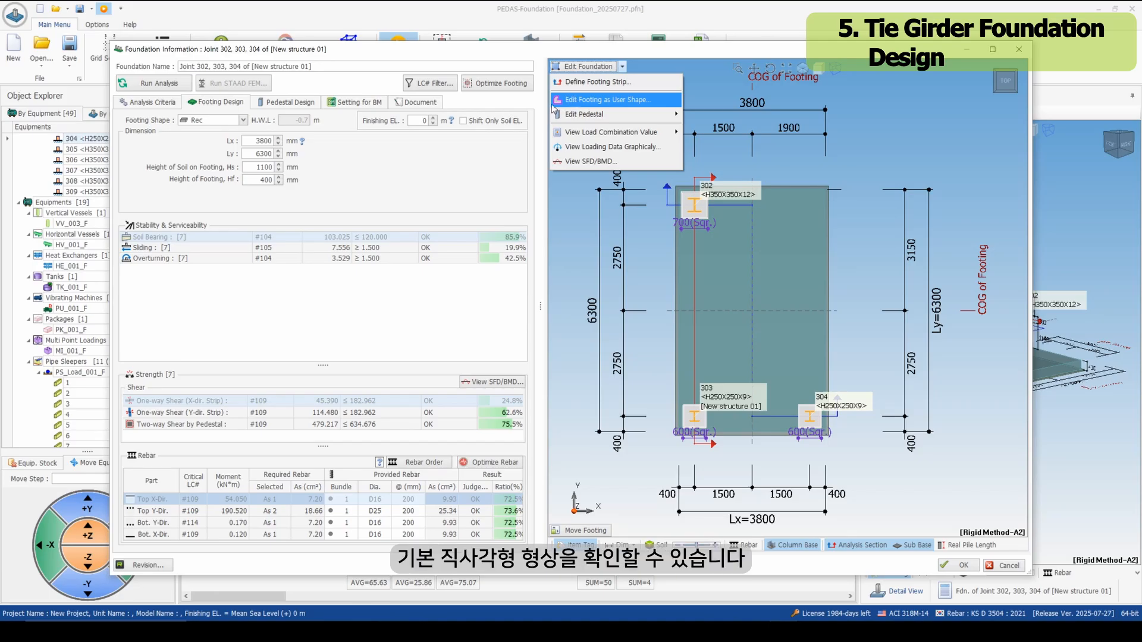
pyautogui.click(184, 120)
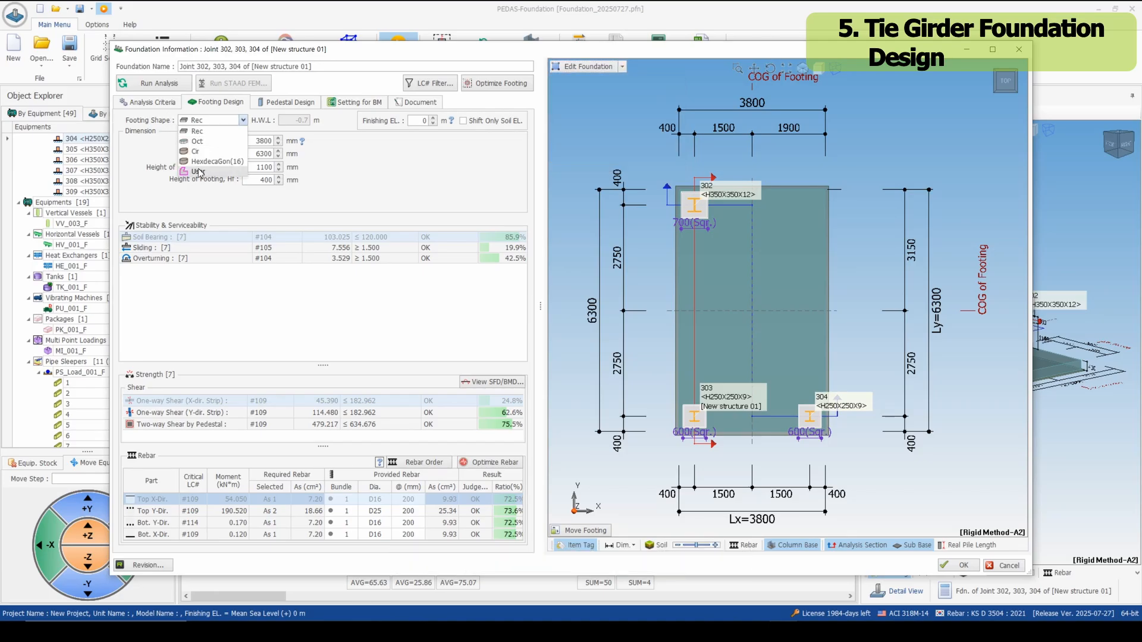
pyautogui.click(480, 180)
pyautogui.click(586, 66)
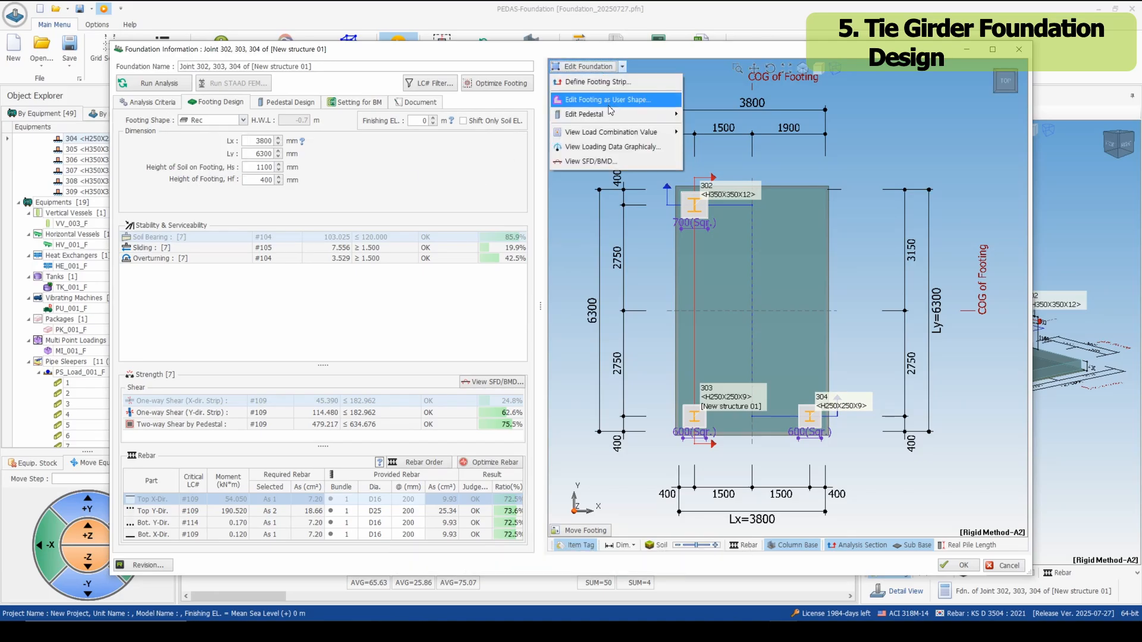
pyautogui.click(511, 213)
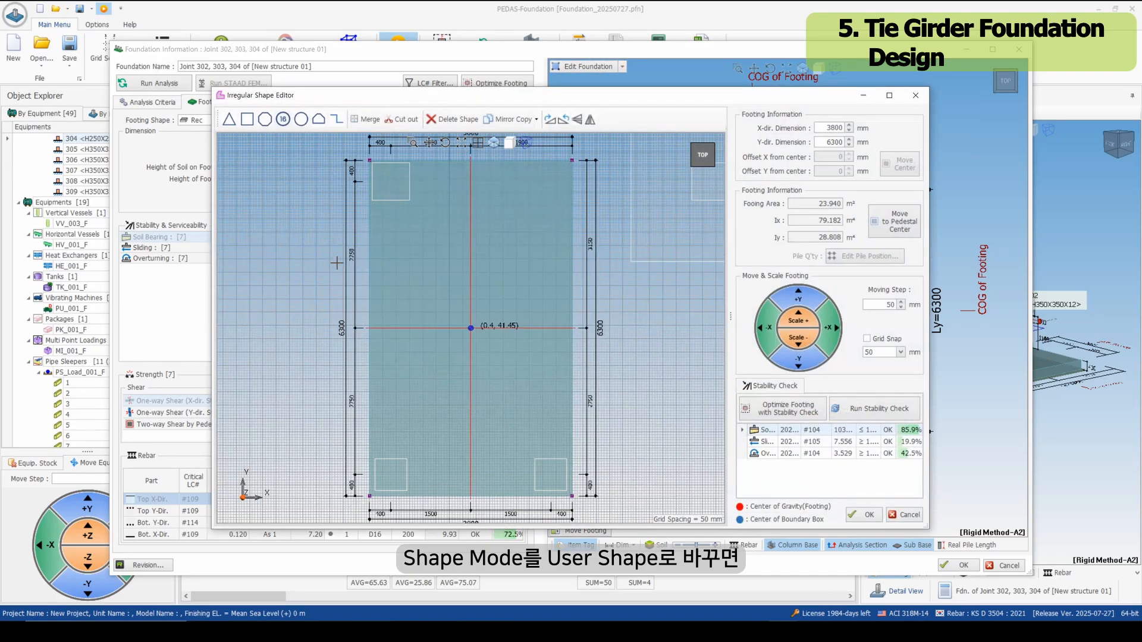
# Cut a rectangle of about 3500 x 6100 mm out of the footing's upper-right corner, leaving an L-shape around the three pedestals.
pyautogui.scroll(-4, 450, 275)
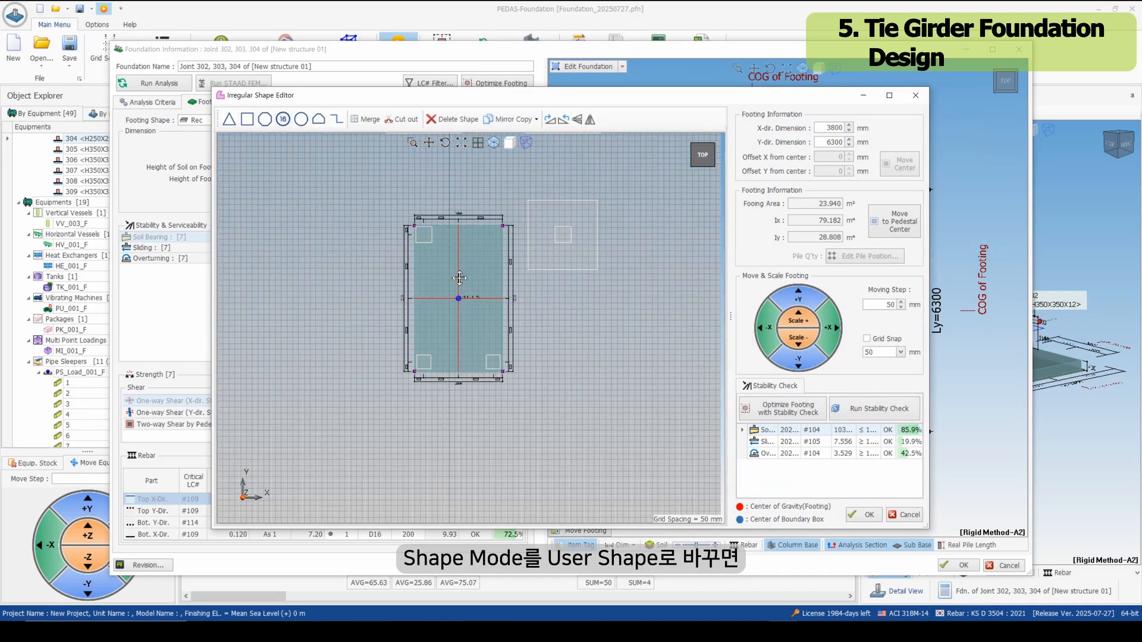
pyautogui.click(247, 120)
pyautogui.moveTo(388, 248); pyautogui.dragTo(469, 389)
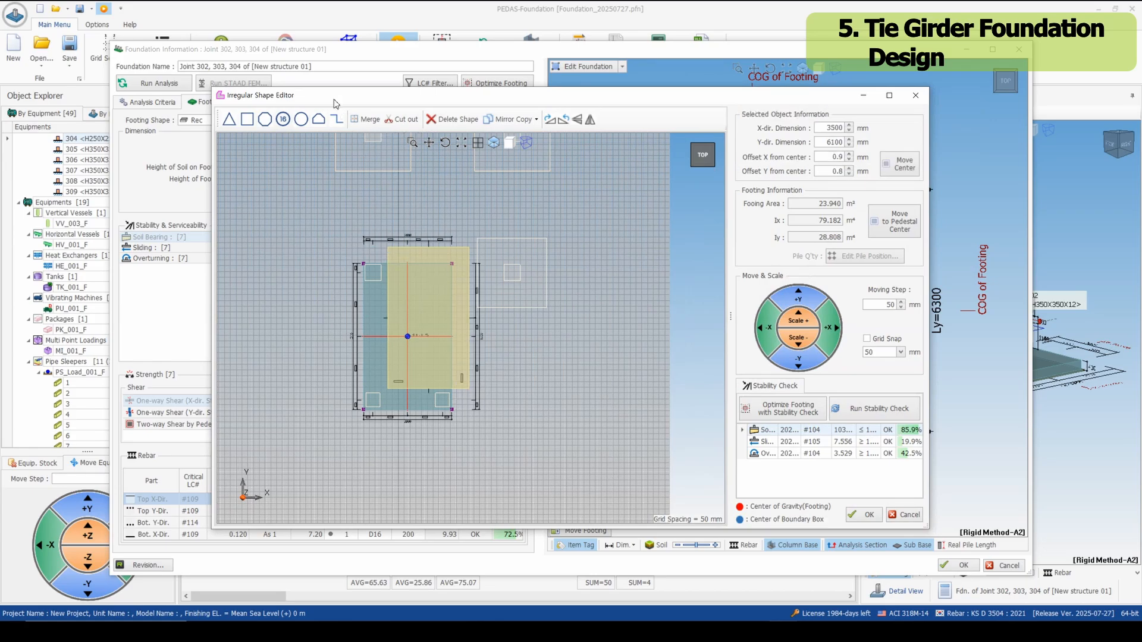
pyautogui.click(402, 118)
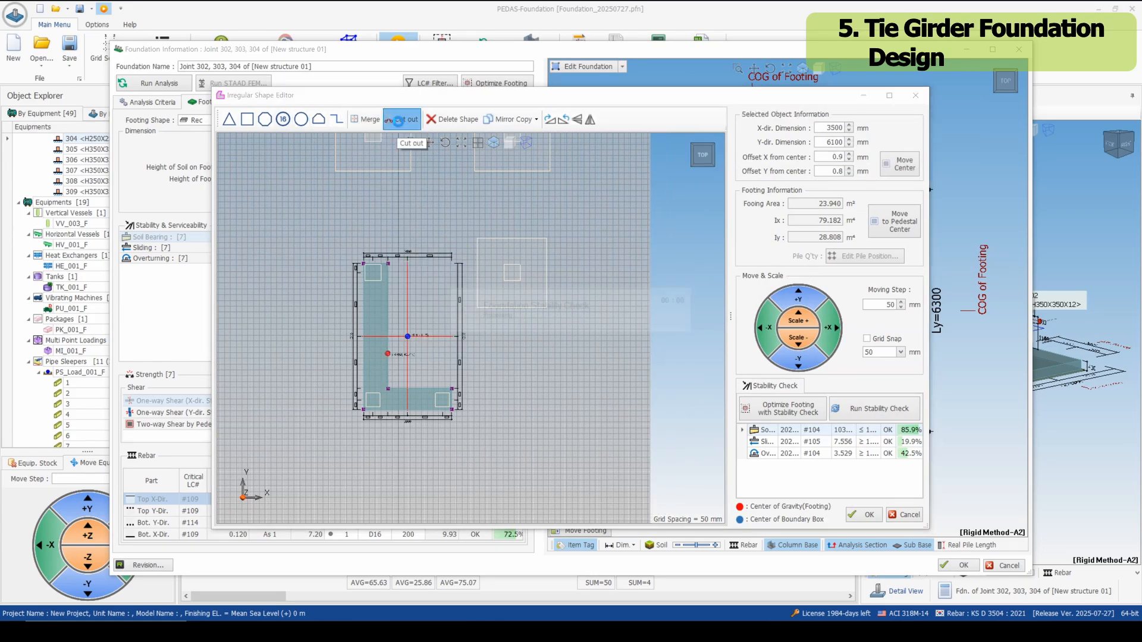
# Draw a rectangle of about 1950 x 3800 mm over the inner corner of the L-shaped footing and merge it into the footing.
pyautogui.click(249, 123)
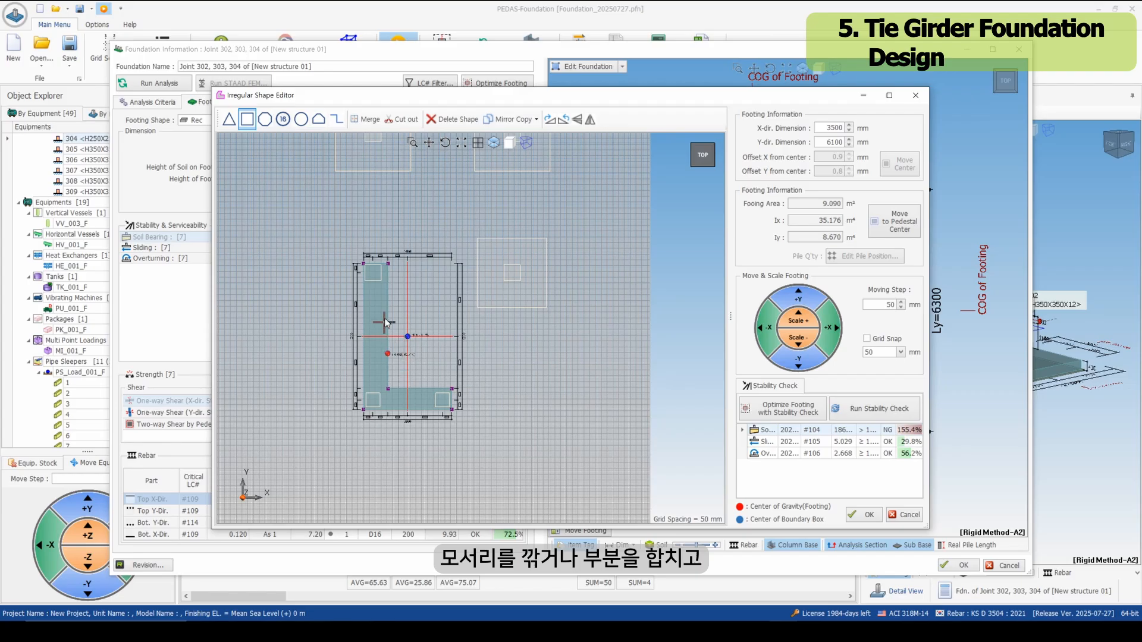
pyautogui.moveTo(379, 306); pyautogui.dragTo(423, 394)
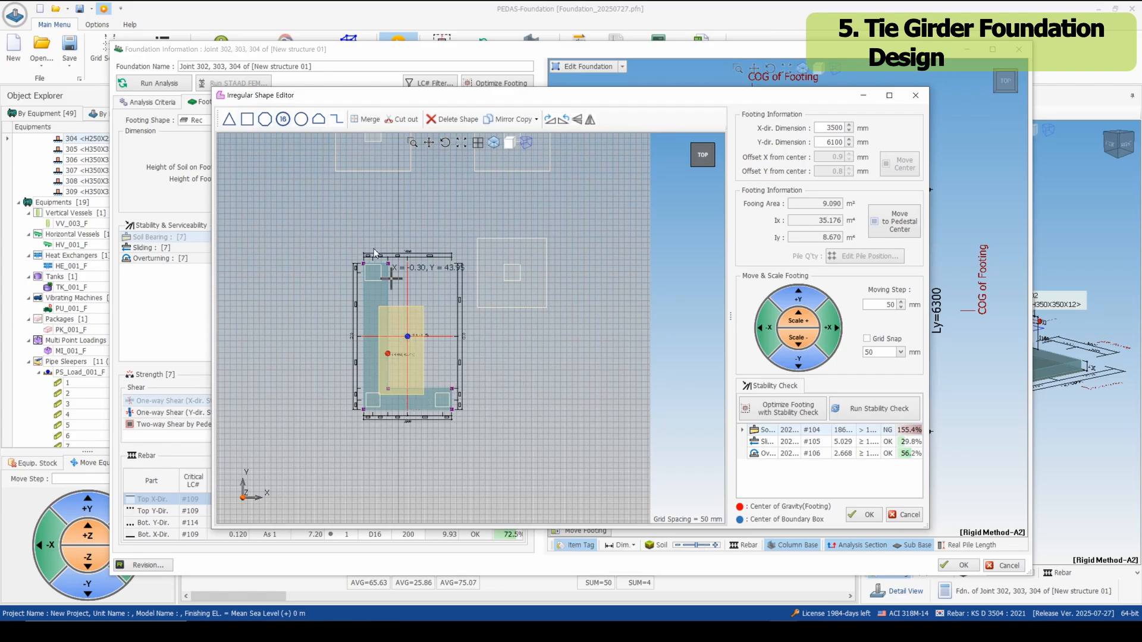
pyautogui.click(377, 125)
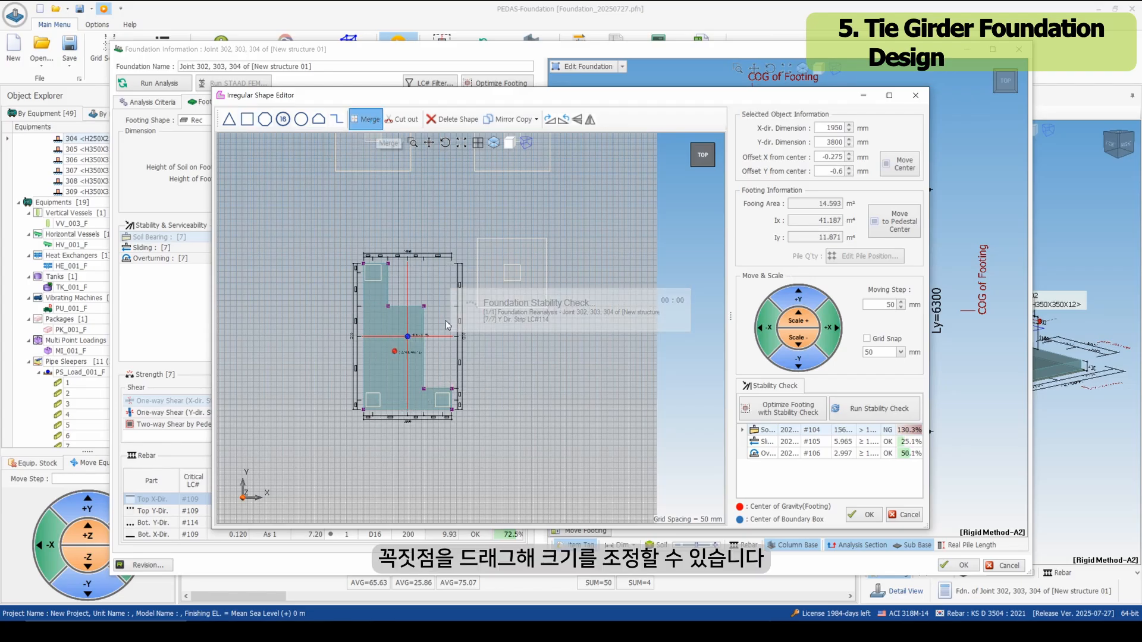
# Move the two vertices on the upper edge of the merged block in the +Y direction in 50 mm steps.
pyautogui.moveTo(375, 297); pyautogui.dragTo(450, 321)
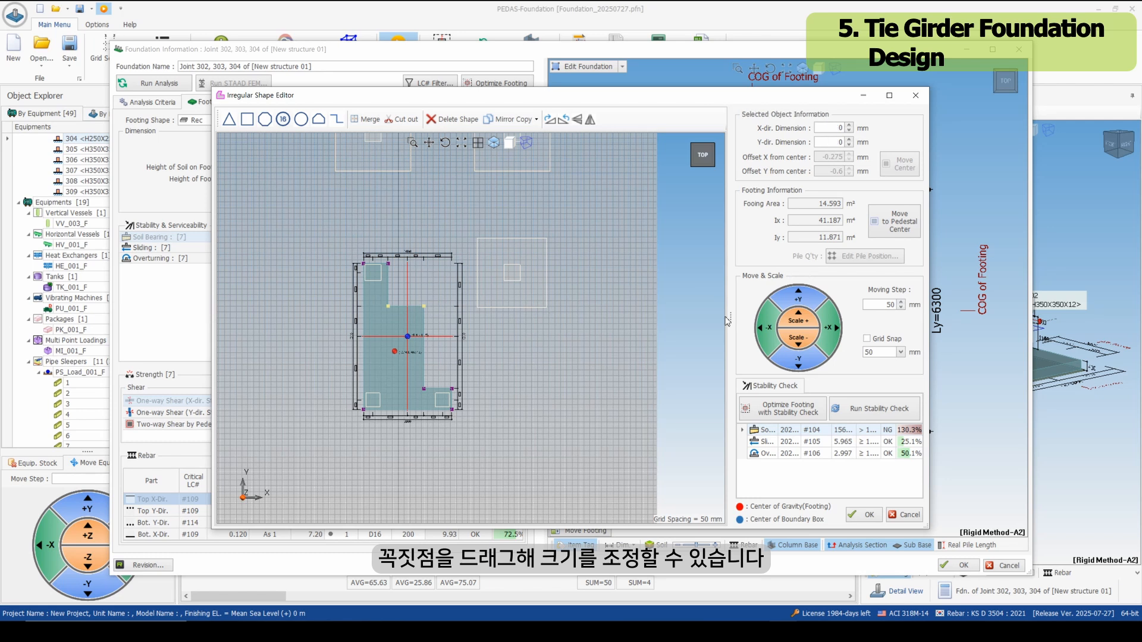
pyautogui.click(793, 300)
pyautogui.click(795, 299)
pyautogui.click(795, 298)
pyautogui.click(795, 299)
pyautogui.click(795, 299)
pyautogui.click(795, 298)
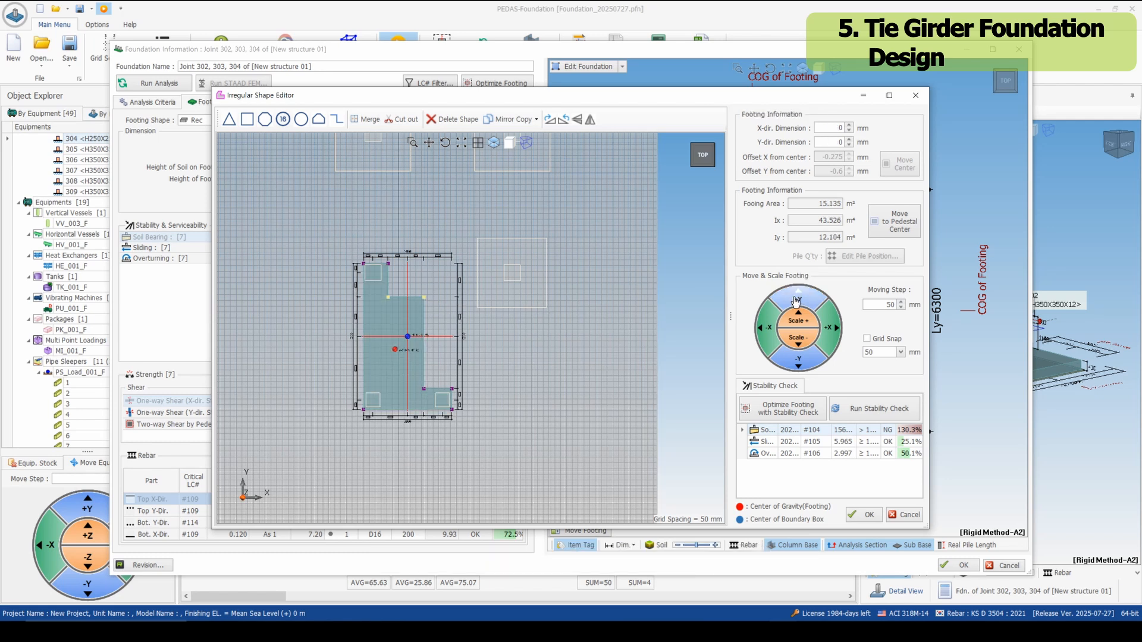
pyautogui.click(794, 299)
pyautogui.click(795, 298)
# Move the right vertex on the merged block's upper edge in -Y in 50 mm steps, sloping that edge, and accept the footing shape and strips.
pyautogui.moveTo(420, 278); pyautogui.dragTo(440, 308)
pyautogui.click(799, 358)
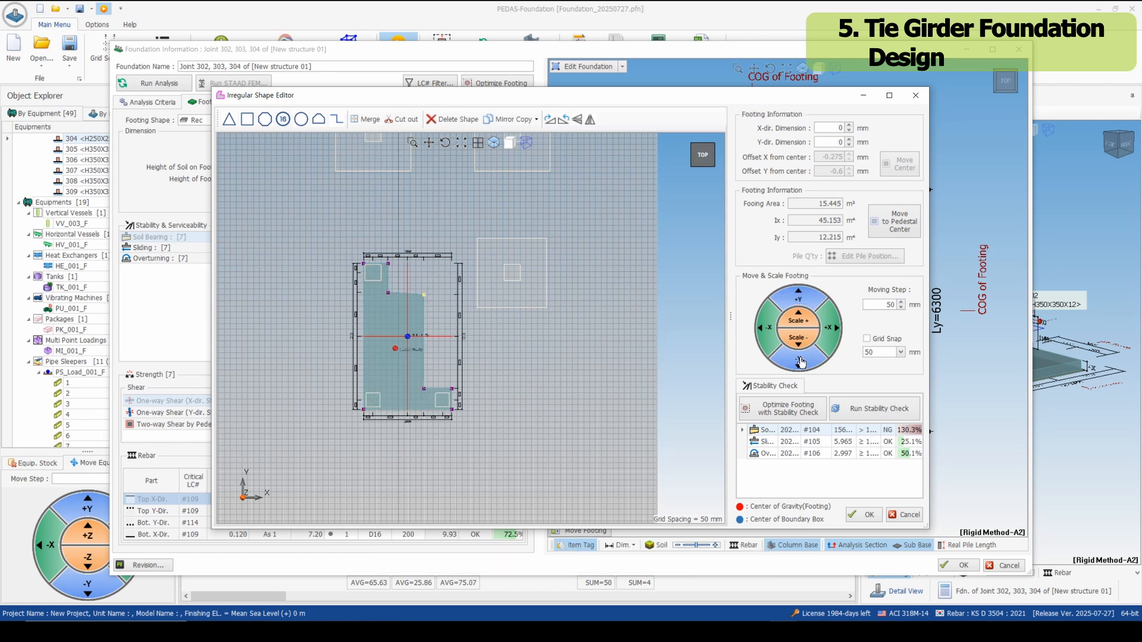
pyautogui.click(800, 358)
pyautogui.click(800, 359)
pyautogui.click(799, 359)
pyautogui.click(800, 358)
pyautogui.click(799, 359)
pyautogui.click(800, 359)
pyautogui.click(867, 515)
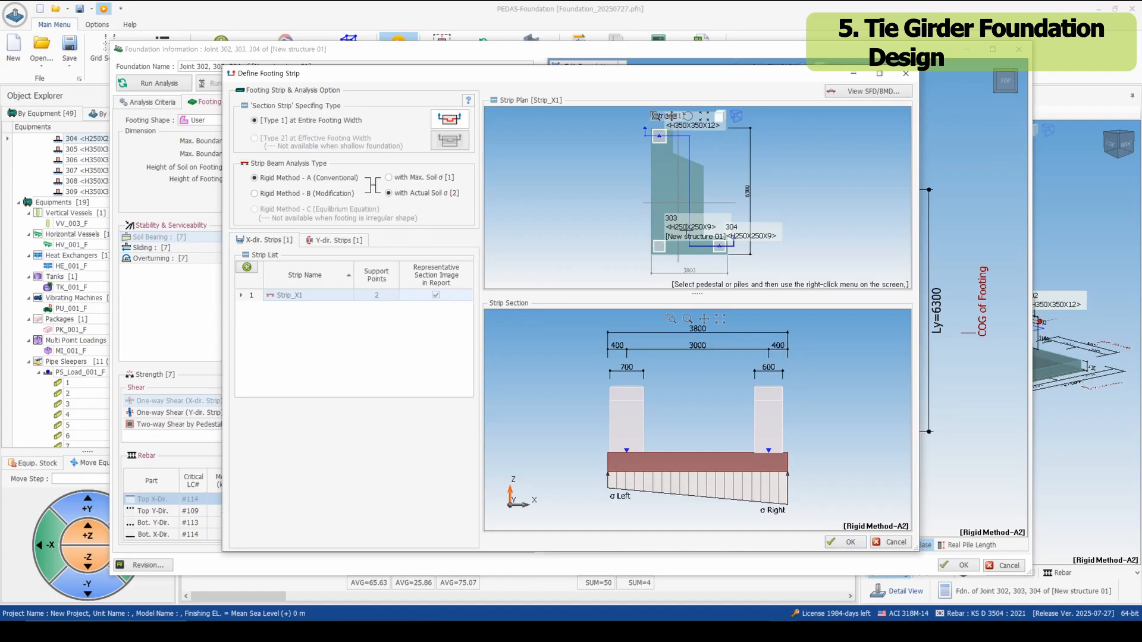
pyautogui.click(848, 544)
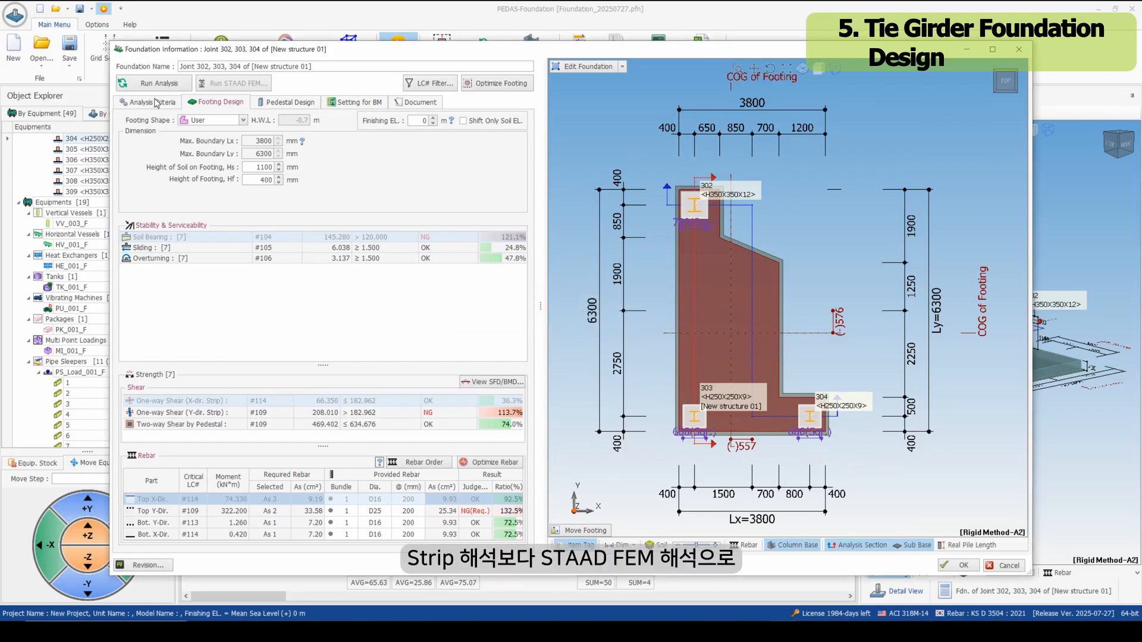
# Change the footing analysis method to Flexible (Plate Analysis with STAAD FEM) and launch the STAAD FEM run with the existing modeling settings.
pyautogui.click(153, 103)
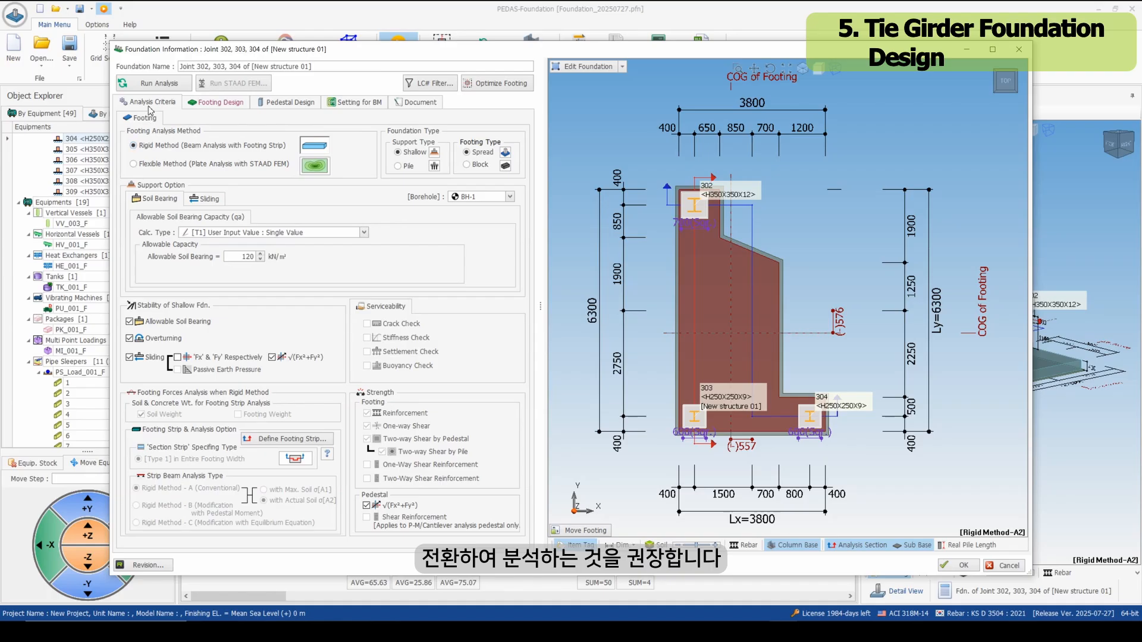
pyautogui.click(217, 165)
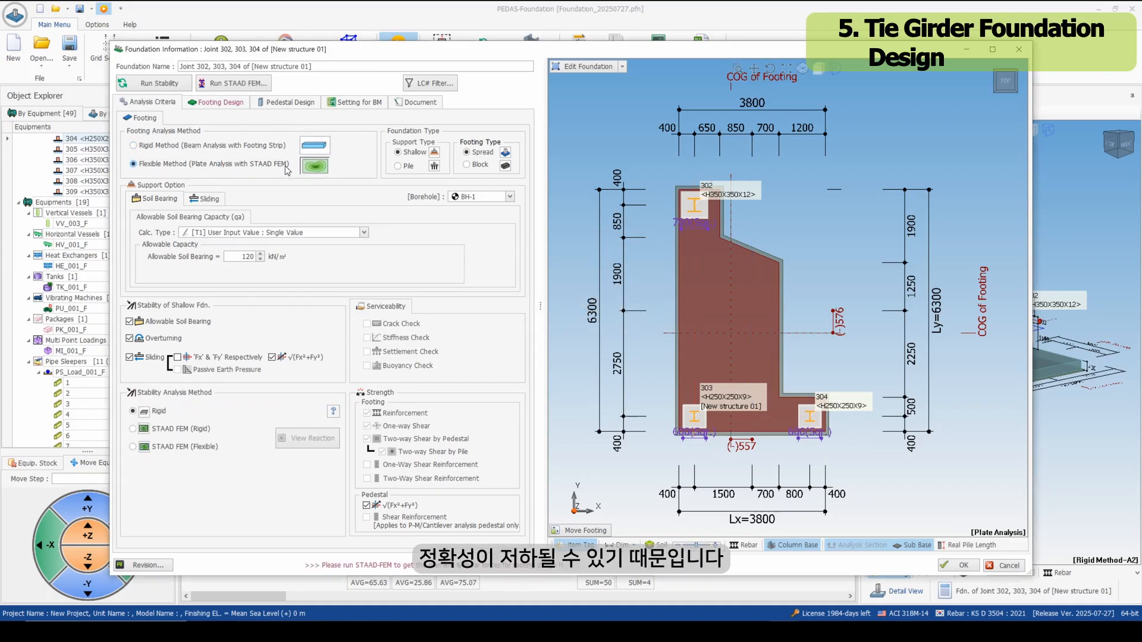
pyautogui.click(241, 82)
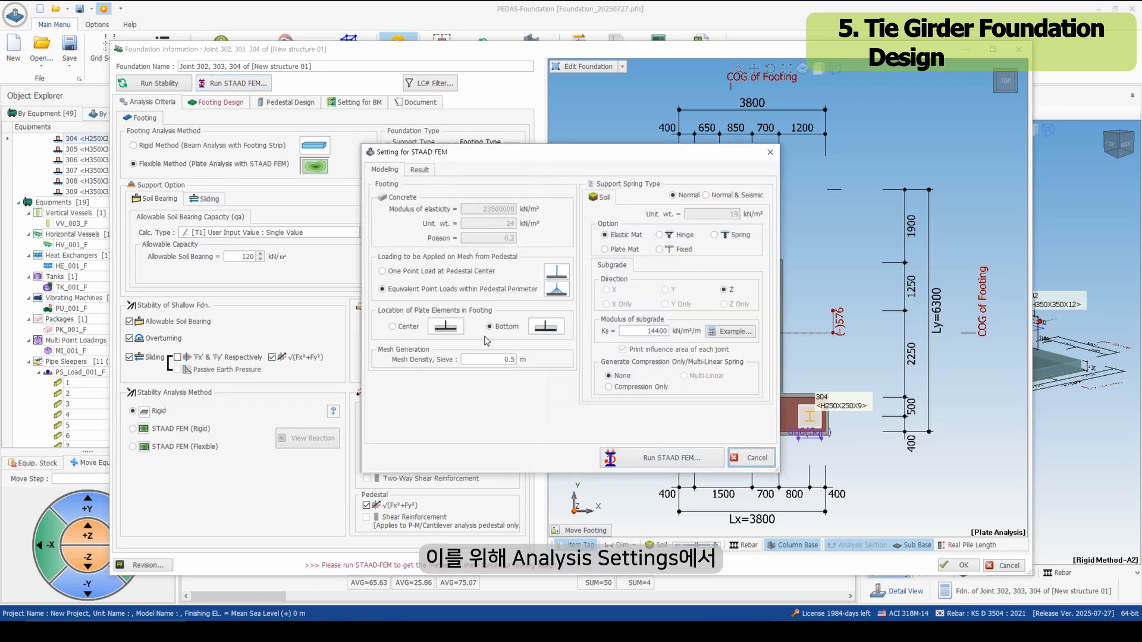
pyautogui.click(648, 458)
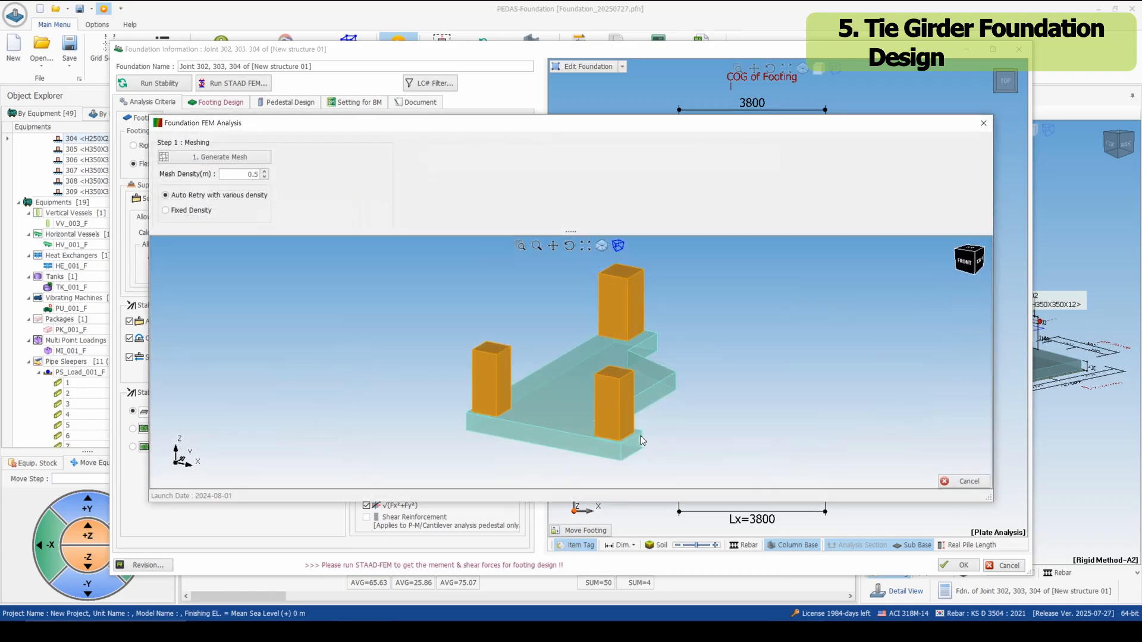
# Generate the footing mesh with automatic density retry and try to run the STAAD analysis on it.
pyautogui.click(964, 254)
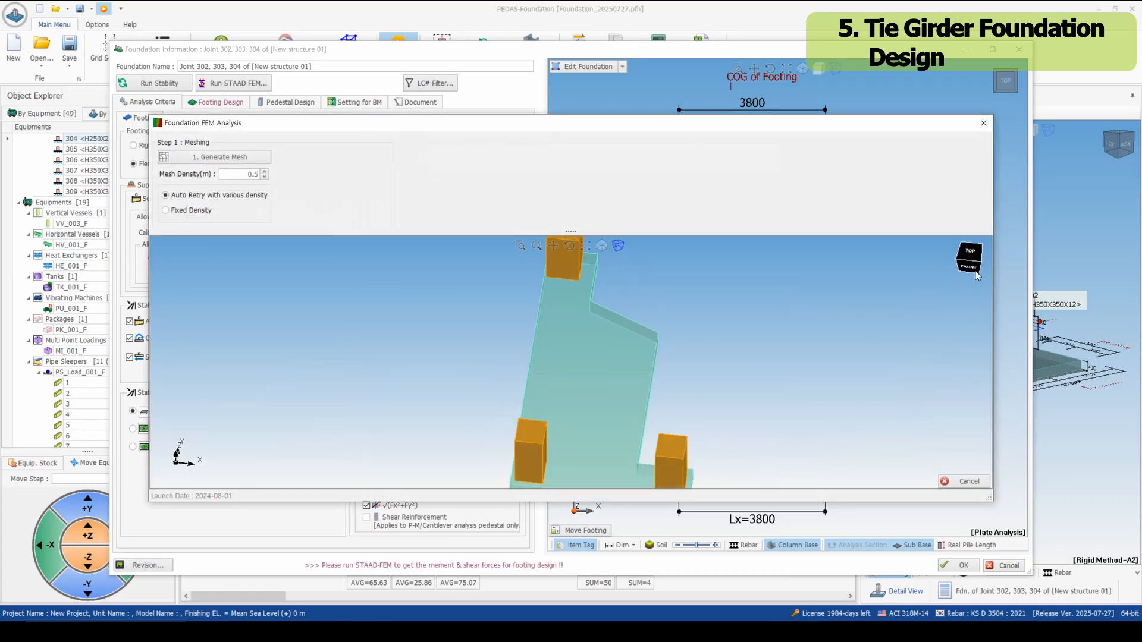
pyautogui.click(253, 156)
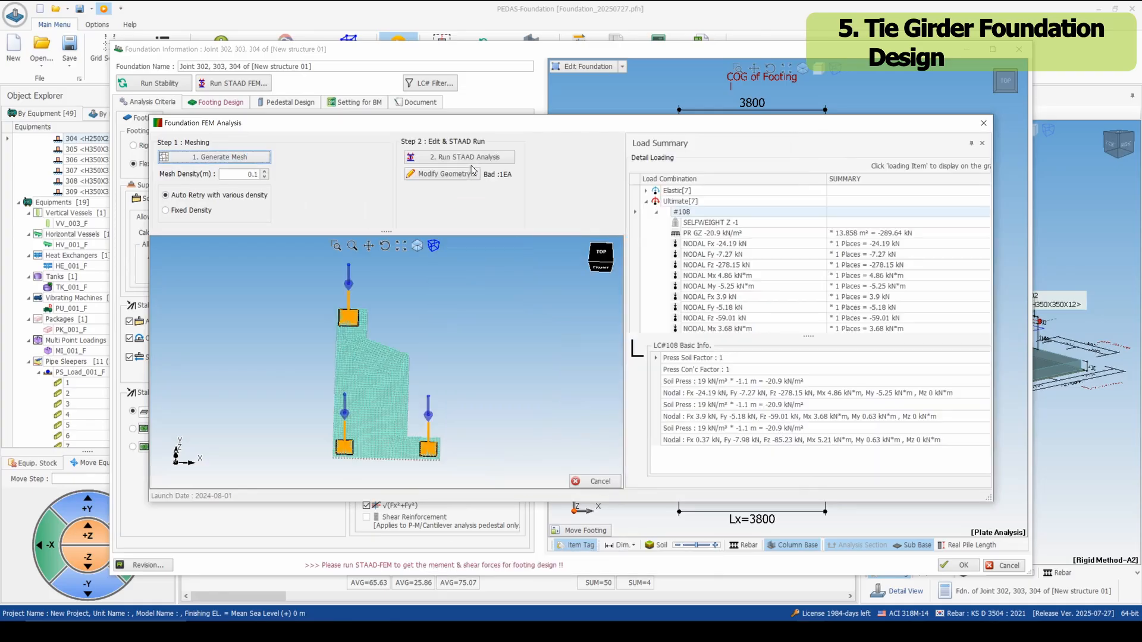
pyautogui.click(474, 159)
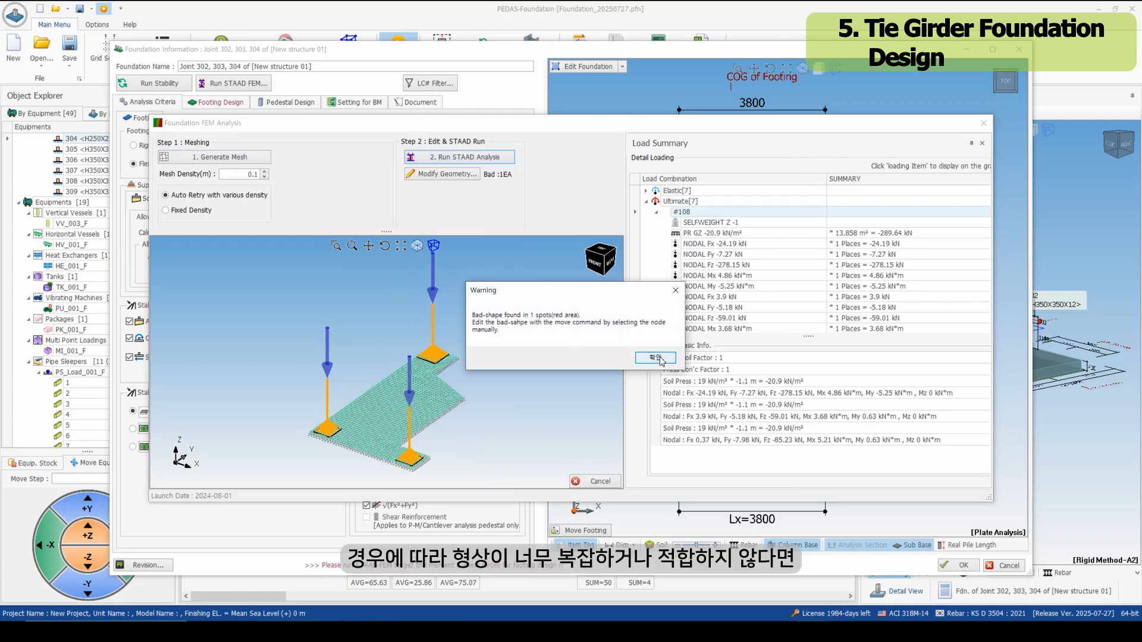
pyautogui.click(659, 359)
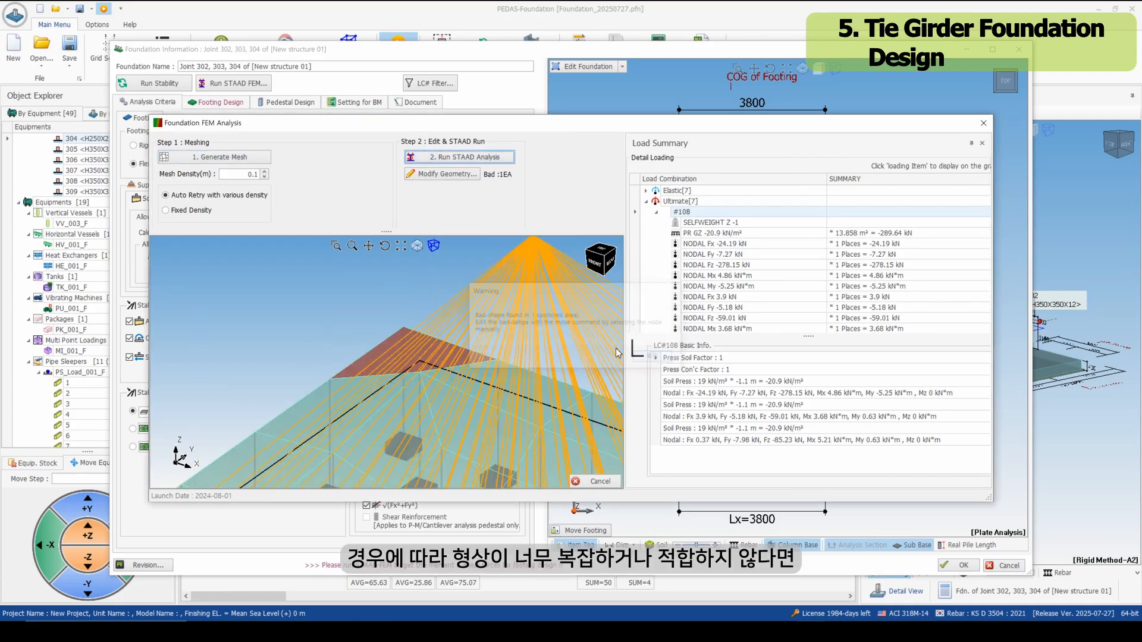
# Modify the mesh by moving the edge node below the red corner element 0.06 m in +Y, and run the STAAD analysis.
pyautogui.click(443, 178)
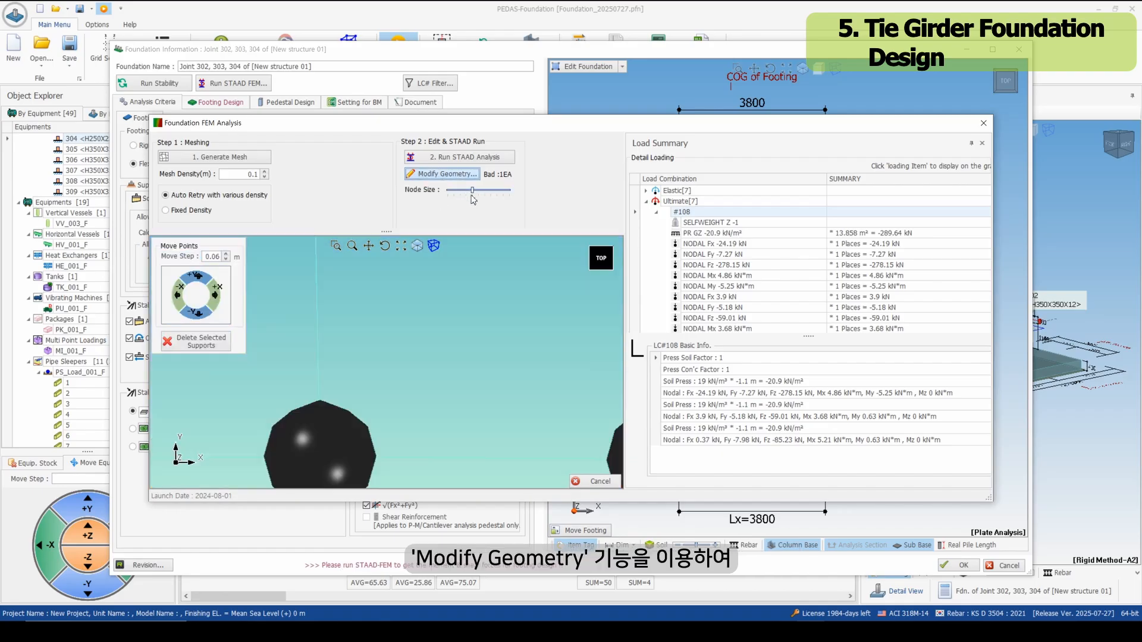
pyautogui.scroll(-6, 335, 308)
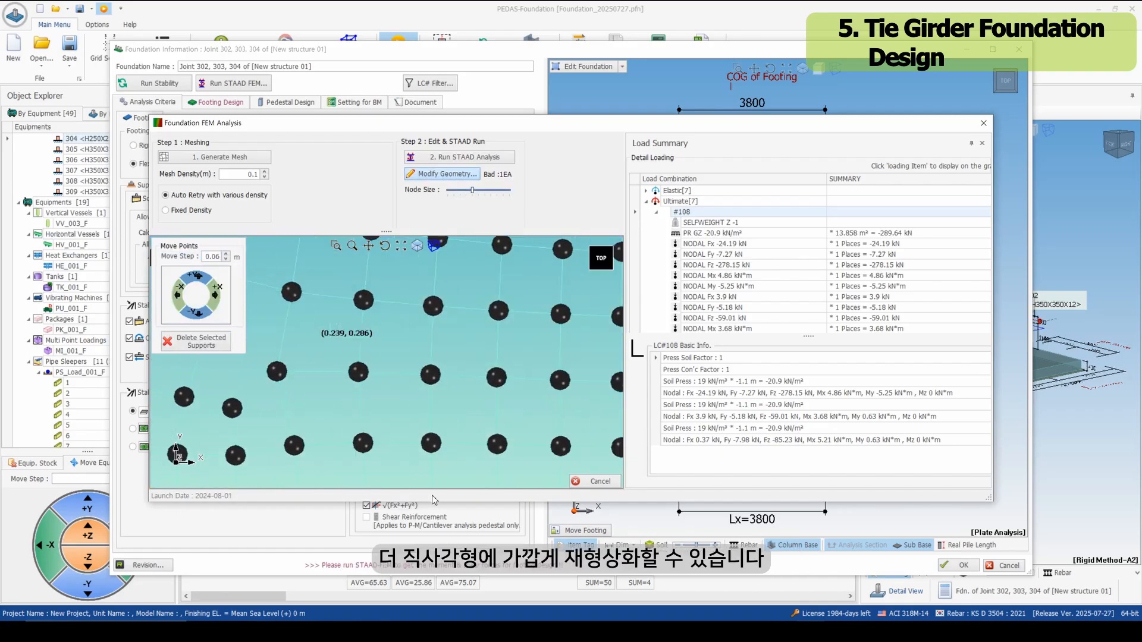
pyautogui.scroll(8, 388, 373)
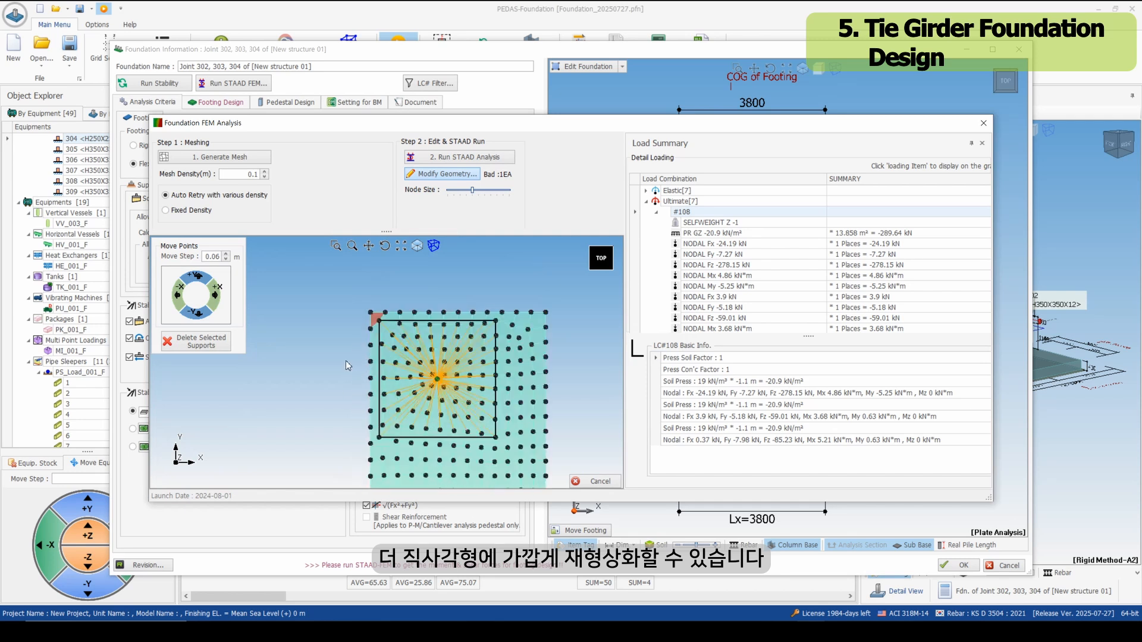
pyautogui.moveTo(466, 275); pyautogui.dragTo(398, 437)
pyautogui.click(399, 389)
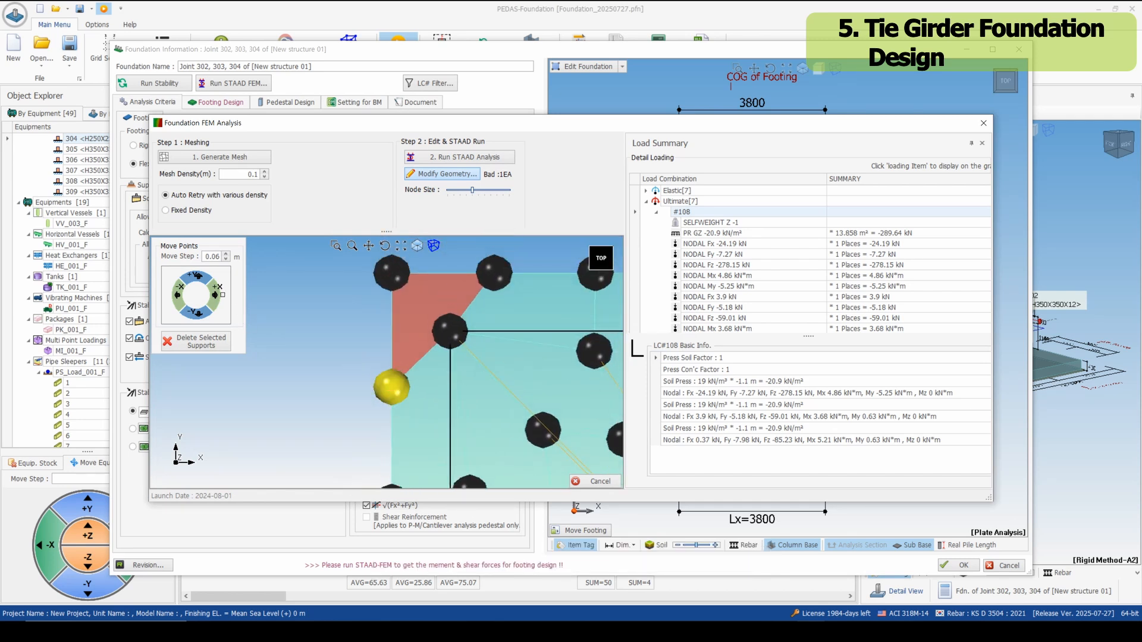
pyautogui.click(198, 277)
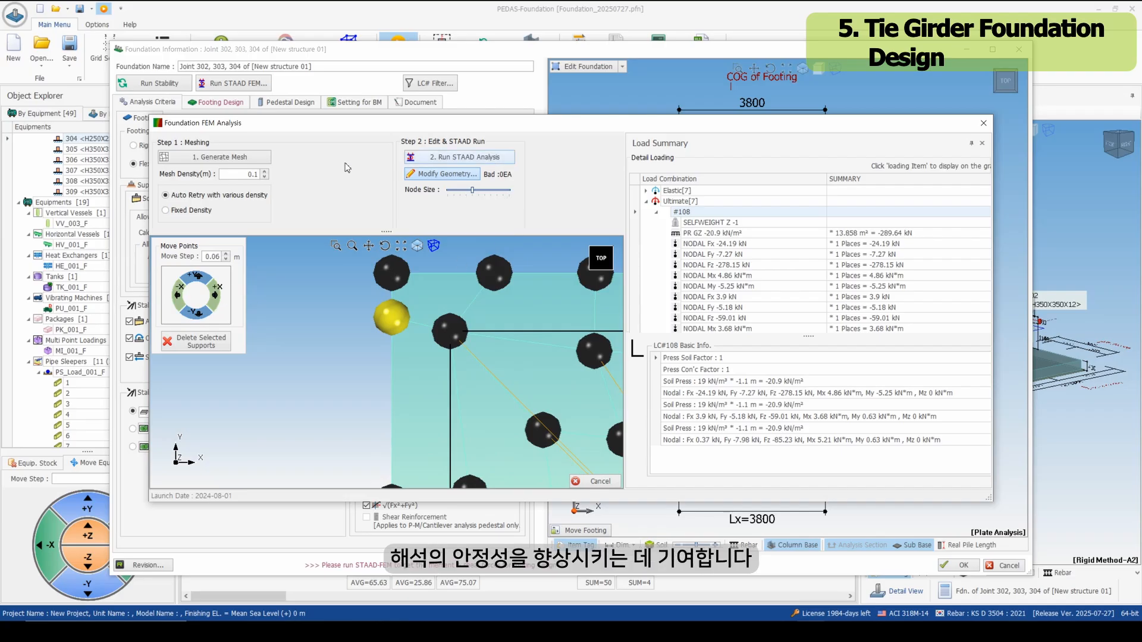
pyautogui.click(439, 159)
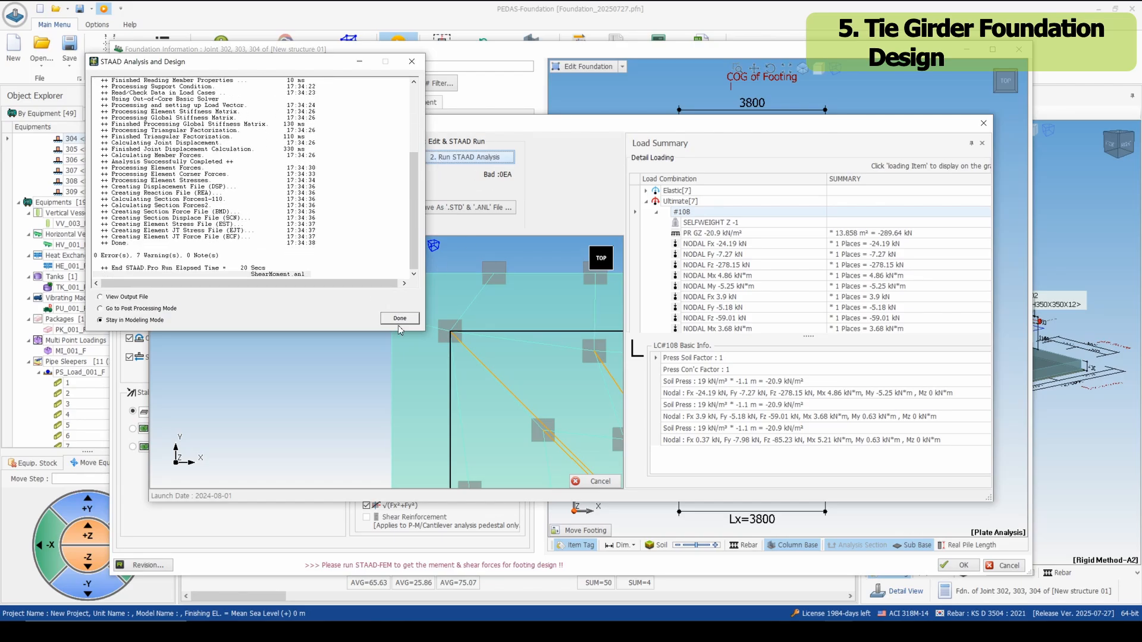
pyautogui.click(399, 319)
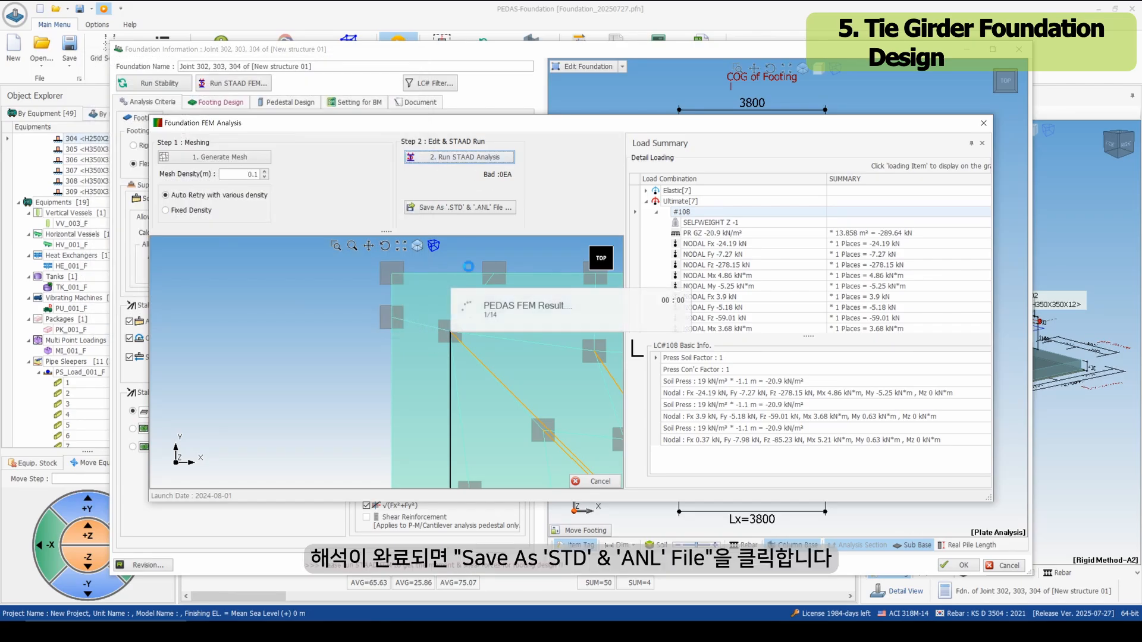
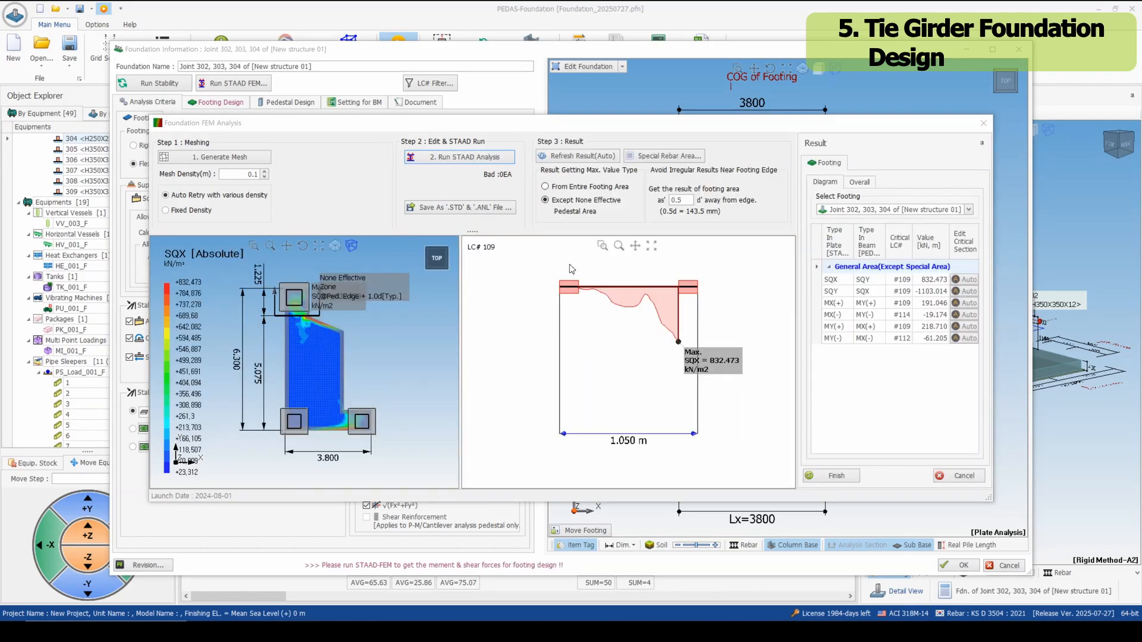
# Save the STD and ANL files as "Joint 302, 303, 304 of [New structure 01]" in a new desktop folder named Result.
pyautogui.click(474, 207)
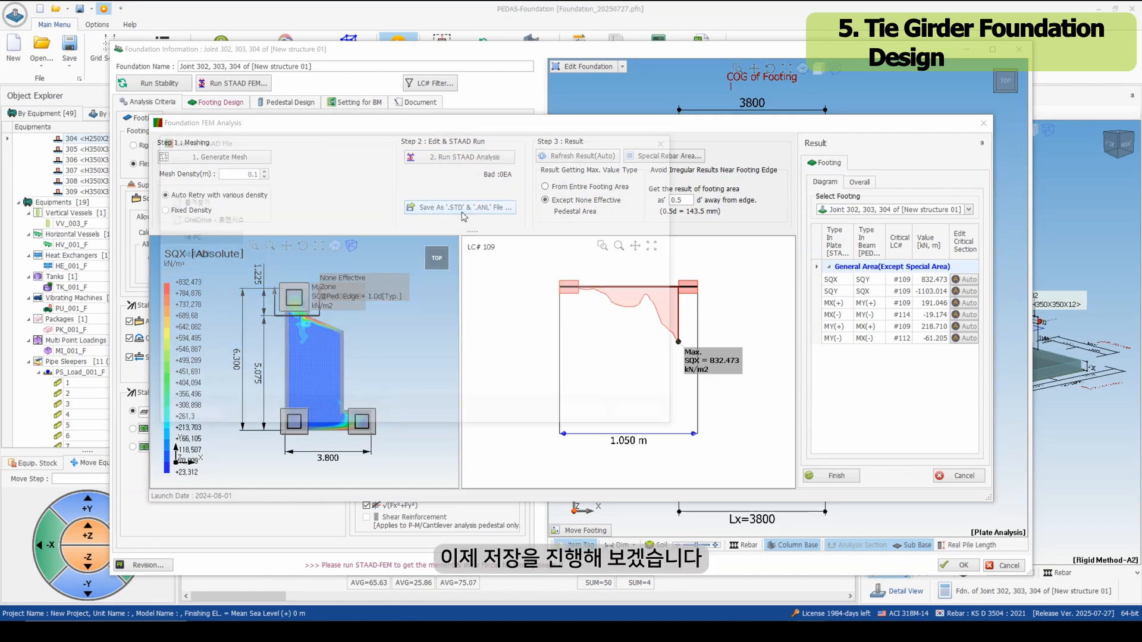
pyautogui.click(209, 263)
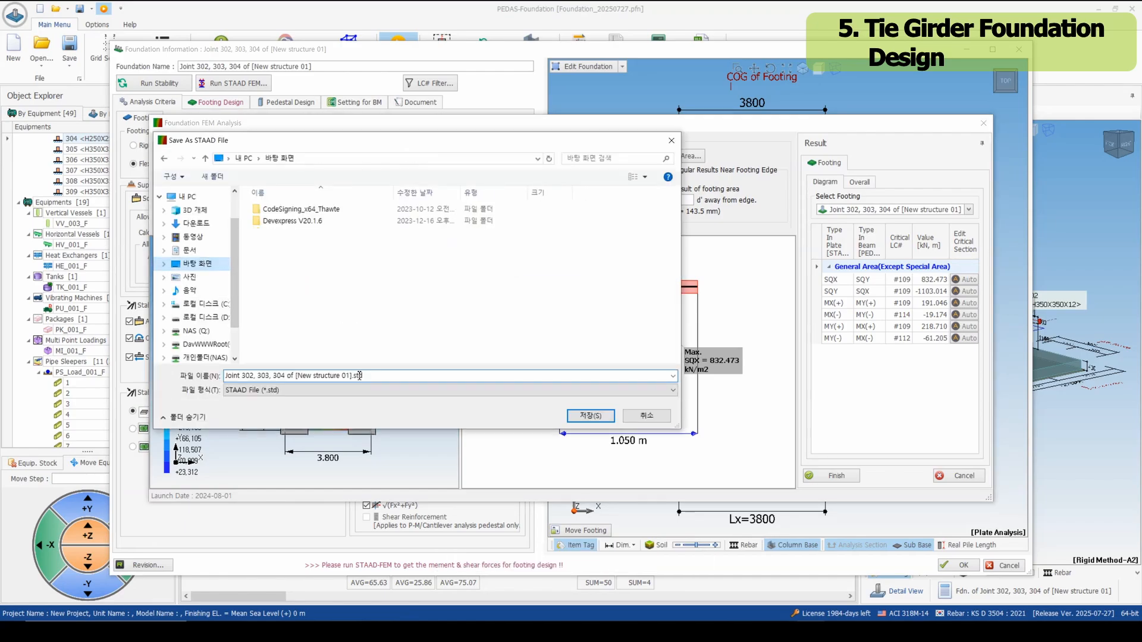
pyautogui.rightClick(569, 306)
pyautogui.click(607, 313)
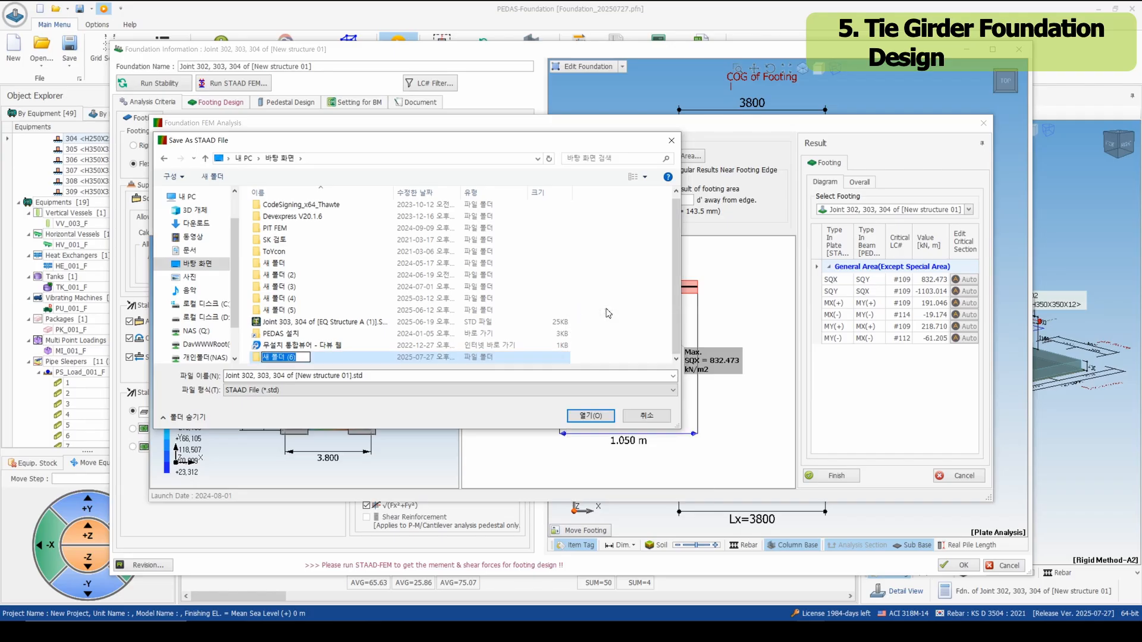
pyautogui.write('Result')
pyautogui.press('Return')
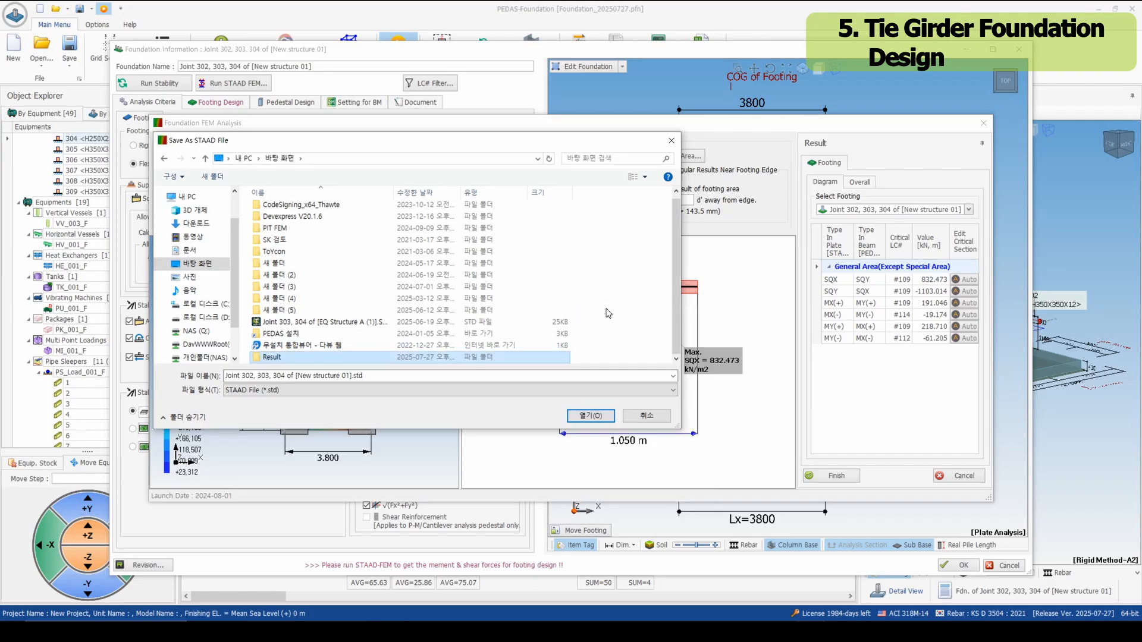
pyautogui.click(591, 415)
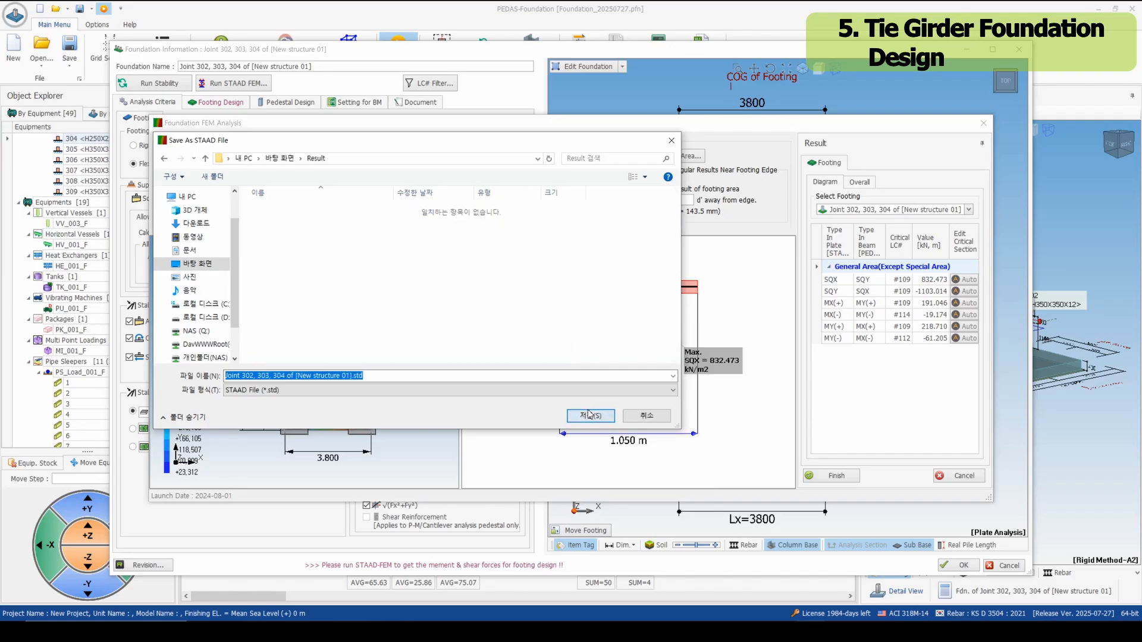
pyautogui.click(590, 416)
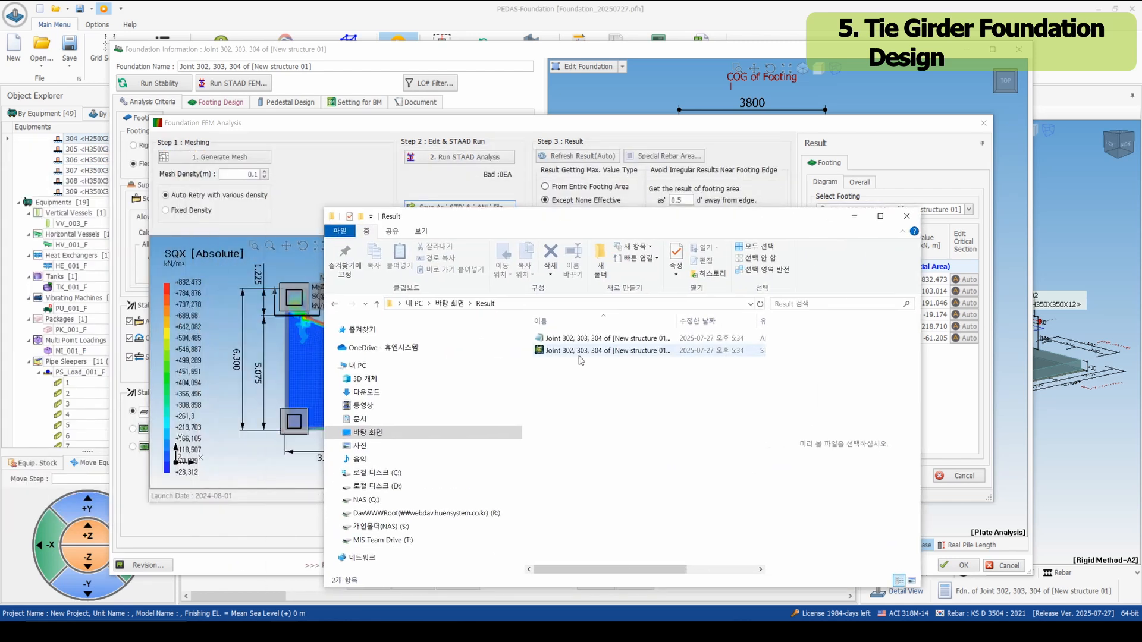
# Open the saved STD file in STAAD.Pro to view the mesh model, and return to PEDAS-Foundation to finish the FEM analysis.
pyautogui.click(581, 353)
pyautogui.doubleClick(581, 355)
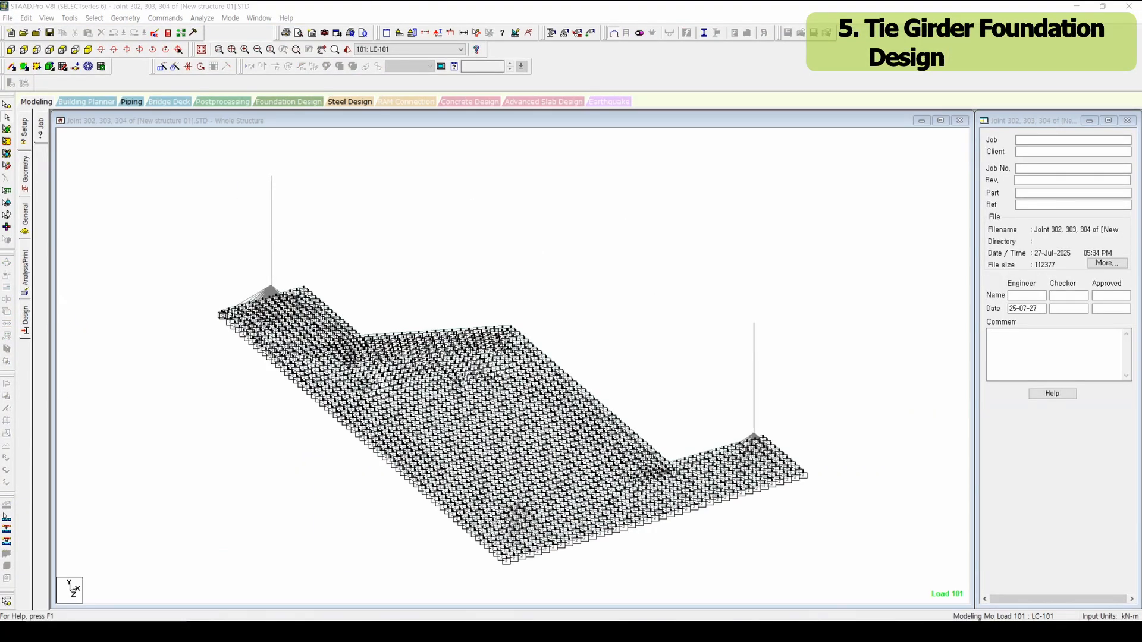
pyautogui.click(783, 632)
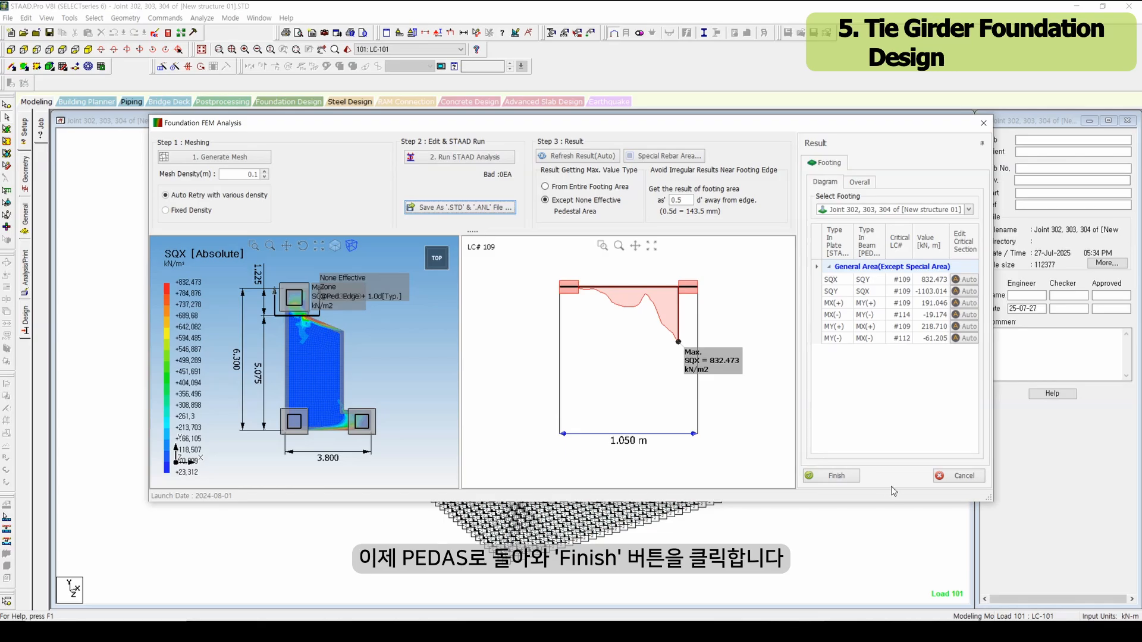
pyautogui.click(859, 476)
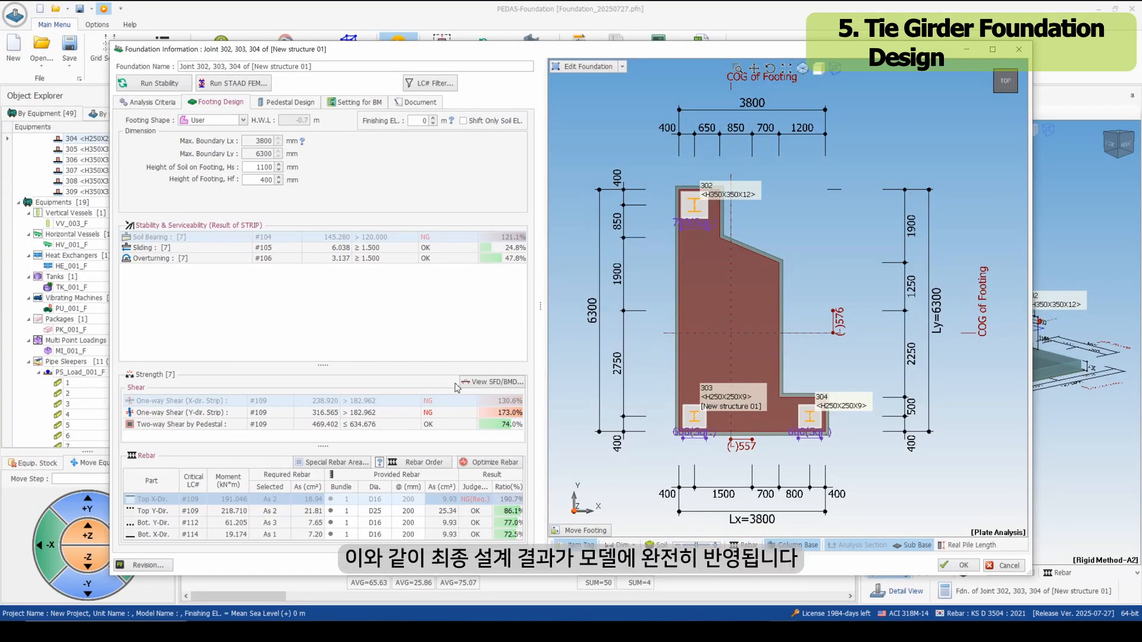
# Review the X-strip shear force and the positive and negative bending moment diagrams of both the X and Y strips.
pyautogui.click(468, 384)
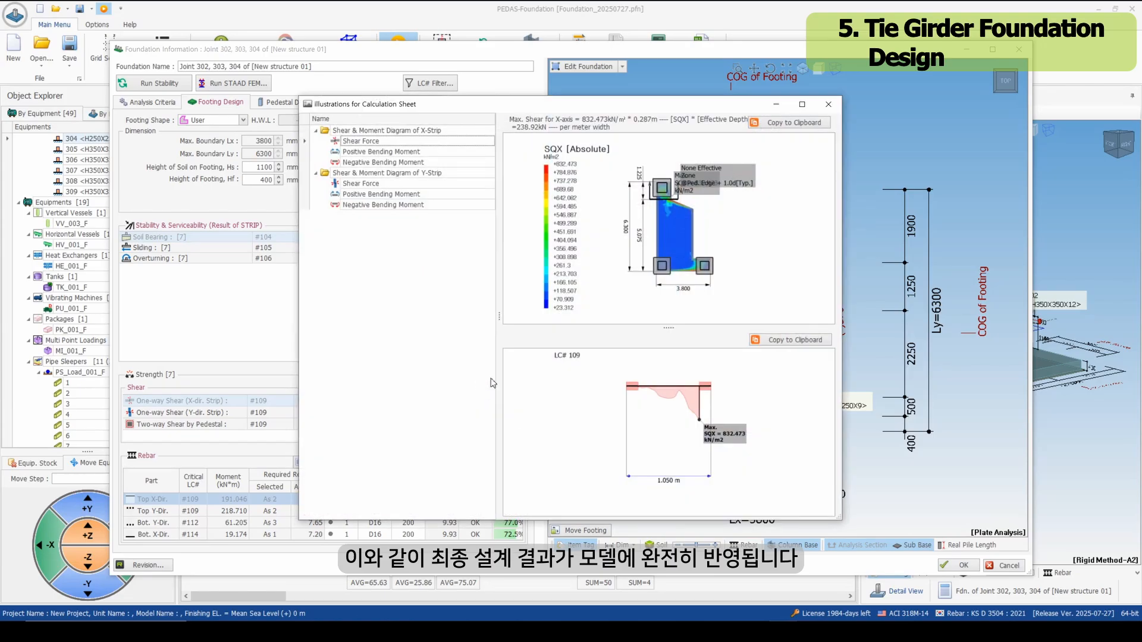
pyautogui.click(419, 154)
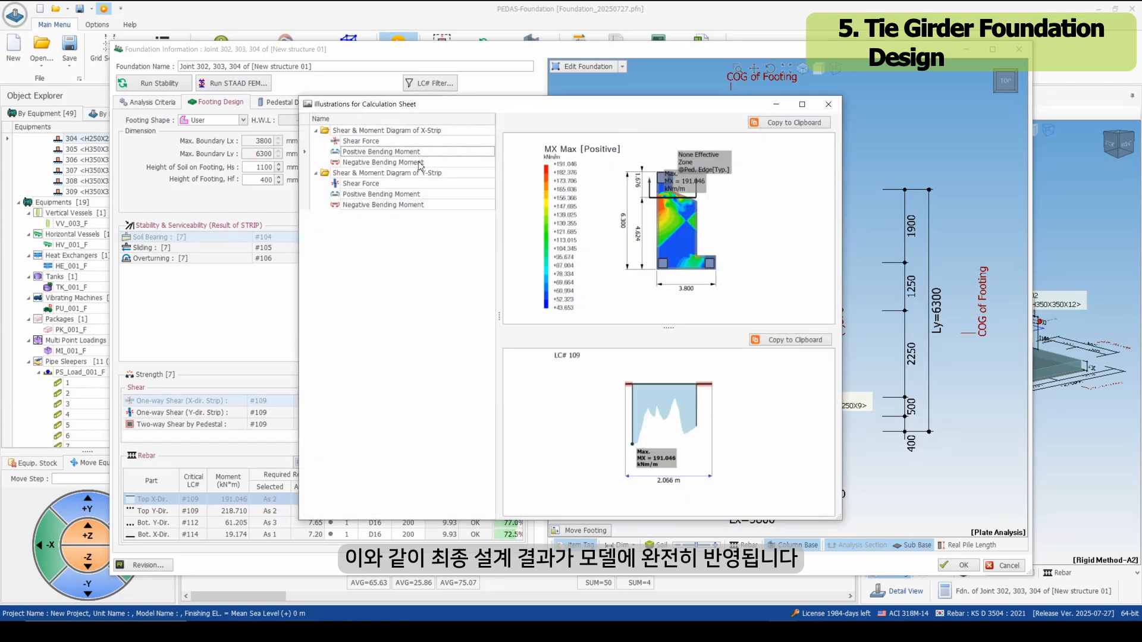
pyautogui.click(419, 164)
pyautogui.click(417, 192)
pyautogui.click(416, 205)
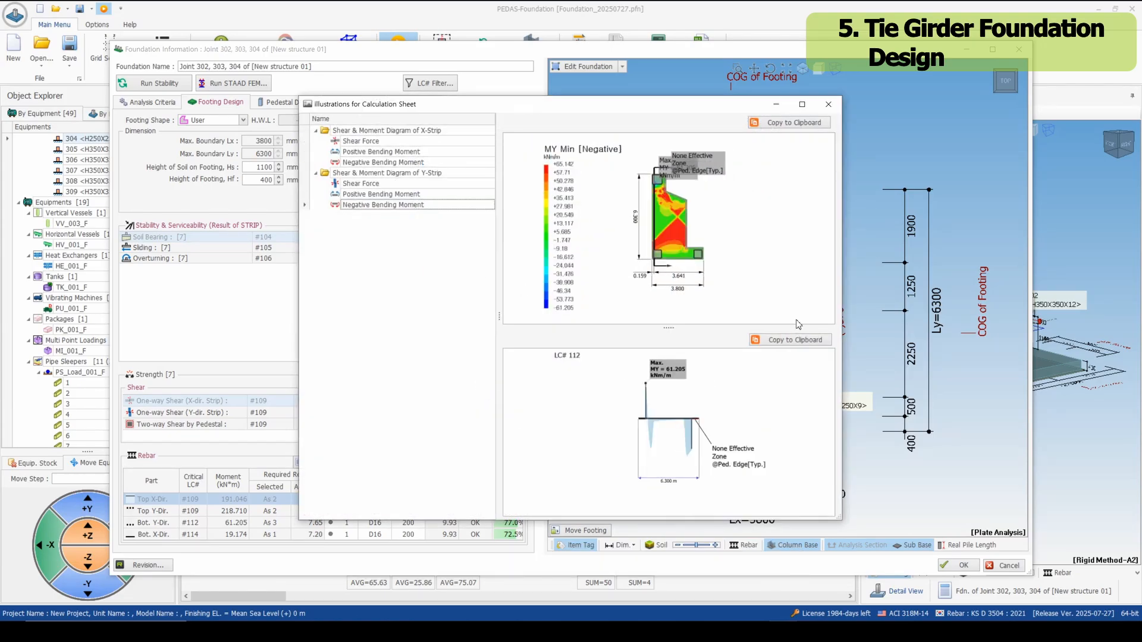
pyautogui.click(828, 105)
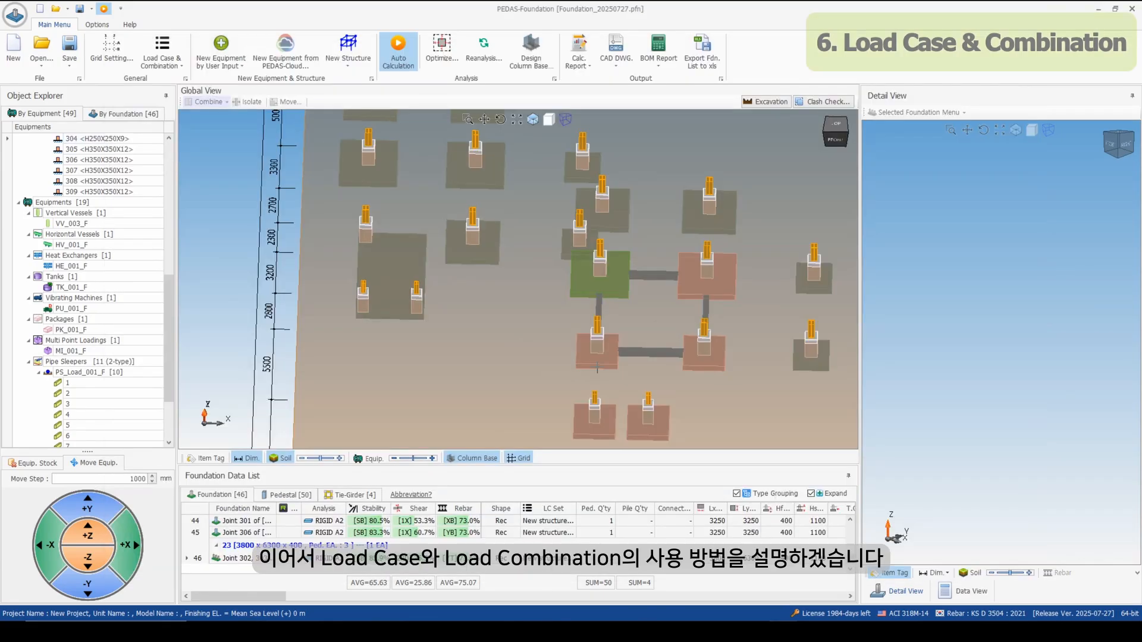
# Start a new foundation file without saving the changes to the current one.
pyautogui.moveTo(377, 312); pyautogui.dragTo(428, 311)
pyautogui.scroll(-6, 428, 311)
pyautogui.moveTo(612, 345); pyautogui.dragTo(573, 198)
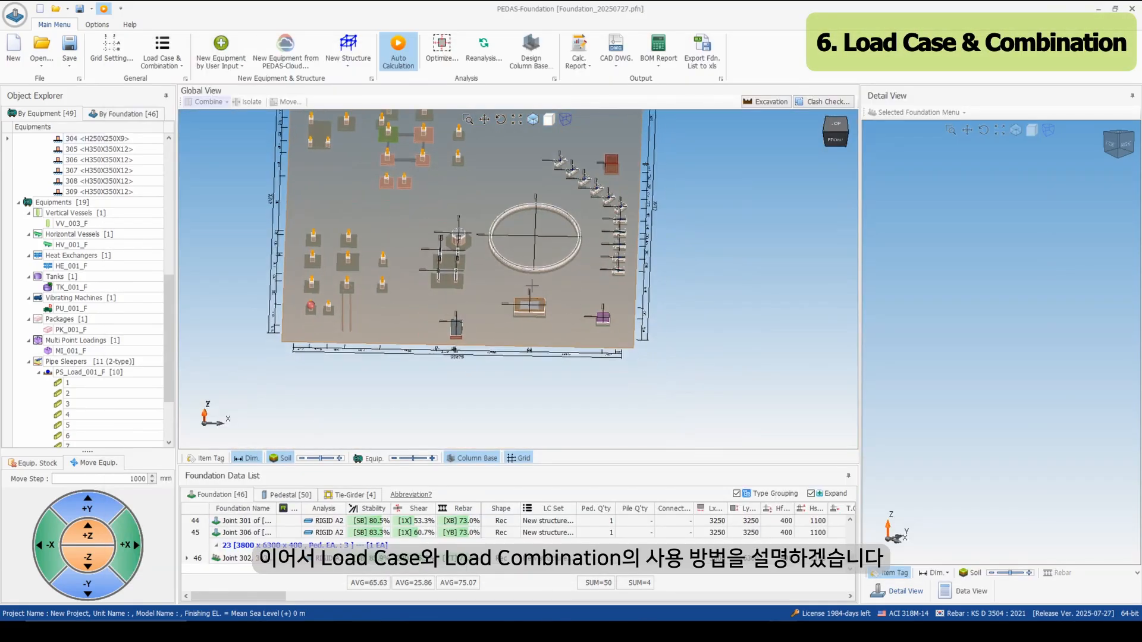
pyautogui.scroll(4, 511, 339)
pyautogui.moveTo(466, 257); pyautogui.dragTo(680, 295)
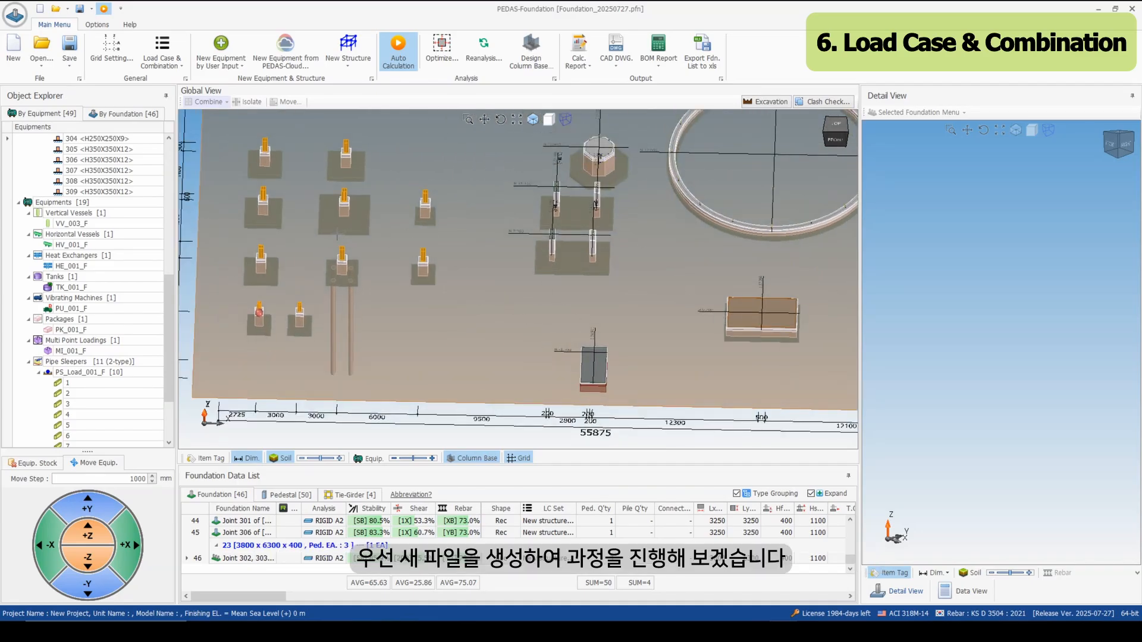
pyautogui.click(19, 57)
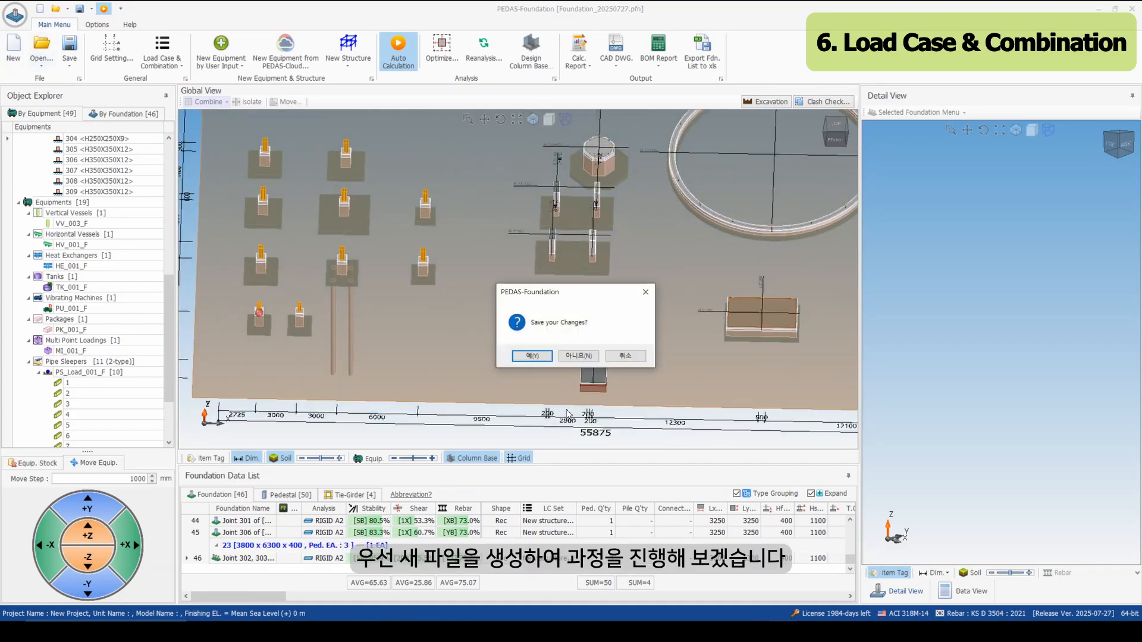
pyautogui.click(577, 355)
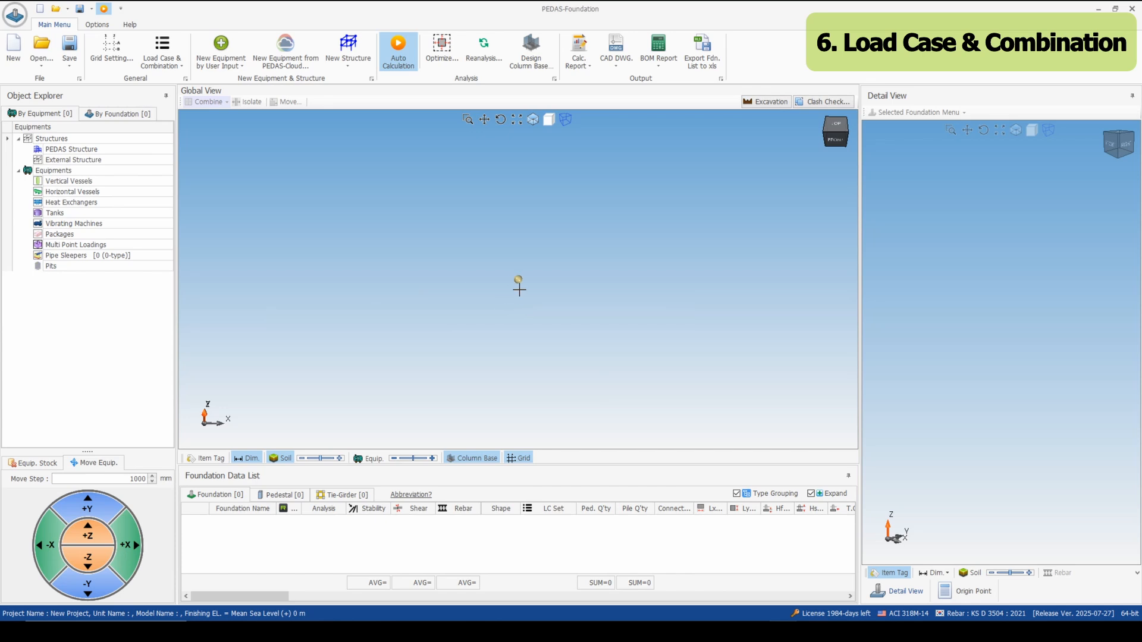
# Add a vertical vessel with the default equipment properties at X 0, Y 0 and generate its foundation.
pyautogui.rightClick(520, 279)
pyautogui.moveTo(587, 285)
pyautogui.click(760, 287)
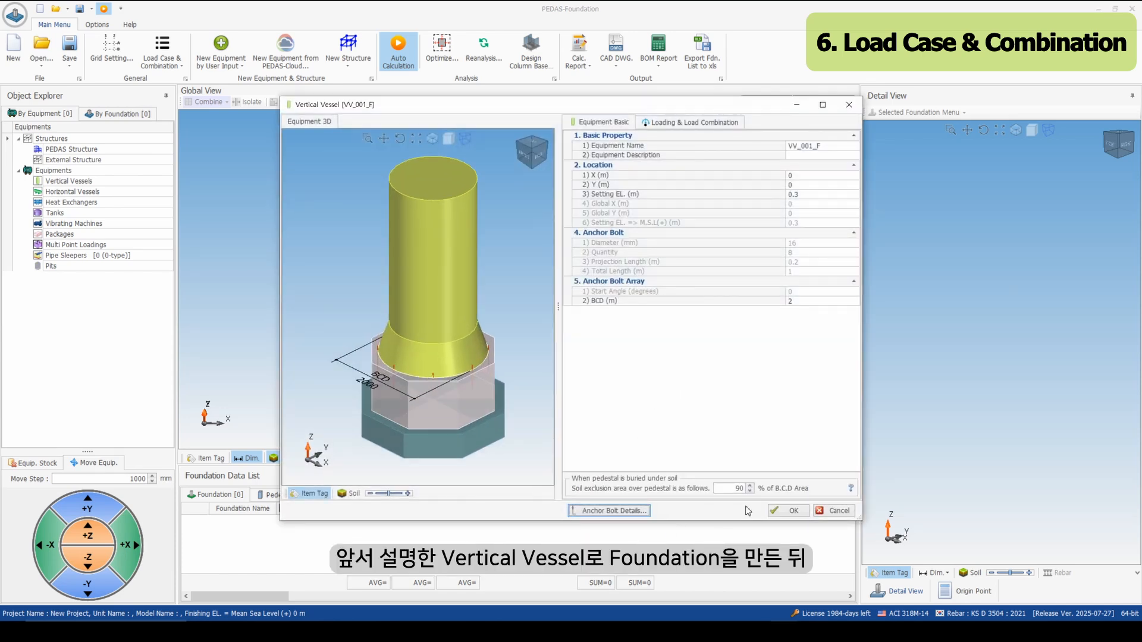
pyautogui.click(793, 511)
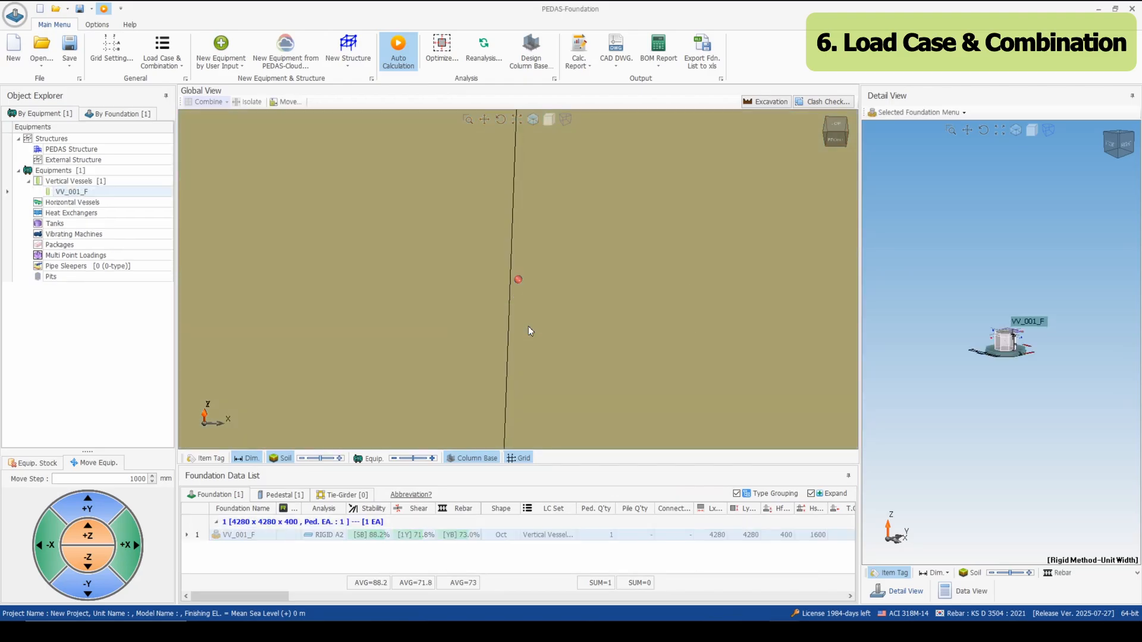
# Examine the elastic load combination values and categories applied to the vertical vessel foundation.
pyautogui.rightClick(528, 302)
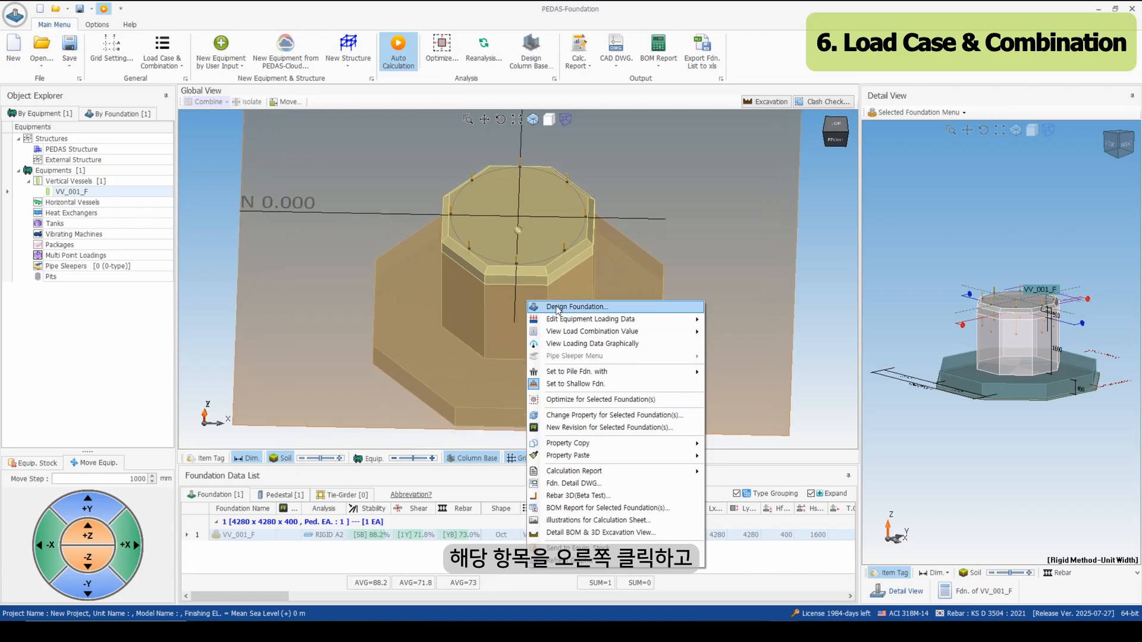
pyautogui.moveTo(573, 333)
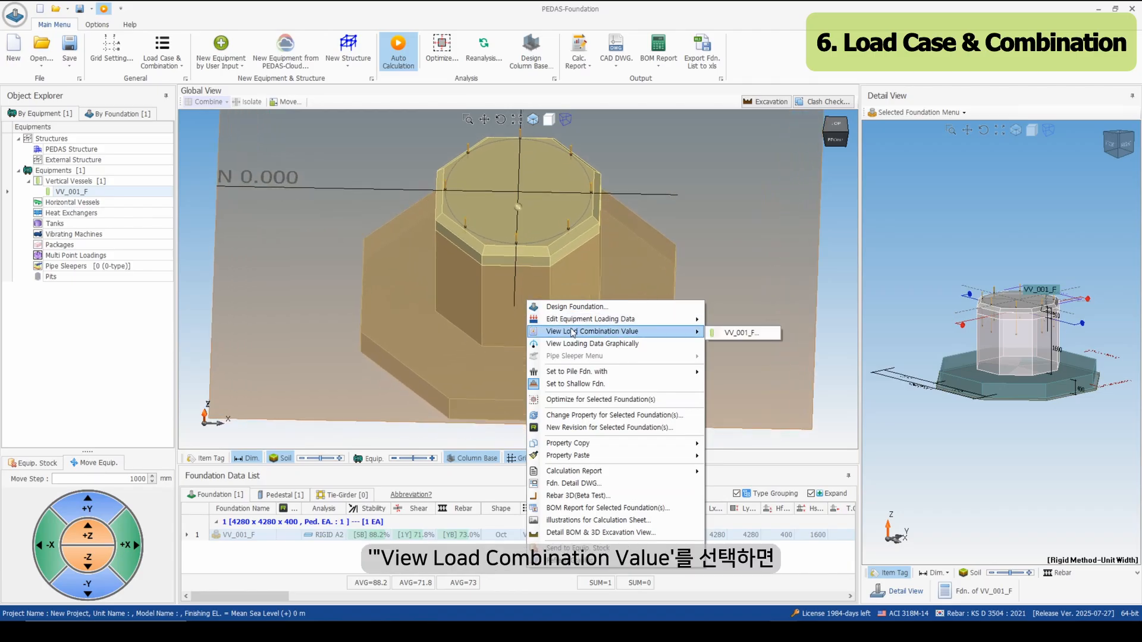
pyautogui.click(737, 334)
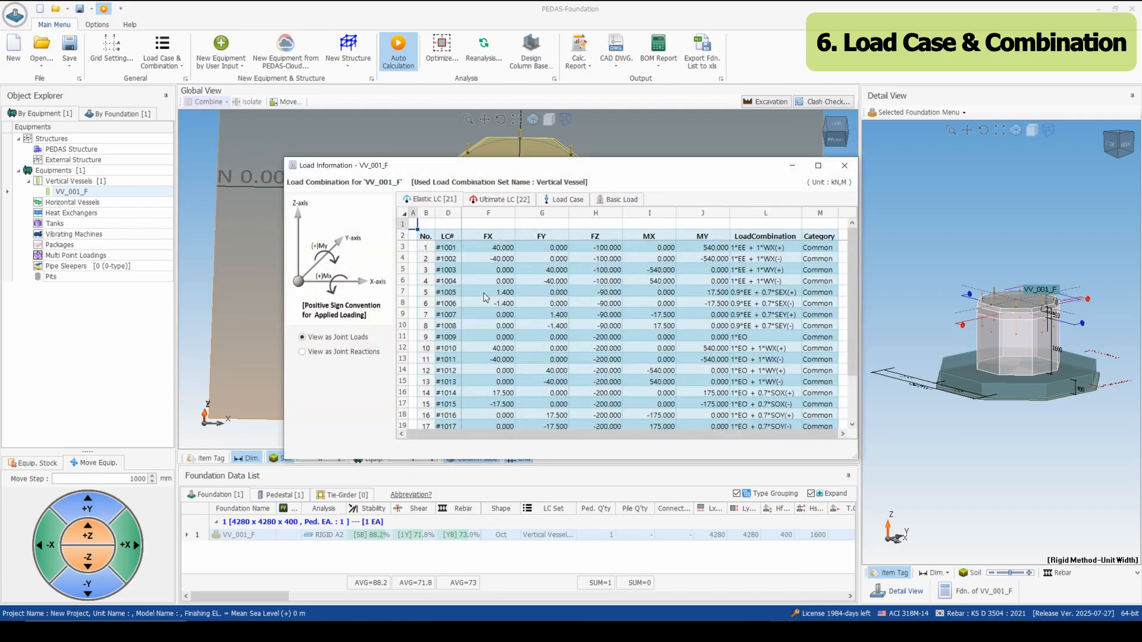
pyautogui.click(484, 293)
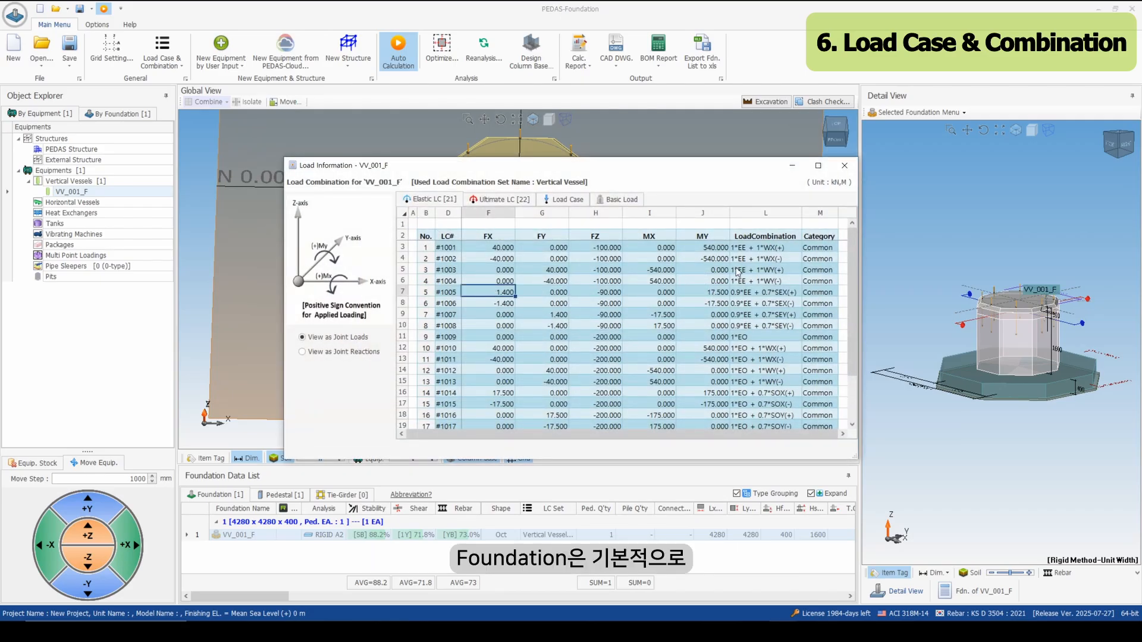
pyautogui.moveTo(818, 250); pyautogui.dragTo(427, 379)
pyautogui.click(449, 371)
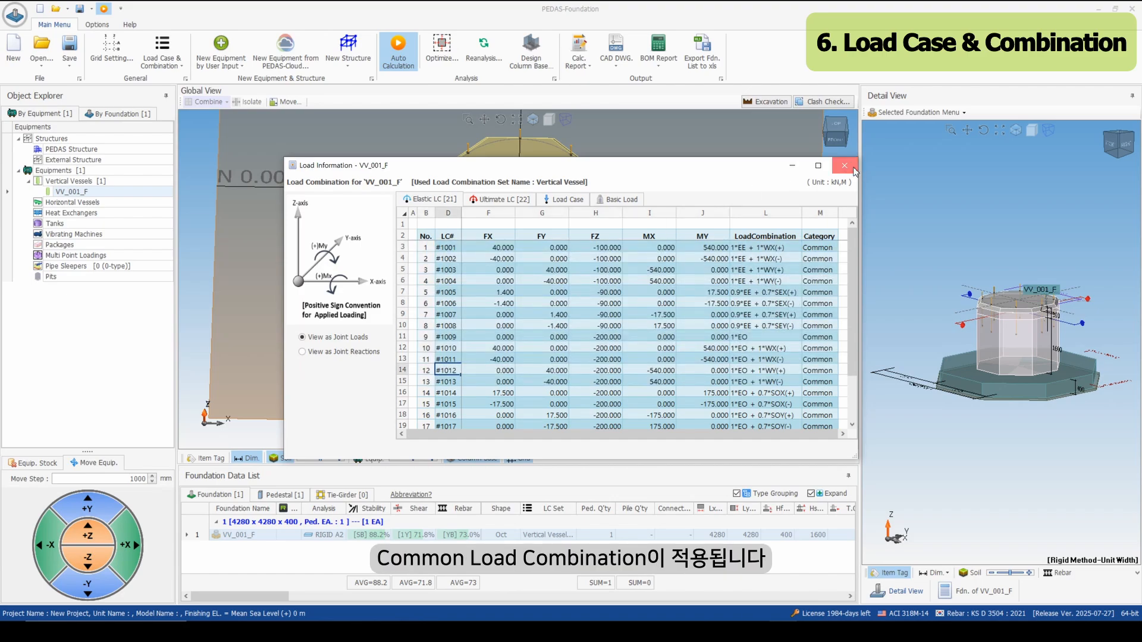
pyautogui.click(844, 165)
pyautogui.click(268, 219)
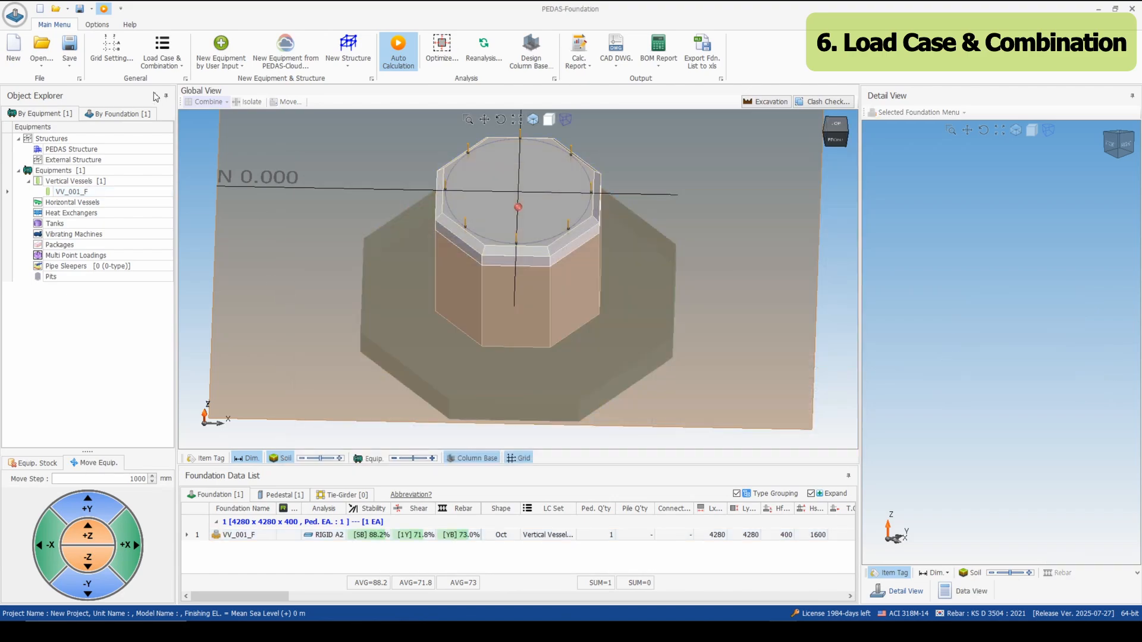
# Add a user-defined load combination set in the Load Case & Combination settings for equipment.
pyautogui.click(176, 57)
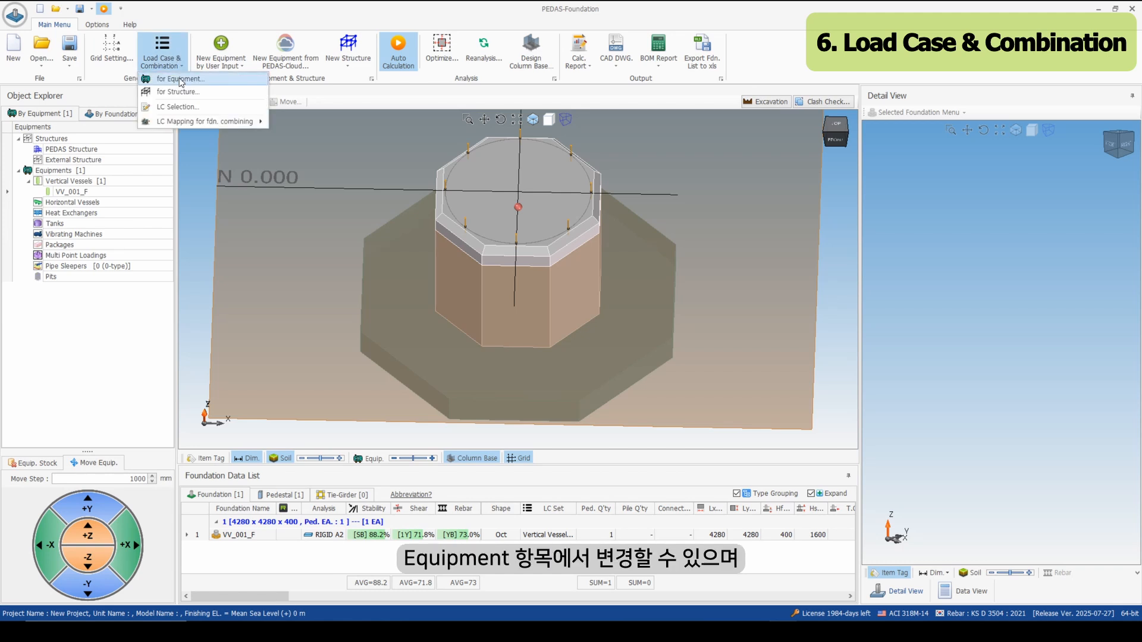
pyautogui.click(181, 80)
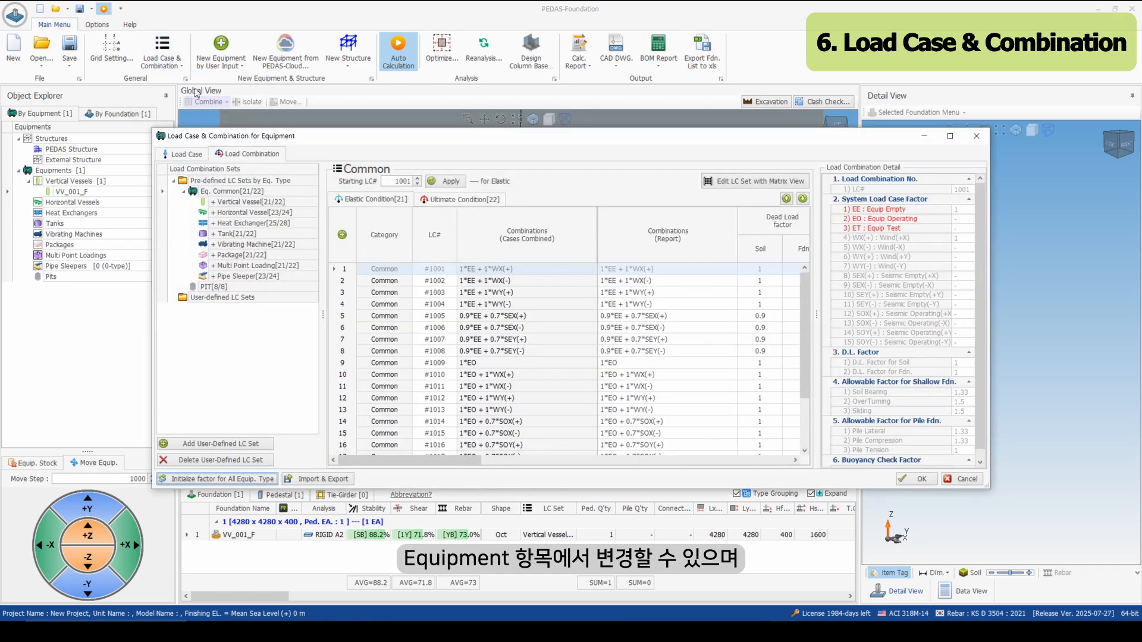
pyautogui.click(229, 194)
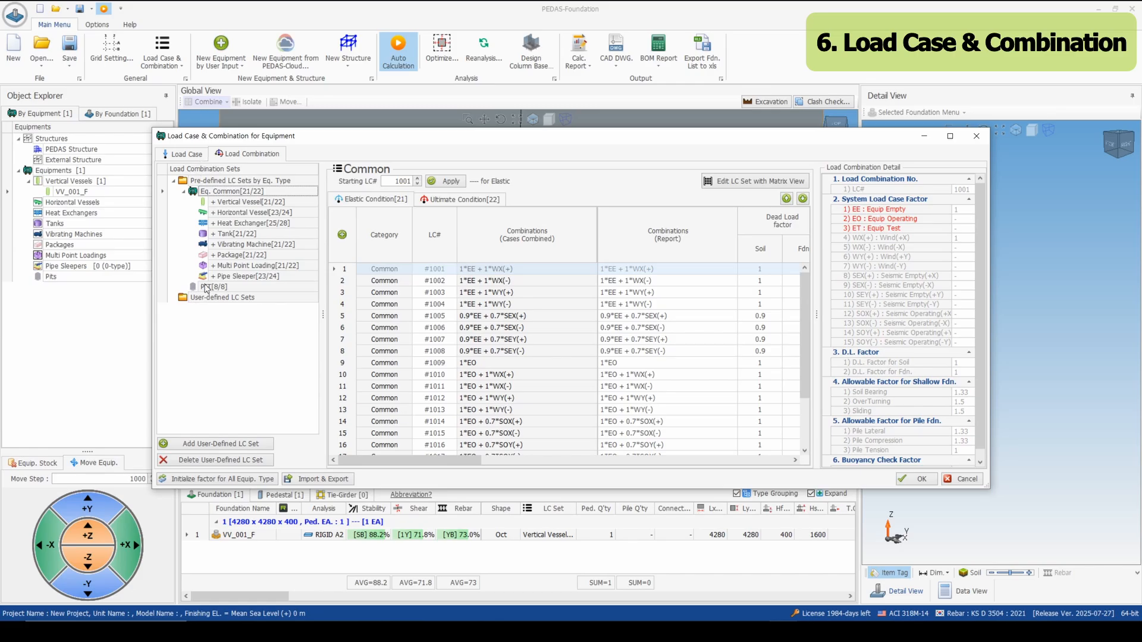
pyautogui.click(213, 297)
pyautogui.rightClick(214, 299)
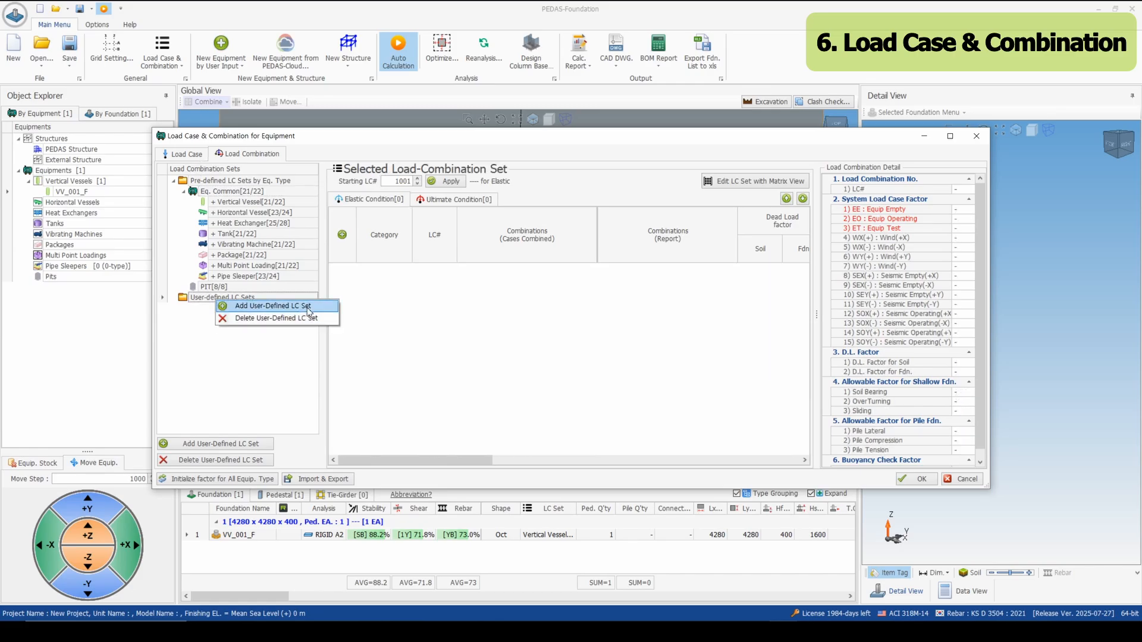
pyautogui.click(273, 305)
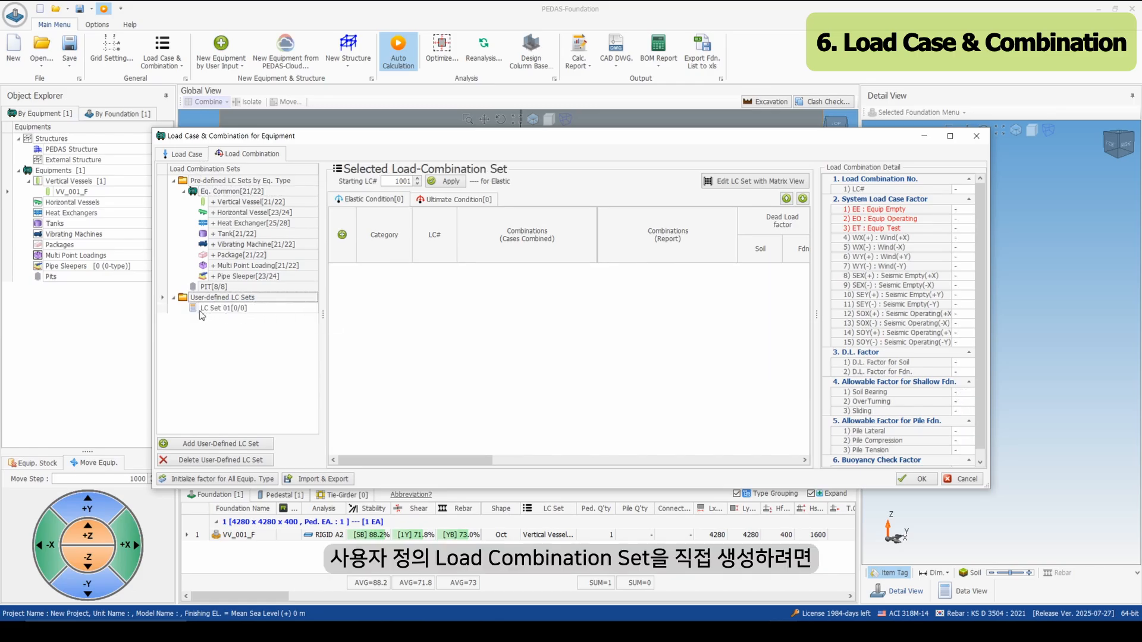
pyautogui.click(200, 310)
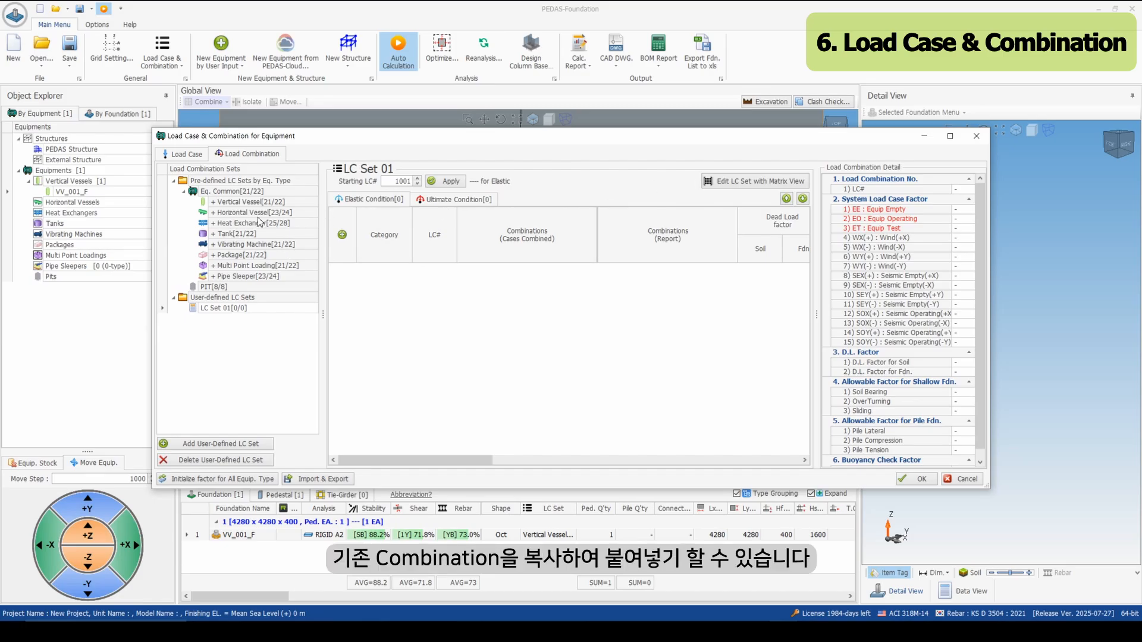
# Copy elastic combinations #1001 to #1005 from the Eq. Common set into the elastic condition of the new user-defined set.
pyautogui.click(241, 191)
pyautogui.click(370, 271)
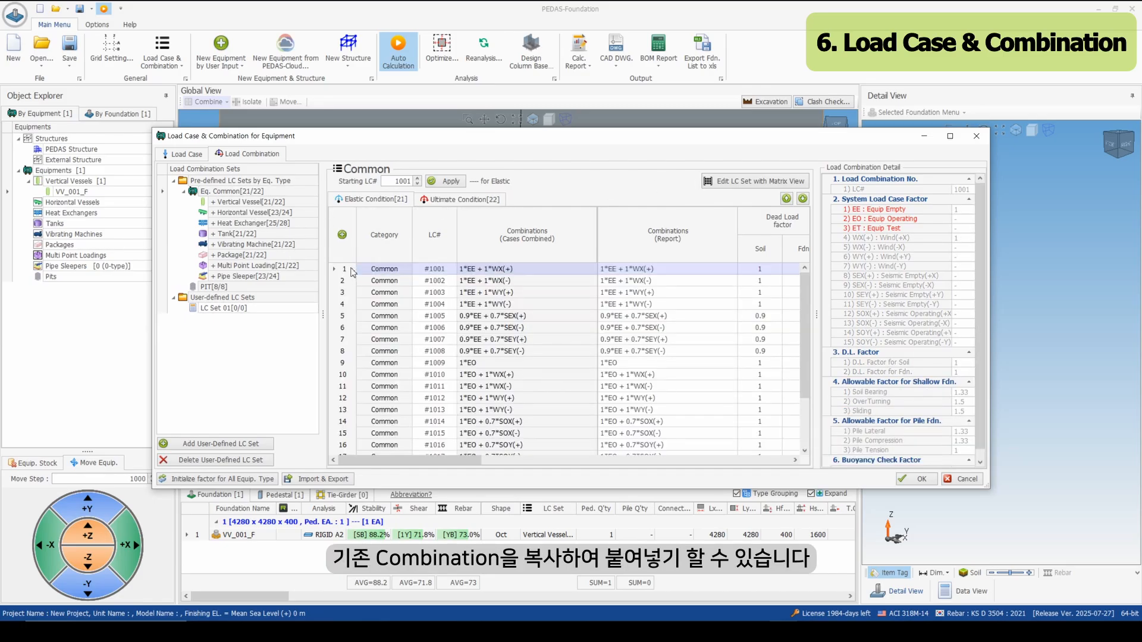
pyautogui.keyDown('shift'); pyautogui.click(348, 317); pyautogui.keyUp('shift')
pyautogui.rightClick(348, 317)
pyautogui.click(387, 364)
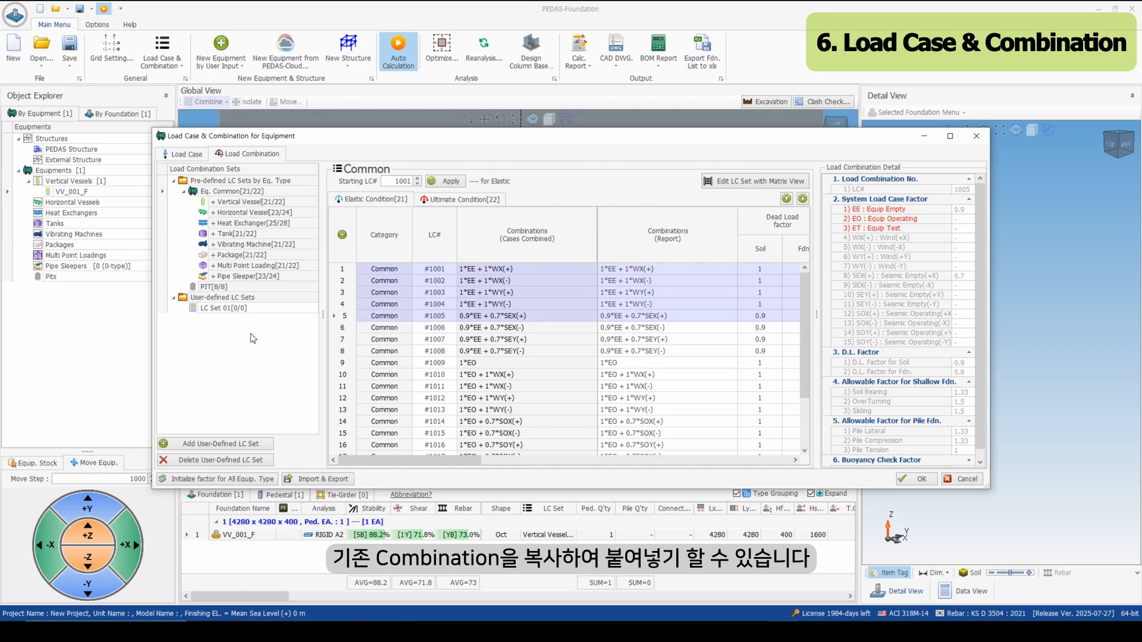
pyautogui.click(200, 309)
pyautogui.rightClick(398, 309)
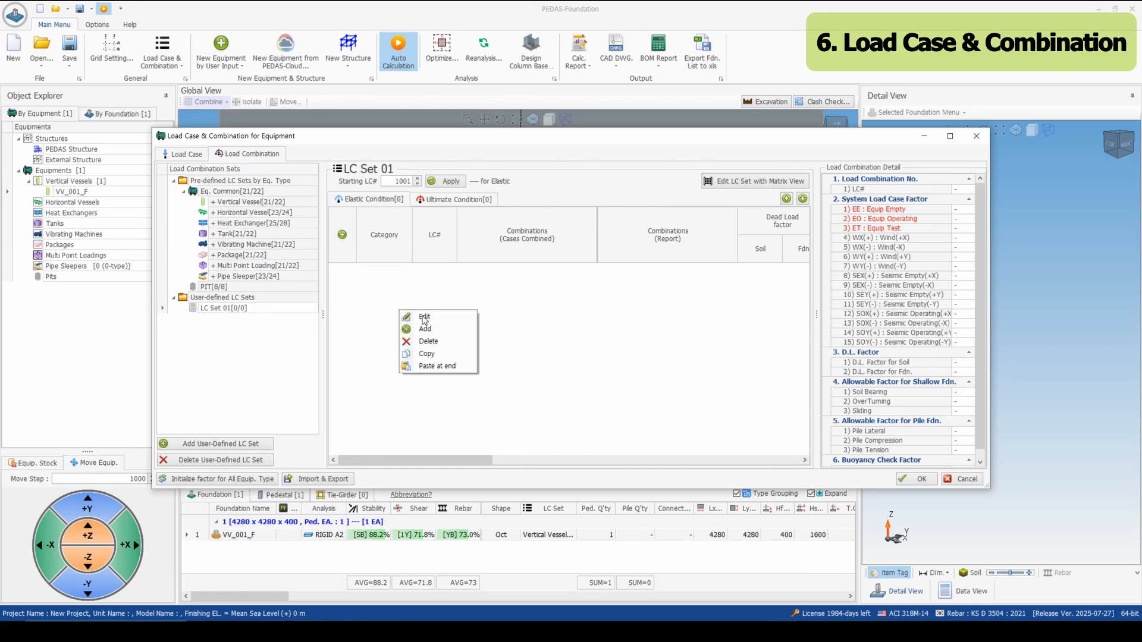
pyautogui.click(428, 367)
# Paste the five copied combinations into the ultimate condition of the user-defined set as well, and return to its elastic condition.
pyautogui.click(440, 200)
pyautogui.rightClick(406, 325)
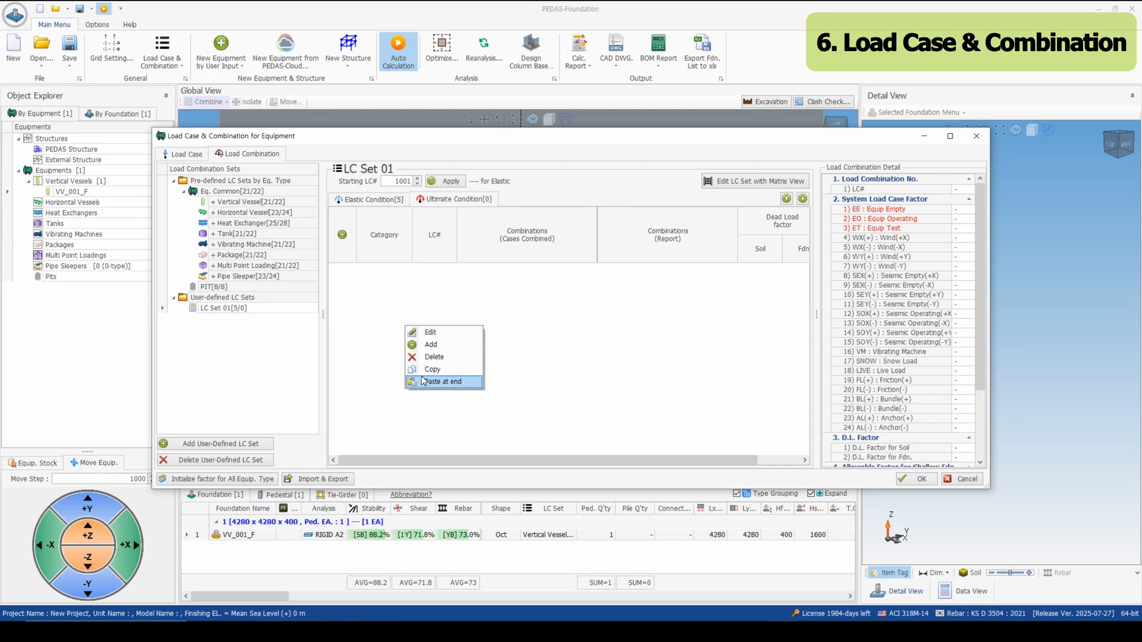
pyautogui.click(424, 381)
pyautogui.click(381, 201)
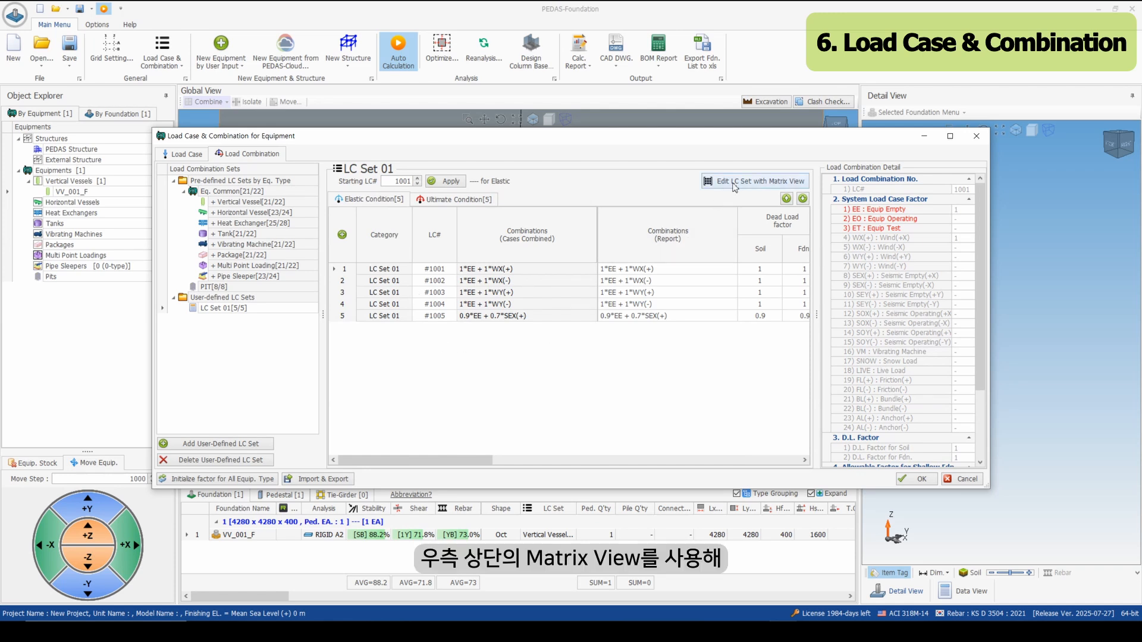
# In the set's Matrix View, add load cases EO and ET to the used load cases and move them directly below EE.
pyautogui.click(735, 187)
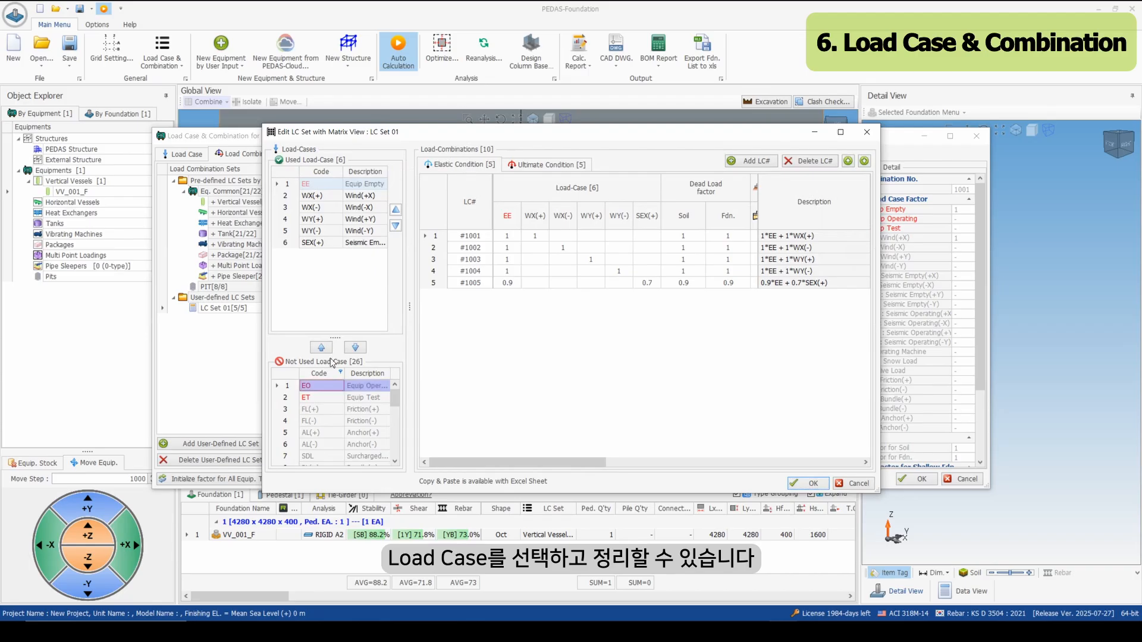
pyautogui.click(321, 347)
pyautogui.click(321, 348)
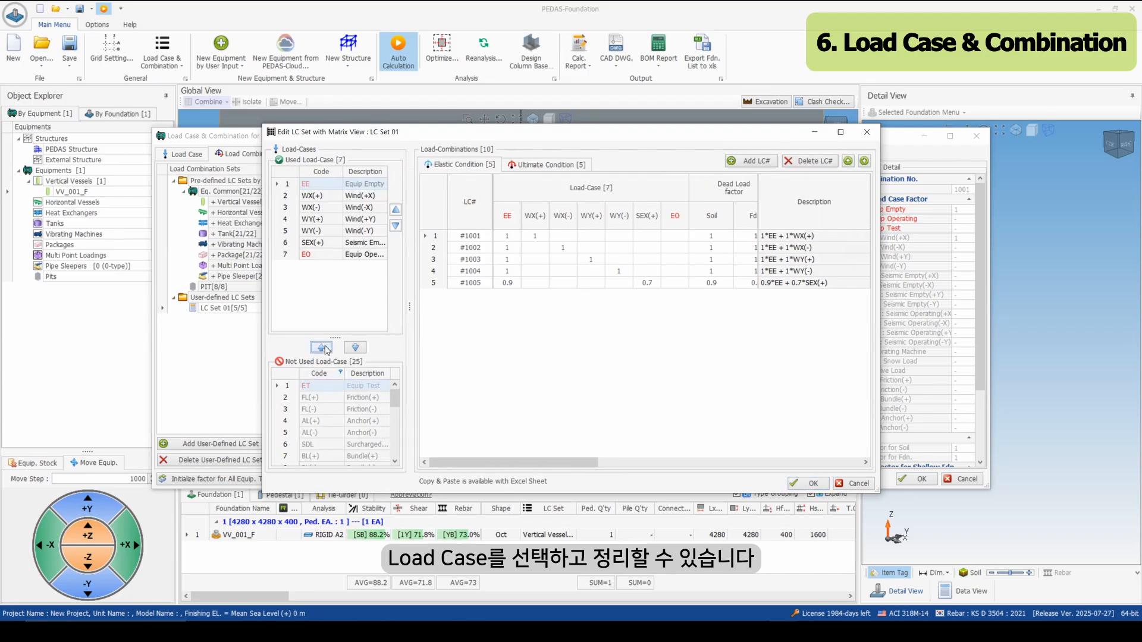
pyautogui.click(395, 209)
pyautogui.click(396, 210)
pyautogui.click(395, 209)
pyautogui.click(395, 210)
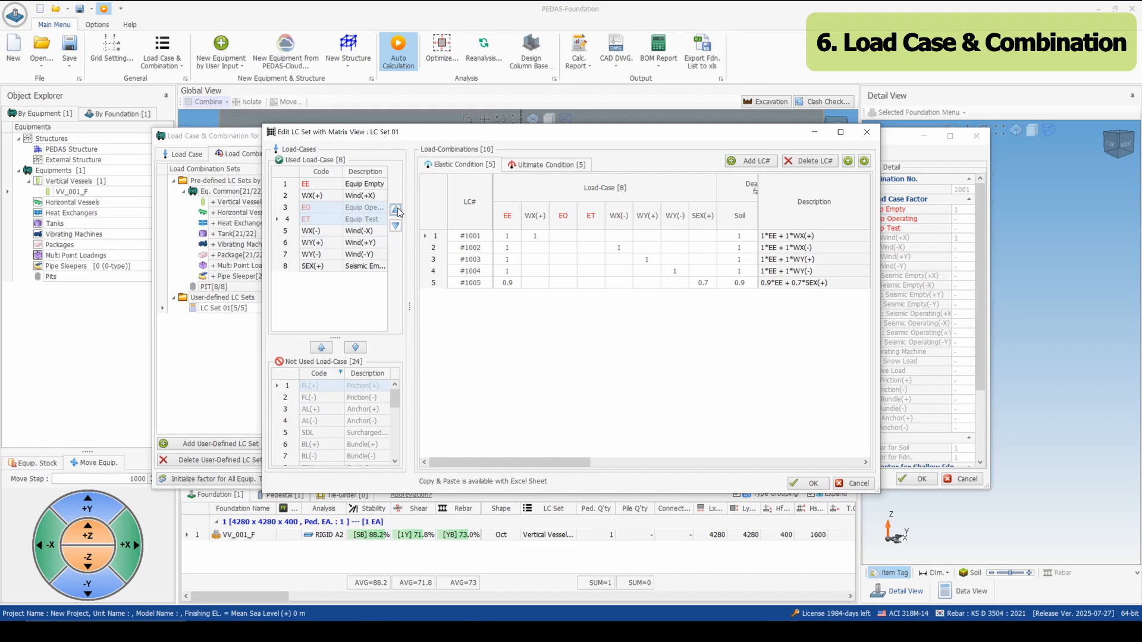
pyautogui.click(395, 209)
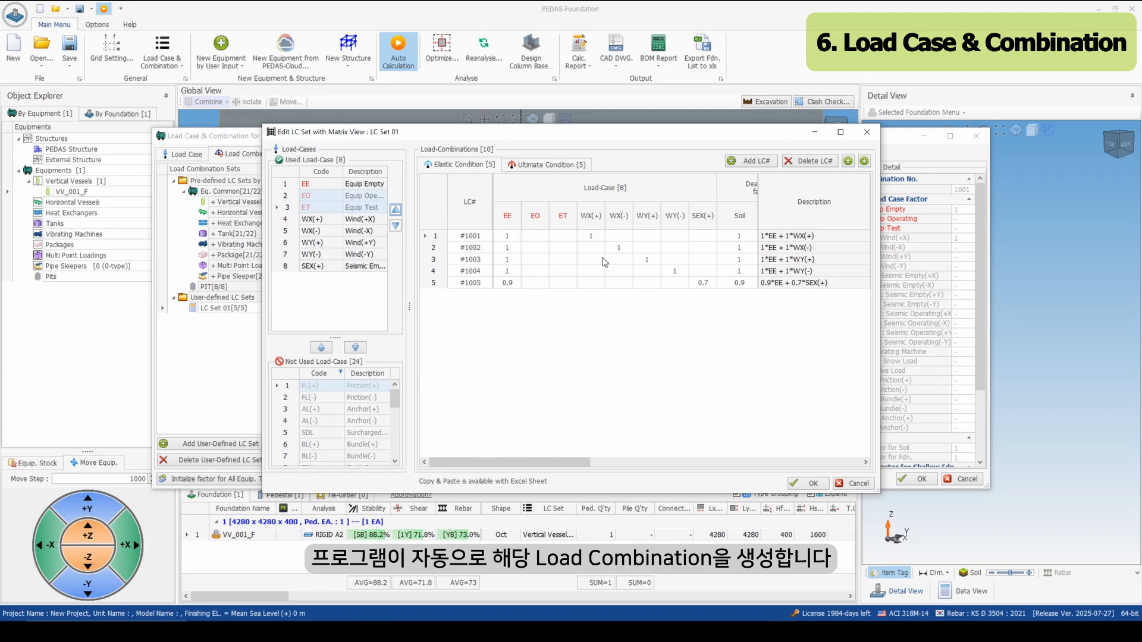
# Set the WX(+) factor of #1001 and the WX(-) factor of #1002 to 0.5 and apply the matrix edits.
pyautogui.click(603, 238)
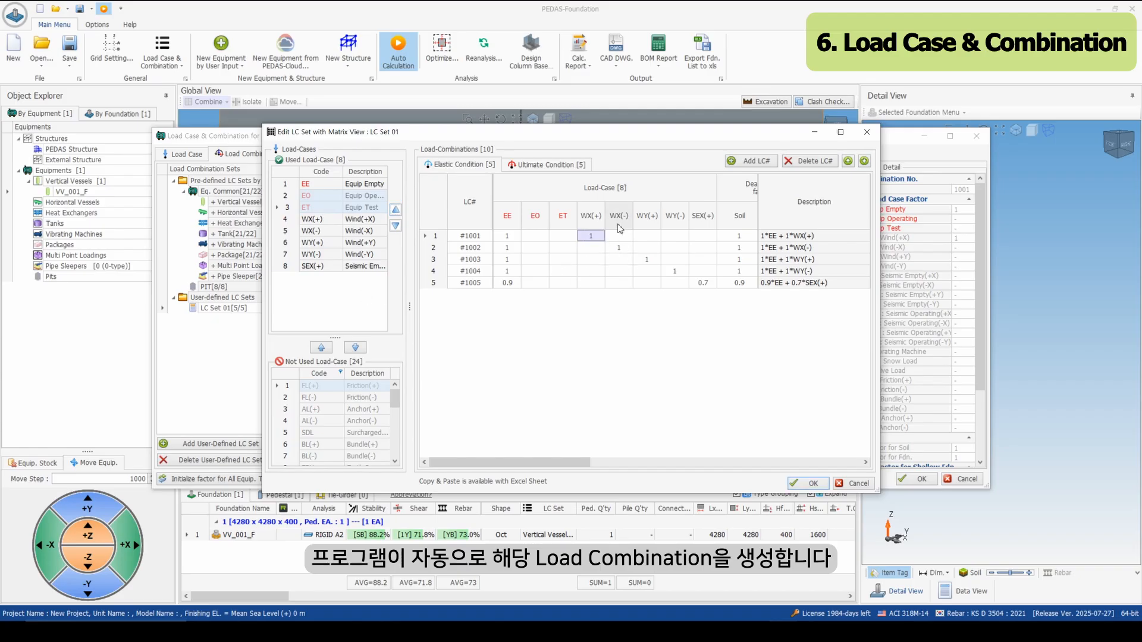
pyautogui.write('0.5')
pyautogui.press('Return')
pyautogui.press('Tab')
pyautogui.press('Return')
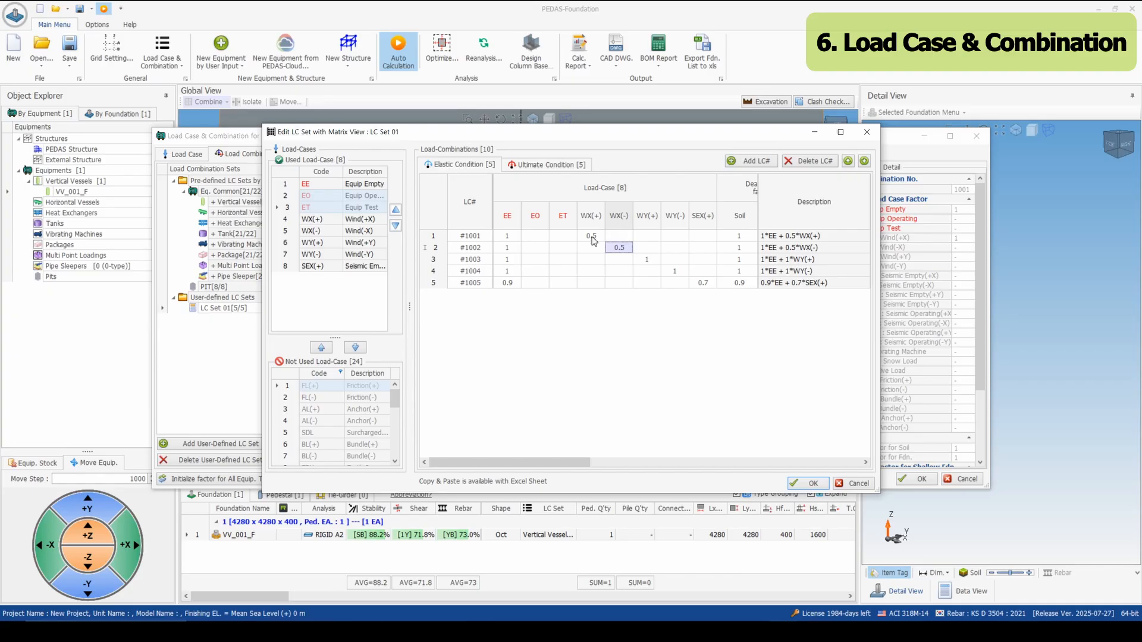
pyautogui.click(786, 260)
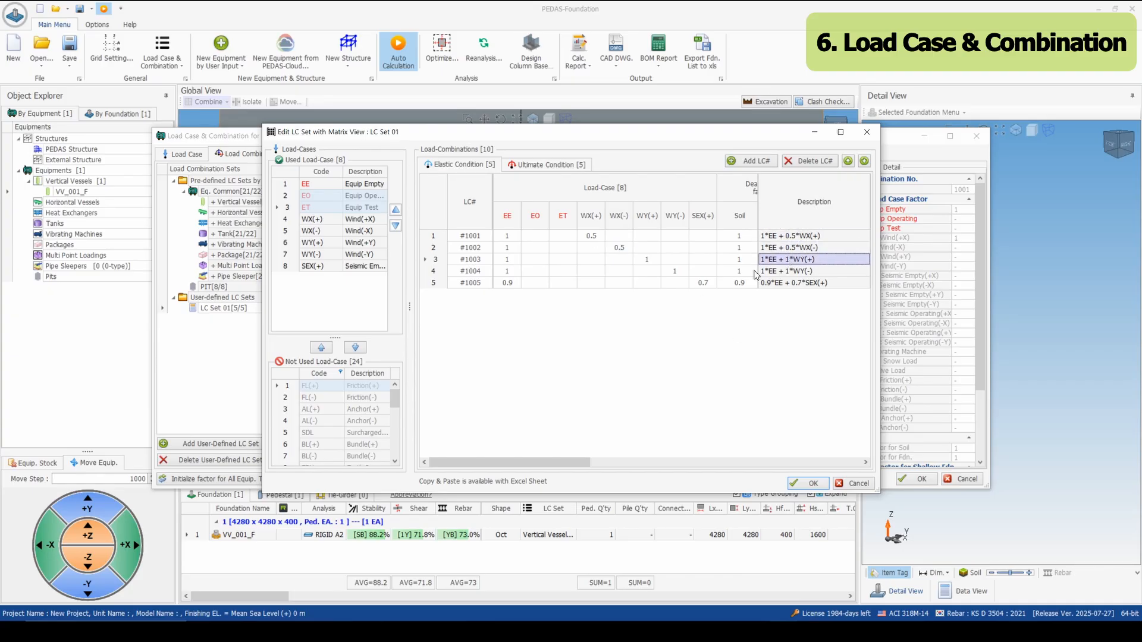
pyautogui.click(803, 485)
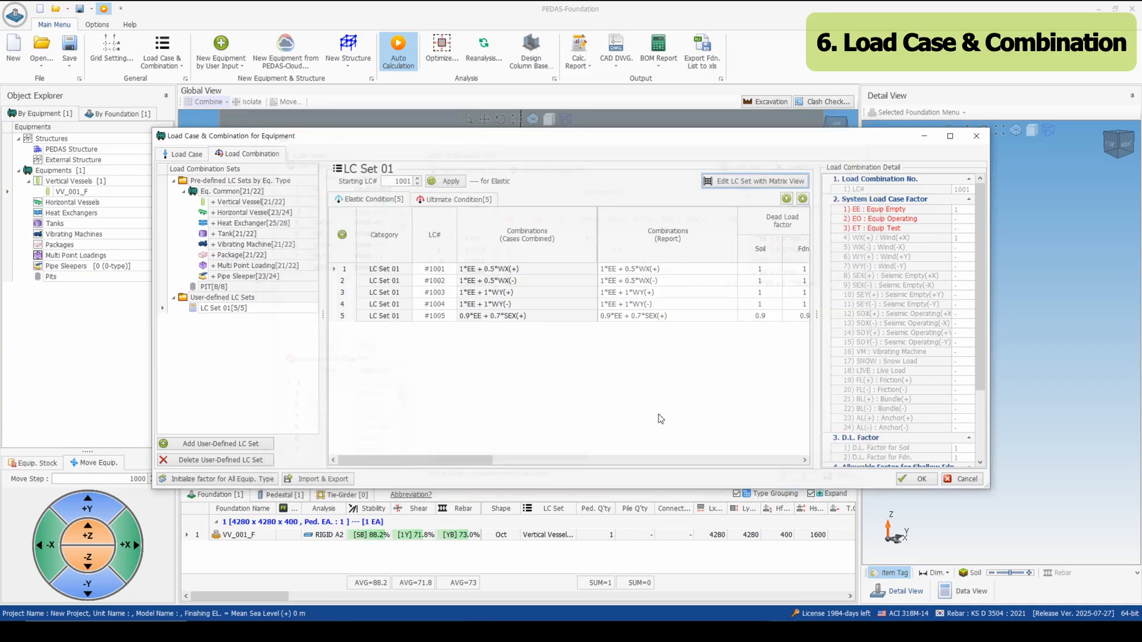
# Check the combined cases and report labels of the user-defined set, and accept the equipment load combination settings.
pyautogui.click(493, 271)
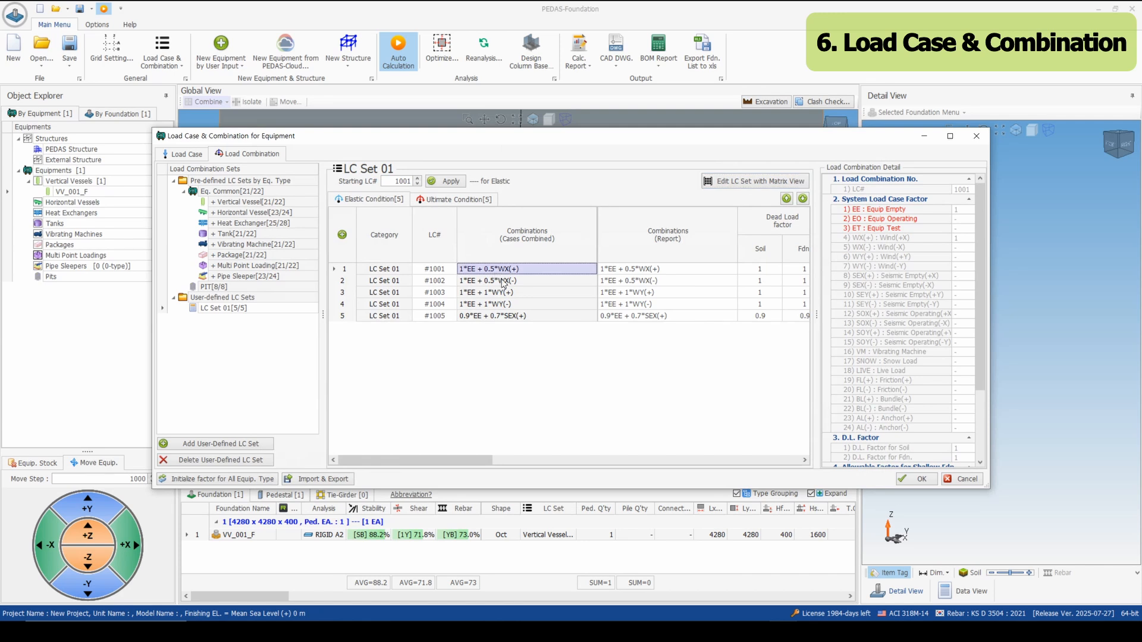
pyautogui.click(506, 292)
pyautogui.click(517, 303)
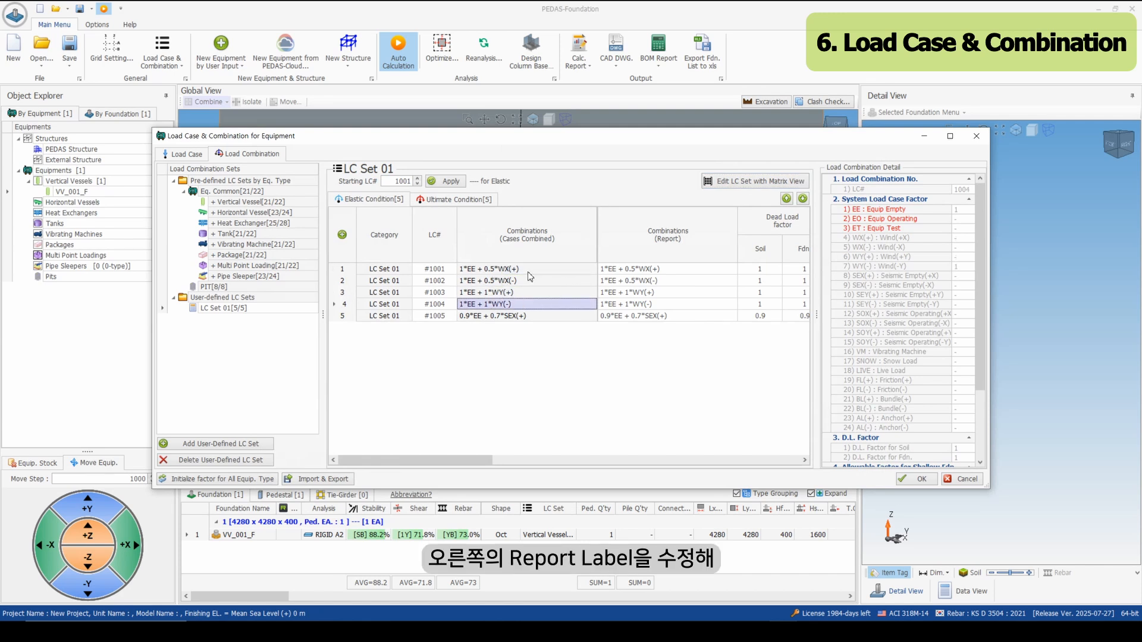
pyautogui.click(582, 271)
pyautogui.click(677, 272)
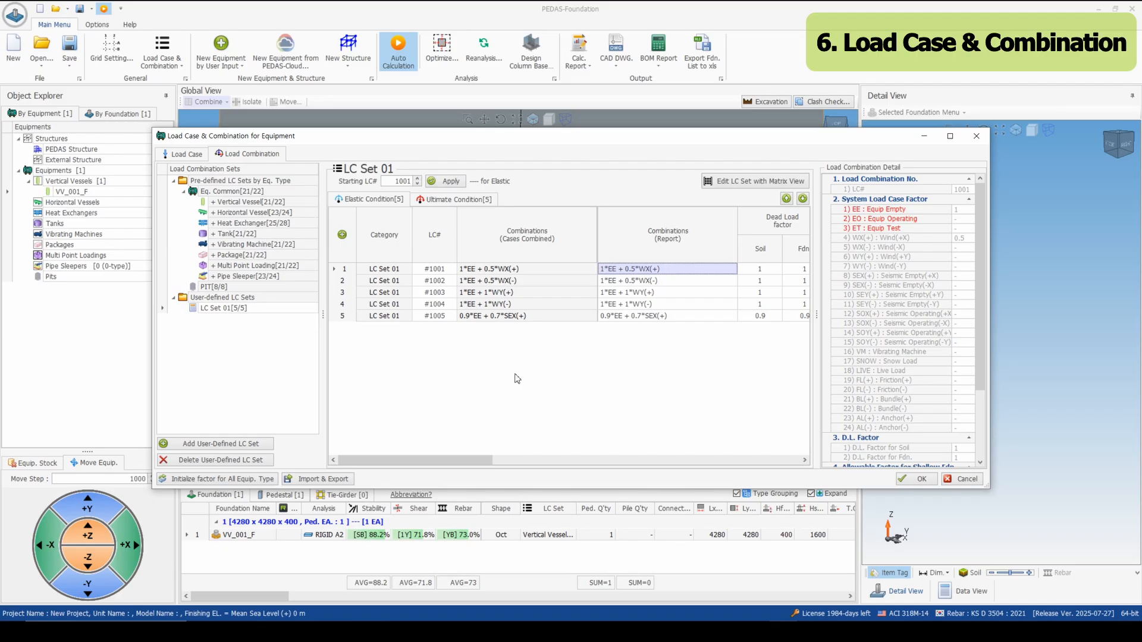
pyautogui.click(903, 480)
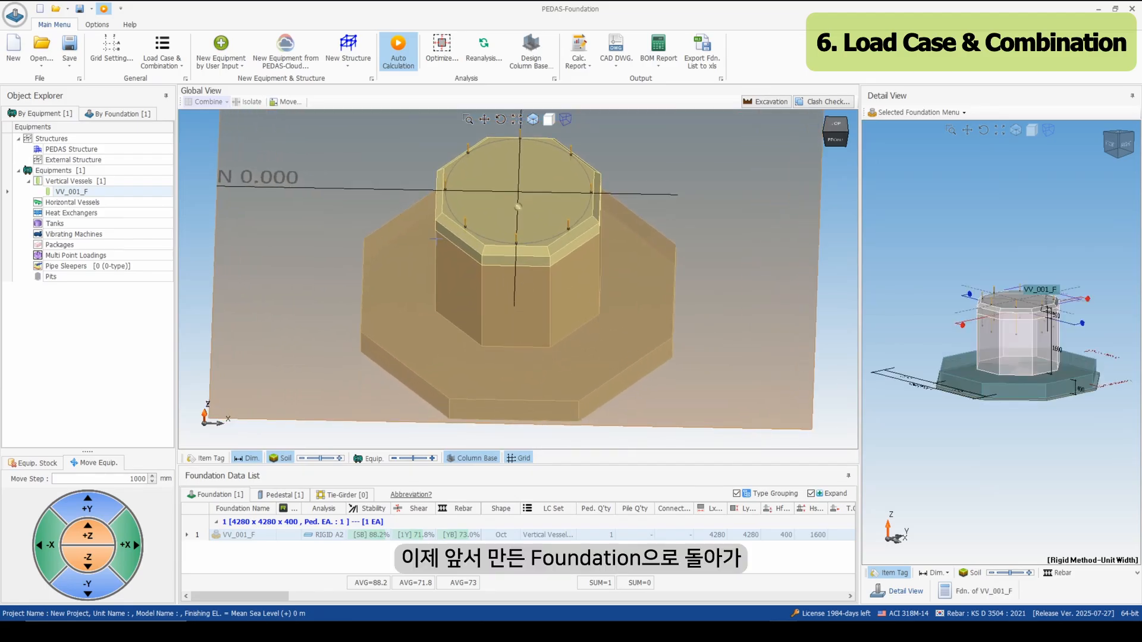
# Change the load combination set of vertical vessel VV_001_F to LC Set 01 in its equipment loading data and accept.
pyautogui.scroll(-5, 541, 309)
pyautogui.moveTo(620, 308); pyautogui.dragTo(513, 325)
pyautogui.scroll(3, 434, 303)
pyautogui.rightClick(486, 320)
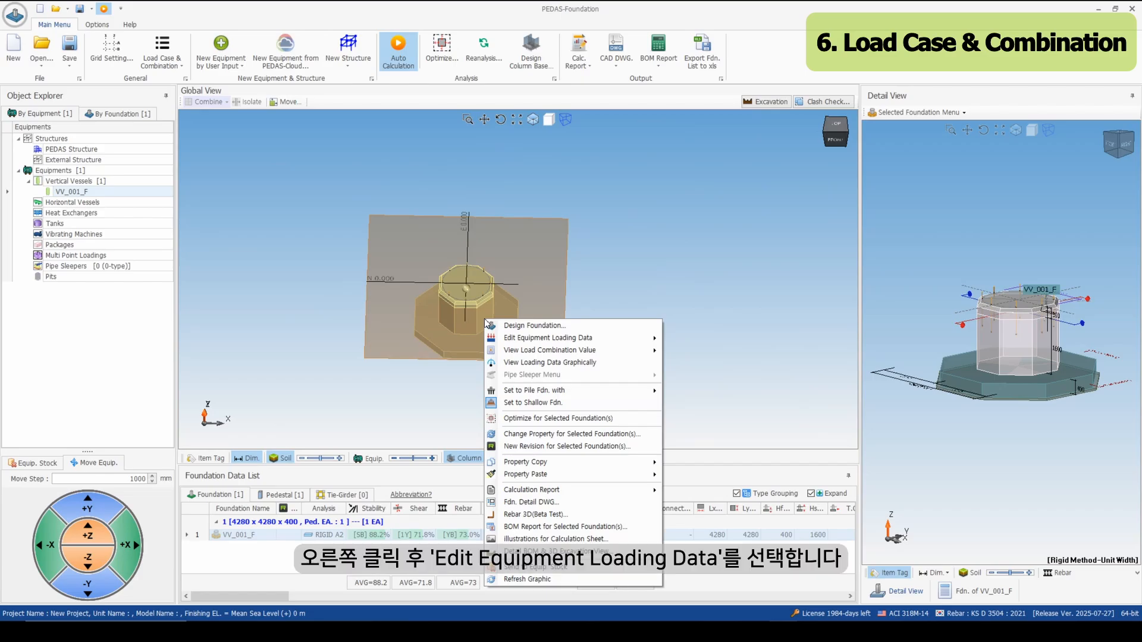
pyautogui.moveTo(512, 339)
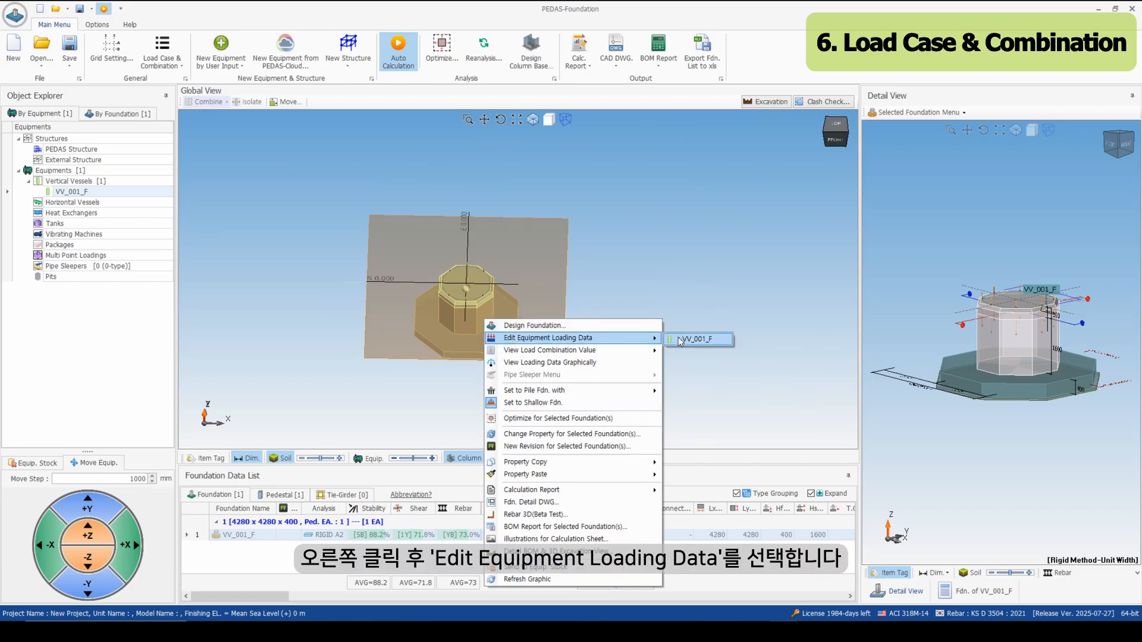
pyautogui.click(685, 337)
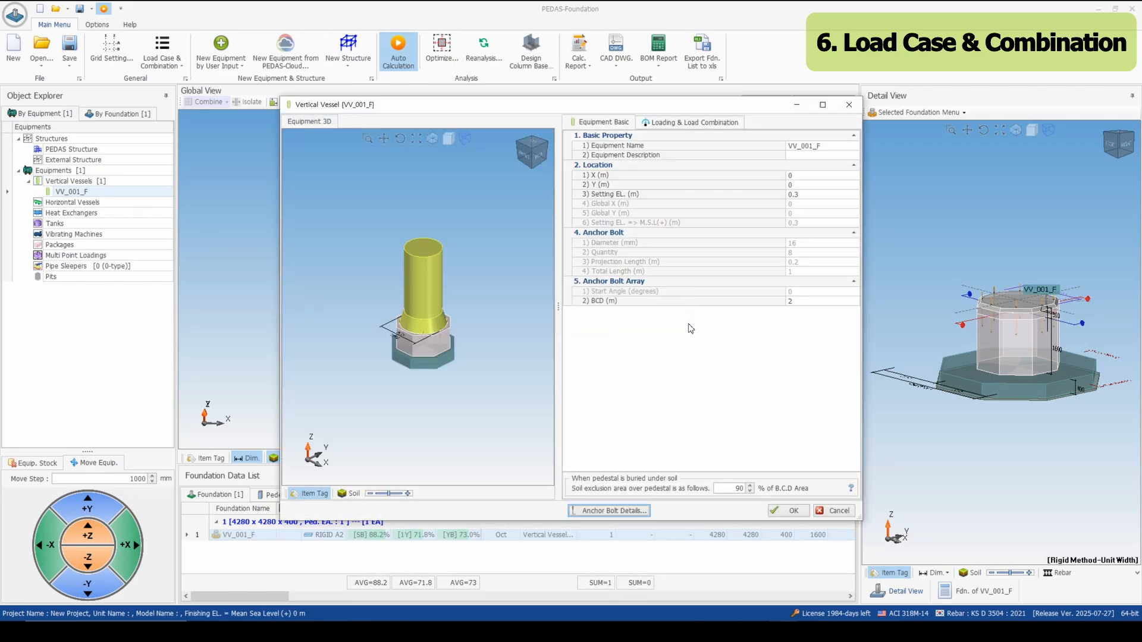
pyautogui.click(679, 124)
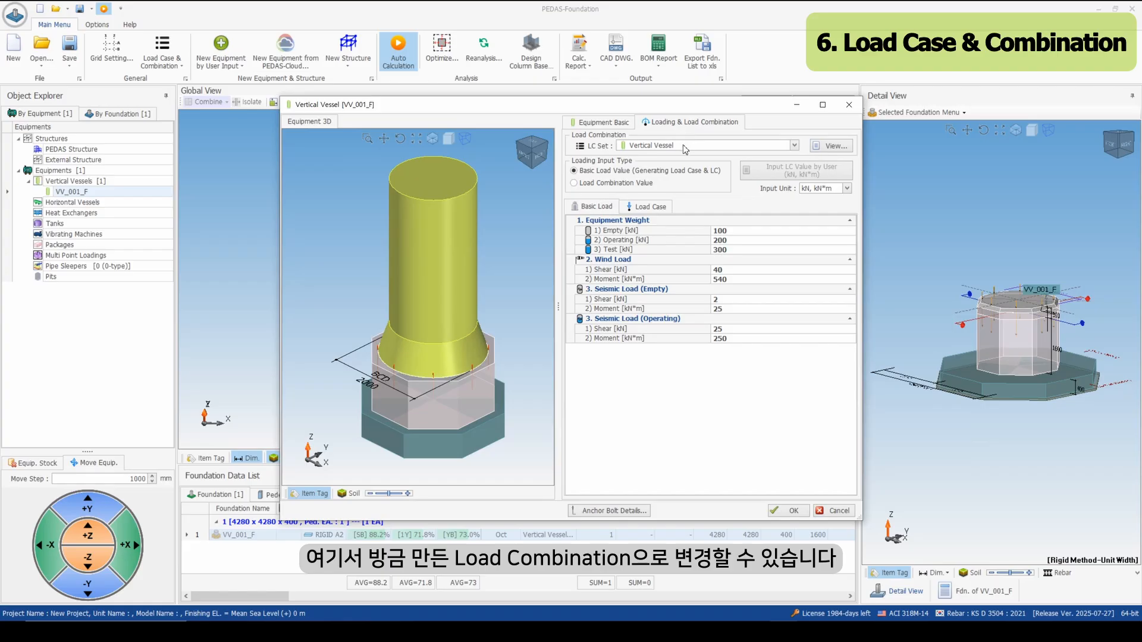
pyautogui.click(685, 147)
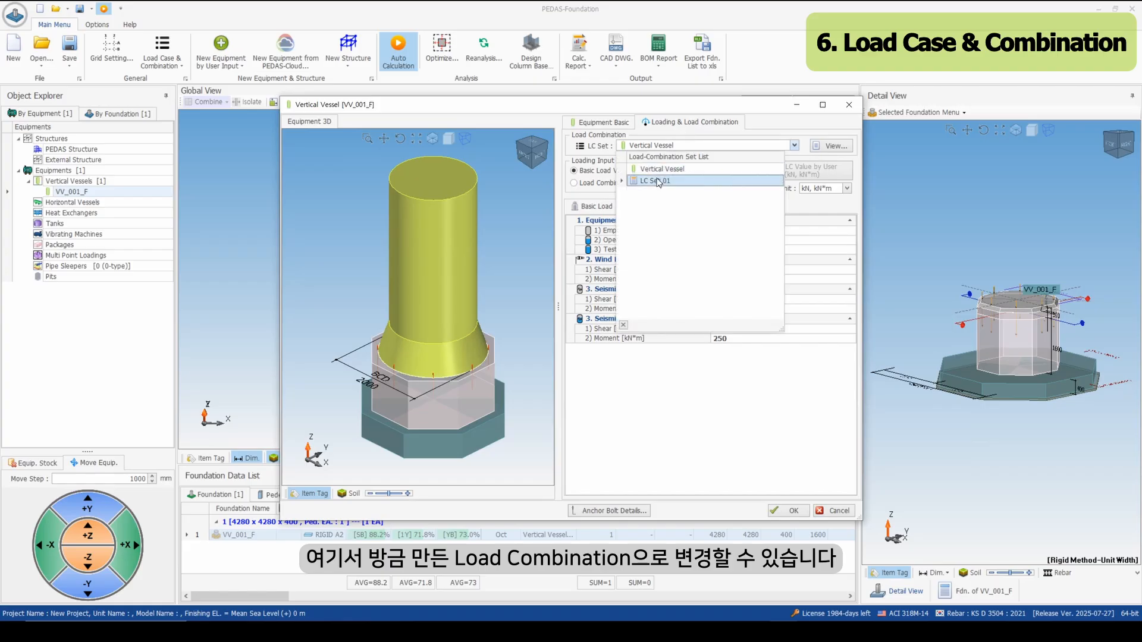
pyautogui.click(658, 182)
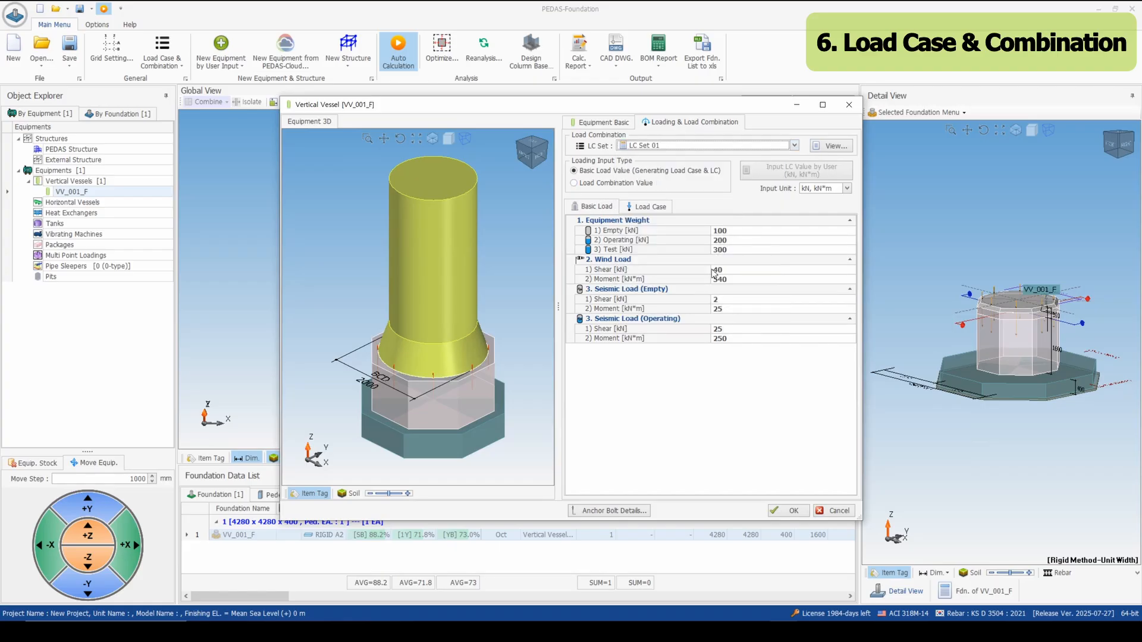
pyautogui.click(789, 510)
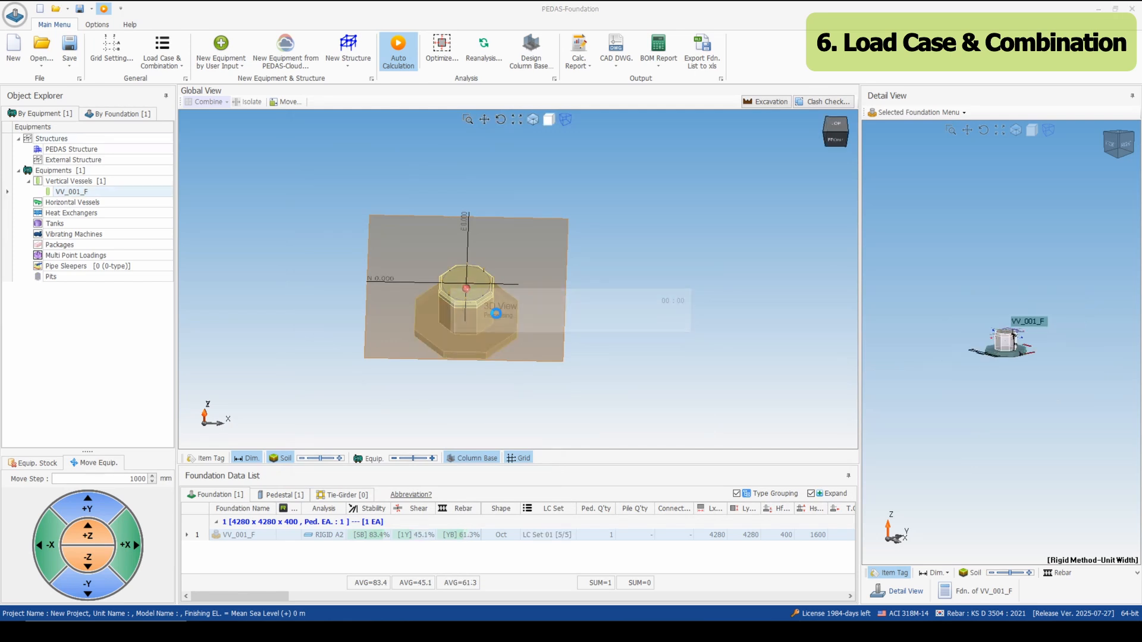
# Examine the elastic load combination values and categories applied to VV_001_F, close the load information, and deselect the foundation.
pyautogui.rightClick(497, 316)
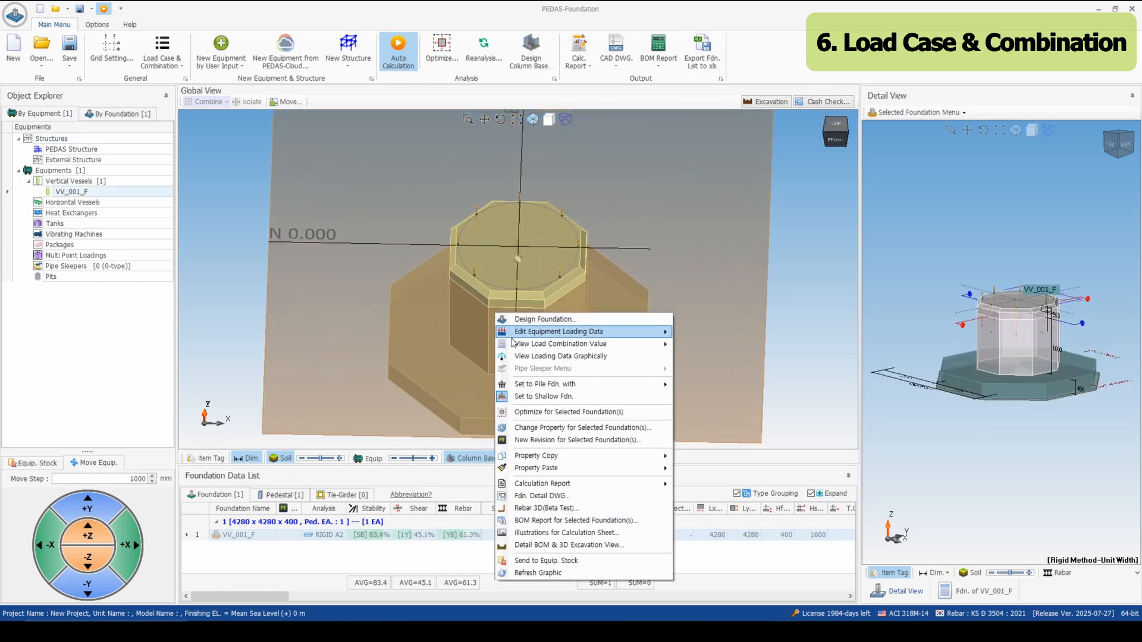
pyautogui.moveTo(516, 344)
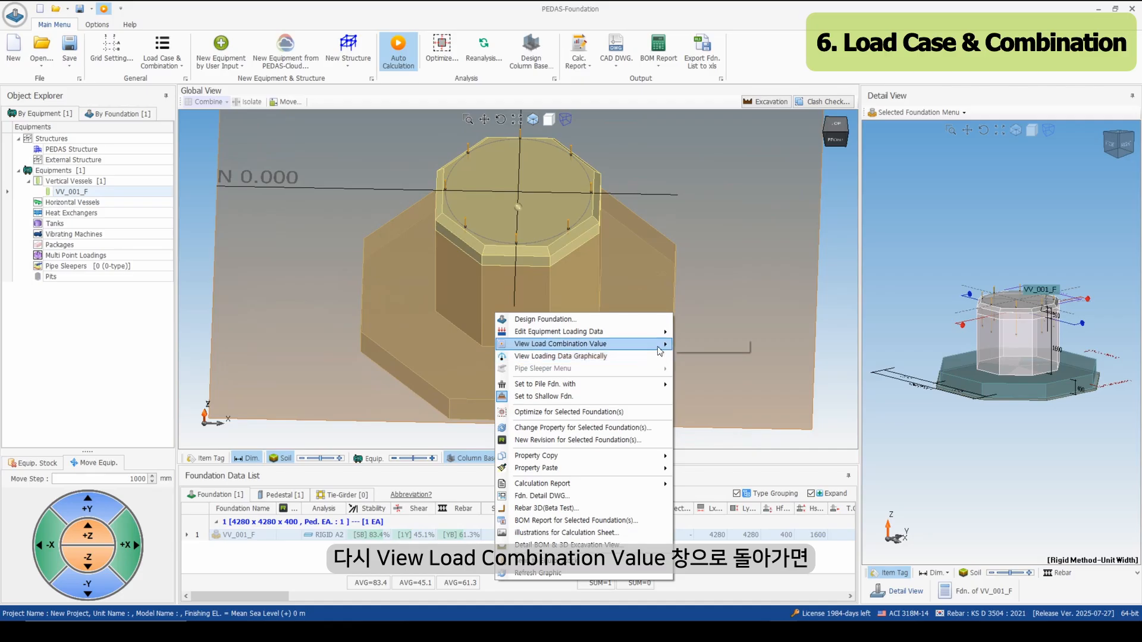
pyautogui.click(693, 346)
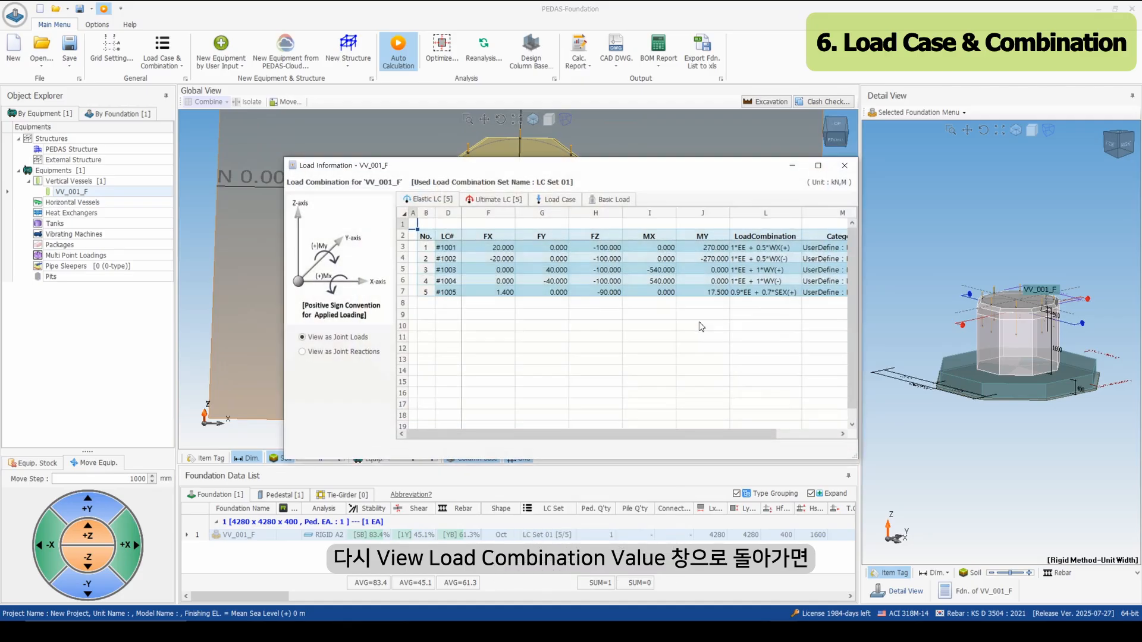
pyautogui.click(781, 434)
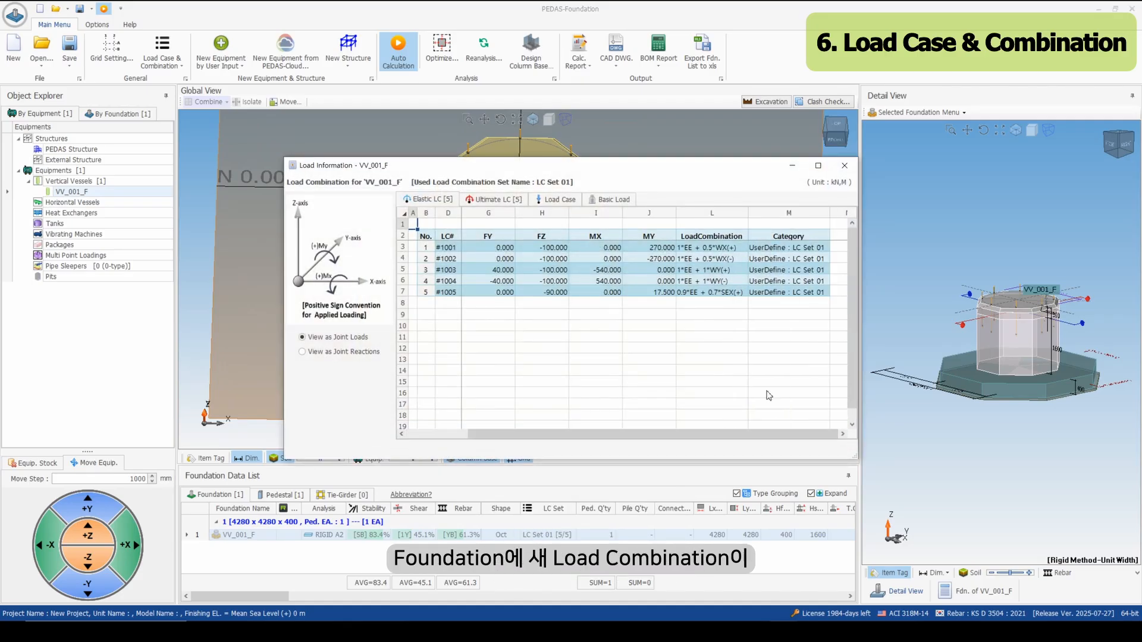
pyautogui.moveTo(773, 246); pyautogui.dragTo(771, 293)
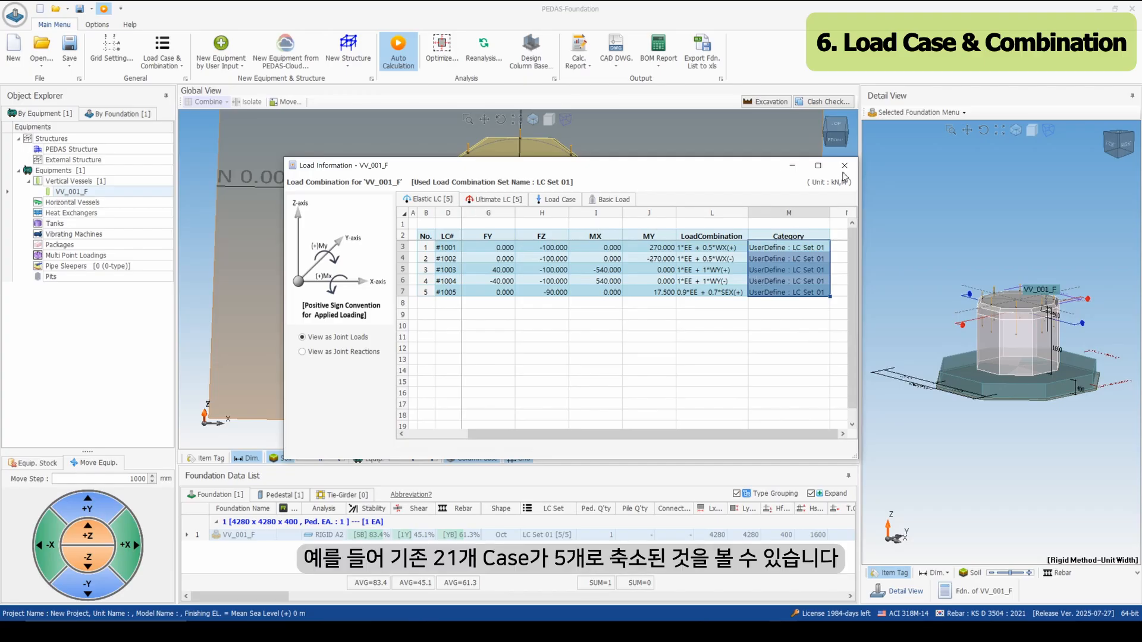
pyautogui.click(844, 166)
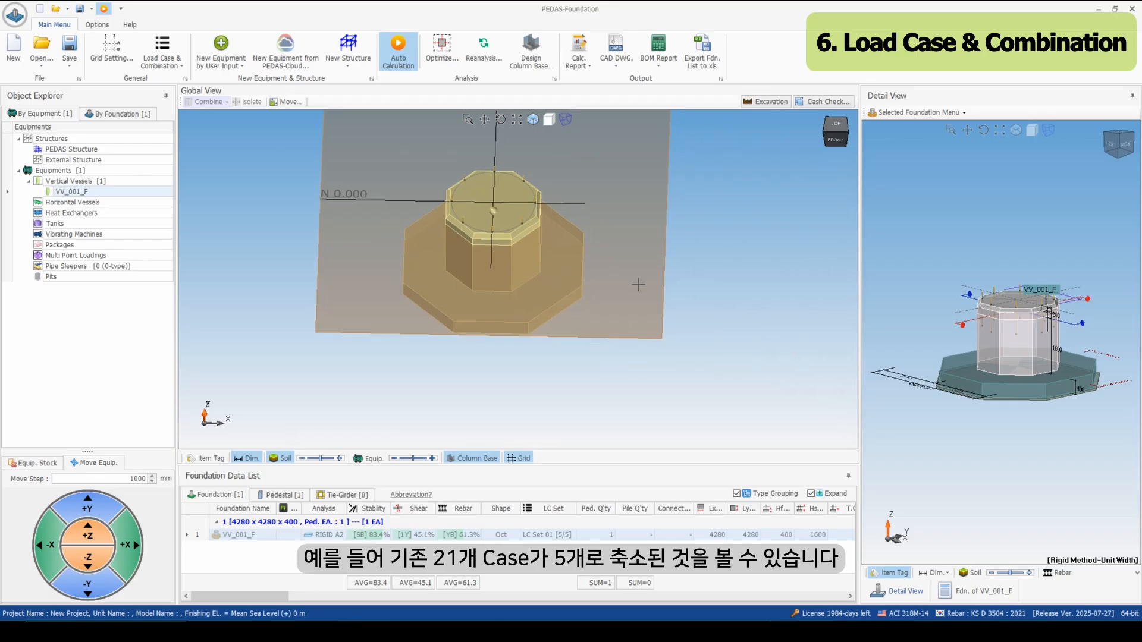
pyautogui.click(638, 285)
# In the equipment load case settings, add a user-defined load case with code AA and description AA.
pyautogui.click(169, 60)
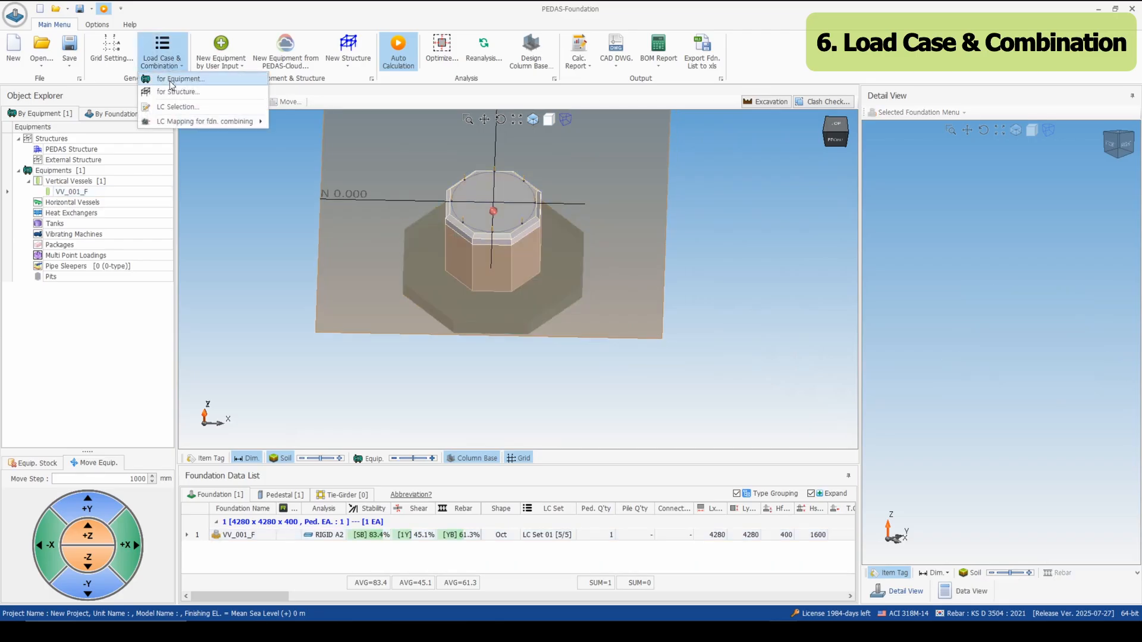
pyautogui.click(171, 80)
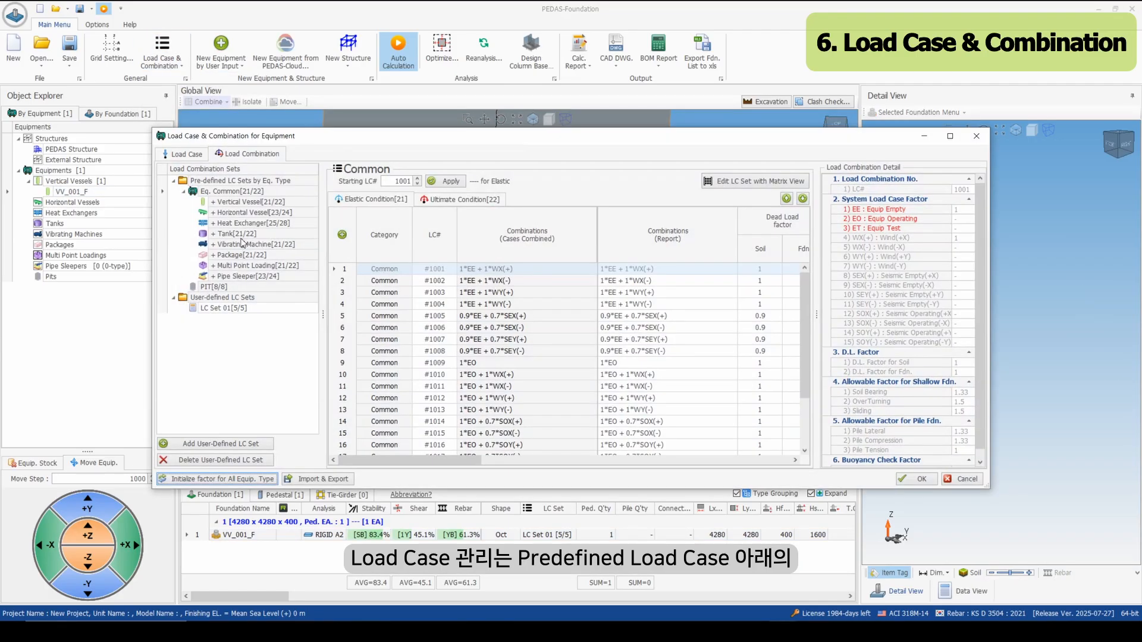
pyautogui.click(190, 154)
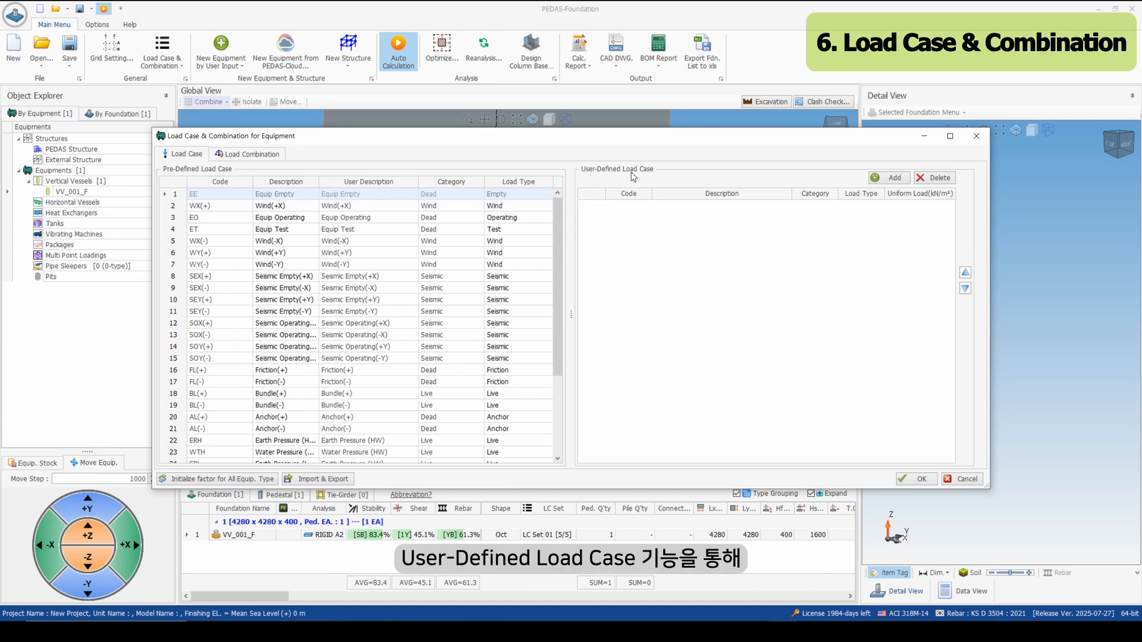
pyautogui.click(873, 178)
pyautogui.click(643, 206)
pyautogui.write('AA')
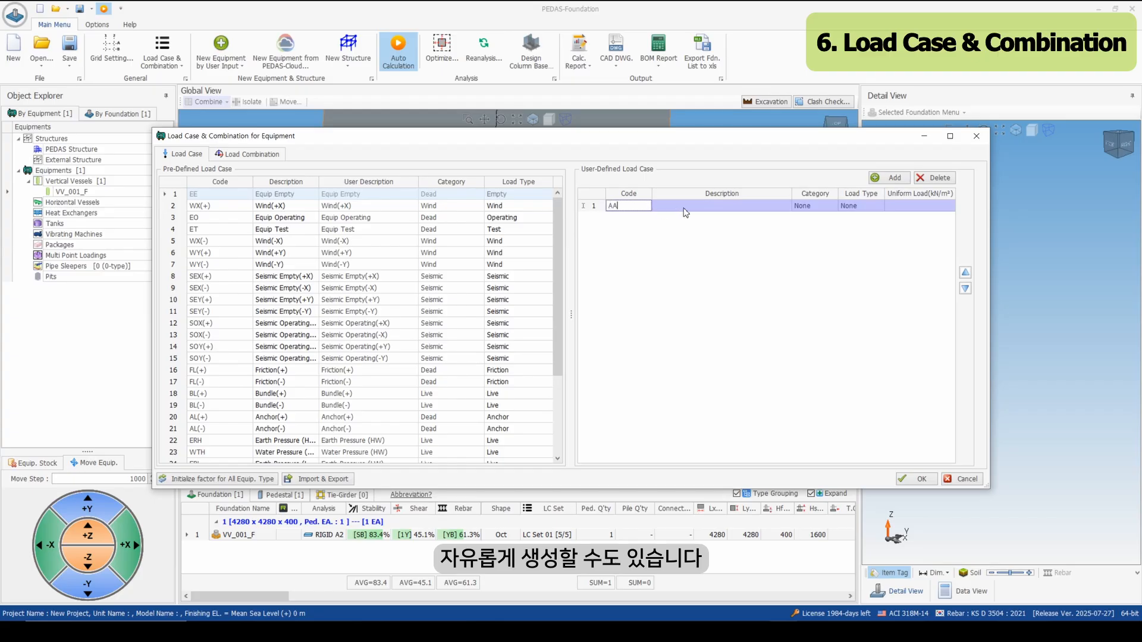
pyautogui.click(685, 208)
pyautogui.write('AA')
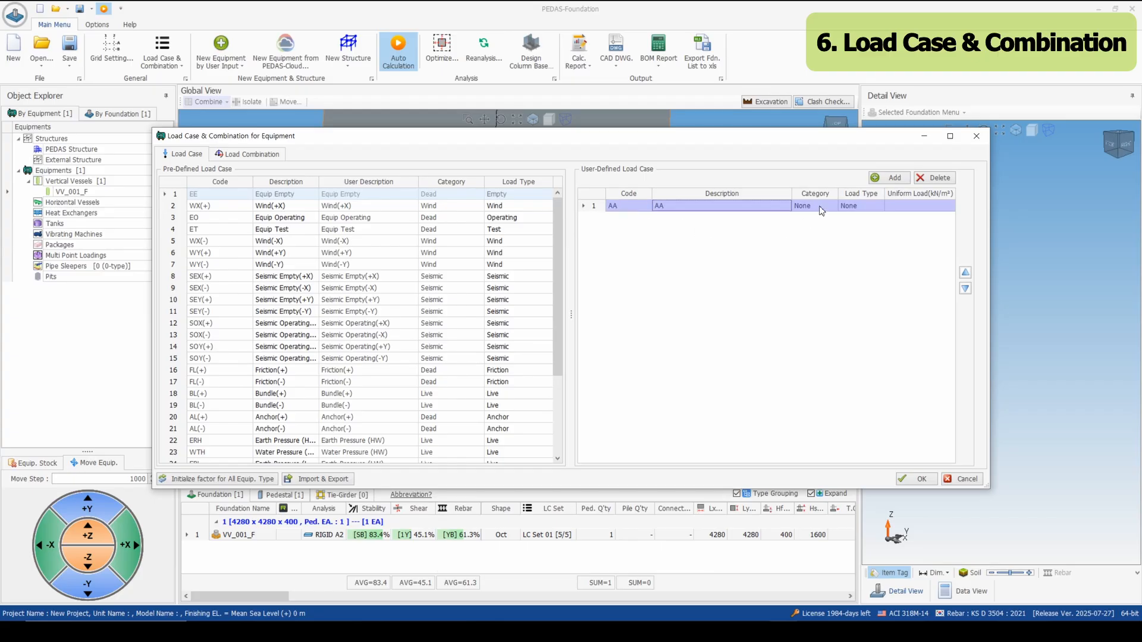
# Check the category options offered for user-defined load case AA, keeping its category and load type at None.
pyautogui.click(821, 208)
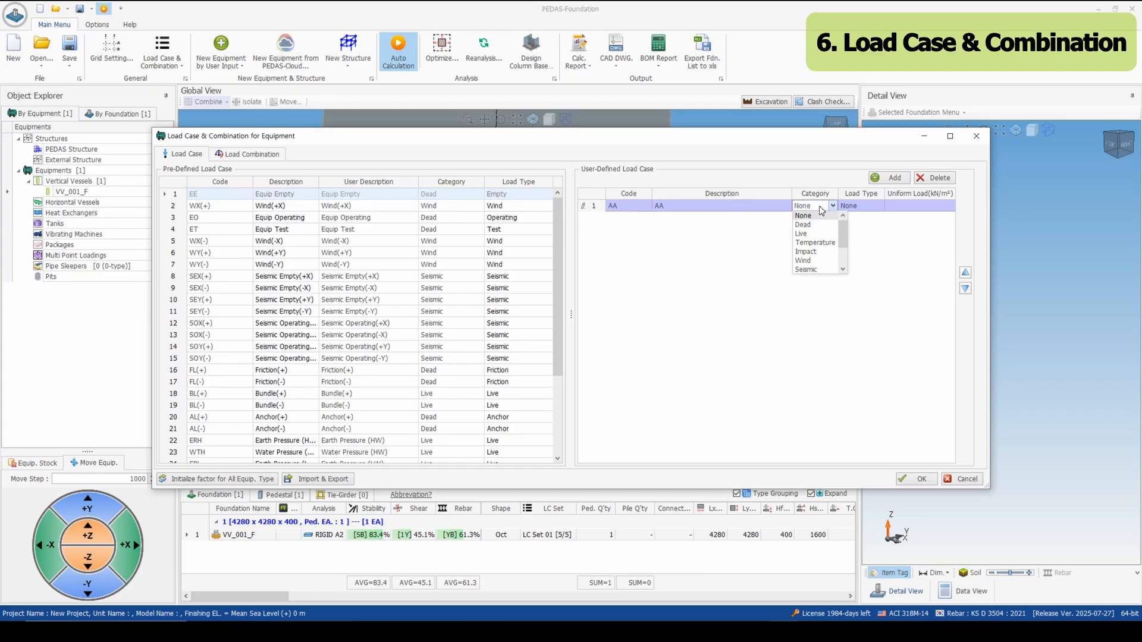
pyautogui.click(854, 207)
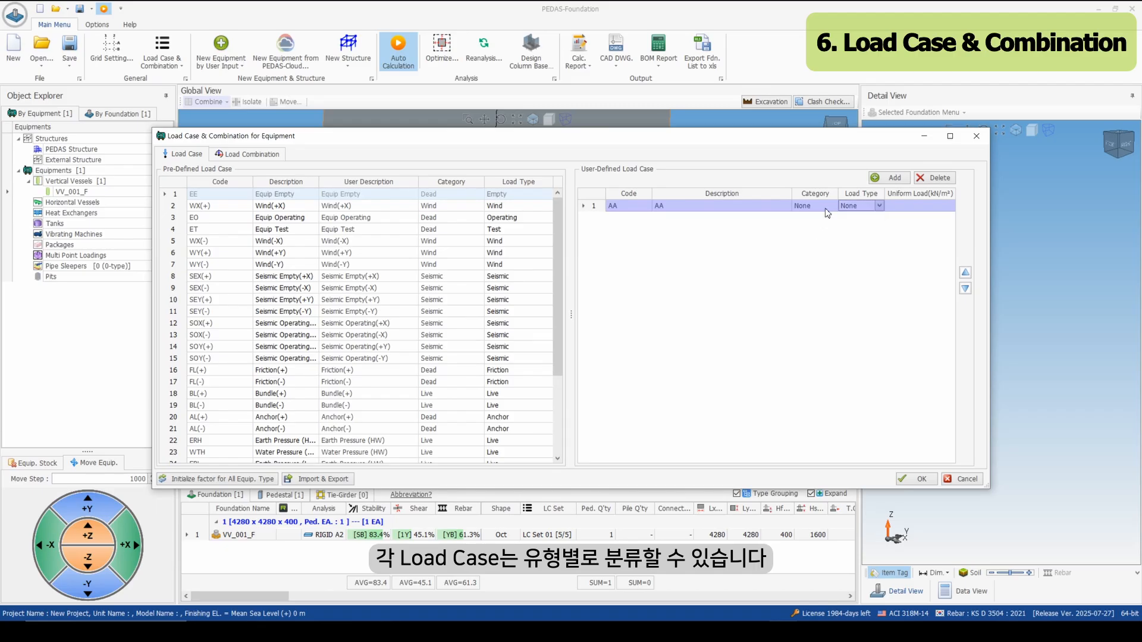
pyautogui.click(830, 206)
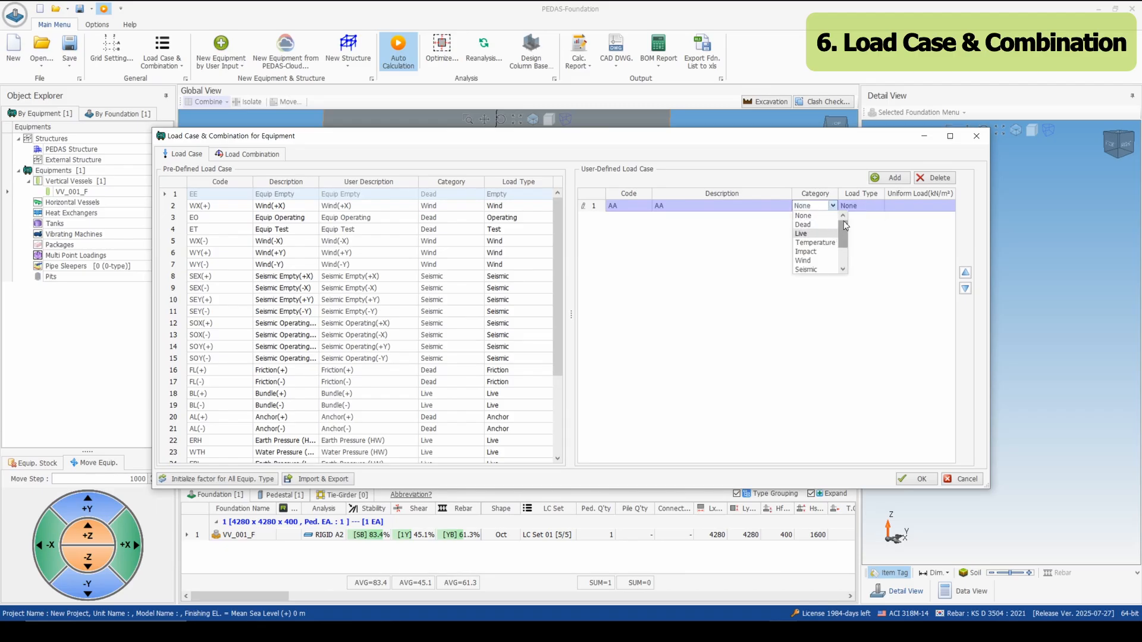
pyautogui.click(757, 258)
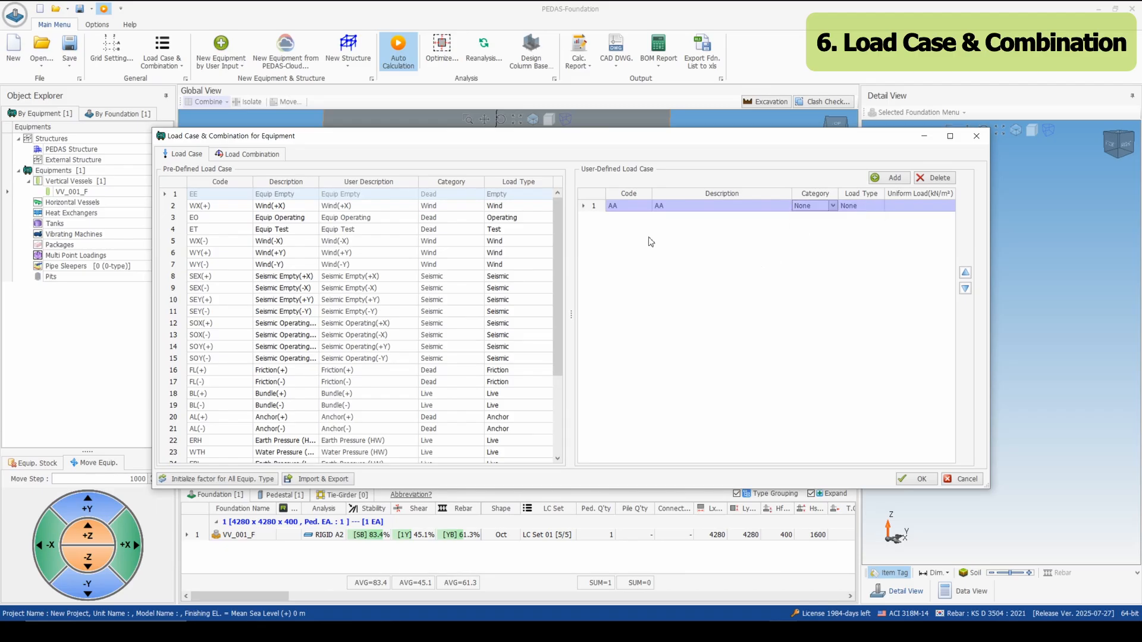
# In the Matrix View of LC Set 01, add load case AA to the used load cases and move it directly below ET.
pyautogui.click(270, 157)
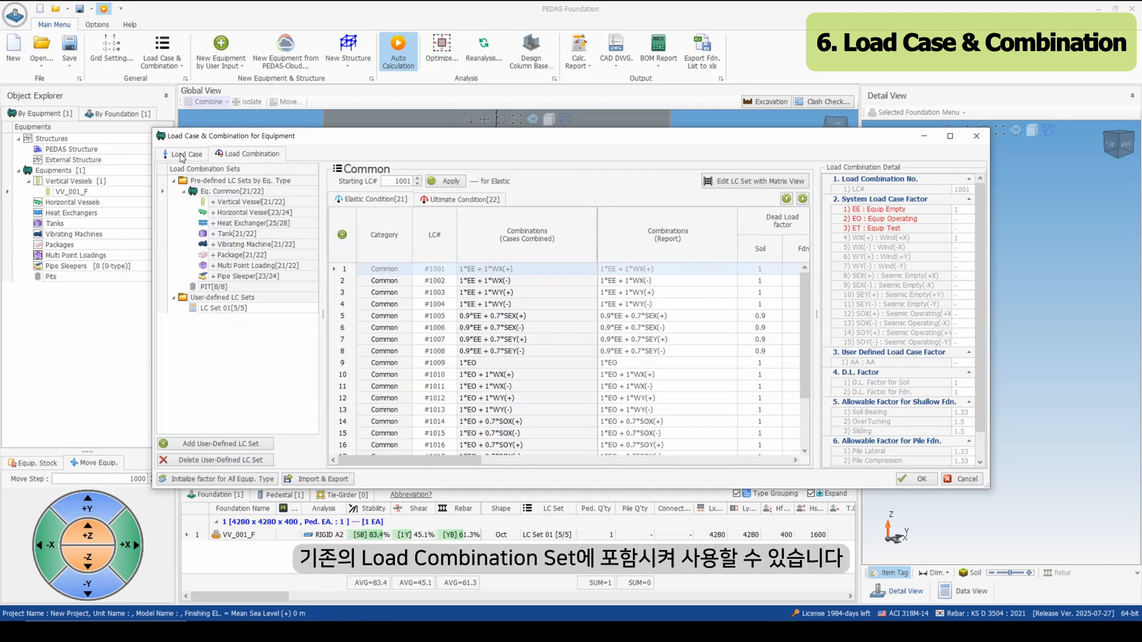
pyautogui.click(197, 309)
pyautogui.click(763, 181)
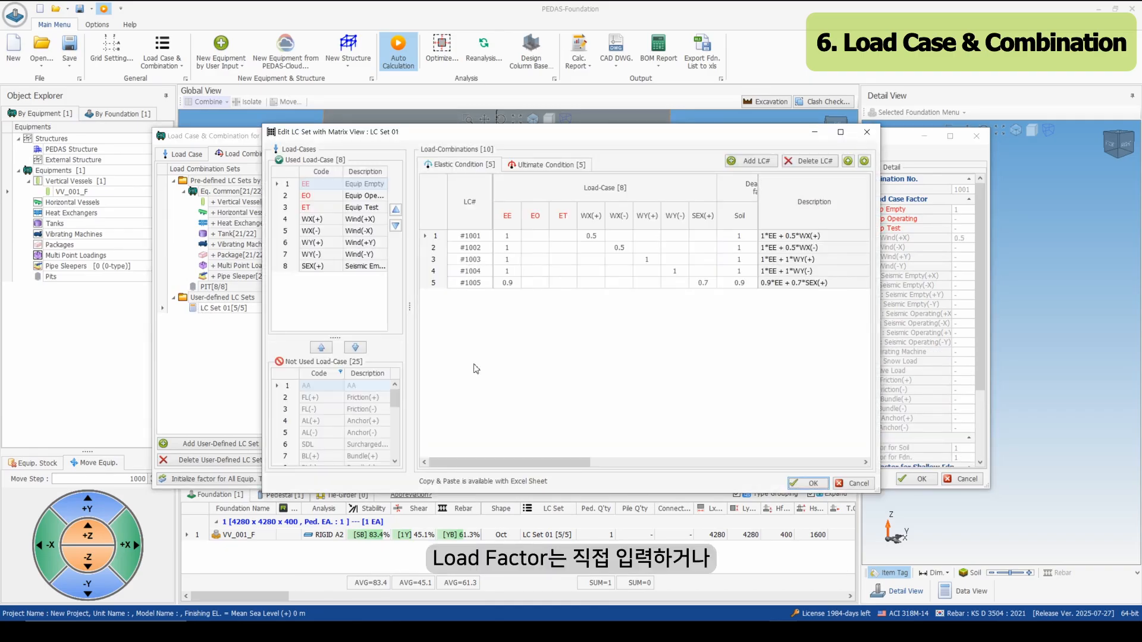
pyautogui.click(311, 386)
pyautogui.click(321, 349)
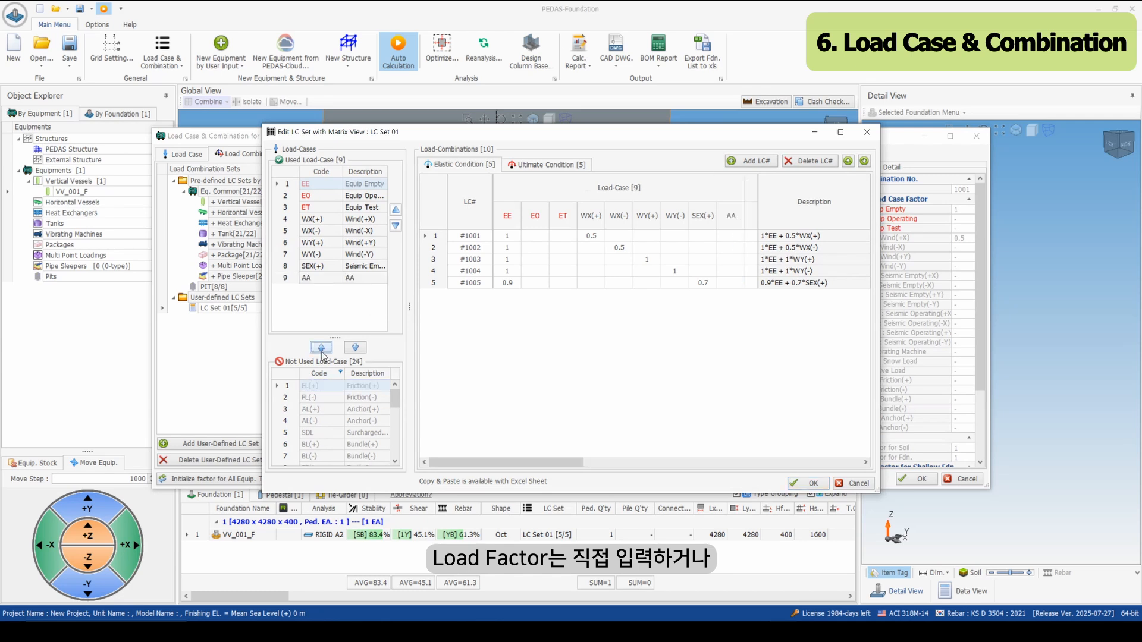
pyautogui.click(287, 278)
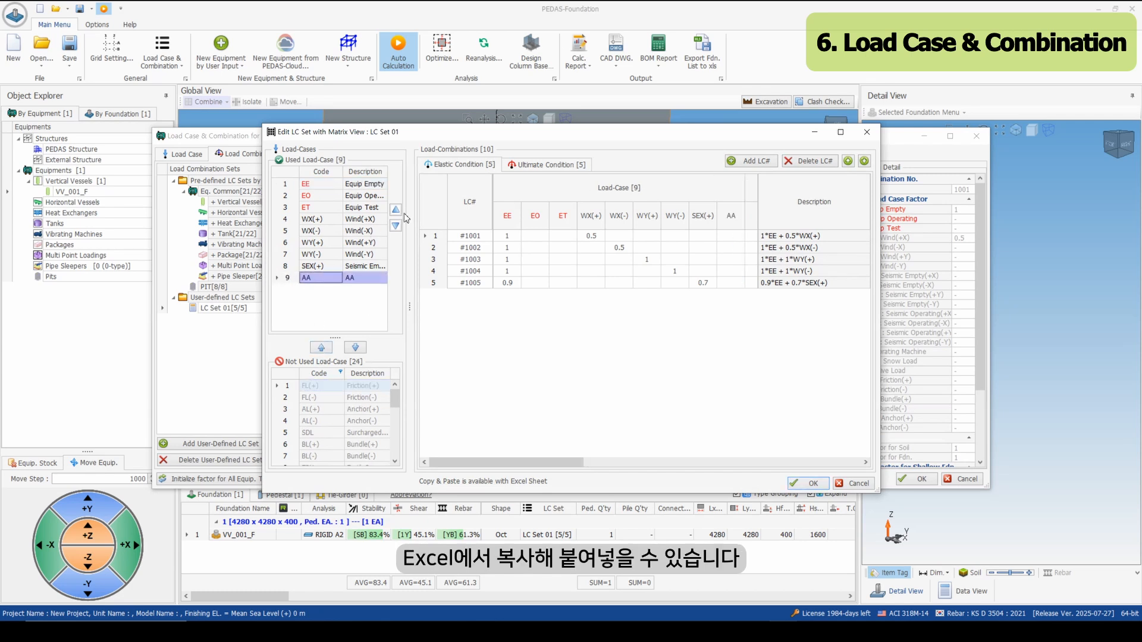
pyautogui.click(396, 209)
pyautogui.click(395, 209)
pyautogui.click(395, 209)
pyautogui.click(396, 209)
pyautogui.click(395, 209)
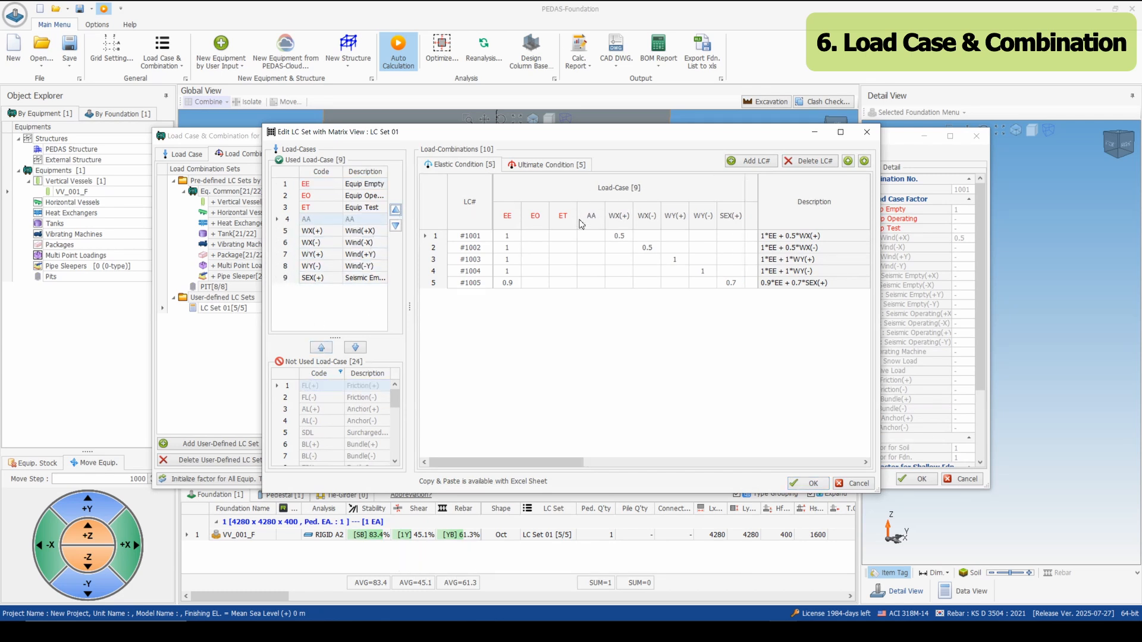
# Set the AA factor of elastic combinations #1001 and #1002 to 0.6.
pyautogui.click(590, 238)
pyautogui.write('0.6')
pyautogui.click(601, 247)
pyautogui.write('0.6')
pyautogui.press('Return')
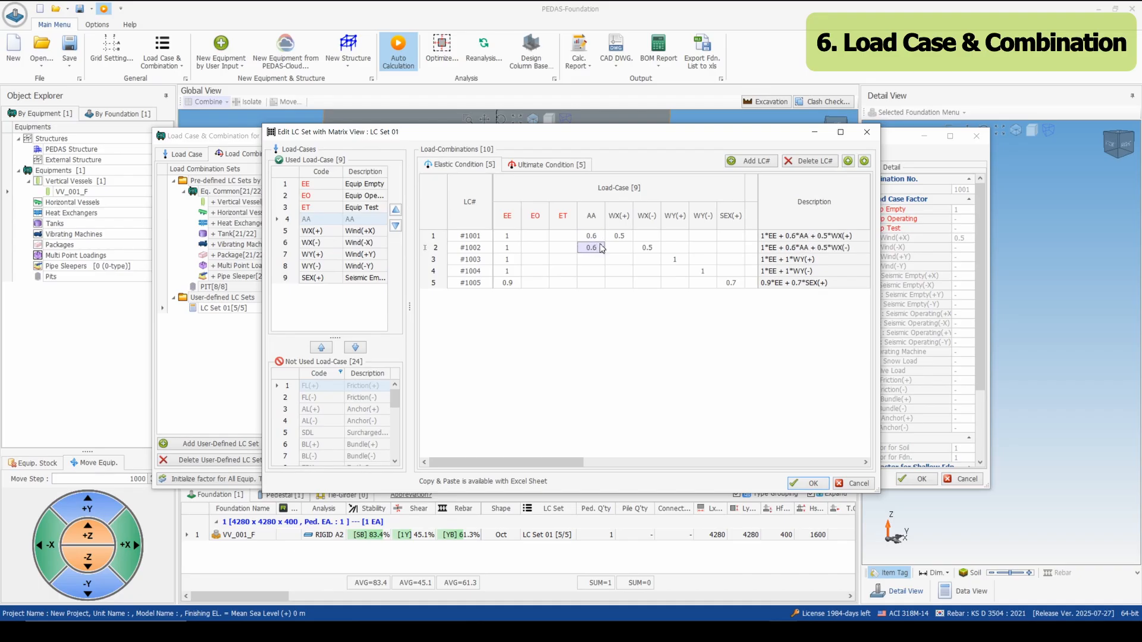
# Copy the elastic load factor matrix from EE to SEX(+) for all five combinations into a blank Excel workbook at cell D5.
pyautogui.moveTo(508, 236); pyautogui.dragTo(743, 286)
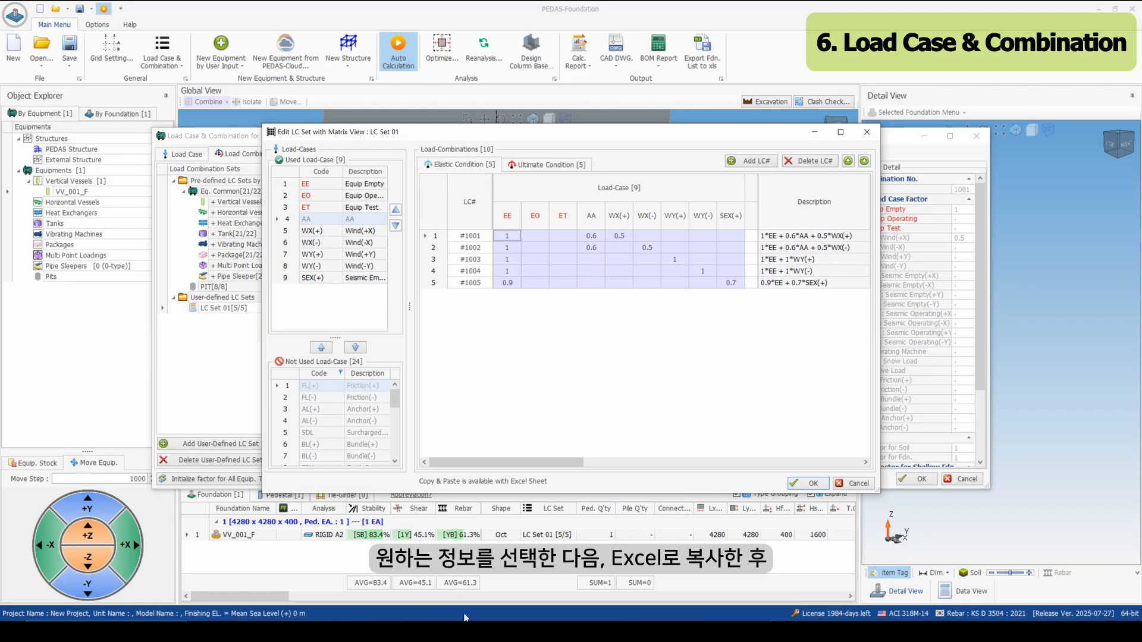
pyautogui.click(595, 631)
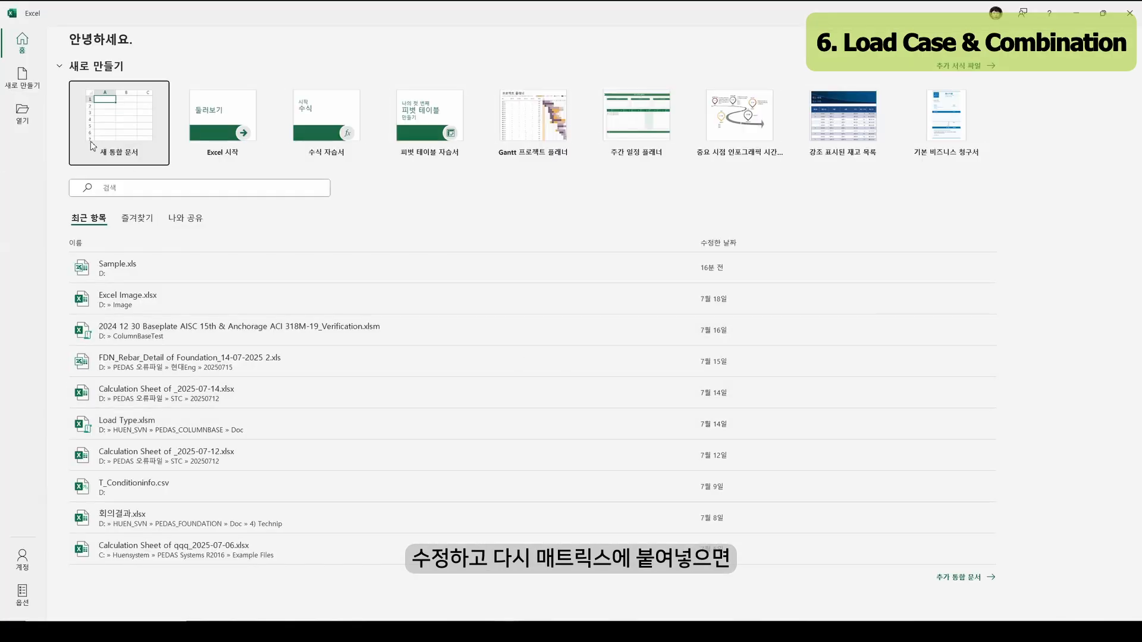
pyautogui.click(92, 145)
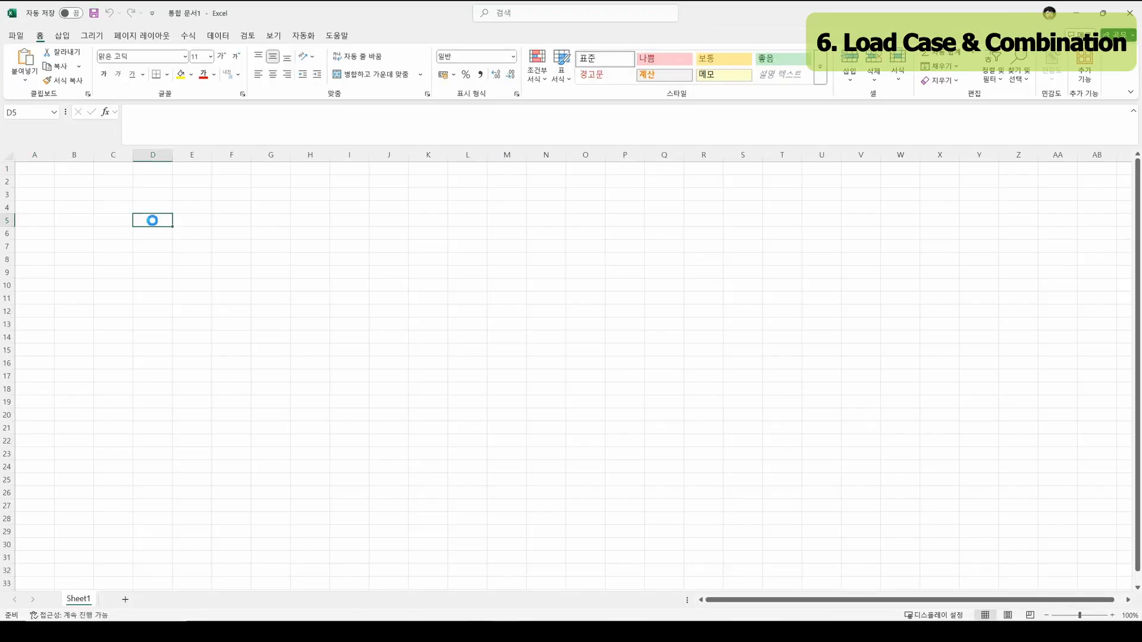
pyautogui.write('EE\tEO\tET\tAA\tWX(+)\tWX(-)\tWY(+)\tWY(-)\tSEX(+) 1\t\t\t0.6\t0.5\t\t\t\t 1\t\t\t0.6\t\t0.5\t\t\t 1\t\t\t\t\t\t1\t\t 1\t\t\t\t\t\t\t1\t 0.9\t\t\t\t\t\t\t\t0.7')
# Set the AA factor of the third combination, in cell G8, to 0.5.
pyautogui.click(205, 246)
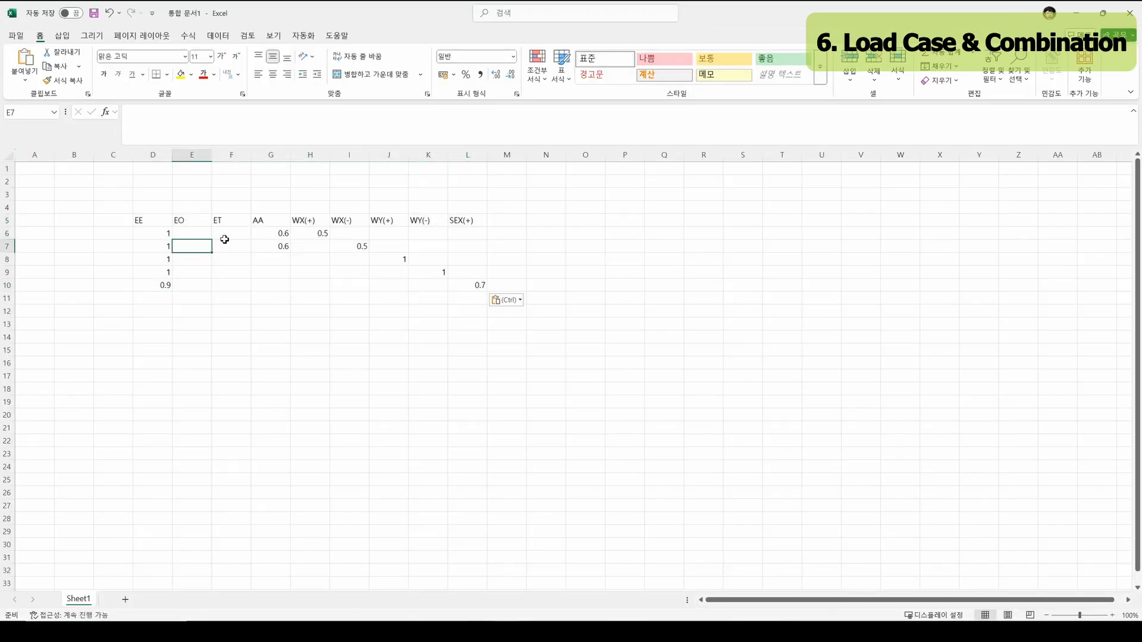
pyautogui.press('Up')
pyautogui.press('Right')
pyautogui.press('Right')
pyautogui.press('Right')
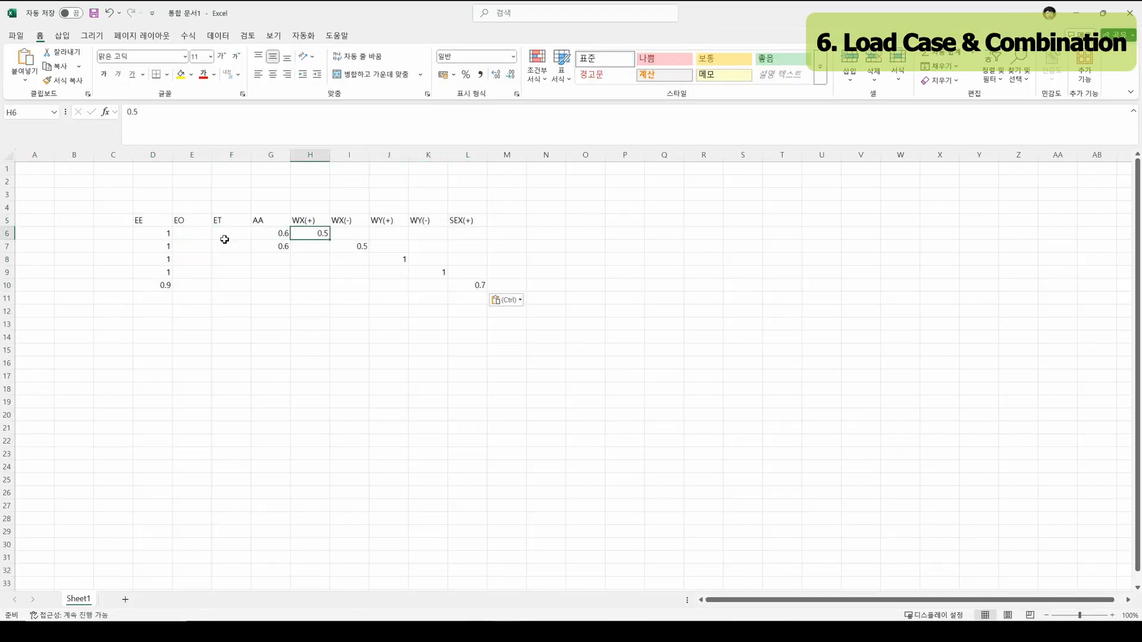
pyautogui.press('Down')
pyautogui.press('Left')
pyautogui.press('Down')
pyautogui.write('0.5')
pyautogui.press('Return')
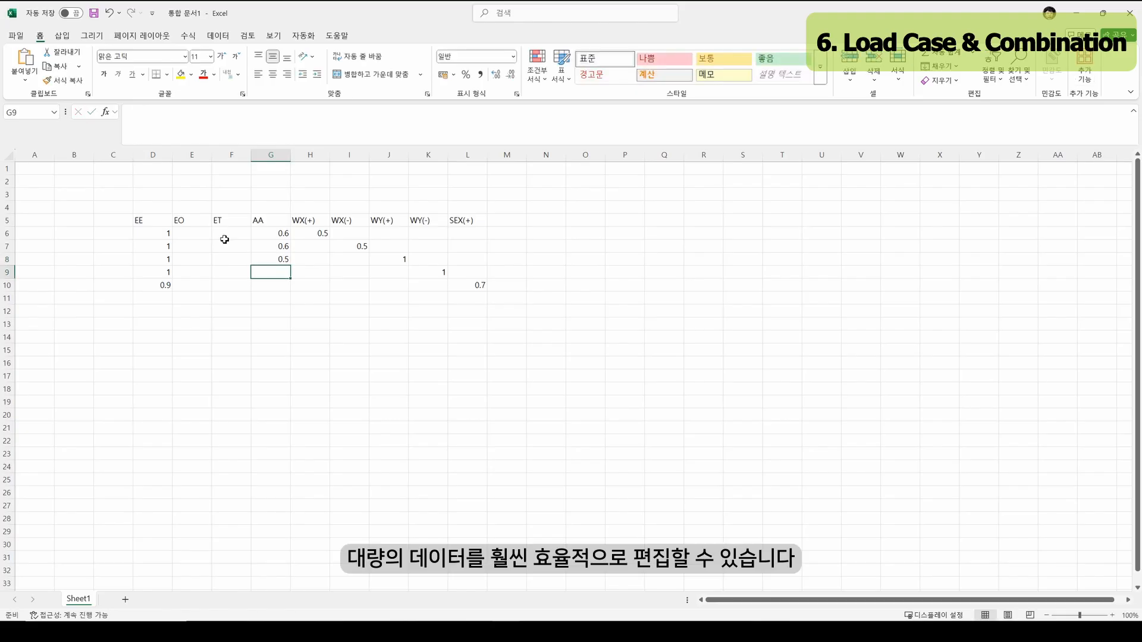
# Copy the third combination's AA factor of 0.5 into the fourth and fifth combinations, cells G9 and G10.
pyautogui.press('Up')
pyautogui.press('Up')
pyautogui.press('Down')
pyautogui.hotkey('ctrl', 'c')
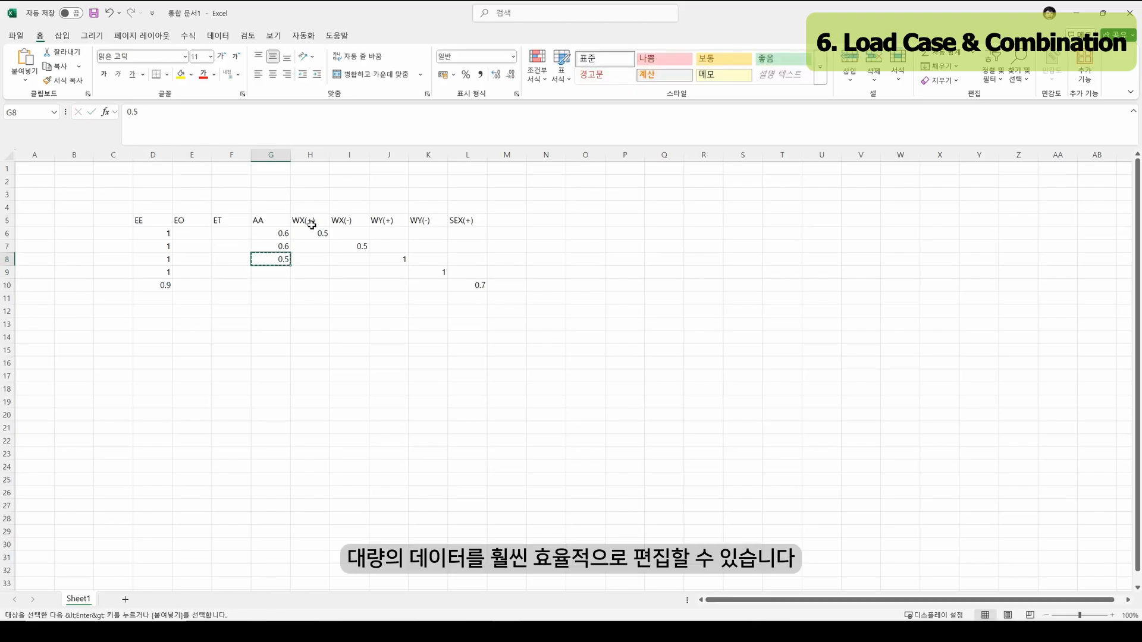
pyautogui.click(286, 272)
pyautogui.hotkey('ctrl', 'v')
pyautogui.click(276, 285)
pyautogui.hotkey('ctrl', 'v')
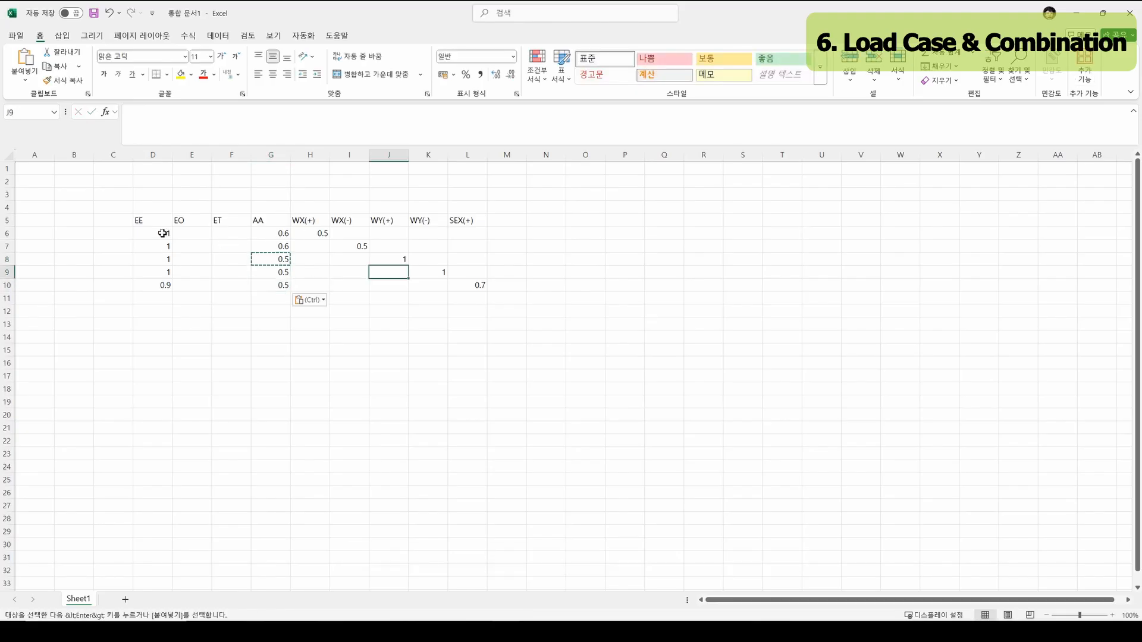
# Copy the edited factors in D6:L10 back into the elastic matrix of LC Set 01 in PEDAS-Foundation and apply the load combination changes.
pyautogui.moveTo(143, 233); pyautogui.dragTo(483, 292)
pyautogui.hotkey('ctrl', 'c')
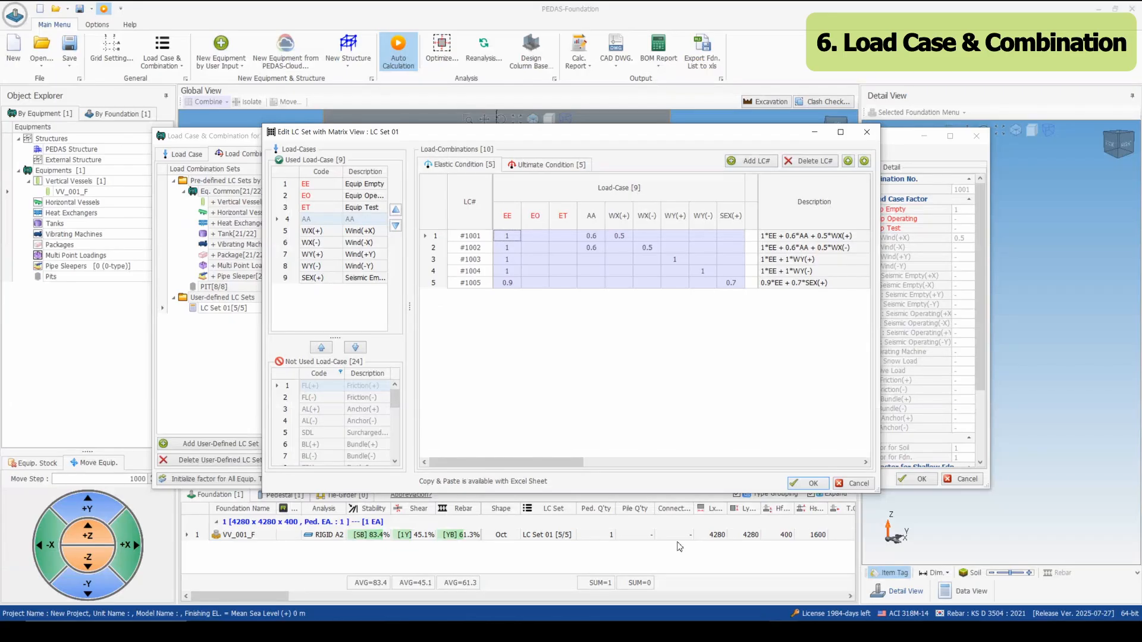
pyautogui.hotkey('ctrl', 'v')
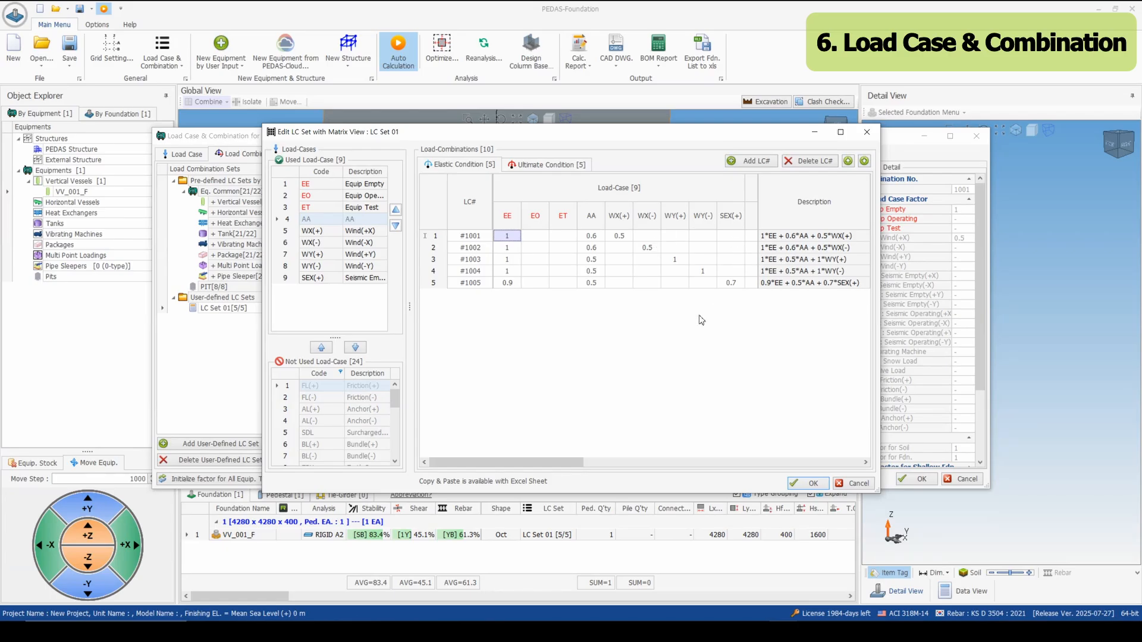
pyautogui.click(800, 485)
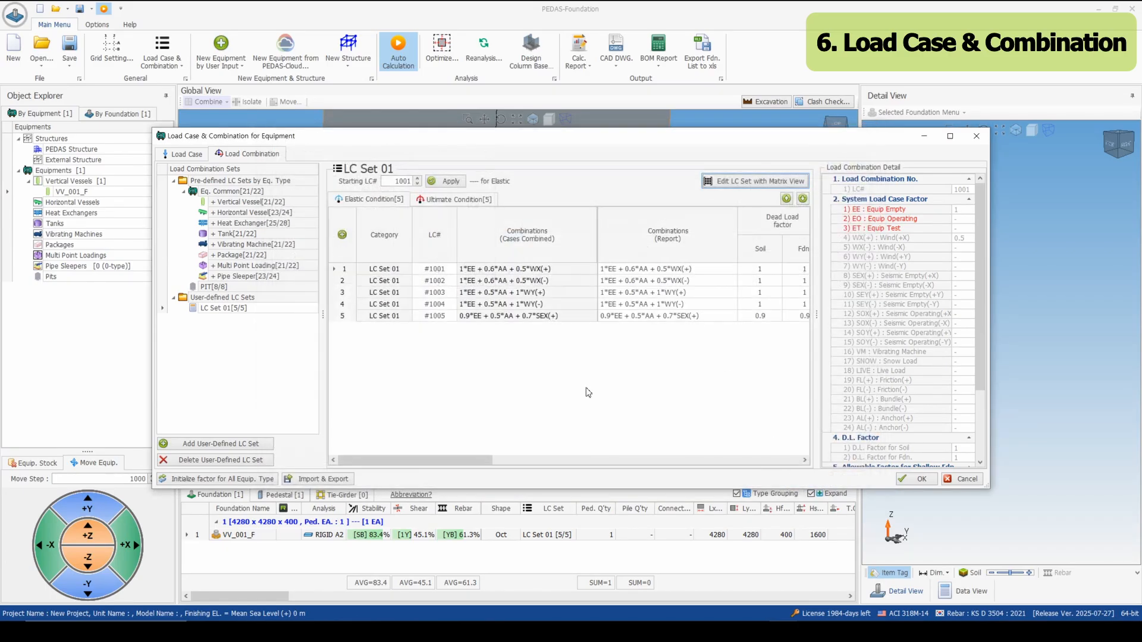
pyautogui.click(904, 481)
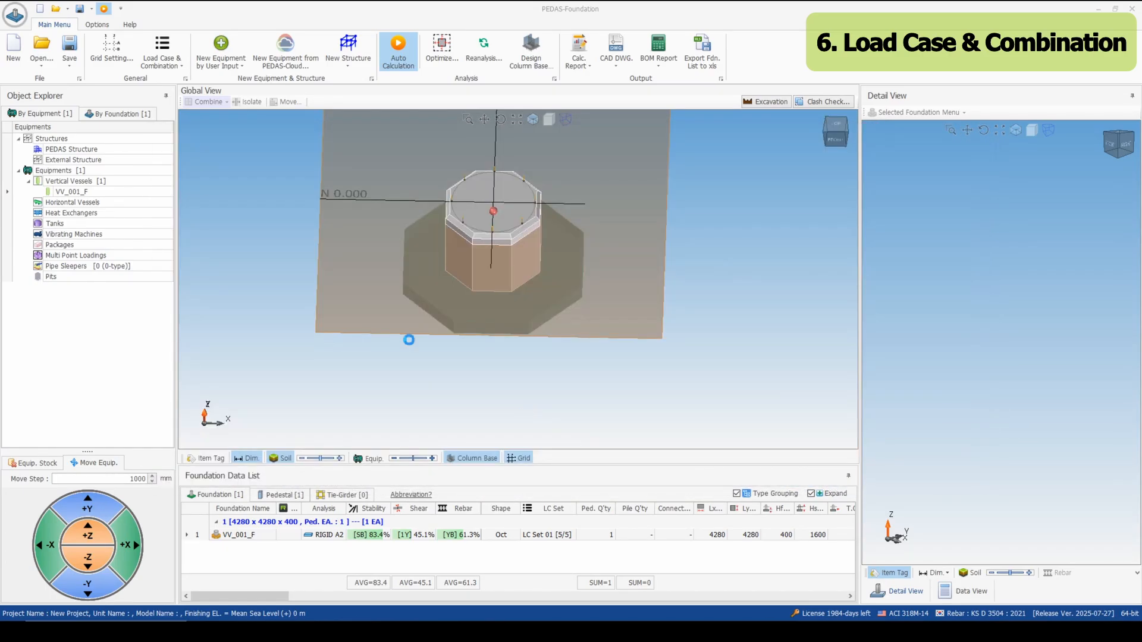
# In the loading data of vertical vessel VV_001_F, set Fz of user-defined load case AA to -10 kN and apply it.
pyautogui.click(472, 279)
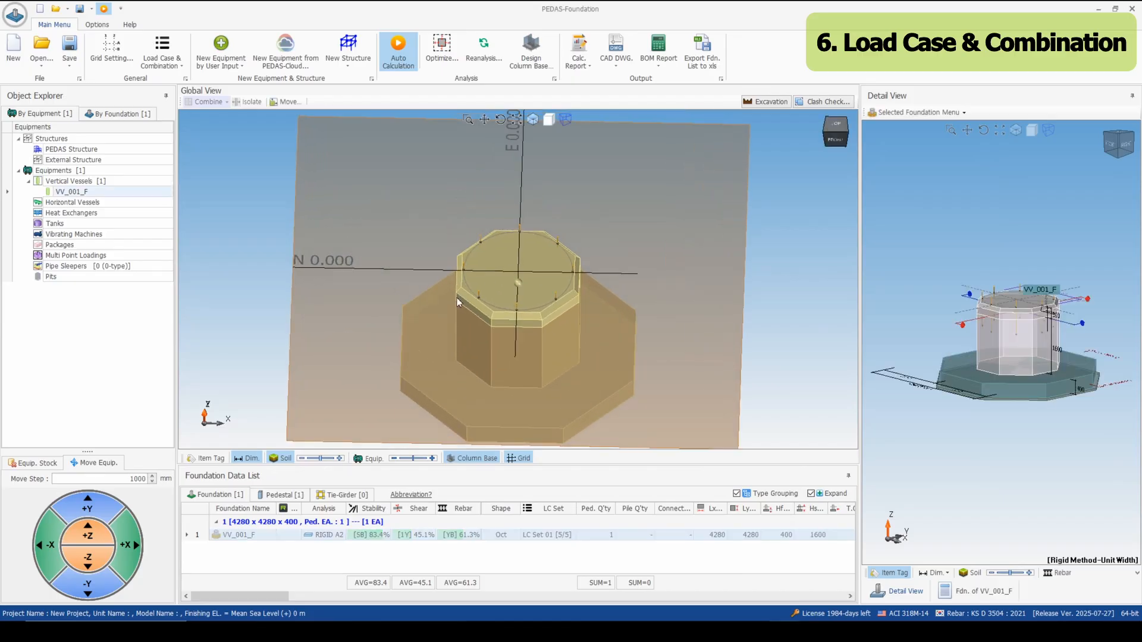
pyautogui.rightClick(420, 337)
pyautogui.moveTo(470, 357)
pyautogui.click(631, 358)
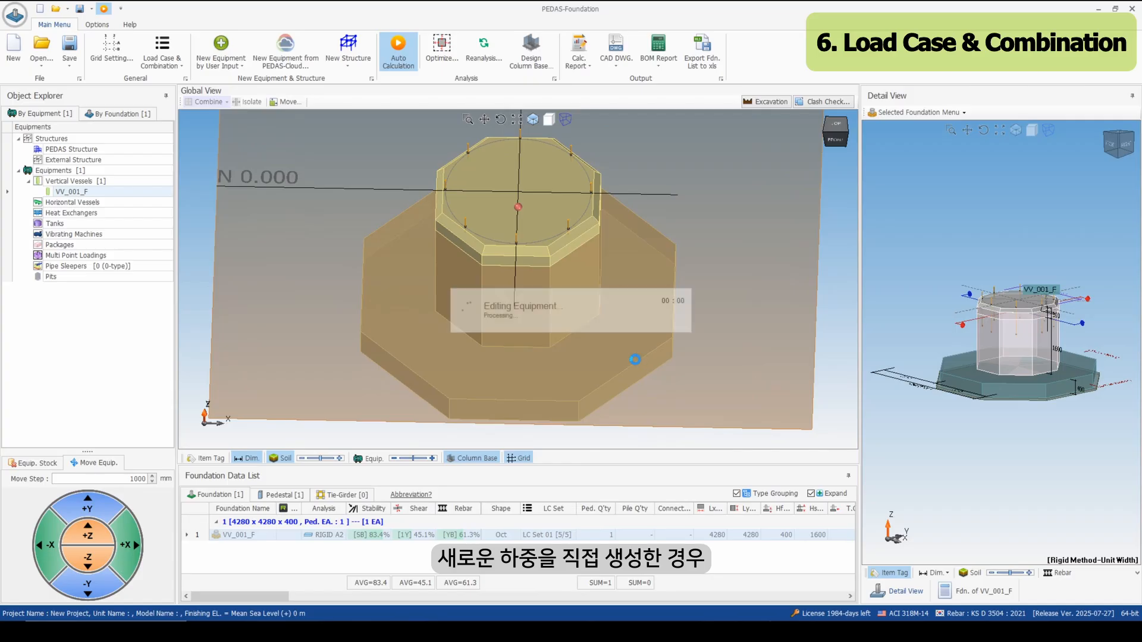
pyautogui.click(660, 126)
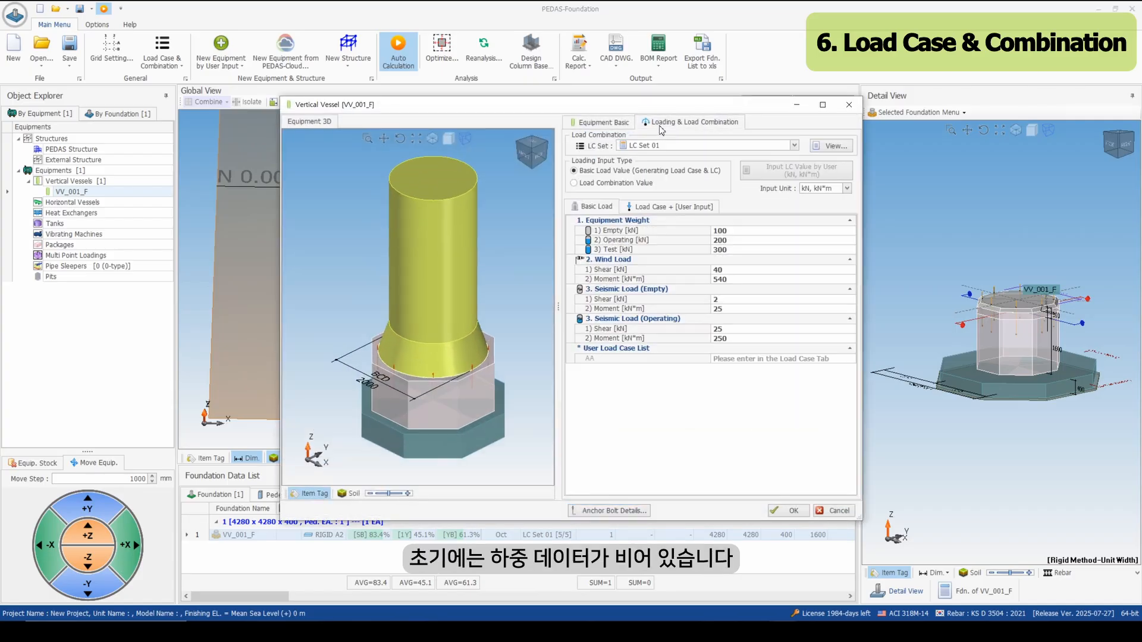
pyautogui.click(645, 358)
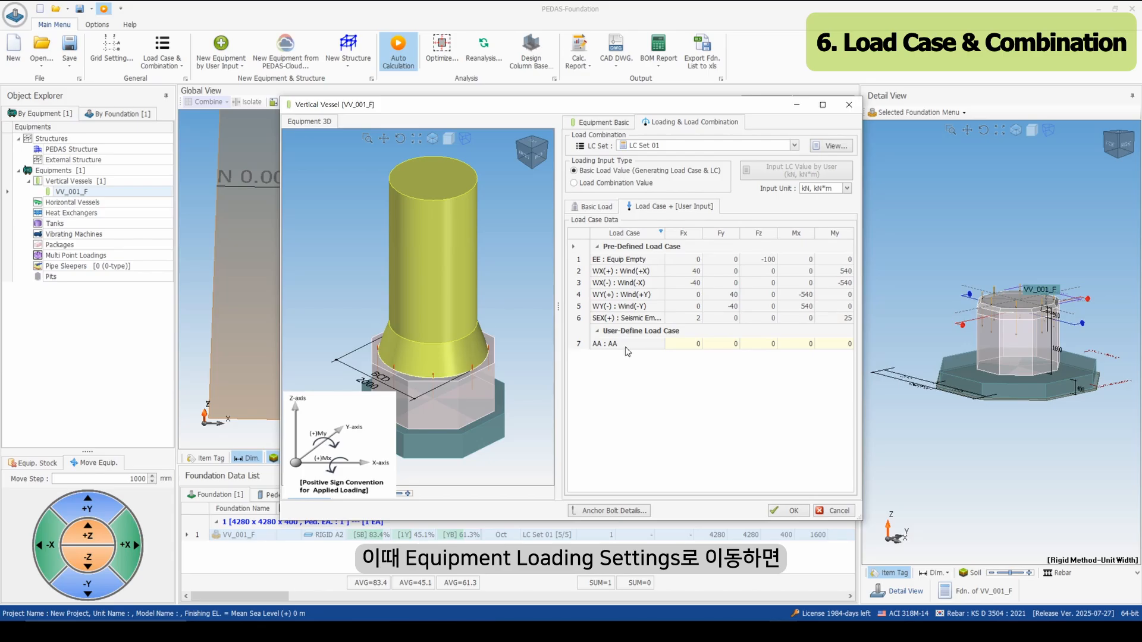
pyautogui.click(625, 346)
pyautogui.click(759, 344)
pyautogui.write('-1')
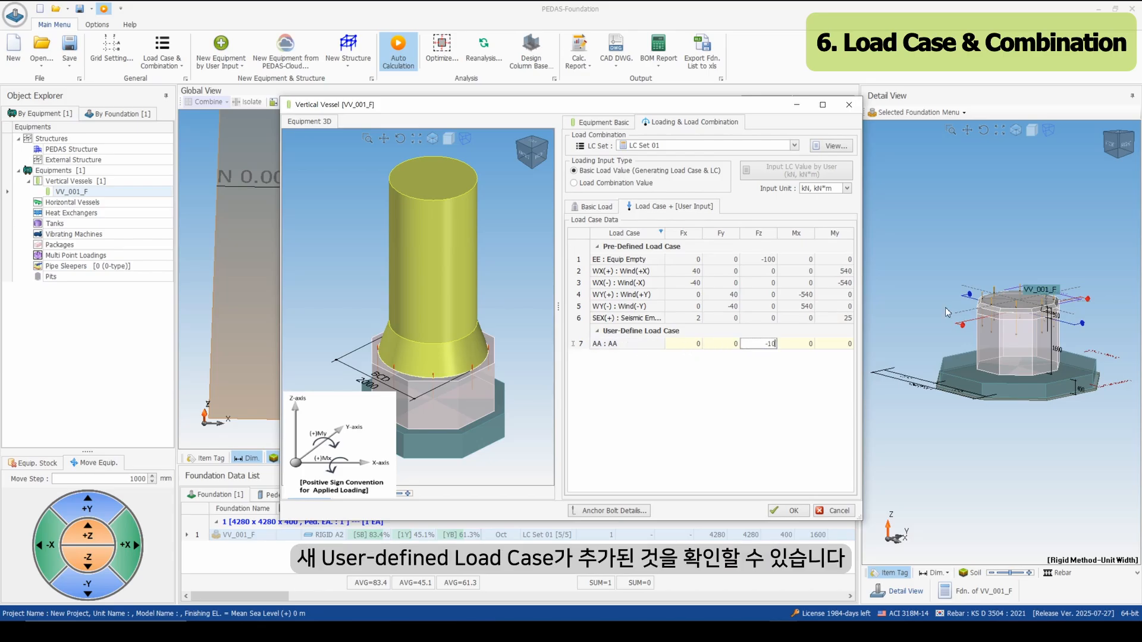
pyautogui.write('0')
pyautogui.press('Return')
pyautogui.click(794, 511)
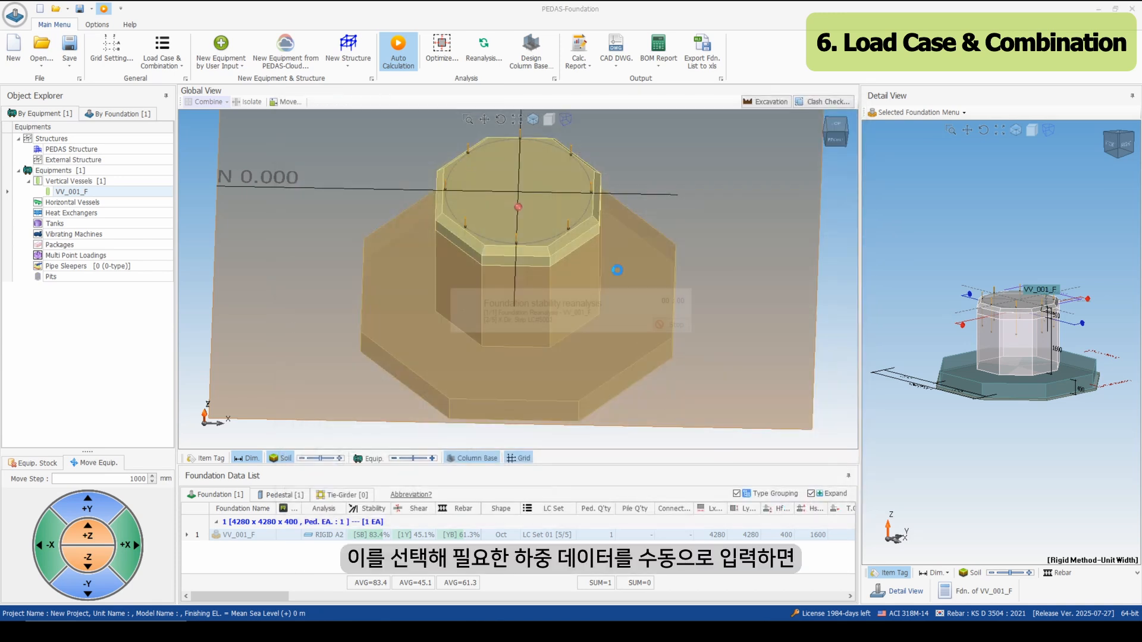
# Check the FZ values of the elastic load combinations for VV_001_F.
pyautogui.click(568, 289)
pyautogui.rightClick(573, 287)
pyautogui.moveTo(747, 318)
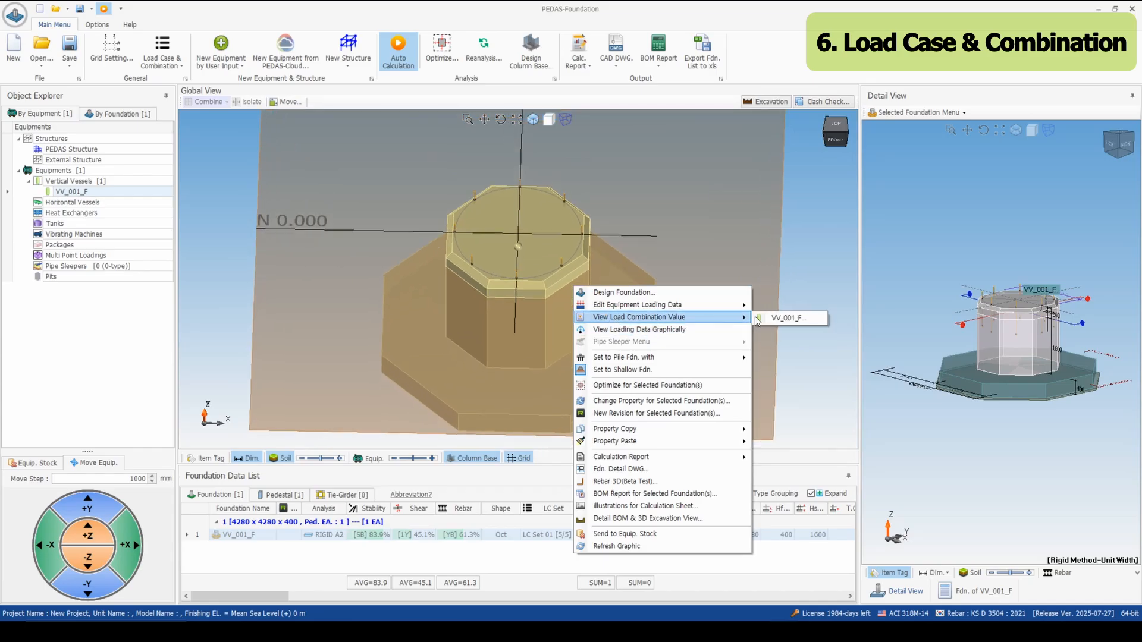
pyautogui.click(782, 318)
pyautogui.click(598, 249)
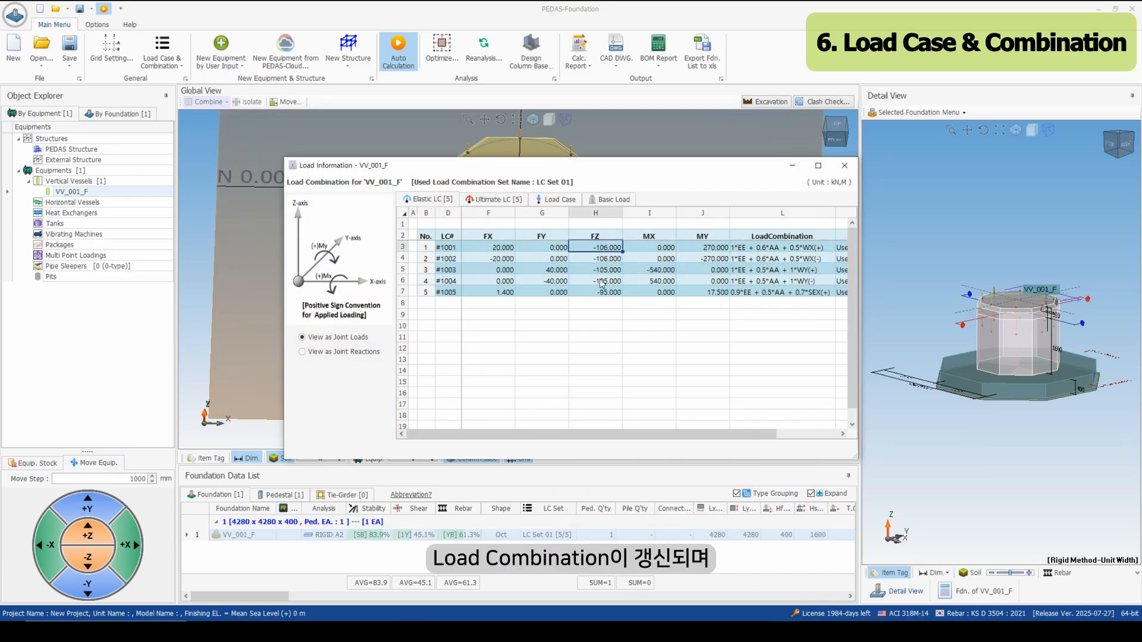
pyautogui.click(601, 282)
pyautogui.click(604, 303)
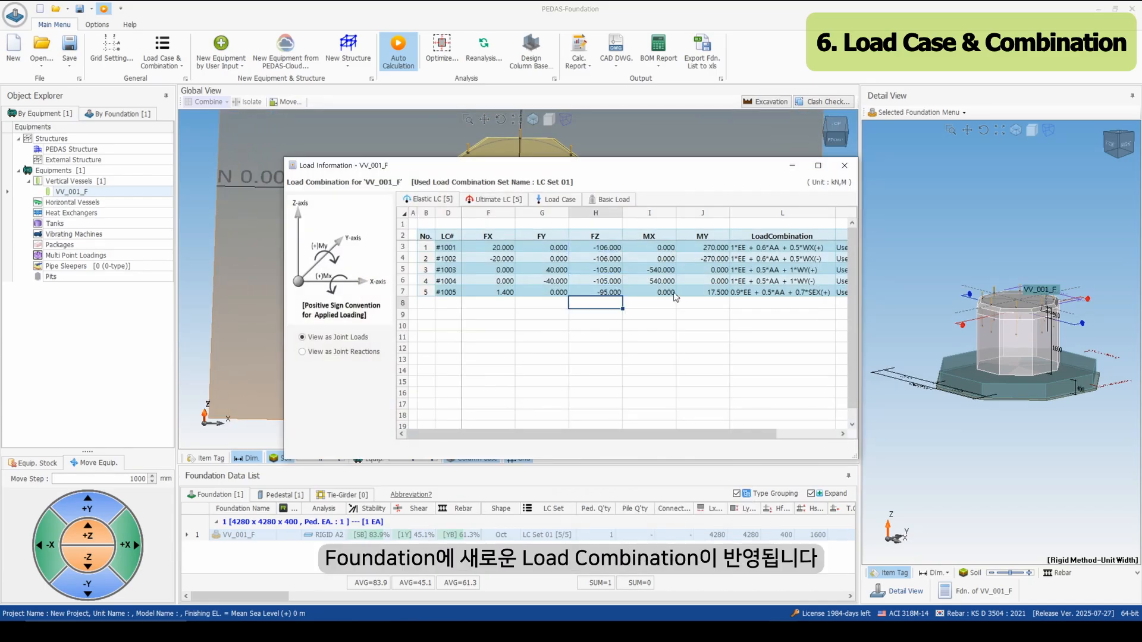
pyautogui.click(844, 165)
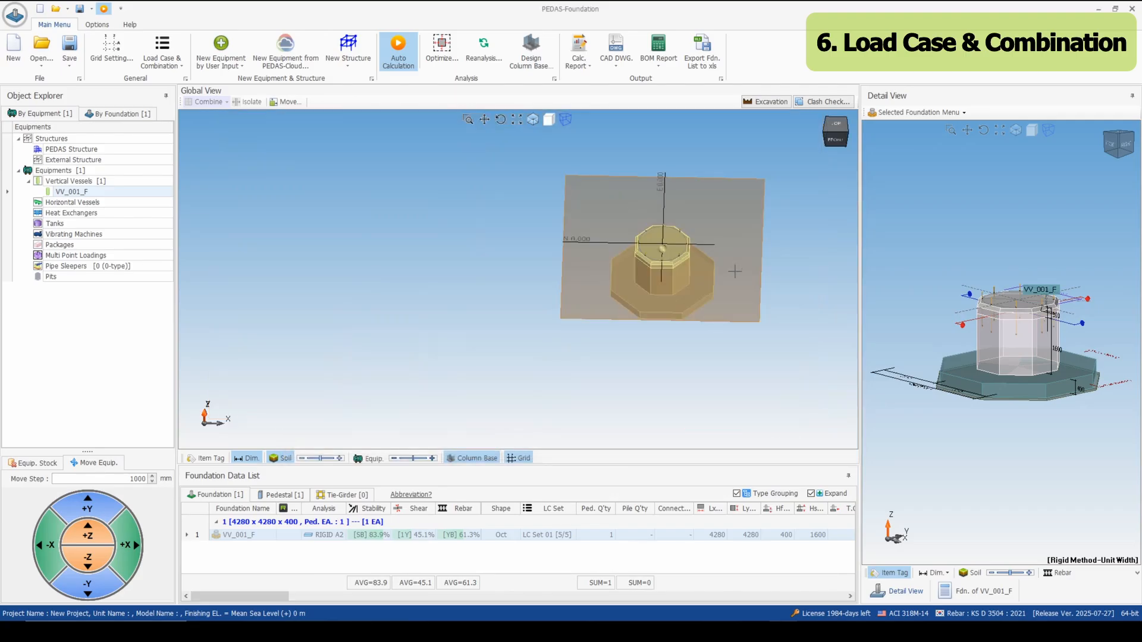
# Create horizontal vessel foundation HV_001_F behind the vertical vessel, with its fixed point at about X 3.2 m, Y 3.6 m and default properties.
pyautogui.moveTo(735, 271); pyautogui.dragTo(580, 404)
pyautogui.moveTo(588, 361); pyautogui.dragTo(556, 299)
pyautogui.click(554, 262)
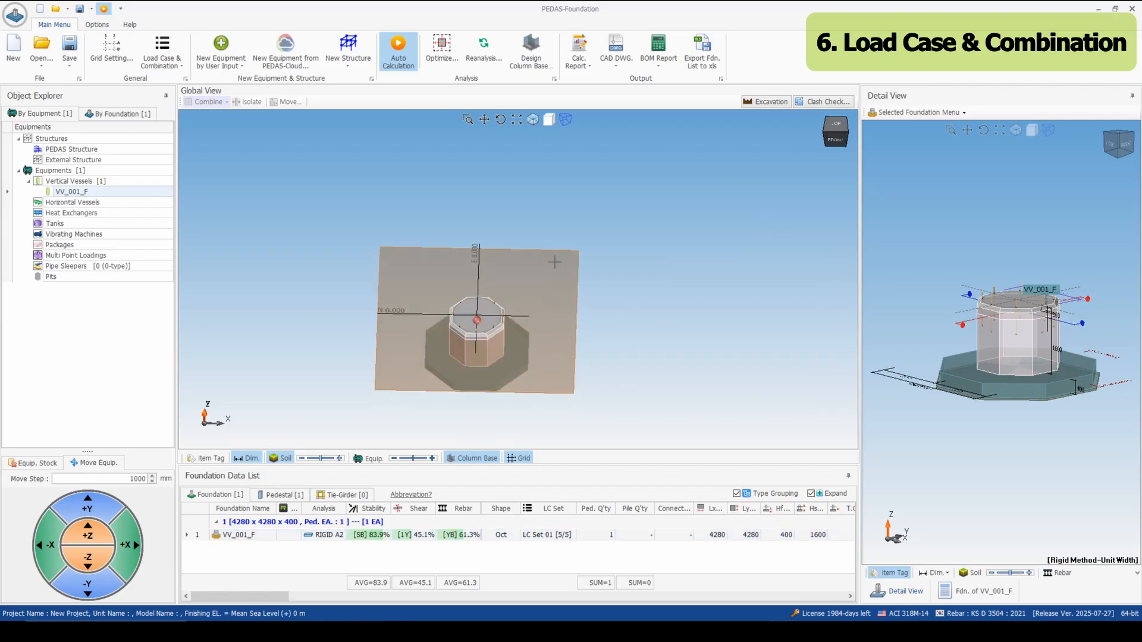
pyautogui.rightClick(556, 262)
pyautogui.moveTo(603, 267)
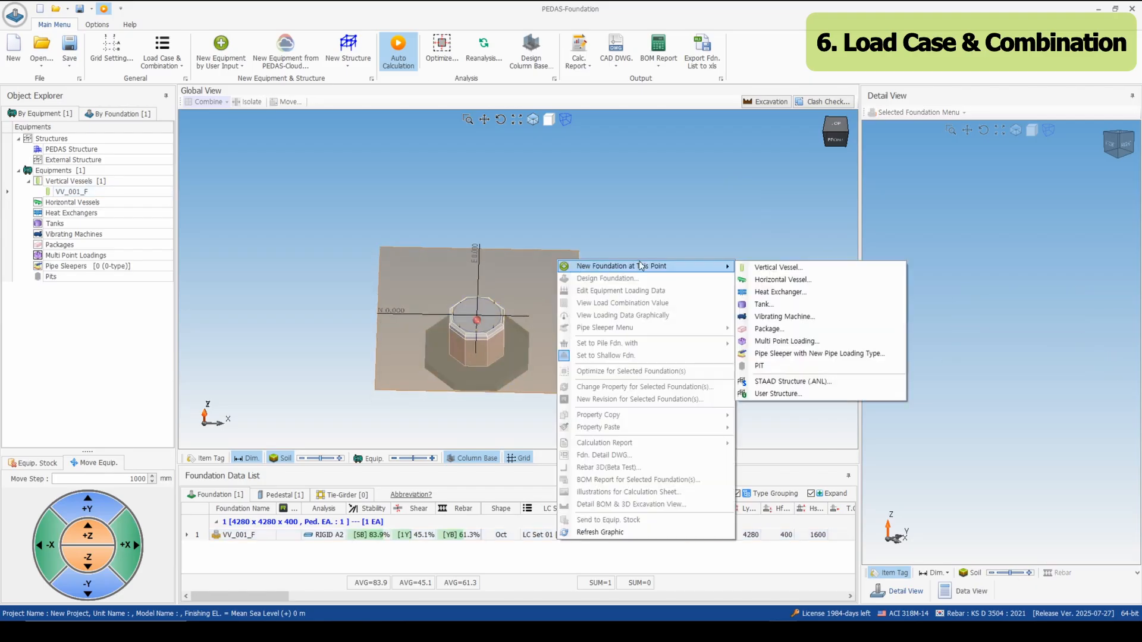
pyautogui.click(773, 279)
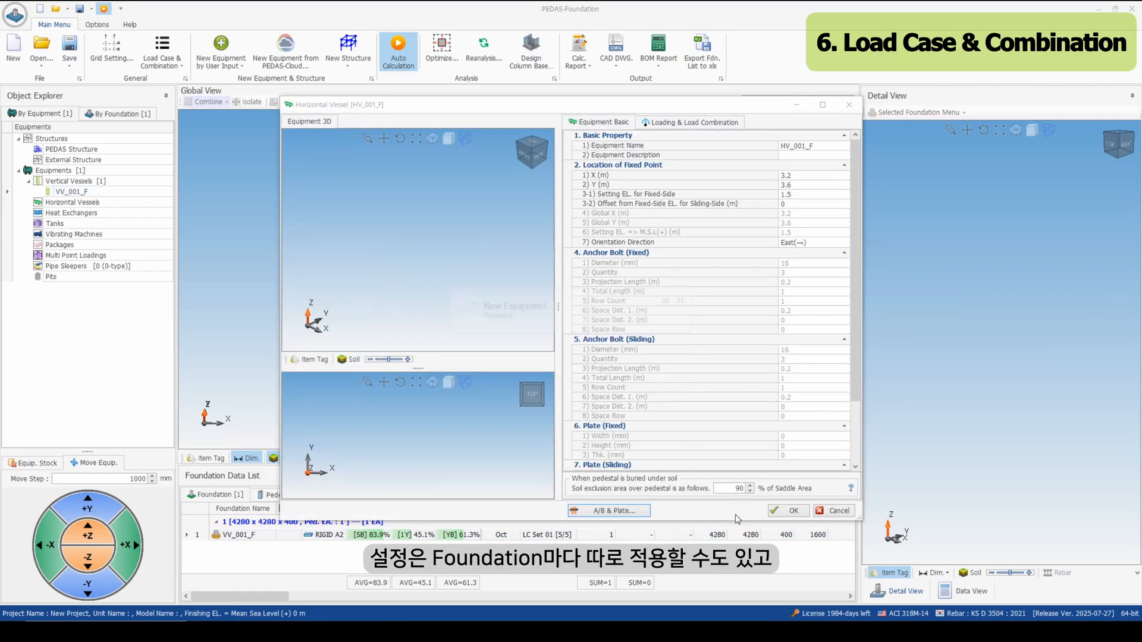
pyautogui.click(794, 511)
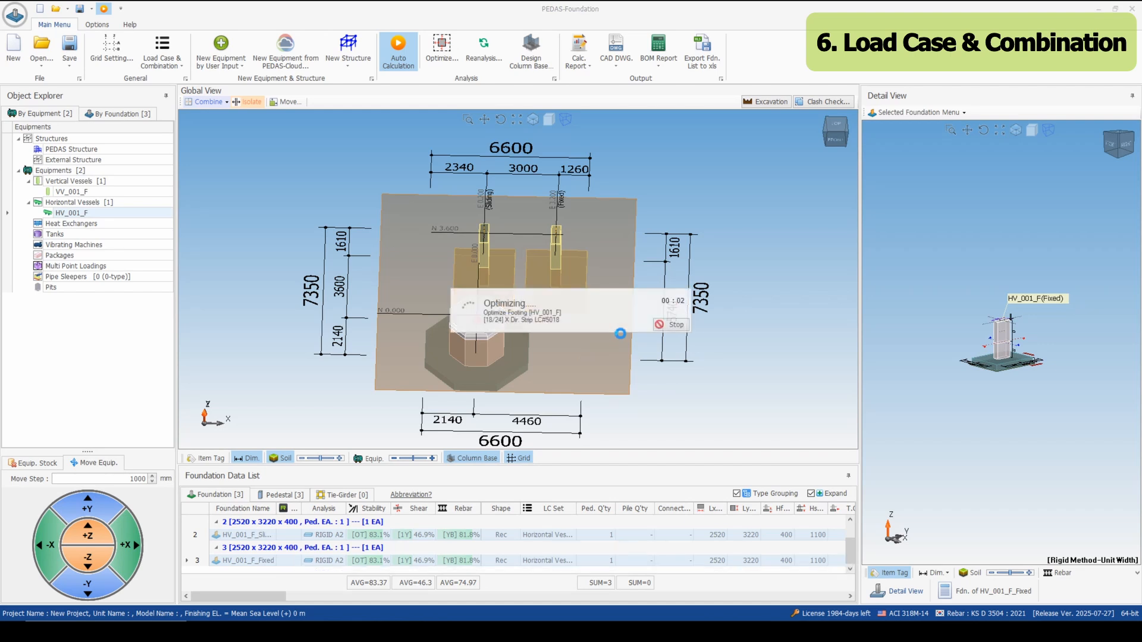
# Combine the vertical and horizontal vessel foundations with a footing merge, adjusting to the pedestal position center.
pyautogui.click(211, 105)
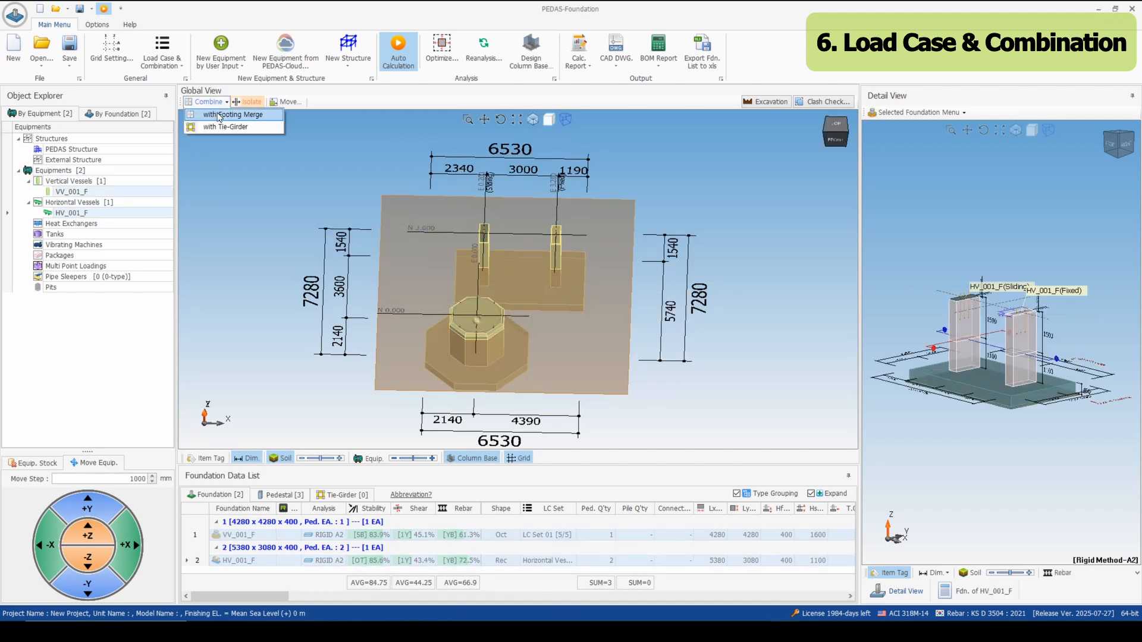
pyautogui.click(224, 113)
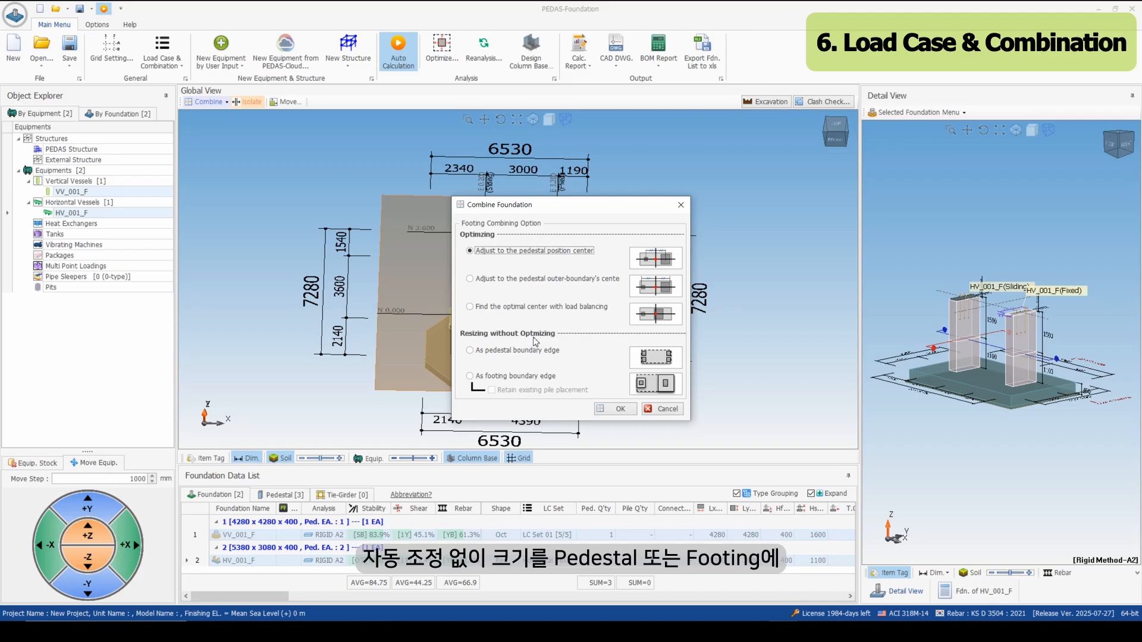
pyautogui.click(620, 410)
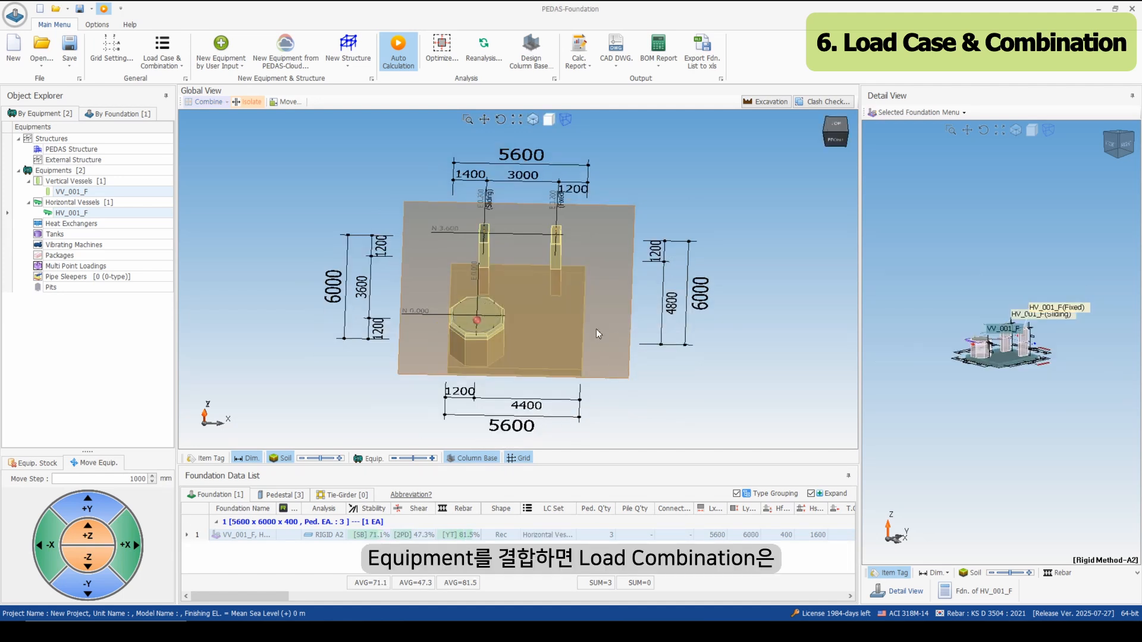
# Examine the elastic load combinations and their categories for VV_001_F in the combined foundation.
pyautogui.rightClick(506, 289)
pyautogui.moveTo(541, 322)
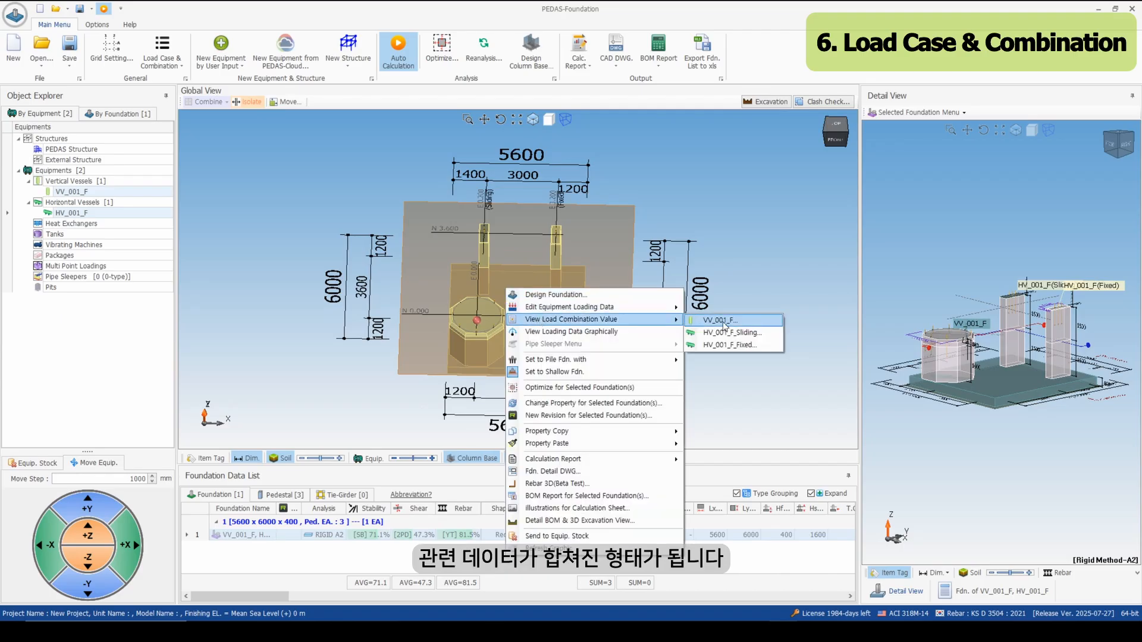
pyautogui.click(723, 322)
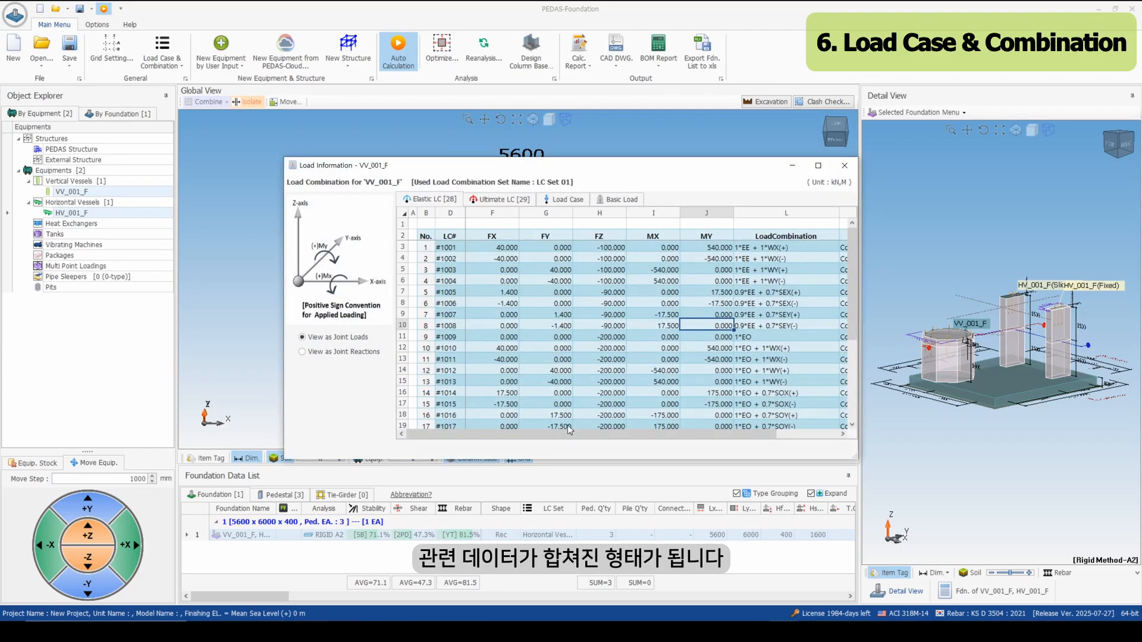
pyautogui.moveTo(576, 440); pyautogui.dragTo(637, 438)
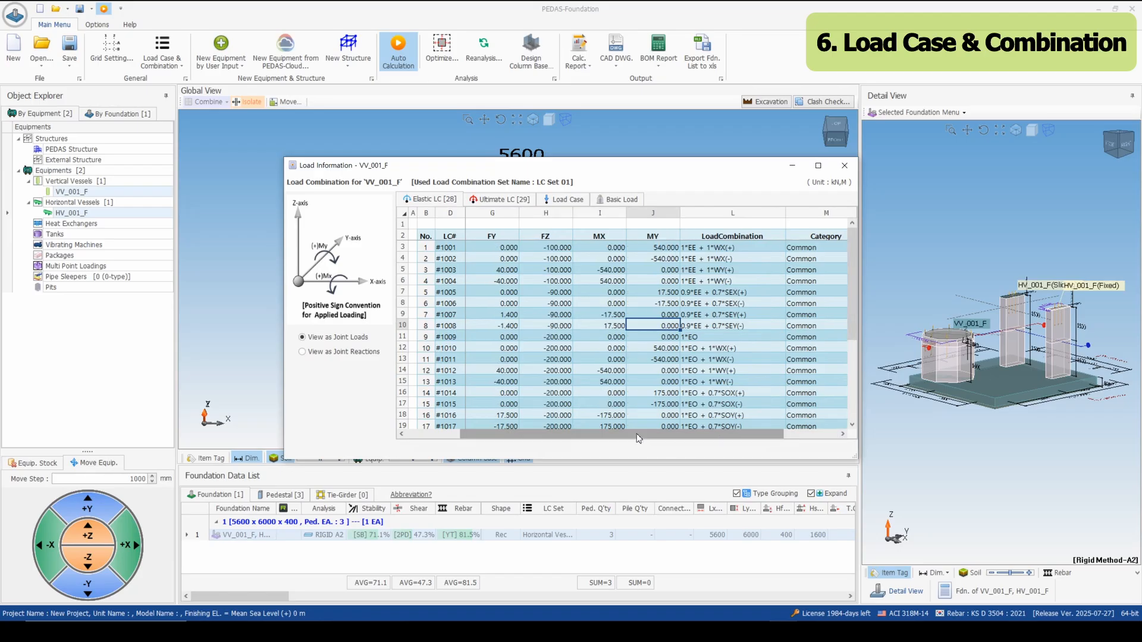
pyautogui.scroll(-5, 807, 392)
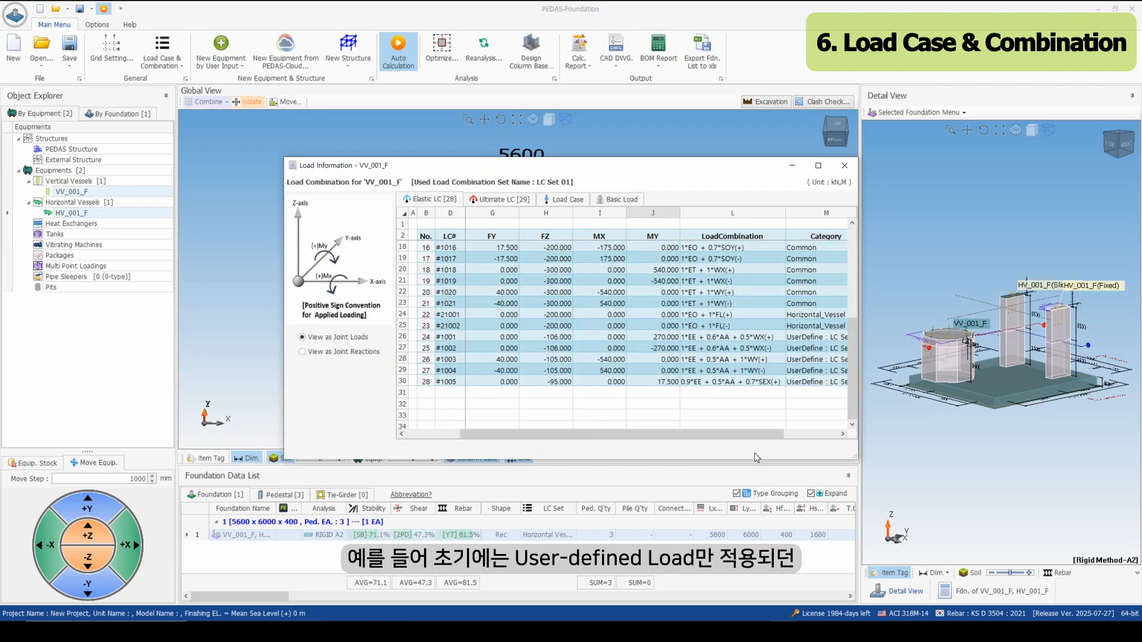
pyautogui.moveTo(761, 435); pyautogui.dragTo(816, 436)
pyautogui.moveTo(775, 332); pyautogui.dragTo(772, 394)
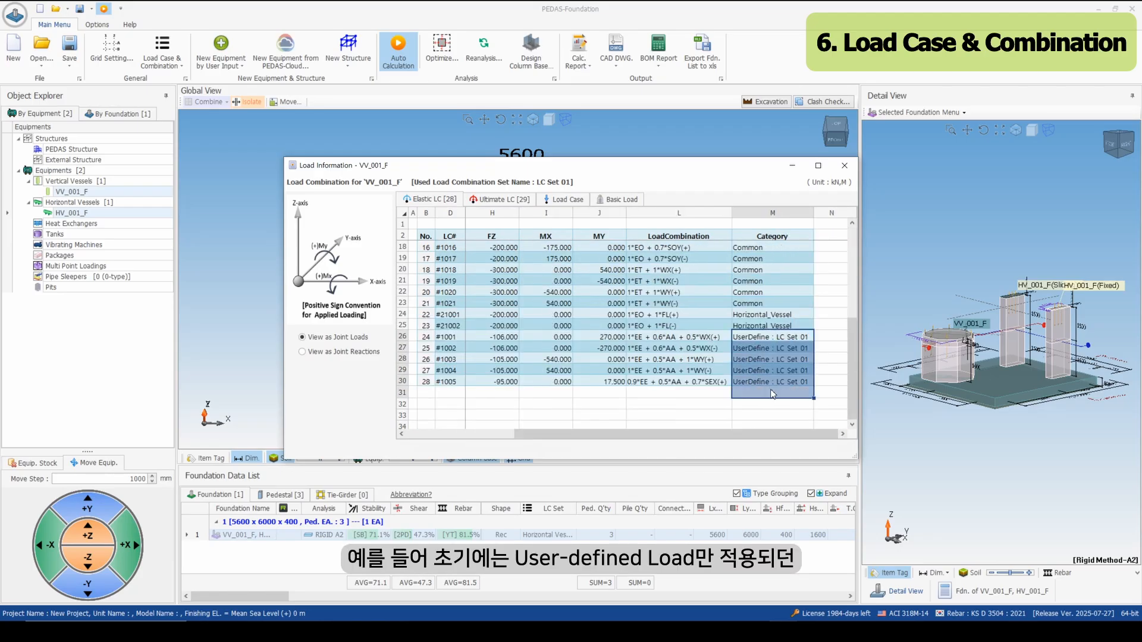
pyautogui.scroll(5, 773, 283)
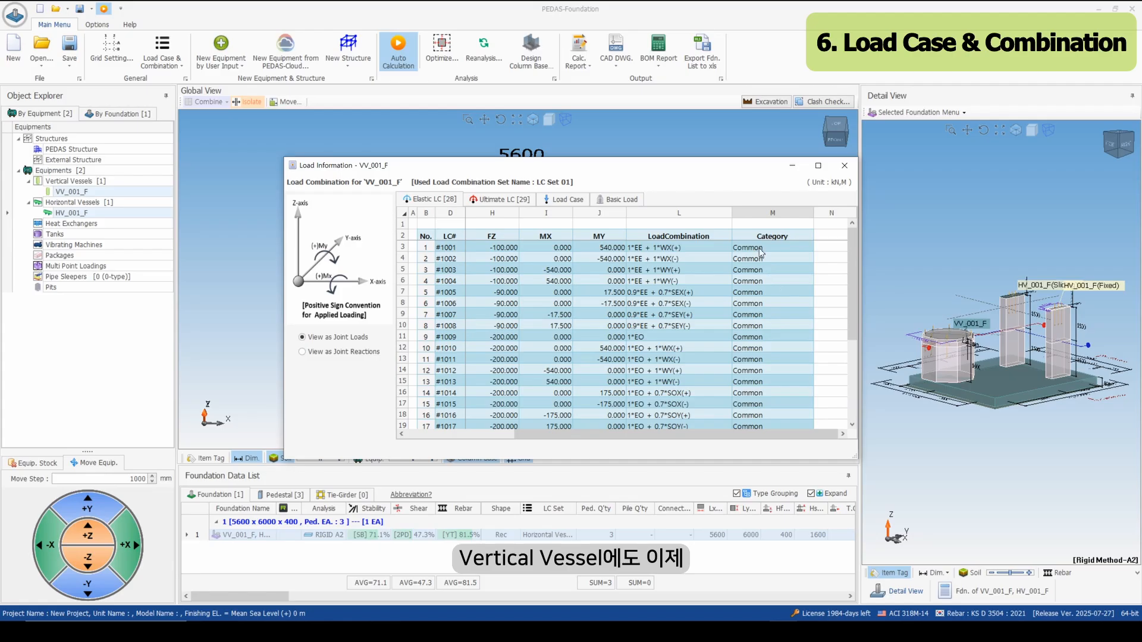
# Examine the user-defined LC Set 01 entries among the elastic load combinations of vertical vessel VV_001_F.
pyautogui.moveTo(760, 253); pyautogui.dragTo(767, 384)
pyautogui.scroll(-5, 769, 357)
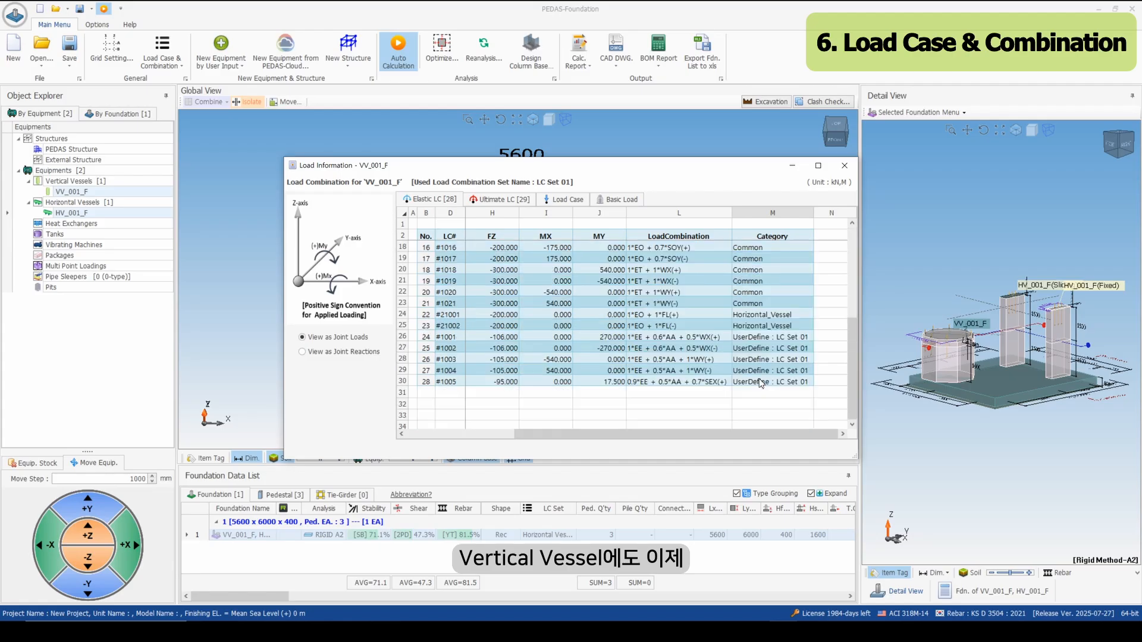
pyautogui.keyDown('shift'); pyautogui.click(772, 326); pyautogui.keyUp('shift')
pyautogui.moveTo(744, 336); pyautogui.dragTo(621, 368)
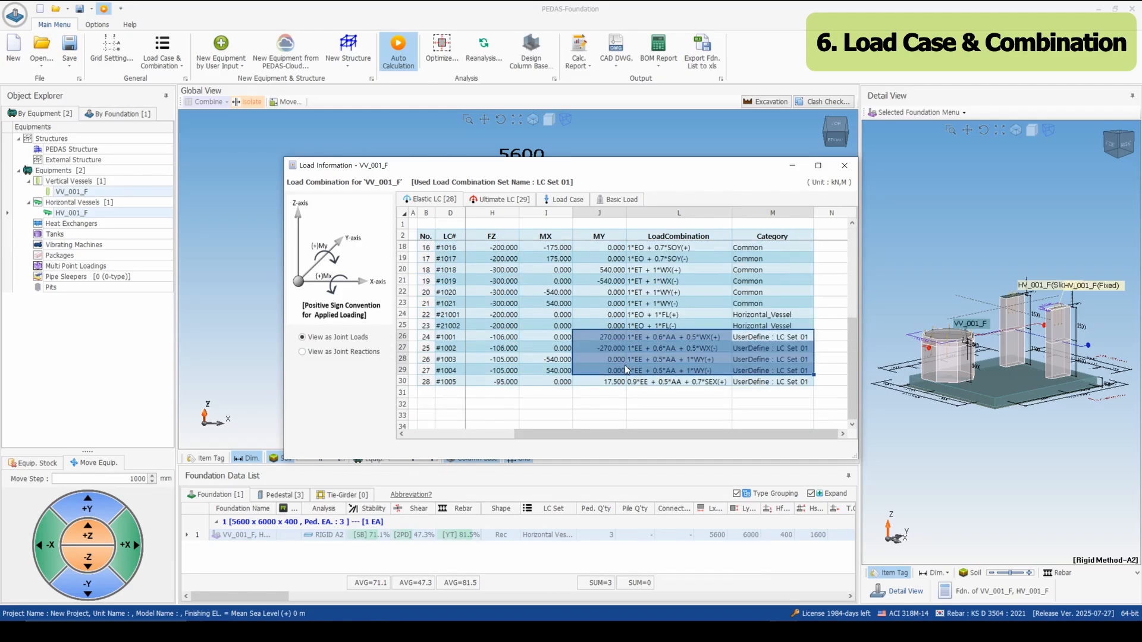
pyautogui.click(621, 368)
pyautogui.click(844, 166)
# Examine the user-defined LC Set 01 entries among the elastic load combinations for the sliding side of HV_001_F.
pyautogui.rightClick(556, 237)
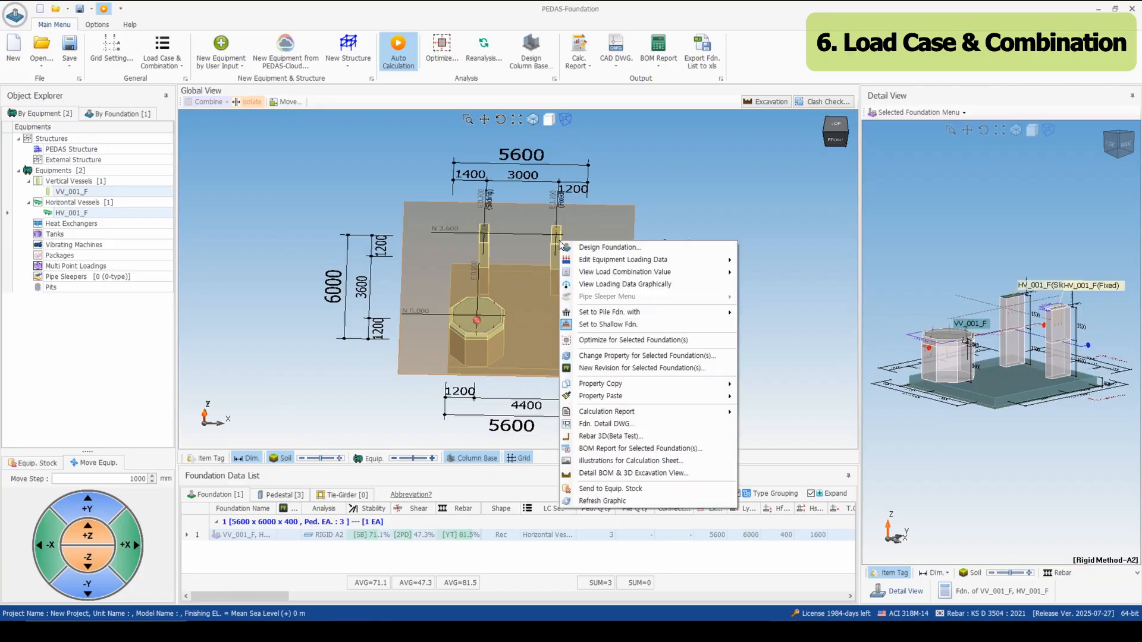
pyautogui.moveTo(620, 275)
pyautogui.click(776, 295)
pyautogui.moveTo(771, 435); pyautogui.dragTo(822, 430)
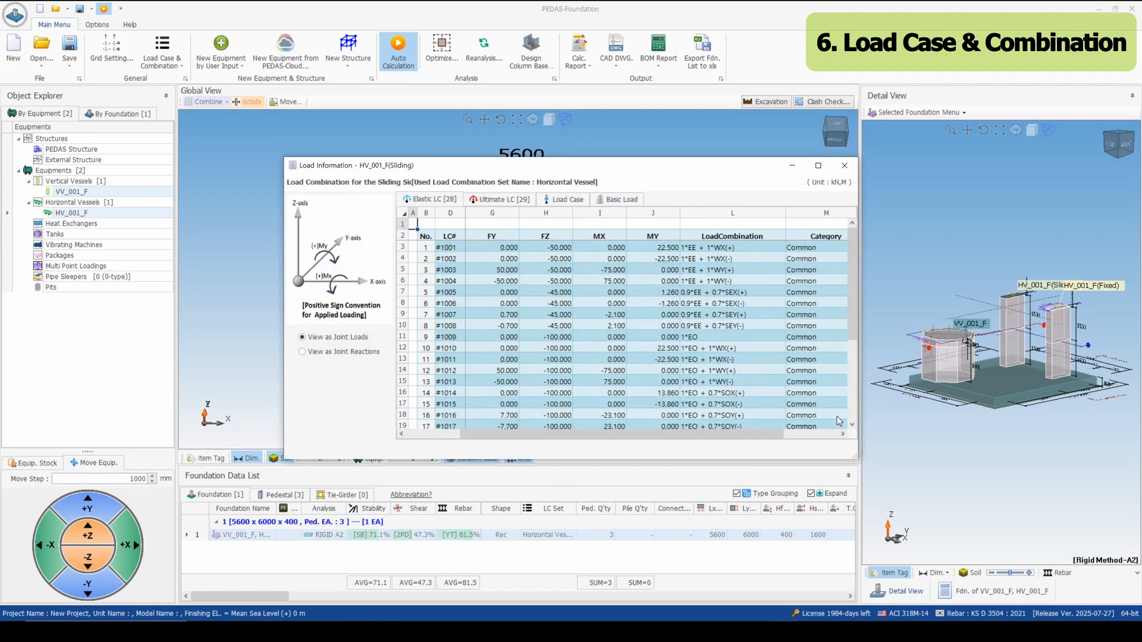
pyautogui.scroll(-5, 794, 357)
pyautogui.scroll(1, 792, 355)
pyautogui.moveTo(657, 282); pyautogui.dragTo(818, 353)
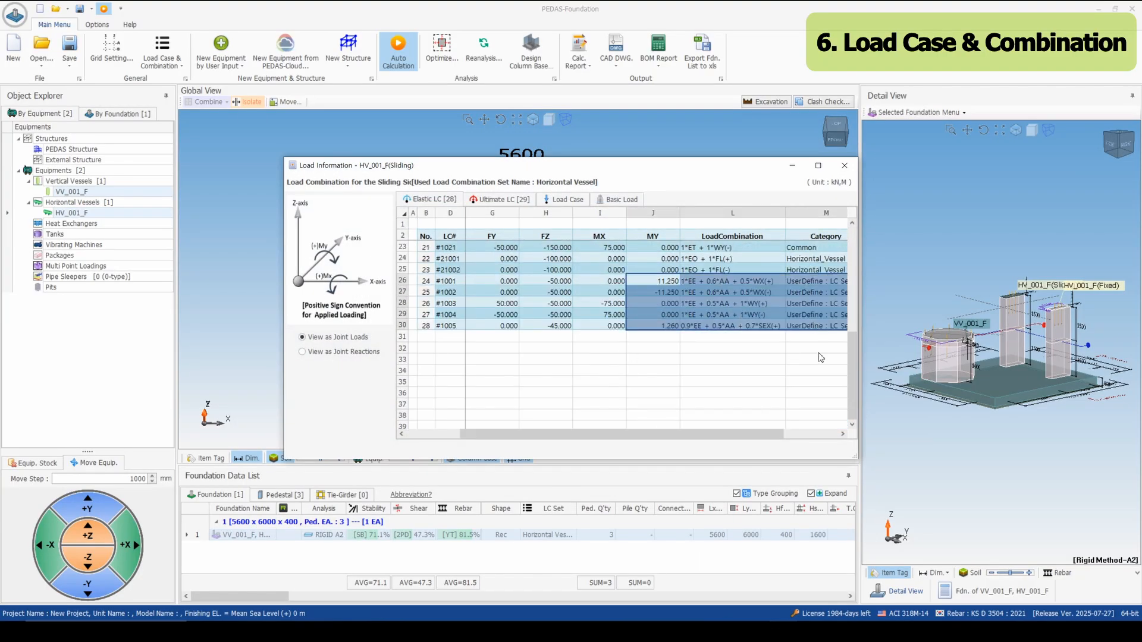
pyautogui.moveTo(775, 439); pyautogui.dragTo(829, 434)
pyautogui.click(759, 285)
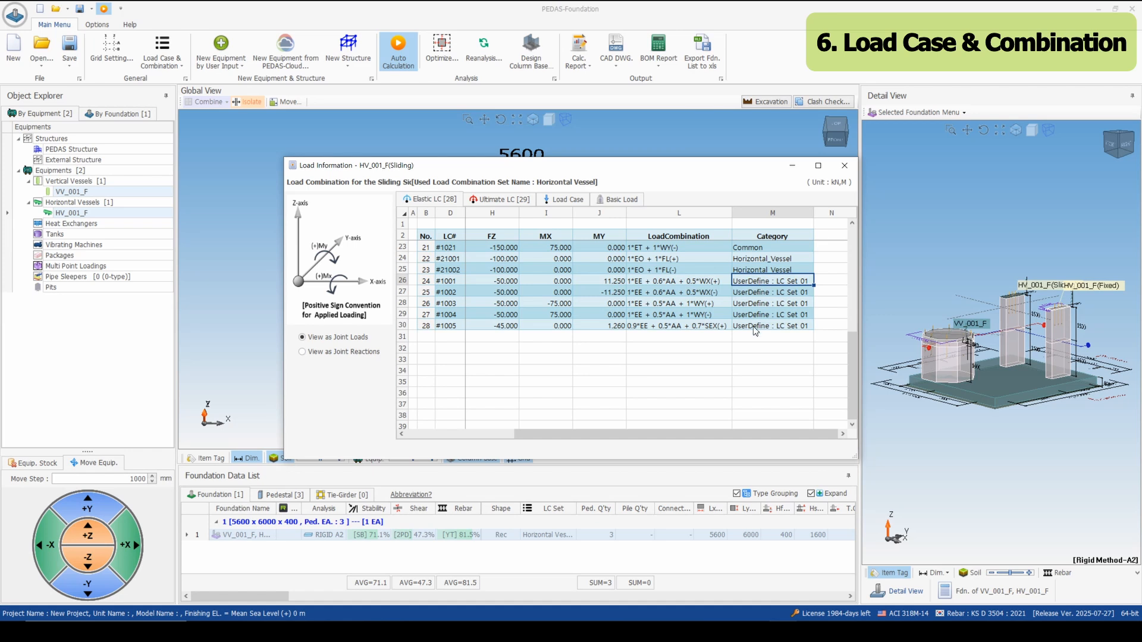
pyautogui.moveTo(754, 331); pyautogui.dragTo(734, 333)
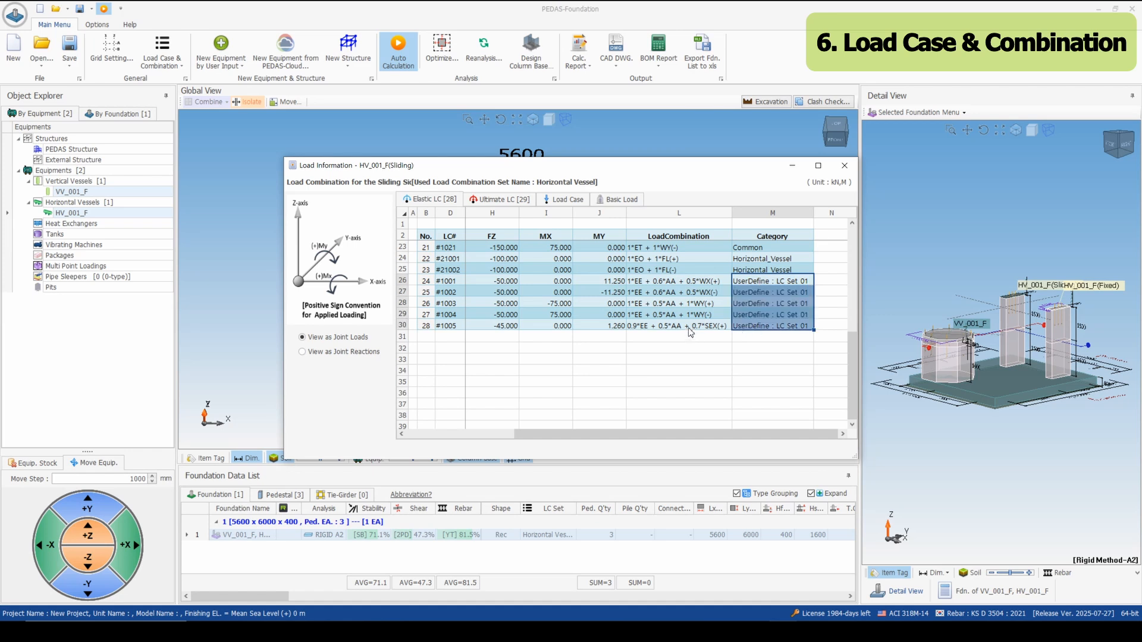
pyautogui.click(844, 167)
pyautogui.scroll(-3, 561, 306)
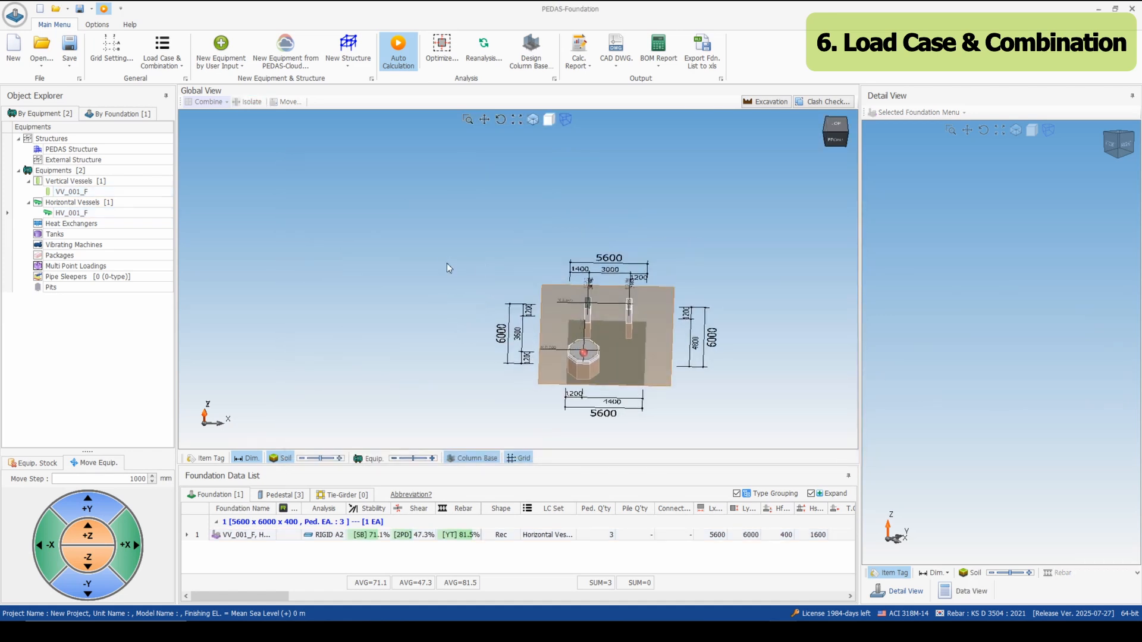
pyautogui.rightClick(561, 306)
pyautogui.moveTo(561, 306)
pyautogui.click(678, 316)
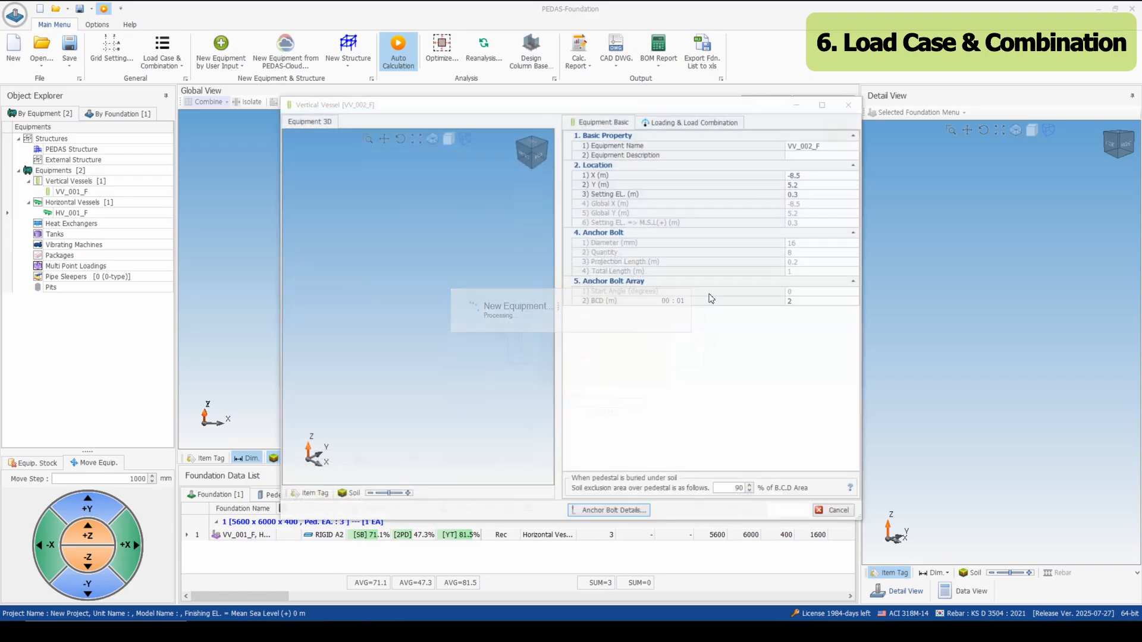
pyautogui.click(844, 510)
# Start a new STAAD structure import in the empty area near the existing foundation and load the example ANL file for EQ Structure A.
pyautogui.rightClick(498, 294)
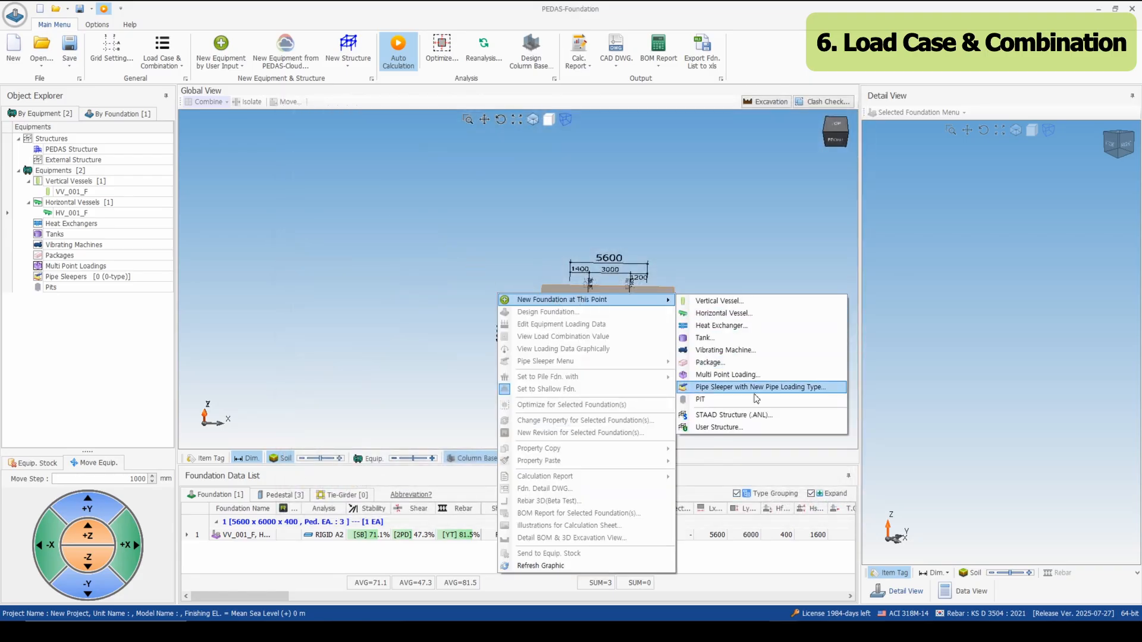
pyautogui.click(751, 416)
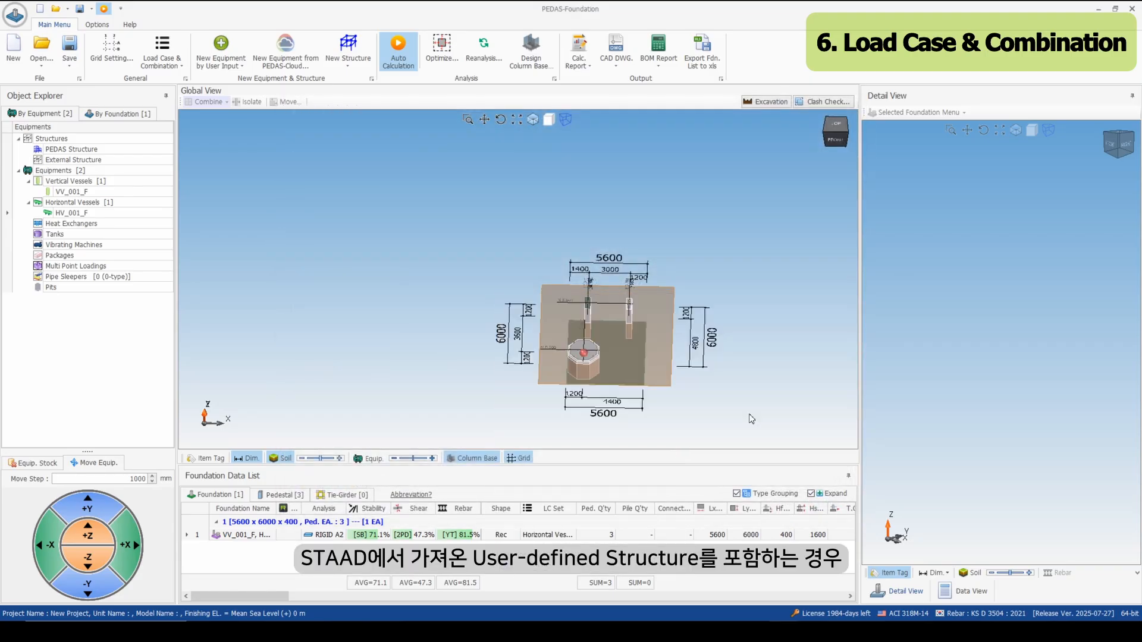
pyautogui.doubleClick(266, 116)
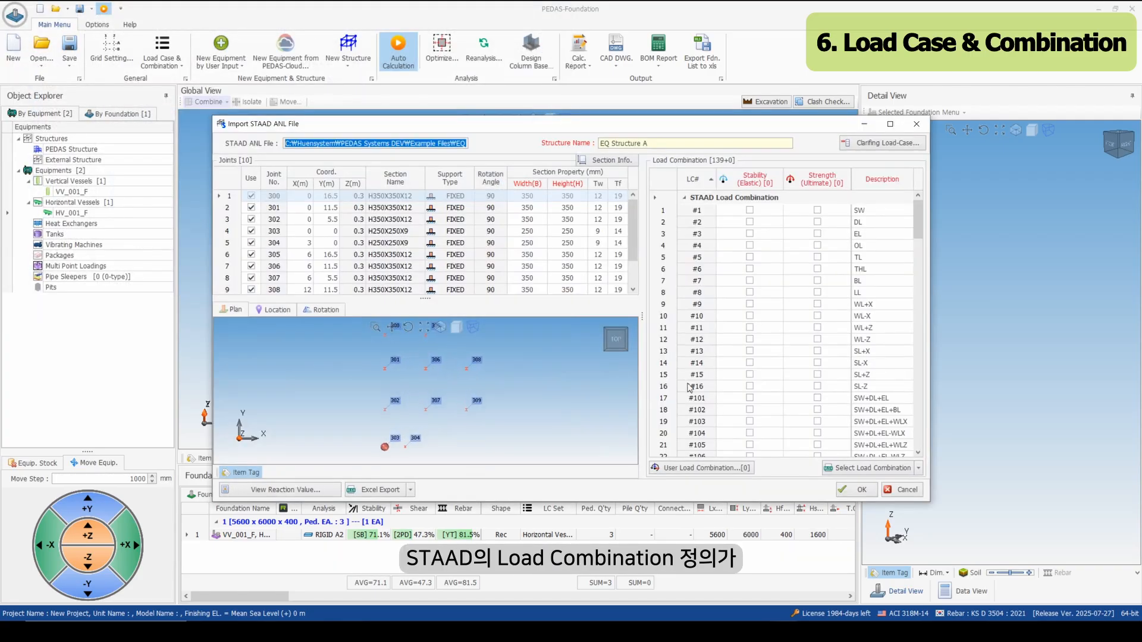
# Assign STAAD load combinations #101 to #110 to Stability (Elastic) and #111 to #120 to Strength (Ultimate).
pyautogui.click(696, 398)
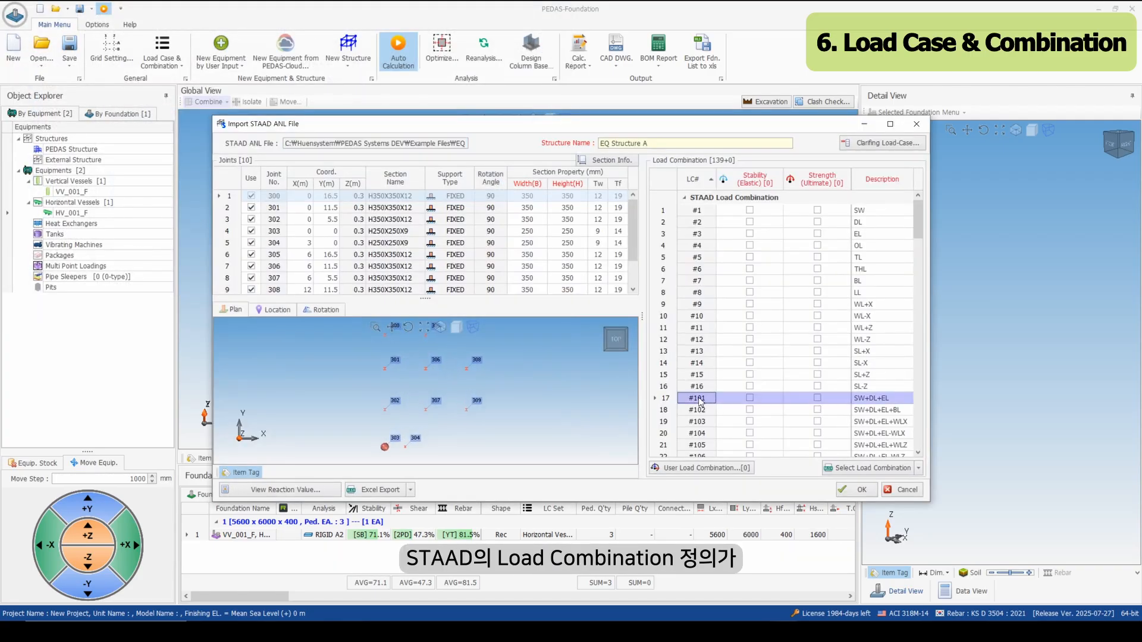
pyautogui.scroll(-6, 696, 403)
pyautogui.keyDown('shift'); pyautogui.click(707, 268); pyautogui.keyUp('shift')
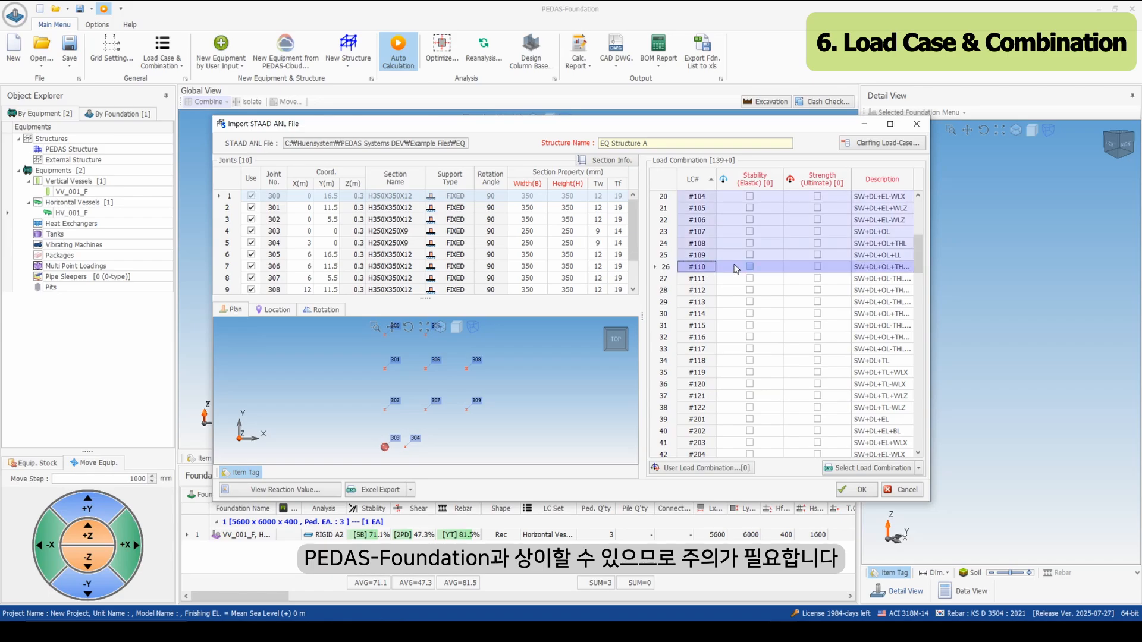
pyautogui.click(749, 266)
pyautogui.click(700, 279)
pyautogui.keyDown('shift'); pyautogui.click(699, 385); pyautogui.keyUp('shift')
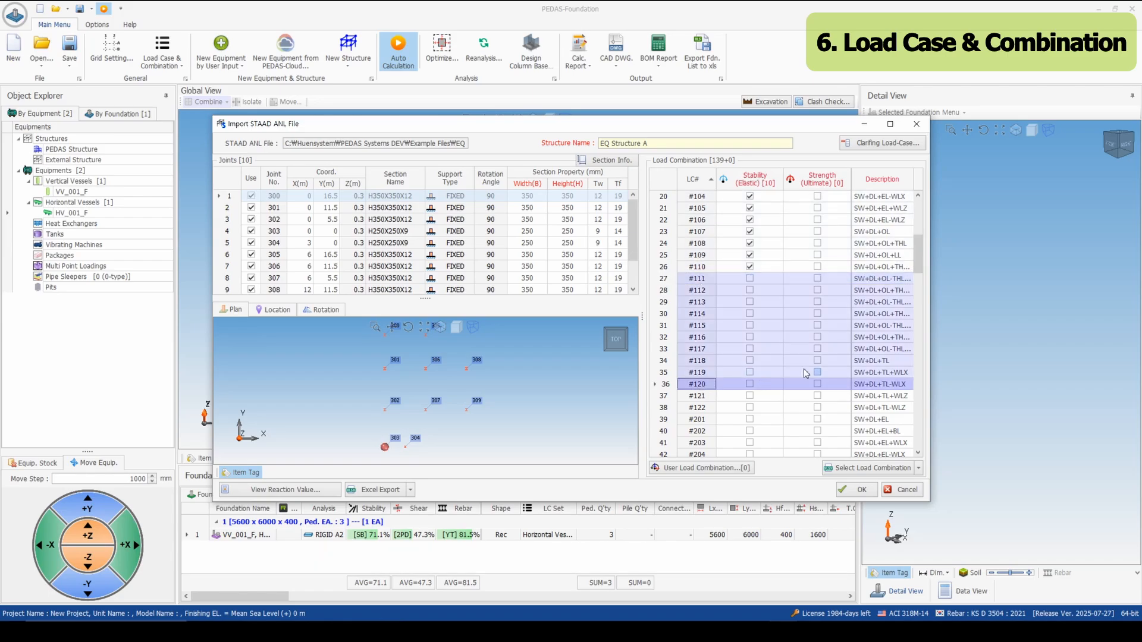
pyautogui.click(817, 360)
# Complete the STAAD import with the default structure load combination factors and optimize the foundation size of all joints.
pyautogui.click(856, 489)
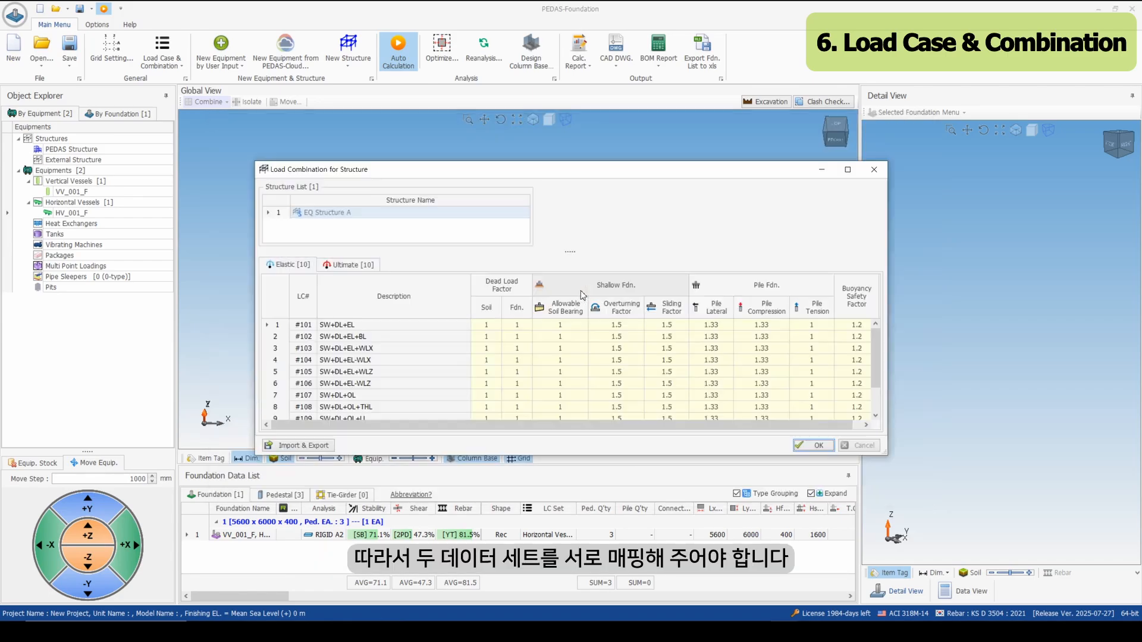
pyautogui.click(800, 446)
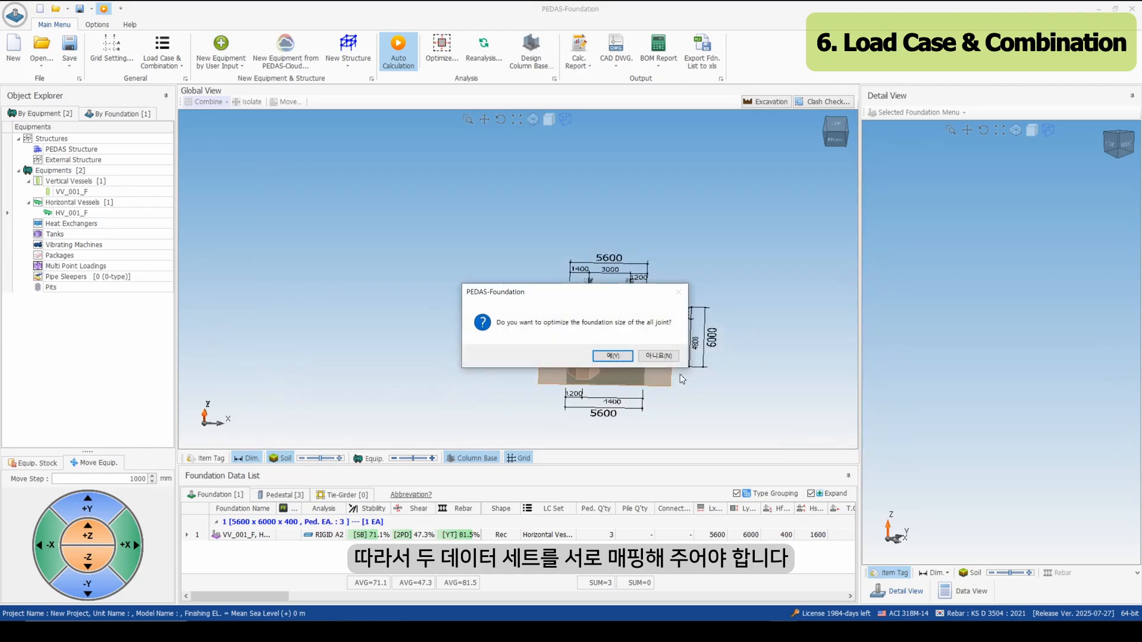
pyautogui.click(622, 359)
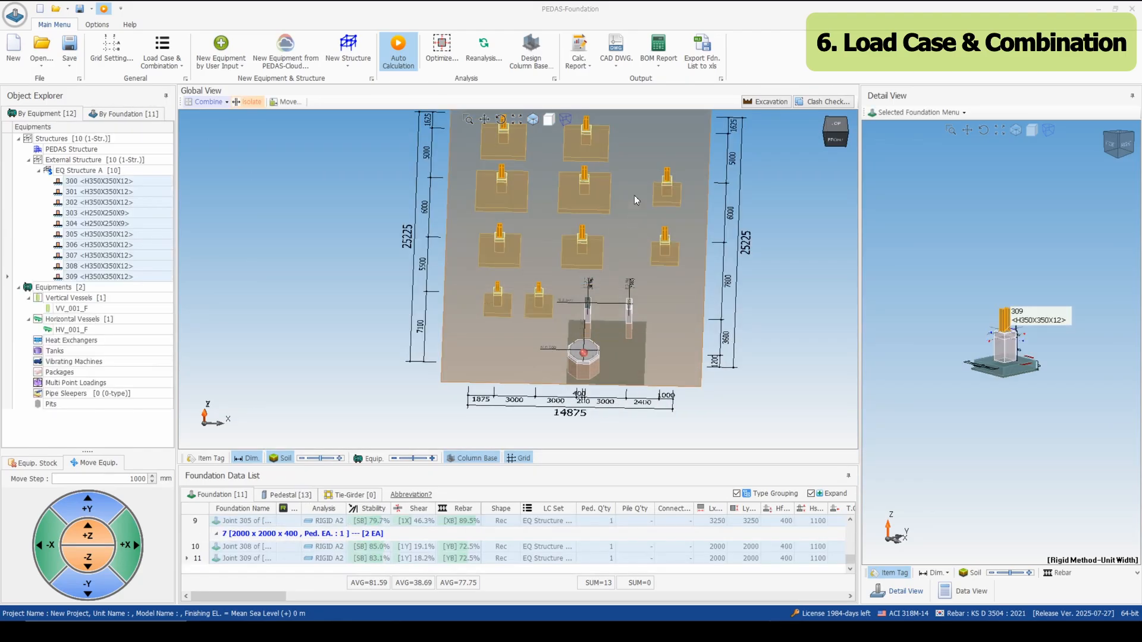
# Add a vertical vessel foundation with default settings beside the upper middle foundation of EQ Structure A.
pyautogui.scroll(2, 584, 176)
pyautogui.moveTo(599, 178); pyautogui.dragTo(617, 252)
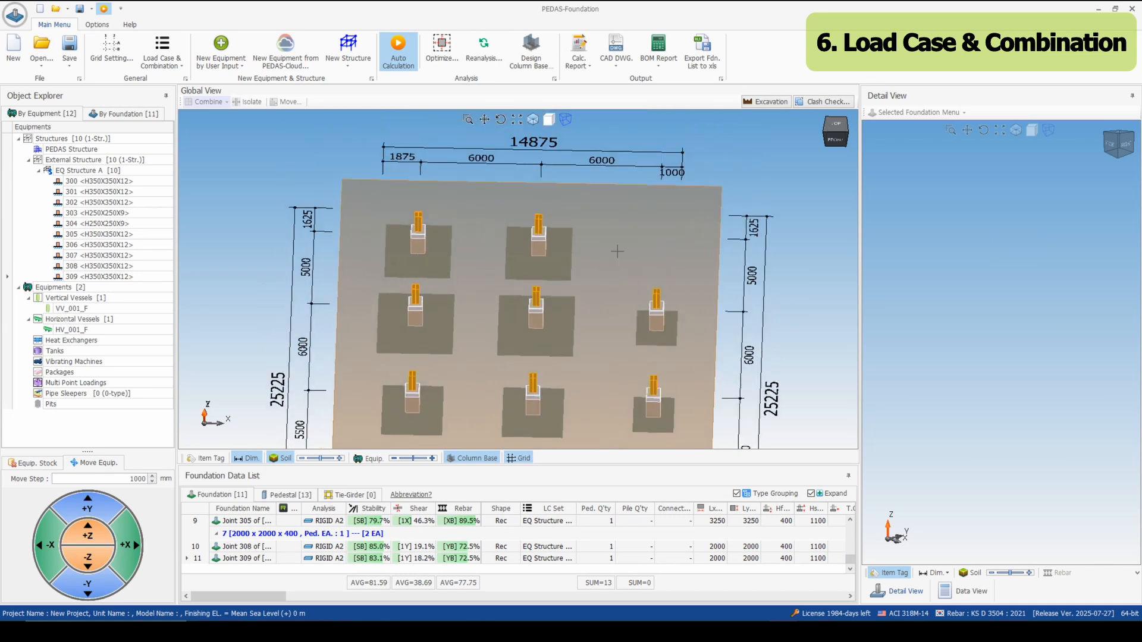
pyautogui.rightClick(594, 200)
pyautogui.moveTo(636, 213)
pyautogui.click(785, 209)
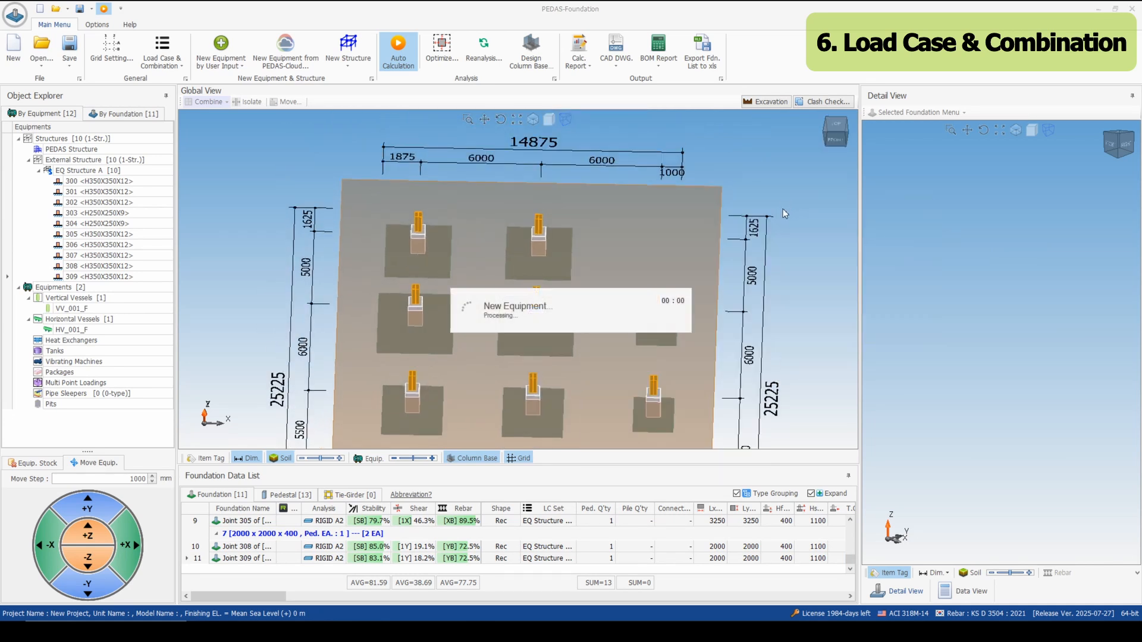
pyautogui.click(789, 510)
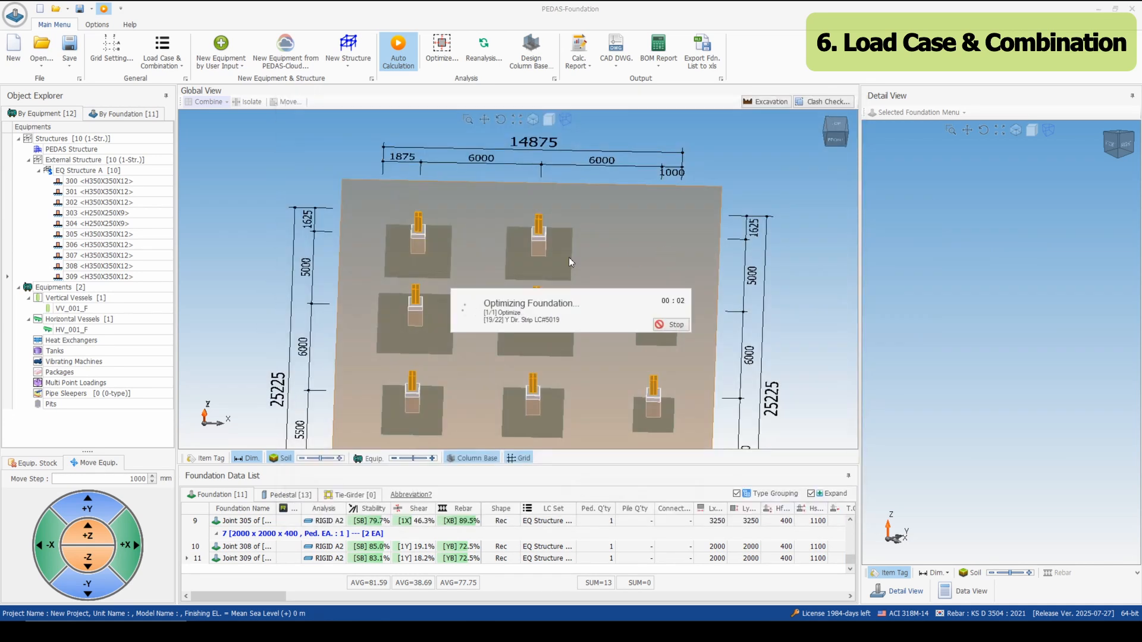
# Combine the VV_002_F and joint 305 foundations with Footing Merge and proceed to the load combination mapping.
pyautogui.click(837, 131)
pyautogui.click(589, 202)
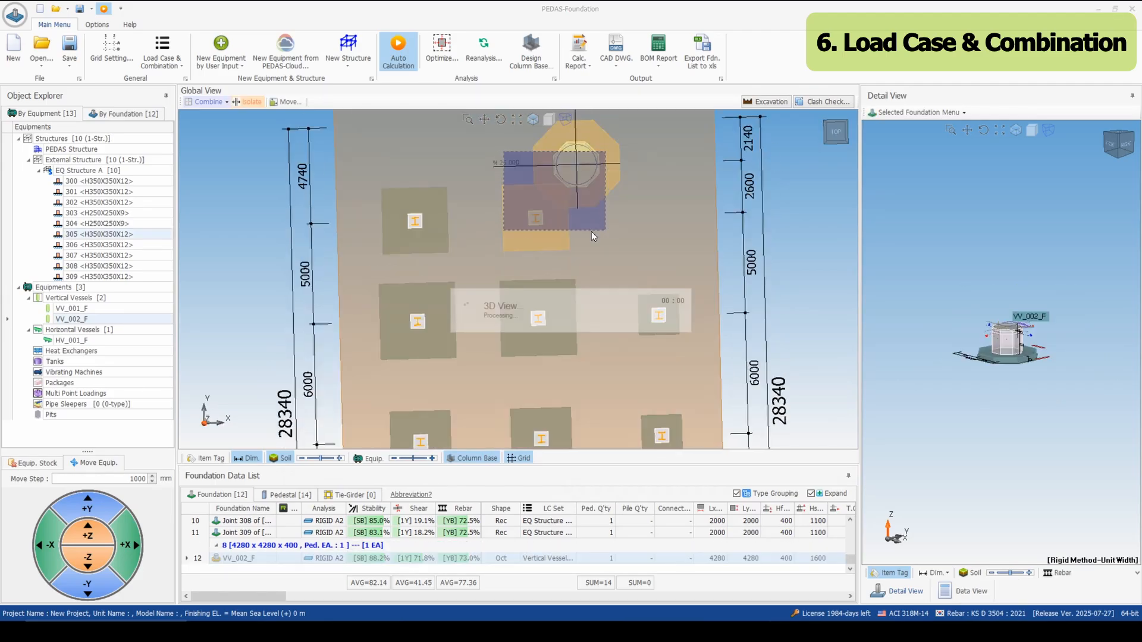
pyautogui.click(196, 102)
pyautogui.click(205, 116)
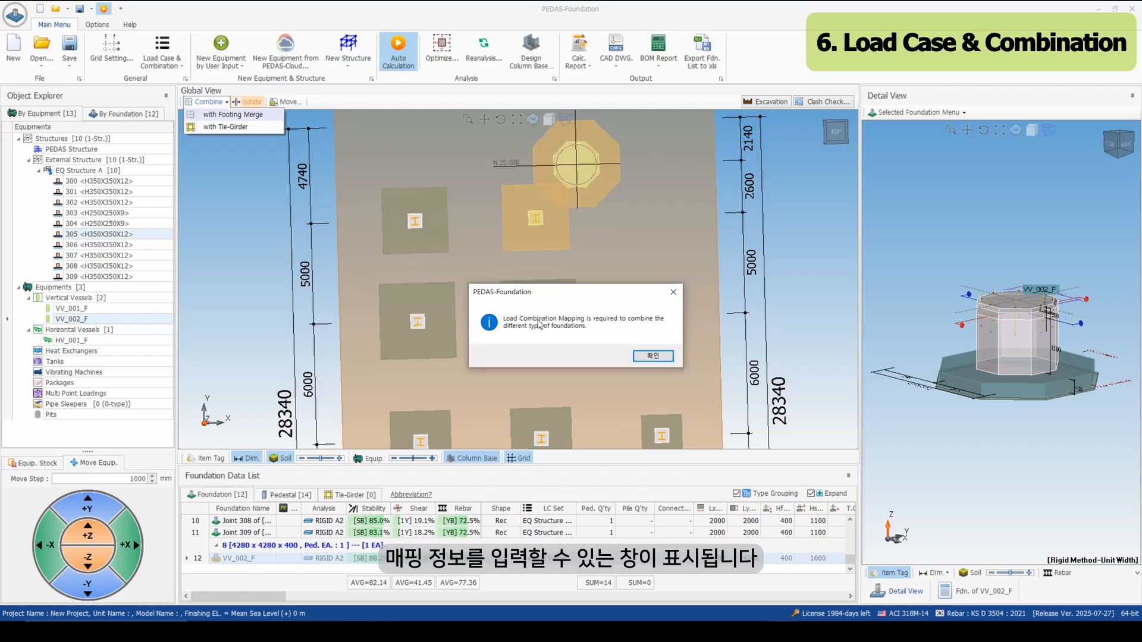
pyautogui.click(651, 357)
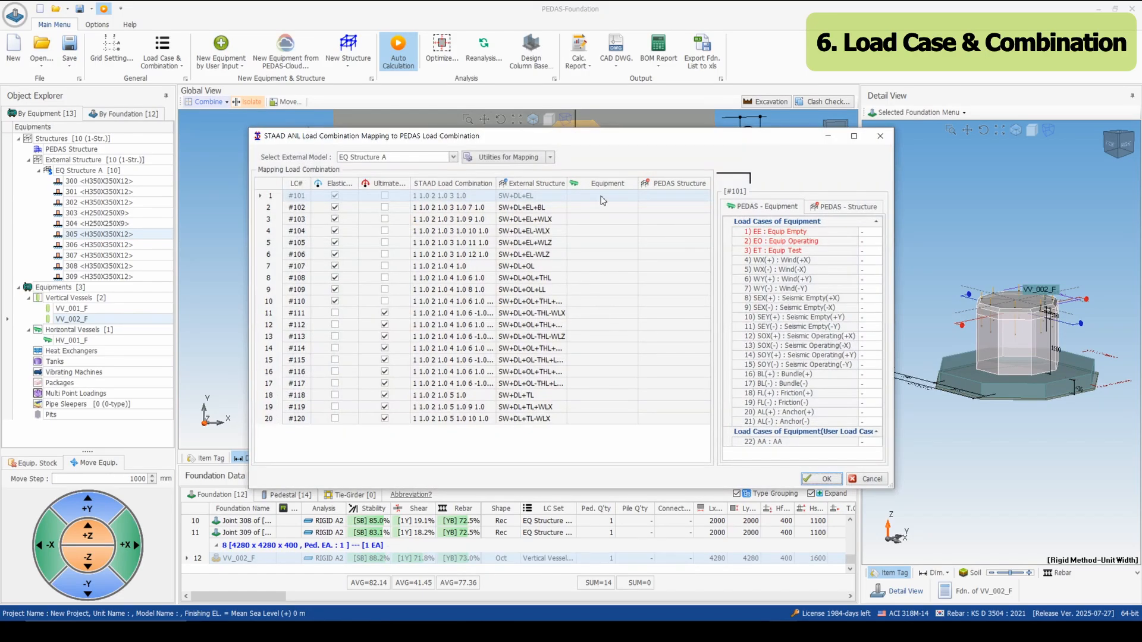
# Map STAAD combination #101 to equipment load factors of 1 for EO (Equip Operating) and 1 for WY(+) (Wind +Y).
pyautogui.click(603, 201)
pyautogui.click(597, 207)
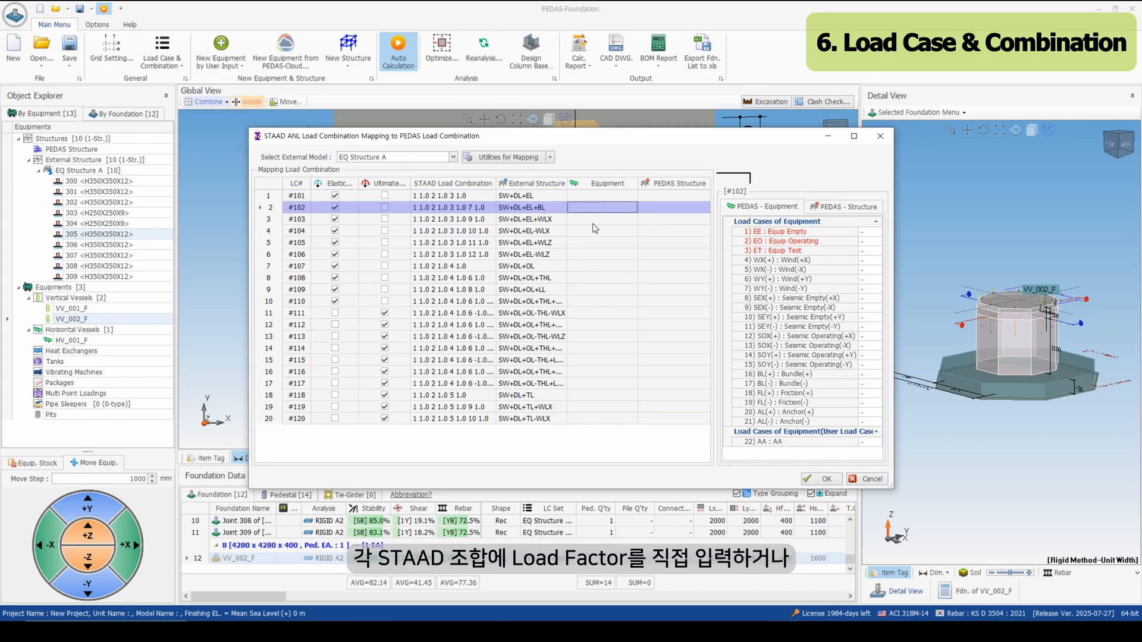
pyautogui.click(602, 220)
pyautogui.click(606, 199)
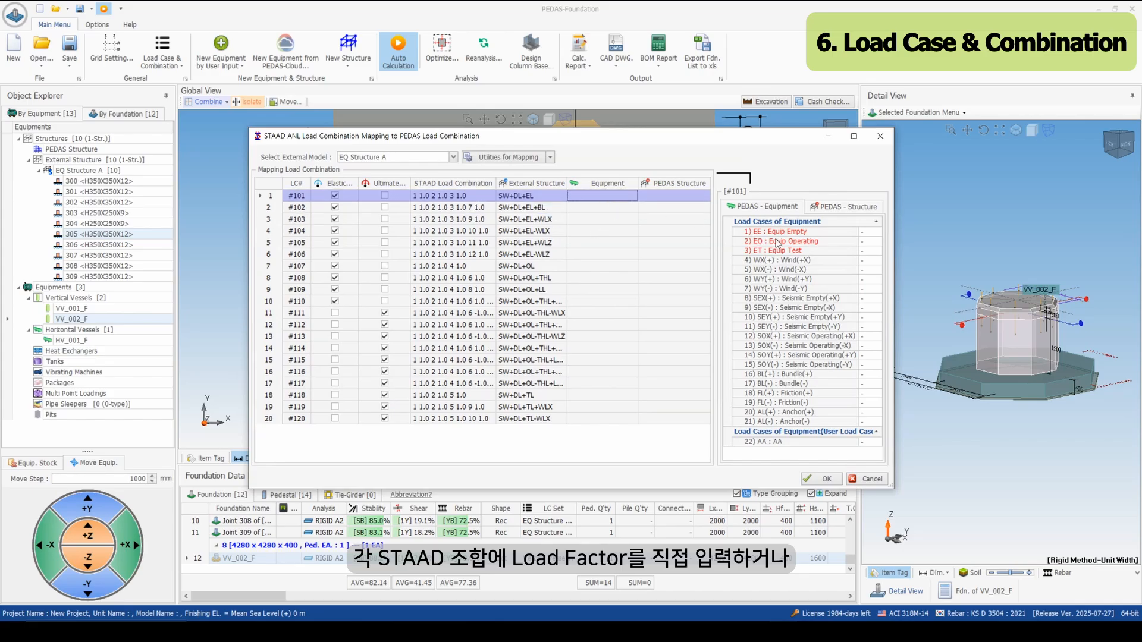
pyautogui.click(862, 241)
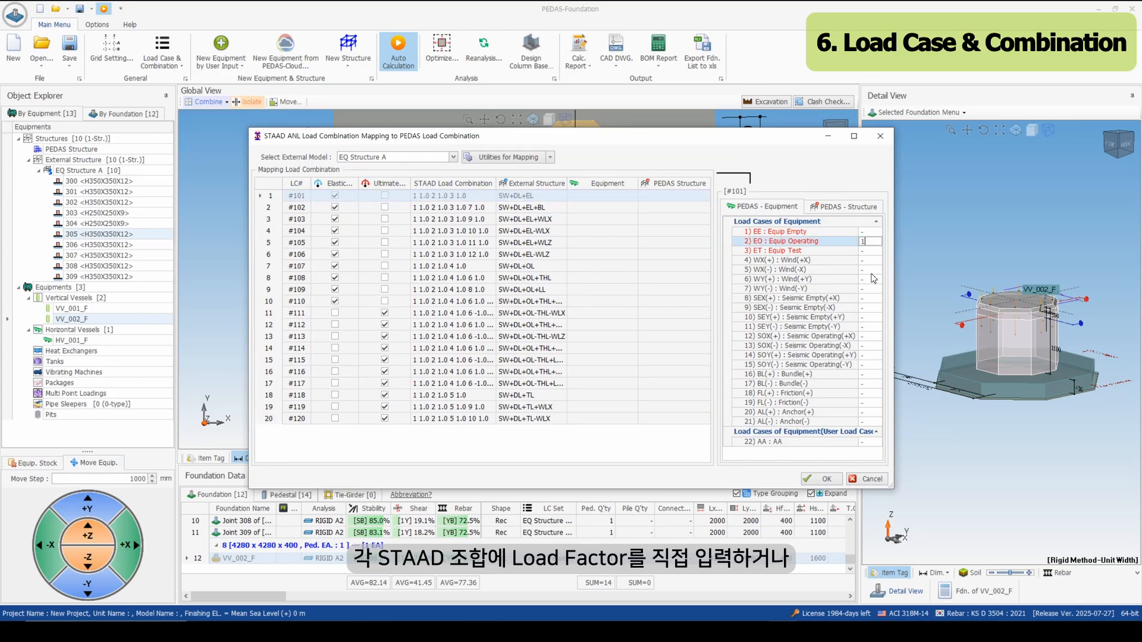
pyautogui.write('1')
pyautogui.click(862, 279)
pyautogui.click(562, 242)
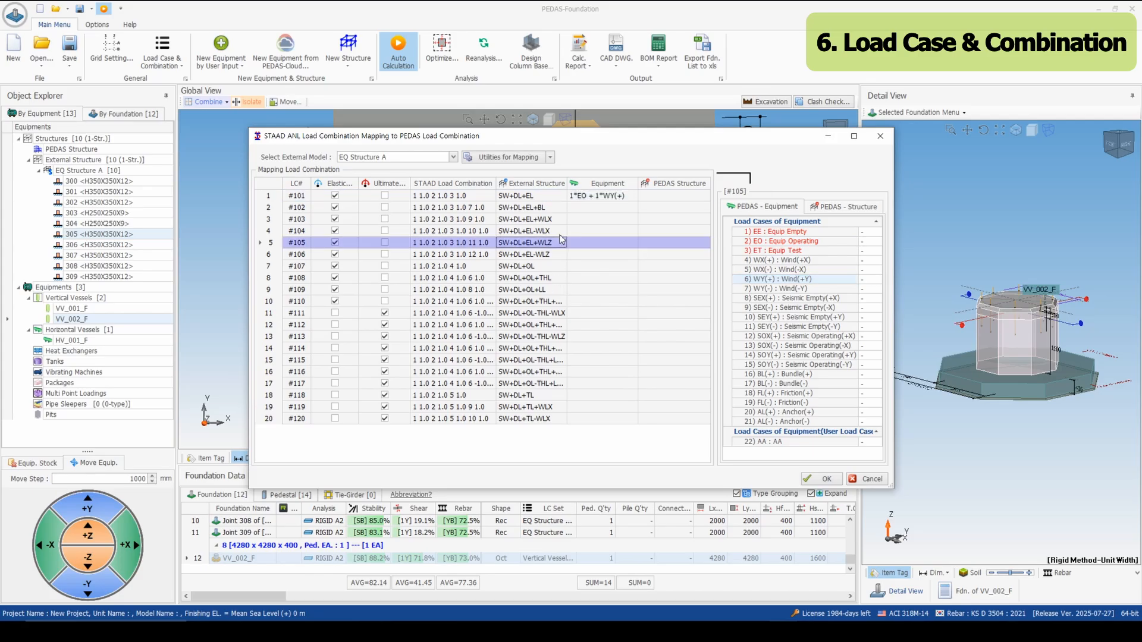
# Using Load Case Mapping, map structure load cases EL to EE (Equip Empty), OL to EO (Equip Operating) and TL to ET (Equip Test).
pyautogui.click(510, 158)
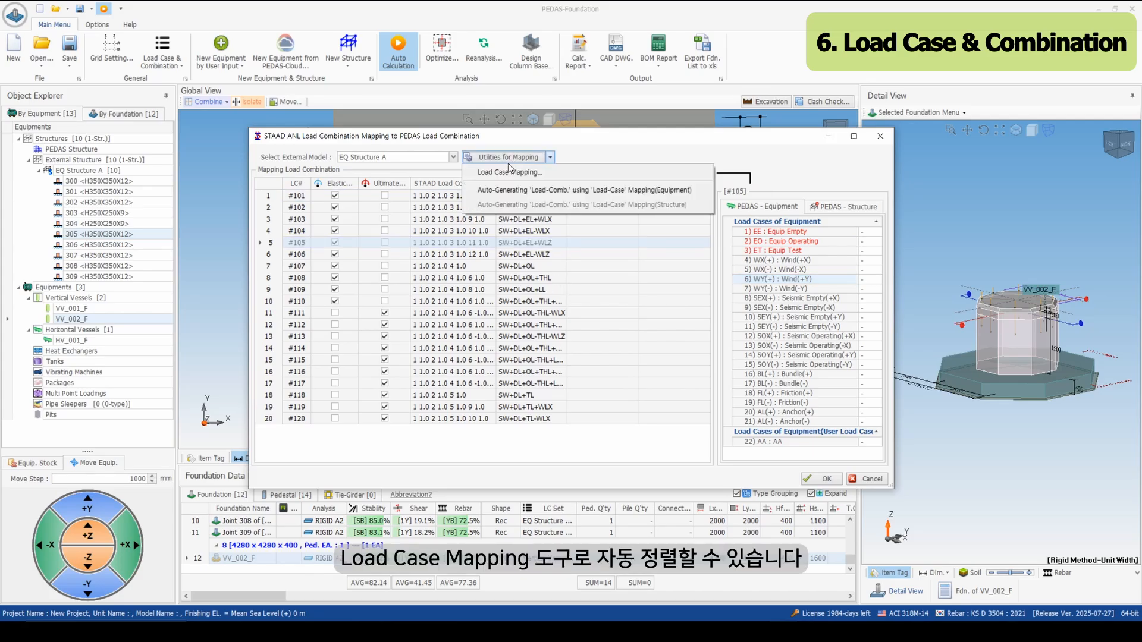
pyautogui.click(506, 173)
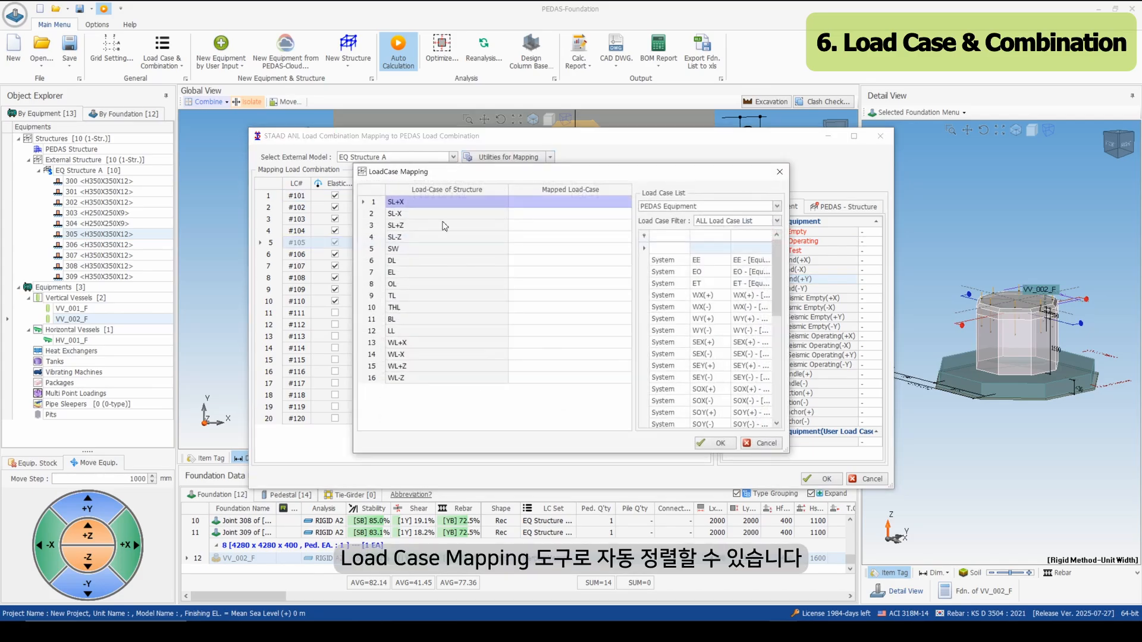
pyautogui.click(460, 279)
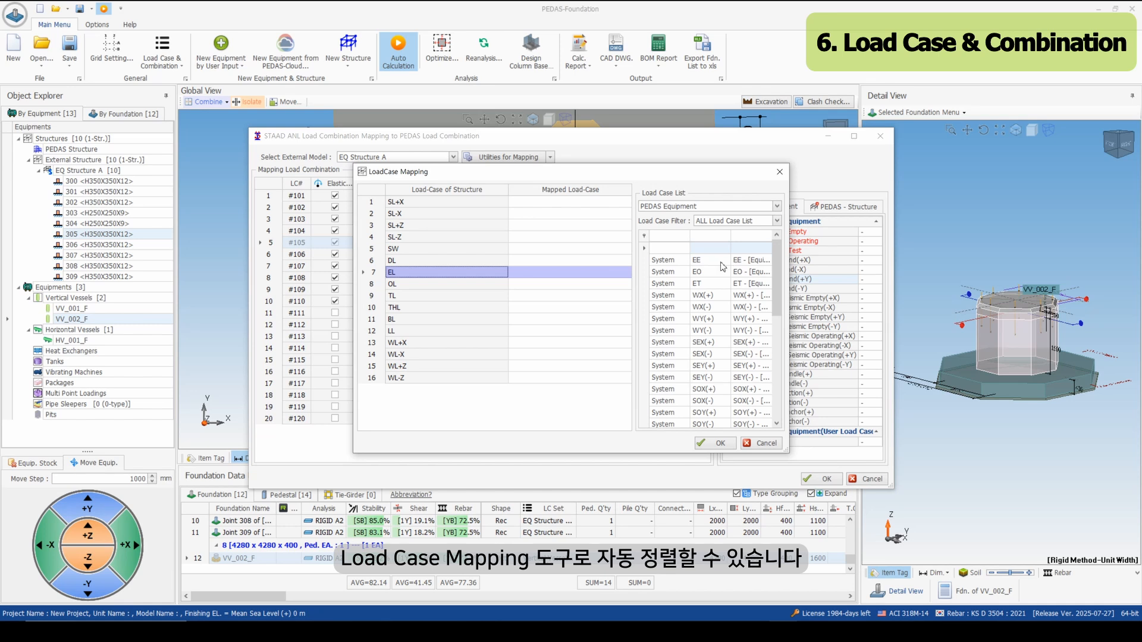
pyautogui.click(628, 272)
pyautogui.click(626, 272)
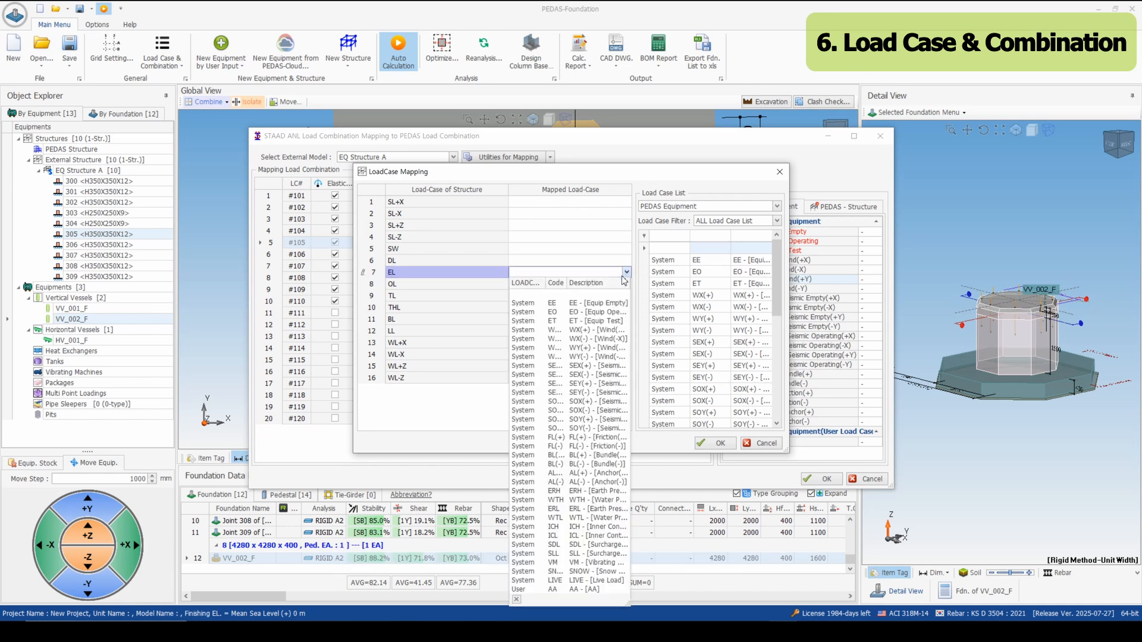
pyautogui.click(587, 295)
pyautogui.click(621, 285)
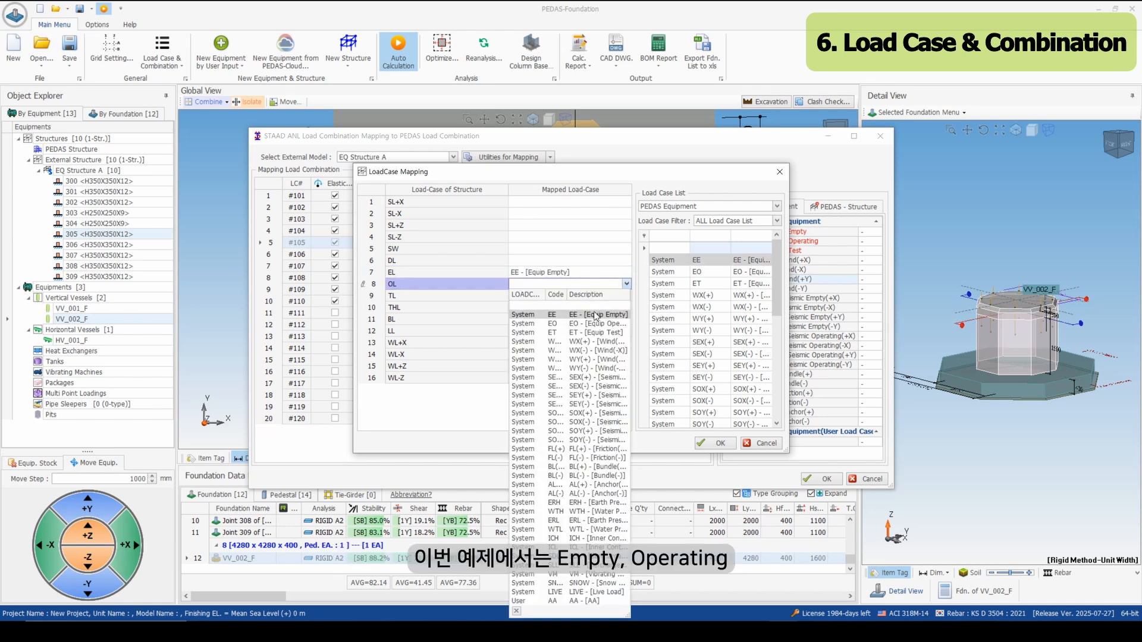
pyautogui.click(592, 323)
pyautogui.click(626, 295)
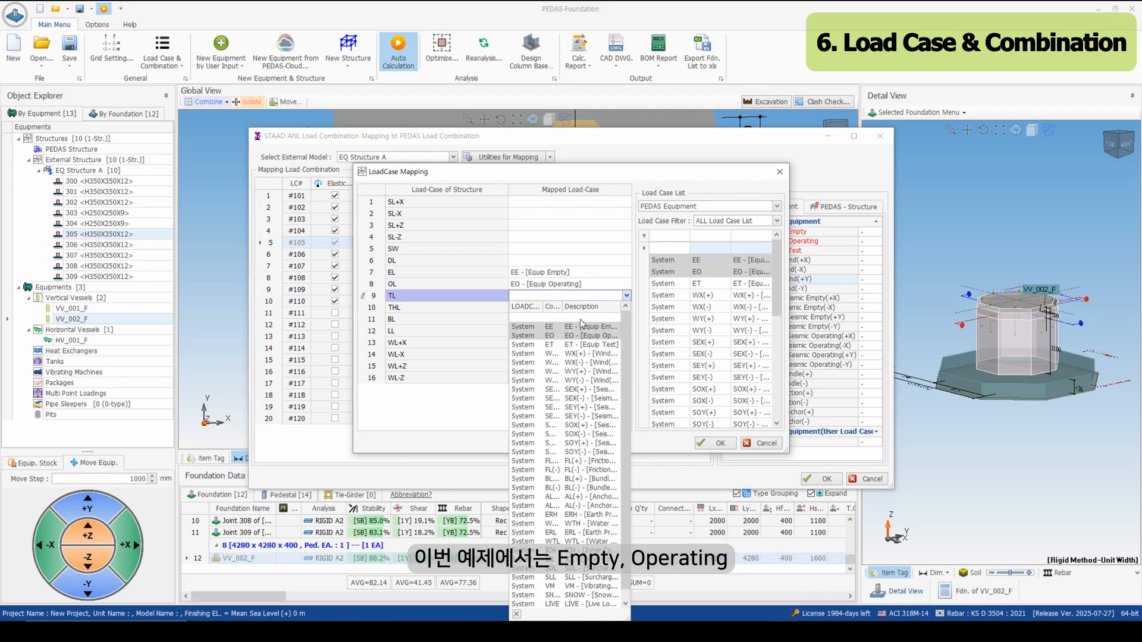
pyautogui.click(562, 345)
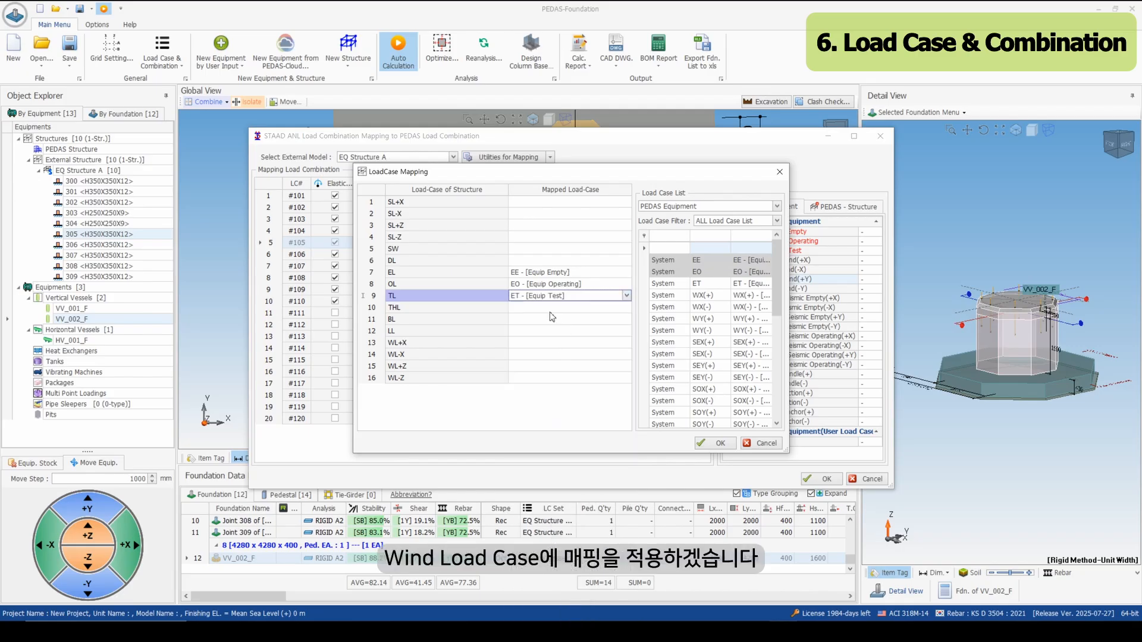
# Map structure wind cases WL+X to WX(+), WL-X to WX(-), WL+Z to WY(+) and WL-Z to WY(-), and apply the load case mapping.
pyautogui.click(601, 345)
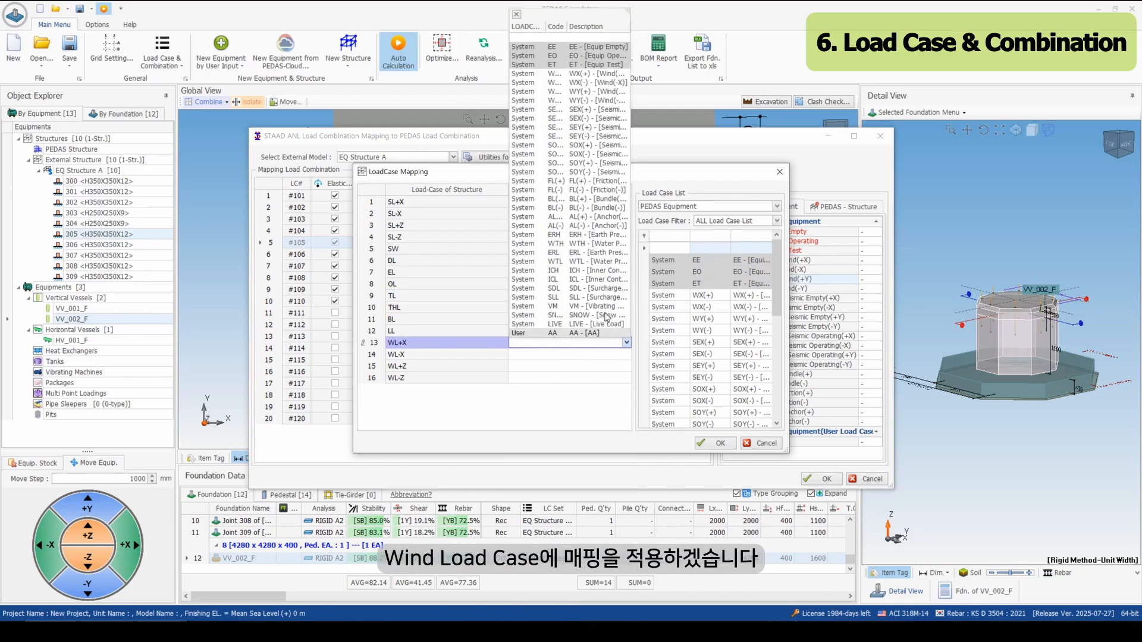
pyautogui.click(572, 74)
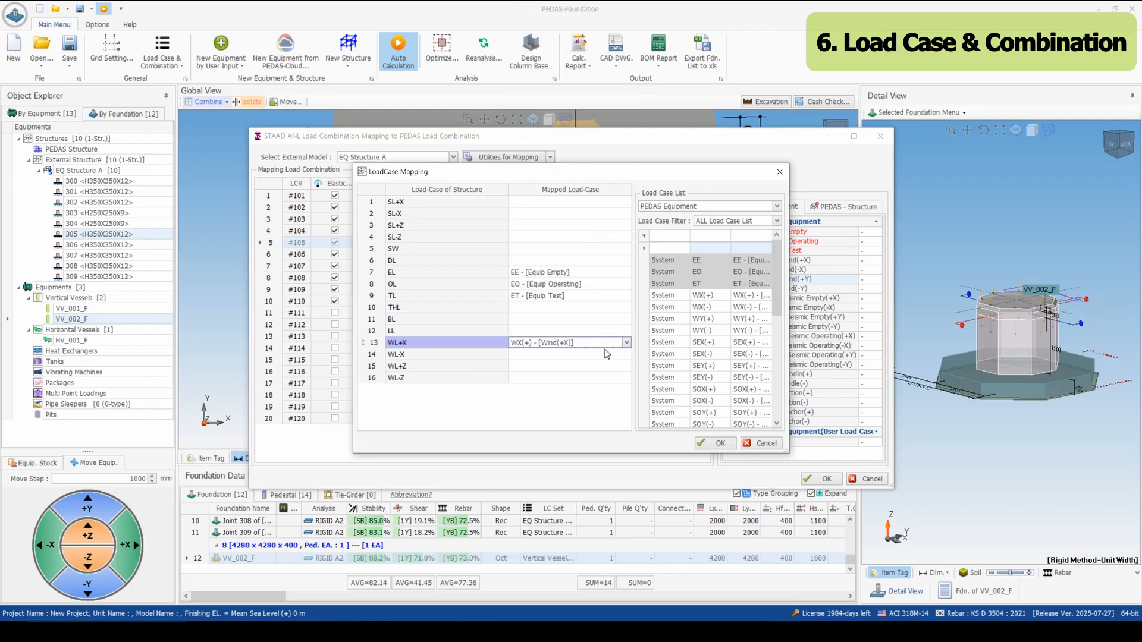
pyautogui.click(607, 355)
pyautogui.click(583, 95)
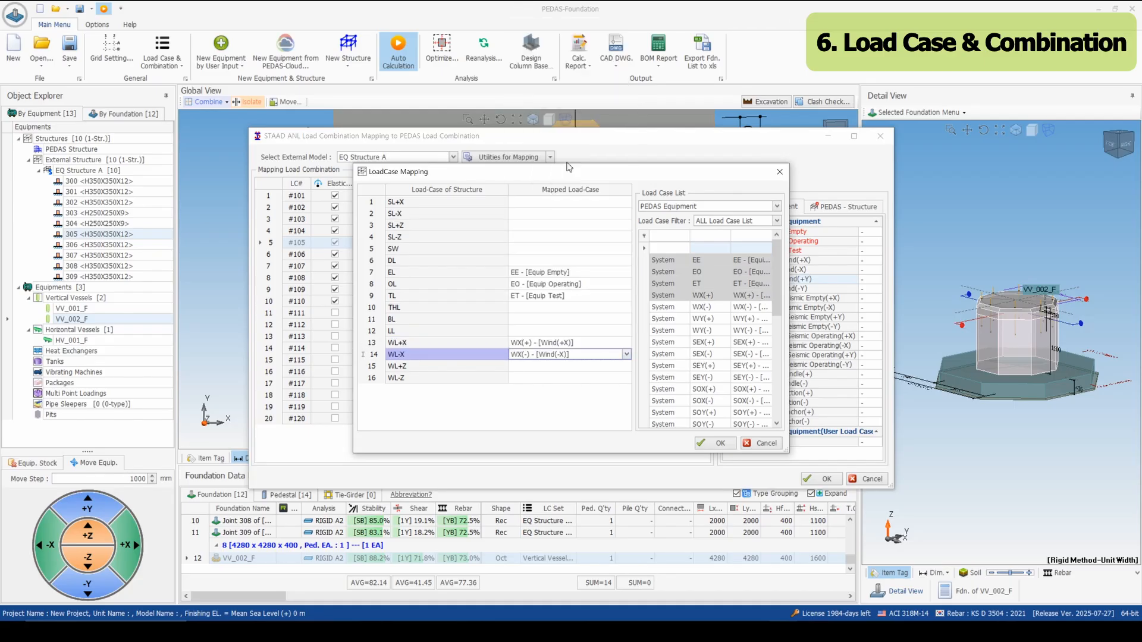
pyautogui.click(558, 367)
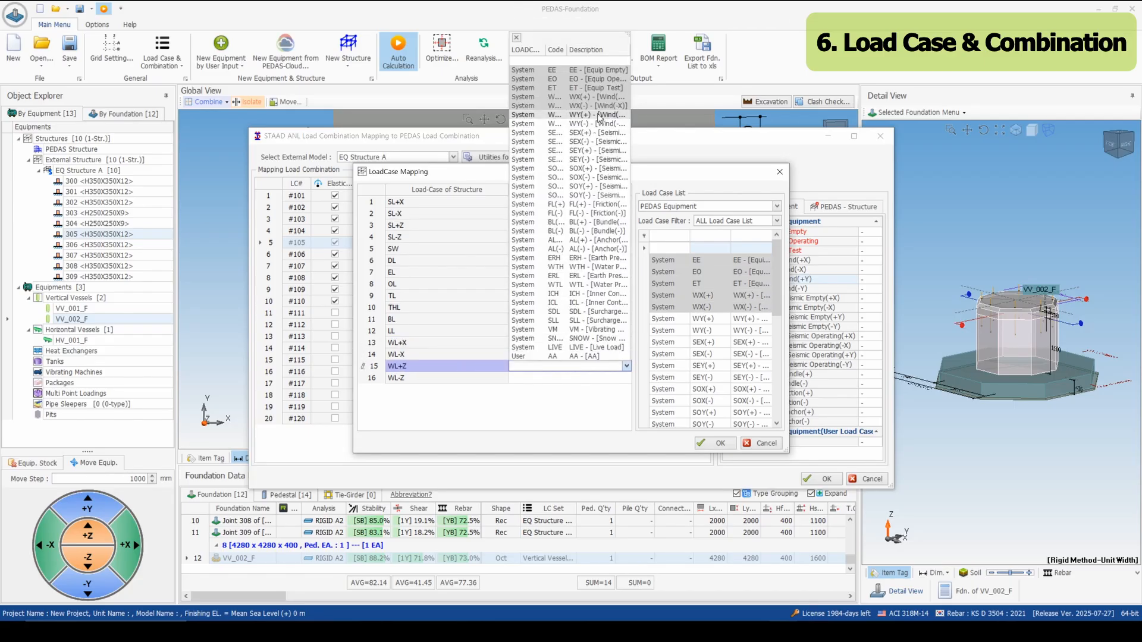
pyautogui.click(580, 121)
pyautogui.click(597, 377)
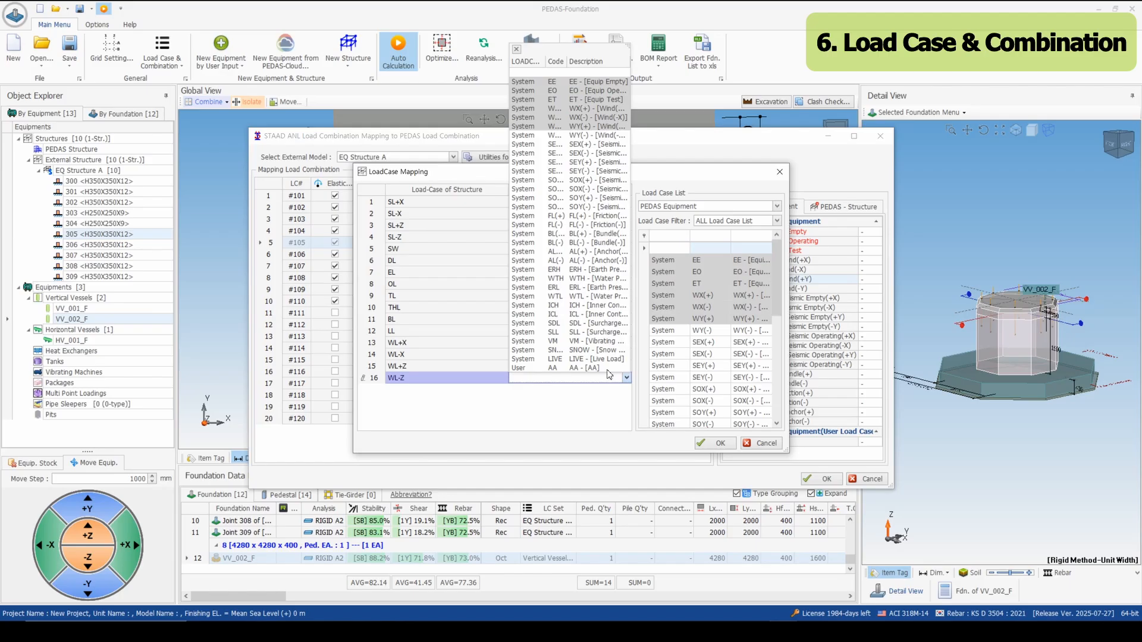
pyautogui.click(585, 140)
pyautogui.click(474, 261)
pyautogui.click(714, 444)
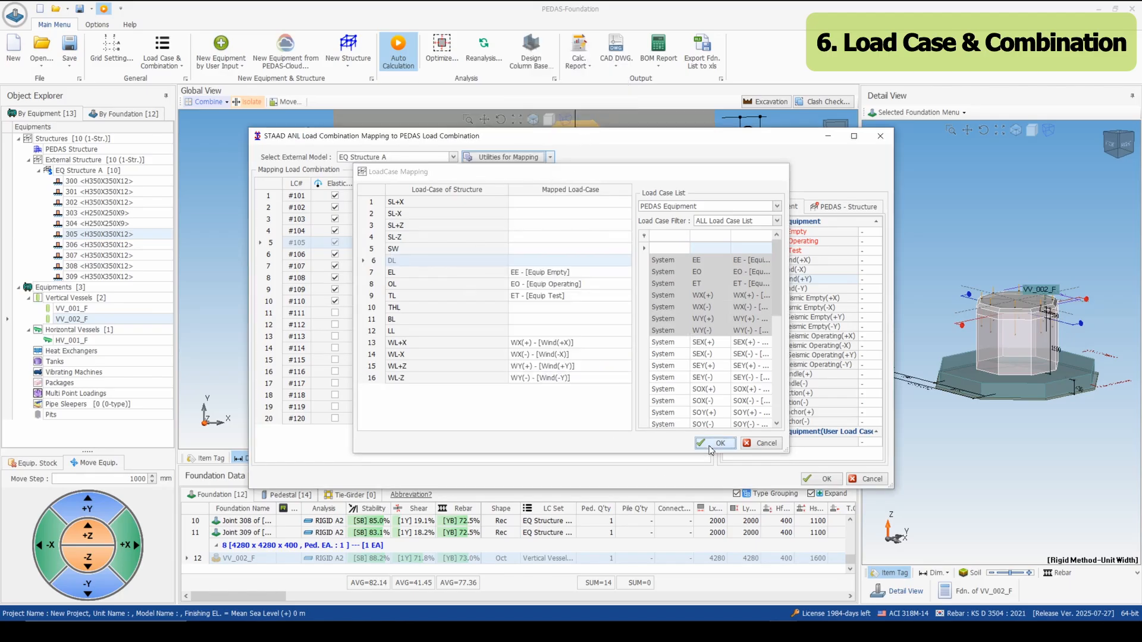
# Auto-generate the equipment load combinations from the load case mapping, overwriting the existing ones, and accept the combination mapping.
pyautogui.click(520, 157)
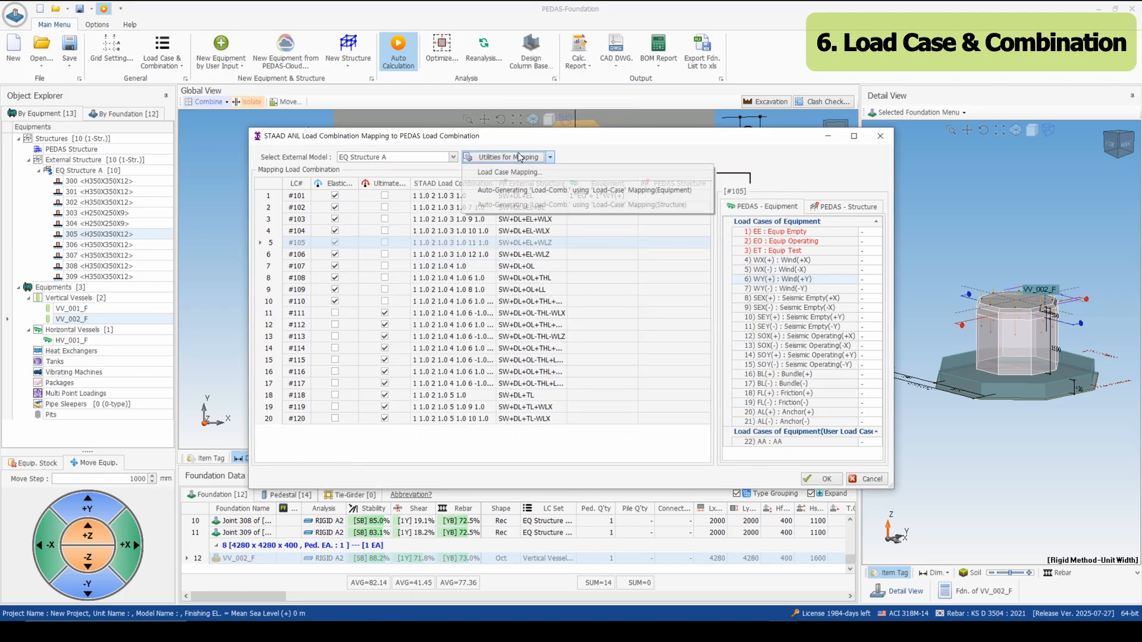
pyautogui.click(509, 197)
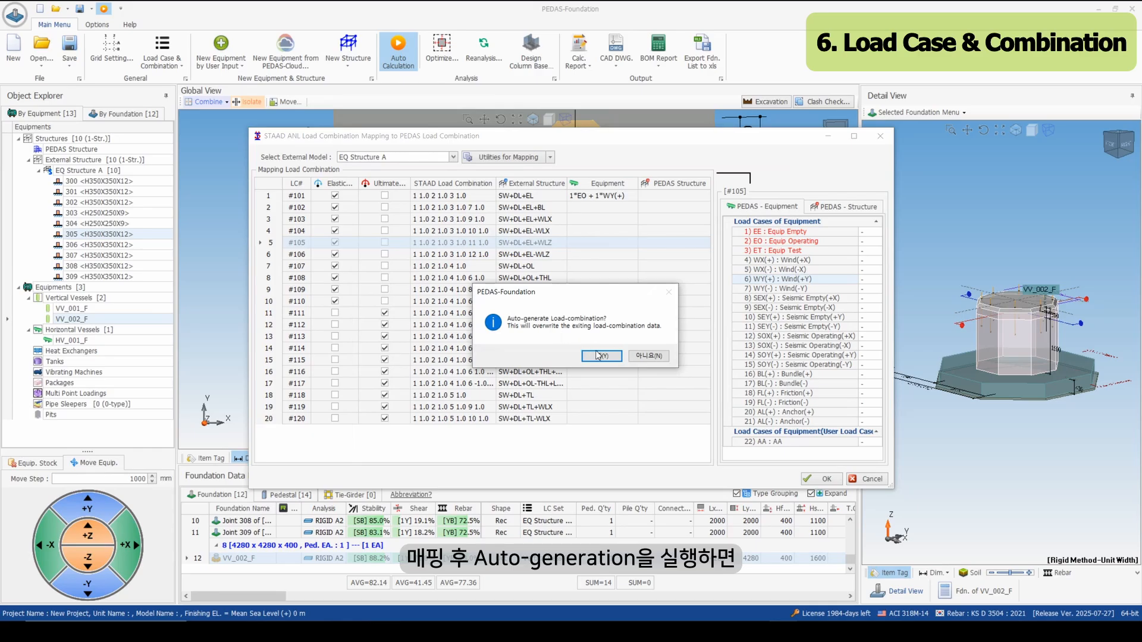
pyautogui.click(597, 355)
pyautogui.click(606, 356)
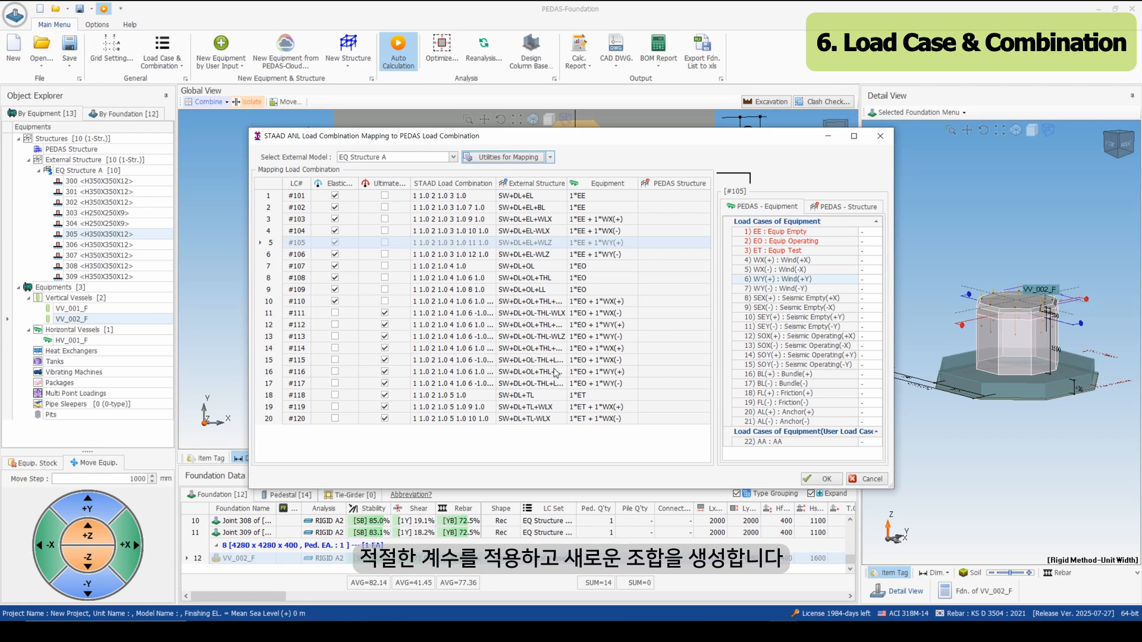
pyautogui.click(829, 480)
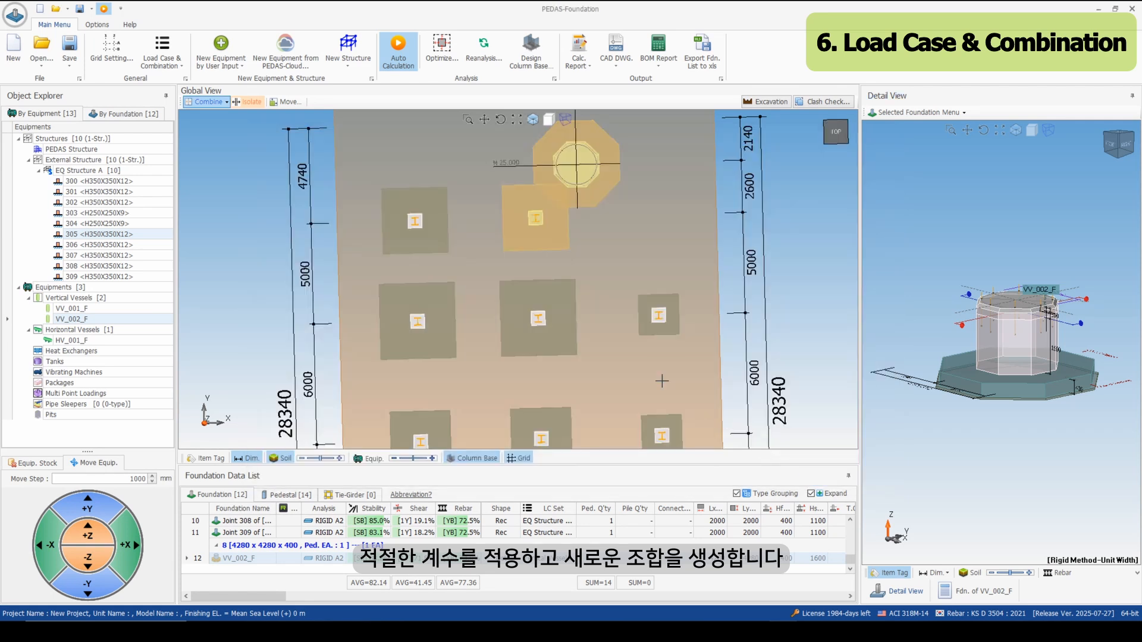
# Combine the VV_002_F and joint 305 foundations with Footing Merge, adjusted to the pedestal position center.
pyautogui.click(226, 102)
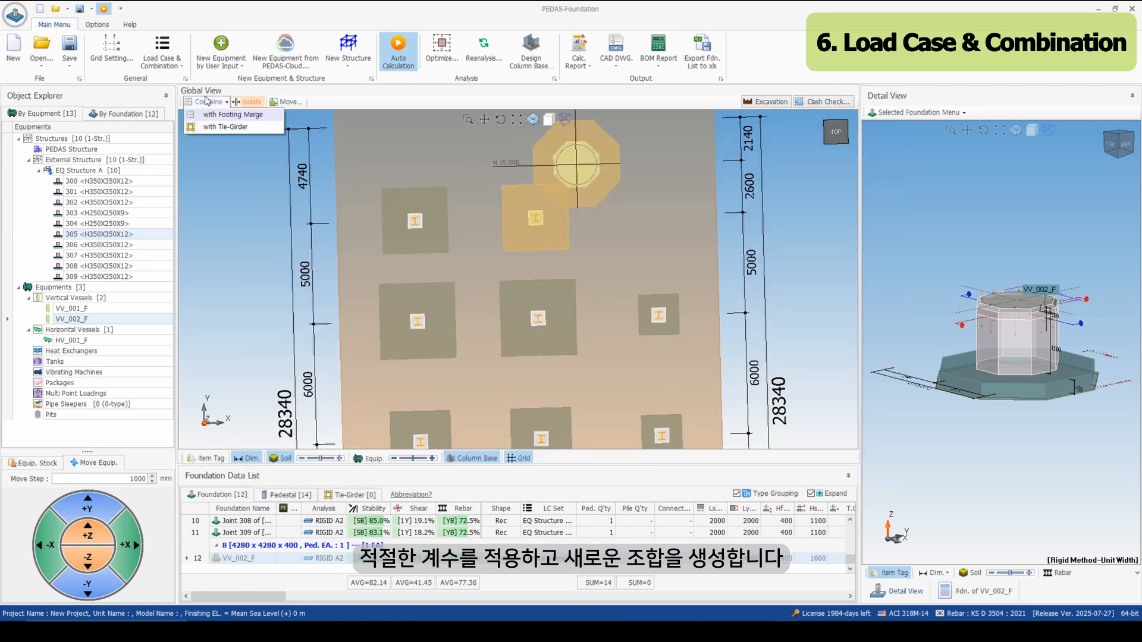
pyautogui.click(225, 117)
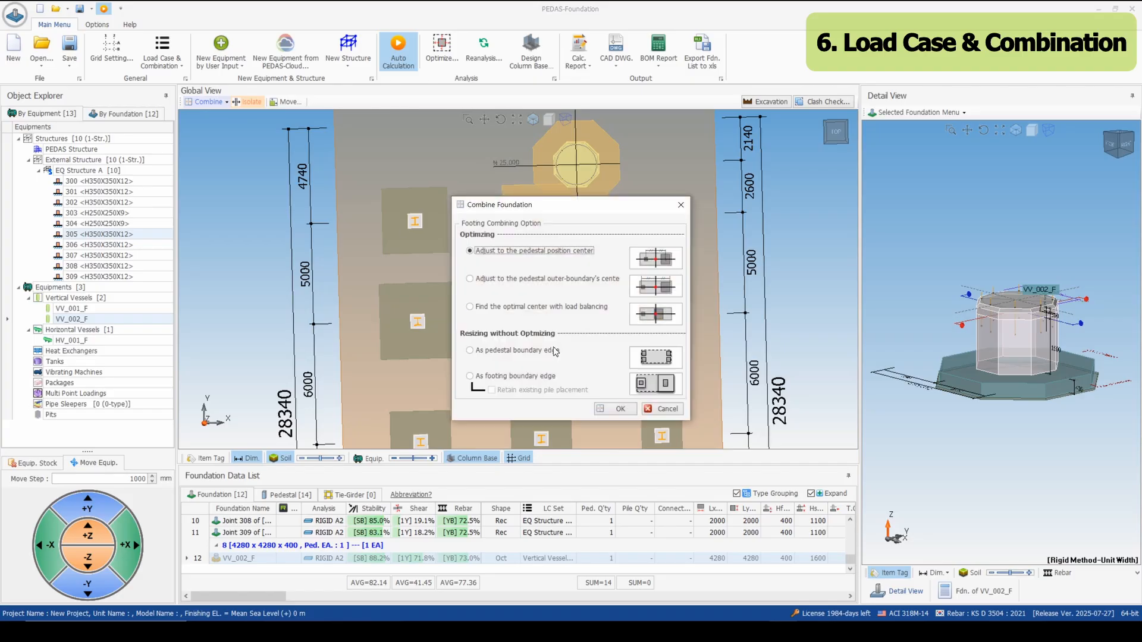
pyautogui.click(622, 409)
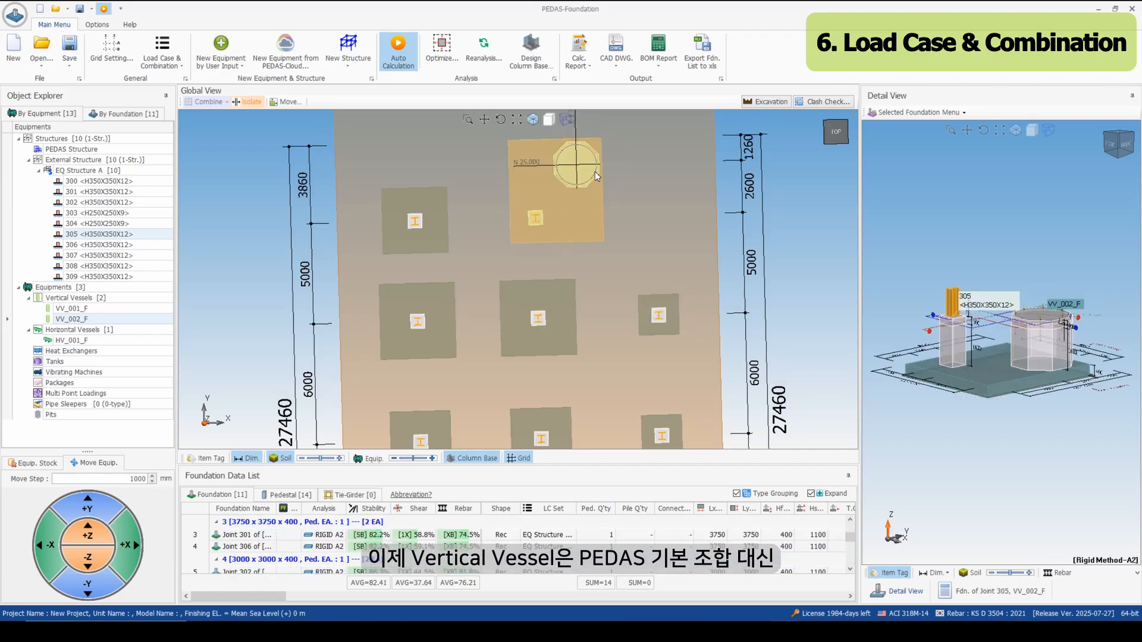
# Review the load combination values of VV_002_F in the combined foundation, including the LoadCombination and Category columns.
pyautogui.rightClick(595, 173)
pyautogui.moveTo(743, 203)
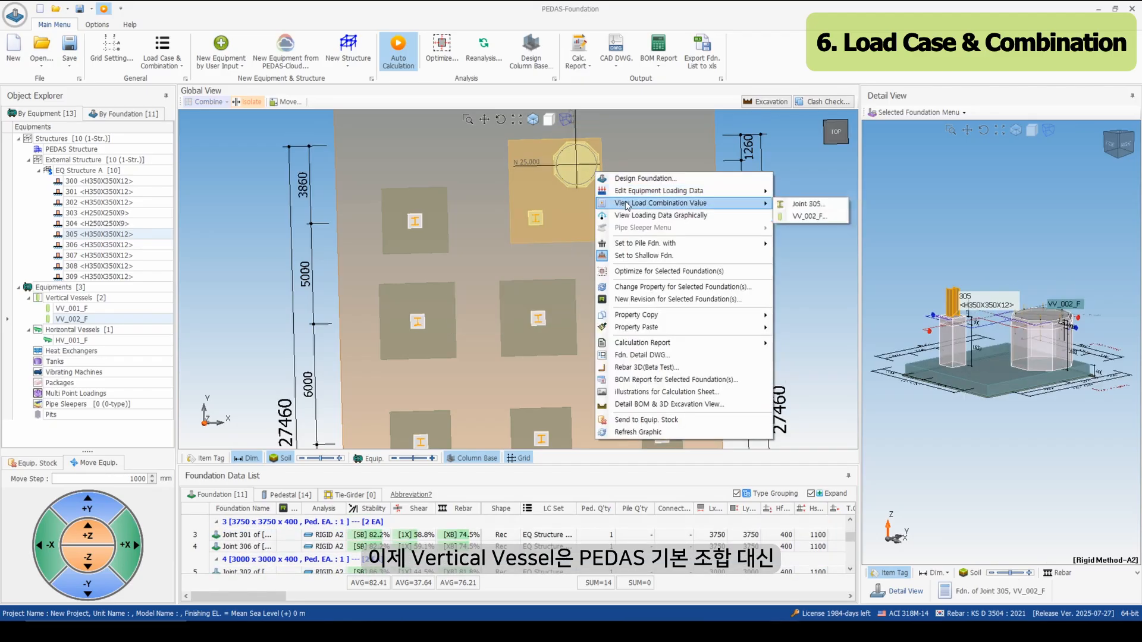
pyautogui.click(815, 218)
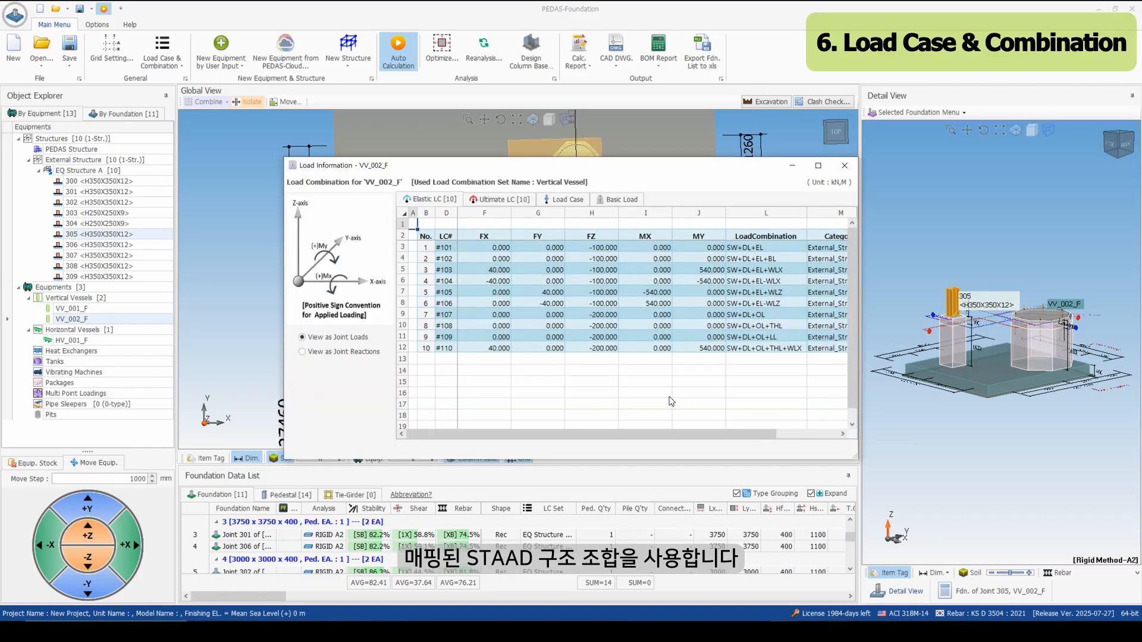
pyautogui.moveTo(671, 434); pyautogui.dragTo(734, 435)
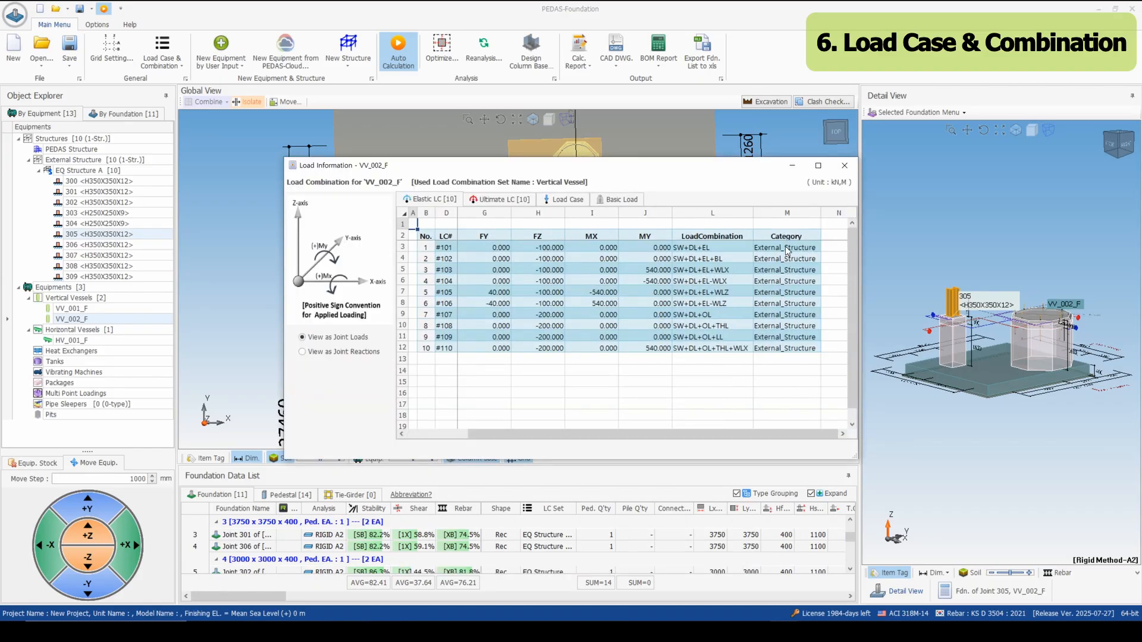
pyautogui.moveTo(710, 248); pyautogui.dragTo(712, 359)
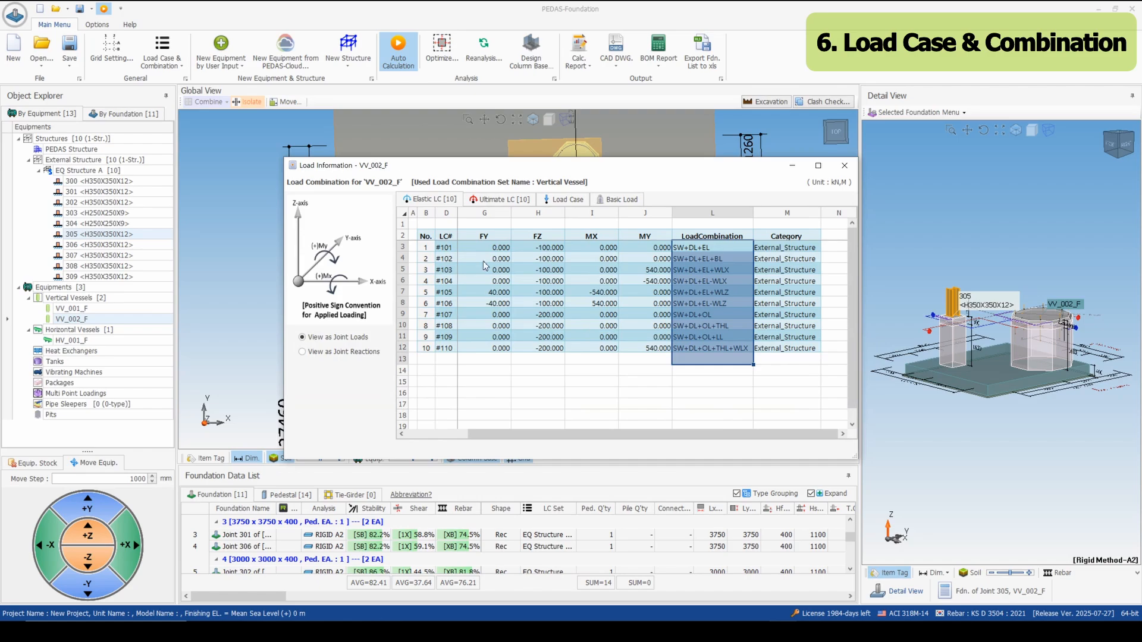
pyautogui.moveTo(483, 260); pyautogui.dragTo(633, 340)
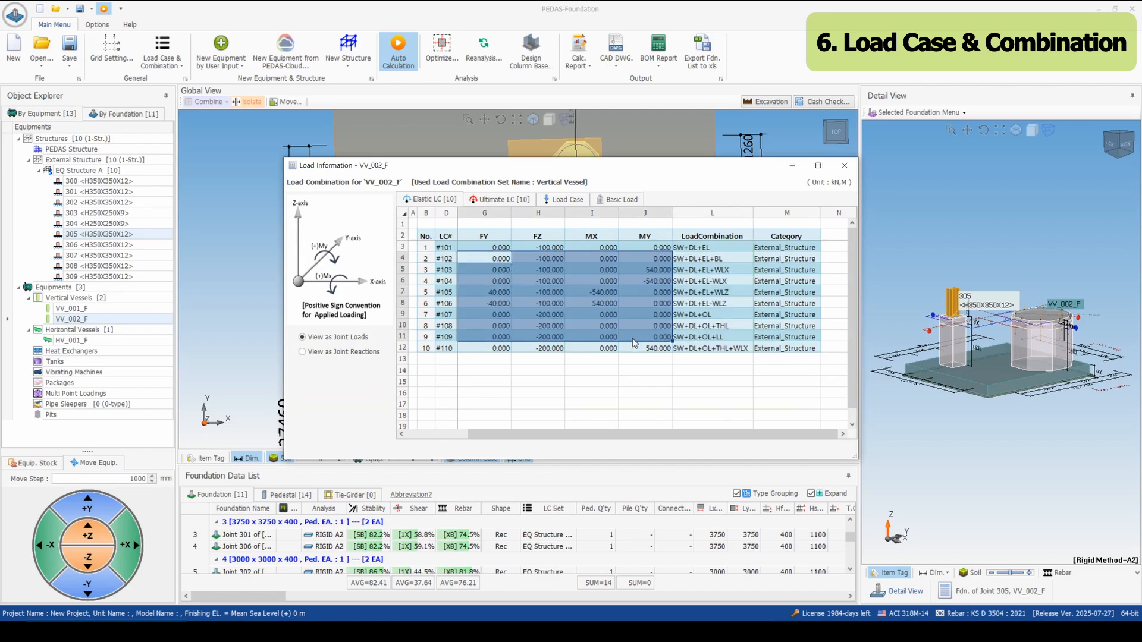
pyautogui.click(844, 166)
# Review the foundation-combining load mapping between the external ANL structure EQ Structure A and PEDAS equipment, and close it.
pyautogui.click(162, 52)
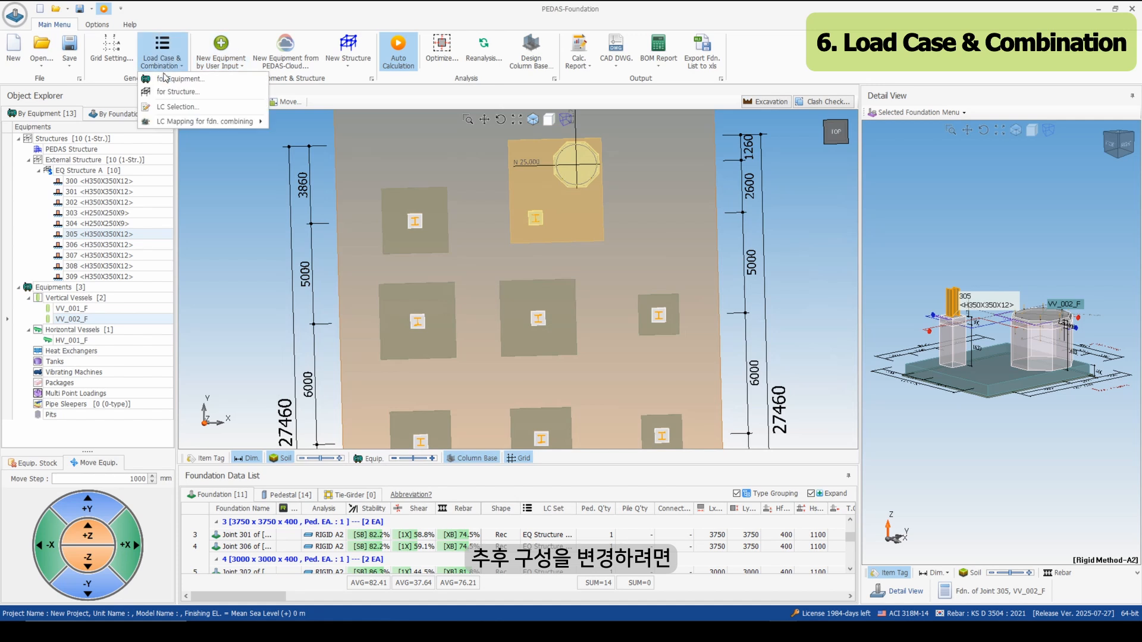
pyautogui.moveTo(259, 125)
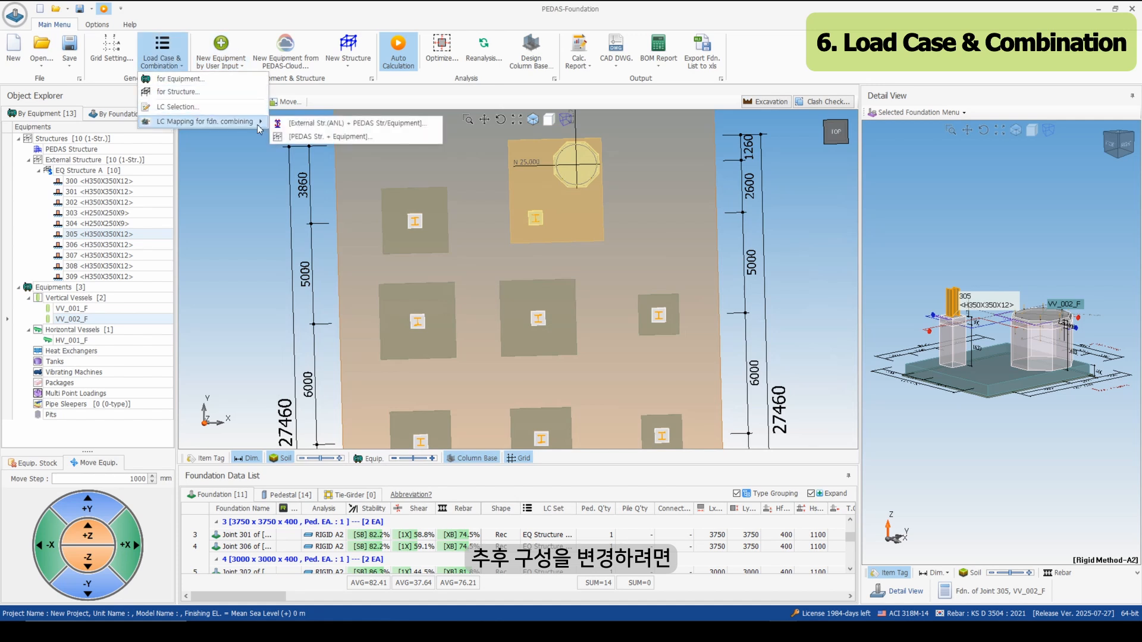
pyautogui.click(334, 124)
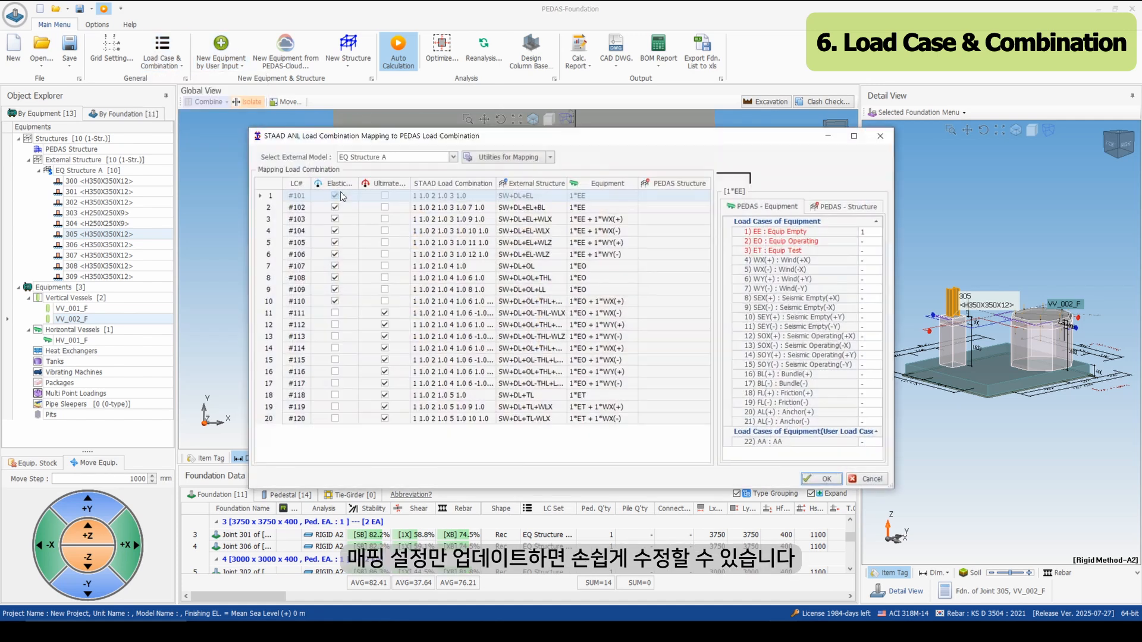
pyautogui.click(381, 160)
pyautogui.click(381, 162)
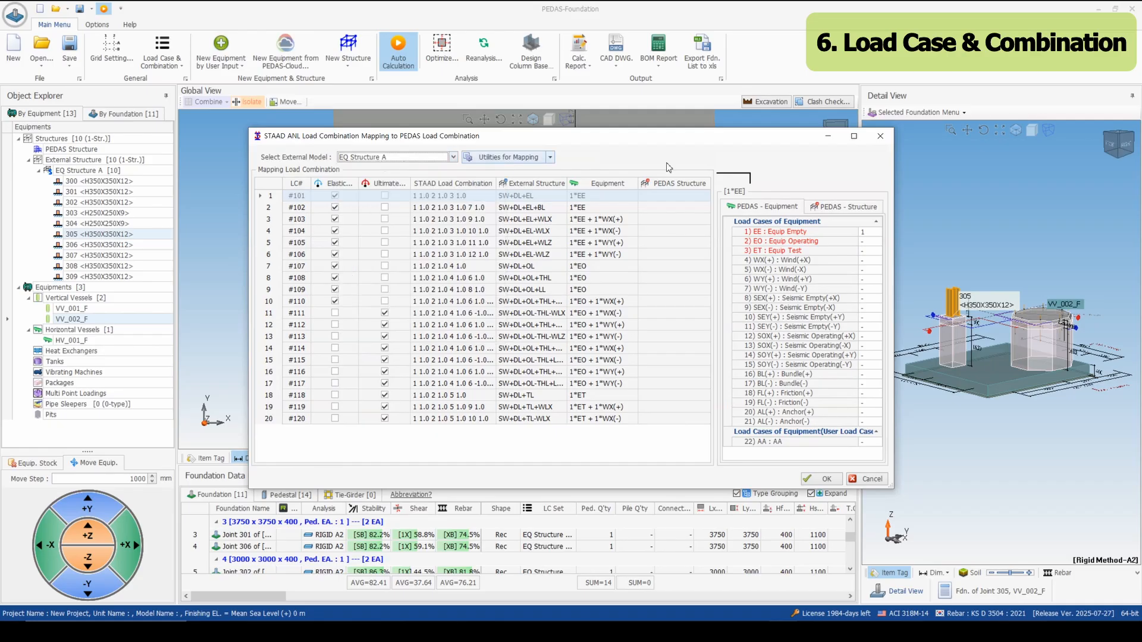
pyautogui.click(880, 138)
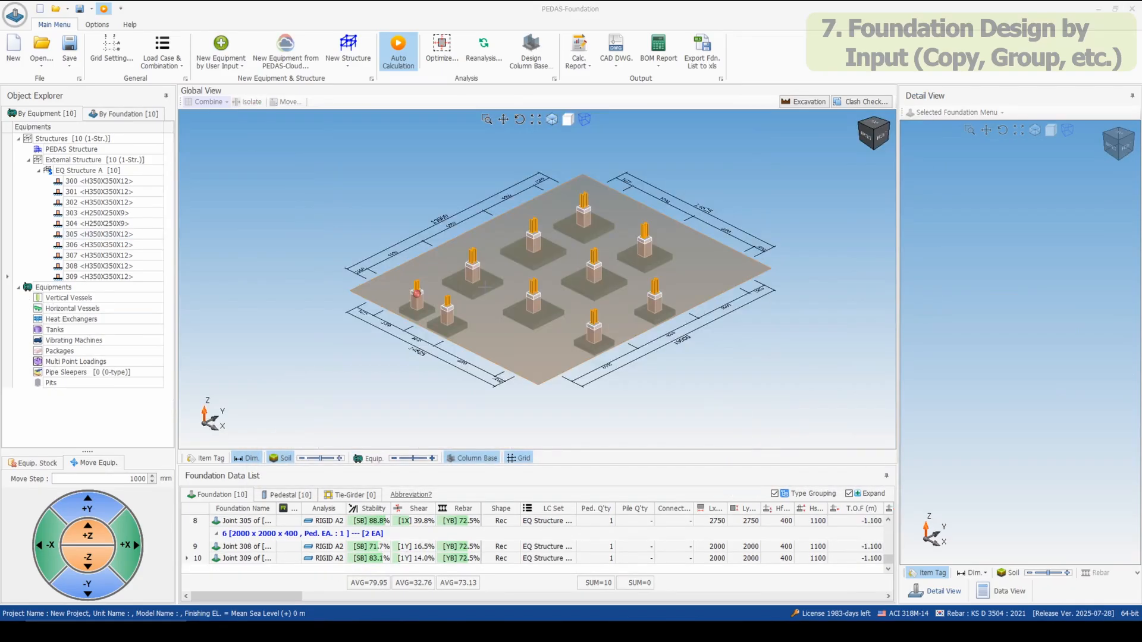
# Copy only the footing properties of the joint 302 foundation and clear the selection.
pyautogui.click(485, 287)
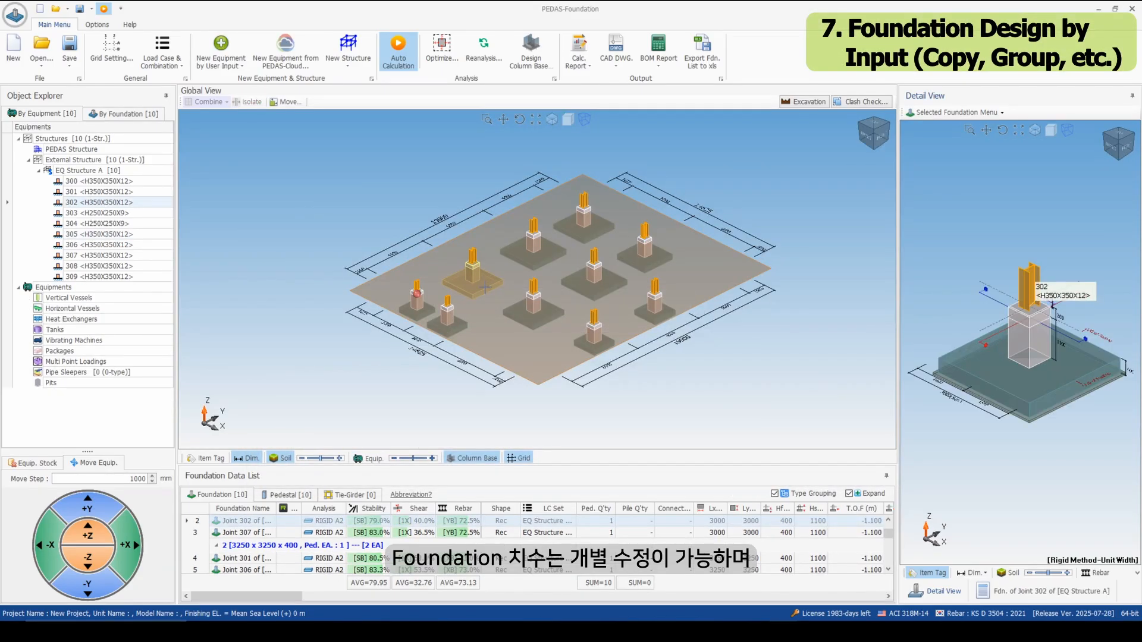
pyautogui.rightClick(485, 287)
pyautogui.moveTo(552, 430)
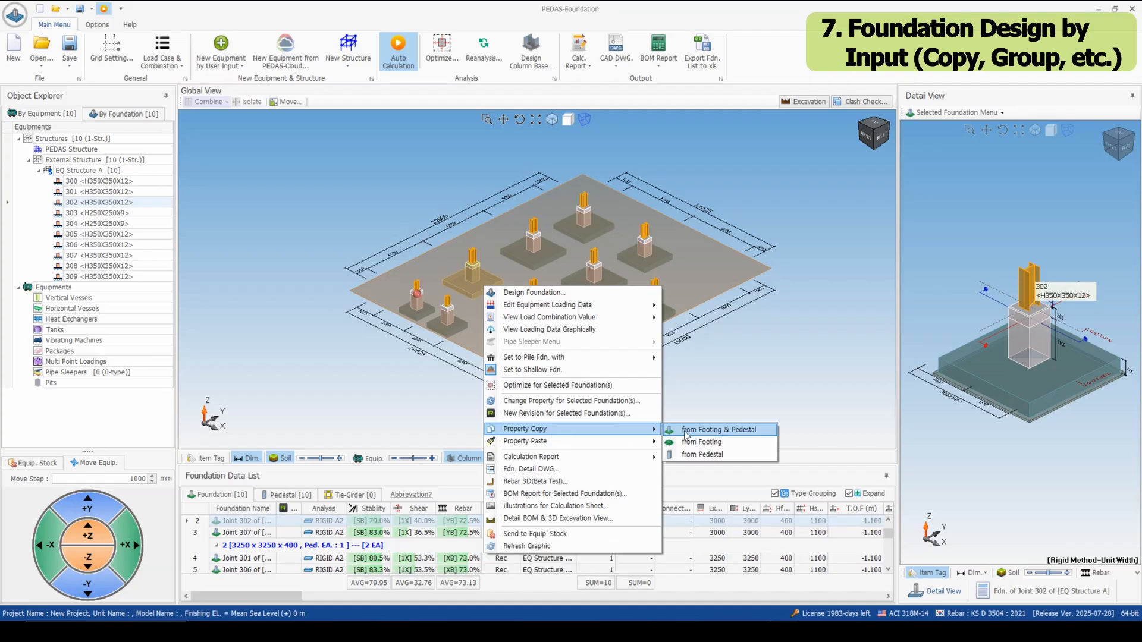
pyautogui.click(688, 445)
pyautogui.click(563, 393)
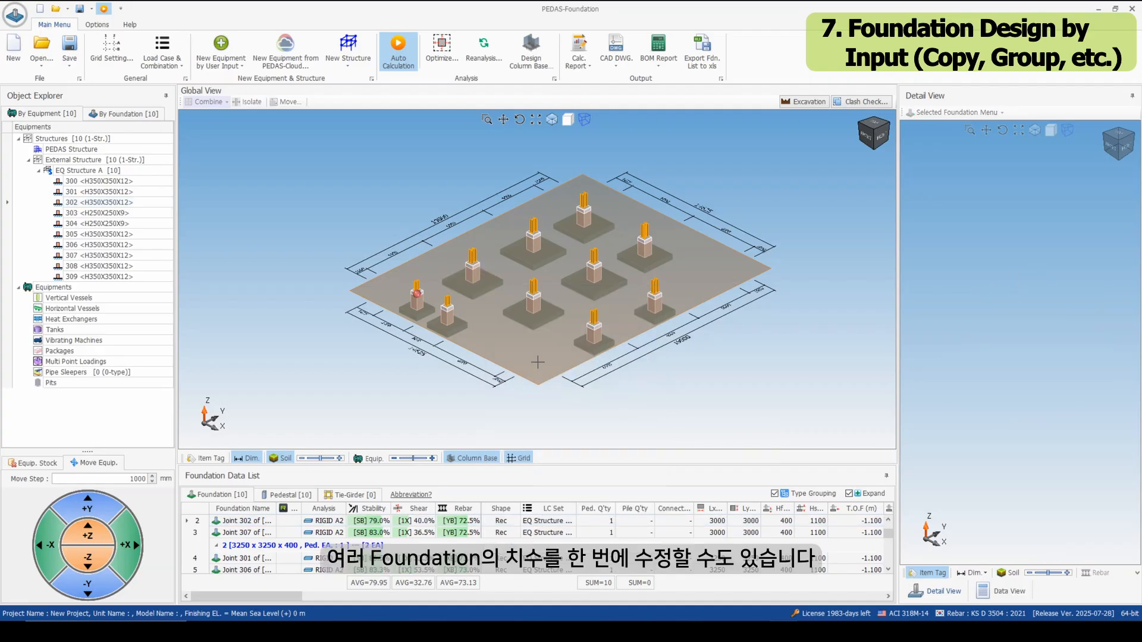
# Paste the copied footing properties onto the foundations of joints 300, 301 and 305 to 309.
pyautogui.moveTo(511, 207); pyautogui.dragTo(692, 403)
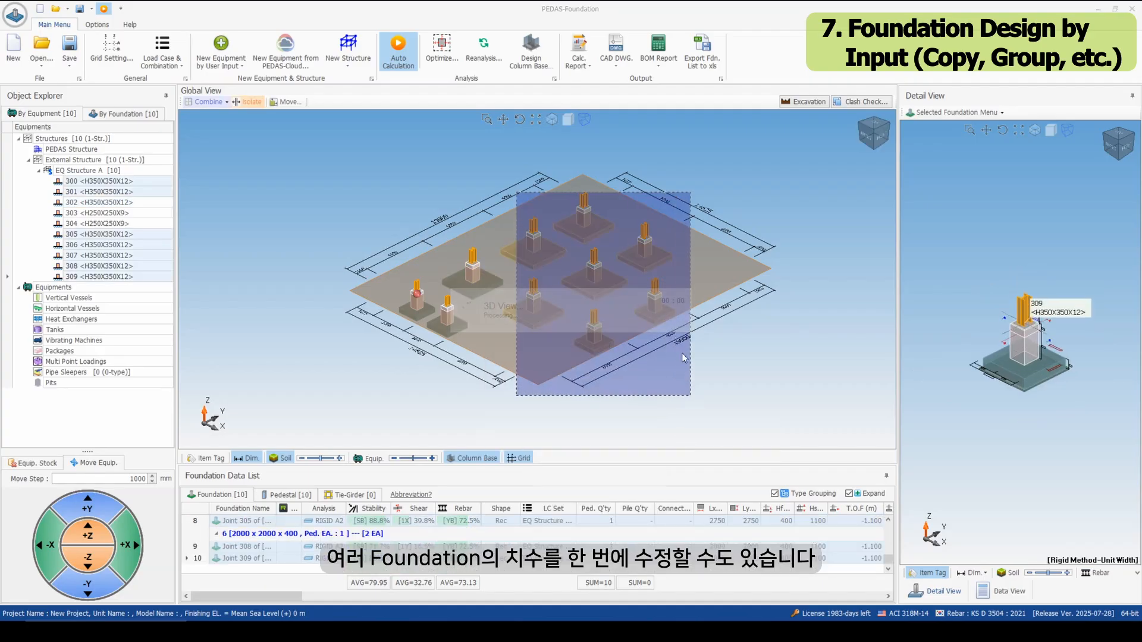
pyautogui.rightClick(664, 319)
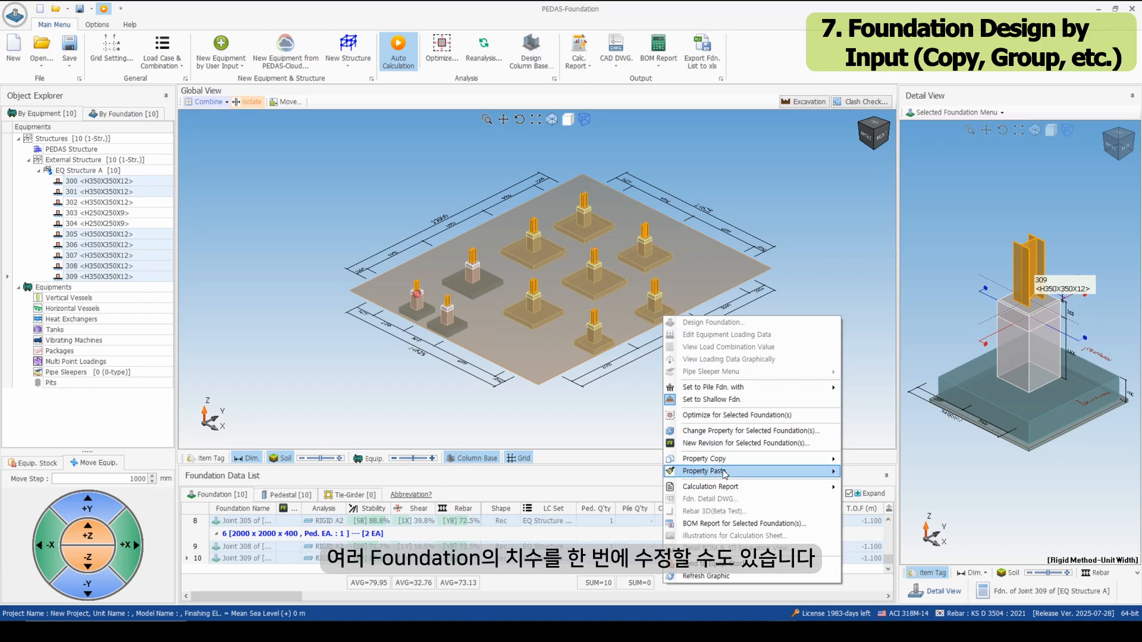
pyautogui.moveTo(722, 471)
pyautogui.click(857, 484)
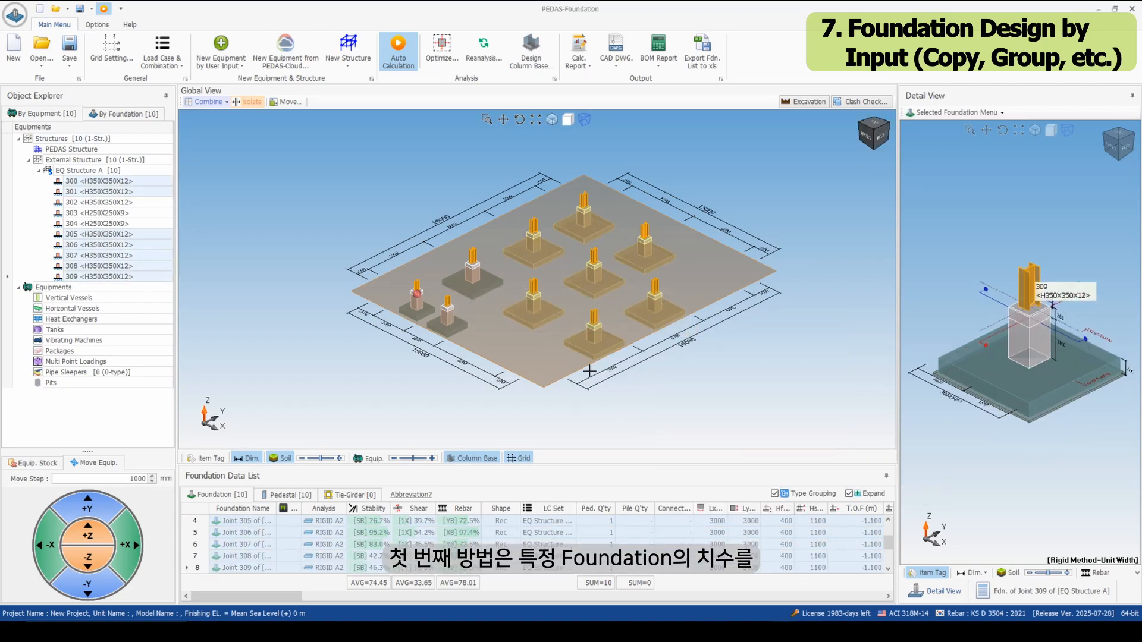
pyautogui.click(492, 389)
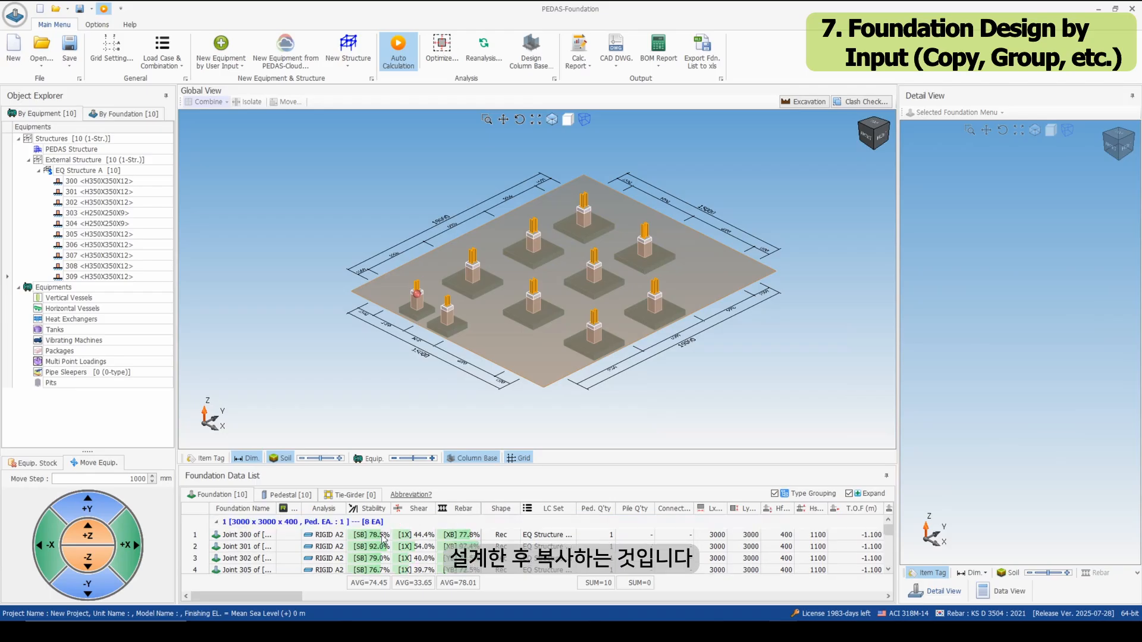
# Open the group design of the eight 3000 x 3000 x 400 foundations and examine the stability results of individual joints.
pyautogui.click(376, 522)
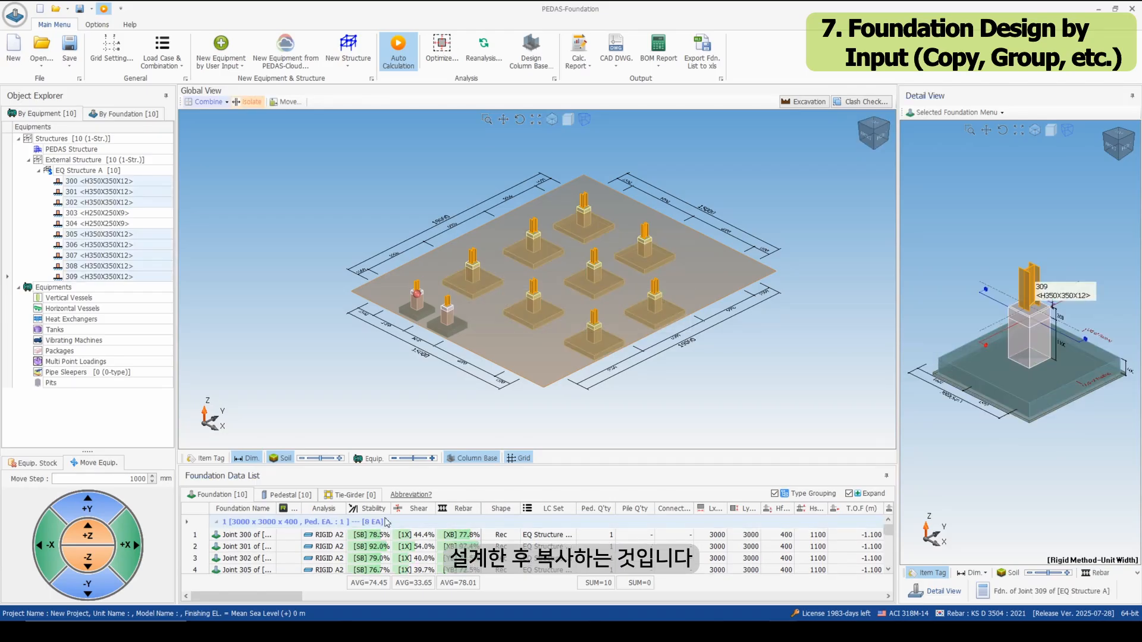
pyautogui.rightClick(385, 523)
pyautogui.click(454, 415)
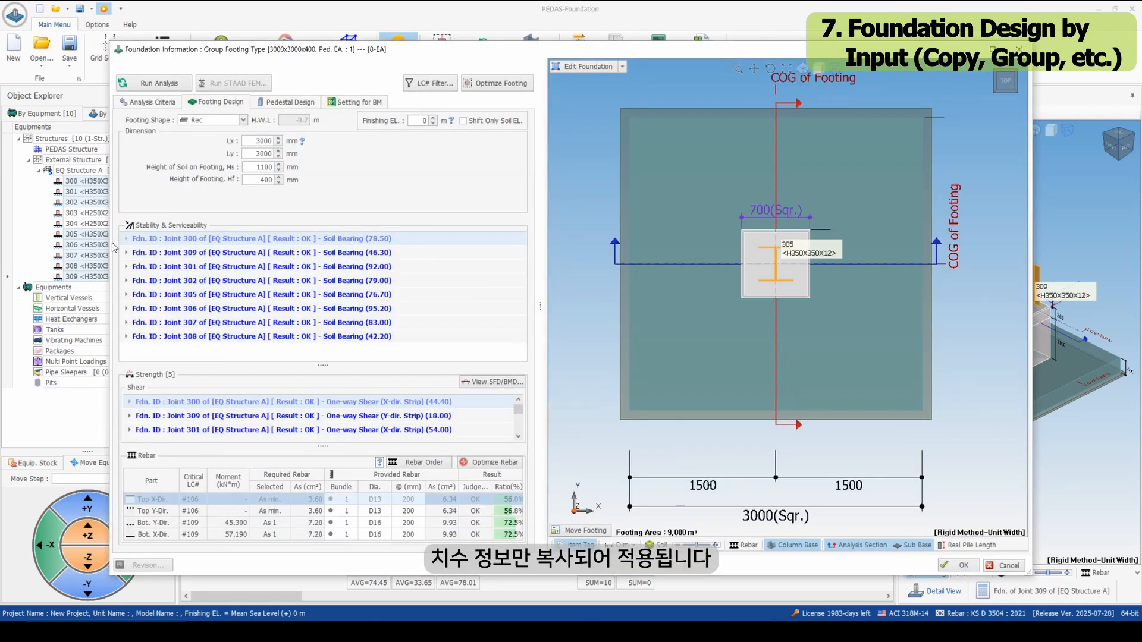
pyautogui.click(126, 239)
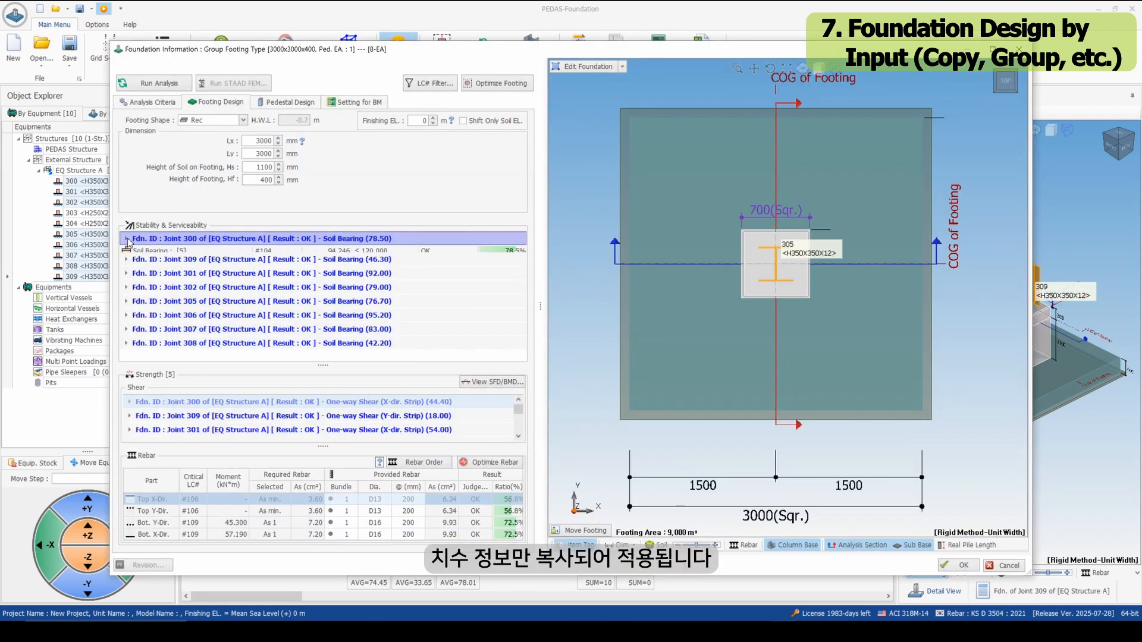
pyautogui.click(126, 239)
pyautogui.click(127, 253)
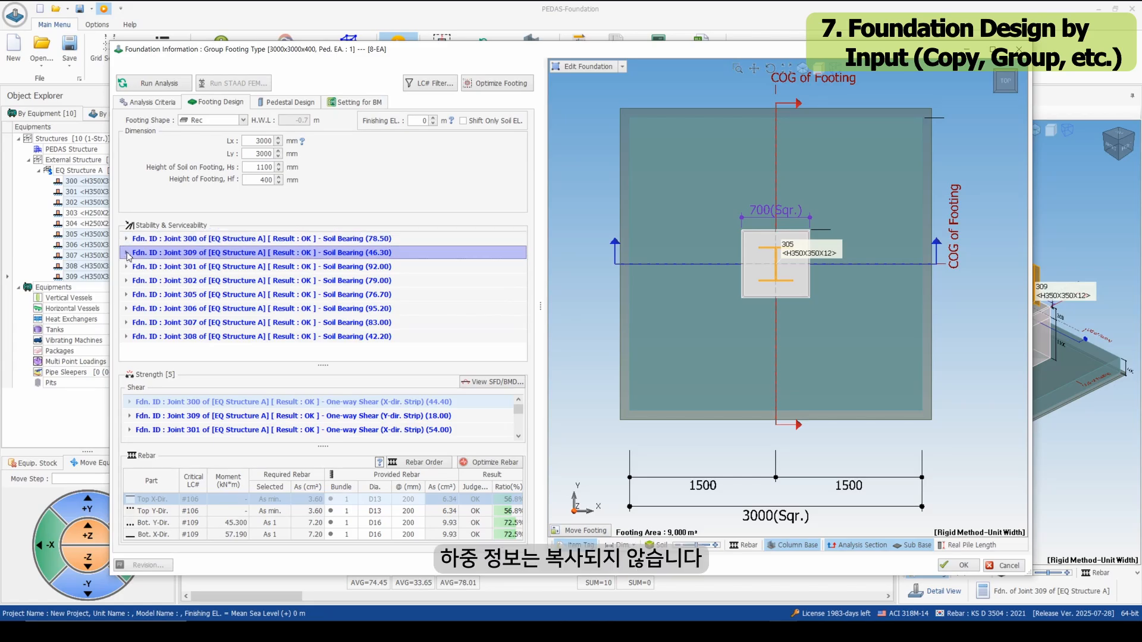
# Set Lx to 3500 mm for the whole foundation group, run the analysis and accept the design.
pyautogui.click(279, 139)
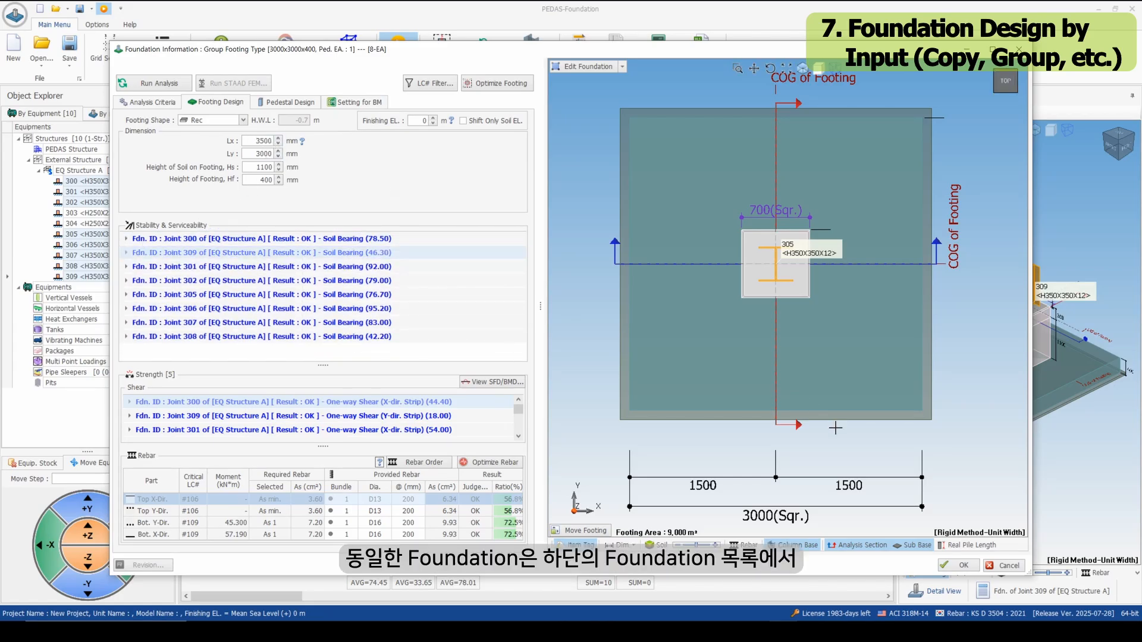
pyautogui.click(152, 82)
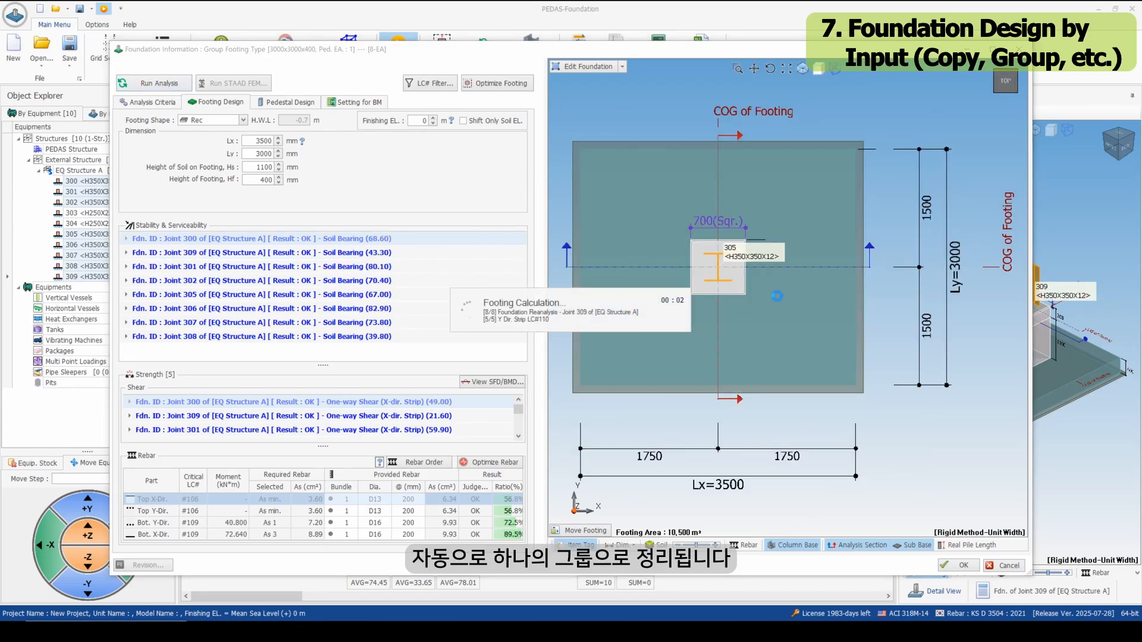
pyautogui.click(959, 566)
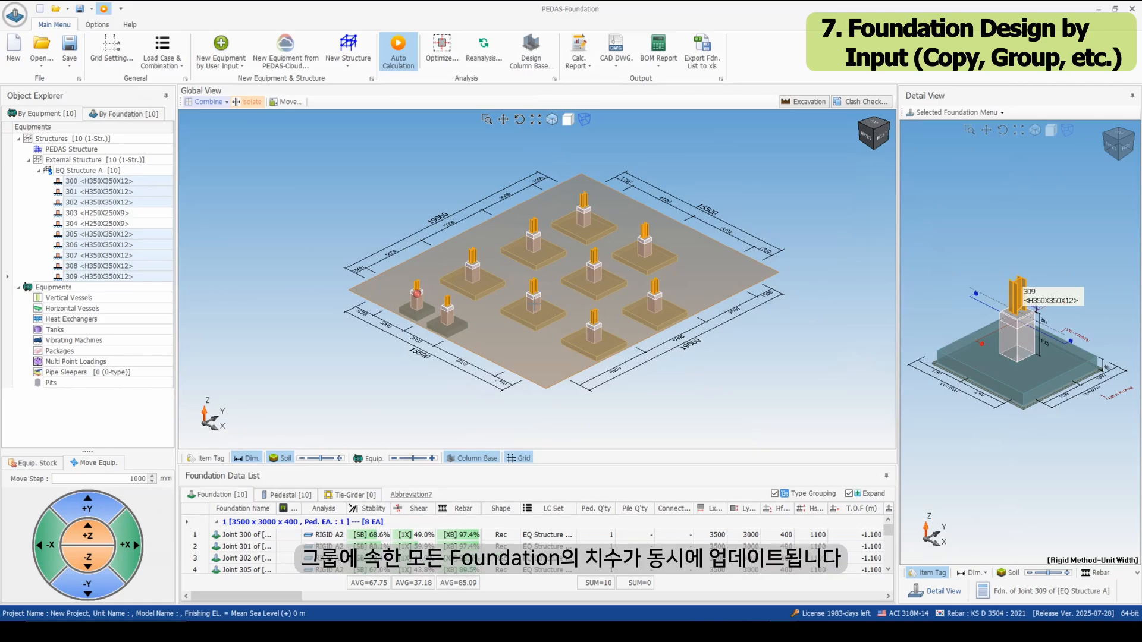
# Change the Ly property of the footings at joints 300 to 302 and 305 to 309 to 3500 mm.
pyautogui.rightClick(538, 324)
pyautogui.click(518, 355)
pyautogui.click(518, 355)
pyautogui.moveTo(491, 185); pyautogui.dragTo(726, 385)
pyautogui.rightClick(546, 313)
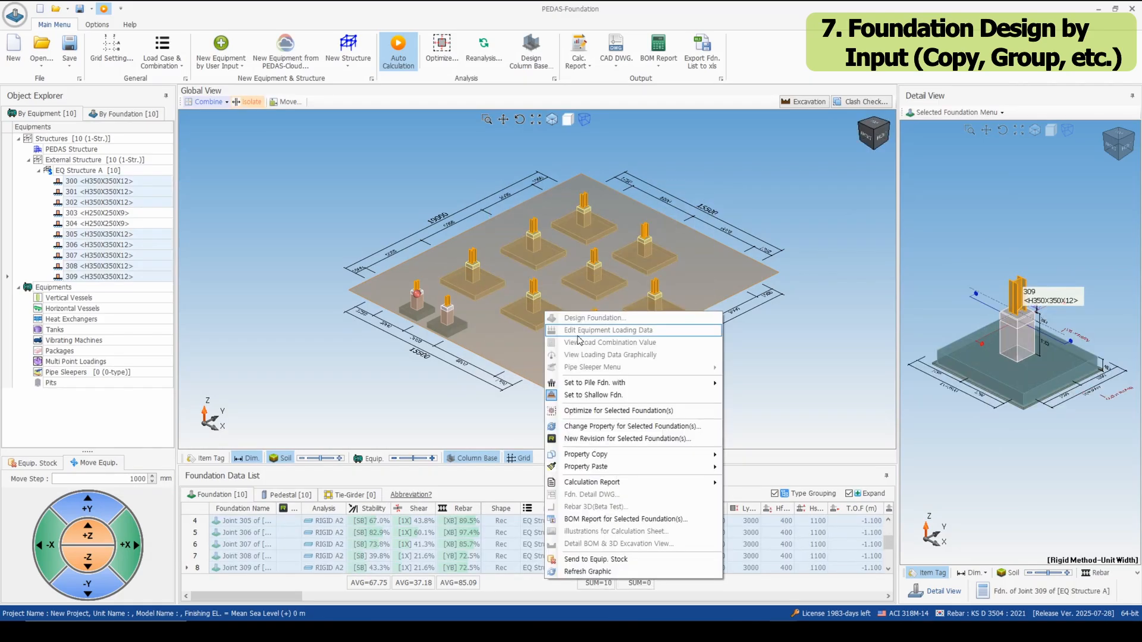
pyautogui.click(637, 426)
pyautogui.click(508, 254)
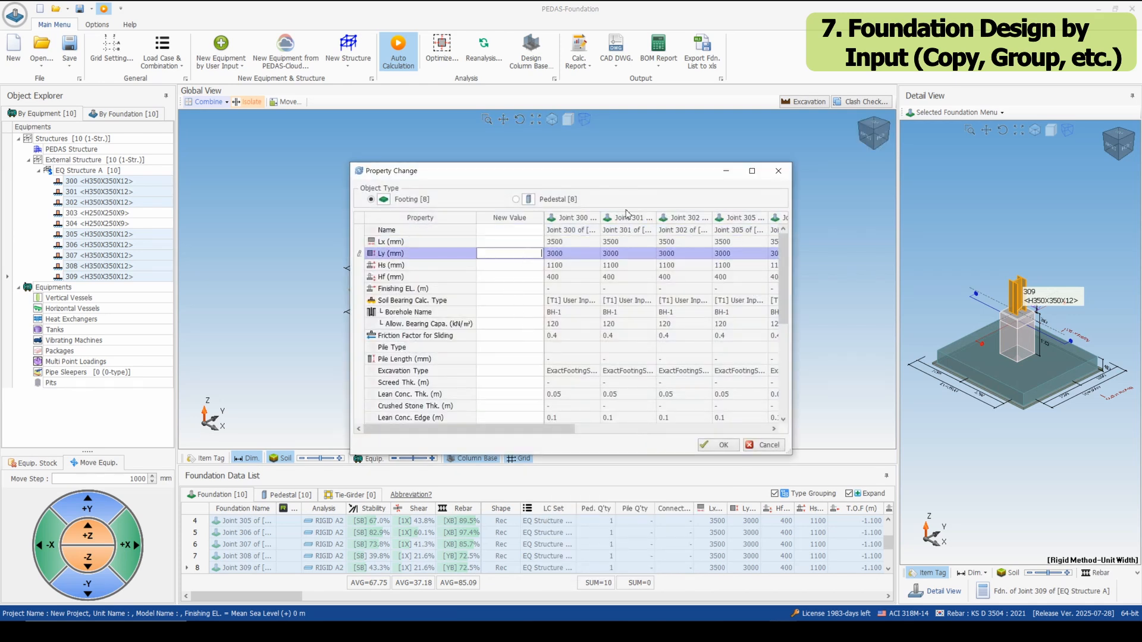
pyautogui.write('3500')
pyautogui.press('Return')
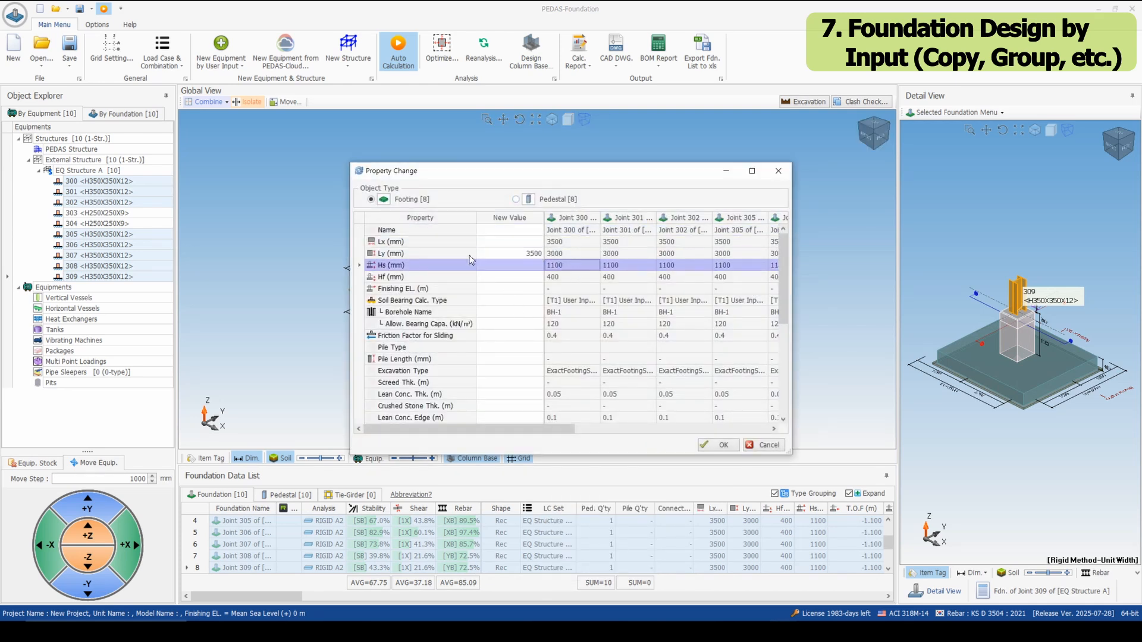
pyautogui.scroll(-5, 497, 361)
pyautogui.scroll(5, 497, 363)
pyautogui.click(723, 445)
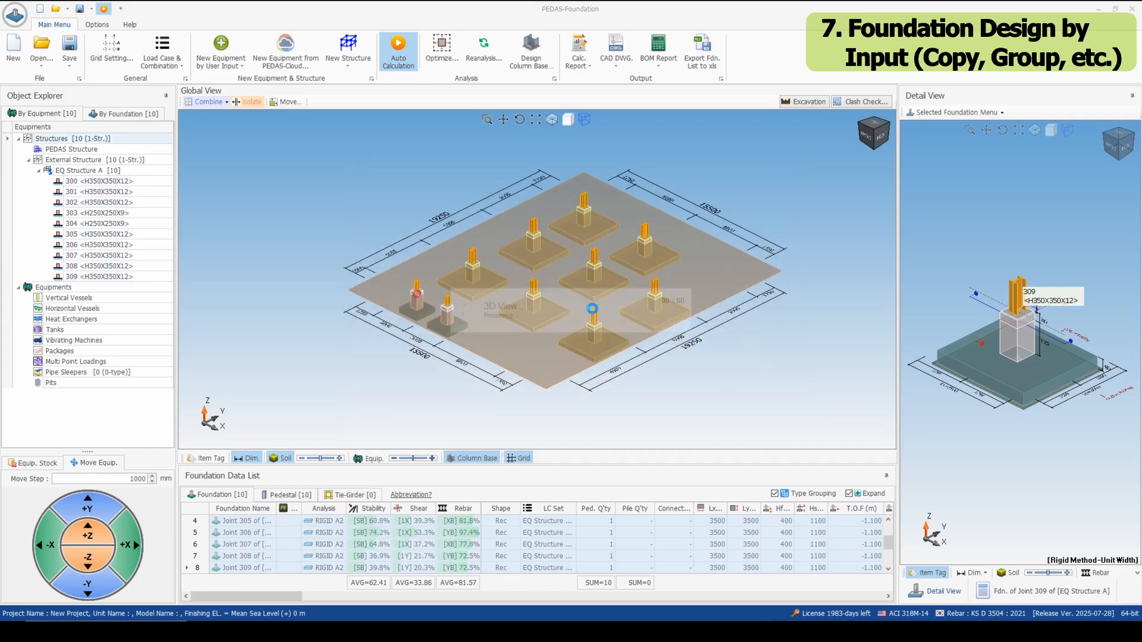
# Copy only the pedestal properties of the joint 302 foundation.
pyautogui.click(474, 271)
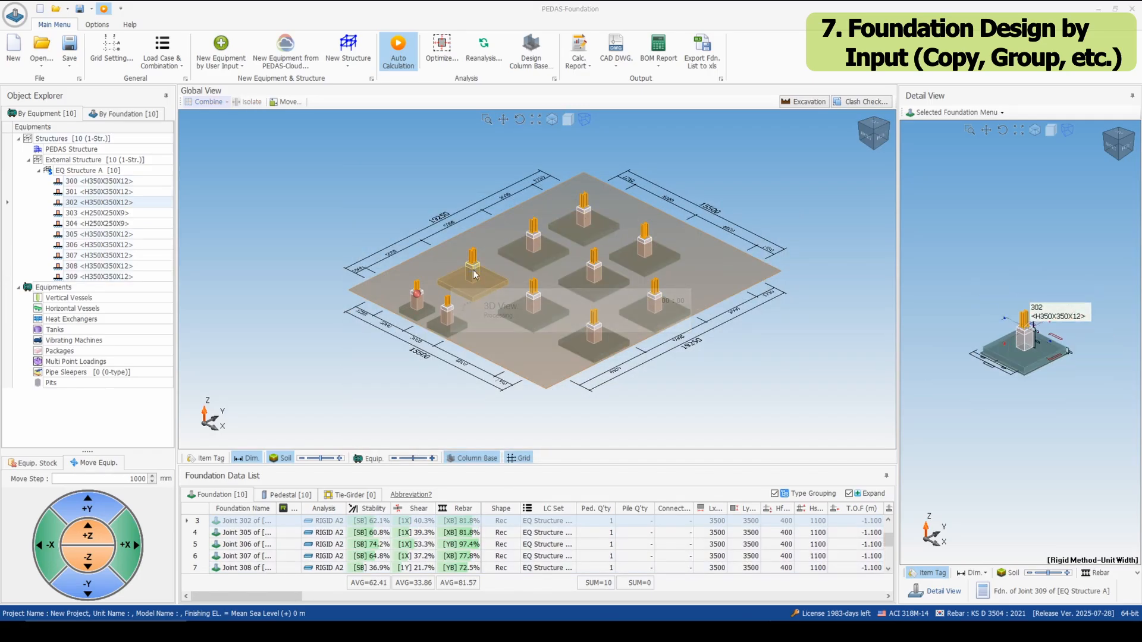
pyautogui.rightClick(475, 271)
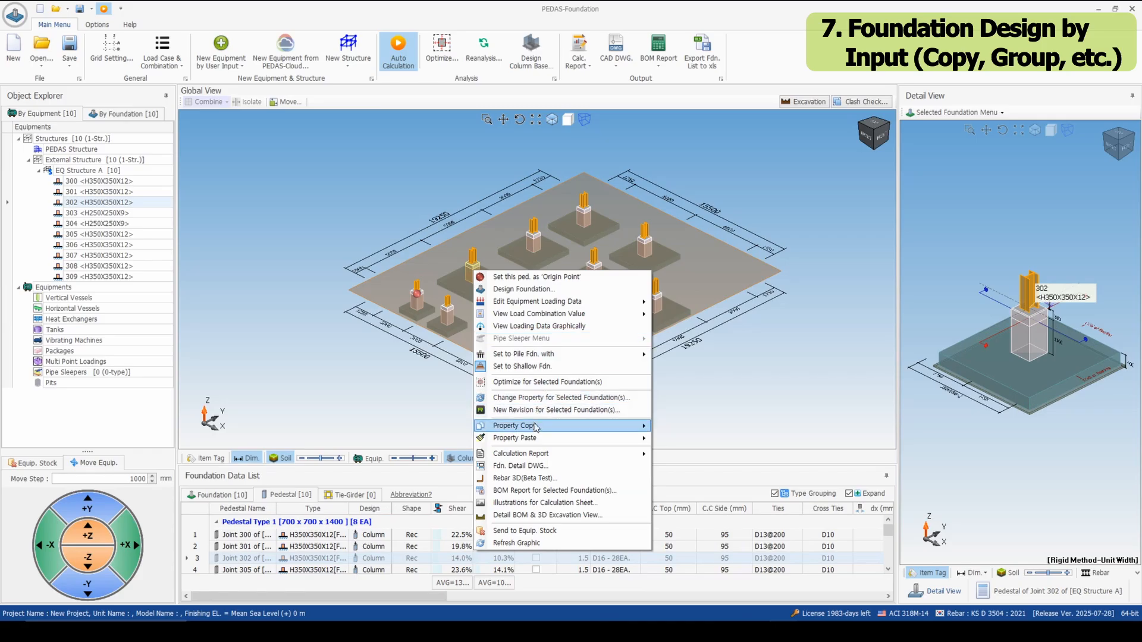
pyautogui.moveTo(534, 426)
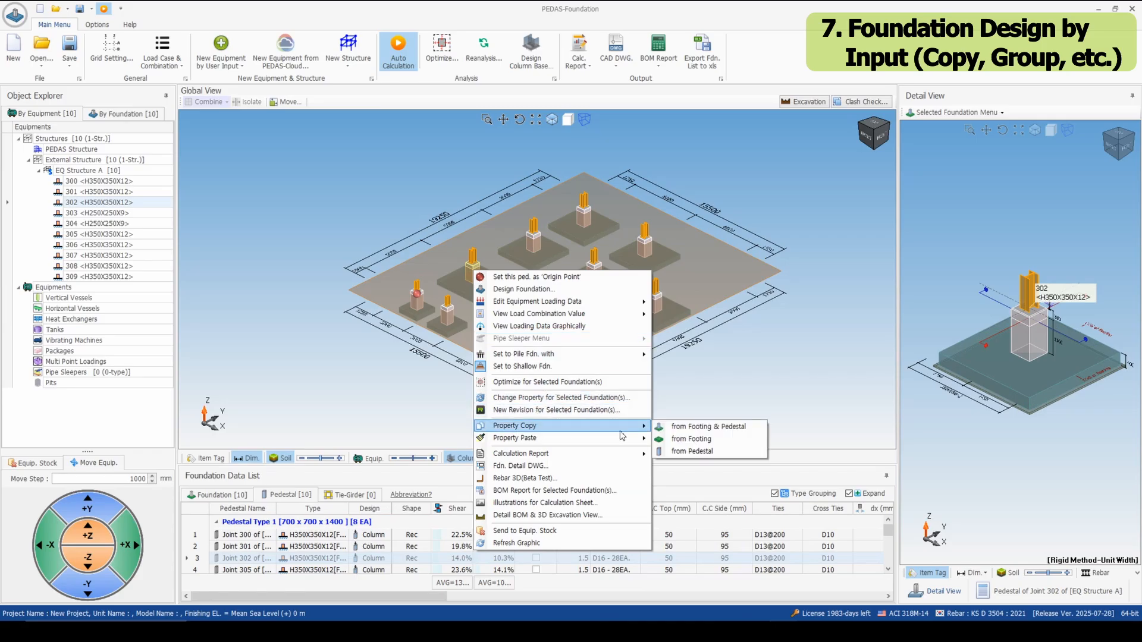
pyautogui.click(691, 452)
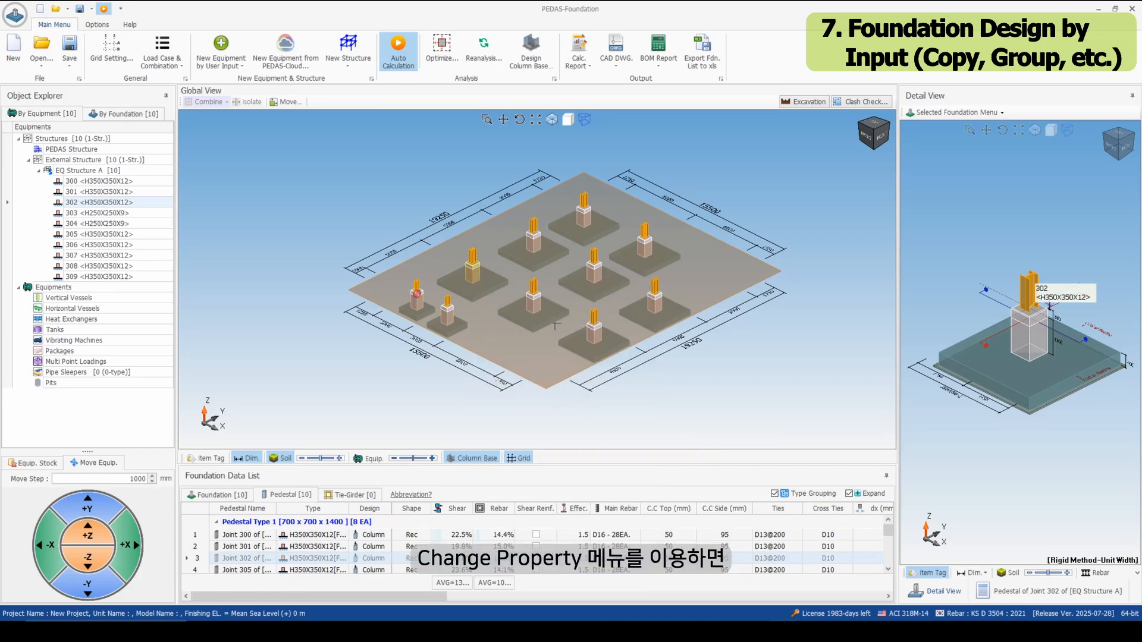
# Paste the copied pedestal properties onto the foundations of joints 300, 301 and 305 to 309.
pyautogui.moveTo(524, 188); pyautogui.dragTo(662, 391)
pyautogui.rightClick(667, 312)
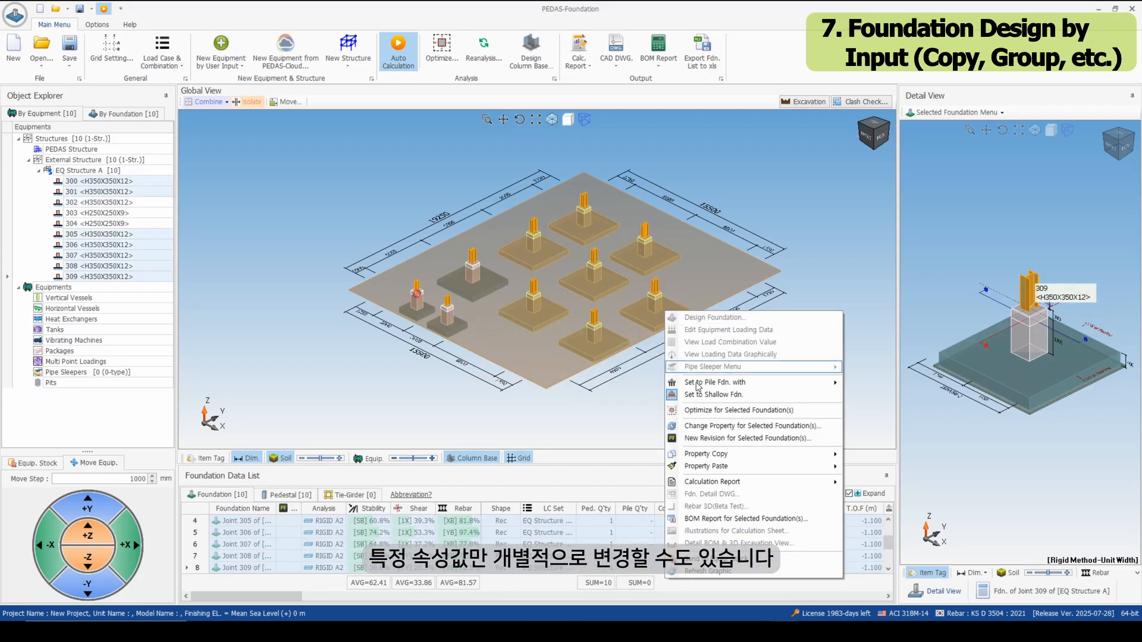
pyautogui.moveTo(715, 466)
pyautogui.click(873, 492)
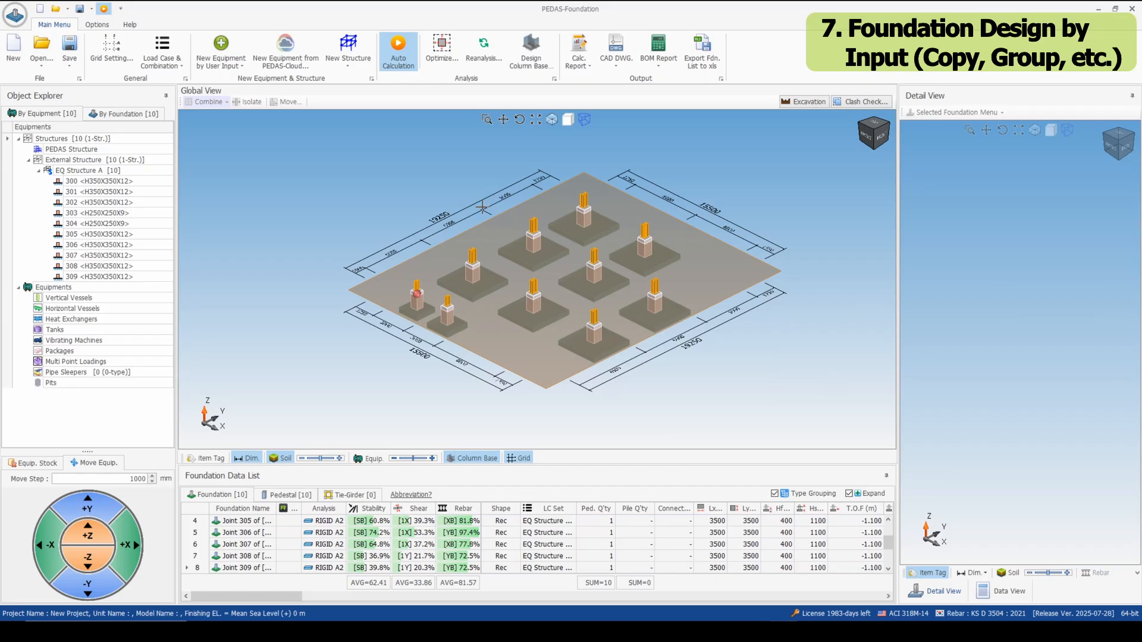
# Change the pedestal dx and dy of joints 300 to 302 and 305 to 309 to 1000 mm.
pyautogui.moveTo(482, 206); pyautogui.dragTo(675, 355)
pyautogui.rightClick(653, 316)
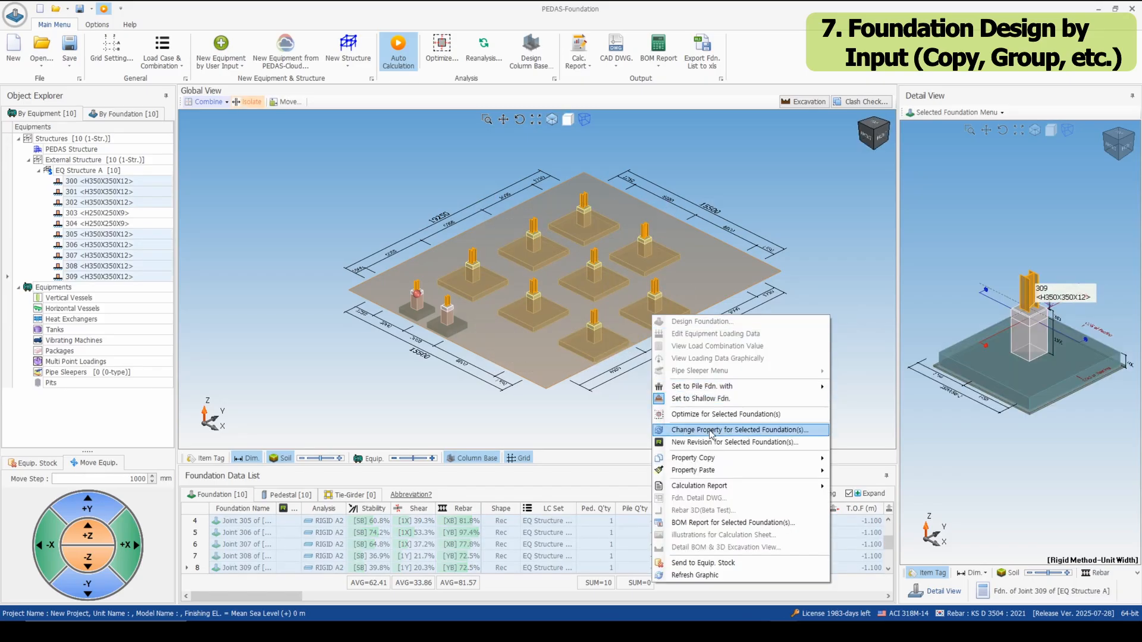
pyautogui.click(712, 431)
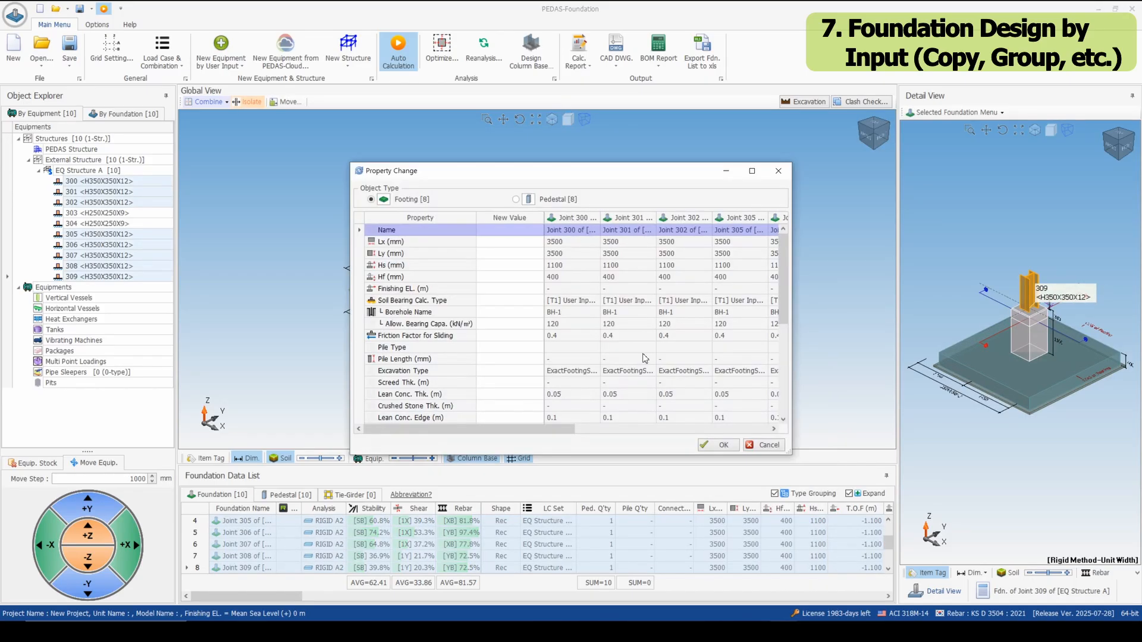
pyautogui.click(515, 200)
pyautogui.click(518, 232)
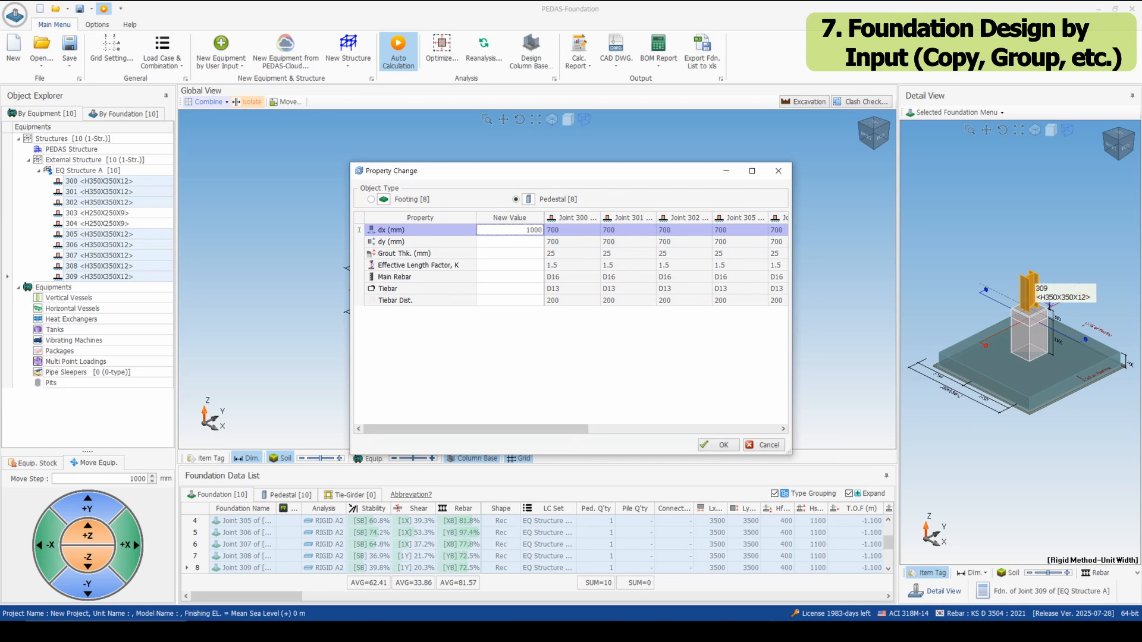
pyautogui.click(530, 242)
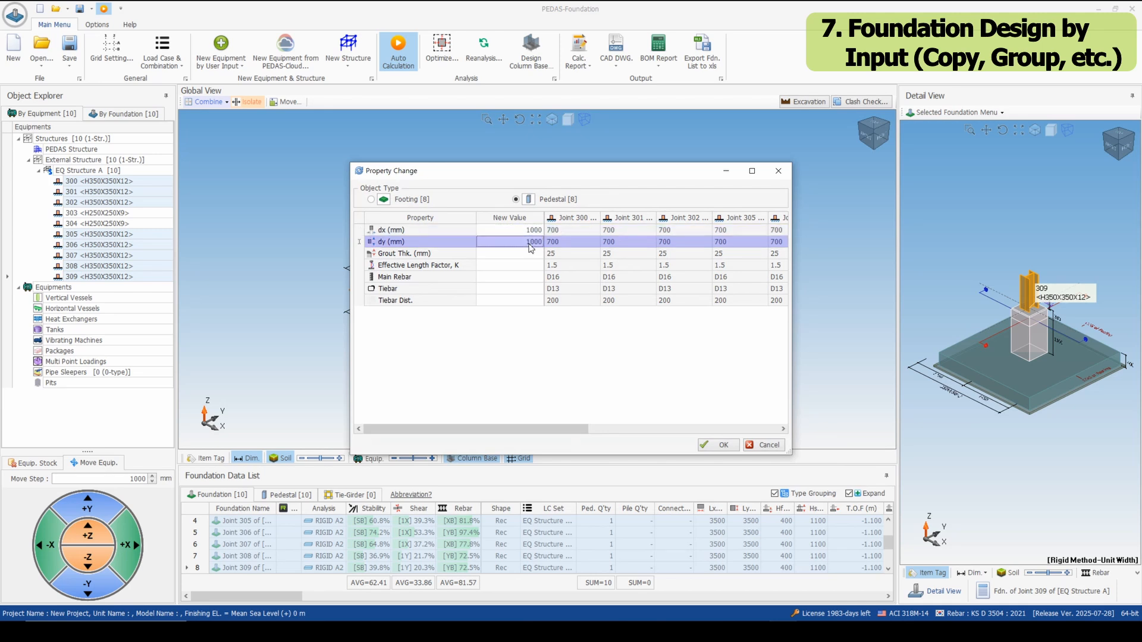
pyautogui.click(718, 445)
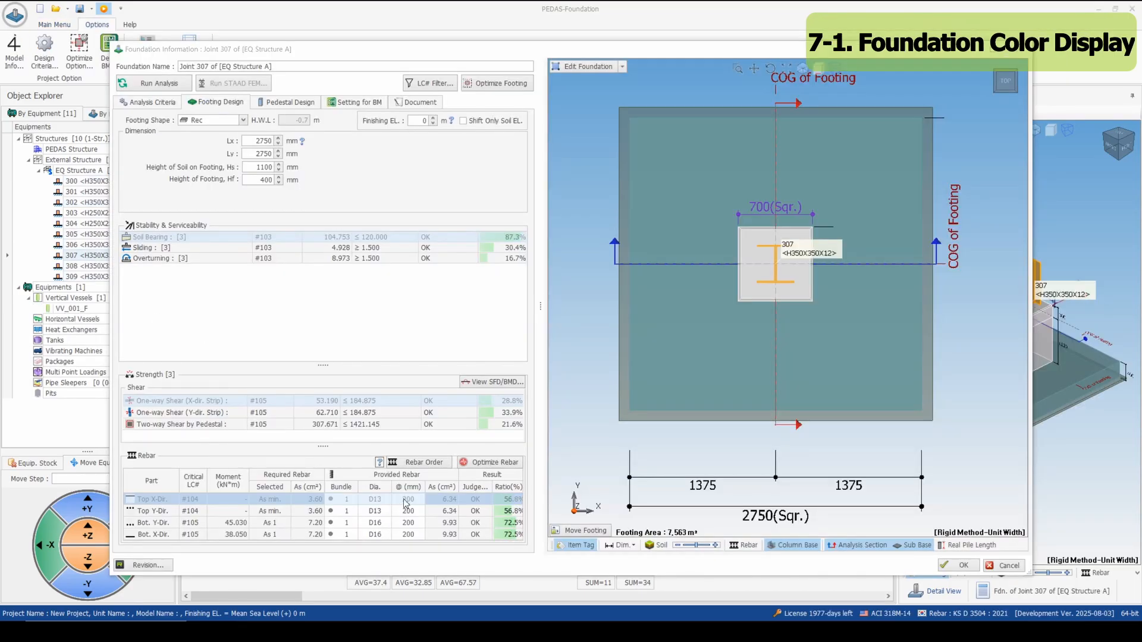
# Set the top X-direction rebar of the joint 307 footing to D10 and show the foundation in an isometric view.
pyautogui.click(383, 504)
pyautogui.click(386, 499)
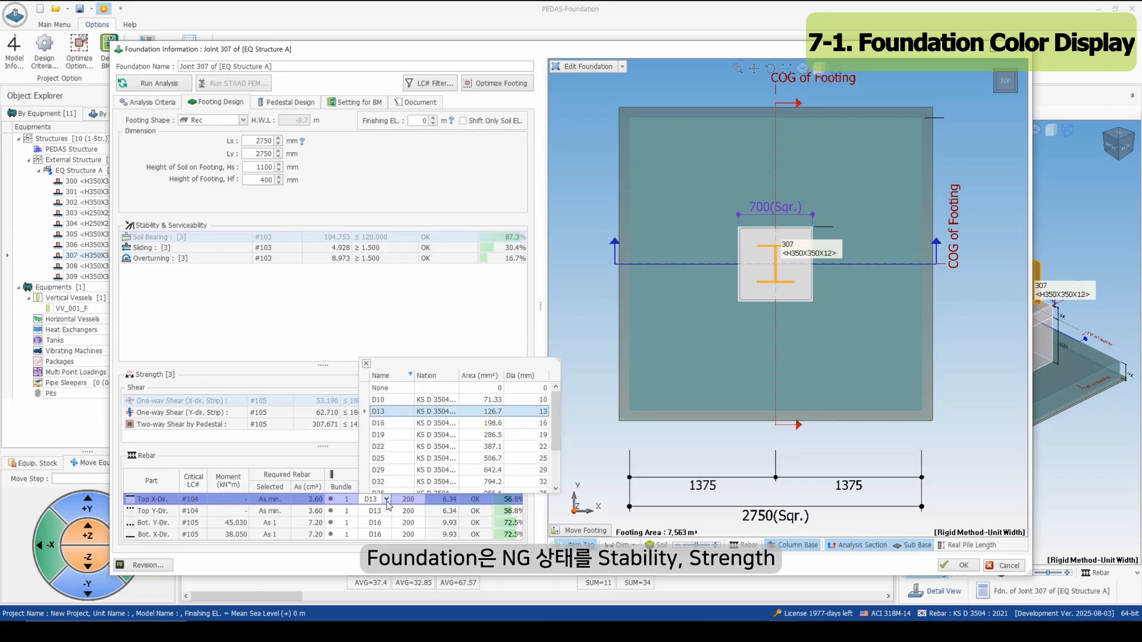
pyautogui.click(397, 403)
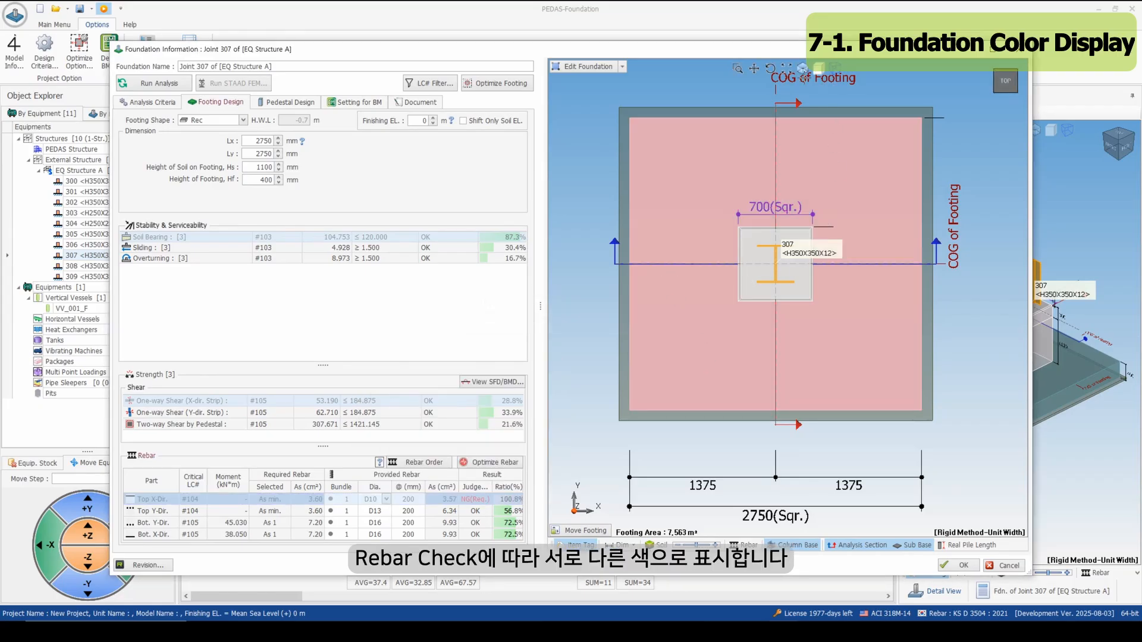
pyautogui.click(802, 68)
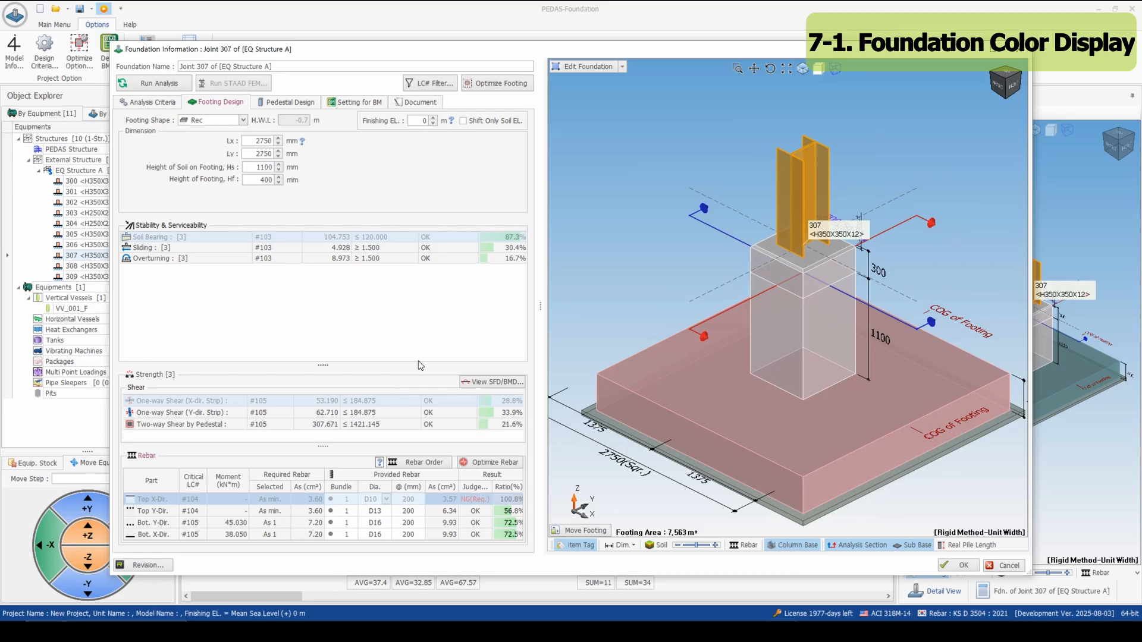
# Rerun the joint 307 analysis with a footing height of 300 mm, with 200 mm, and with Lx and Ly of 1500 mm.
pyautogui.moveTo(264, 179); pyautogui.dragTo(255, 177)
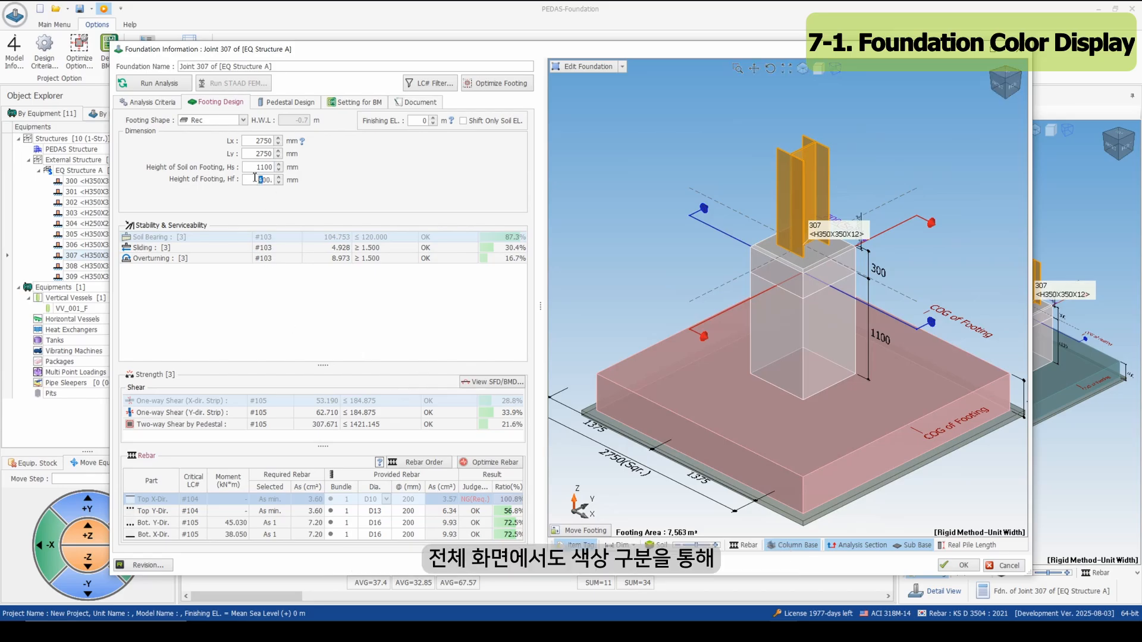
pyautogui.click(153, 86)
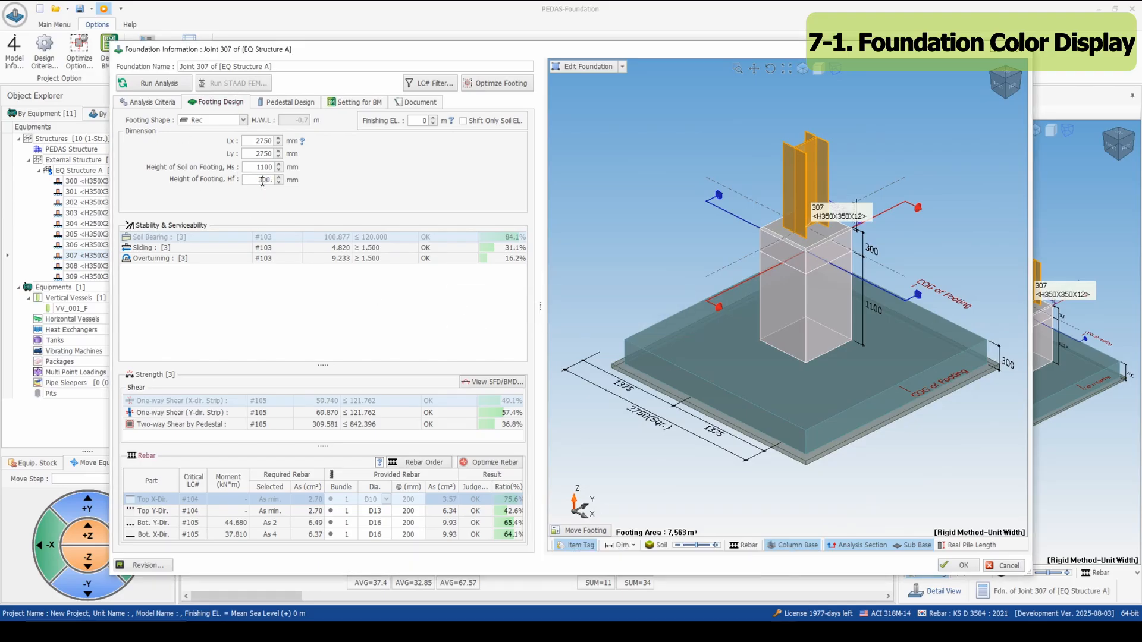
pyautogui.click(149, 87)
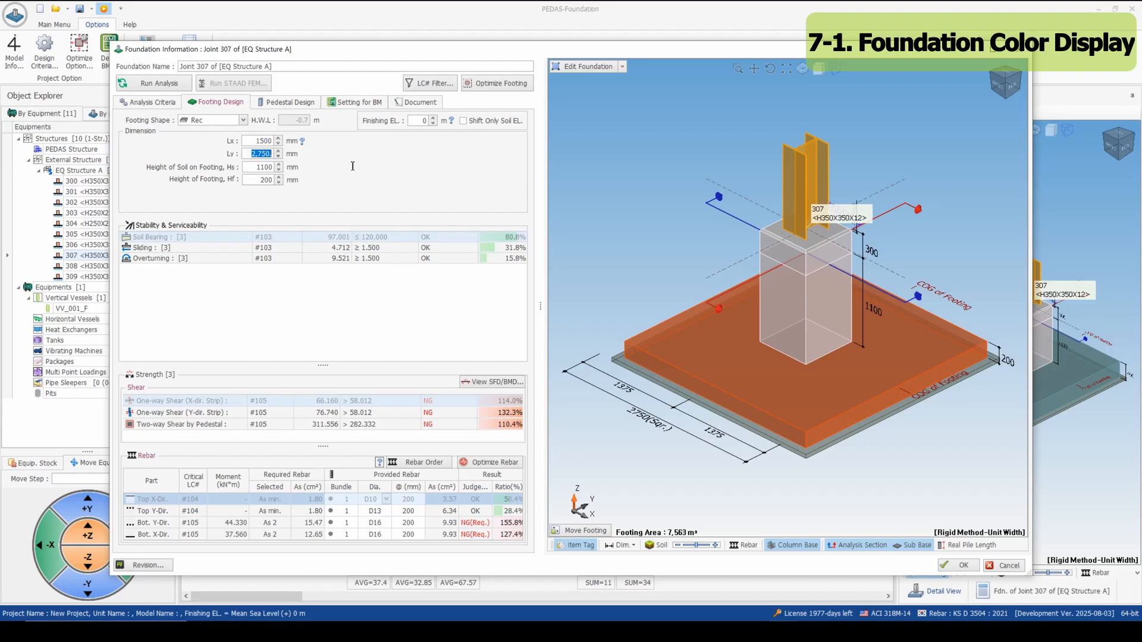
pyautogui.click(189, 88)
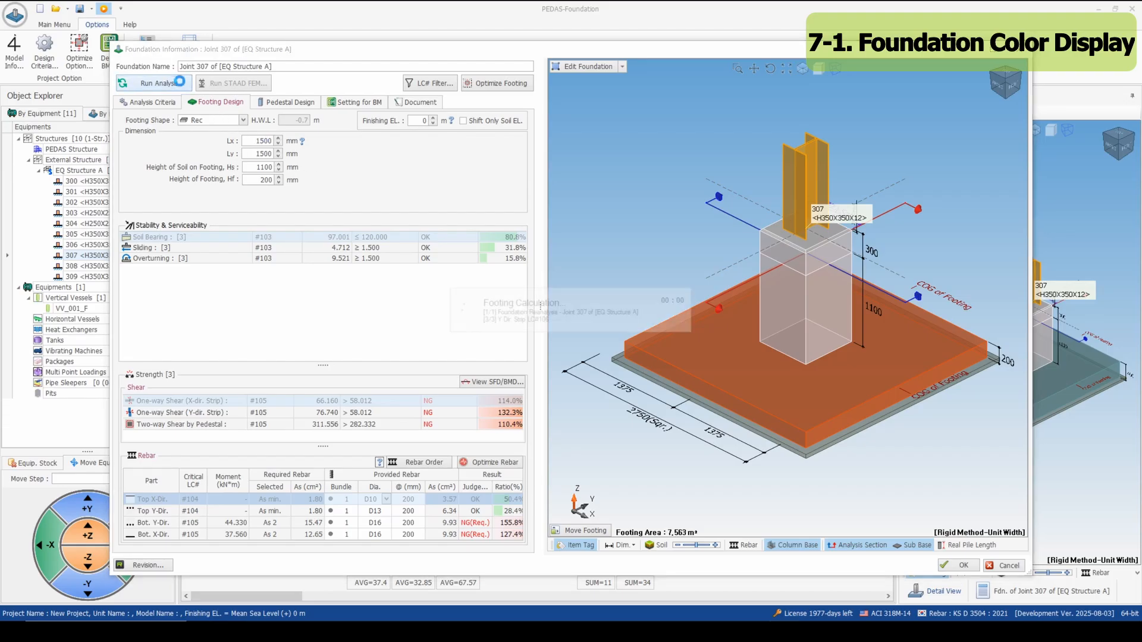
# In the LC Selection for EQ Structure A, exclude load combinations #103 to #105 from the non-pile soil bearing check.
pyautogui.click(473, 248)
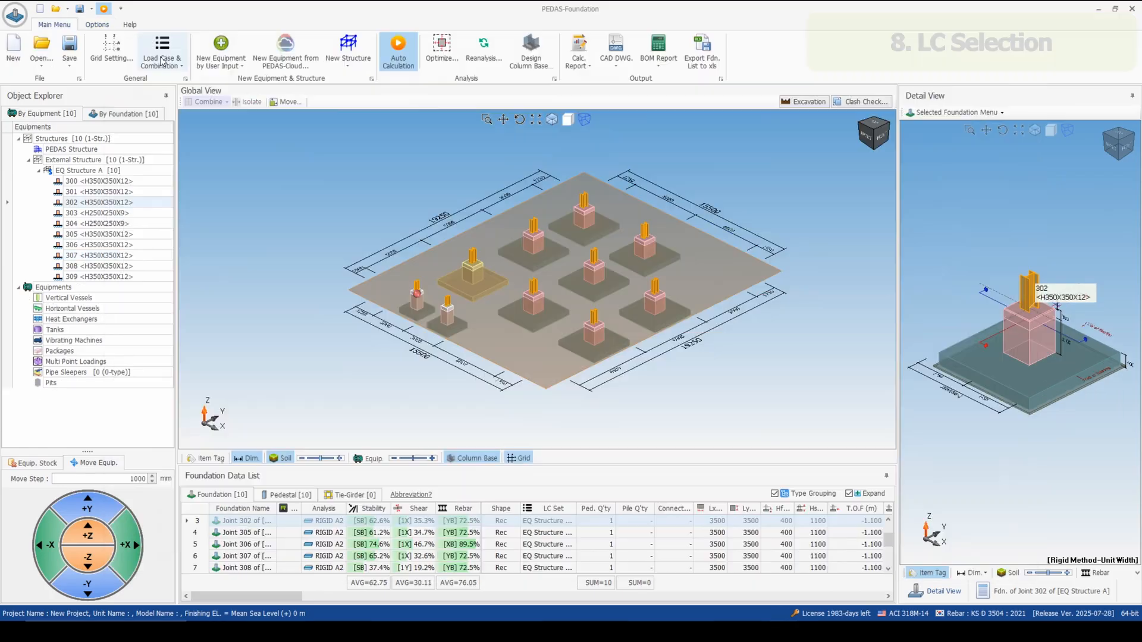
pyautogui.click(163, 52)
pyautogui.click(167, 107)
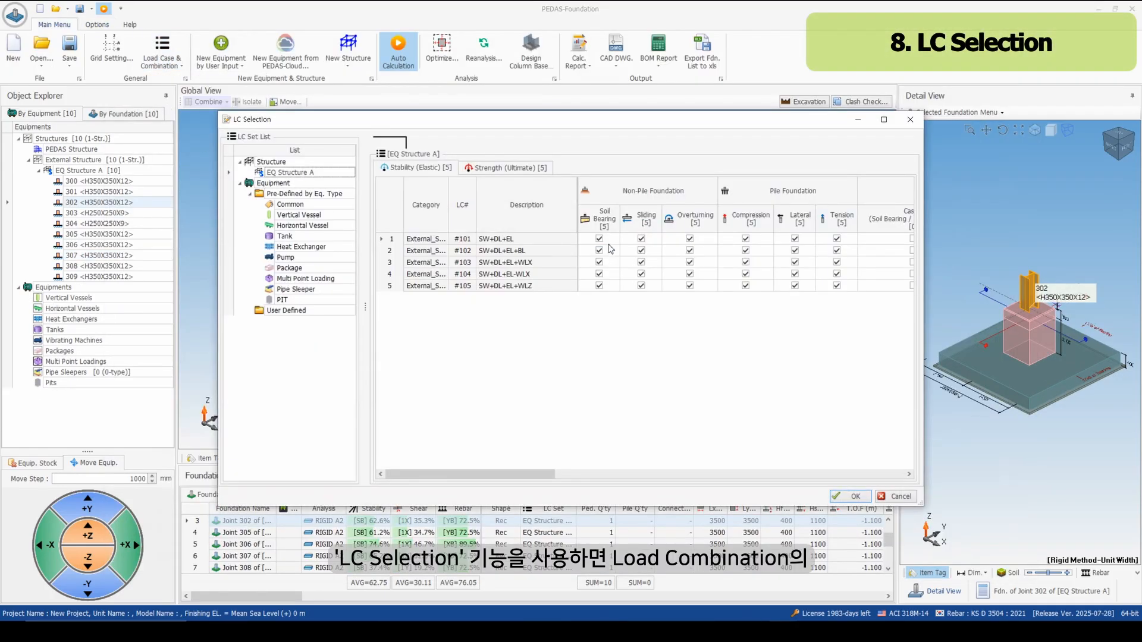
pyautogui.moveTo(612, 269); pyautogui.dragTo(612, 281)
pyautogui.rightClick(612, 282)
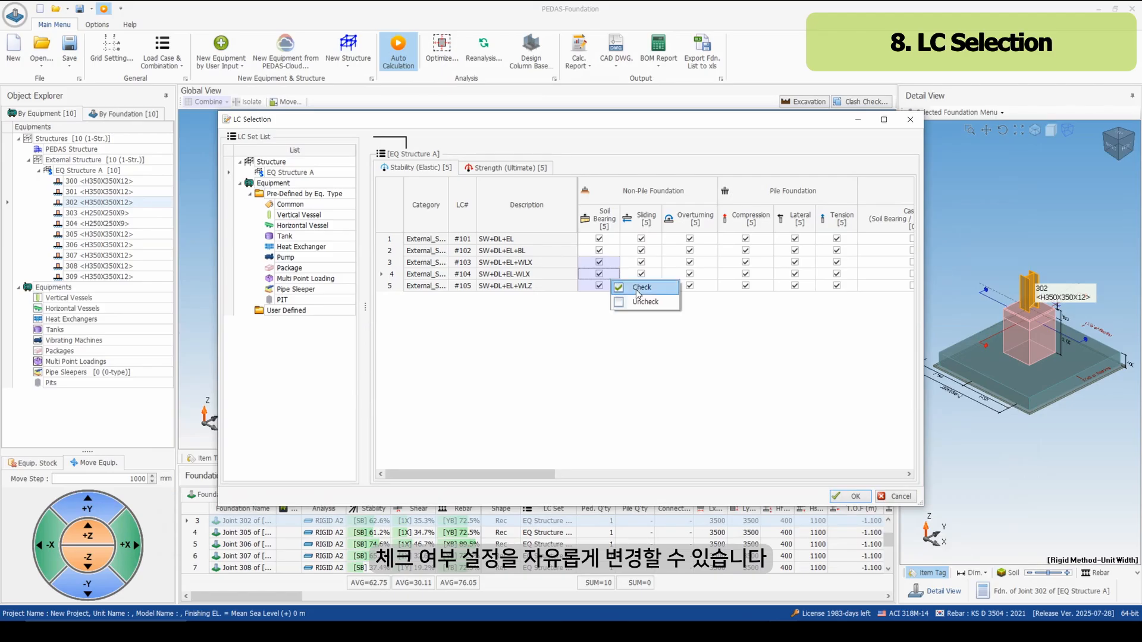
pyautogui.click(640, 302)
# Exclude combinations #101 to #103 from the sliding check, keep only #103 for overturning, and apply the LC selection.
pyautogui.moveTo(656, 239); pyautogui.dragTo(654, 266)
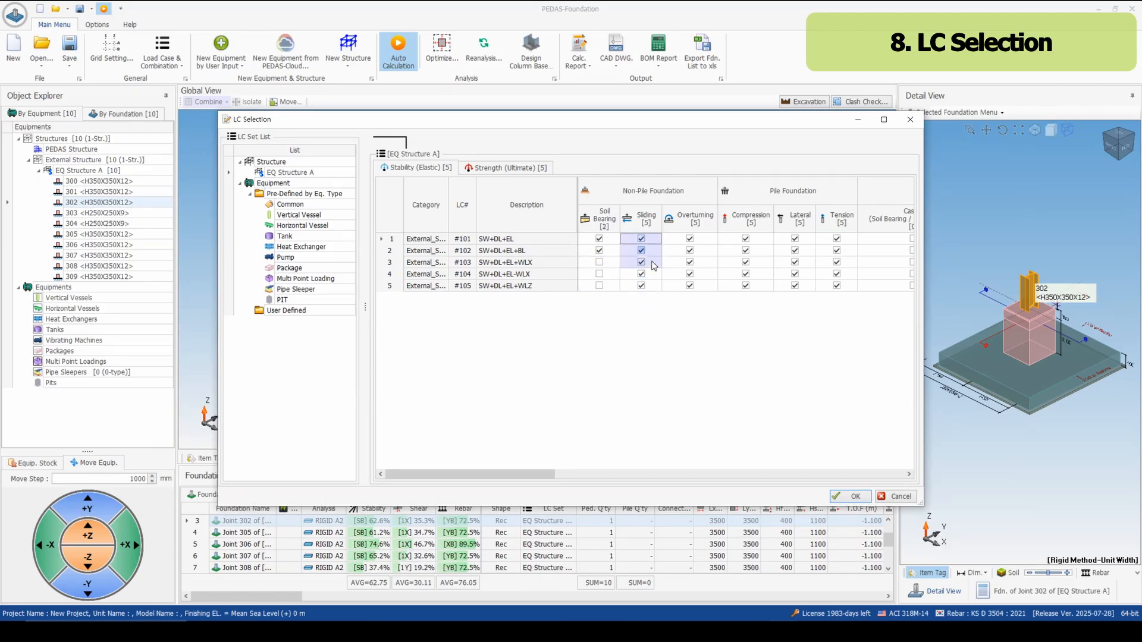
pyautogui.click(681, 287)
pyautogui.click(704, 240)
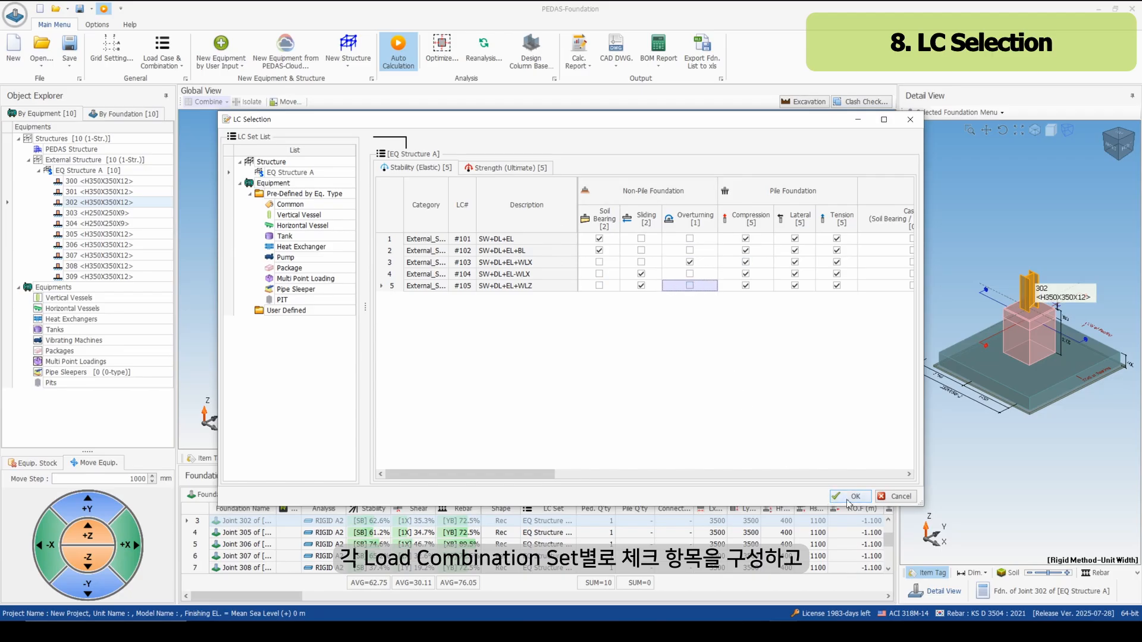
pyautogui.click(852, 497)
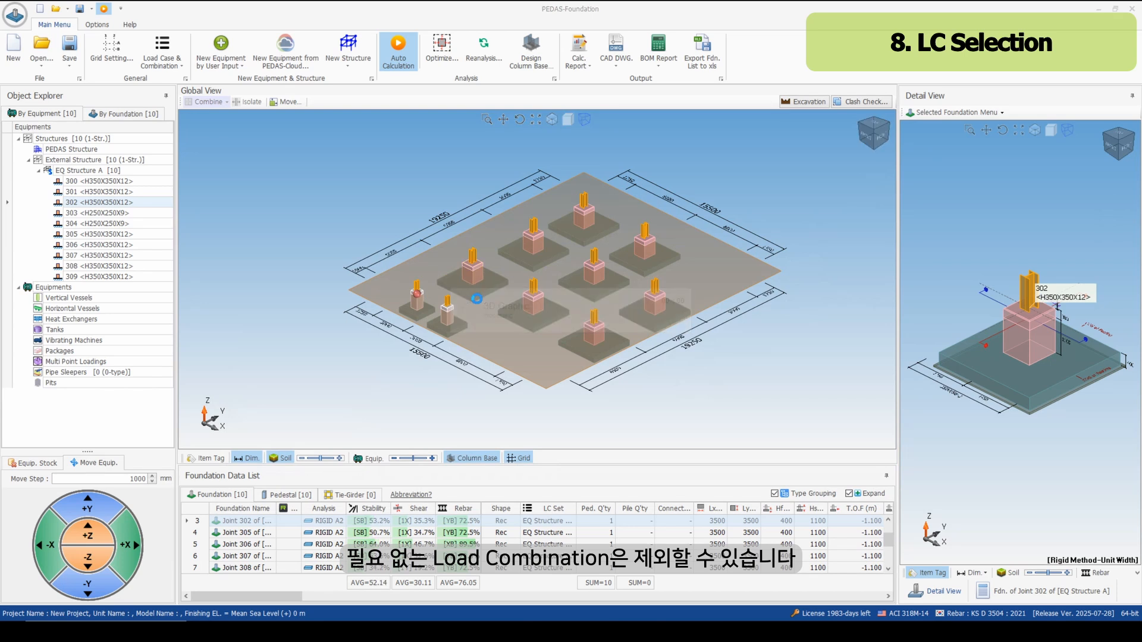
# Review the load combinations in the soil bearing and sliding logs of the joint 302 foundation.
pyautogui.click(478, 302)
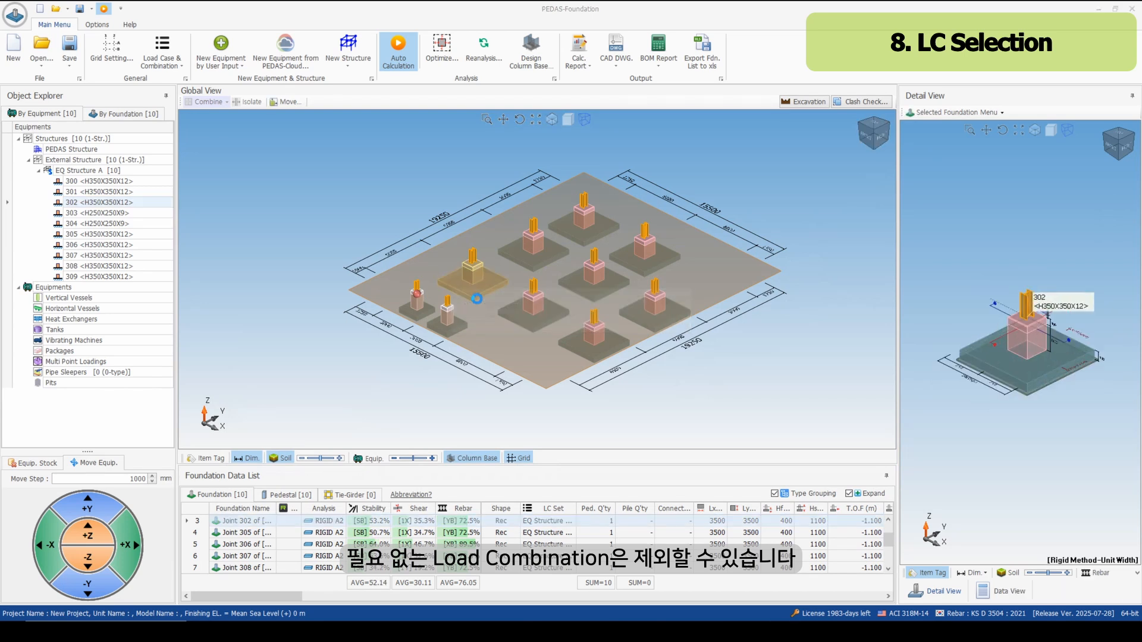
pyautogui.rightClick(478, 301)
pyautogui.click(490, 304)
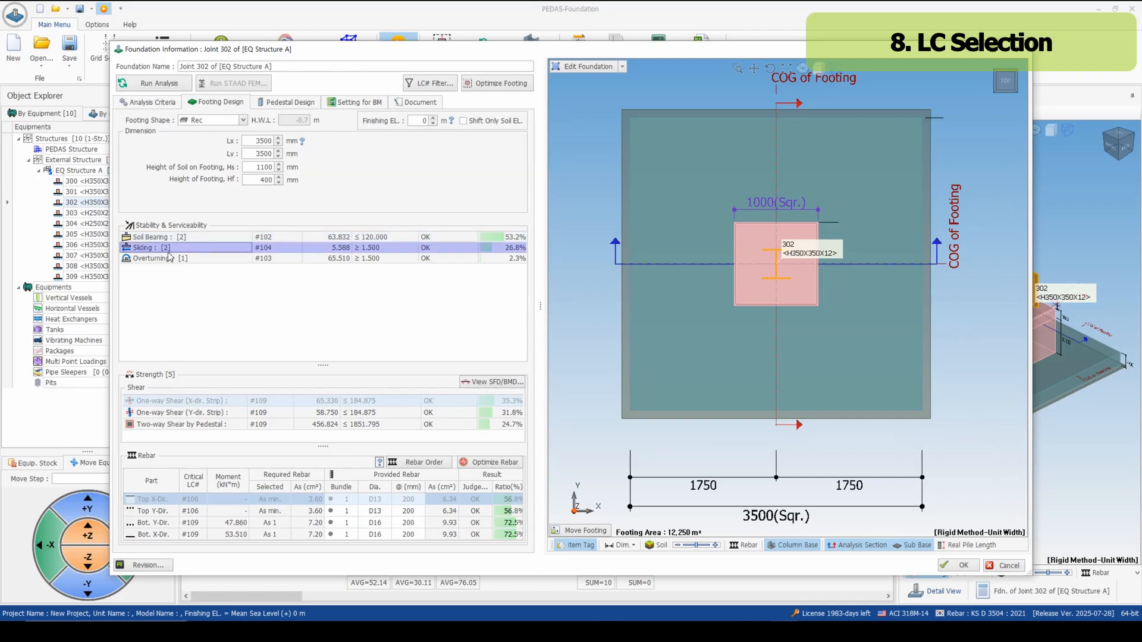
pyautogui.click(196, 239)
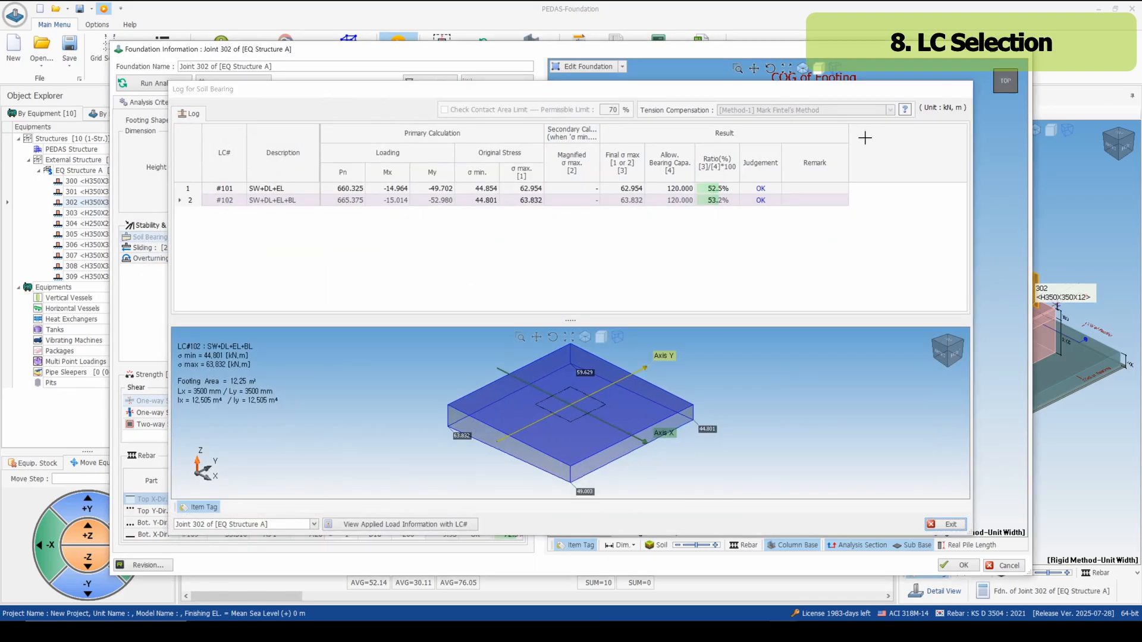
pyautogui.click(959, 88)
pyautogui.click(191, 246)
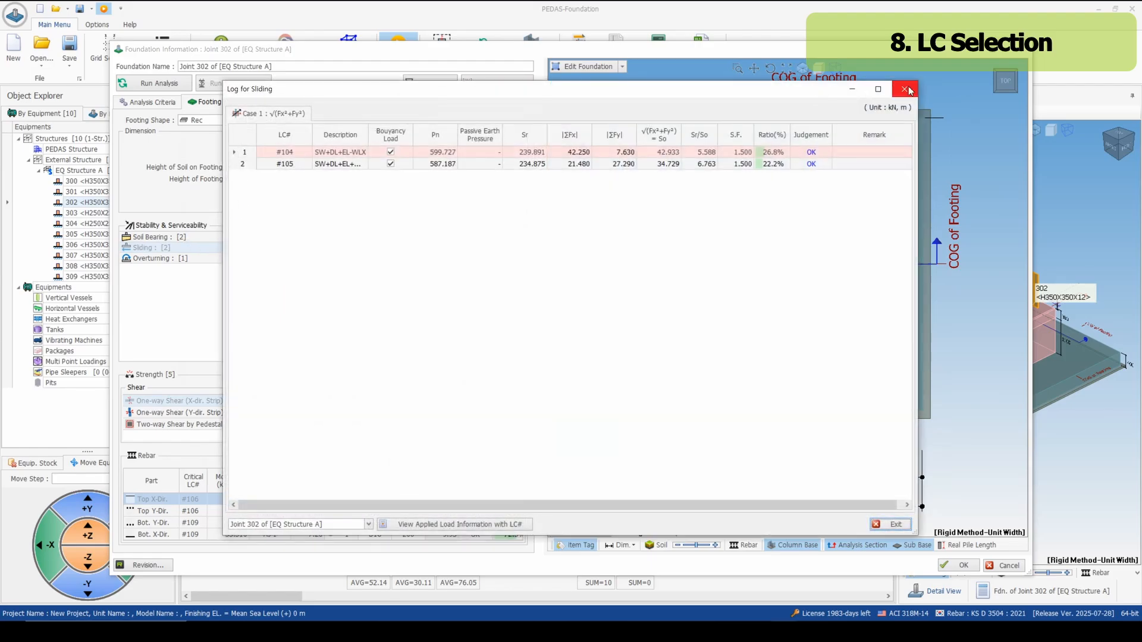
pyautogui.click(904, 90)
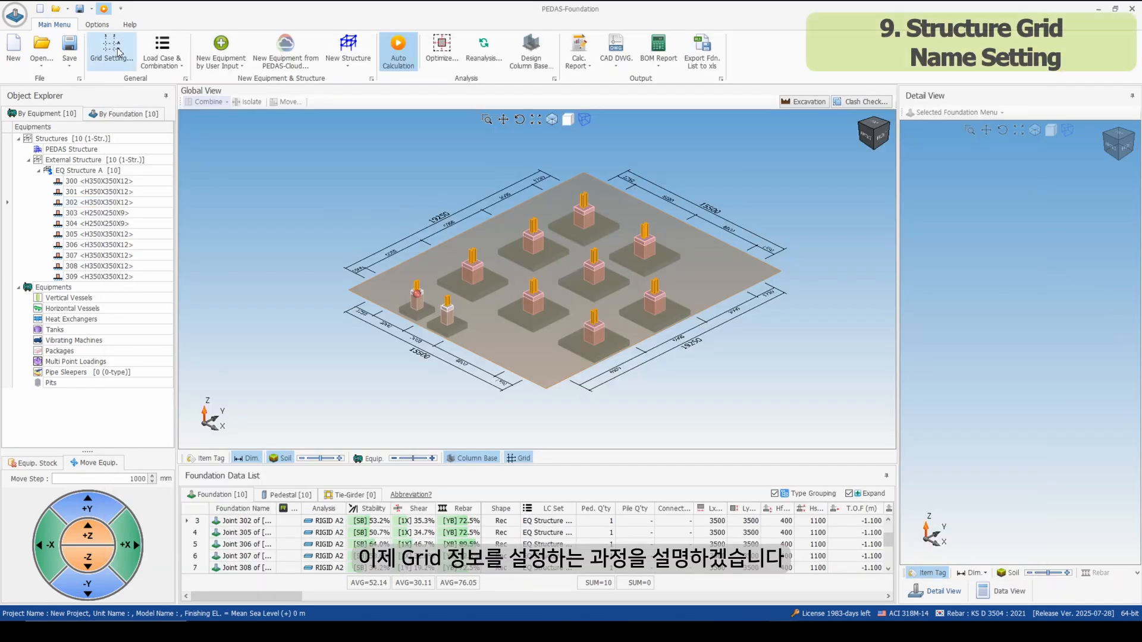
# Name the four X grid lines of EQ Structure A as A, B, C and D in ascending coordinate order.
pyautogui.click(118, 52)
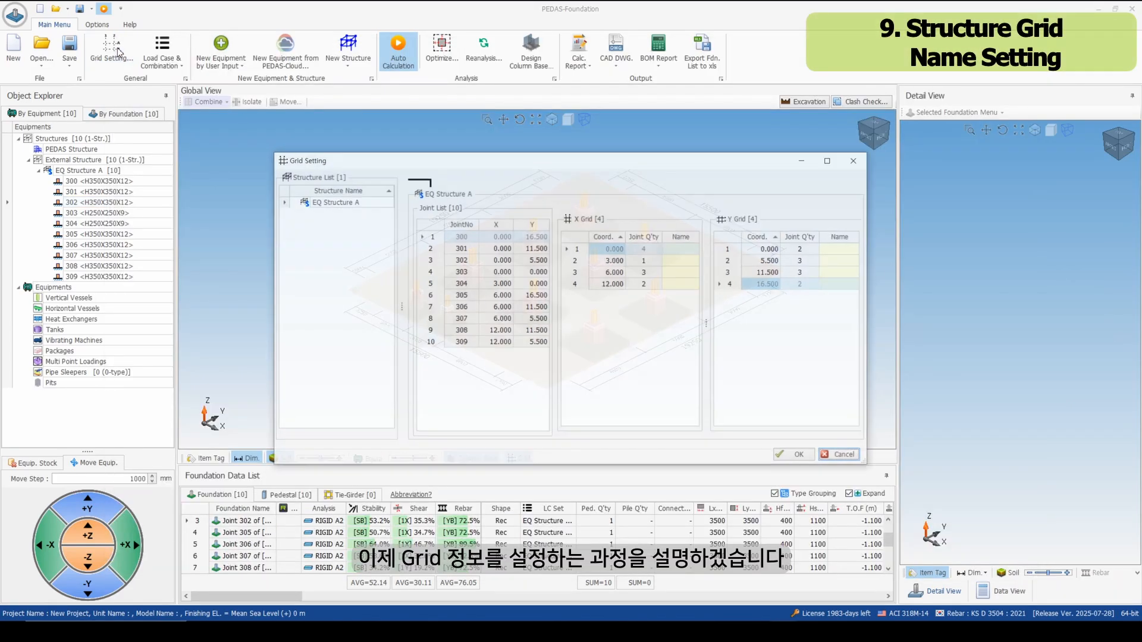
pyautogui.click(855, 161)
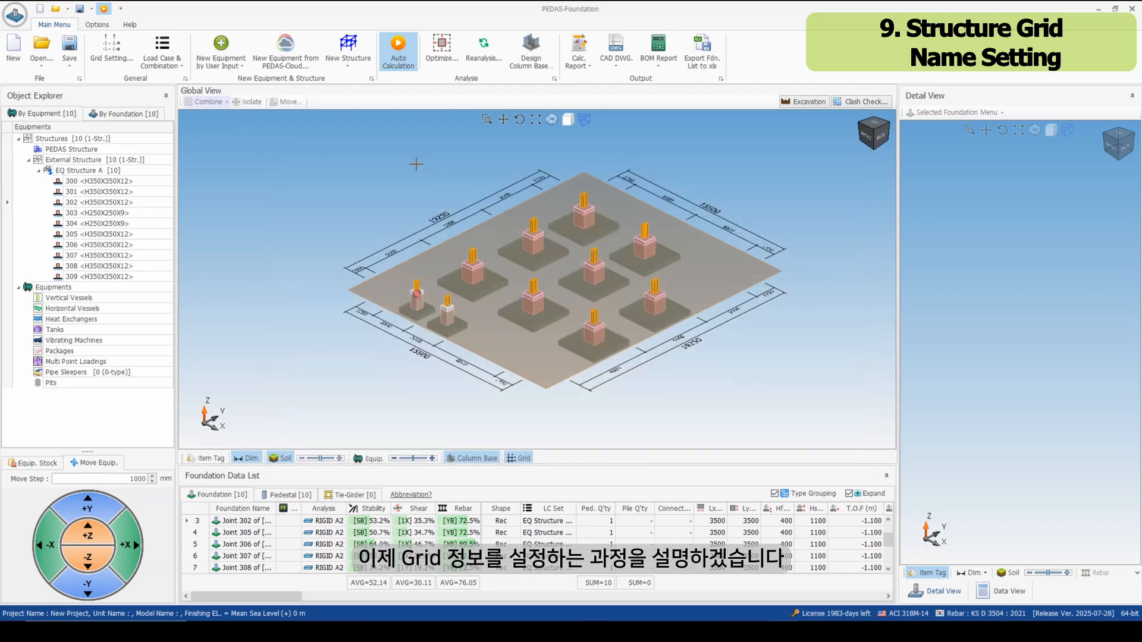
pyautogui.rightClick(124, 170)
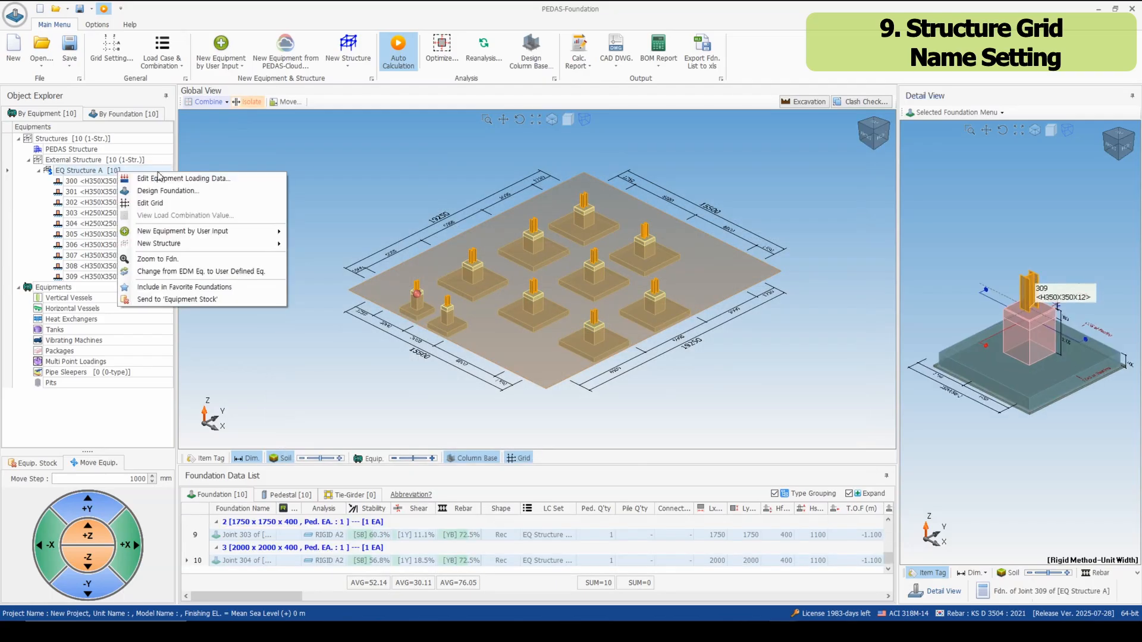
pyautogui.click(155, 204)
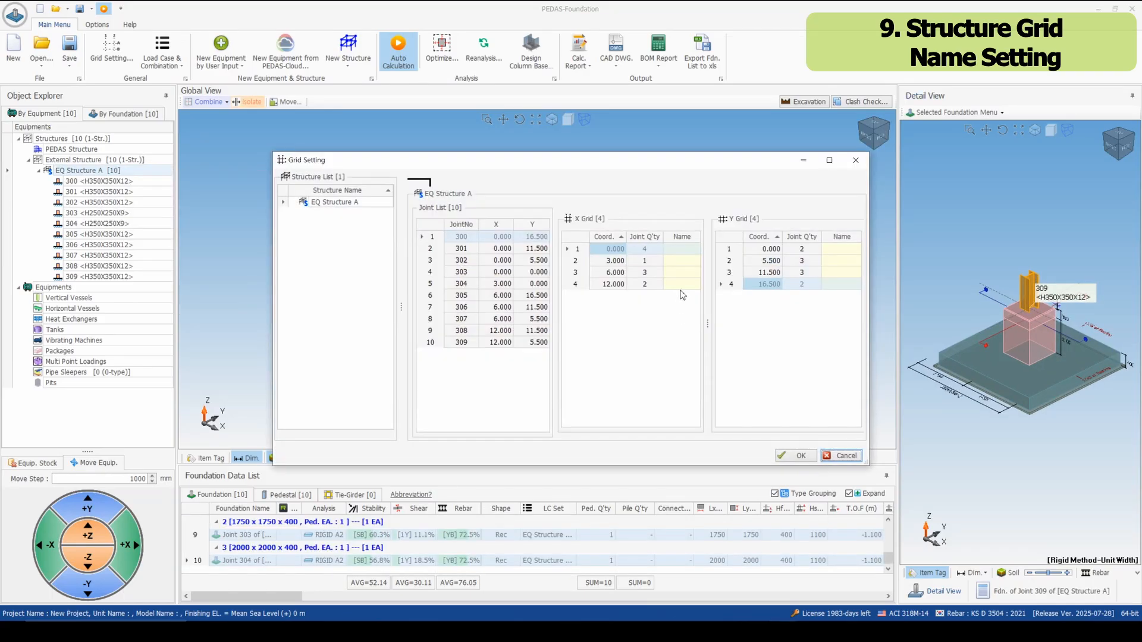
pyautogui.click(681, 253)
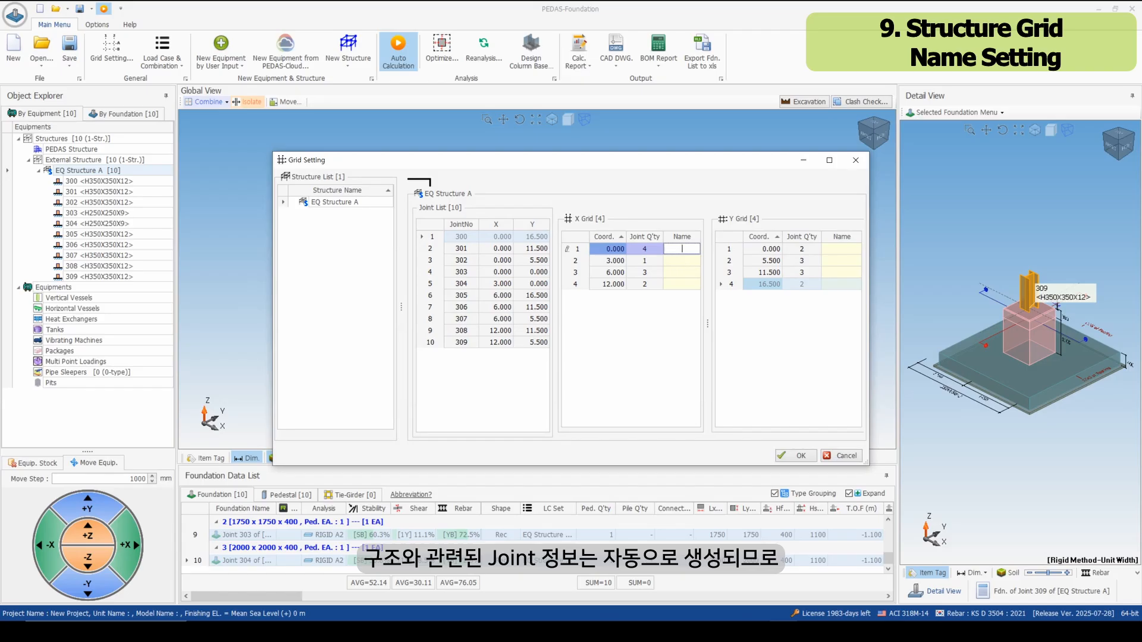
pyautogui.write('A')
pyautogui.click(682, 262)
pyautogui.write('B')
pyautogui.click(684, 273)
pyautogui.write('C')
pyautogui.click(686, 283)
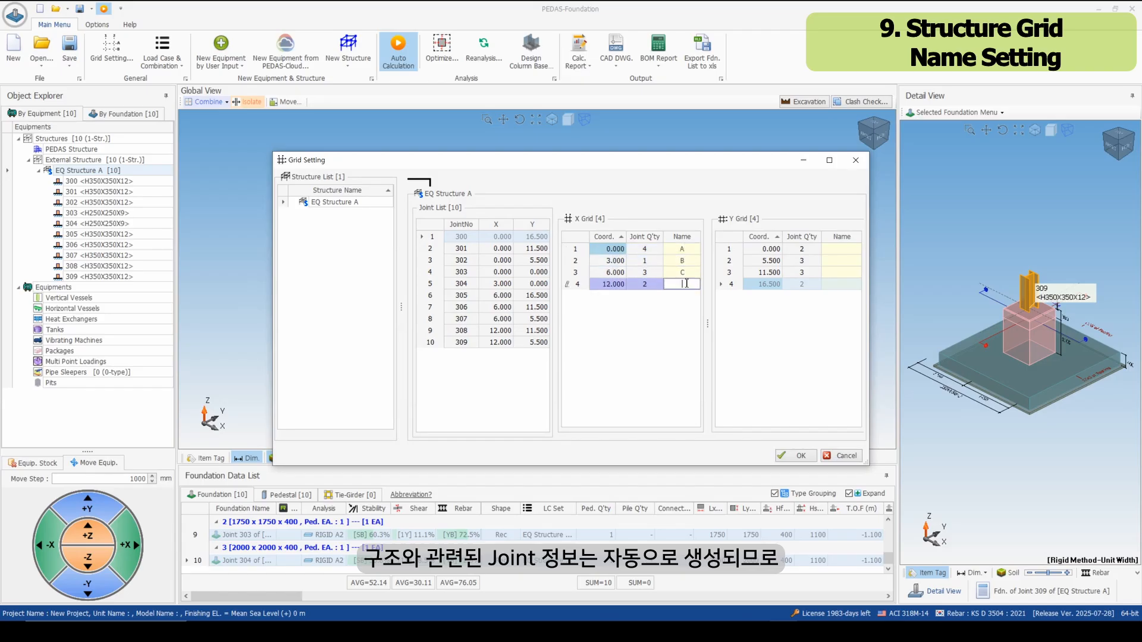
# Name the four Y grid lines of EQ Structure A as 1, 2, 3 and 4 in ascending order and apply the grid settings.
pyautogui.click(852, 249)
pyautogui.write('1')
pyautogui.click(850, 261)
pyautogui.write('2')
pyautogui.click(848, 272)
pyautogui.write('3')
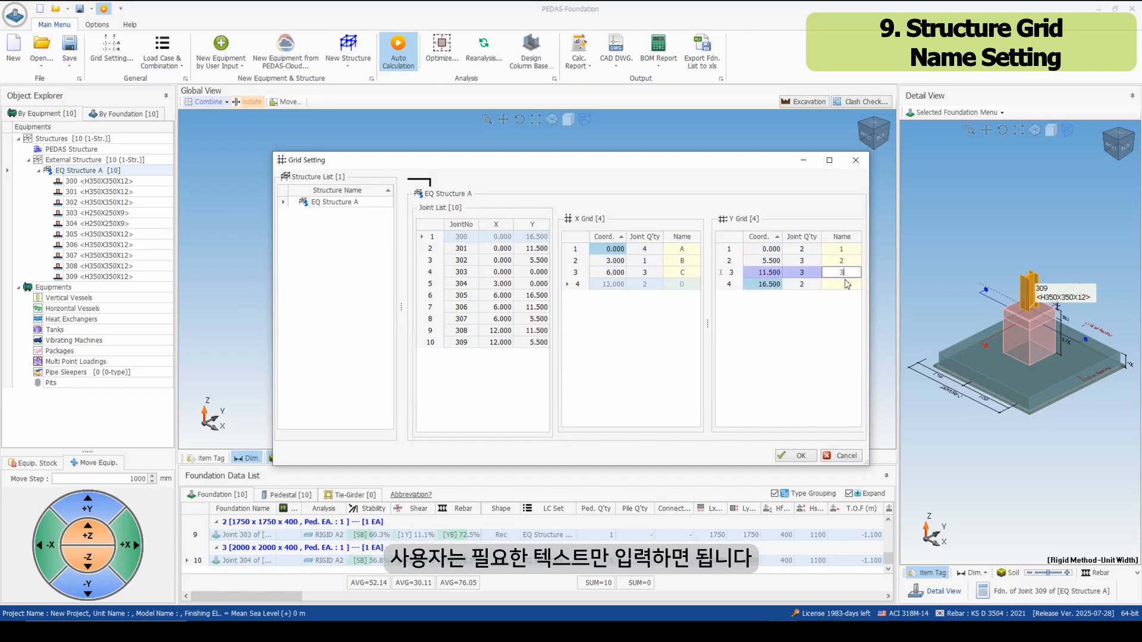
pyautogui.click(845, 284)
pyautogui.write('4')
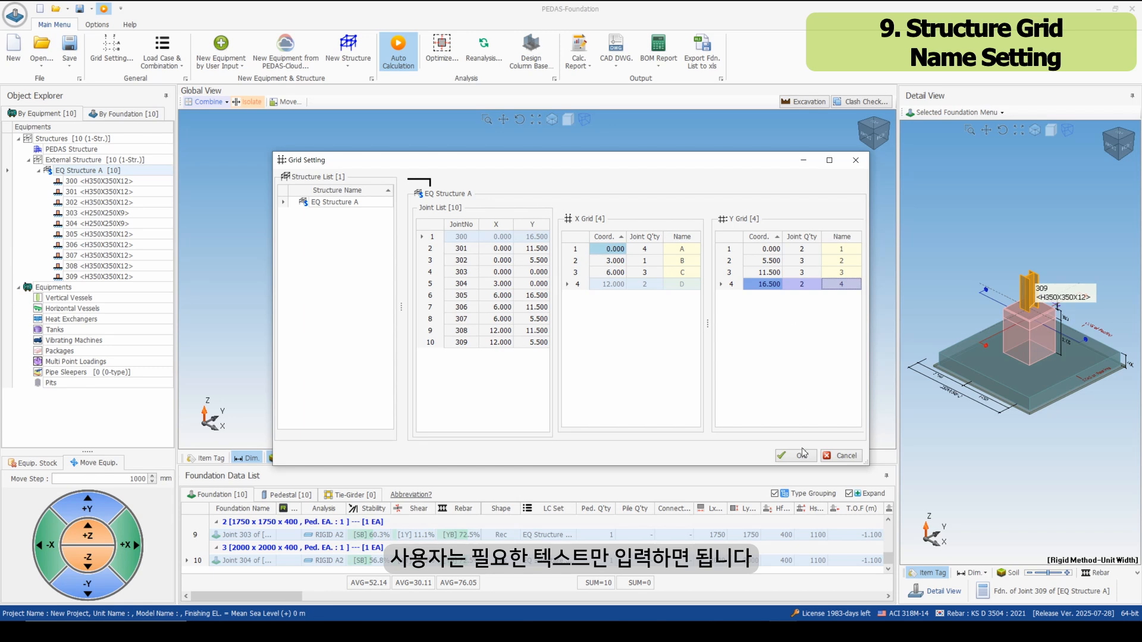
pyautogui.click(800, 455)
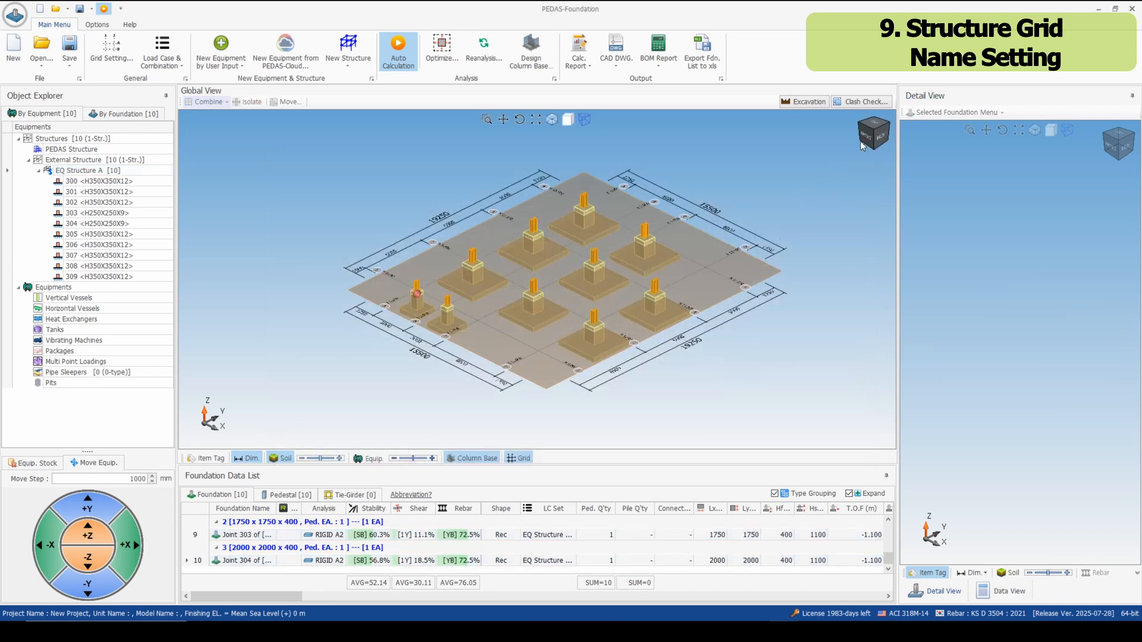
# Examine the X and Y grid name bubbles around the foundations in a top view of the model.
pyautogui.click(880, 130)
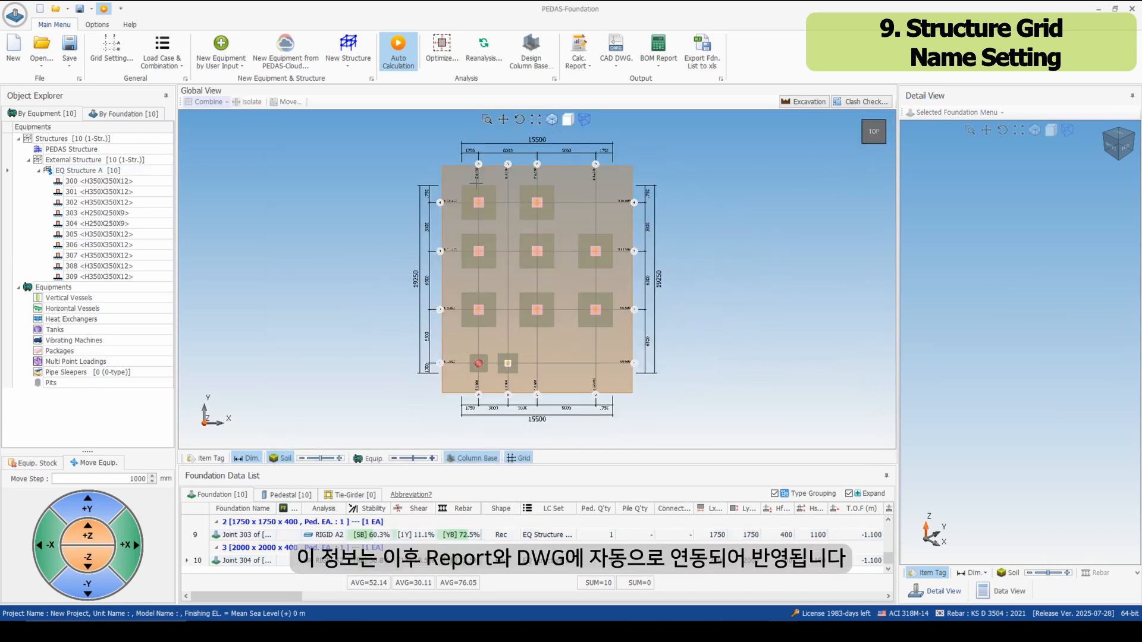
pyautogui.scroll(3, 511, 142)
pyautogui.scroll(3, 511, 143)
pyautogui.moveTo(598, 204); pyautogui.dragTo(393, 204)
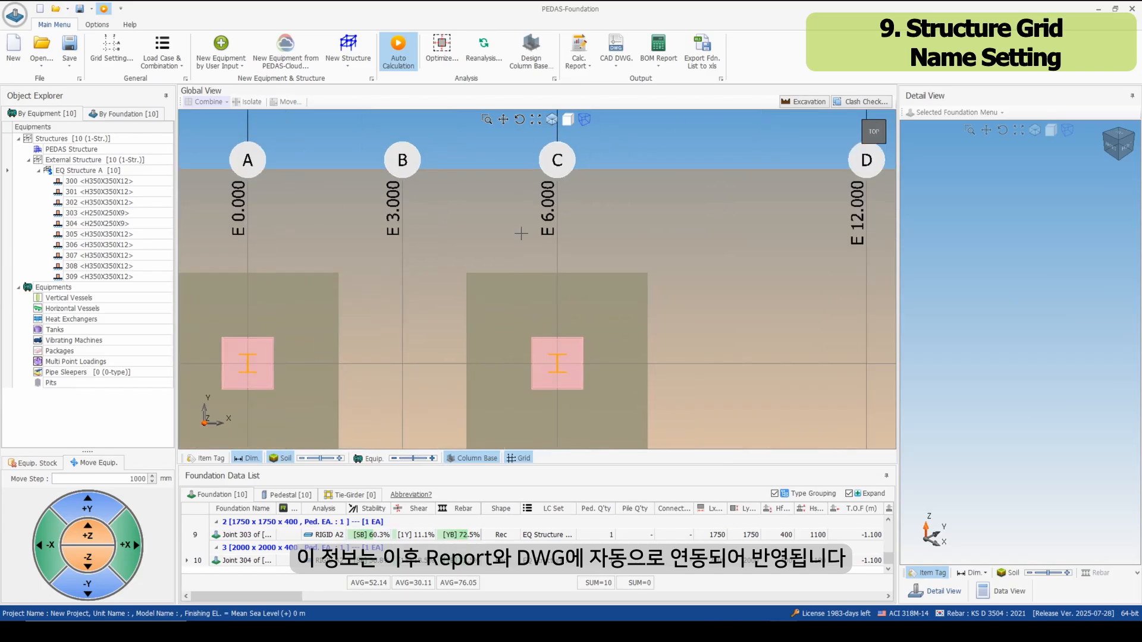
pyautogui.scroll(-3, 597, 248)
pyautogui.moveTo(577, 337); pyautogui.dragTo(711, 248)
pyautogui.scroll(-2, 711, 248)
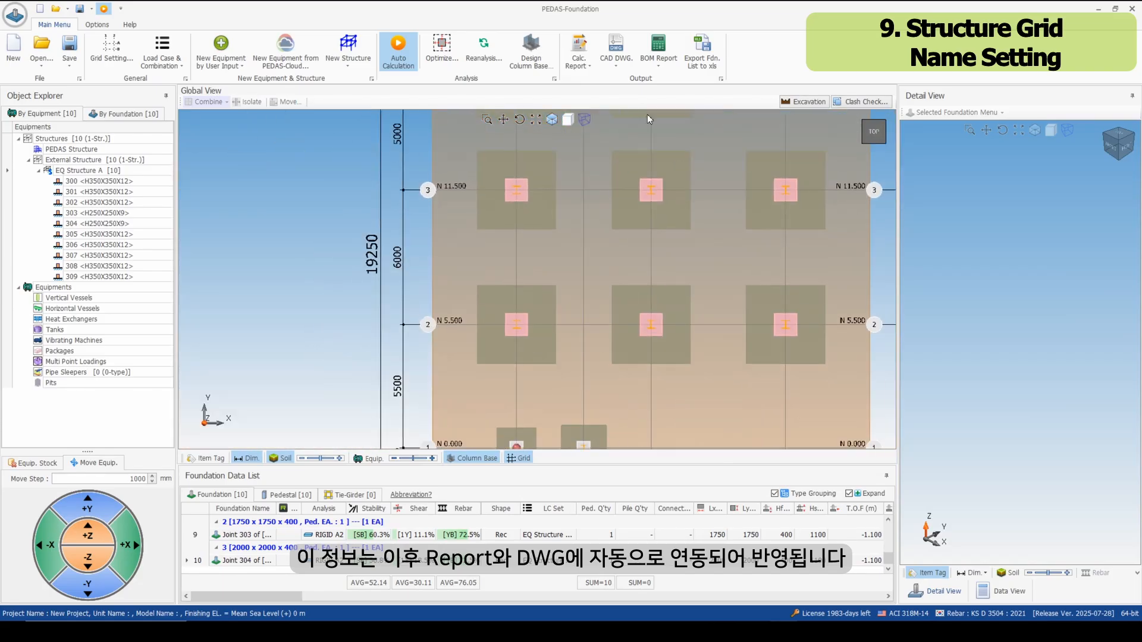
pyautogui.scroll(3, 555, 336)
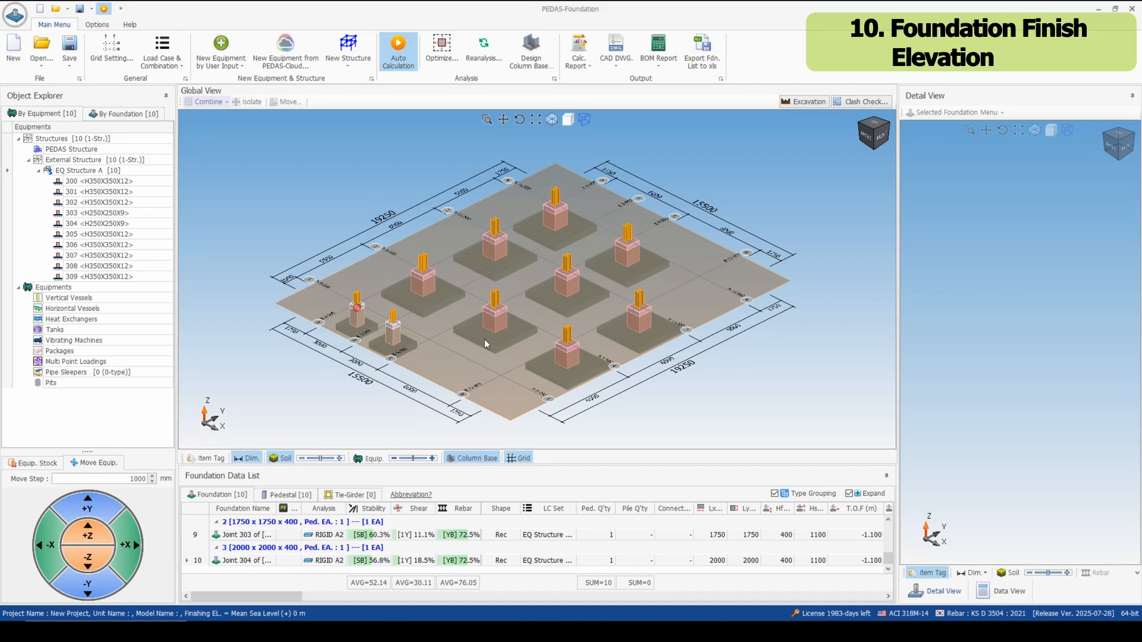
# Set the finishing elevation of the joint 307 foundation to -0.2 m.
pyautogui.click(485, 344)
pyautogui.rightClick(485, 344)
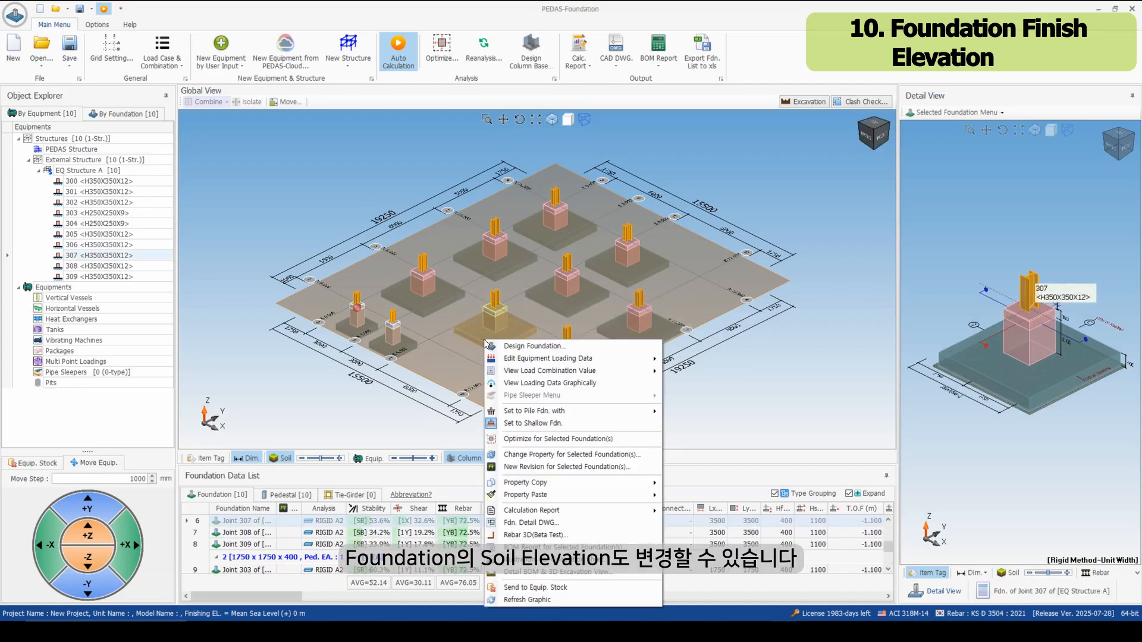
pyautogui.click(515, 345)
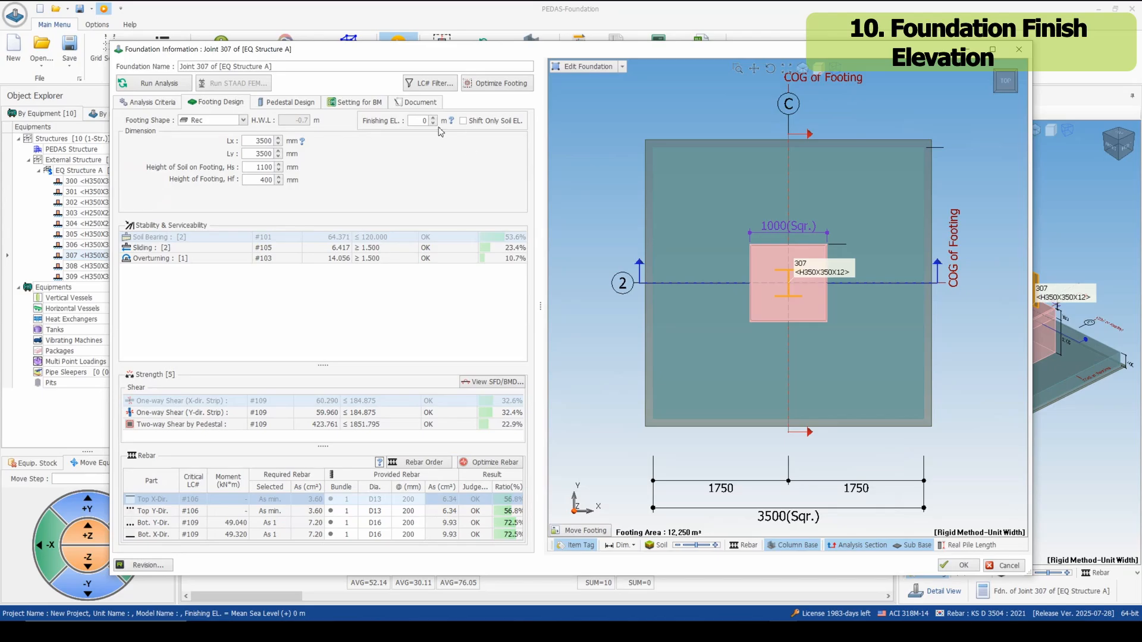
pyautogui.click(432, 124)
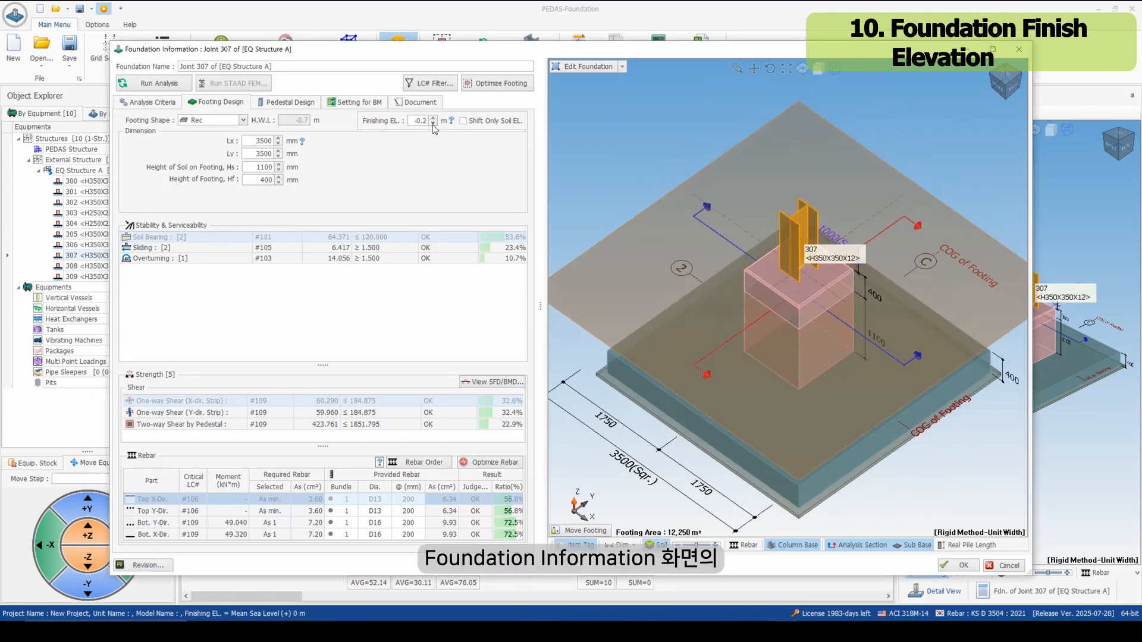
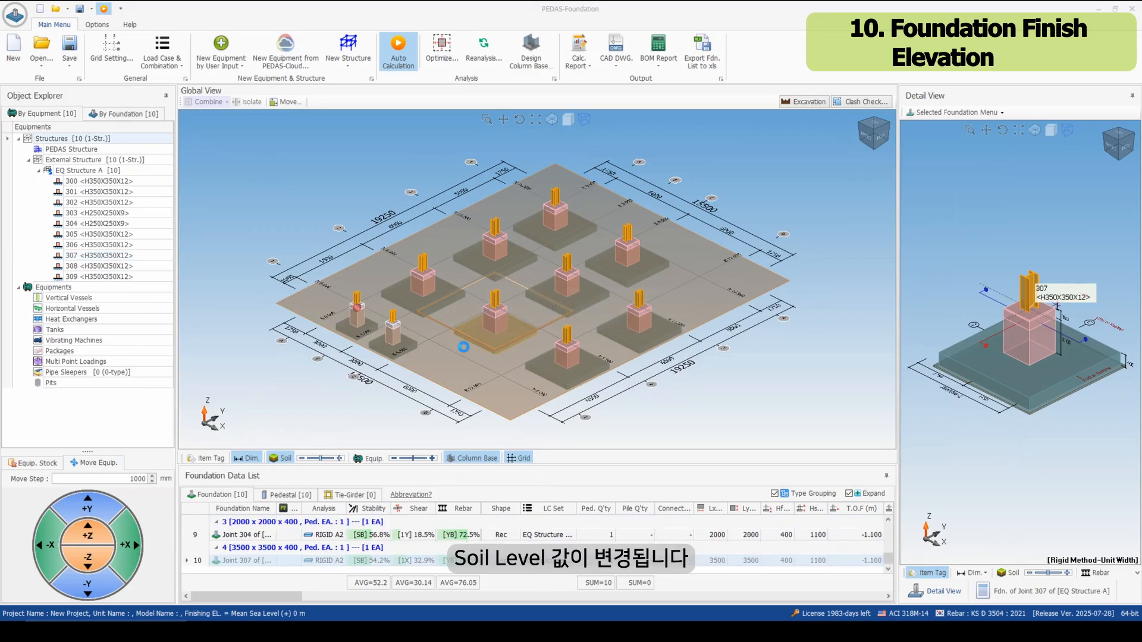
# Set the finishing elevation of the joint 308 foundation to 0.2 m and apply the change.
pyautogui.click(642, 343)
pyautogui.rightClick(644, 343)
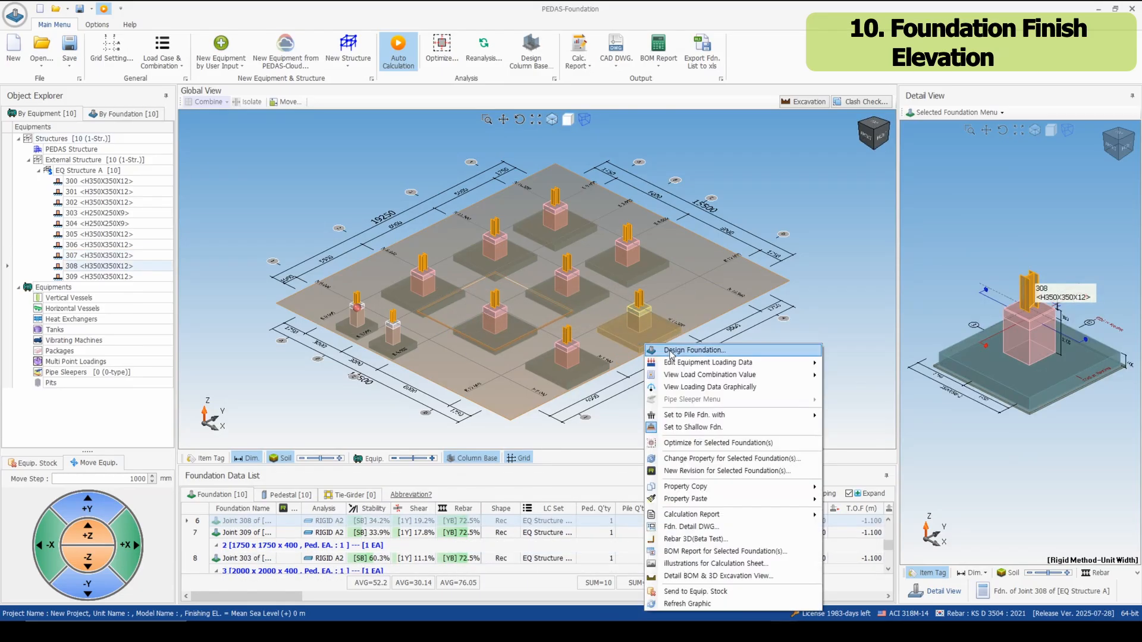
pyautogui.click(668, 351)
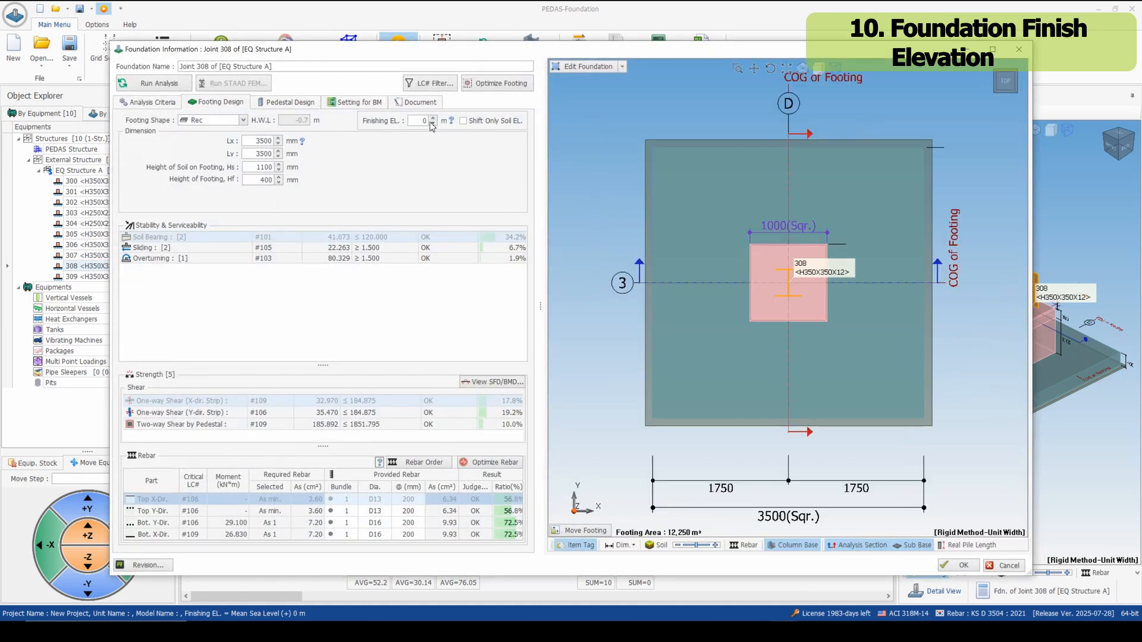
pyautogui.click(433, 117)
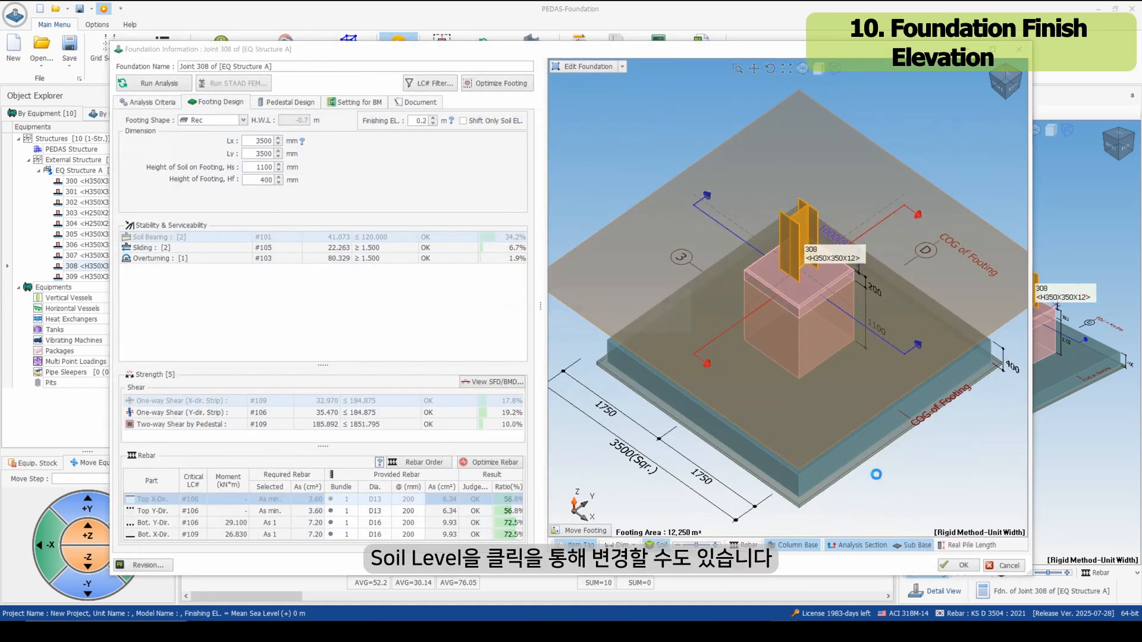
pyautogui.click(958, 565)
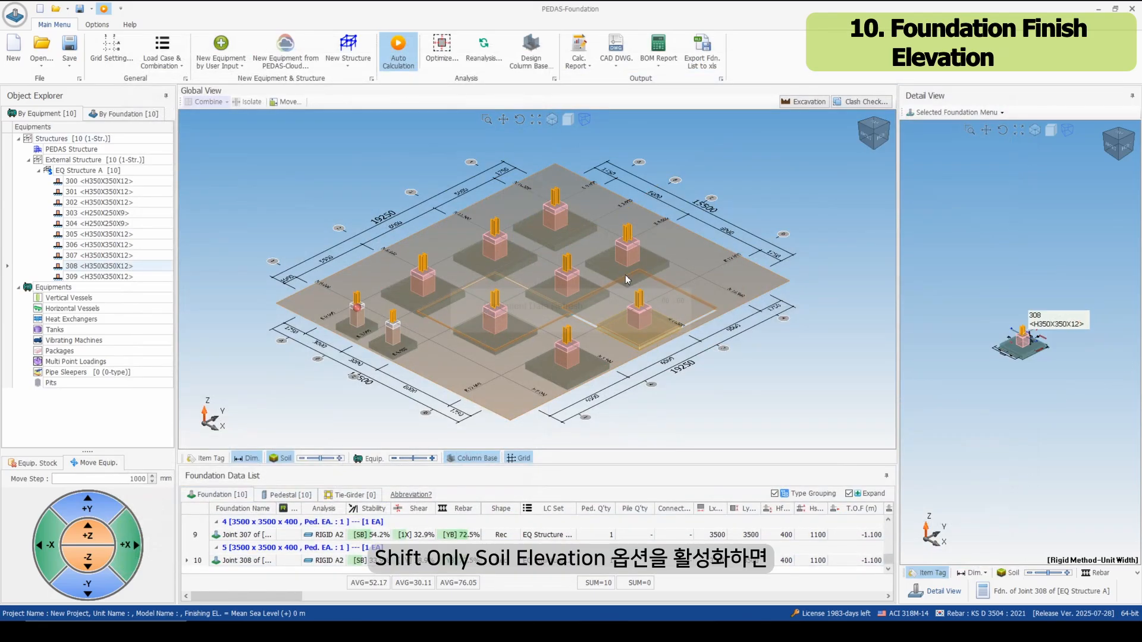
# Enable shifting only the soil elevation for the joint 300 foundation, set its finishing elevation to 0.6 m and apply it.
pyautogui.click(562, 243)
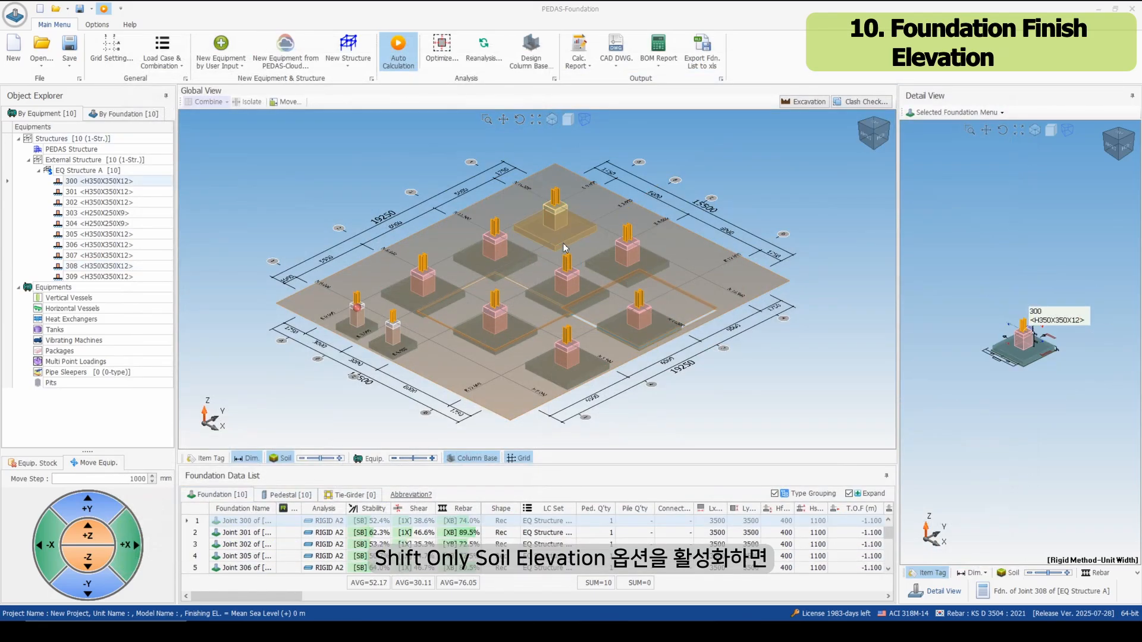
pyautogui.rightClick(562, 243)
pyautogui.click(612, 250)
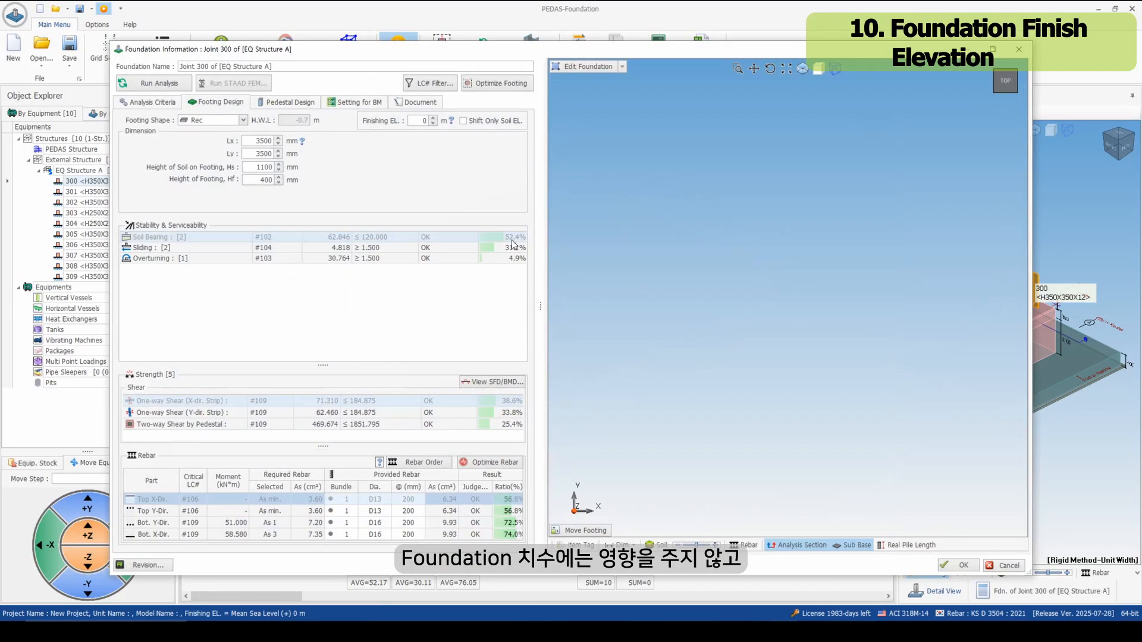
pyautogui.click(464, 122)
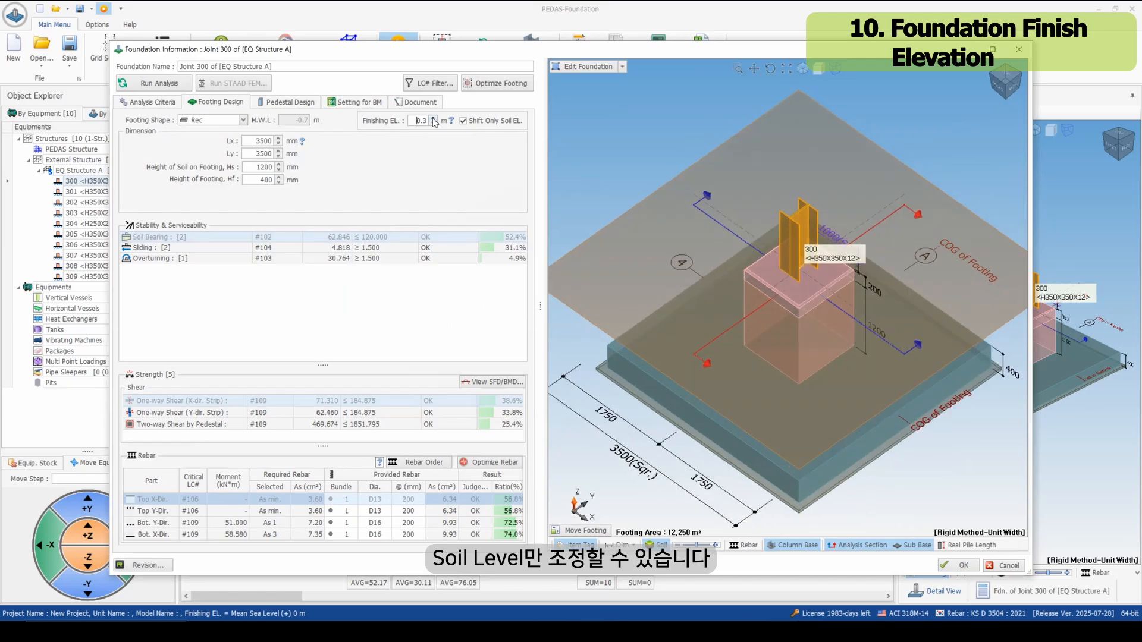
pyautogui.click(434, 119)
pyautogui.click(433, 119)
pyautogui.click(434, 120)
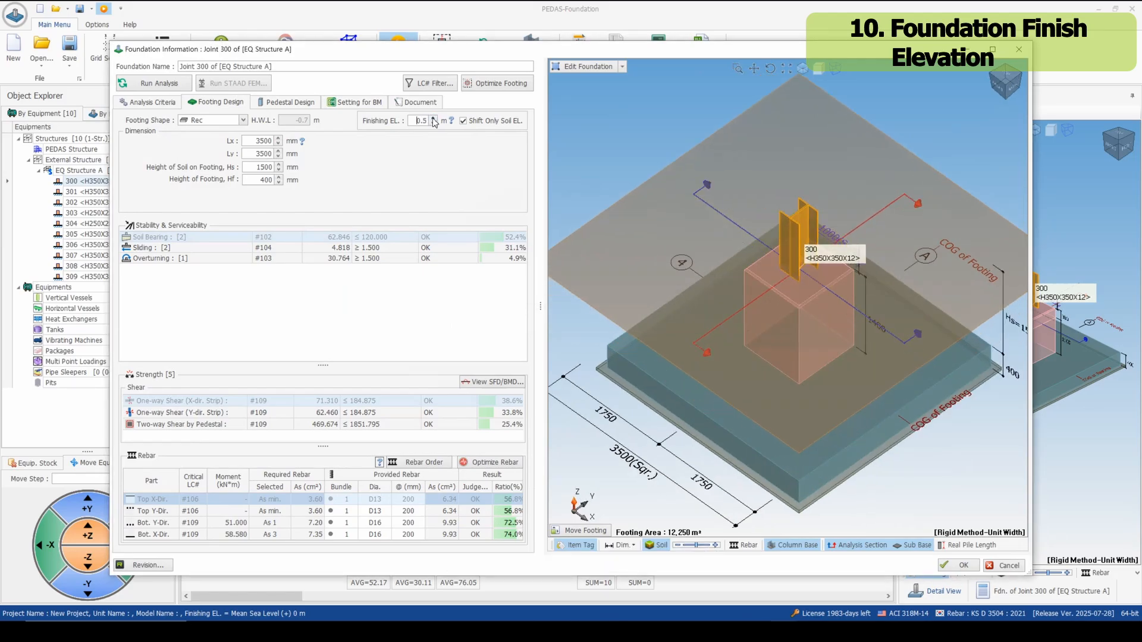
pyautogui.click(434, 120)
pyautogui.click(434, 120)
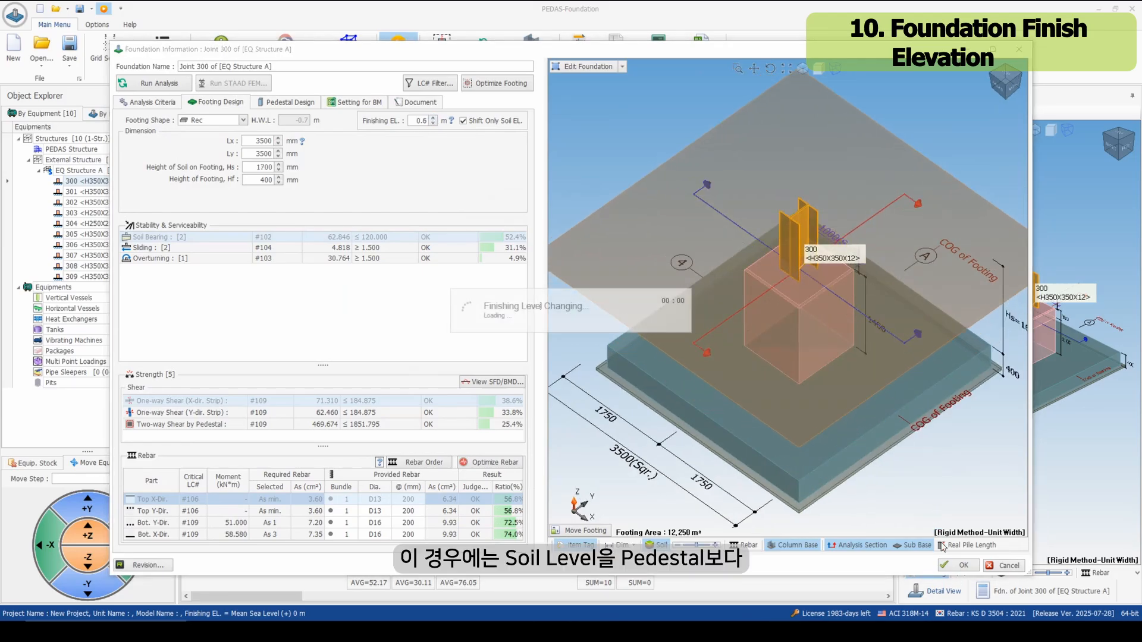
pyautogui.click(958, 566)
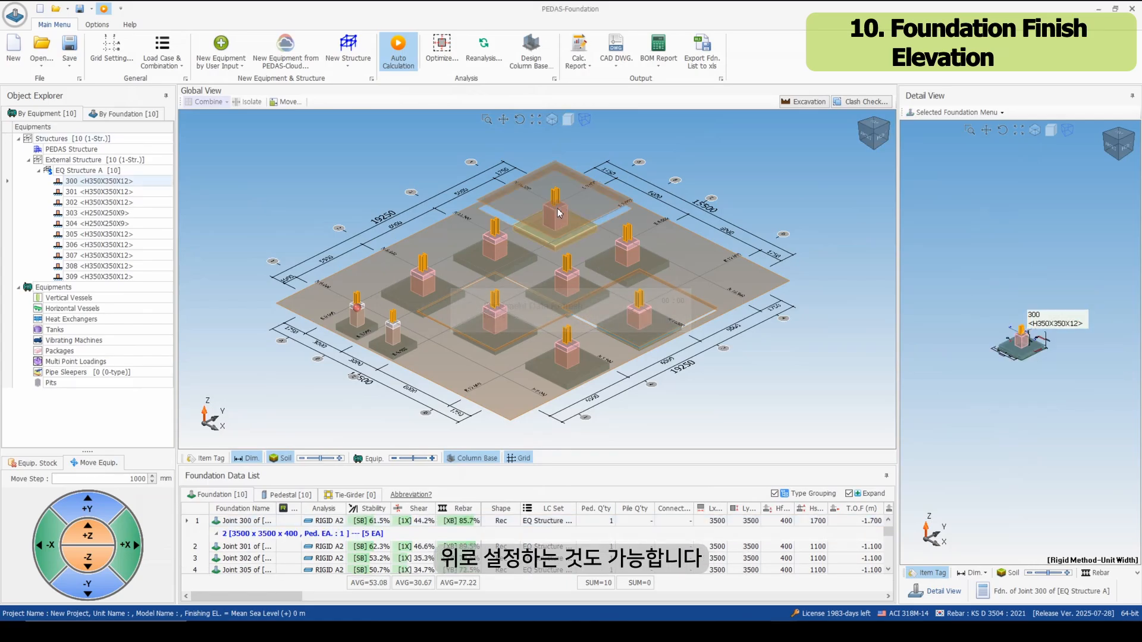
# Shift the joint 309 footing 300 mm in the -X direction and 200 mm in the +Y direction, using 100 mm increments.
pyautogui.scroll(5, 557, 214)
pyautogui.moveTo(550, 246); pyautogui.dragTo(573, 253)
pyautogui.scroll(-4, 574, 245)
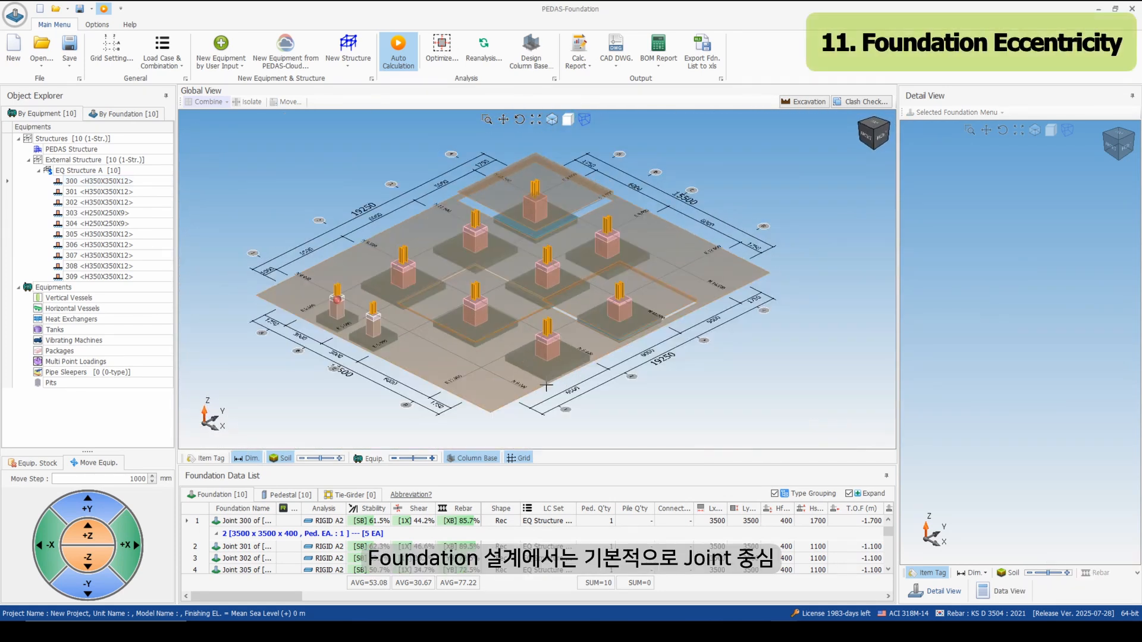
pyautogui.click(547, 376)
pyautogui.rightClick(548, 376)
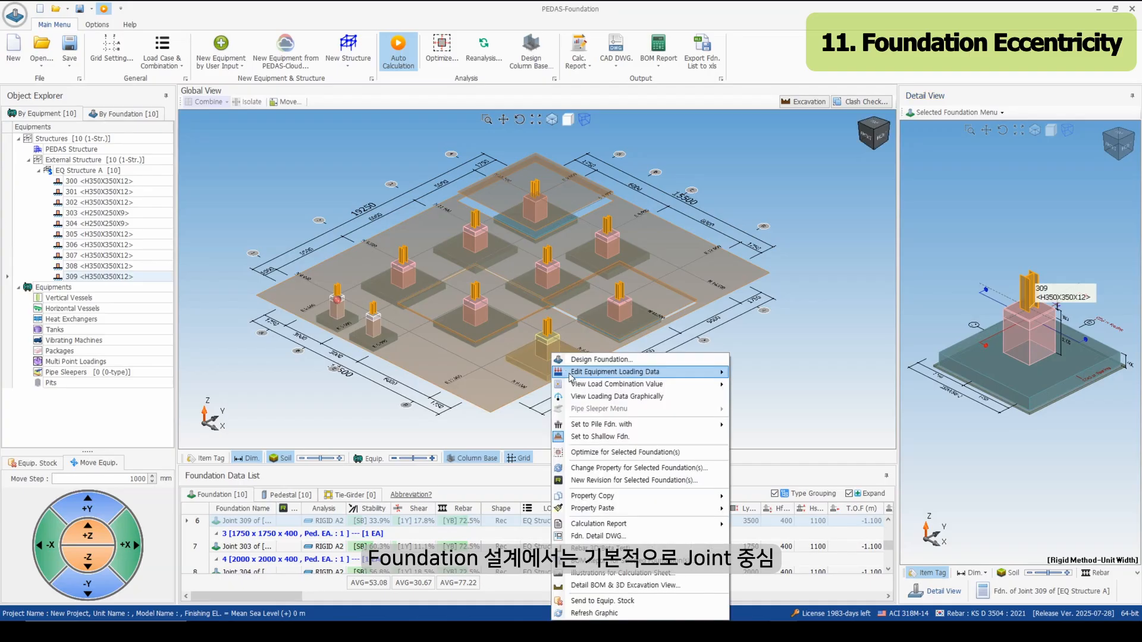
pyautogui.click(586, 361)
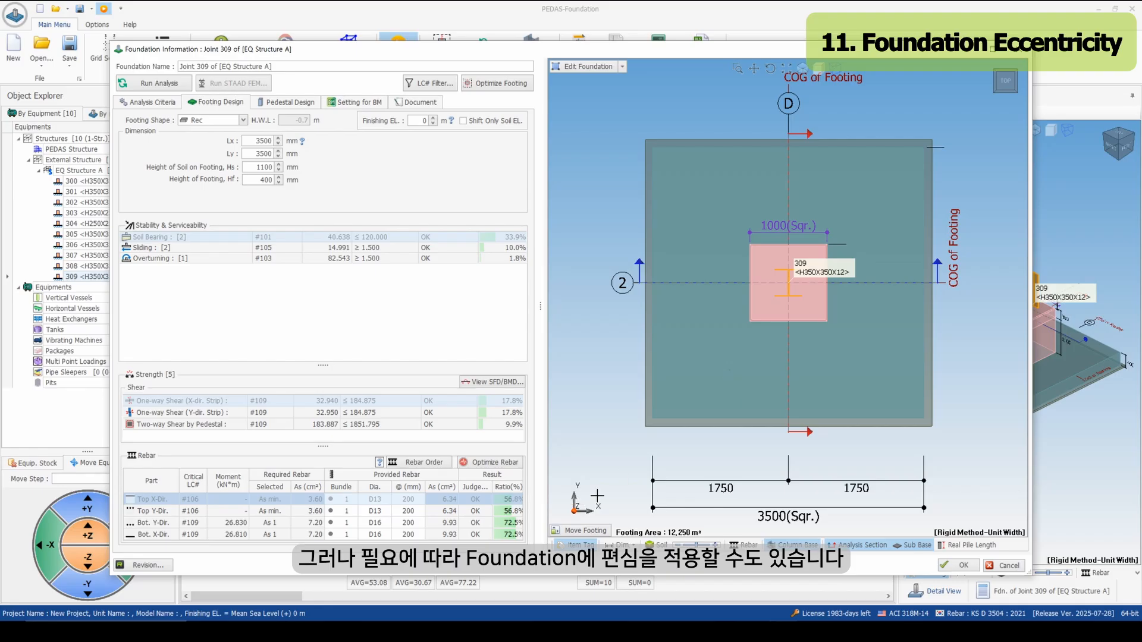
pyautogui.click(597, 531)
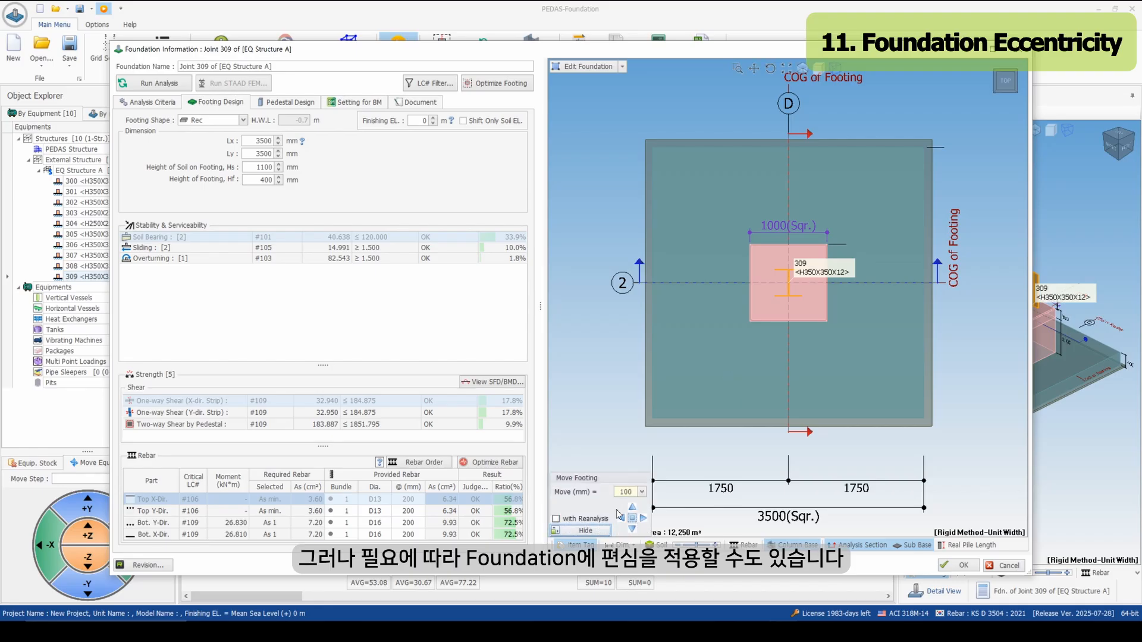
pyautogui.click(621, 519)
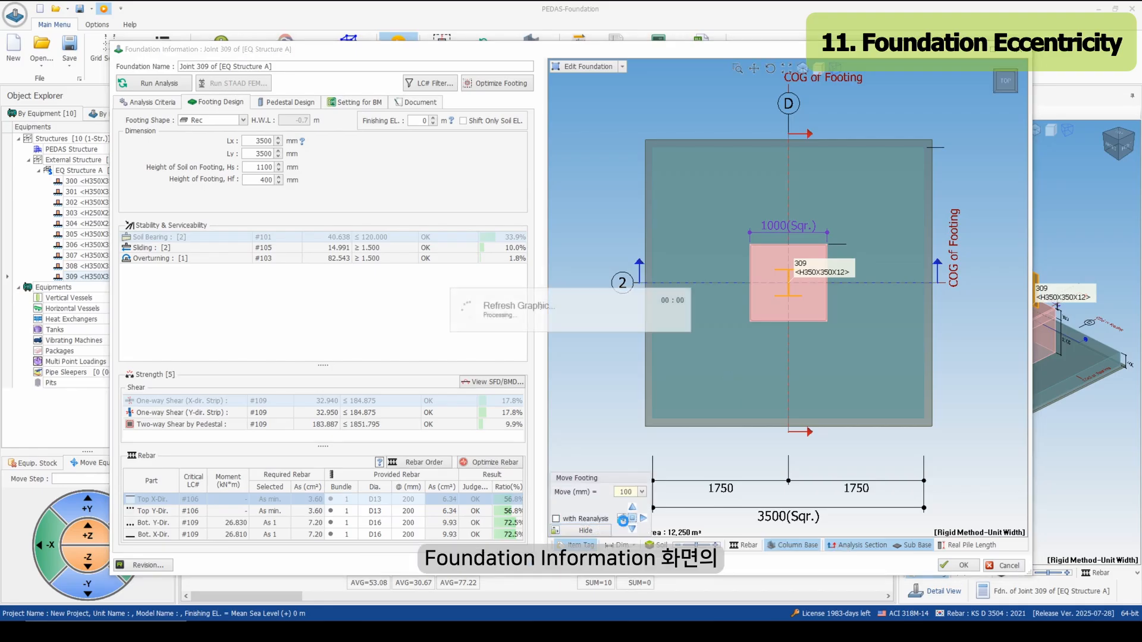
pyautogui.click(622, 519)
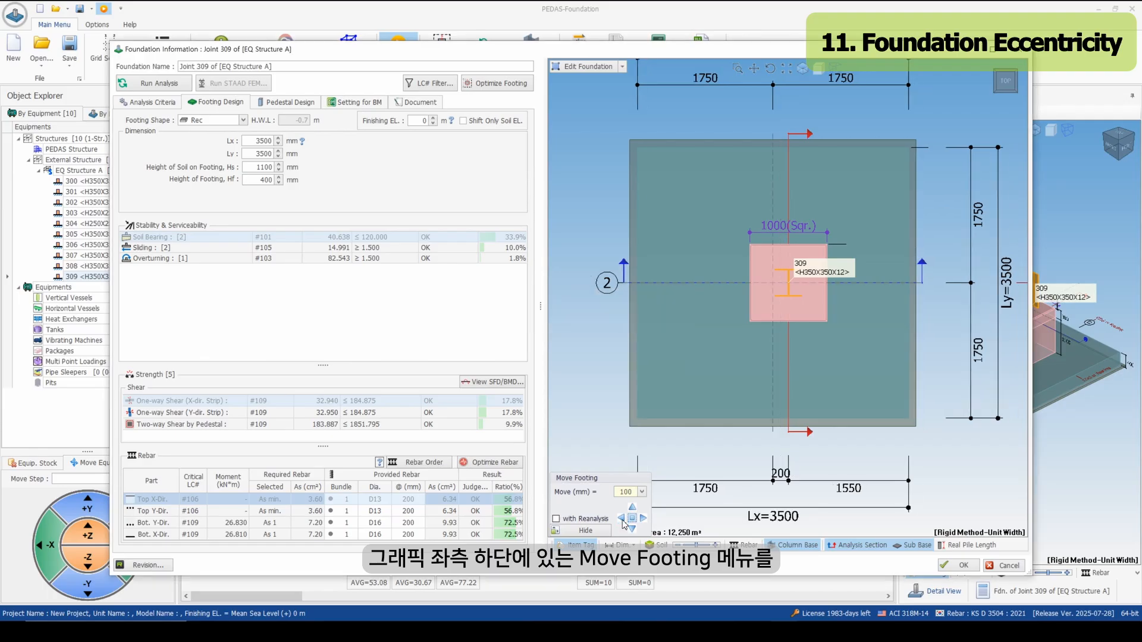
pyautogui.click(622, 519)
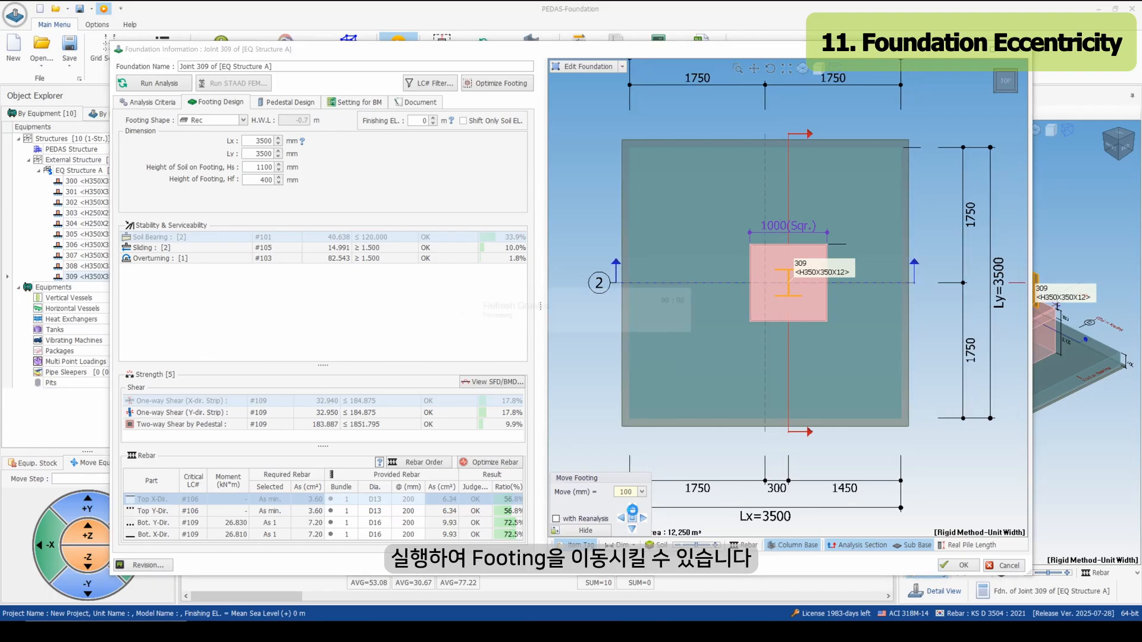
pyautogui.click(632, 507)
pyautogui.click(632, 509)
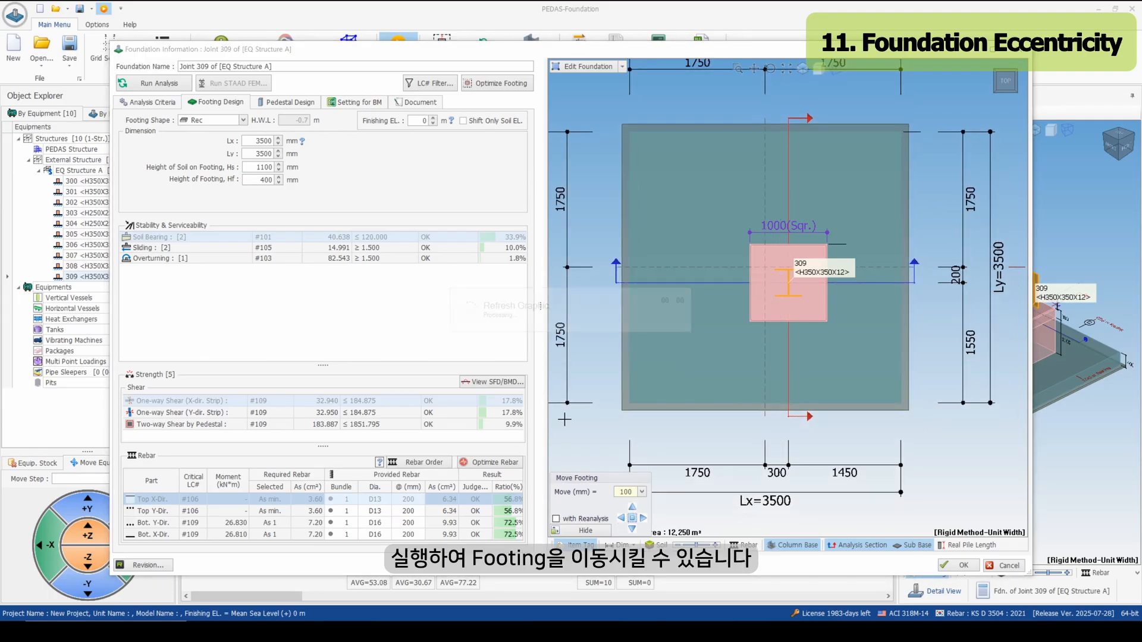
# Rerun the joint 309 foundation analysis, apply the changes and inspect the eccentric footing from above.
pyautogui.click(168, 86)
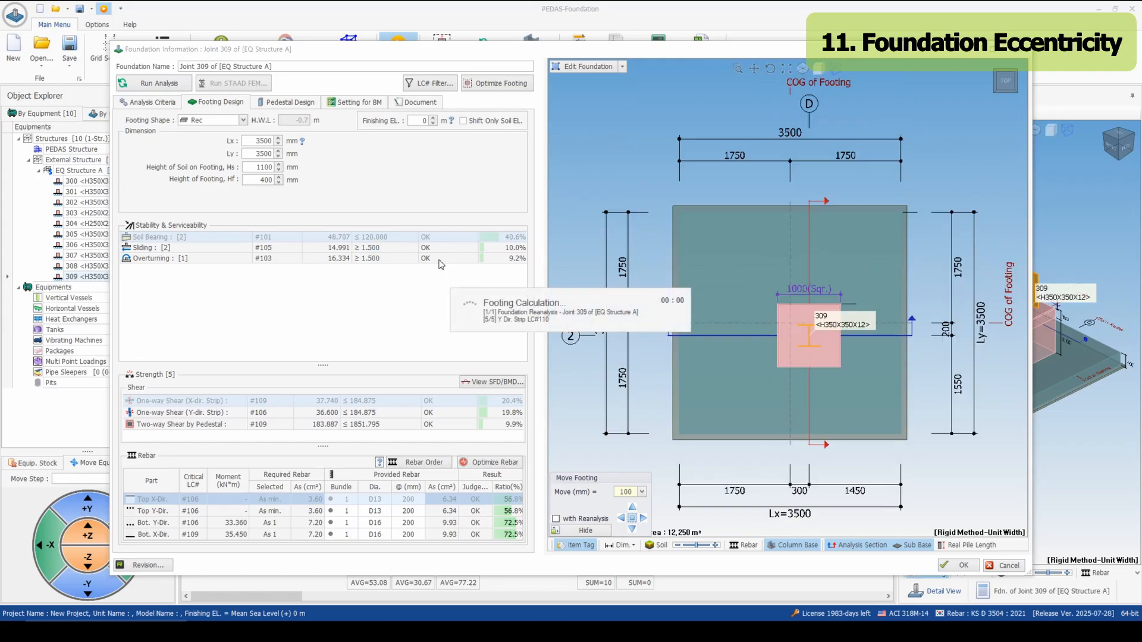
pyautogui.click(962, 565)
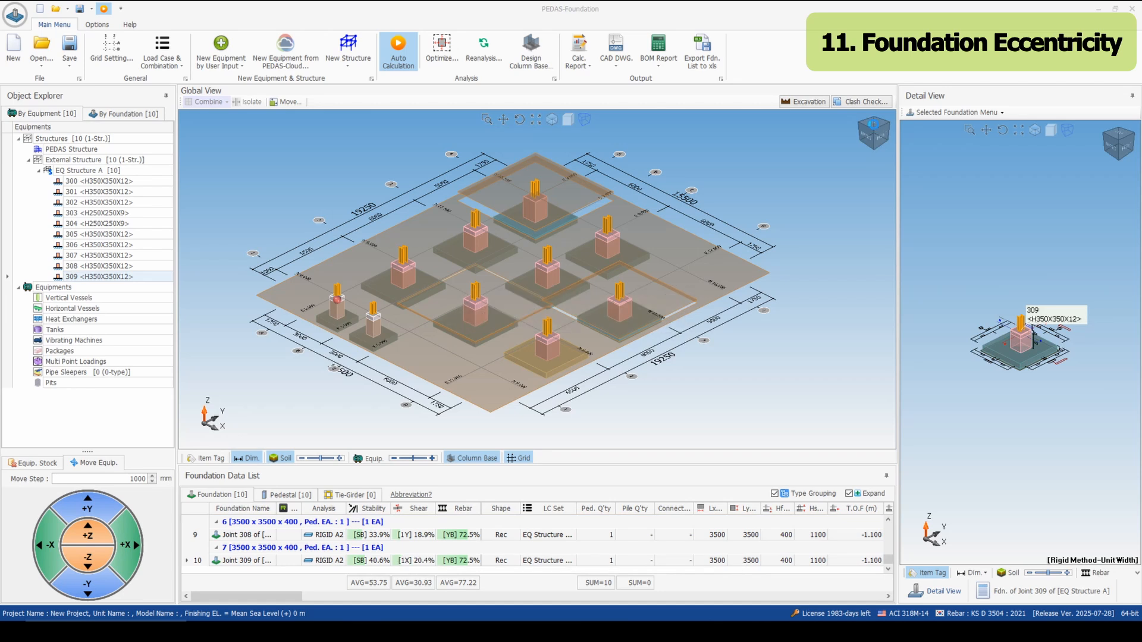
pyautogui.click(873, 127)
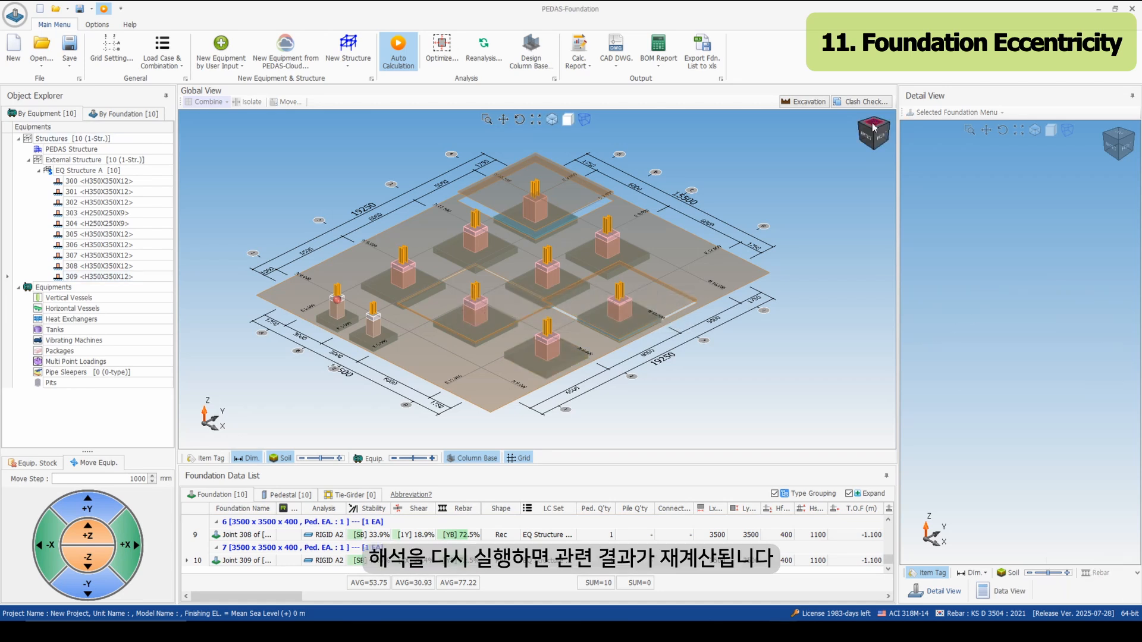
pyautogui.click(873, 127)
pyautogui.scroll(5, 598, 338)
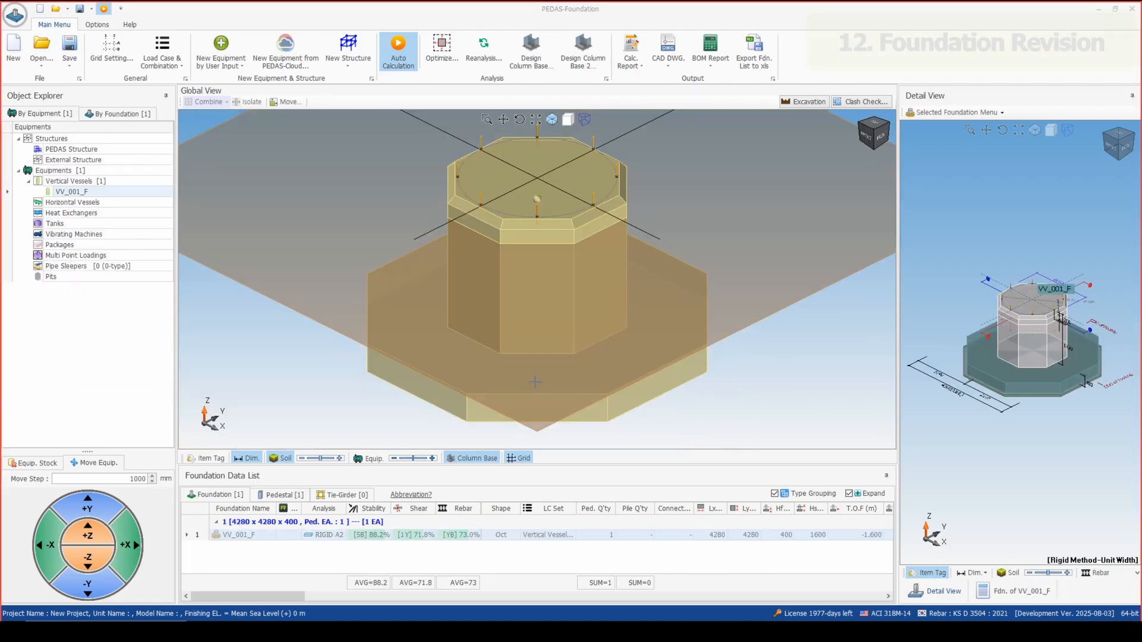
# Add a Review revision R1 to the VV_001_F foundation, applied to both the report and the DWG.
pyautogui.rightClick(535, 353)
pyautogui.click(588, 360)
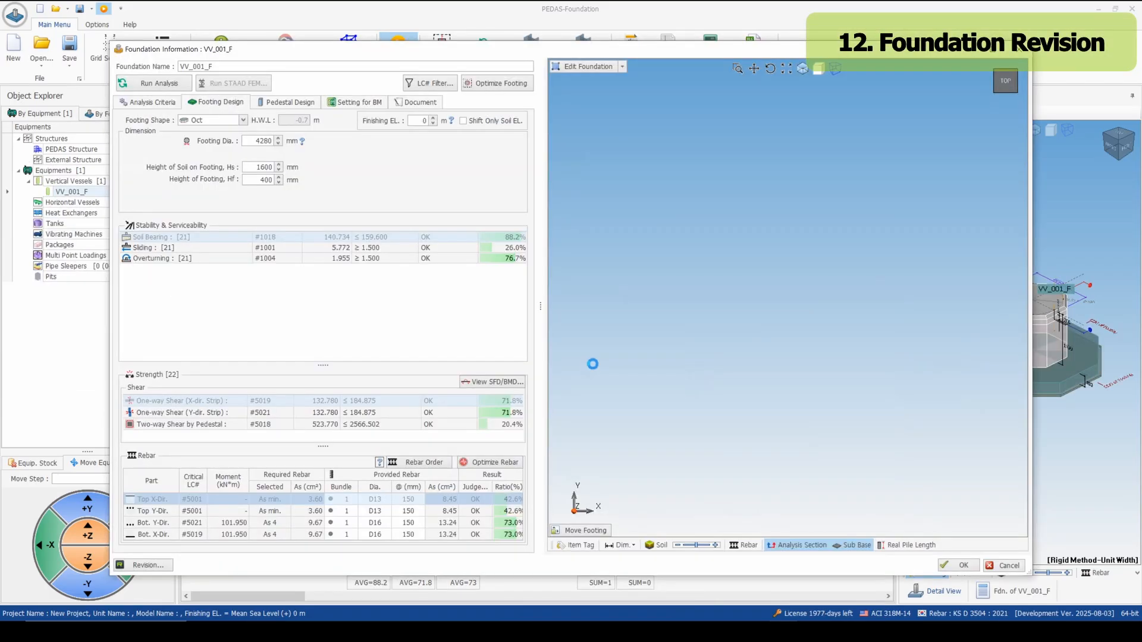
pyautogui.click(146, 566)
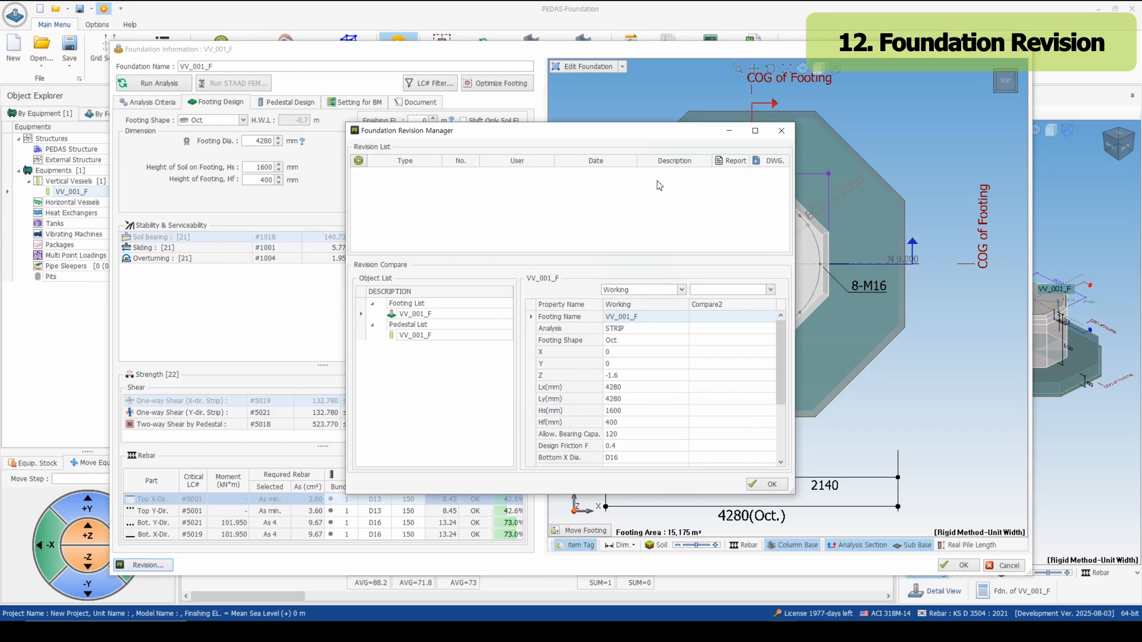
pyautogui.click(359, 161)
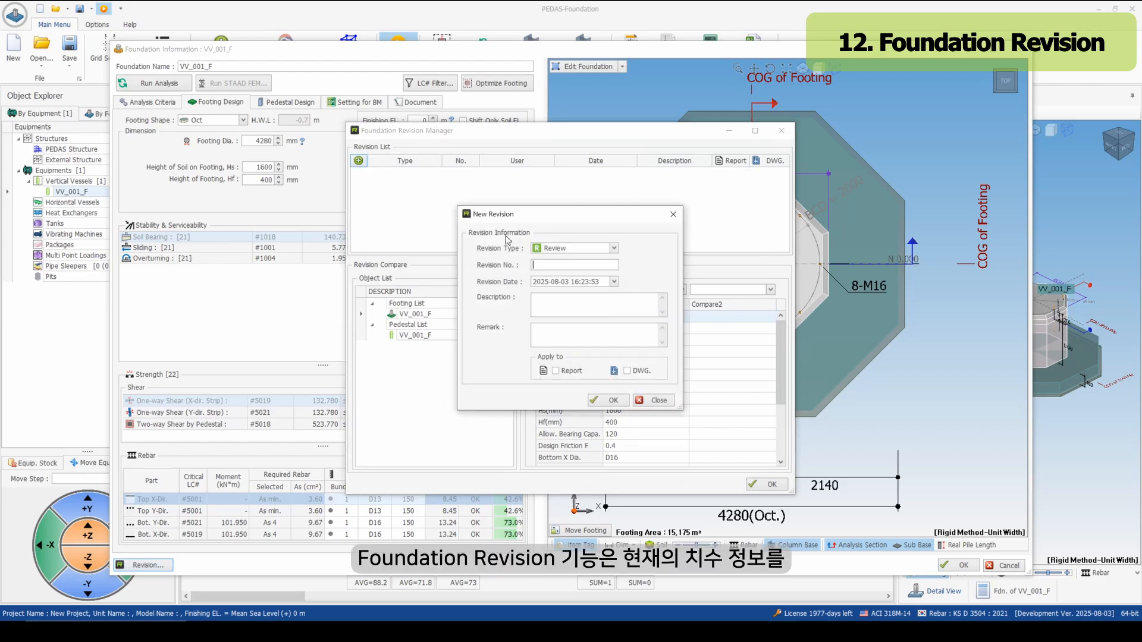
pyautogui.click(555, 264)
pyautogui.write('R1')
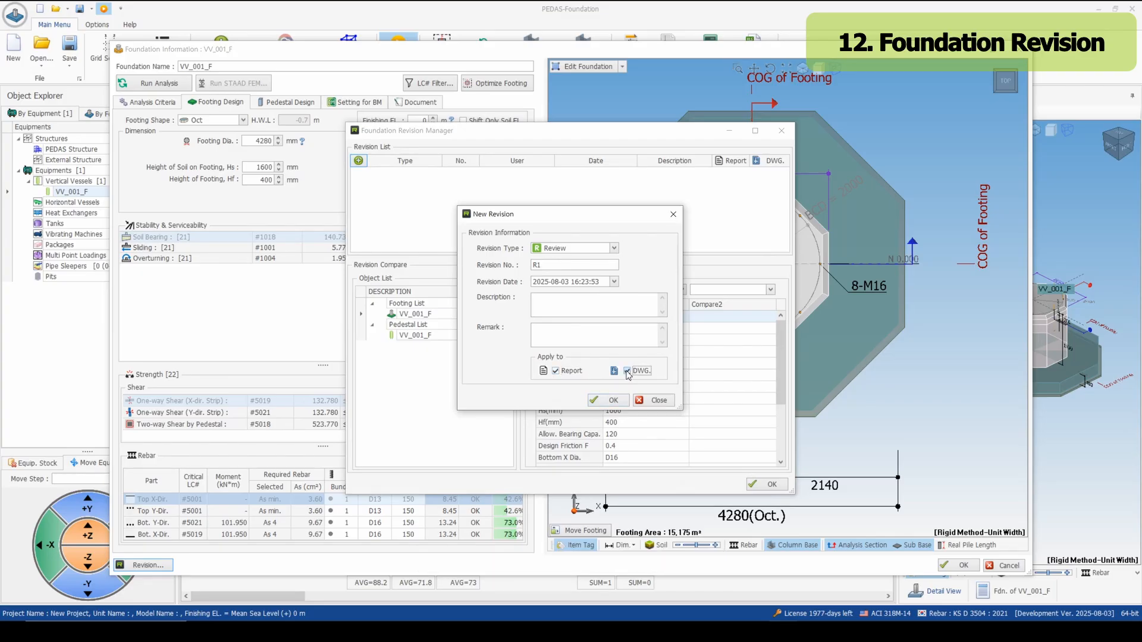
pyautogui.click(613, 402)
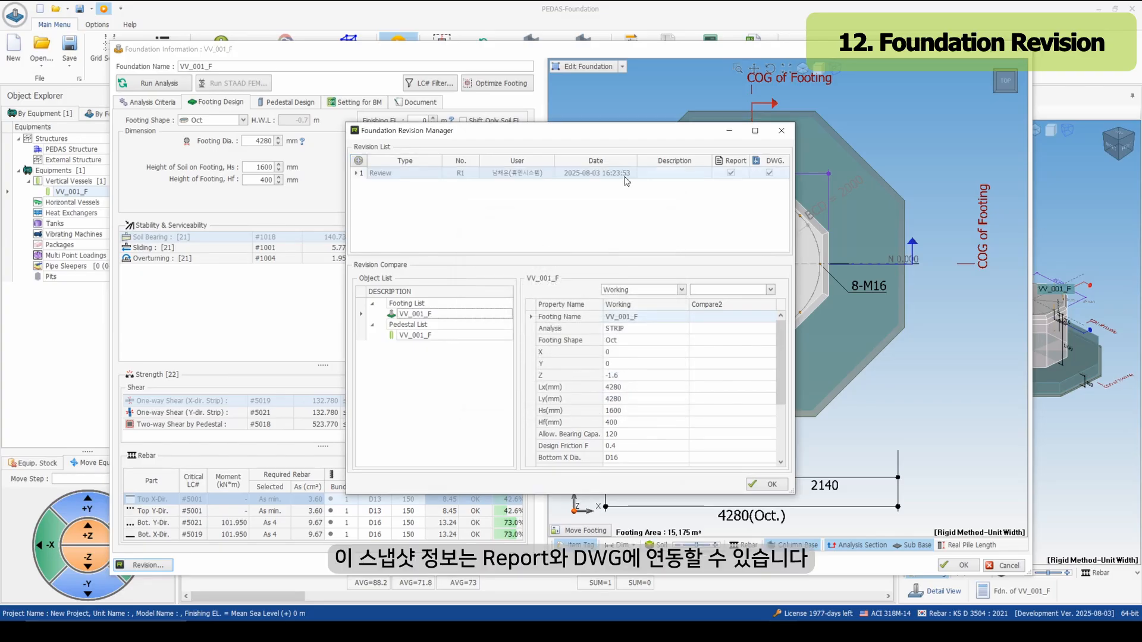
pyautogui.click(754, 485)
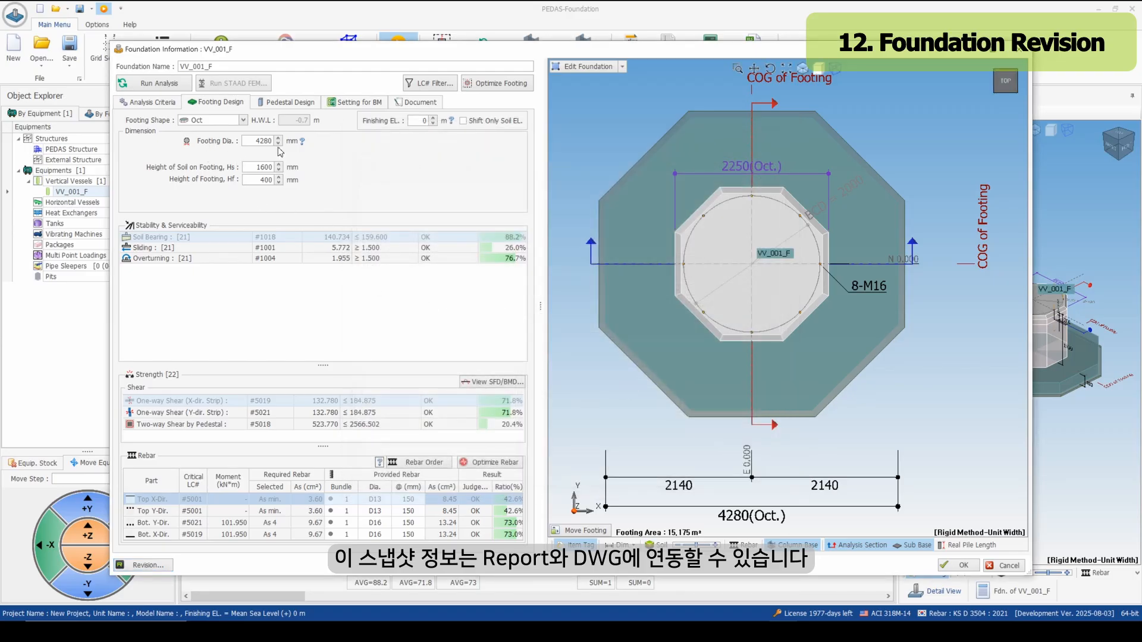
# Set the footing diameter of the VV_001_F foundation to 5000 mm.
pyautogui.moveTo(258, 140); pyautogui.dragTo(368, 144)
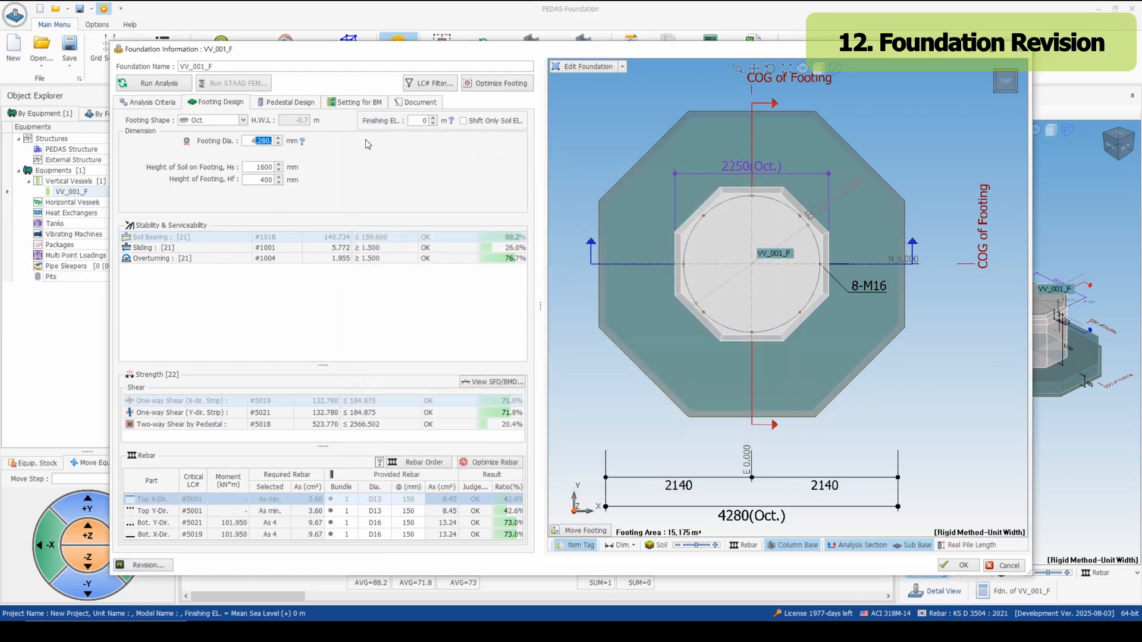
pyautogui.write('500')
pyautogui.press('Return')
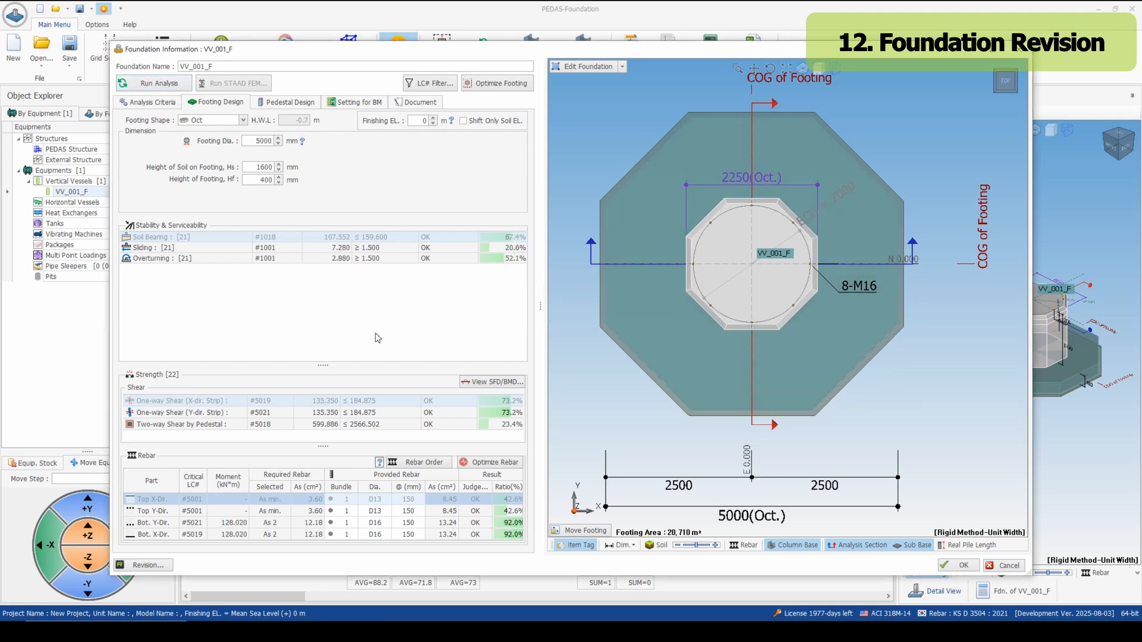
# Add a second Review revision R2 for the VV_001_F foundation, applied to both the report and the DWG.
pyautogui.click(165, 567)
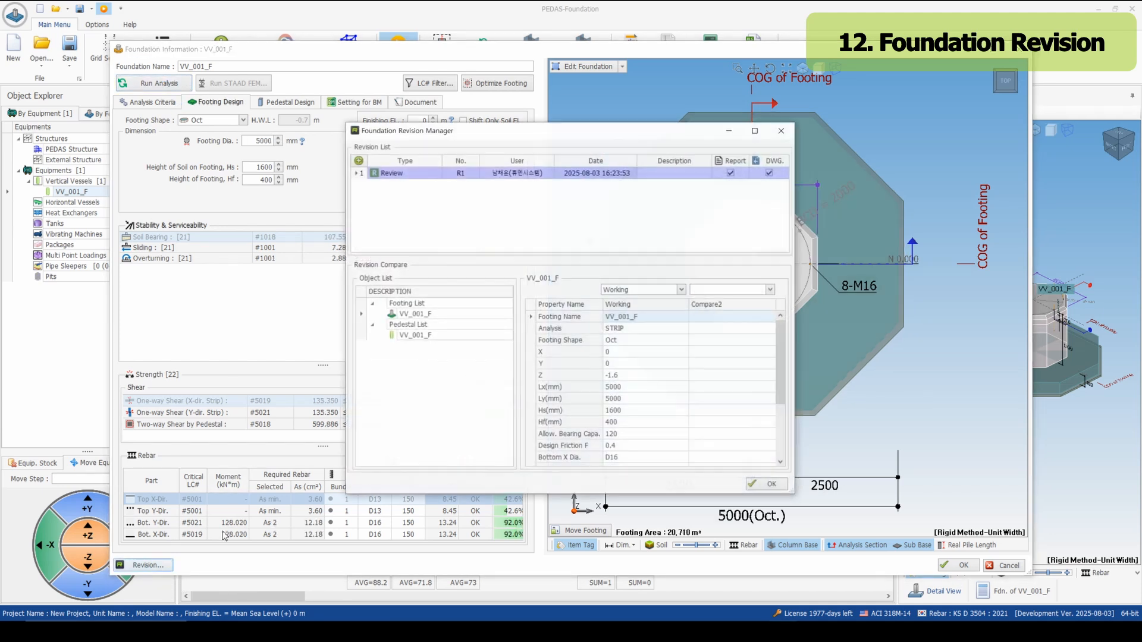
pyautogui.click(358, 162)
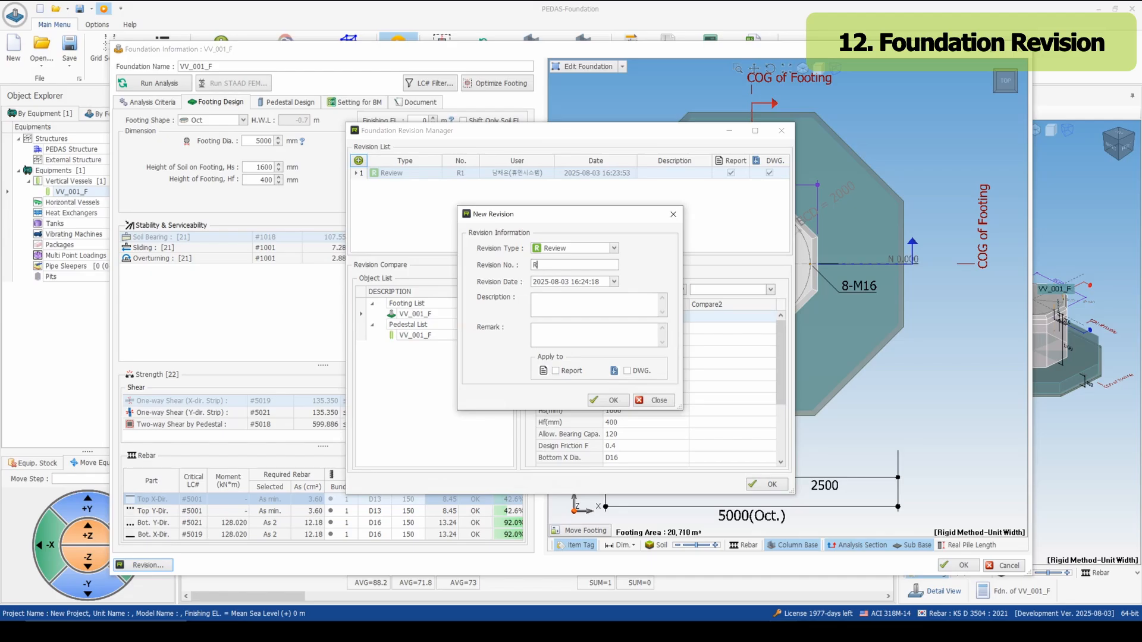
pyautogui.click(612, 400)
# Compare the working footing properties with those of revision Review - R1.
pyautogui.click(707, 291)
pyautogui.click(708, 305)
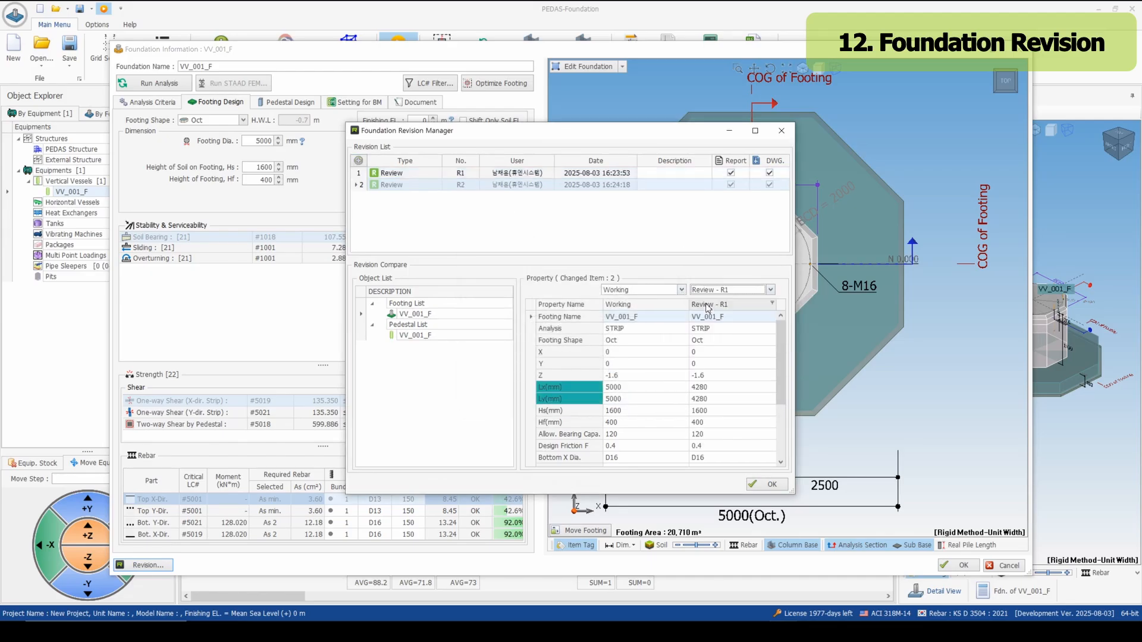
pyautogui.click(698, 400)
# Set the revision R1 values as the working values of the VV_001_F foundation.
pyautogui.click(630, 173)
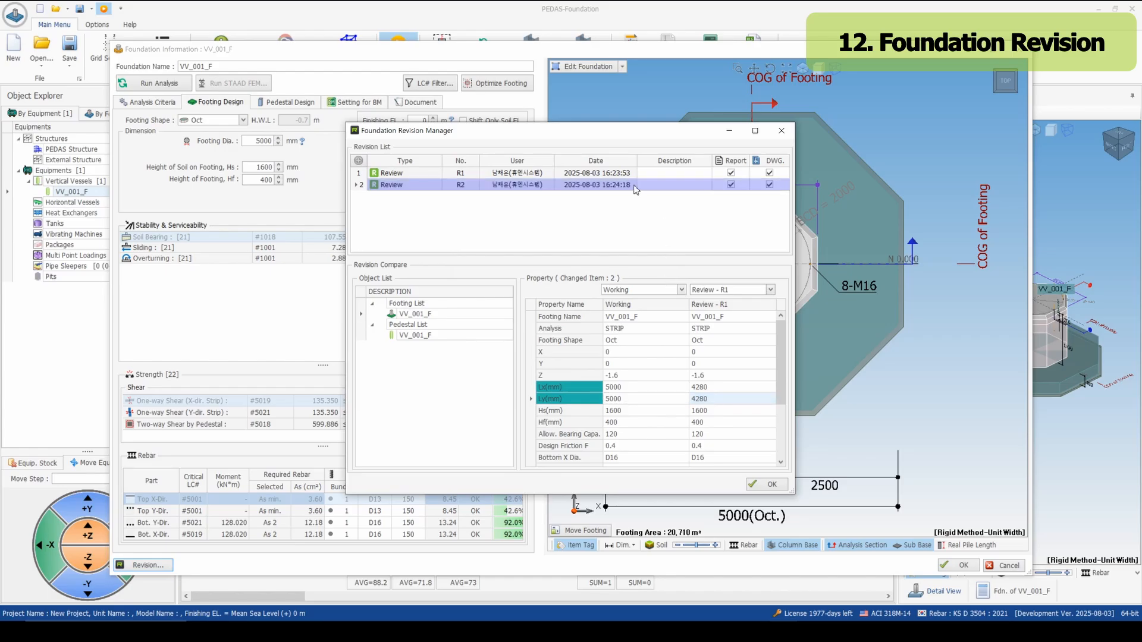
pyautogui.rightClick(630, 173)
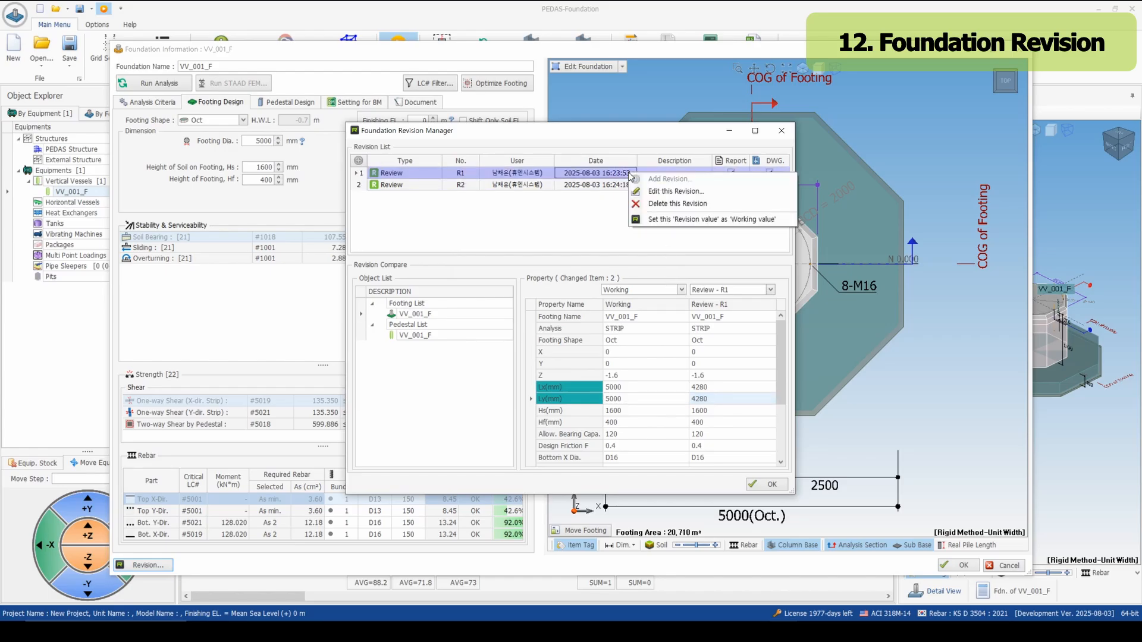
pyautogui.click(659, 221)
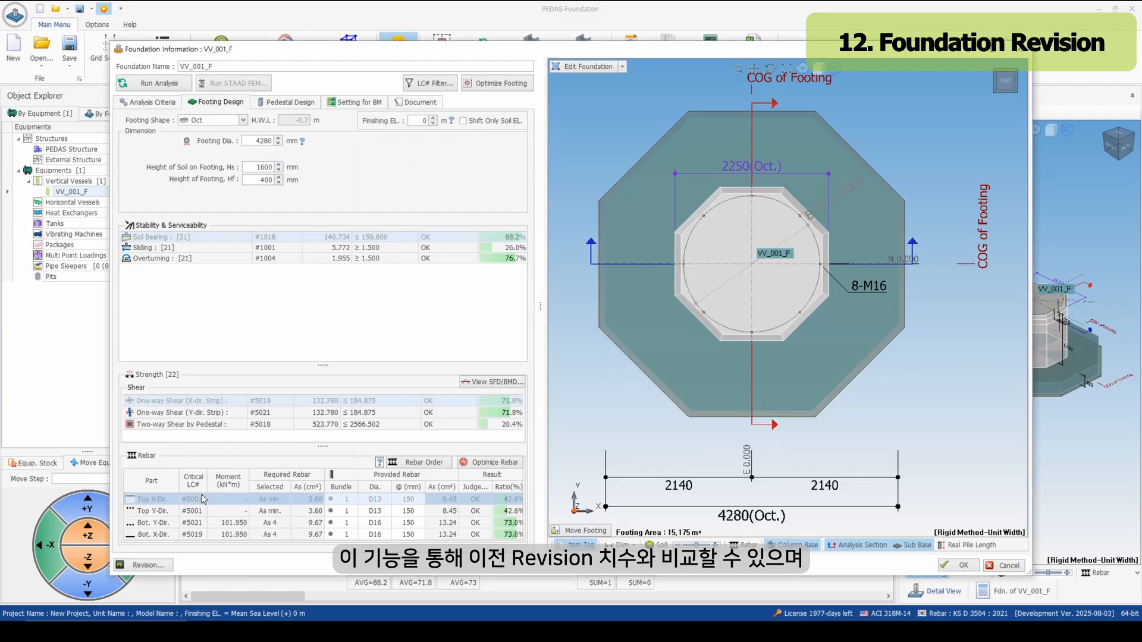
# Restore the revision R2 values as the working values of the VV_001_F foundation.
pyautogui.click(146, 565)
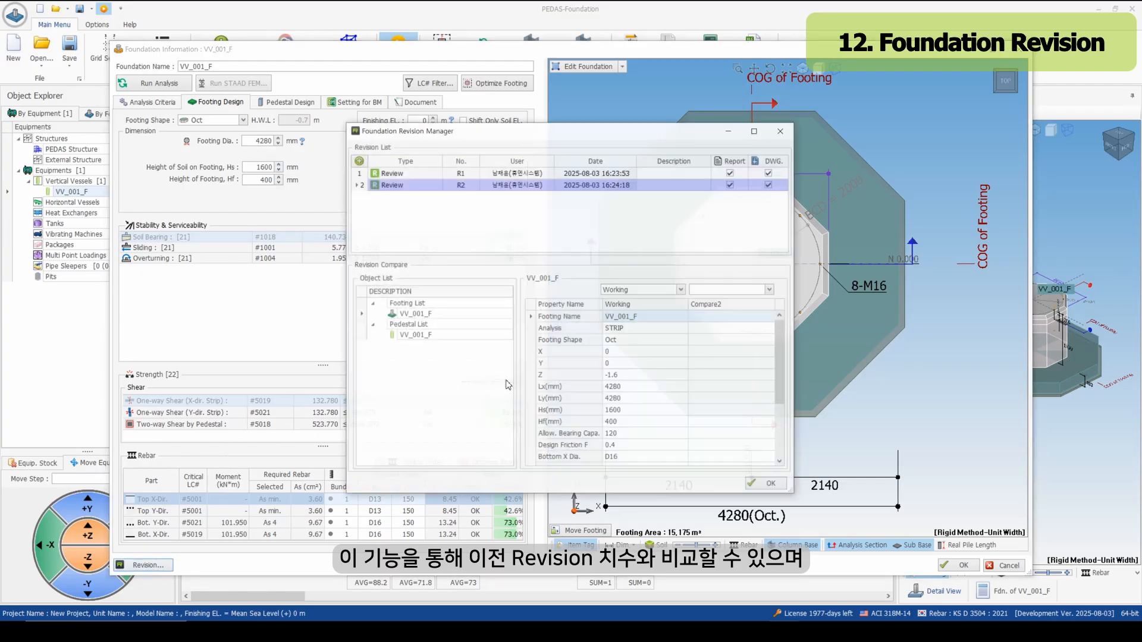
pyautogui.rightClick(626, 188)
pyautogui.click(652, 235)
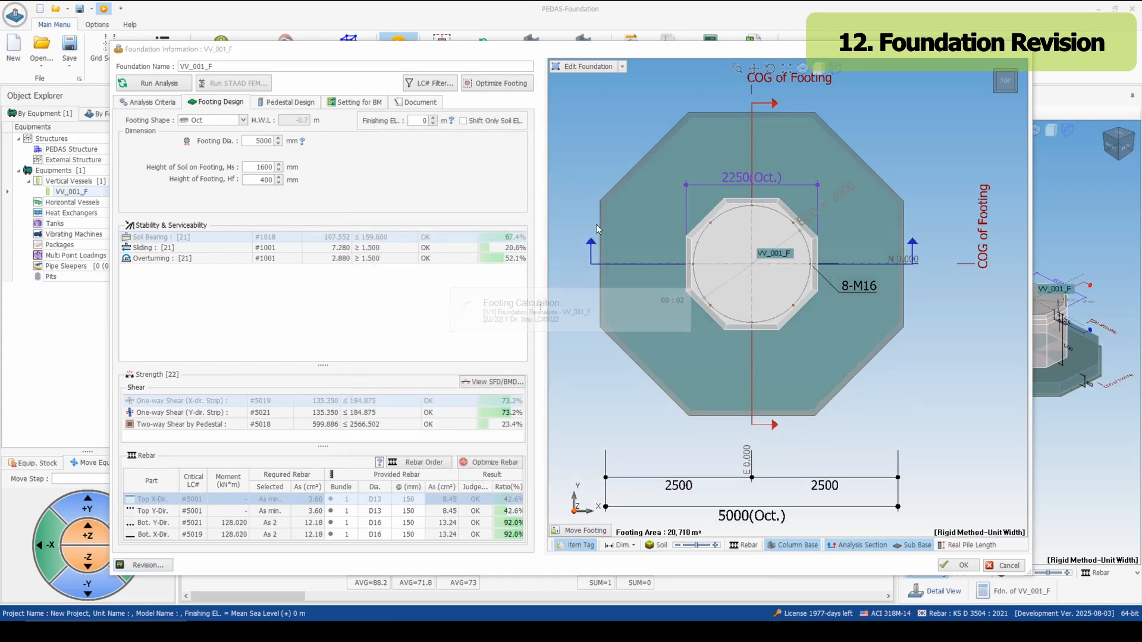
# Generate the calculation report for the VV_001_F foundation.
pyautogui.click(408, 103)
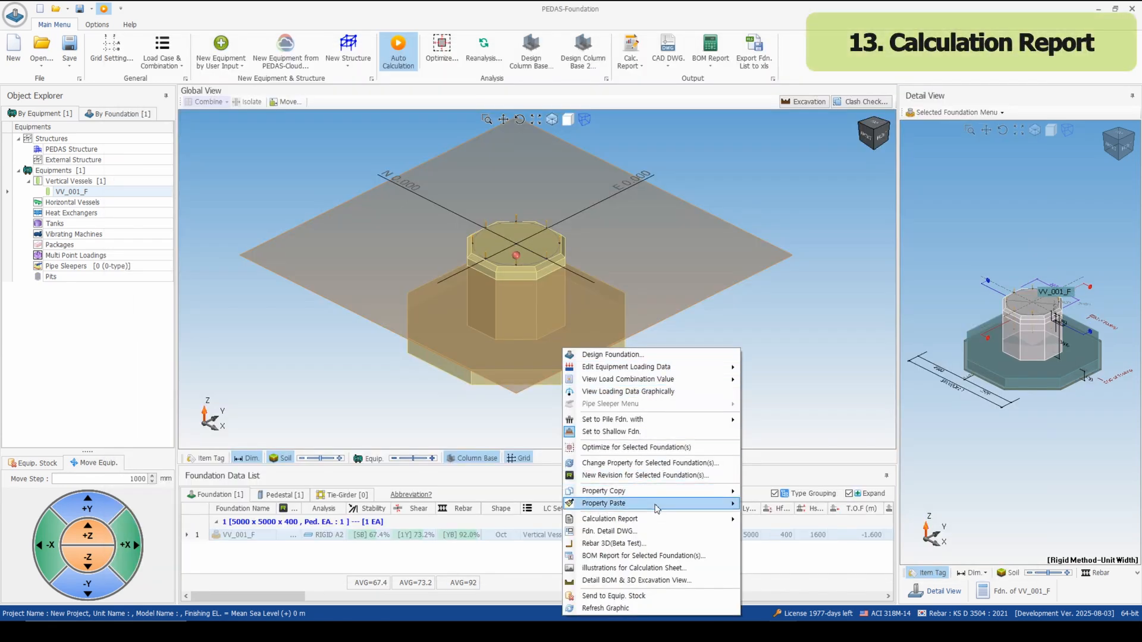
pyautogui.moveTo(657, 519)
pyautogui.click(779, 523)
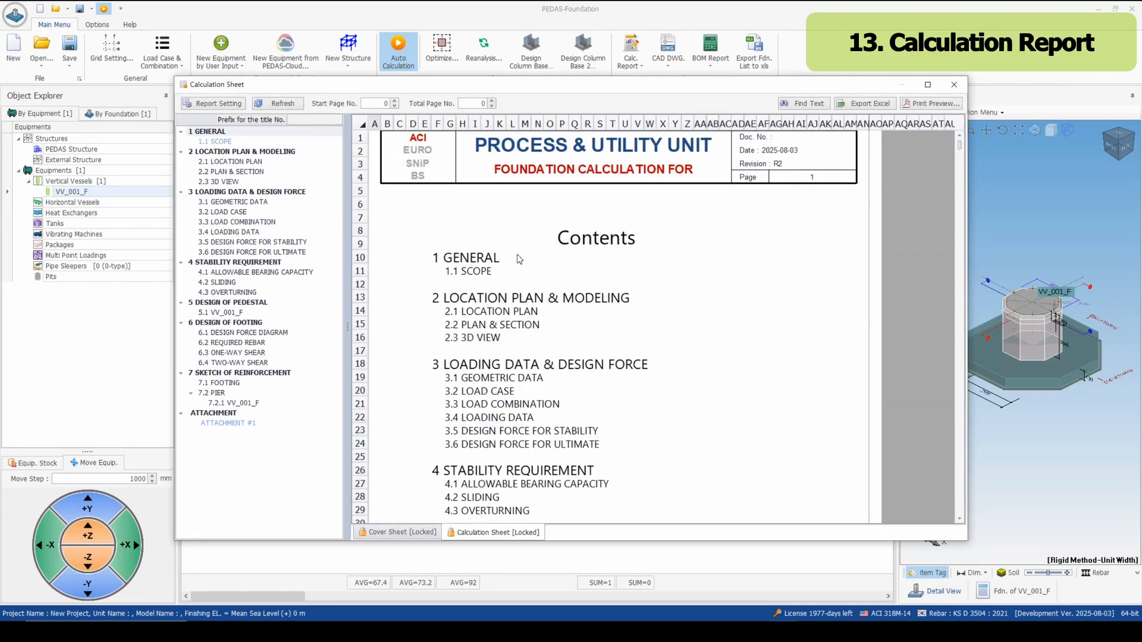
# Review the calculation sheet, including its geometric data, load case and load combination chapters.
pyautogui.scroll(-20, 498, 363)
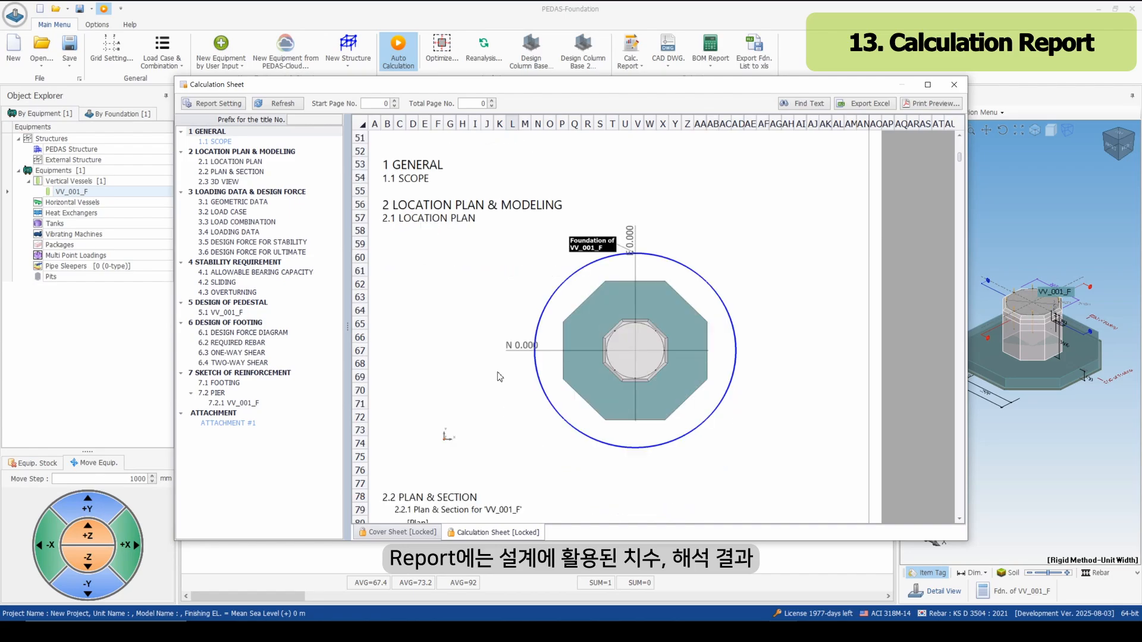
pyautogui.scroll(-20, 499, 377)
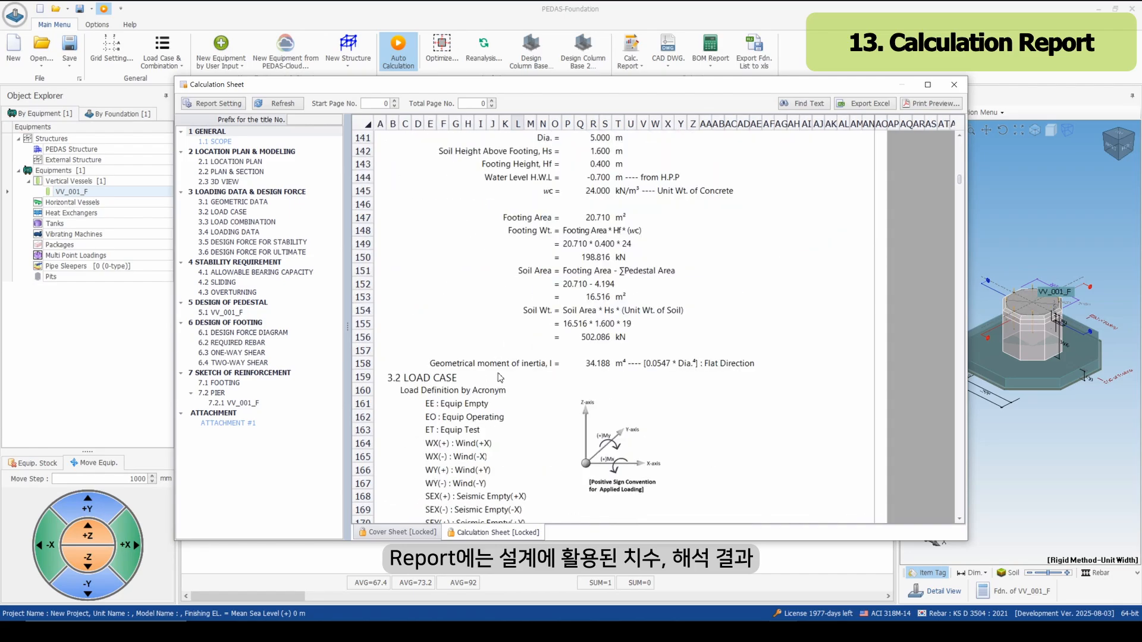
pyautogui.scroll(-12, 500, 376)
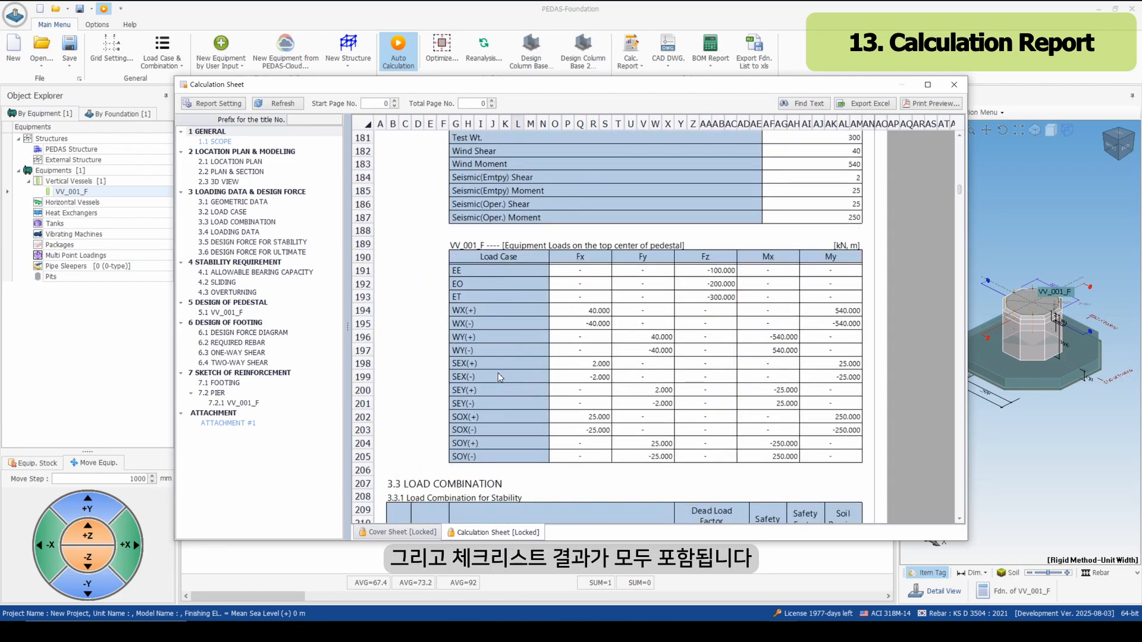
pyautogui.click(241, 203)
pyautogui.click(241, 213)
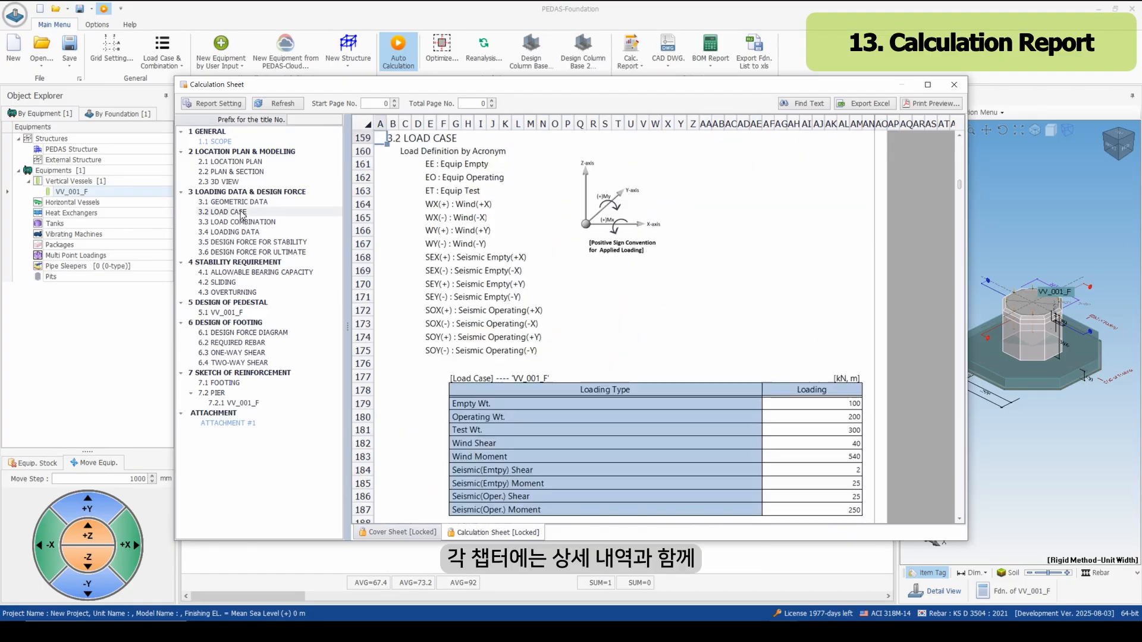
pyautogui.click(254, 224)
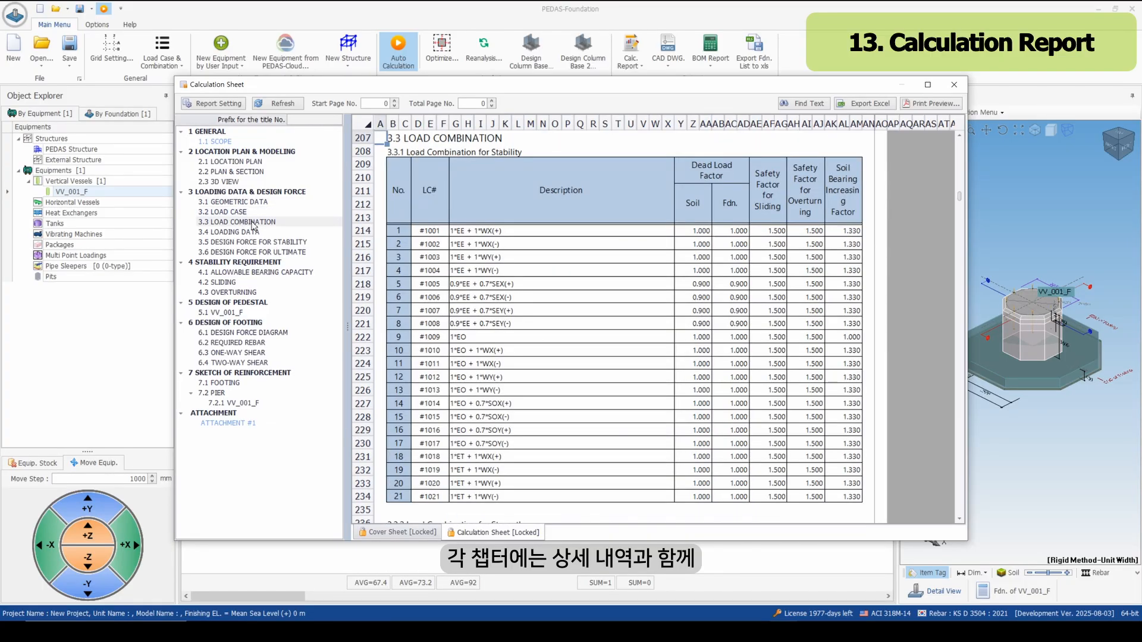
# Examine the report's loading data, design forces, stability requirement checks and the pedestal design of VV_001_F.
pyautogui.click(256, 233)
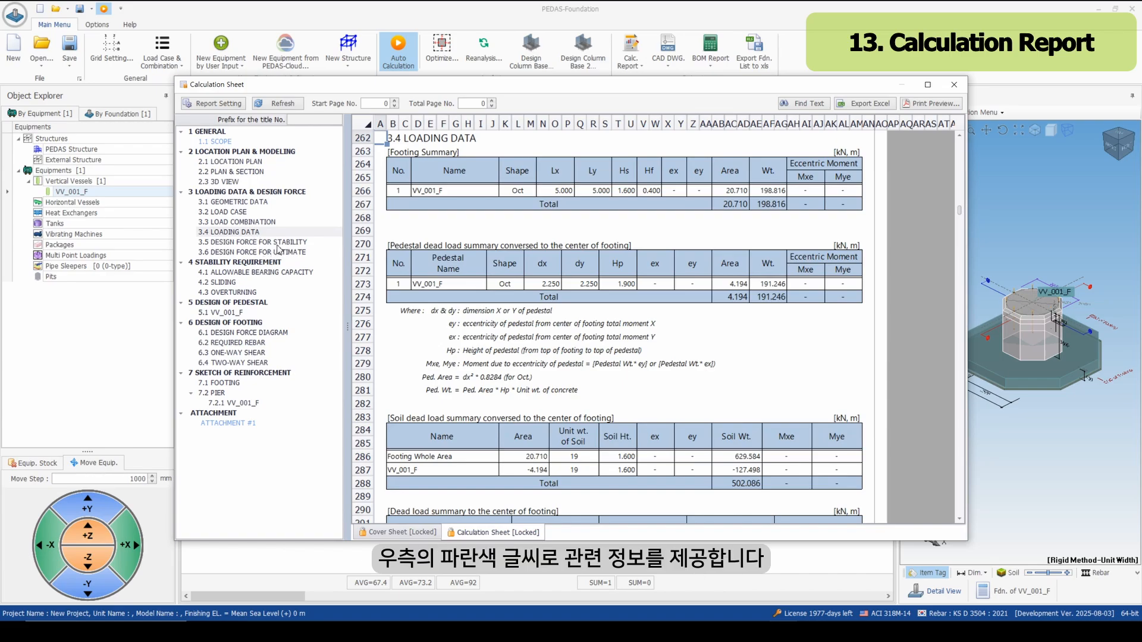
pyautogui.click(277, 244)
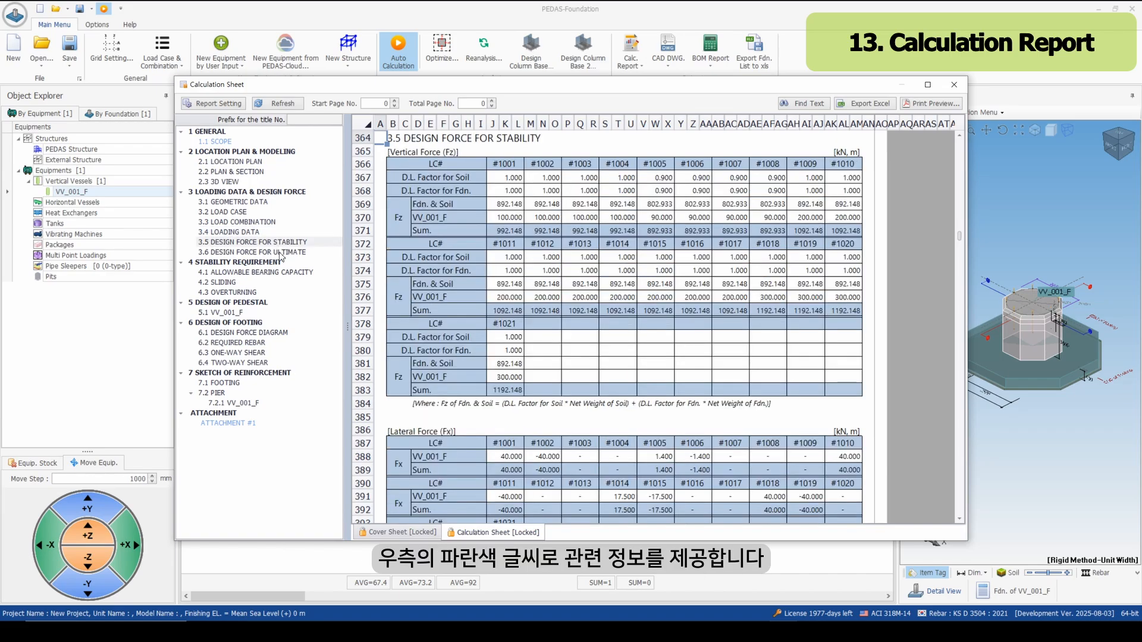
pyautogui.click(281, 253)
pyautogui.click(272, 279)
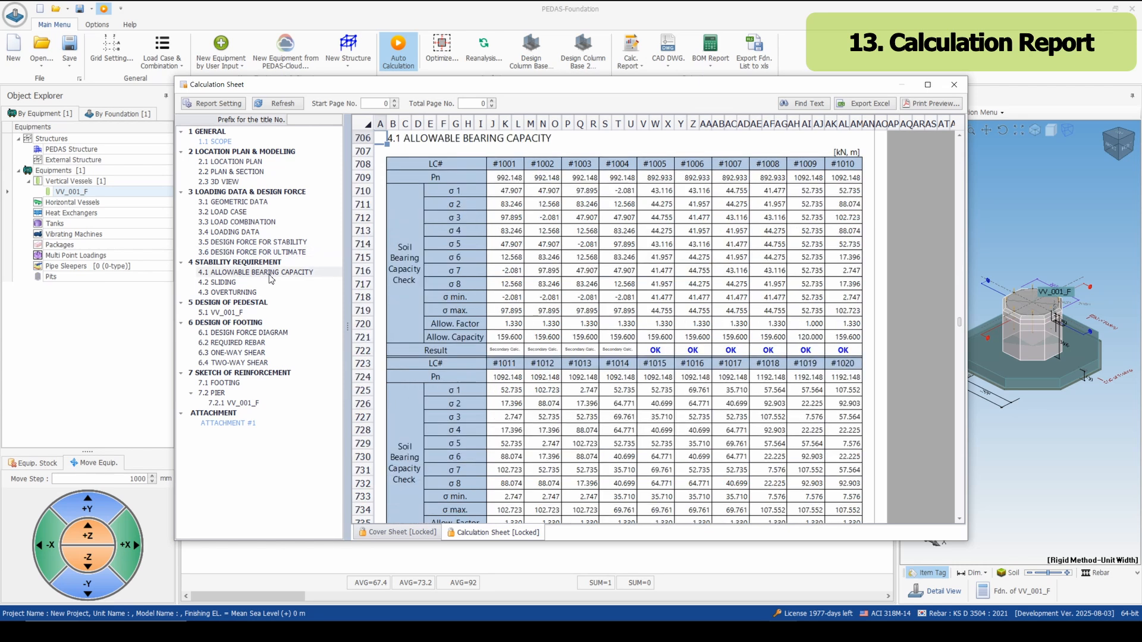
pyautogui.click(237, 283)
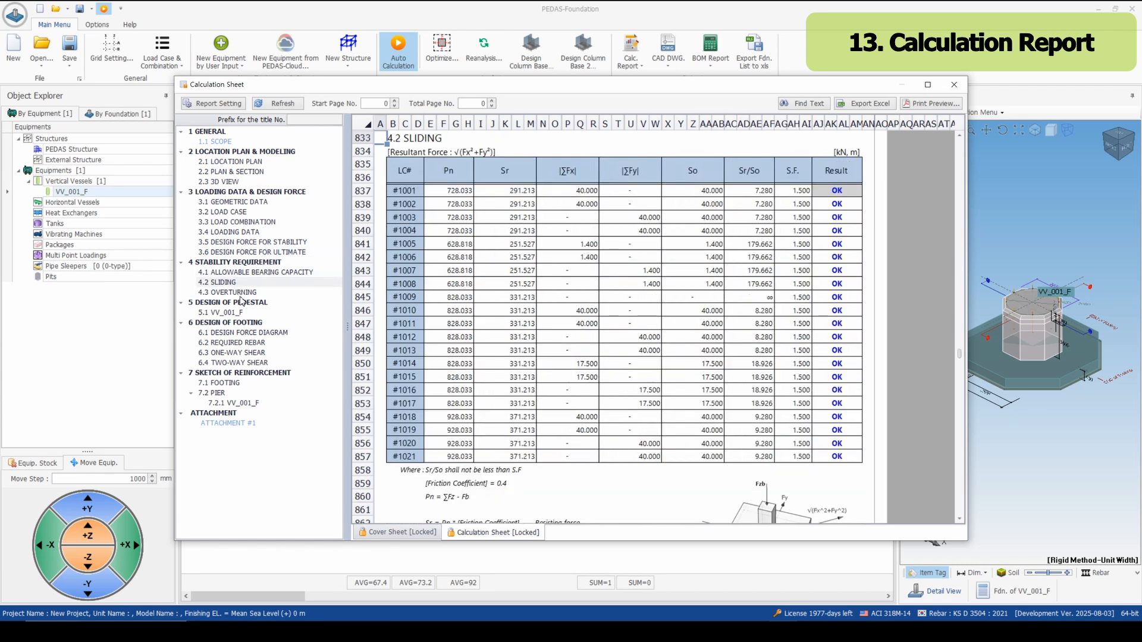
pyautogui.click(244, 294)
pyautogui.click(243, 314)
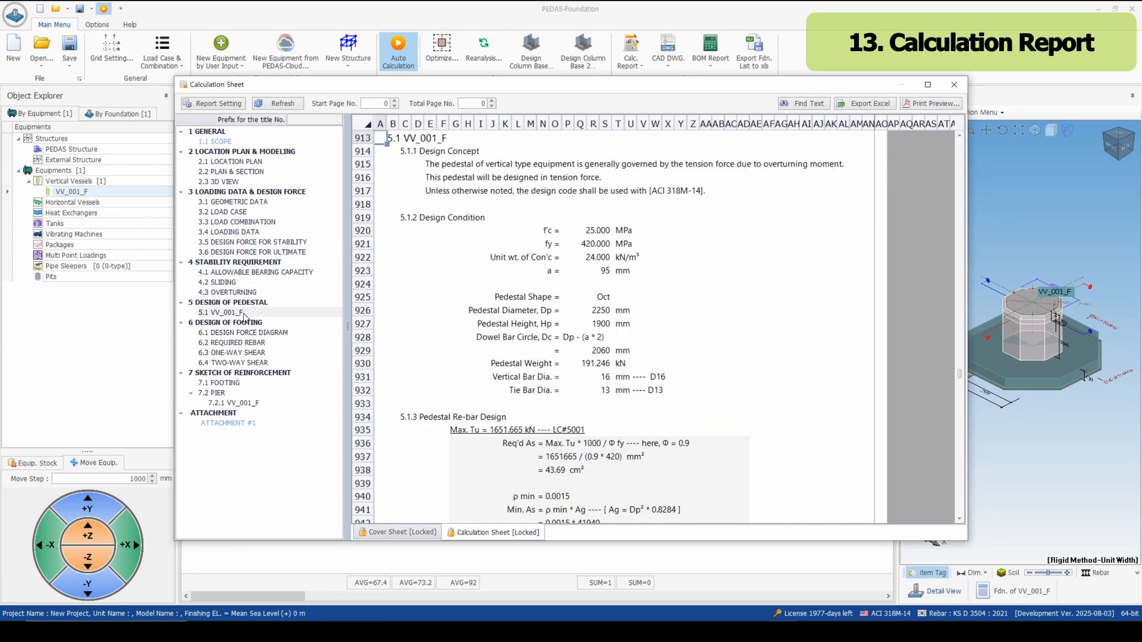
# Examine the report's footing design chapters and the footing and pier reinforcement sketches, and close the calculation sheet.
pyautogui.click(271, 334)
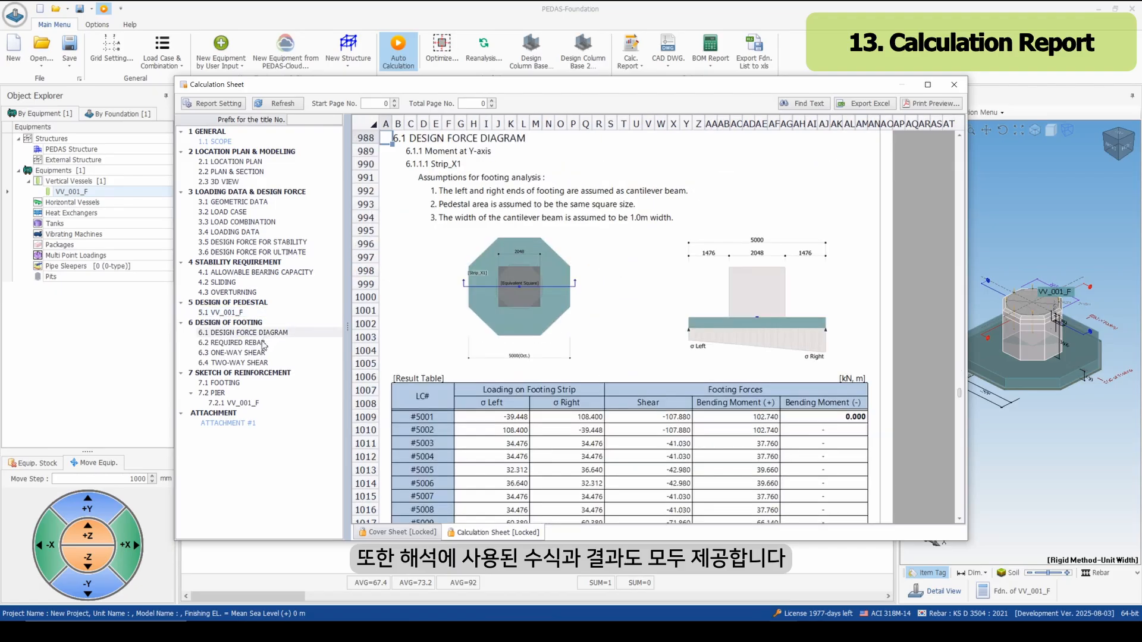
pyautogui.click(264, 344)
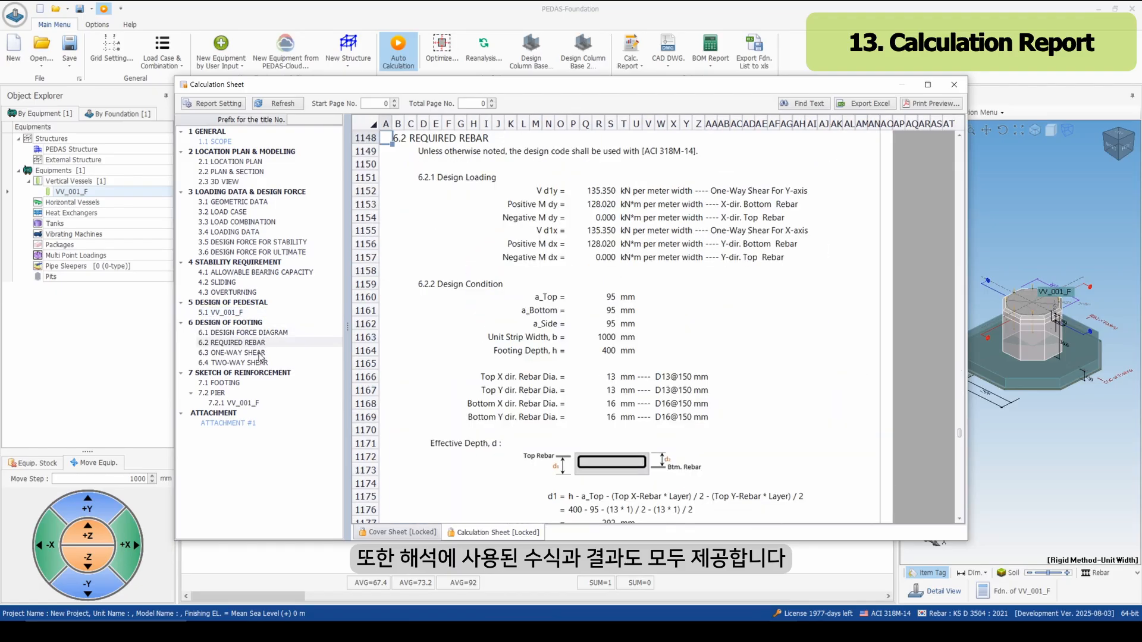
pyautogui.click(260, 354)
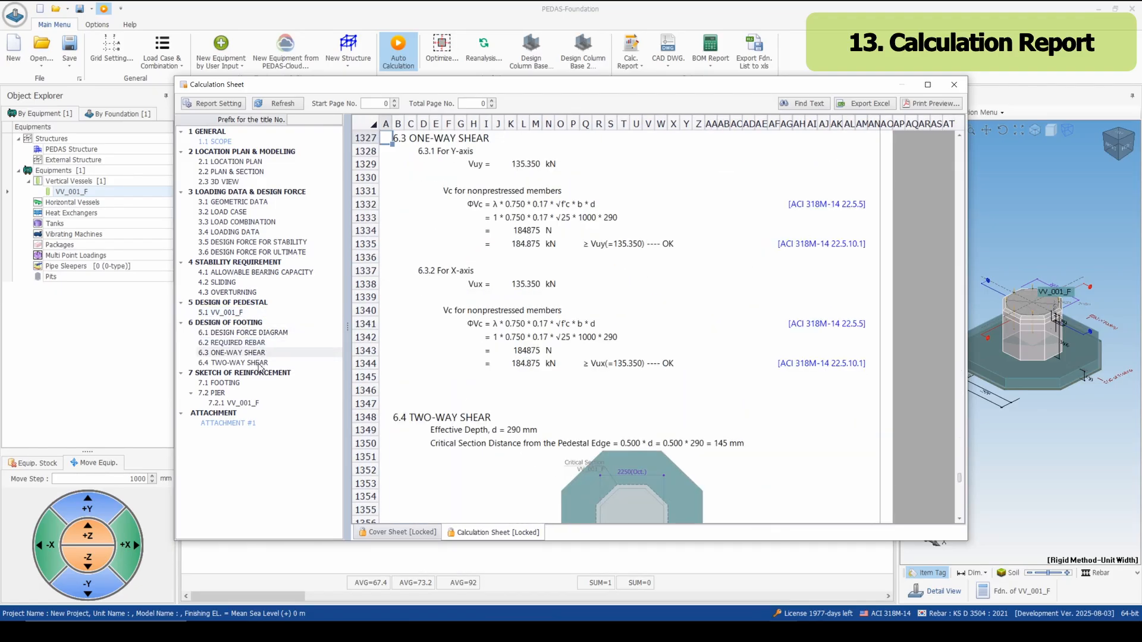
pyautogui.click(259, 364)
pyautogui.click(249, 384)
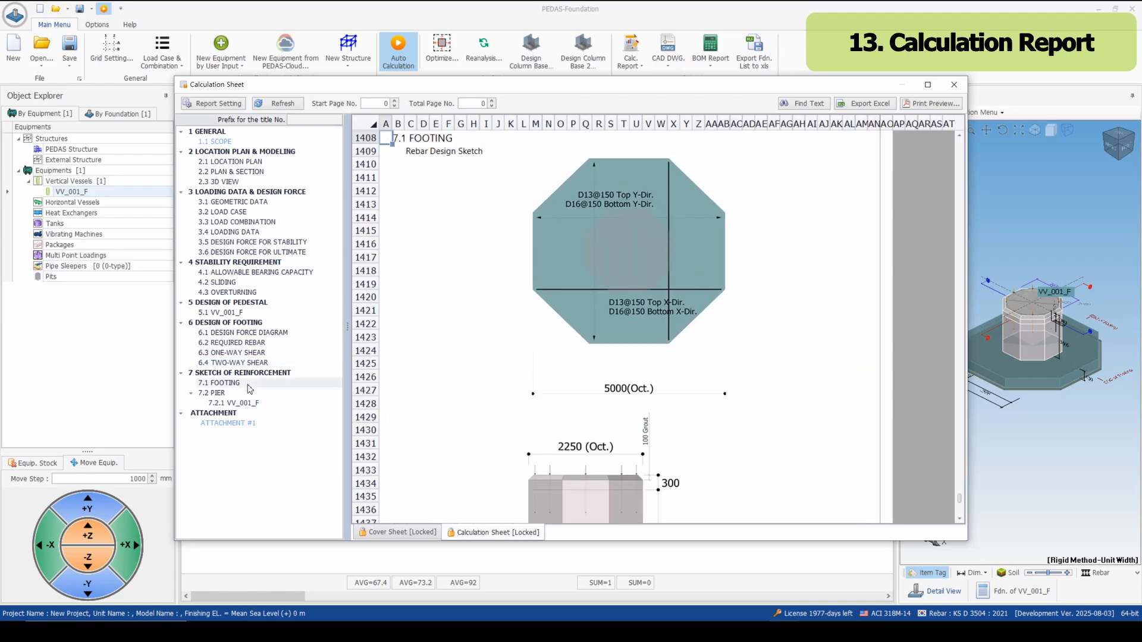
pyautogui.click(249, 394)
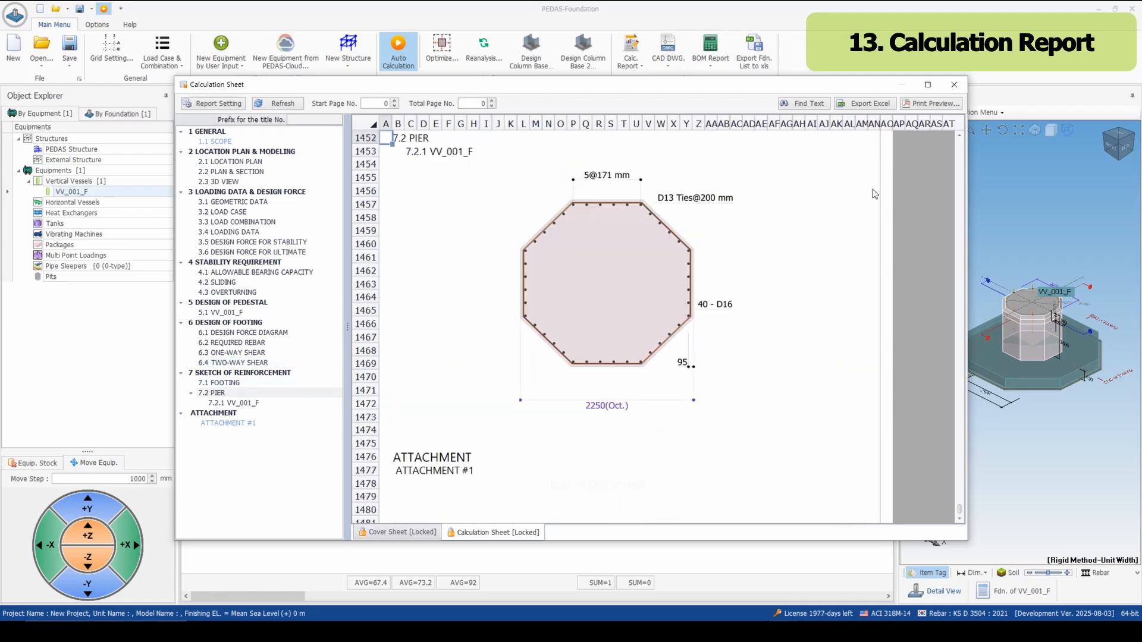
pyautogui.click(954, 85)
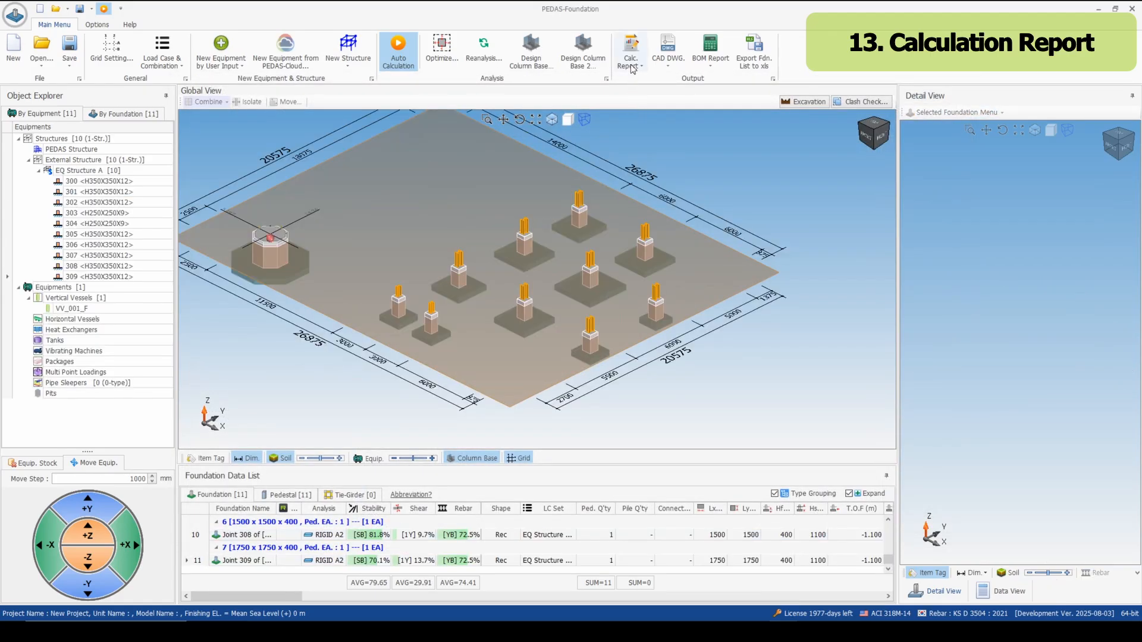
# Create a group report covering all EQ Structure A foundations, with Joint 302 as the representative item.
pyautogui.click(630, 58)
pyautogui.click(641, 125)
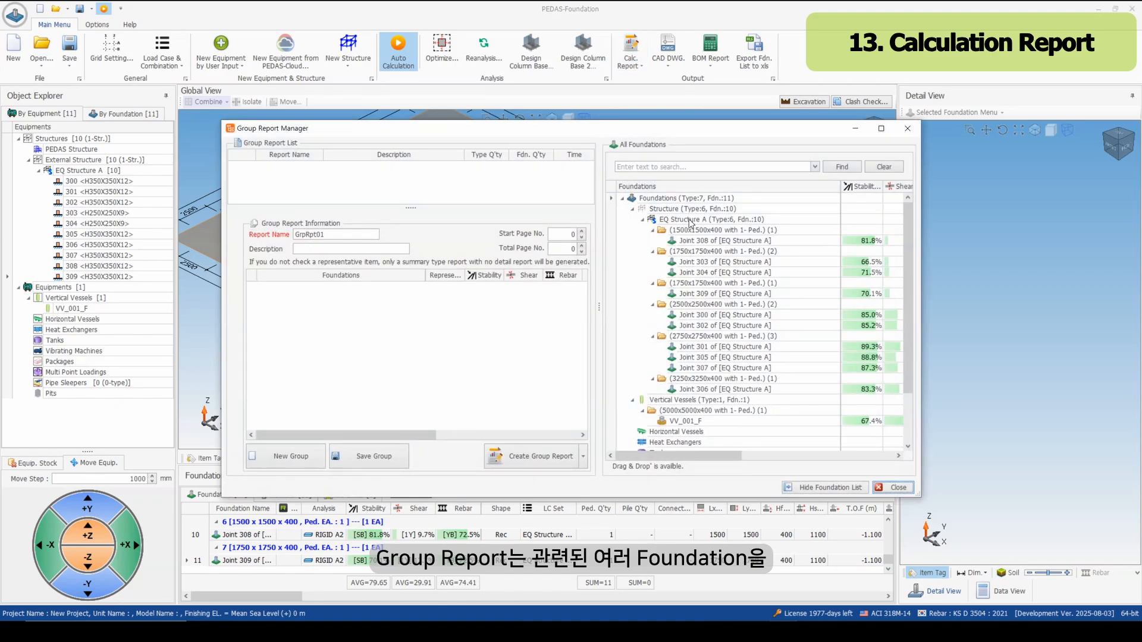
pyautogui.moveTo(689, 222); pyautogui.dragTo(504, 319)
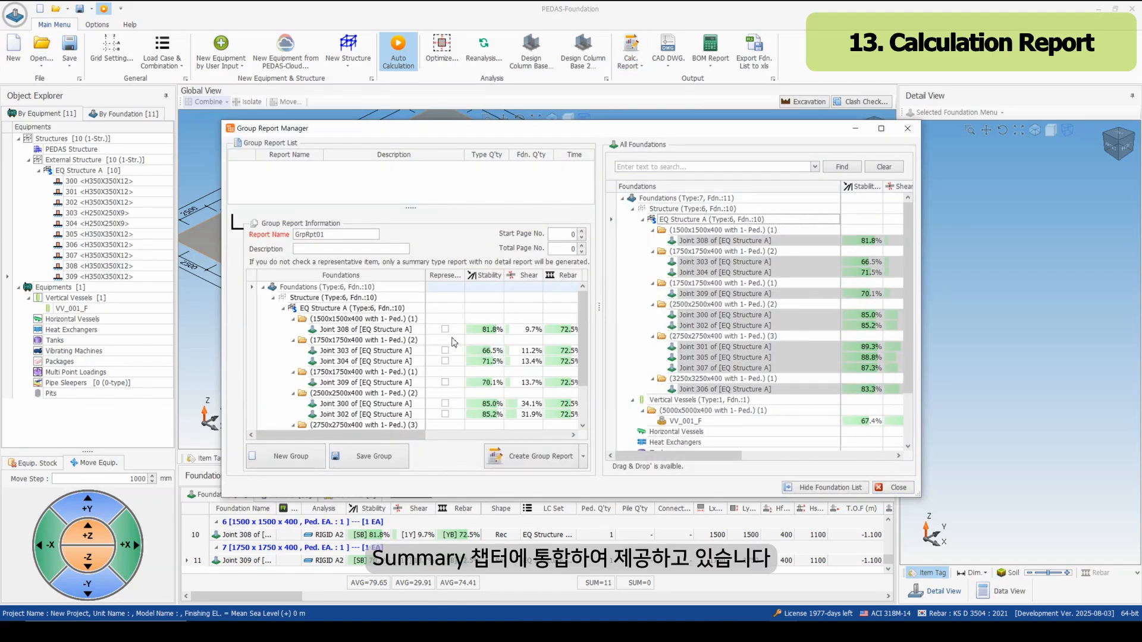
pyautogui.click(445, 404)
pyautogui.click(445, 415)
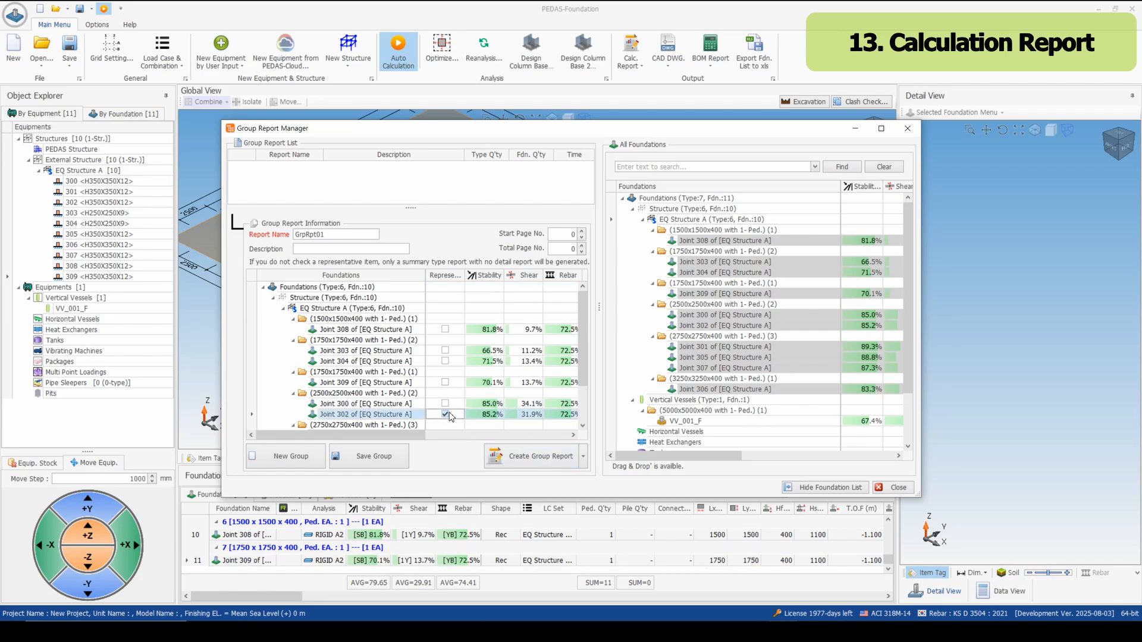
pyautogui.click(499, 455)
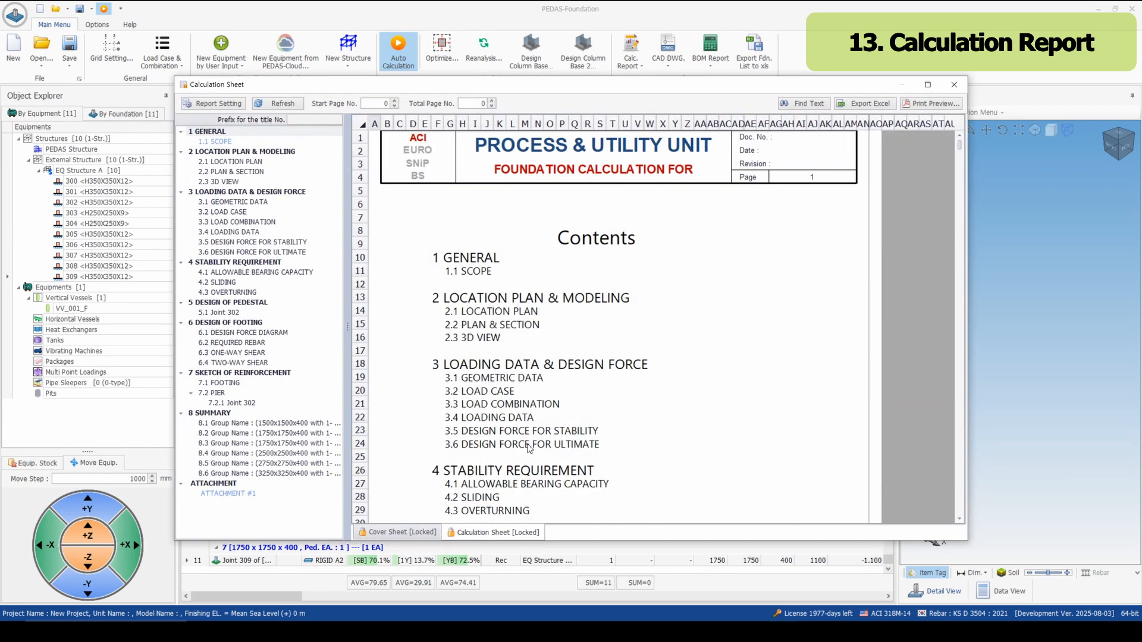
# Review the group report's design force, bearing capacity and Summary chapters for the foundation groups, and close the sheet.
pyautogui.click(262, 212)
pyautogui.click(253, 252)
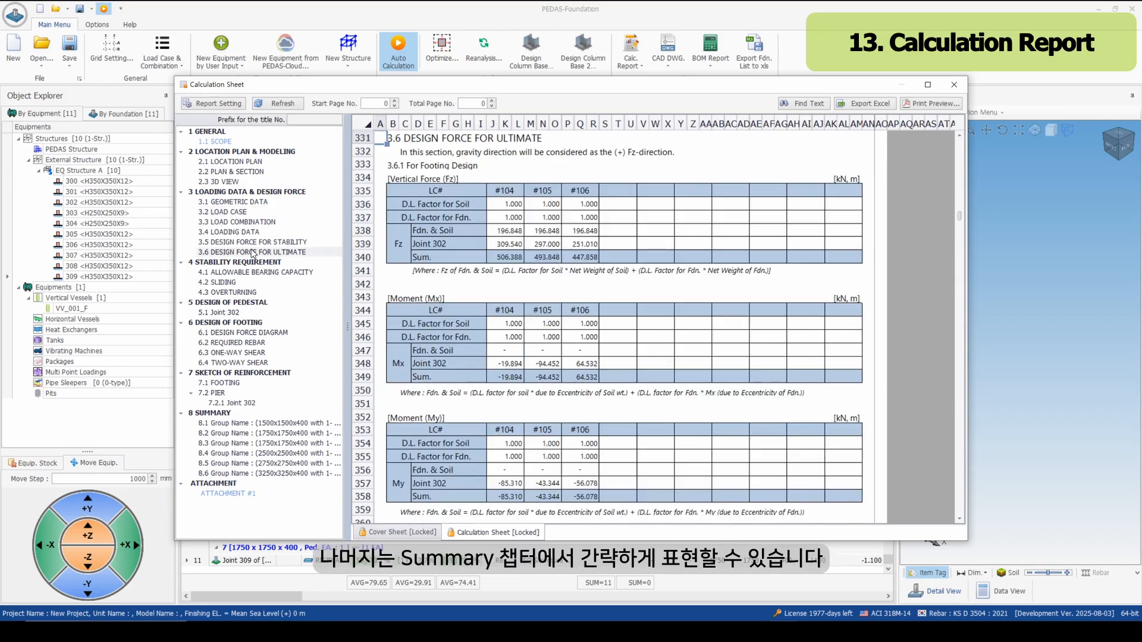
pyautogui.click(270, 273)
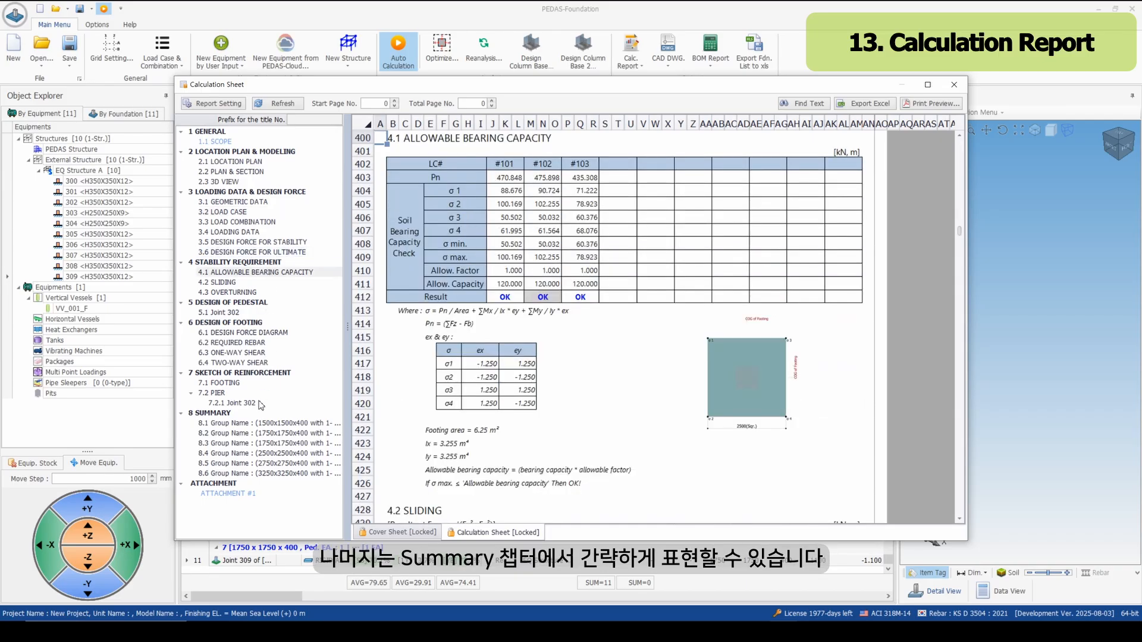
pyautogui.click(261, 423)
pyautogui.click(487, 422)
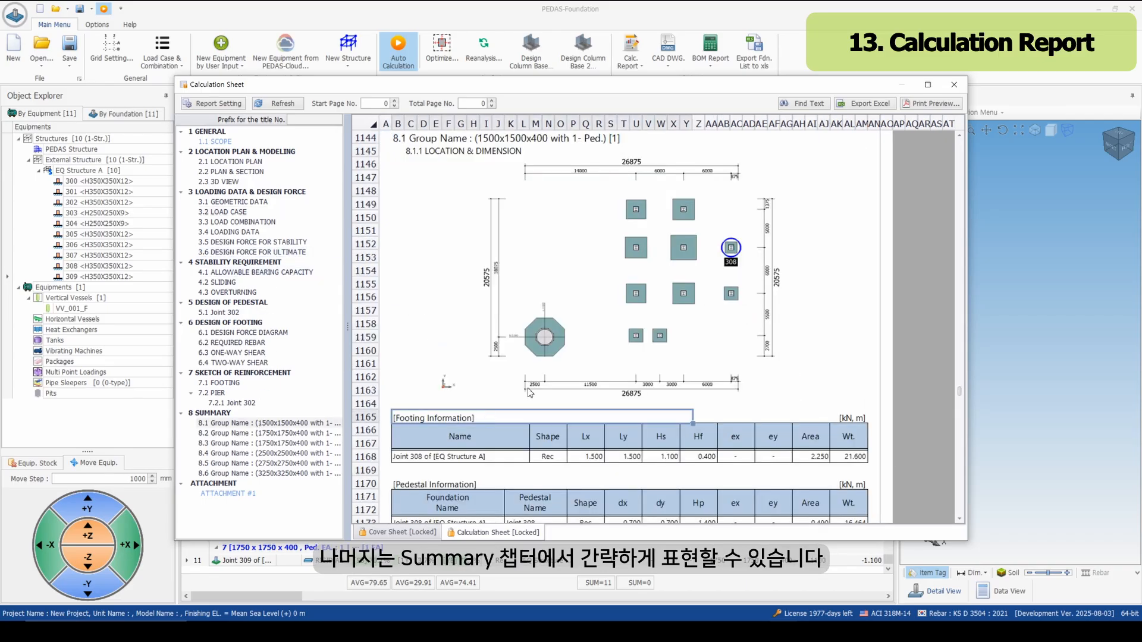
pyautogui.scroll(-10, 530, 393)
pyautogui.scroll(-1, 476, 435)
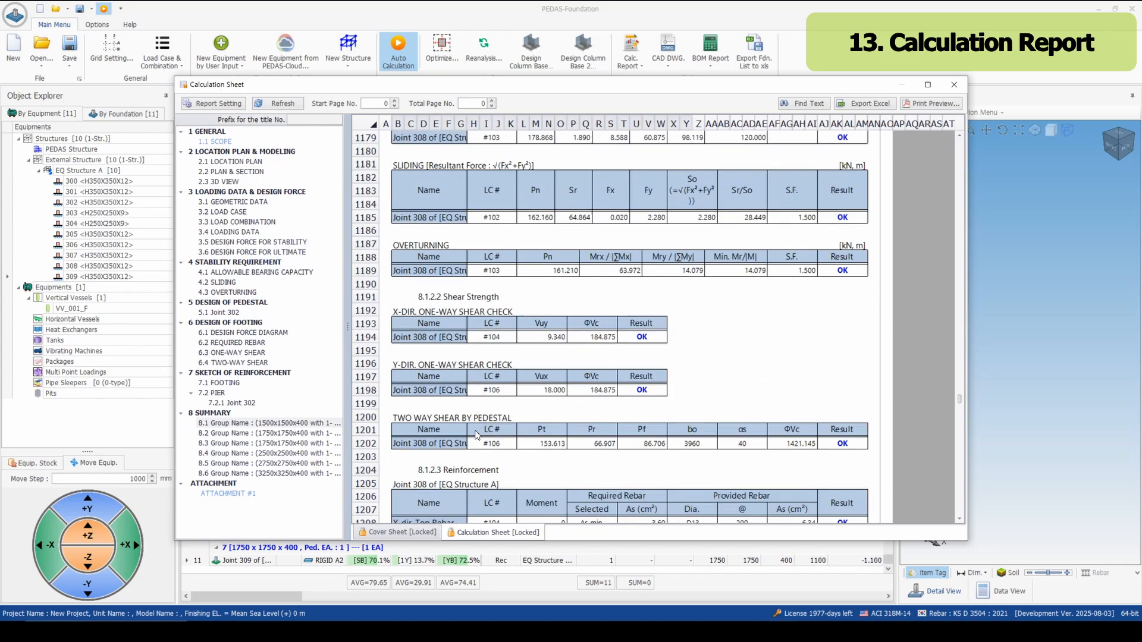
pyautogui.scroll(-15, 477, 435)
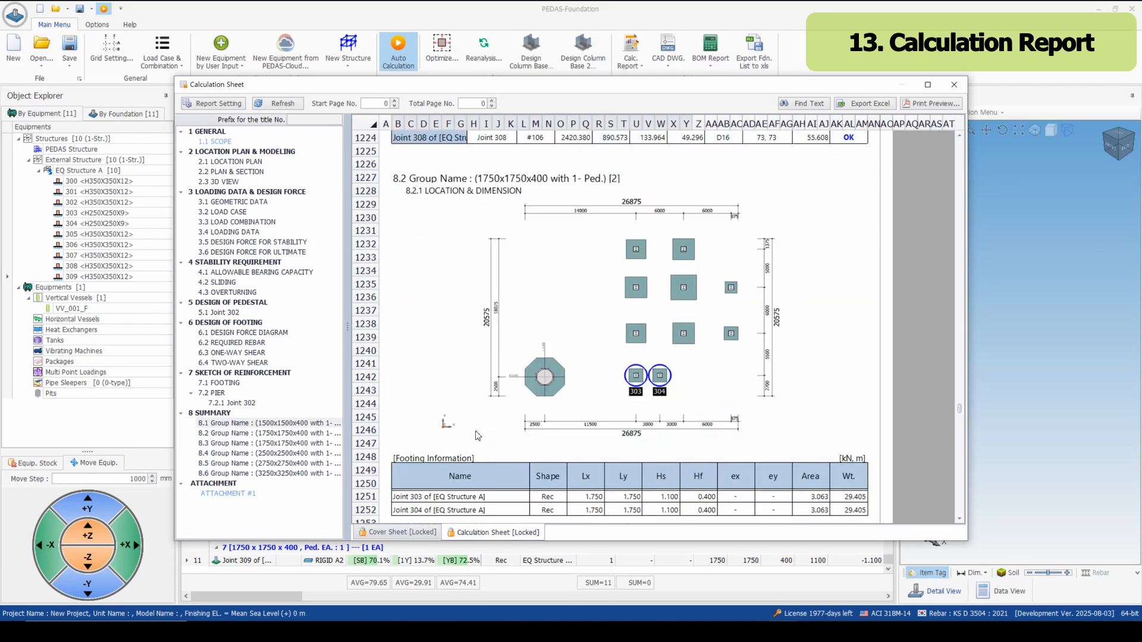
pyautogui.scroll(-20, 477, 435)
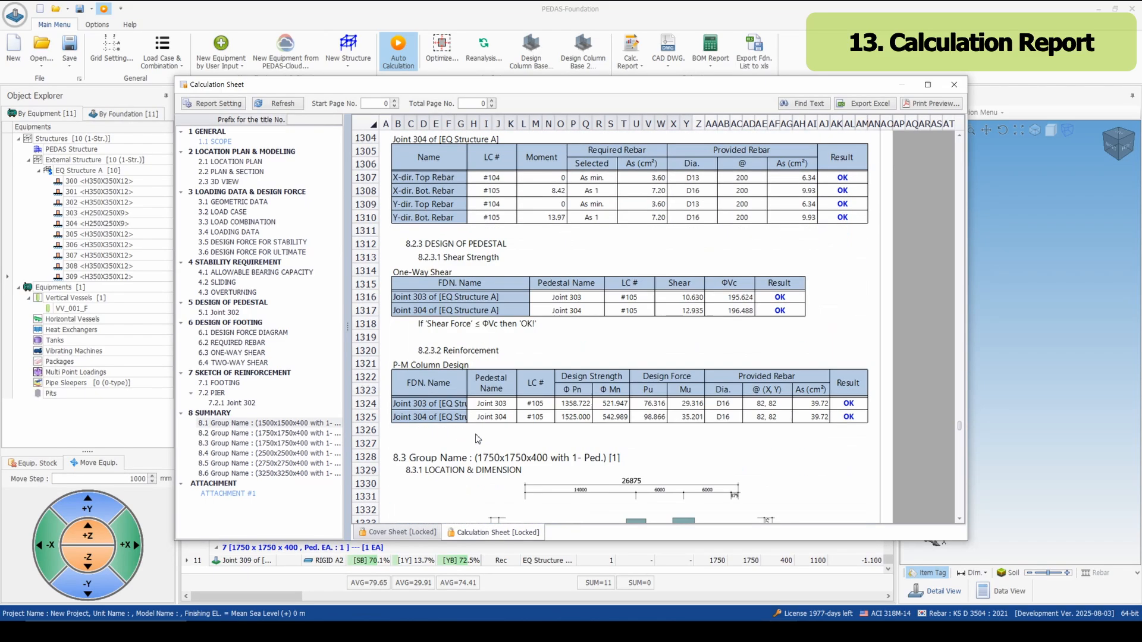
pyautogui.scroll(-7, 477, 438)
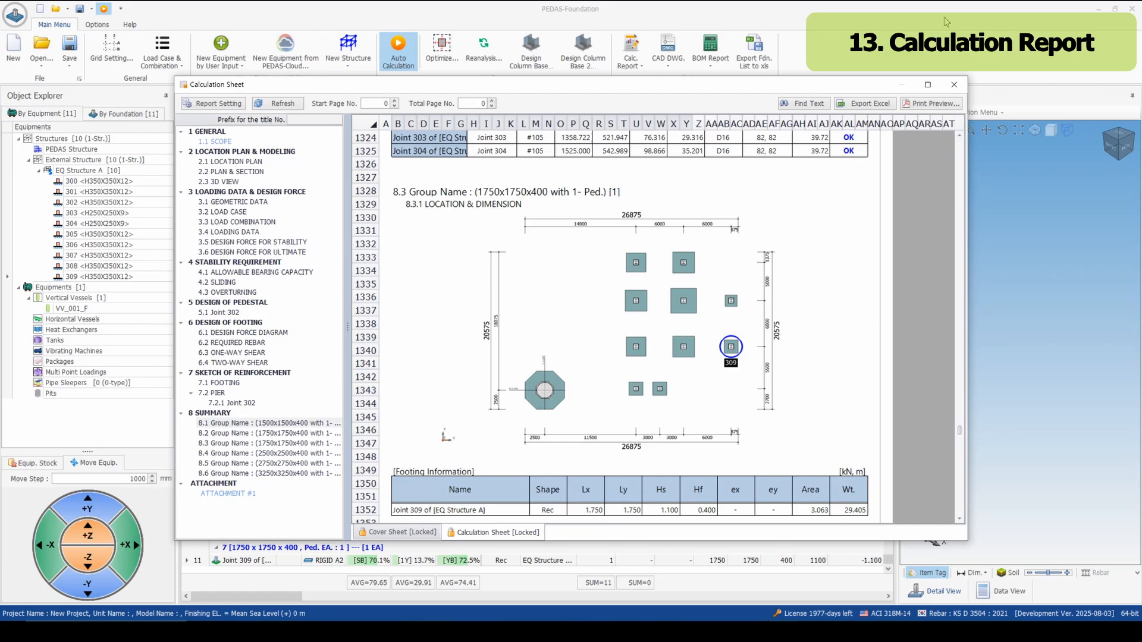
pyautogui.click(954, 84)
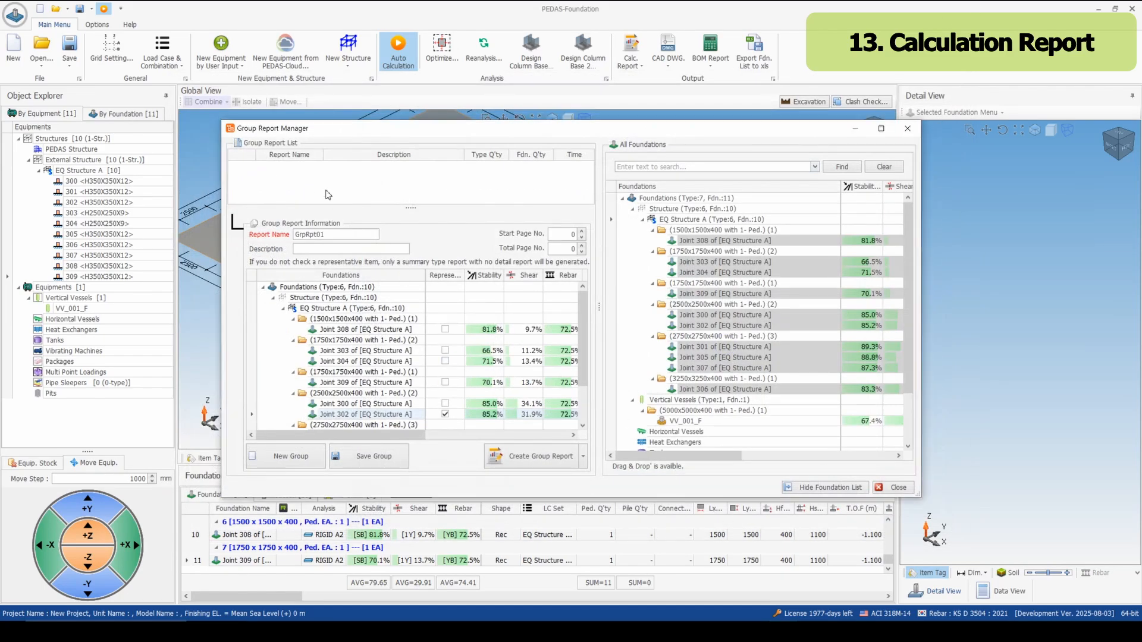
# Save the report group as GrpRpt01, check its batch plot options and close the Group Report Manager.
pyautogui.click(365, 462)
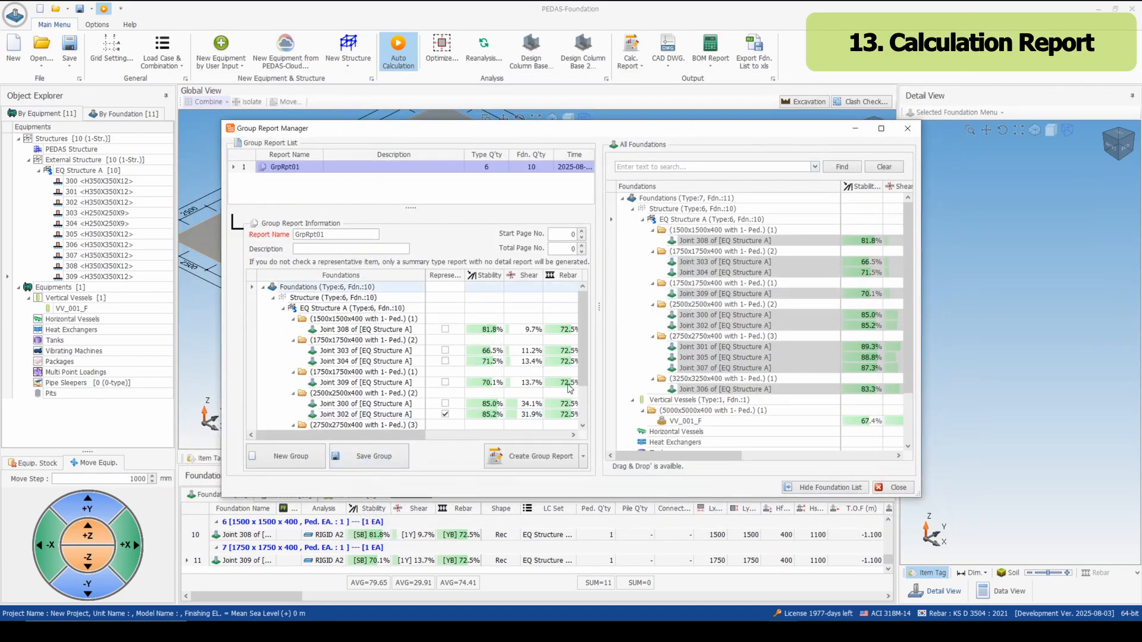
pyautogui.rightClick(464, 167)
pyautogui.moveTo(498, 201)
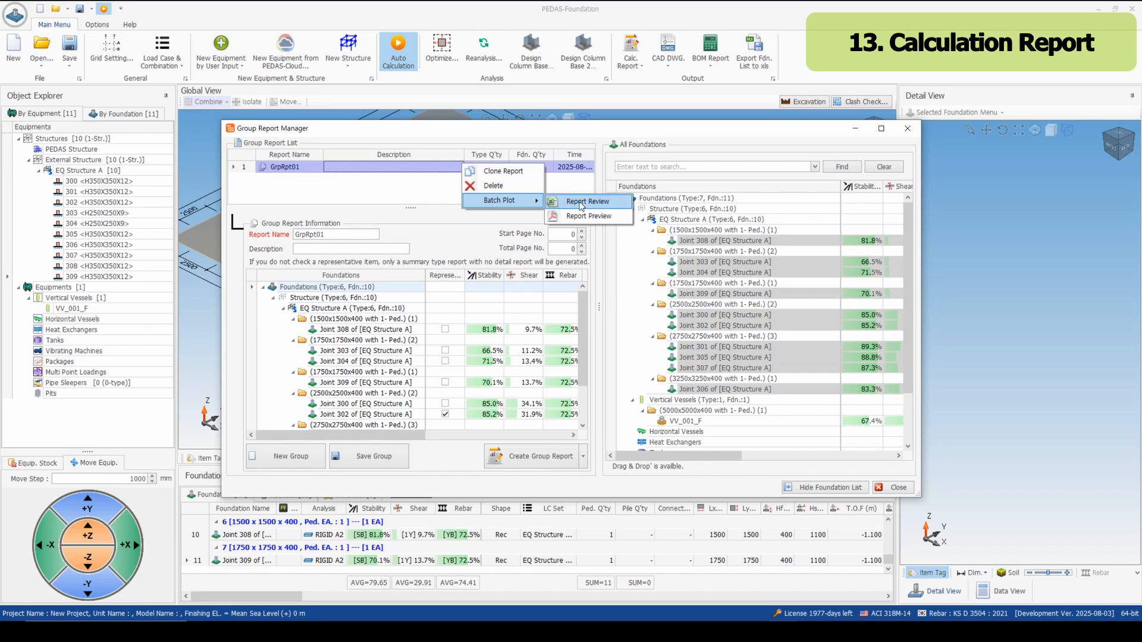
pyautogui.click(398, 201)
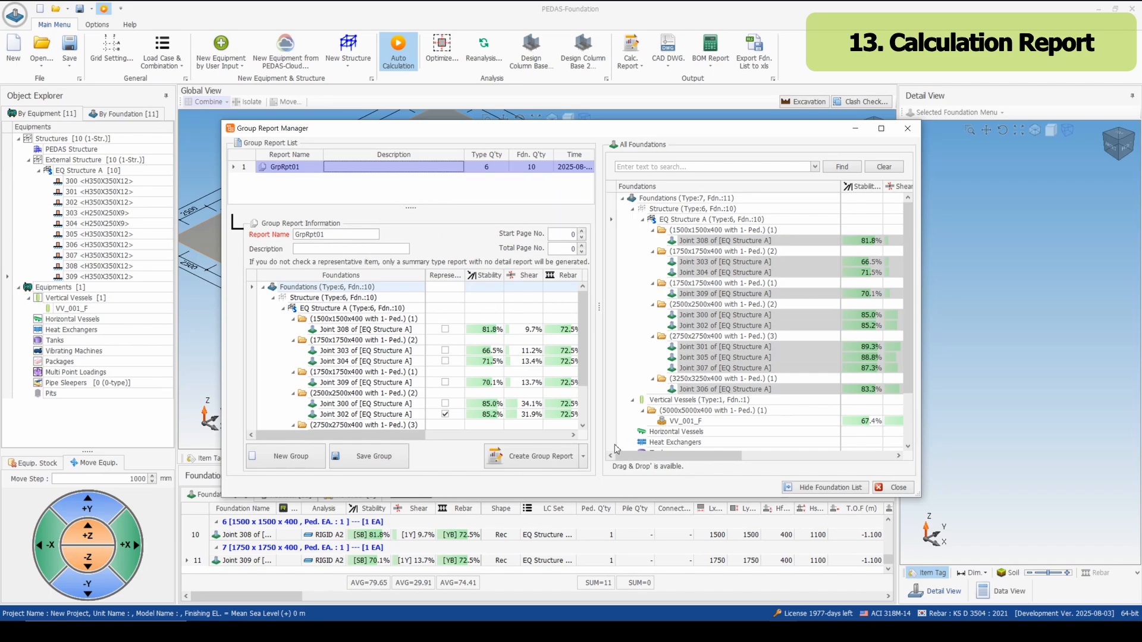
pyautogui.click(892, 488)
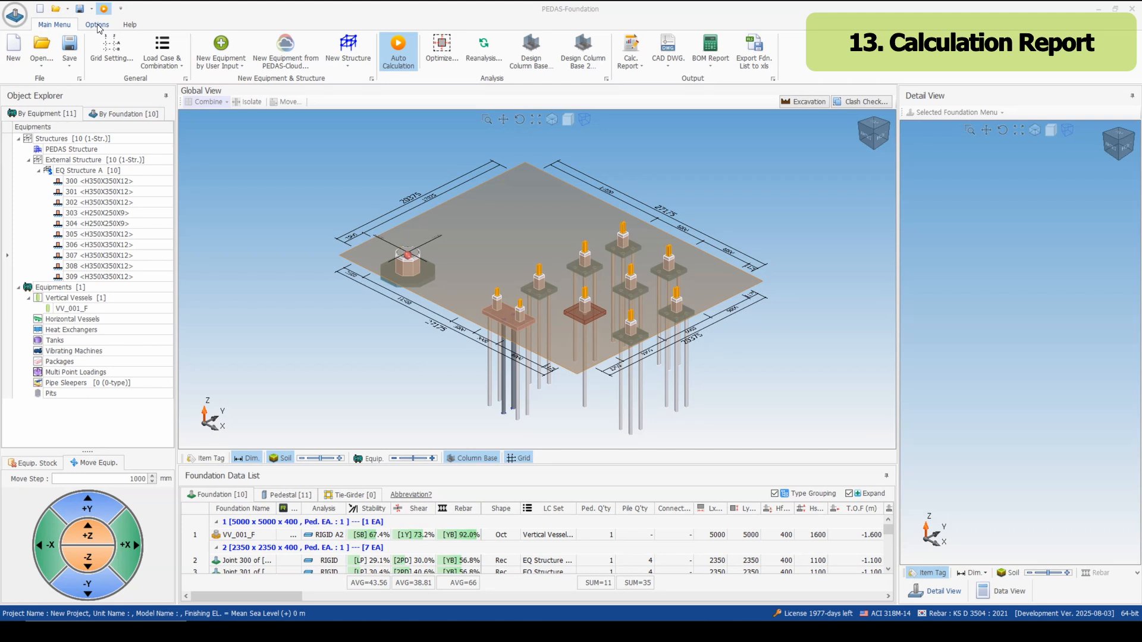
# Add a user input page after GEOMETRIC DATA in the Shallow Foundation report's table of contents.
pyautogui.click(99, 27)
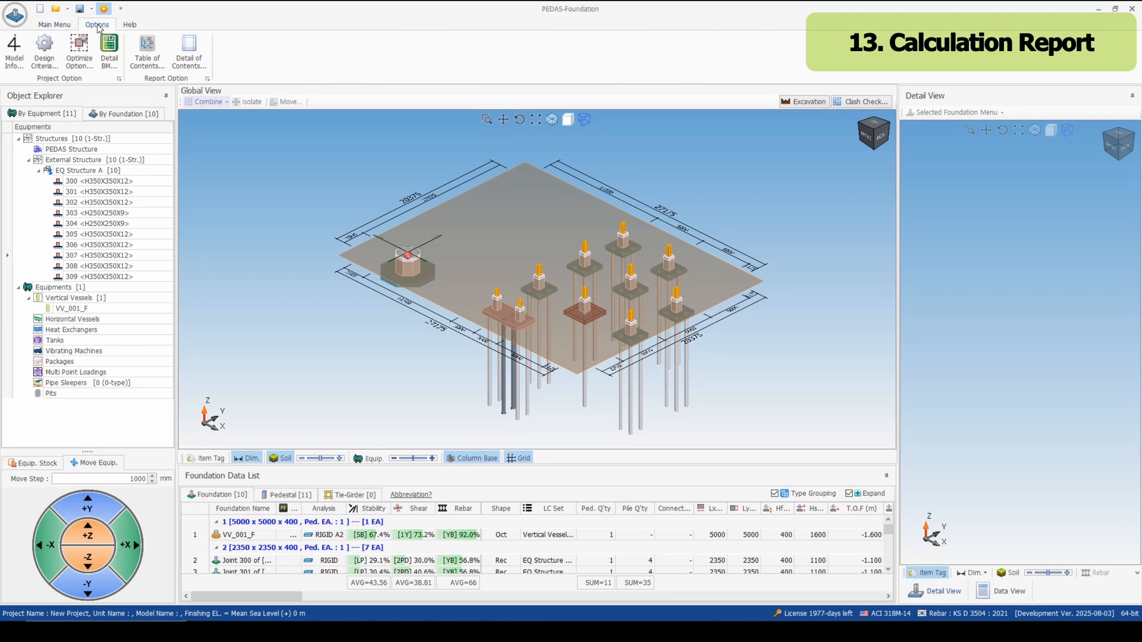
pyautogui.click(147, 50)
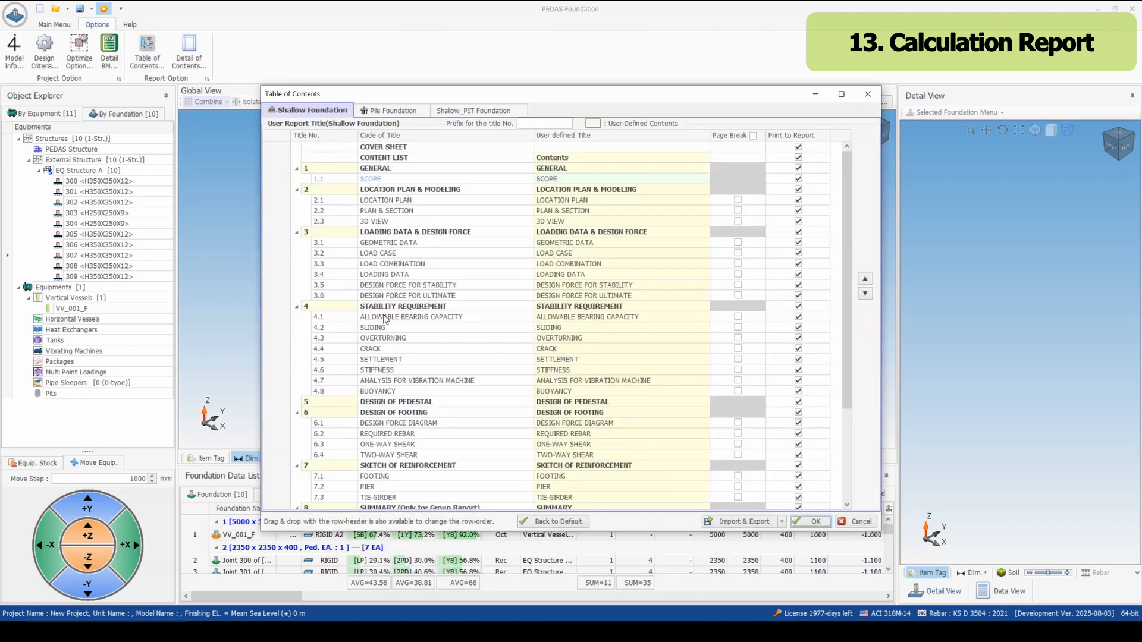
pyautogui.click(397, 255)
pyautogui.click(398, 262)
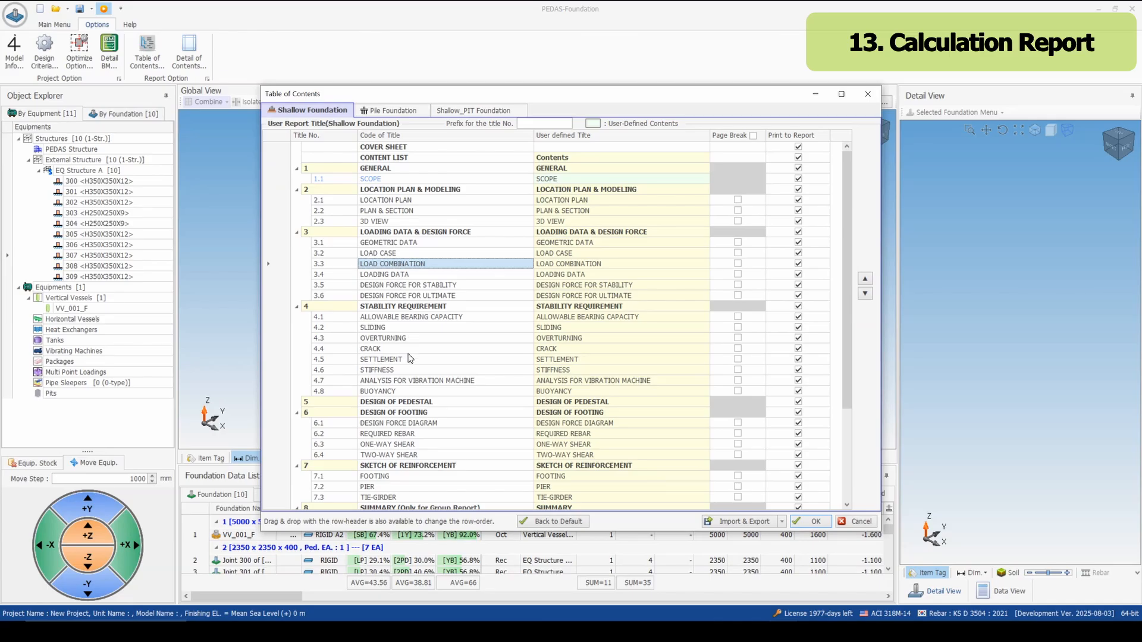
pyautogui.click(393, 245)
pyautogui.rightClick(388, 246)
pyautogui.click(439, 260)
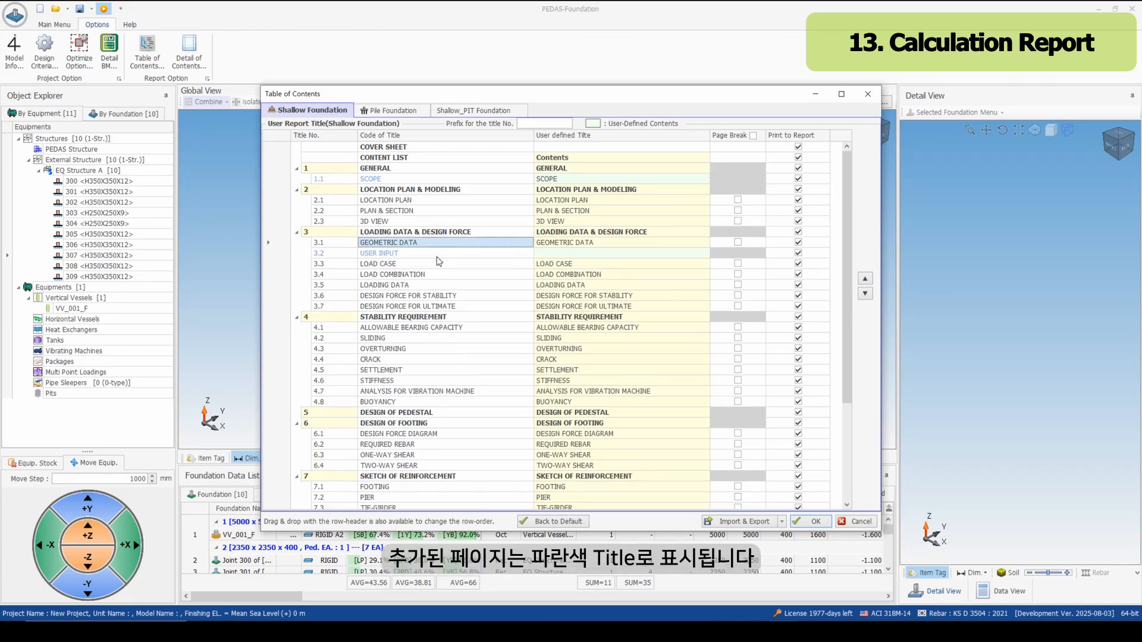
# Move the user input page directly below LOCATION PLAN, title it "Test" and accept the table of contents.
pyautogui.click(417, 254)
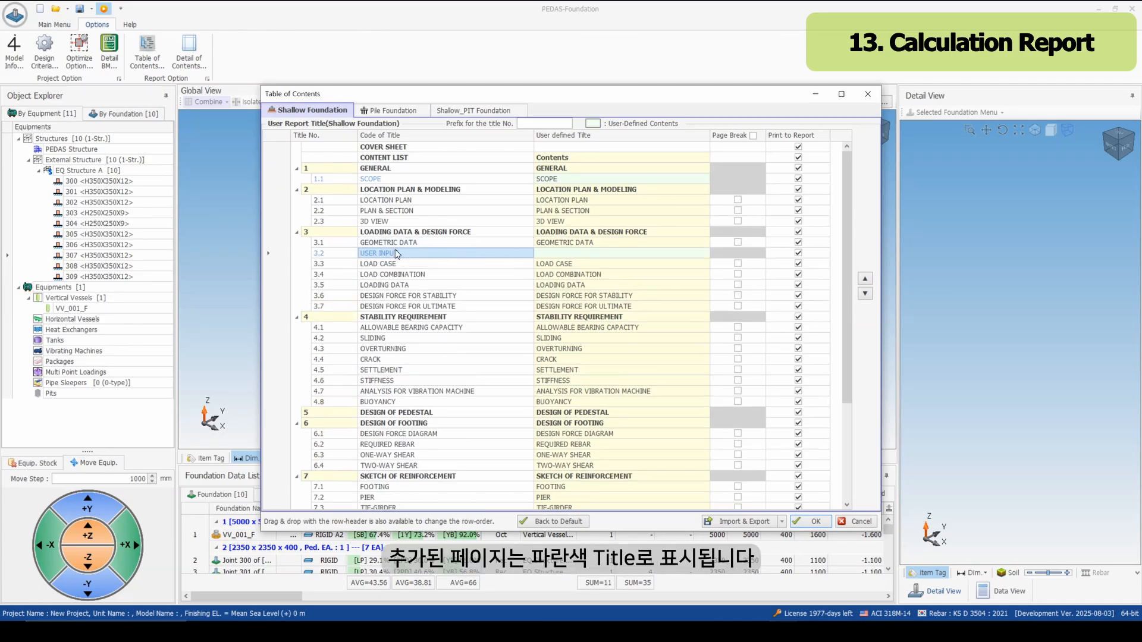
pyautogui.moveTo(397, 254); pyautogui.dragTo(403, 211)
pyautogui.click(578, 213)
pyautogui.click(587, 213)
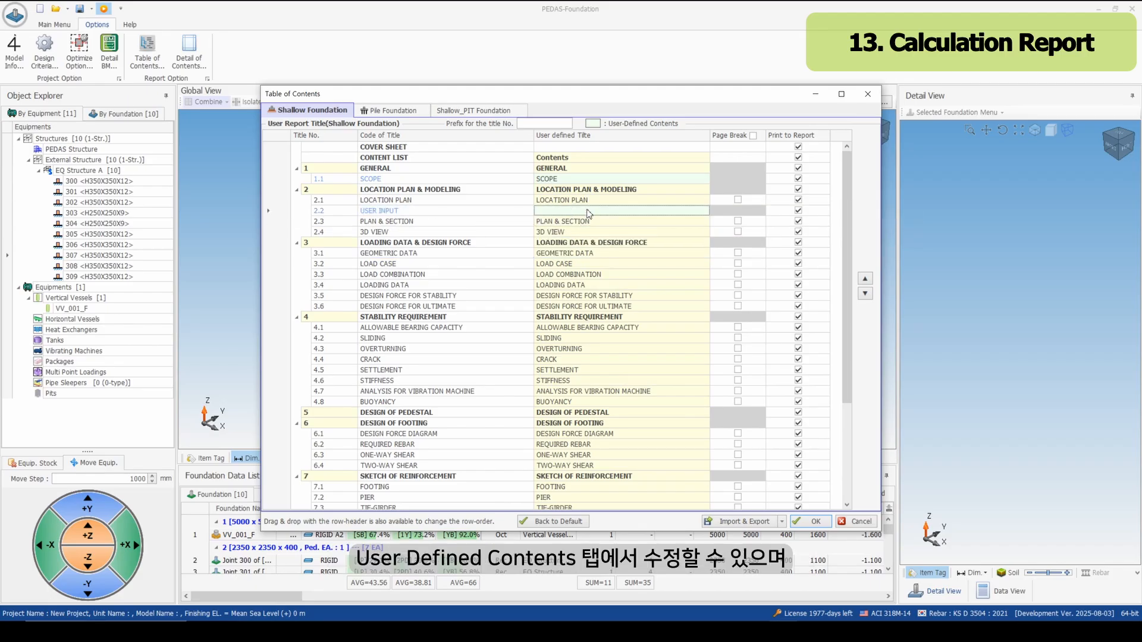
pyautogui.click(506, 221)
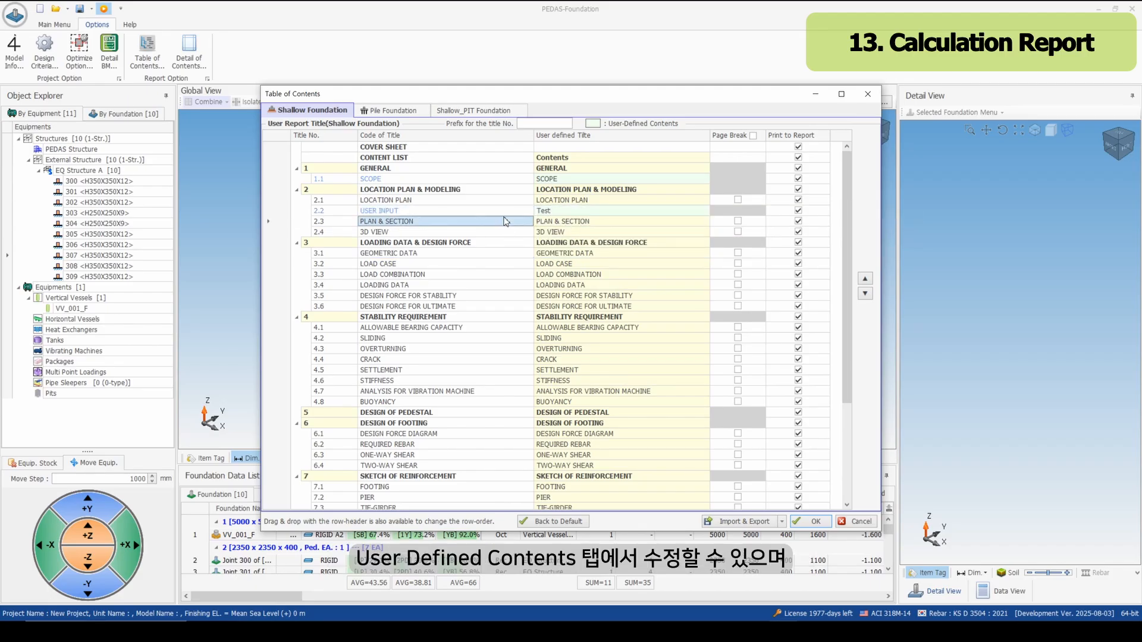
pyautogui.click(816, 522)
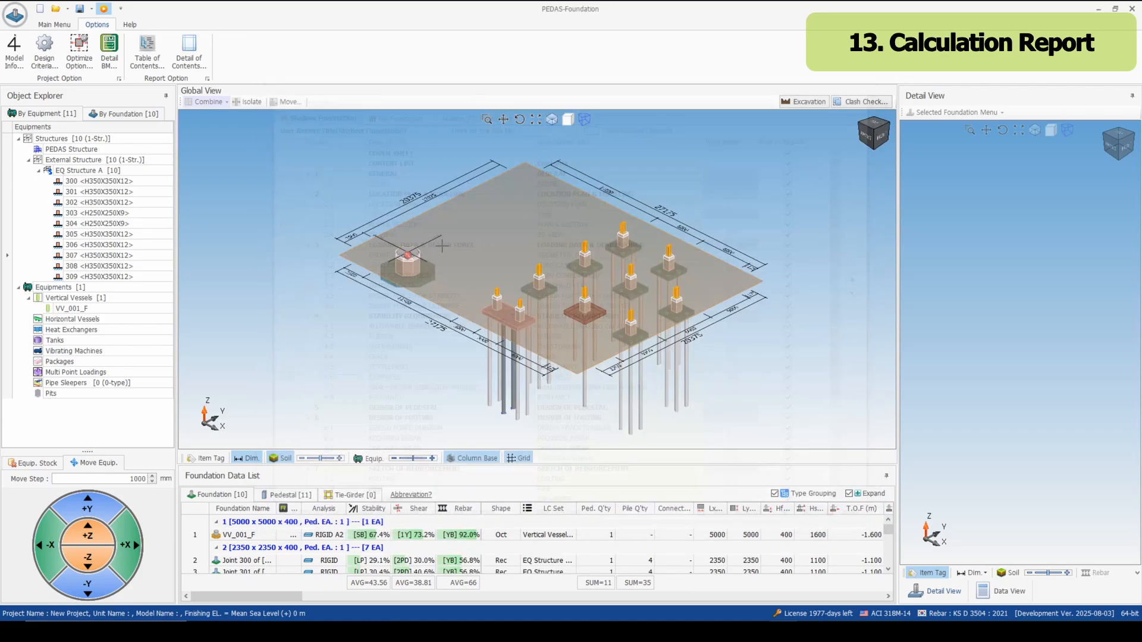
# Enter "Test" in cell C2 of the shallow report's user-defined content item Test, and save the sheet design on closing.
pyautogui.click(184, 60)
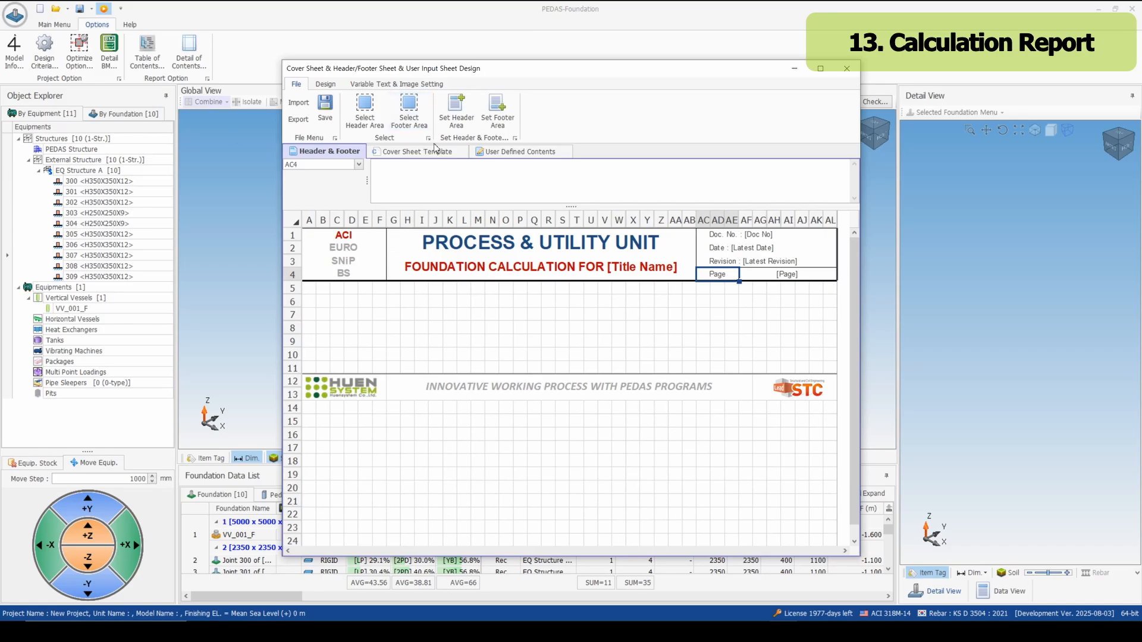
pyautogui.click(508, 153)
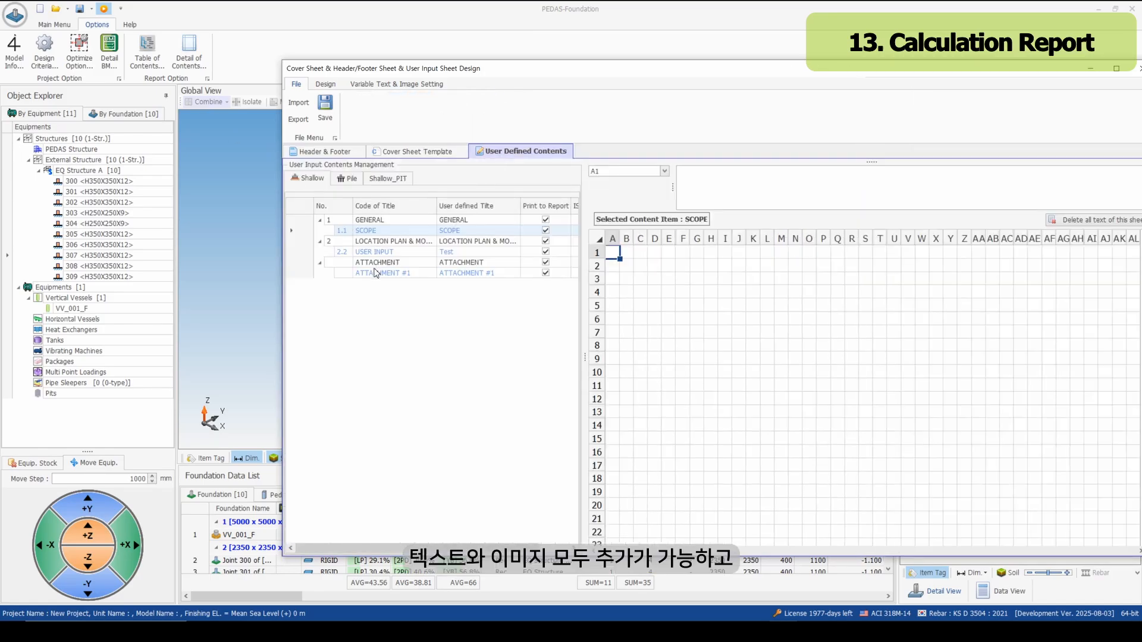
pyautogui.click(489, 252)
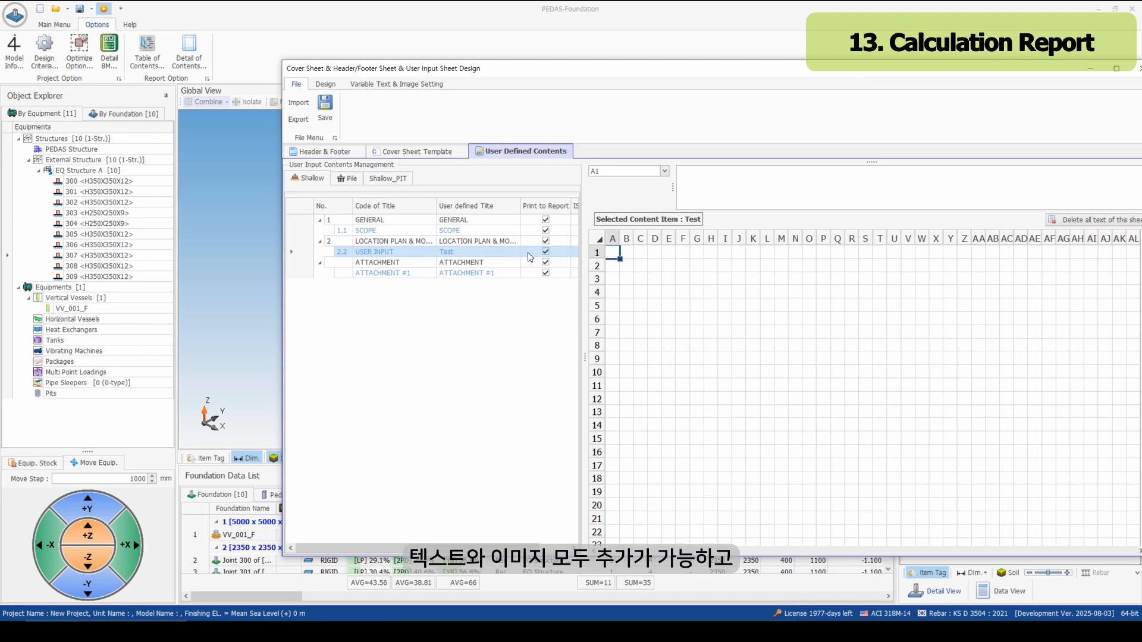
pyautogui.click(642, 267)
pyautogui.write('Test')
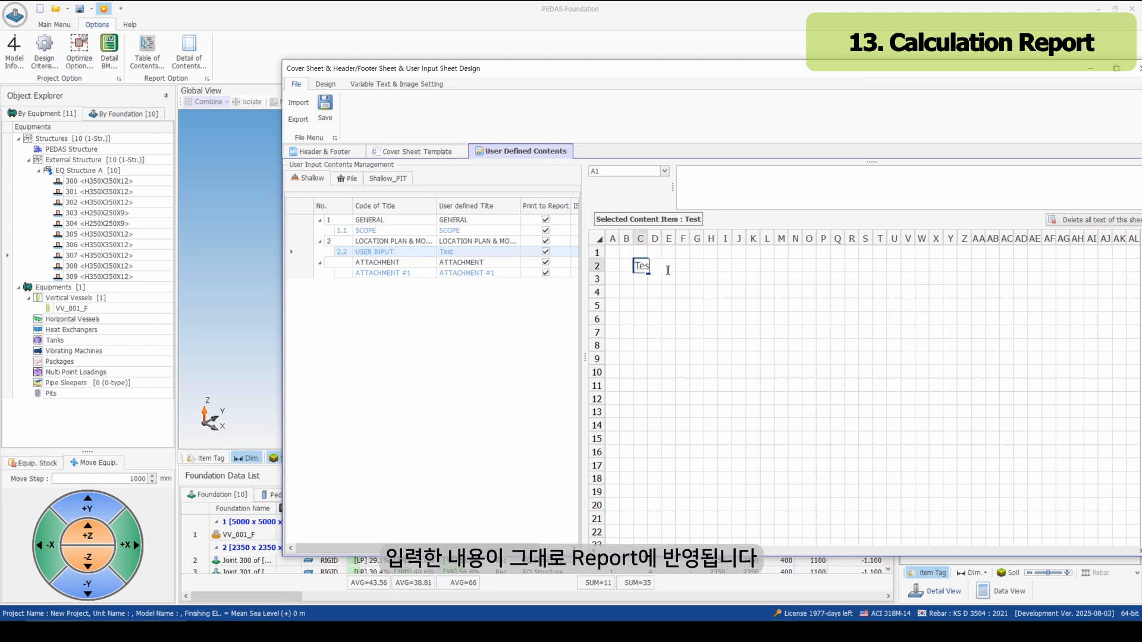
pyautogui.click(692, 308)
pyautogui.moveTo(658, 76); pyautogui.dragTo(455, 69)
pyautogui.click(939, 62)
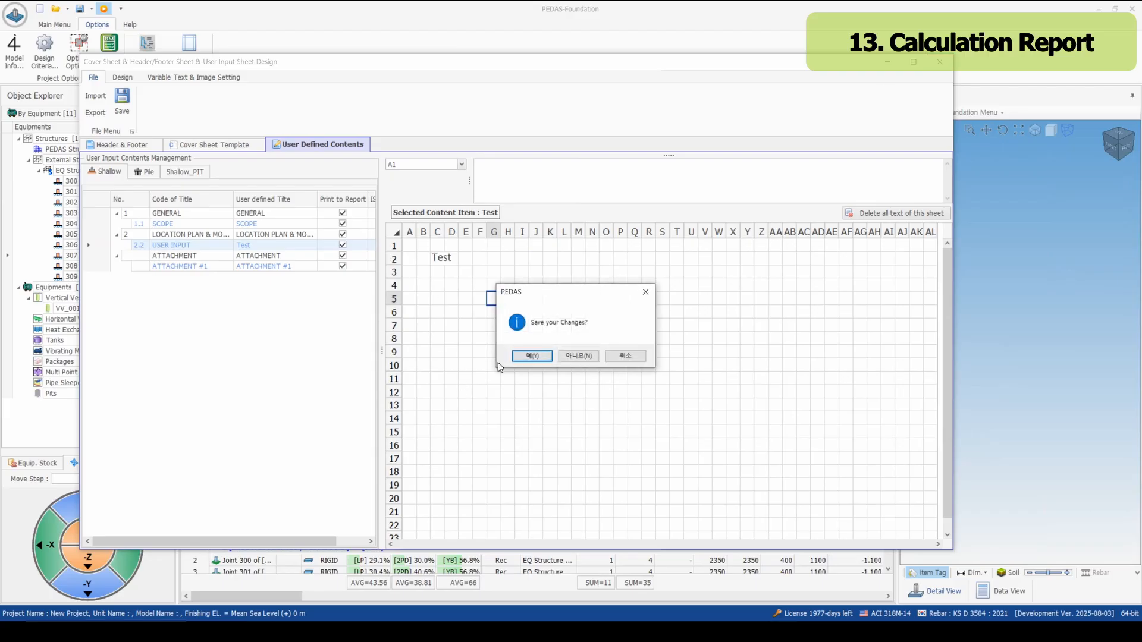
pyautogui.click(531, 354)
# Generate the calculation report of foundation VV_001_F for Excel review and examine its section 2.2 Test.
pyautogui.click(535, 296)
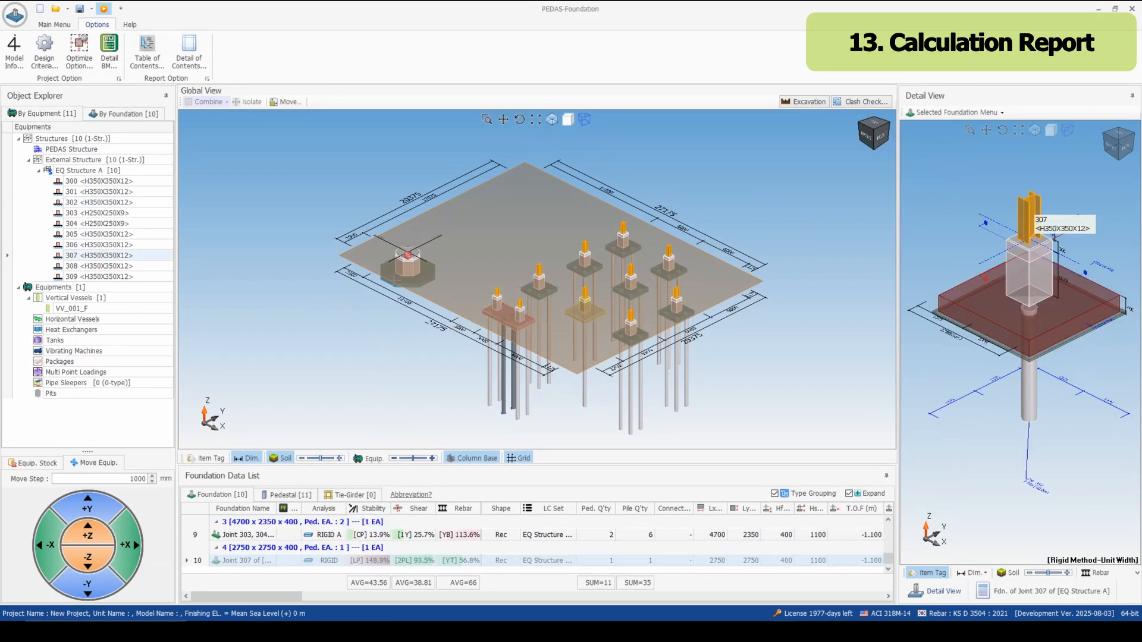
pyautogui.click(396, 277)
pyautogui.rightClick(394, 279)
pyautogui.moveTo(487, 450)
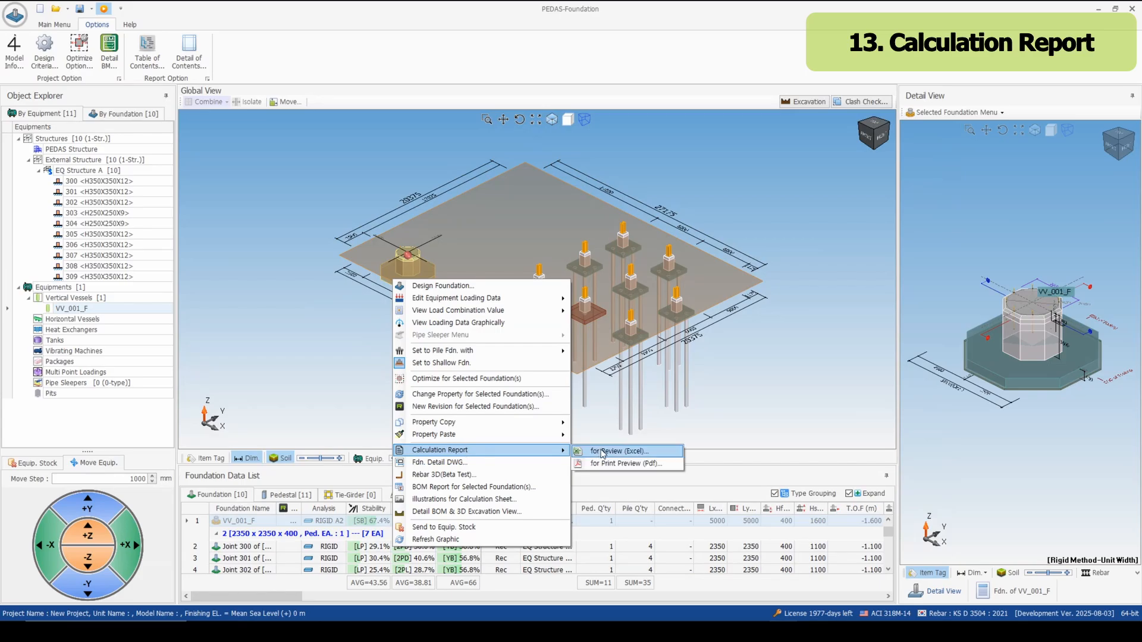
pyautogui.click(595, 450)
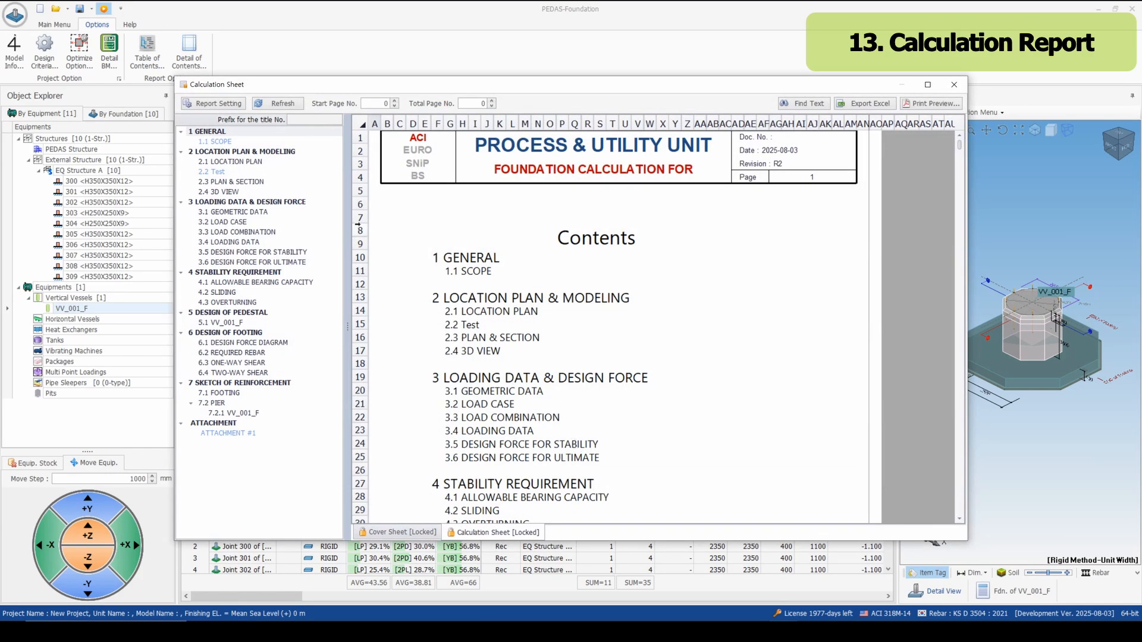
pyautogui.click(244, 172)
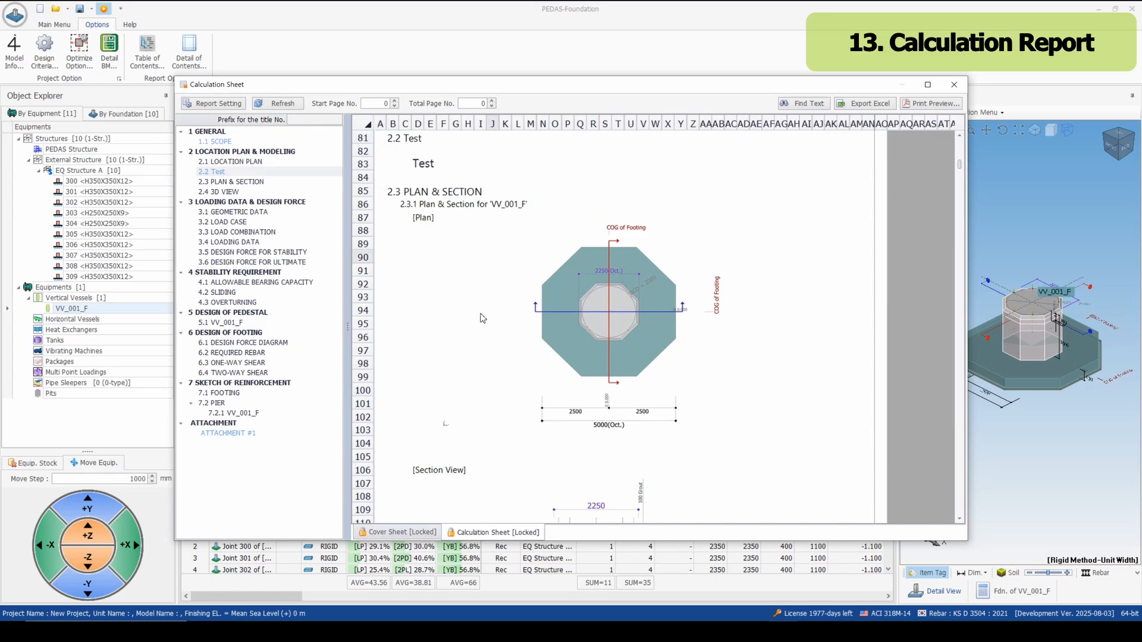
pyautogui.scroll(8, 482, 314)
pyautogui.scroll(-5, 482, 314)
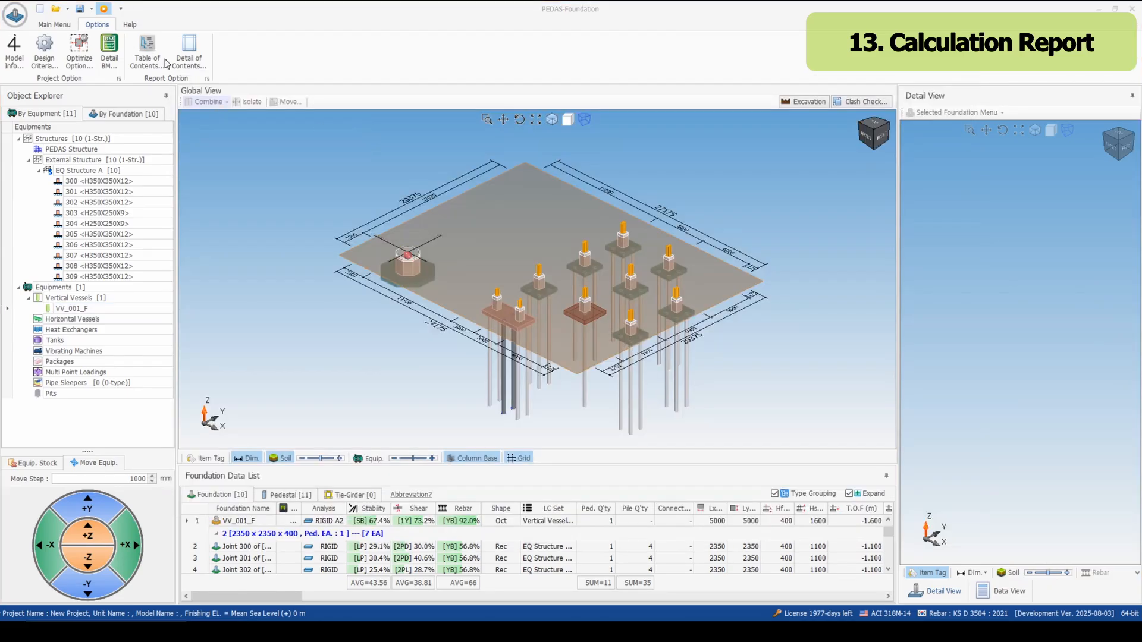
# Open the detail of contents design and check the current header and footer areas of the report sheet.
pyautogui.click(183, 61)
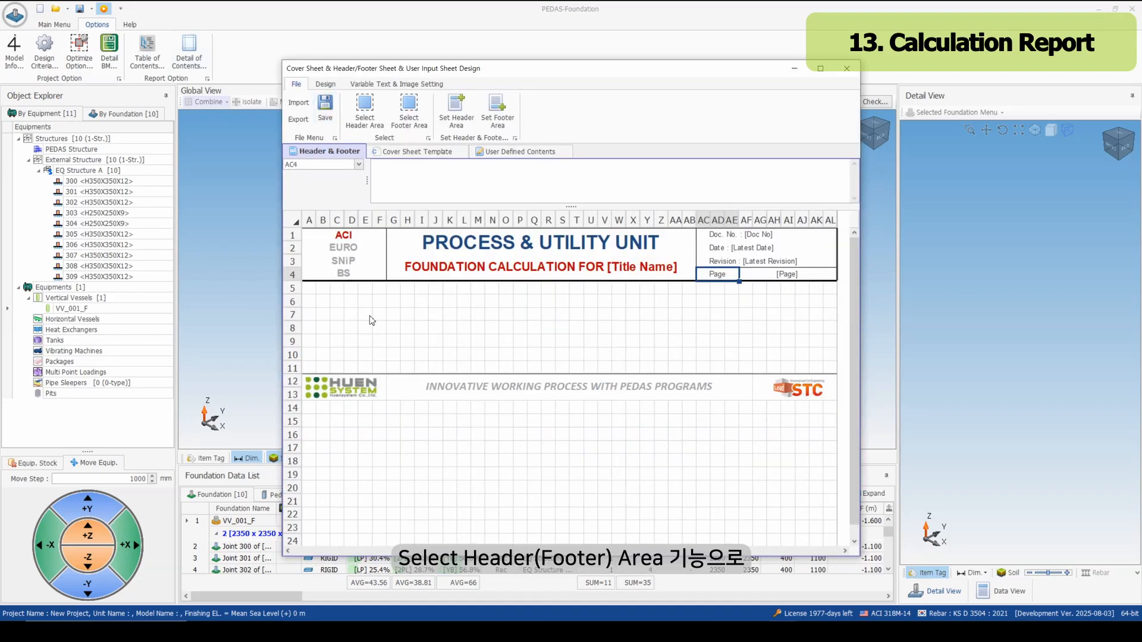
pyautogui.click(372, 319)
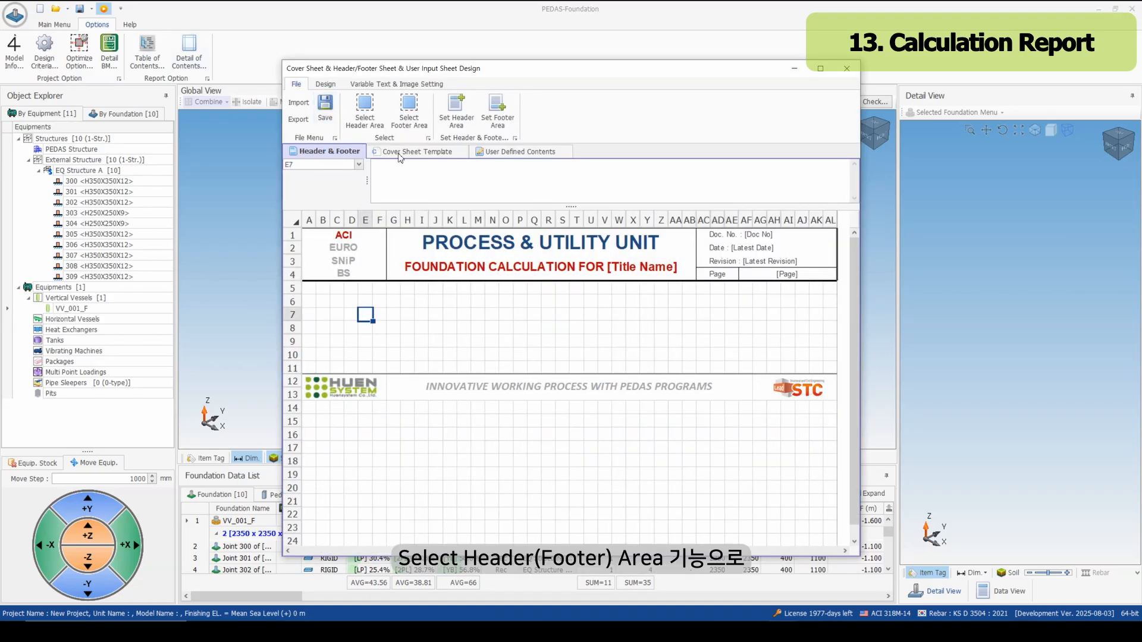
pyautogui.click(365, 109)
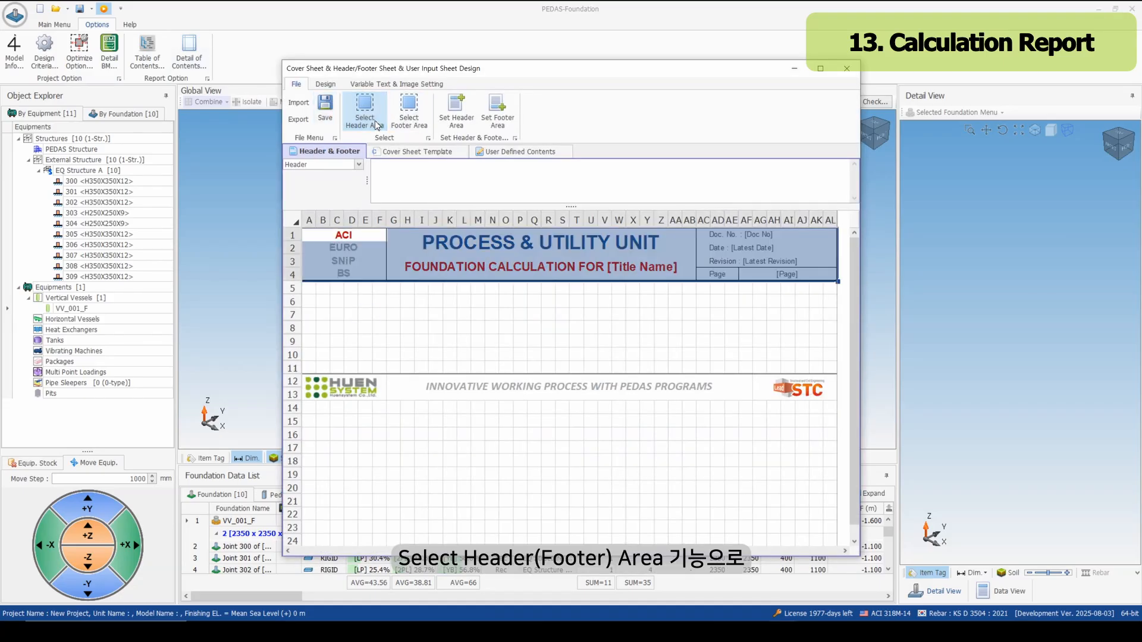
pyautogui.click(392, 333)
pyautogui.click(409, 108)
pyautogui.click(410, 330)
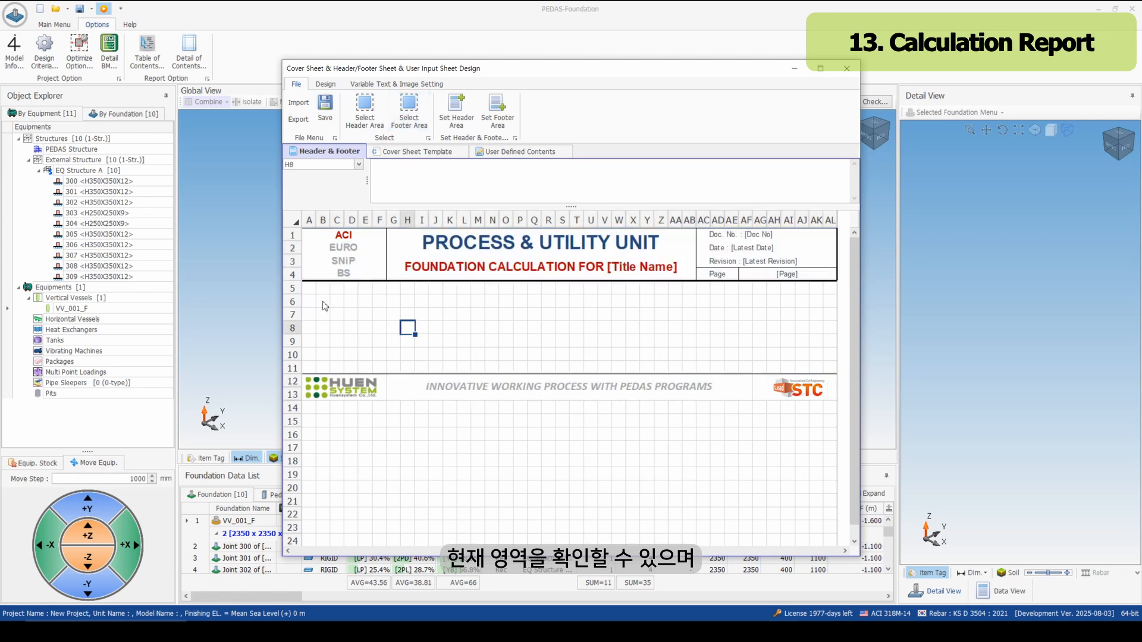
# Set rows 1 to 5 of the sheet as the report's header area.
pyautogui.moveTo(293, 235); pyautogui.dragTo(298, 288)
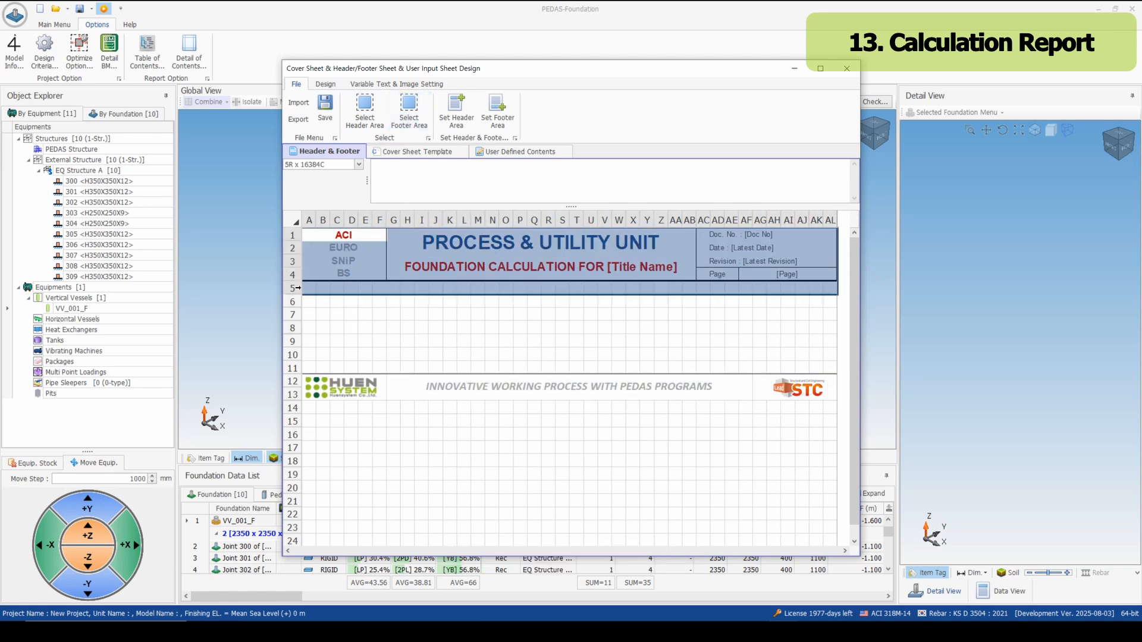
pyautogui.click(456, 108)
pyautogui.click(590, 355)
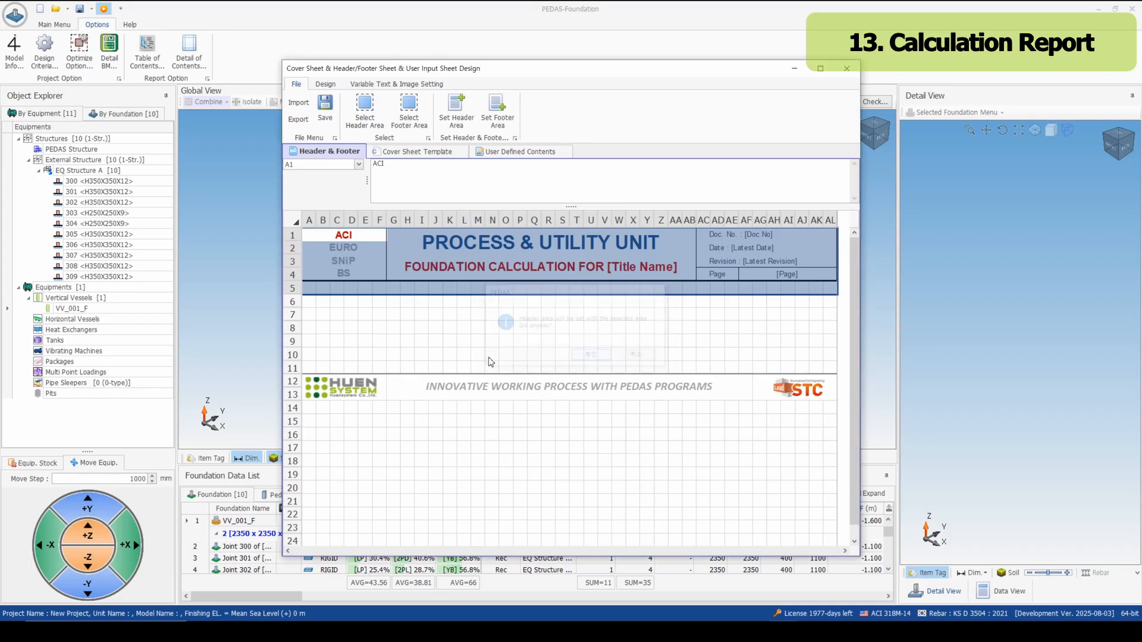
# Set rows 11 to 14 as the report's footer area, and check the header and footer areas.
pyautogui.moveTo(293, 368); pyautogui.dragTo(293, 408)
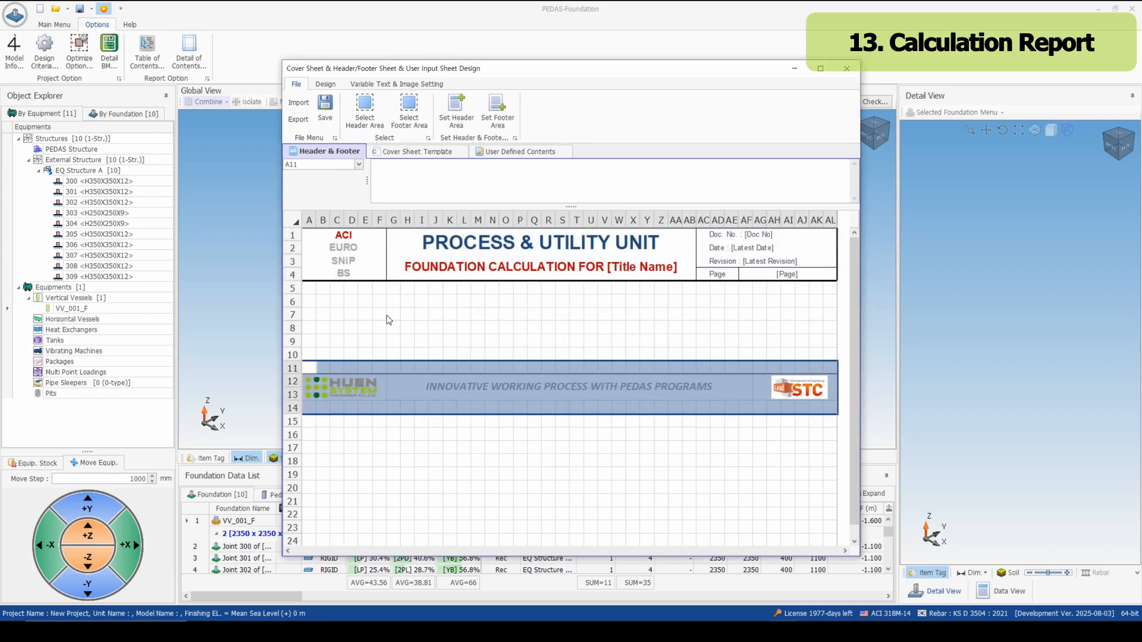
pyautogui.click(492, 122)
pyautogui.click(590, 355)
pyautogui.click(479, 315)
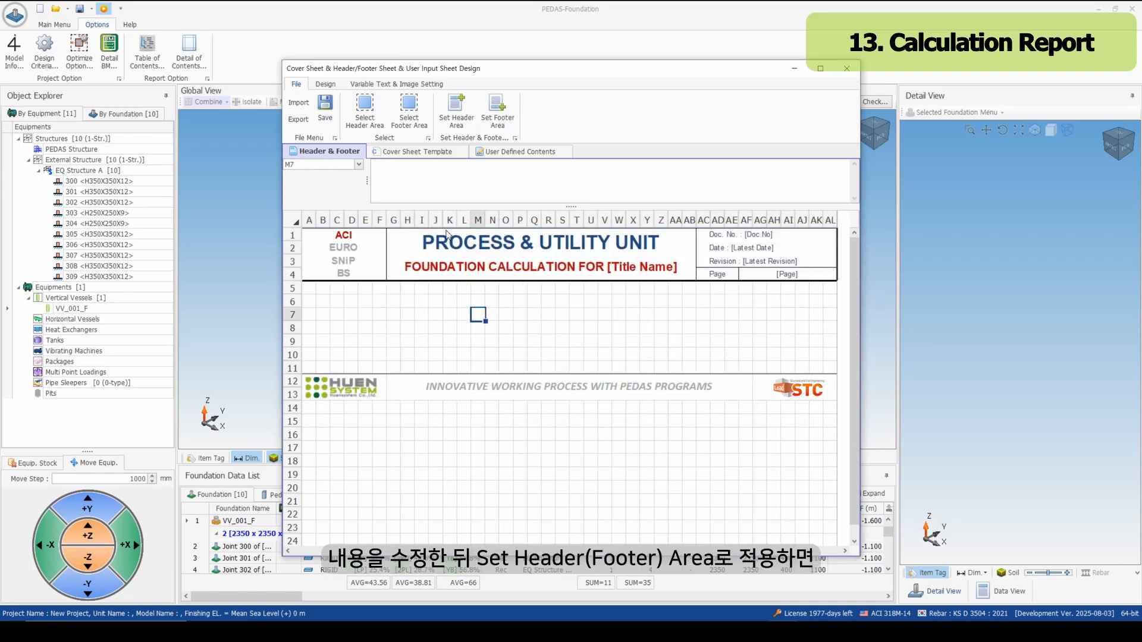
pyautogui.click(381, 122)
pyautogui.click(422, 117)
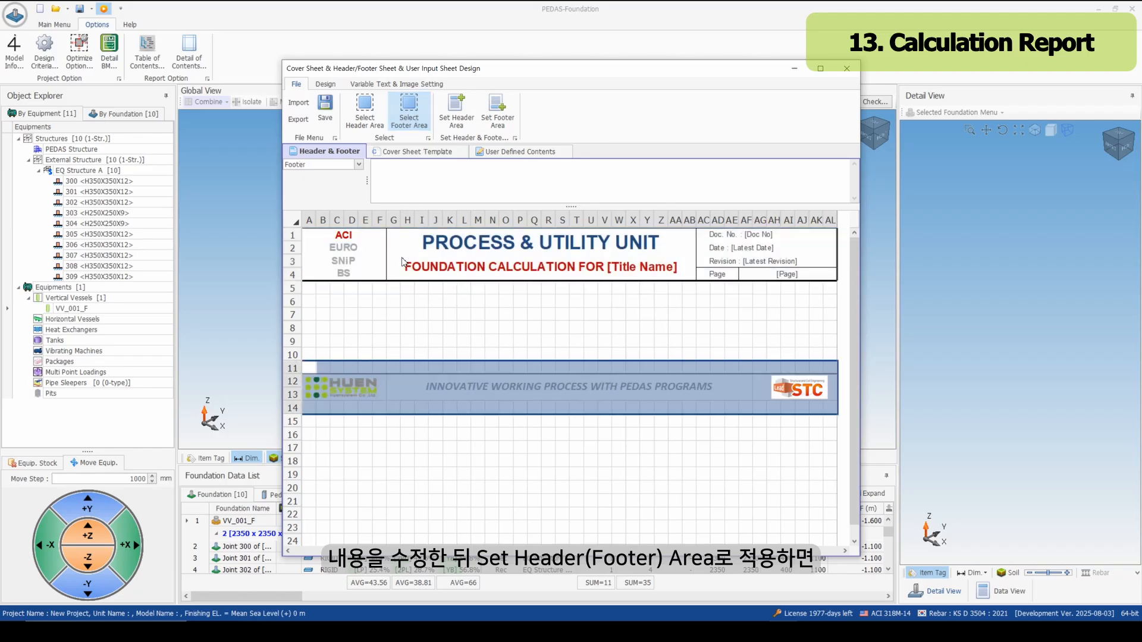
pyautogui.click(407, 301)
# Examine the cover sheet template, including its title page, revision table and the row markers separating its pages.
pyautogui.click(420, 152)
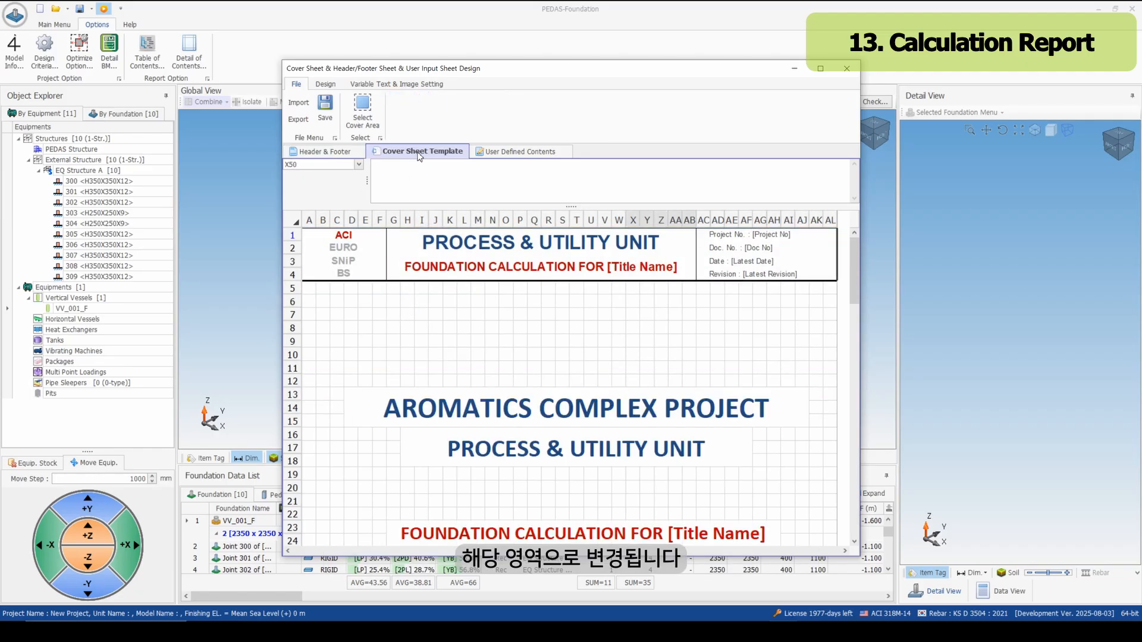
pyautogui.click(474, 333)
pyautogui.scroll(-10, 476, 351)
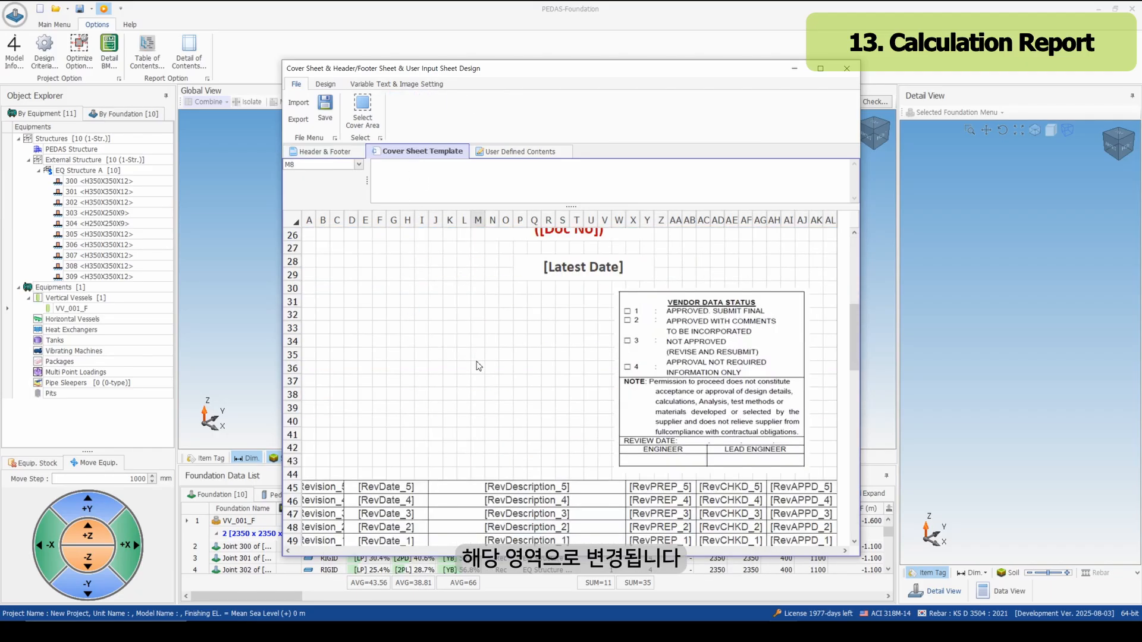
pyautogui.scroll(-2, 478, 368)
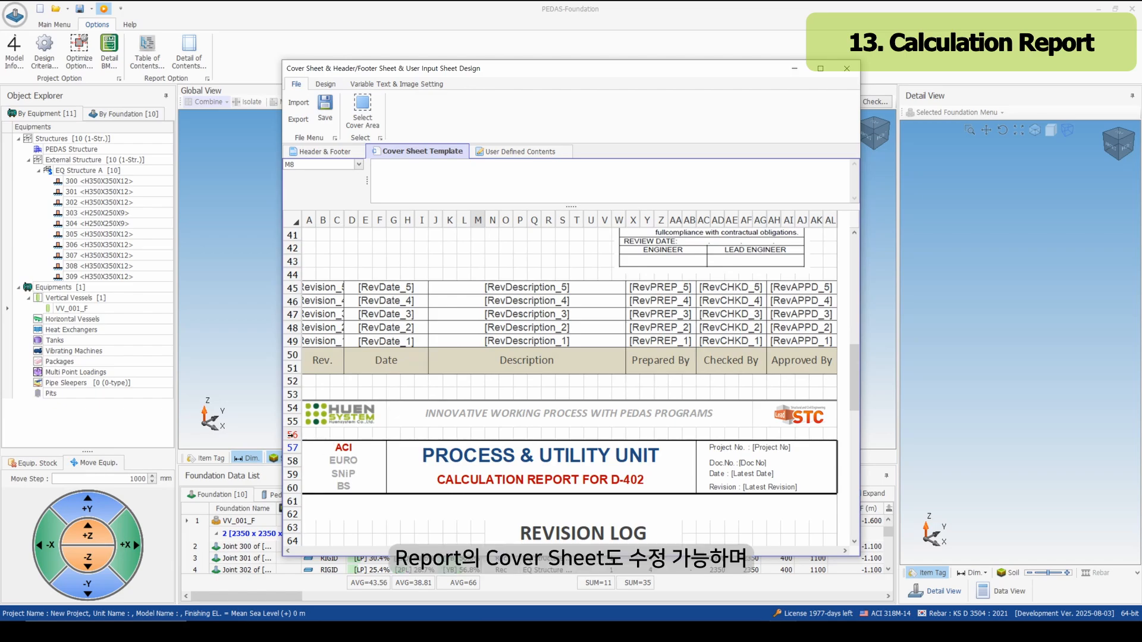
pyautogui.click(336, 435)
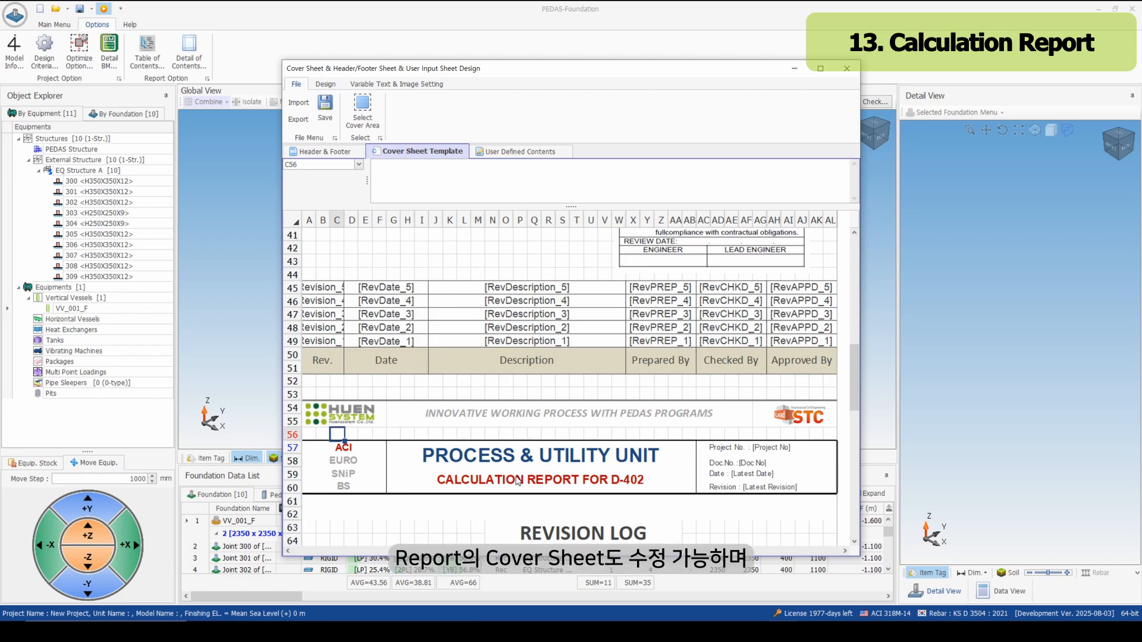
pyautogui.scroll(15, 517, 482)
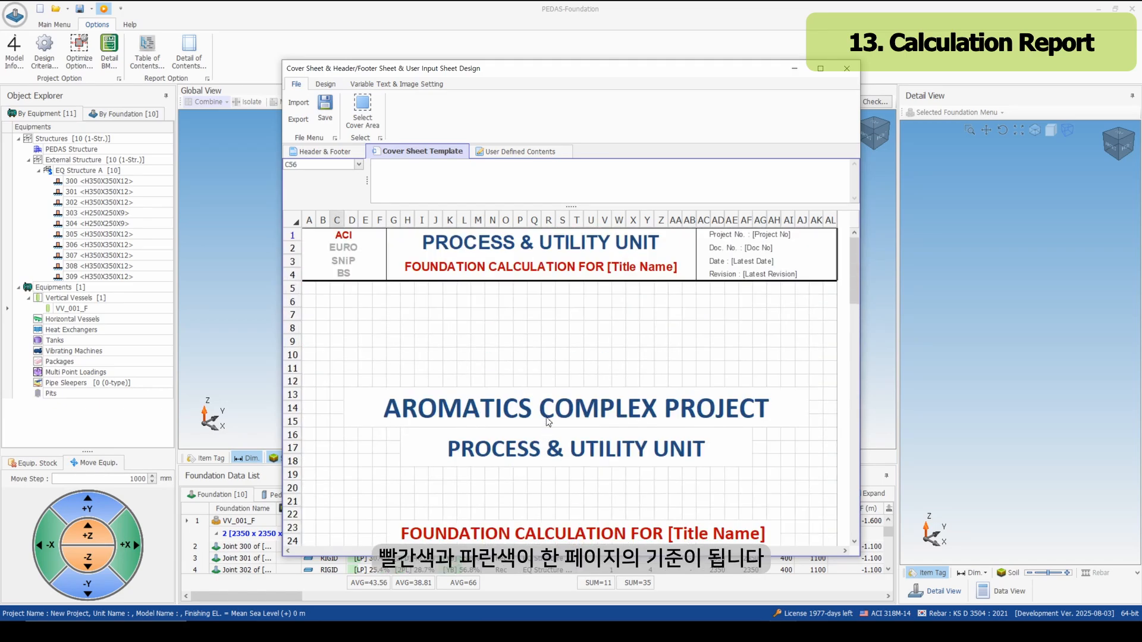
pyautogui.click(407, 315)
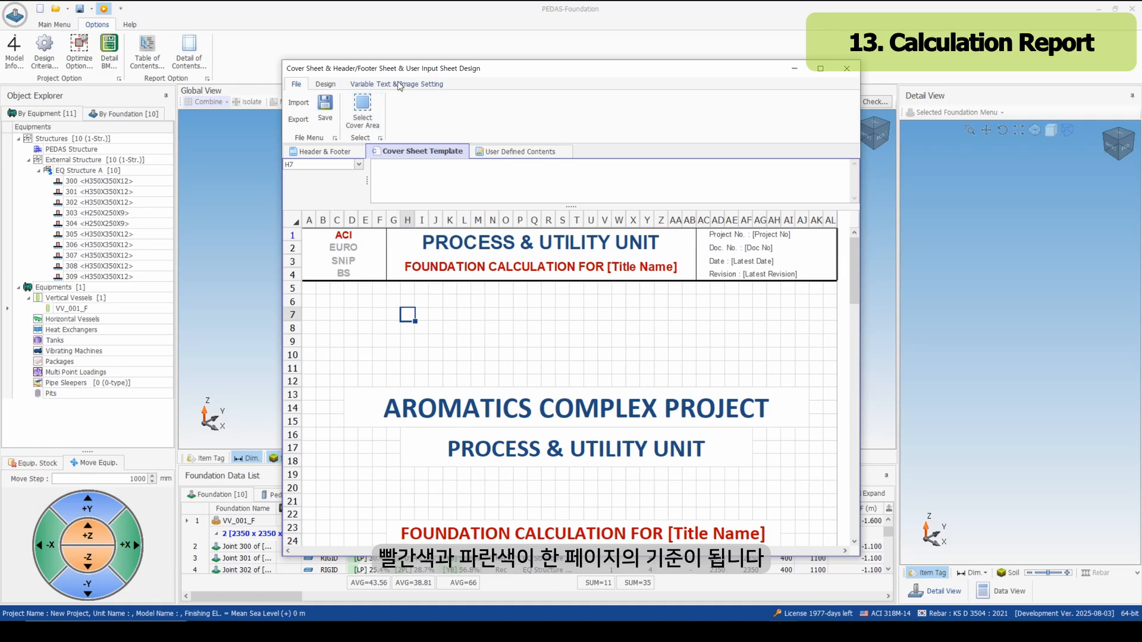
# Check the variable text options for report and revision data, and save the sheet design on closing.
pyautogui.click(398, 86)
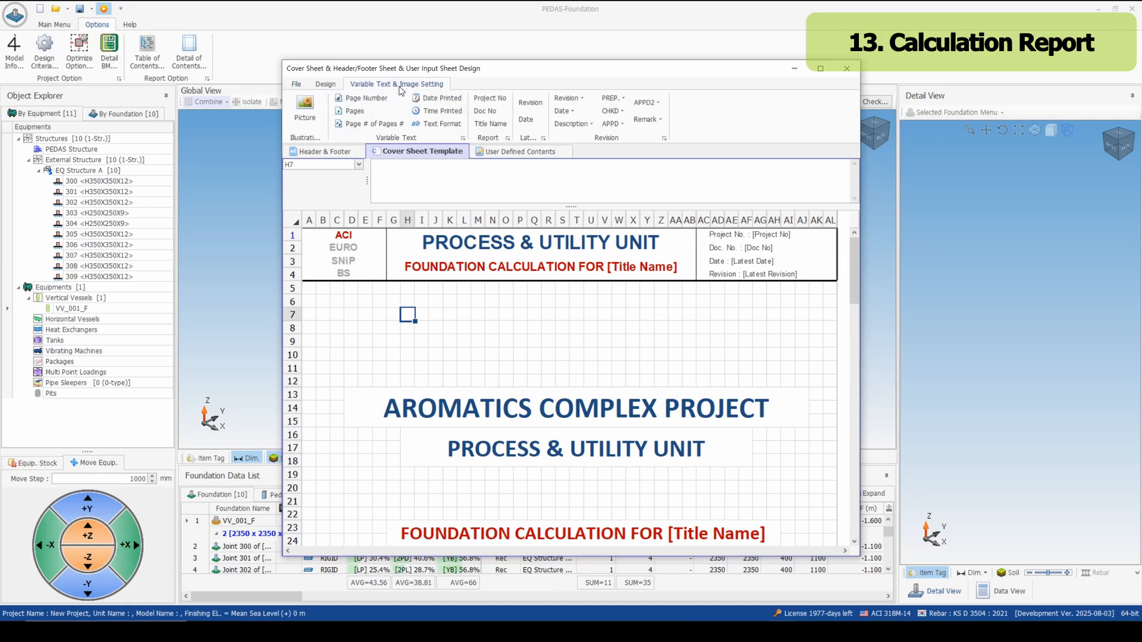
pyautogui.click(568, 99)
pyautogui.click(582, 102)
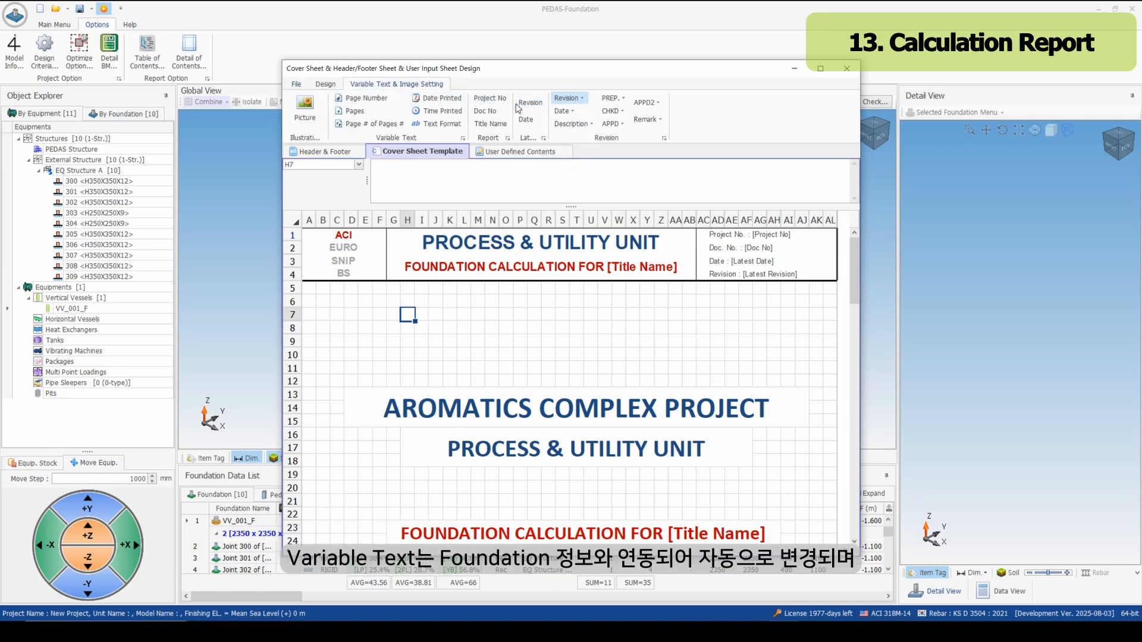
pyautogui.click(443, 342)
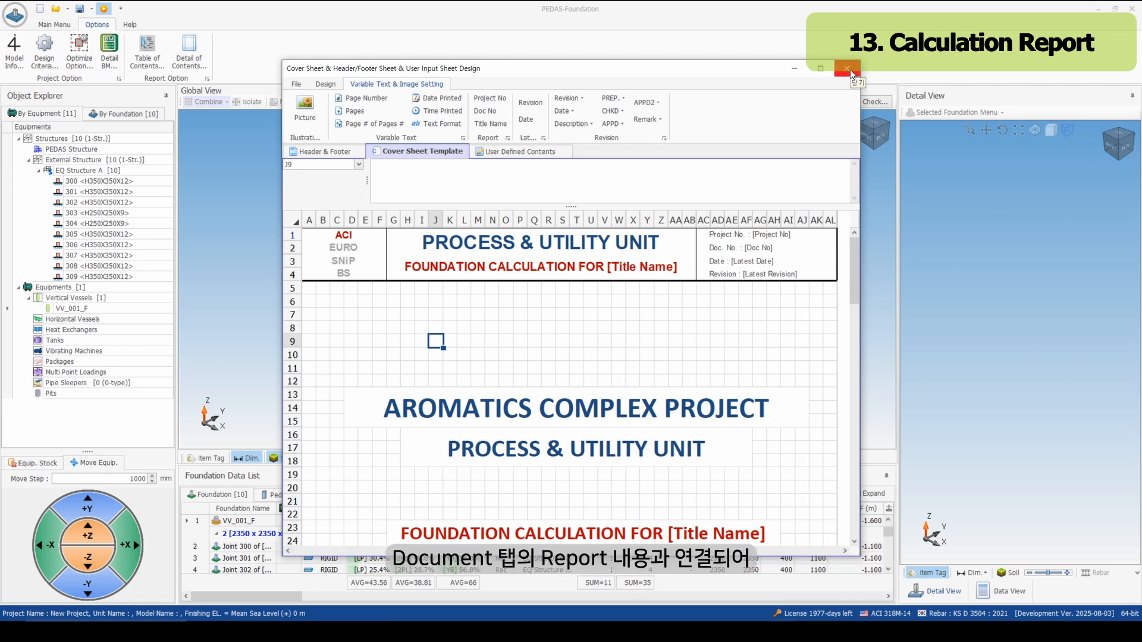
pyautogui.click(847, 69)
pyautogui.click(533, 357)
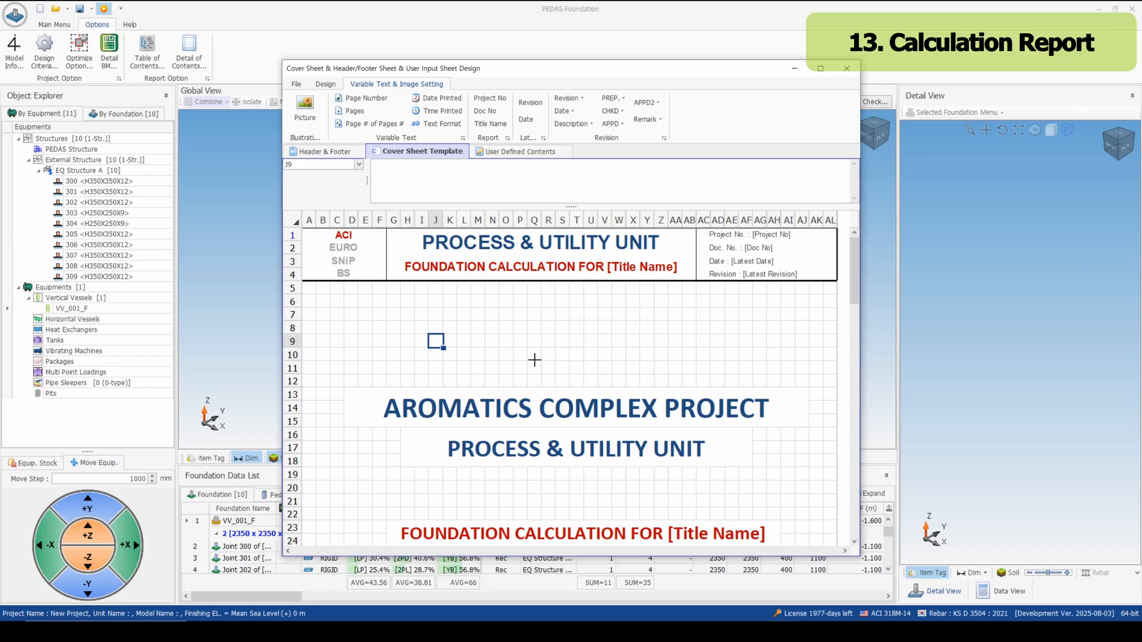
# Set foundation VV_001_F's calculation report title to "Test Title" and its document number to "Doc 0001", and accept the foundation information.
pyautogui.rightClick(397, 284)
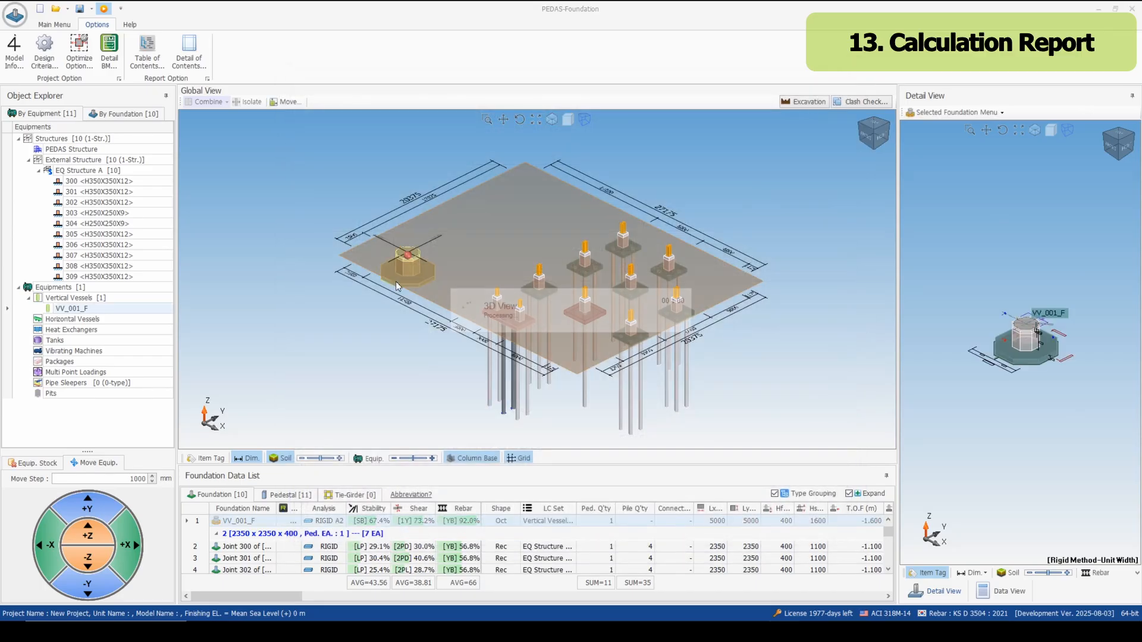
pyautogui.click(418, 290)
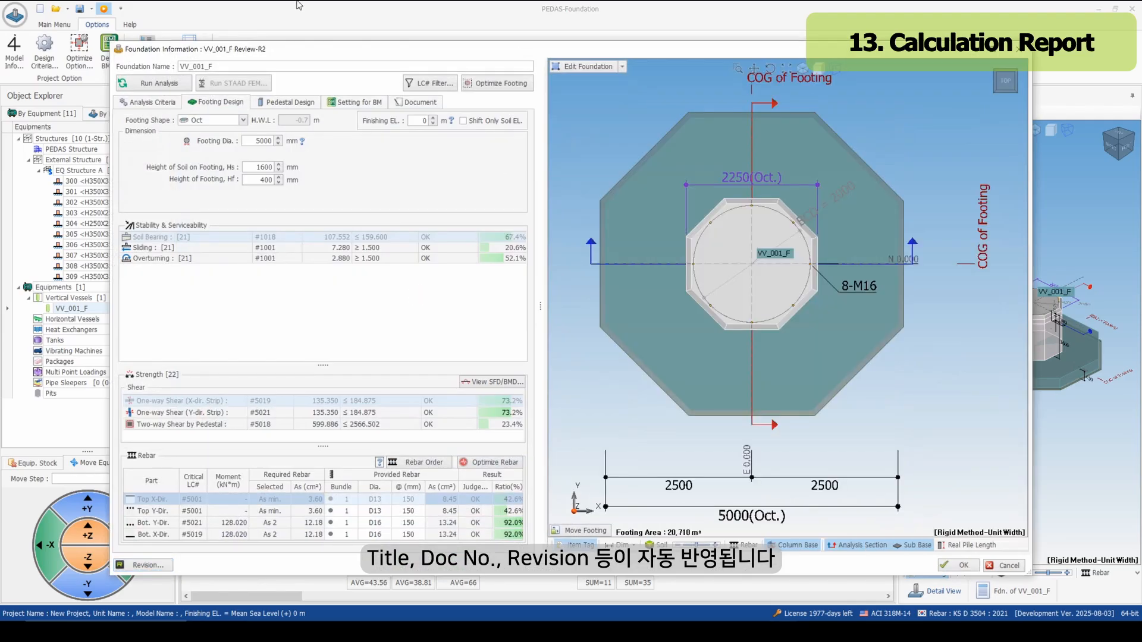
pyautogui.click(415, 102)
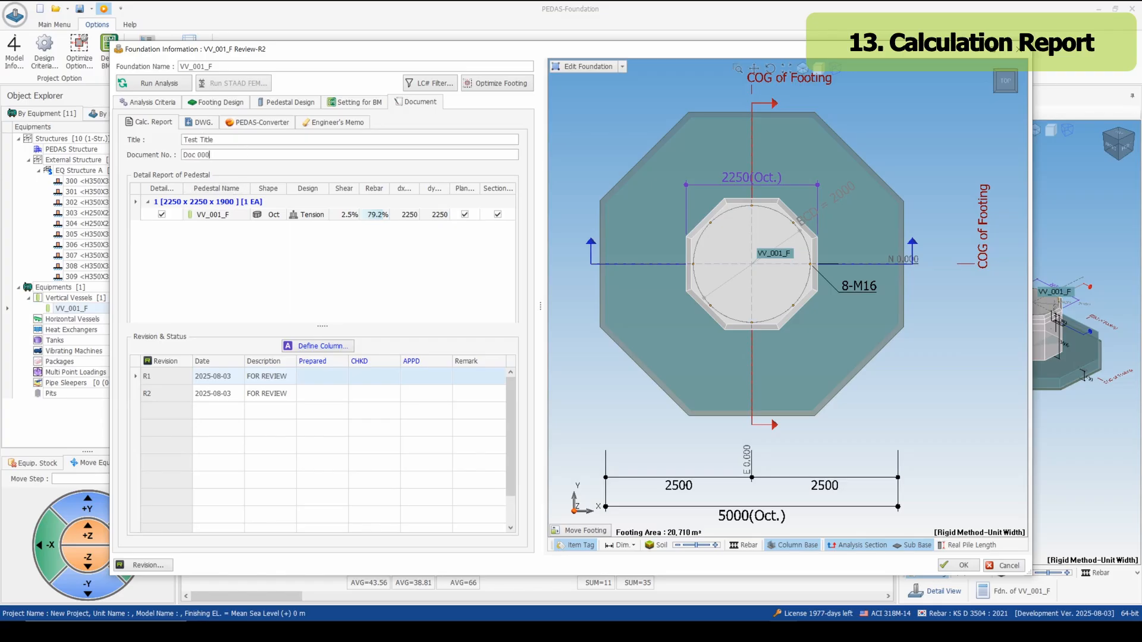
pyautogui.click(960, 565)
# Generate the PDF print preview of VV_001_F's calculation report and examine its cover, contents and first pages.
pyautogui.rightClick(420, 286)
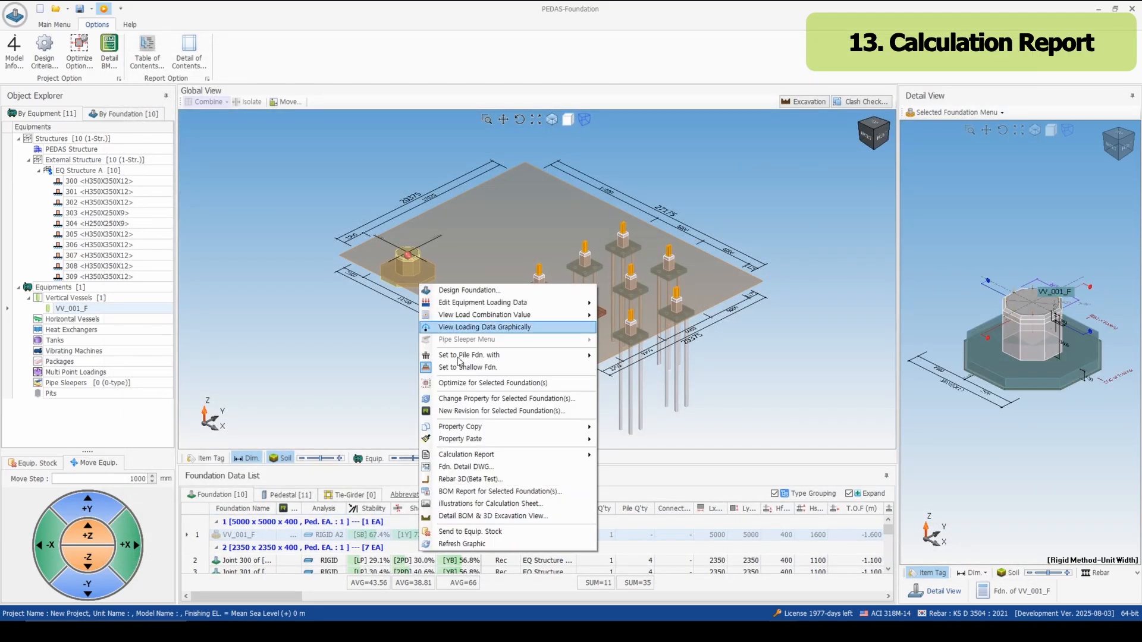
pyautogui.moveTo(569, 458)
pyautogui.click(624, 468)
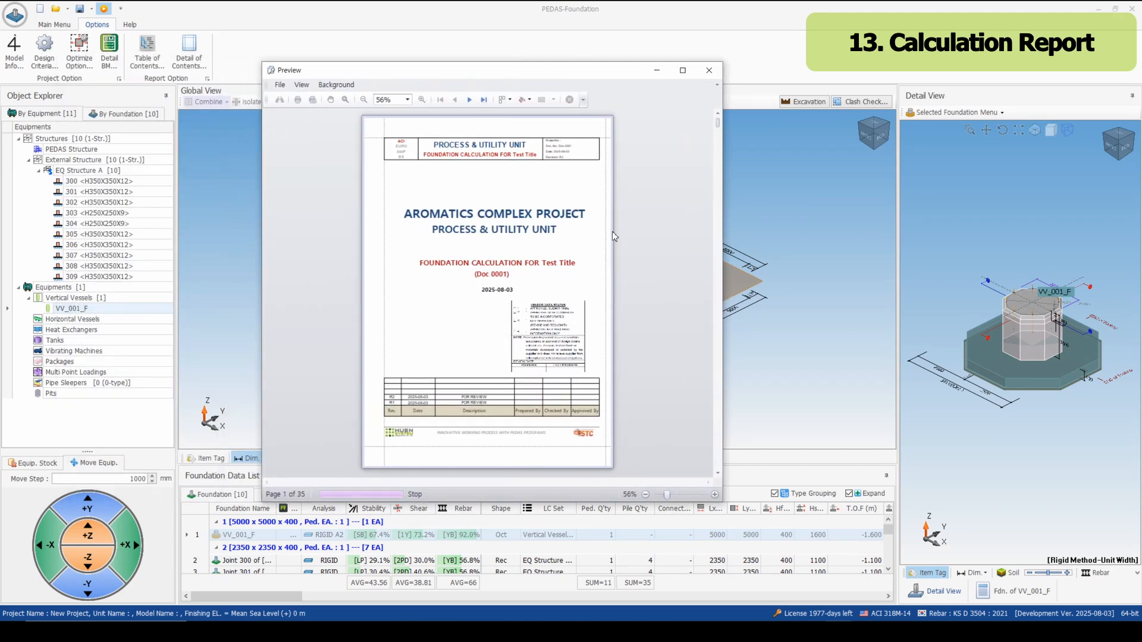
pyautogui.scroll(-5, 609, 360)
pyautogui.scroll(6, 609, 360)
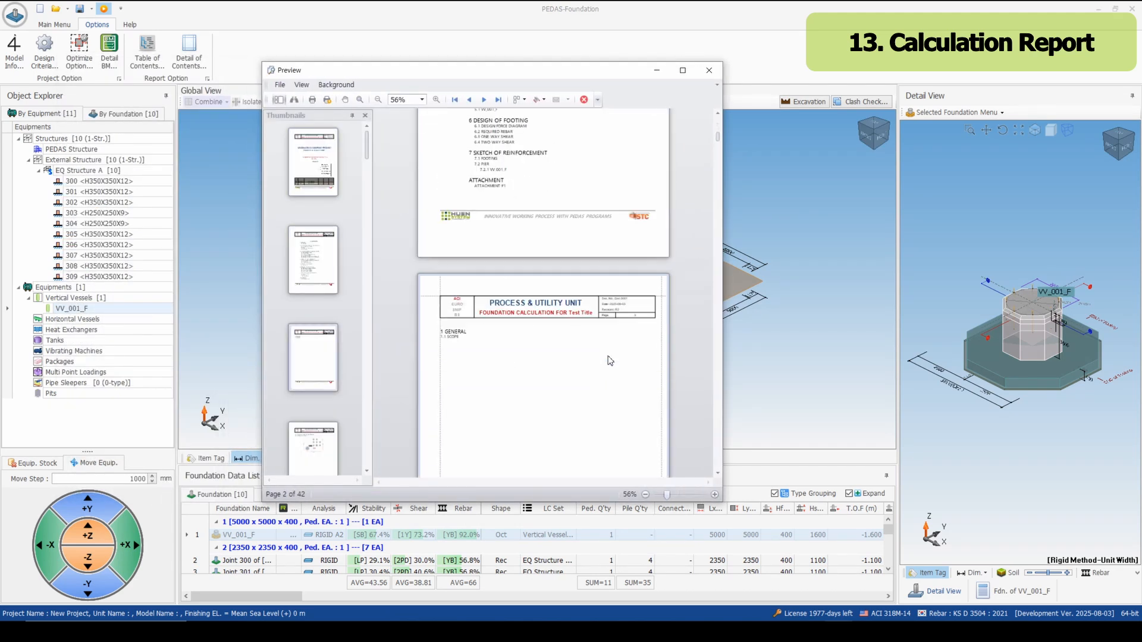
# Examine the cover page and header details of VV_001_F's calculation report preview at a closer zoom, and close the preview.
pyautogui.scroll(1, 569, 313)
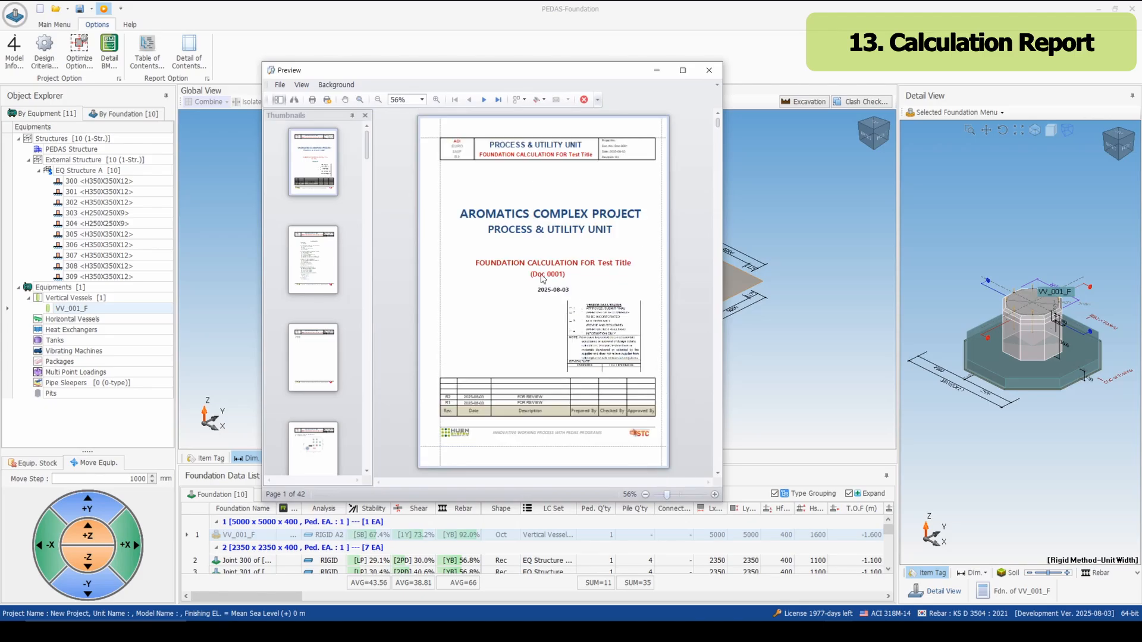
pyautogui.keyDown('ctrl'); pyautogui.scroll(4, 569, 313); pyautogui.keyUp('ctrl')
pyautogui.click(644, 365)
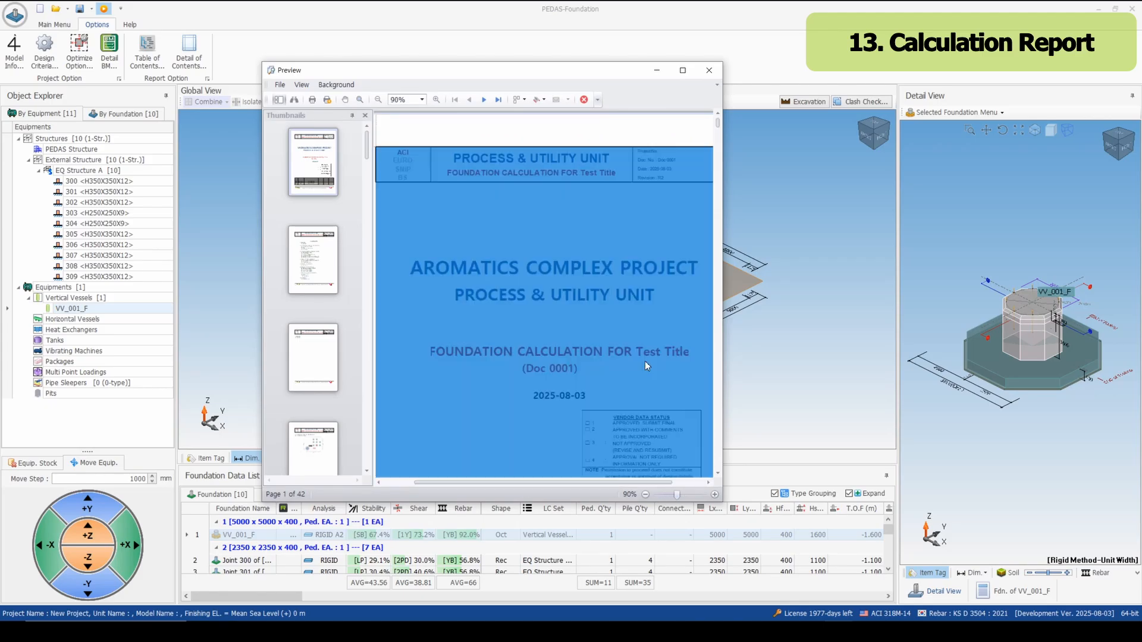
pyautogui.click(656, 356)
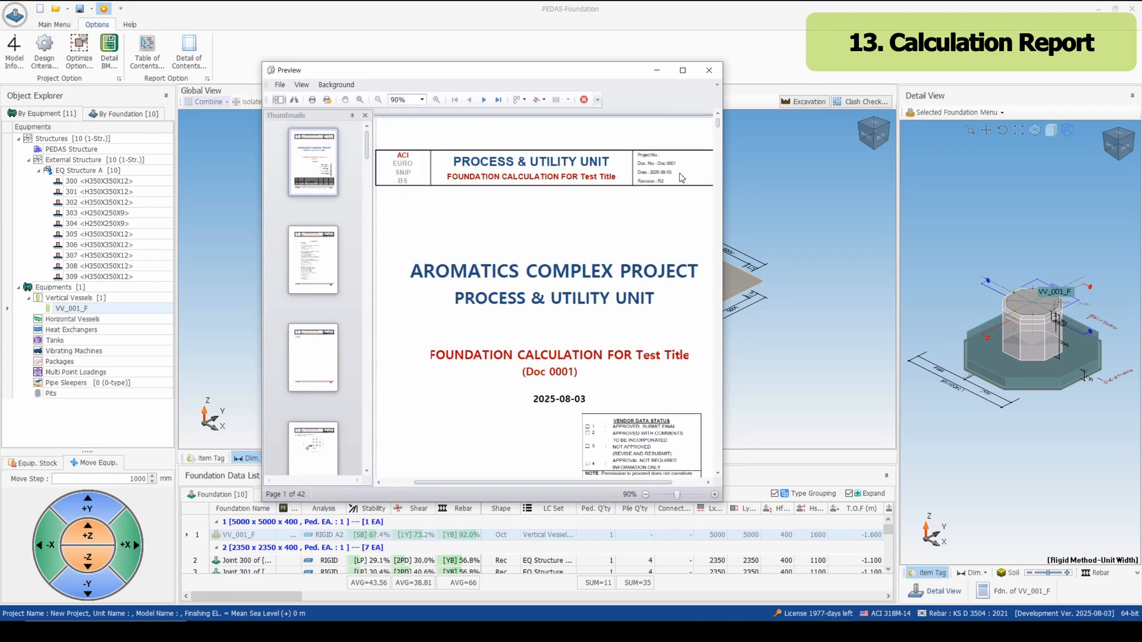
pyautogui.click(708, 70)
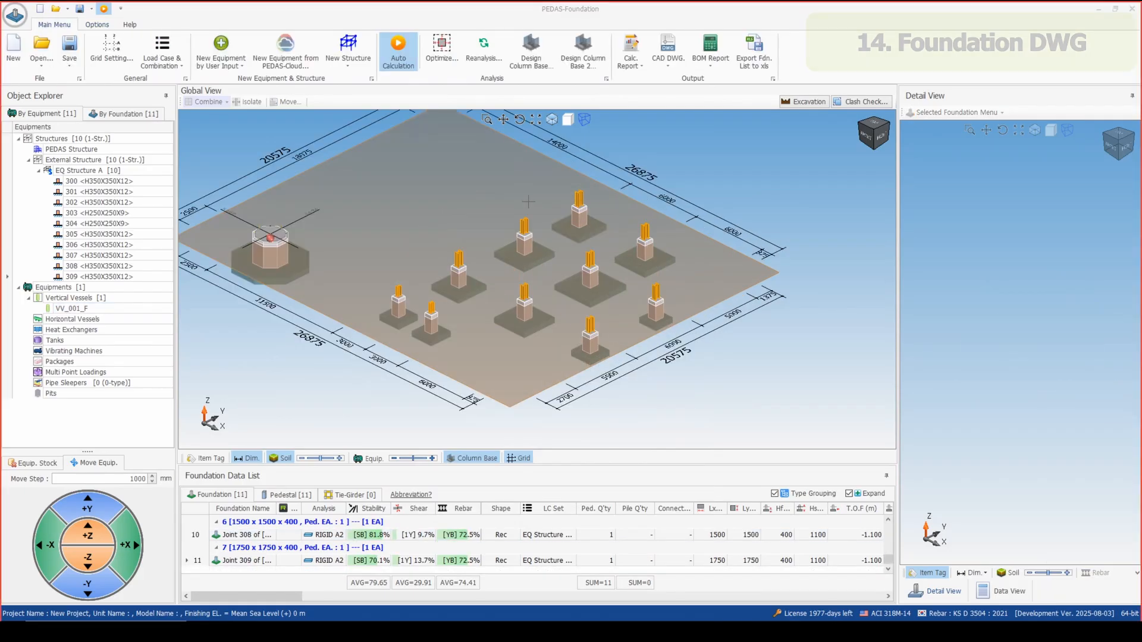
# Generate the foundation detail drawing for joint 306 of EQ Structure A and examine its foundation plan.
pyautogui.click(577, 288)
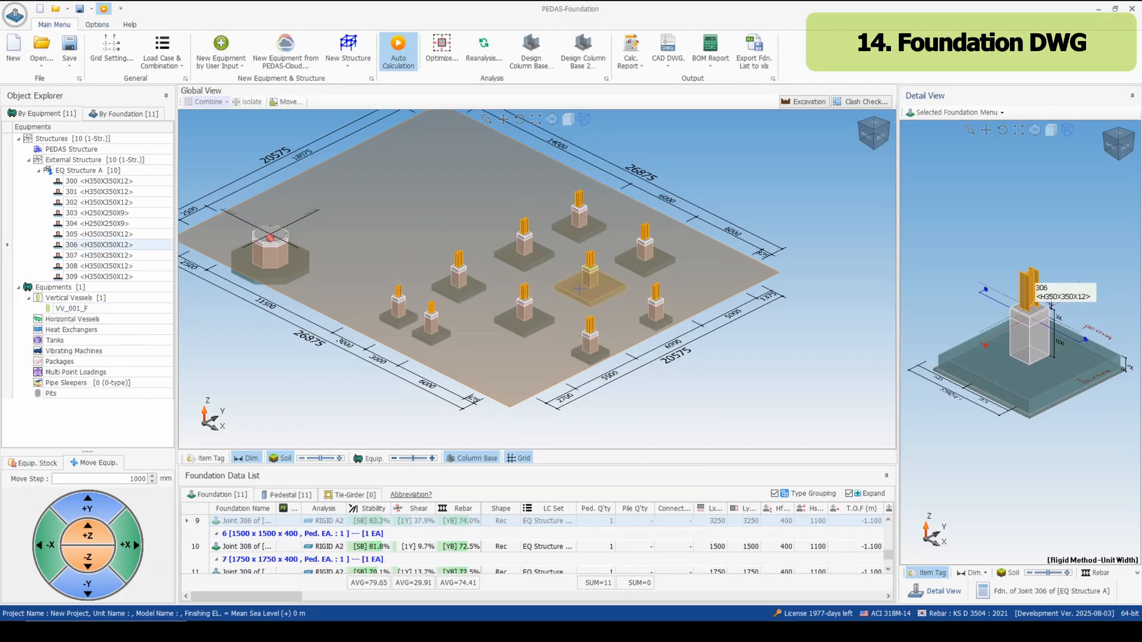
pyautogui.rightClick(578, 288)
pyautogui.click(619, 470)
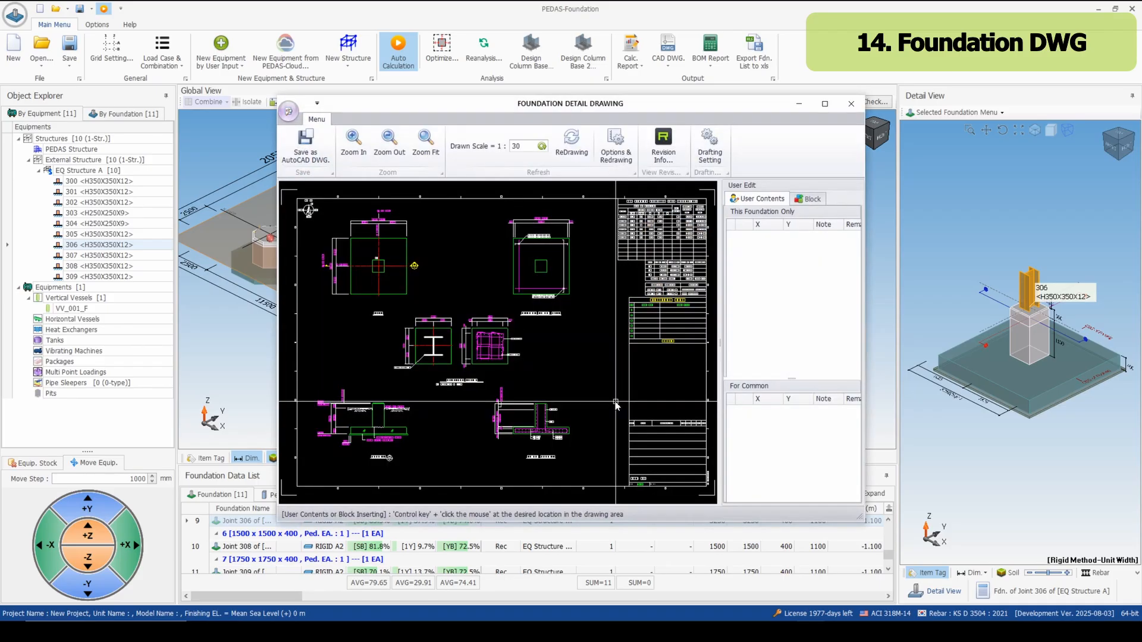
pyautogui.scroll(5, 374, 256)
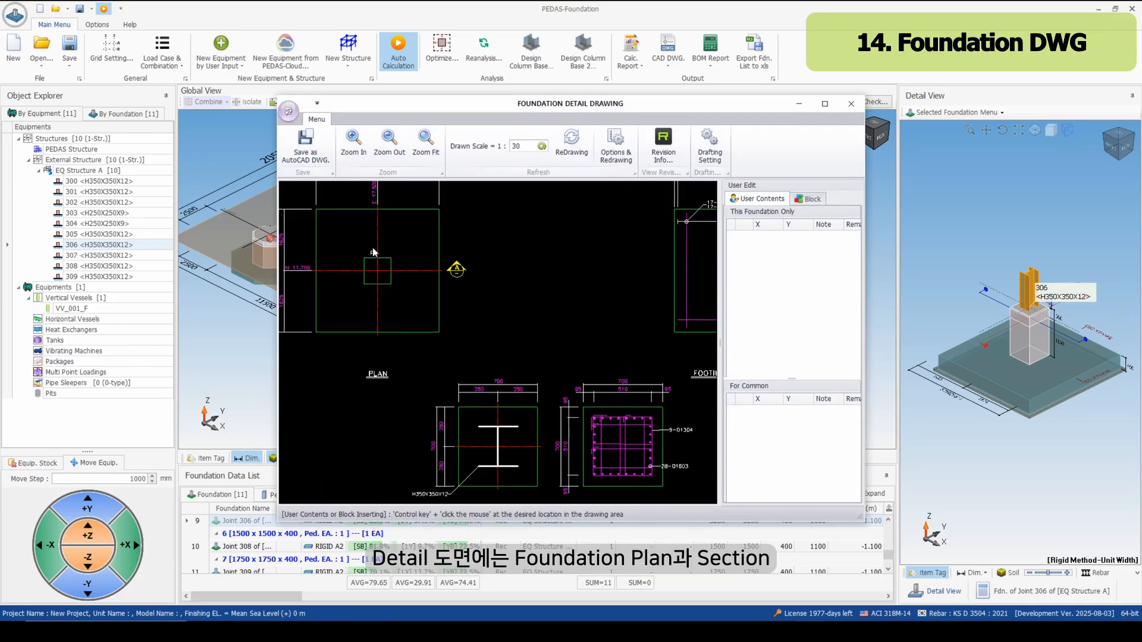
pyautogui.moveTo(441, 306); pyautogui.dragTo(582, 402)
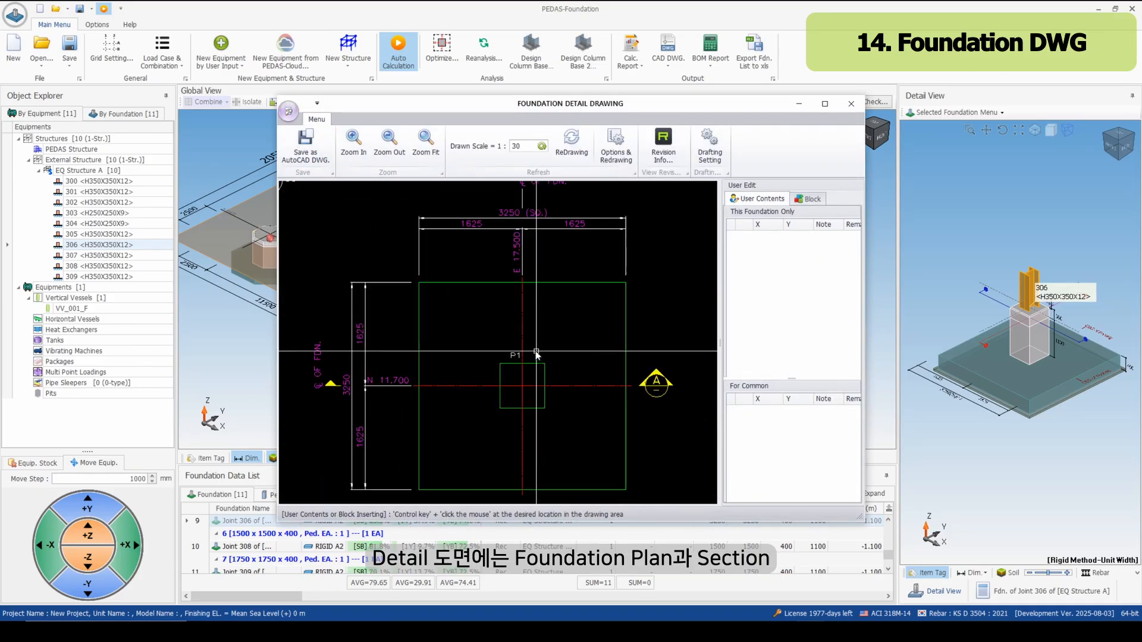
# Examine the pedestal detail and the footing reinforcement plan in joint 306's detail drawing.
pyautogui.scroll(-4, 537, 352)
pyautogui.moveTo(599, 441); pyautogui.dragTo(522, 340)
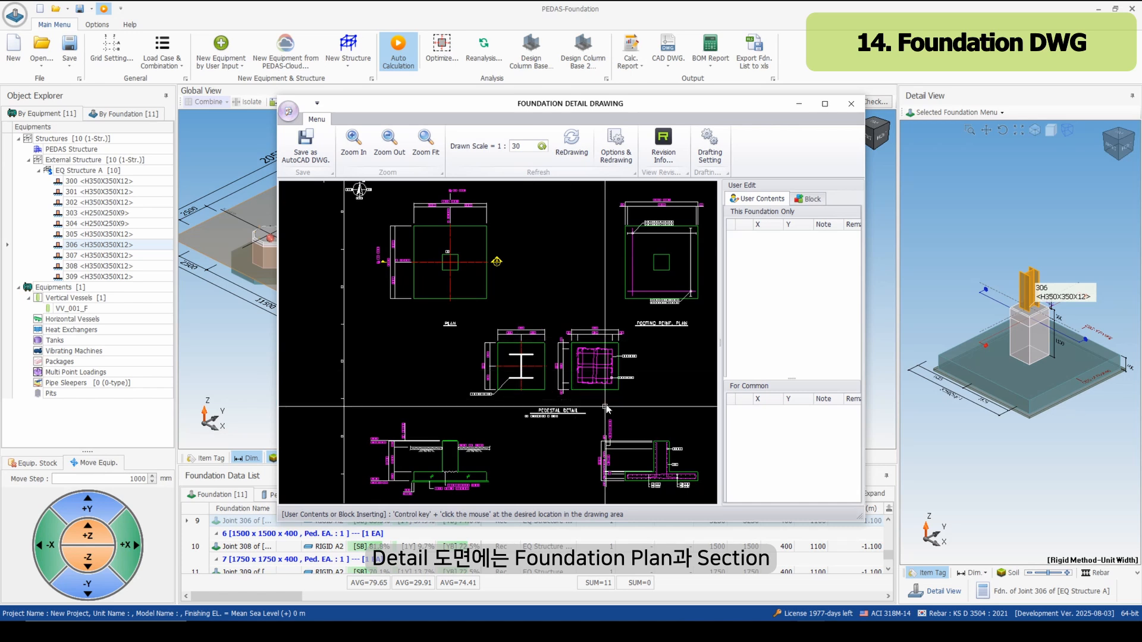
pyautogui.scroll(5, 597, 378)
pyautogui.scroll(3, 669, 302)
pyautogui.scroll(-5, 669, 302)
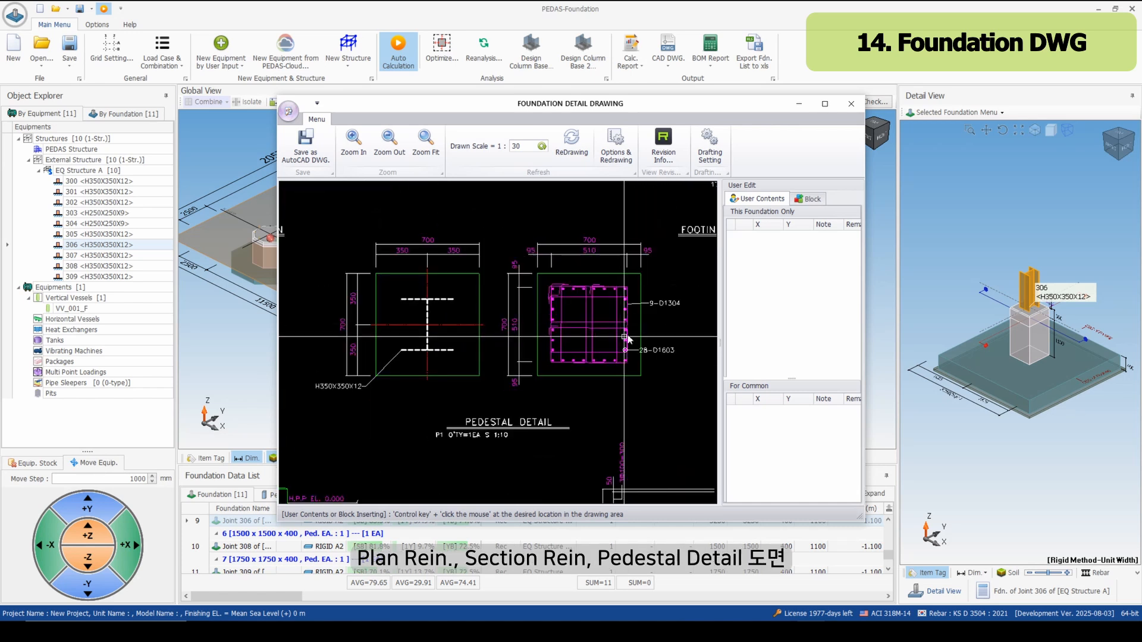
pyautogui.moveTo(668, 301); pyautogui.dragTo(539, 429)
pyautogui.scroll(3, 608, 291)
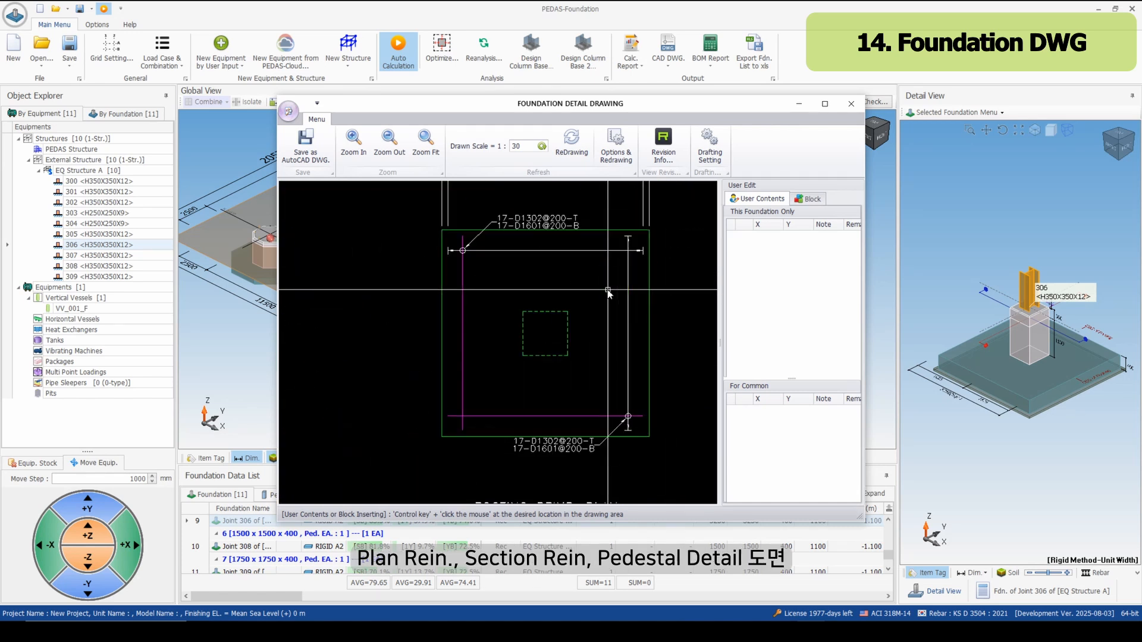
# Examine the reinforcement section and the bar bending schedule in joint 306's detail drawing, and close the drawing.
pyautogui.scroll(-3, 607, 290)
pyautogui.moveTo(592, 395); pyautogui.dragTo(547, 243)
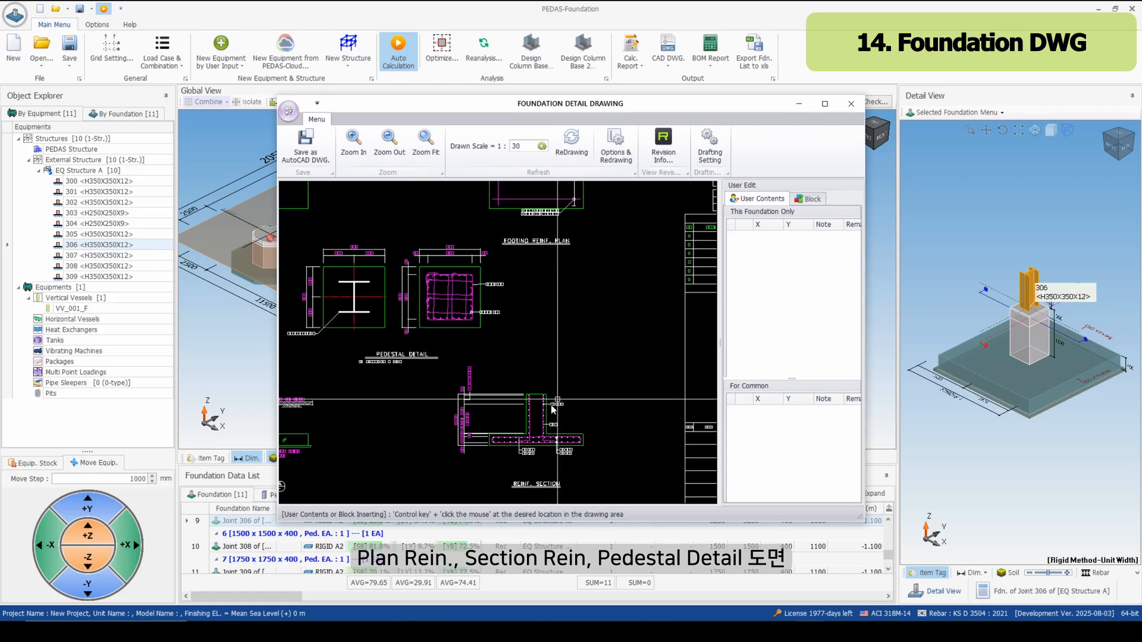
pyautogui.scroll(3, 585, 449)
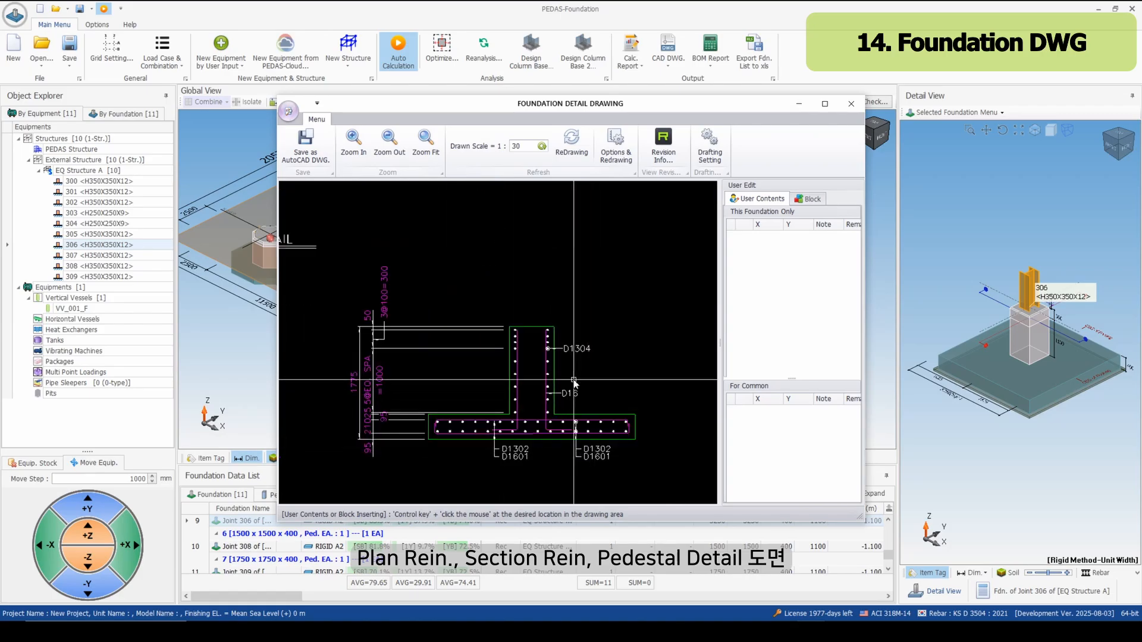
pyautogui.scroll(-3, 630, 291)
pyautogui.moveTo(630, 290); pyautogui.dragTo(477, 450)
pyautogui.scroll(3, 564, 291)
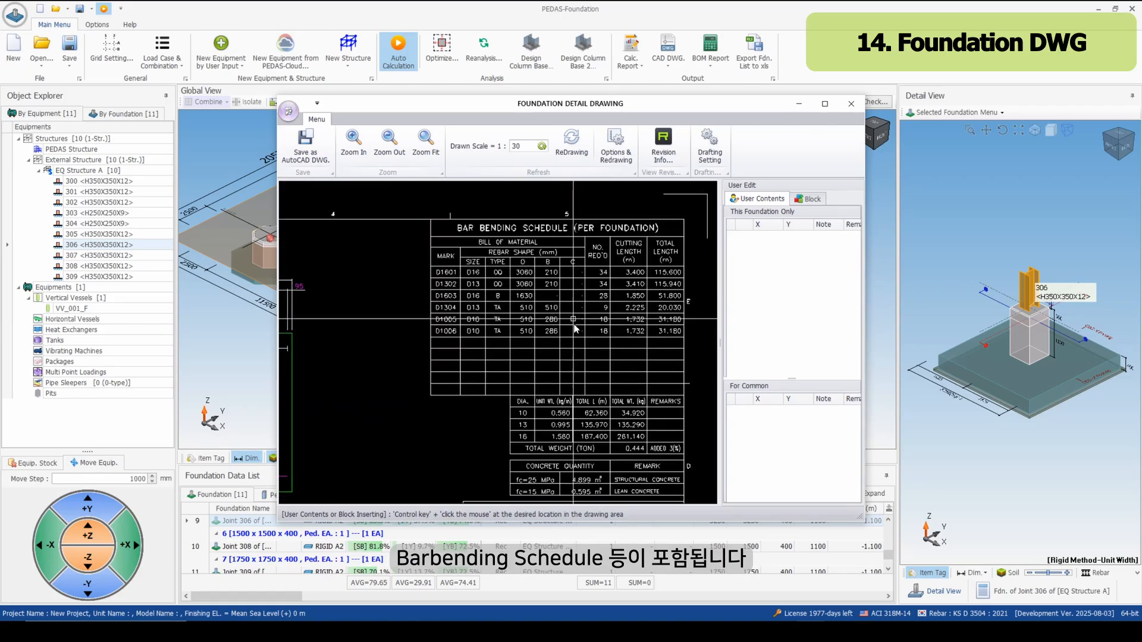
pyautogui.moveTo(560, 318); pyautogui.dragTo(526, 295)
pyautogui.scroll(1, 532, 316)
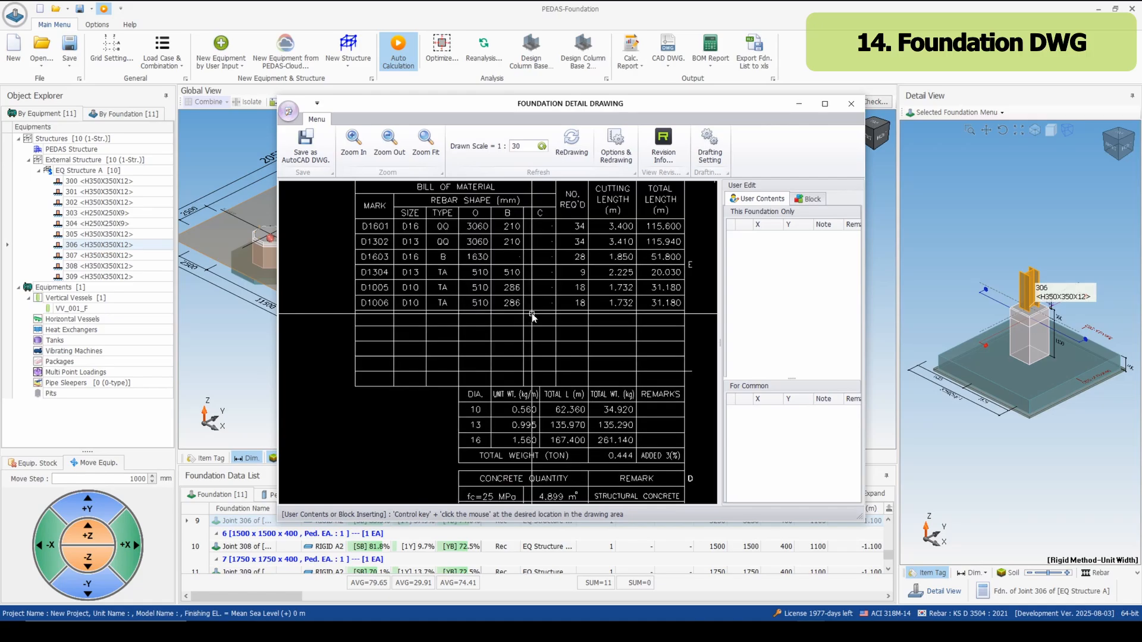
pyautogui.scroll(-1, 532, 316)
pyautogui.click(851, 105)
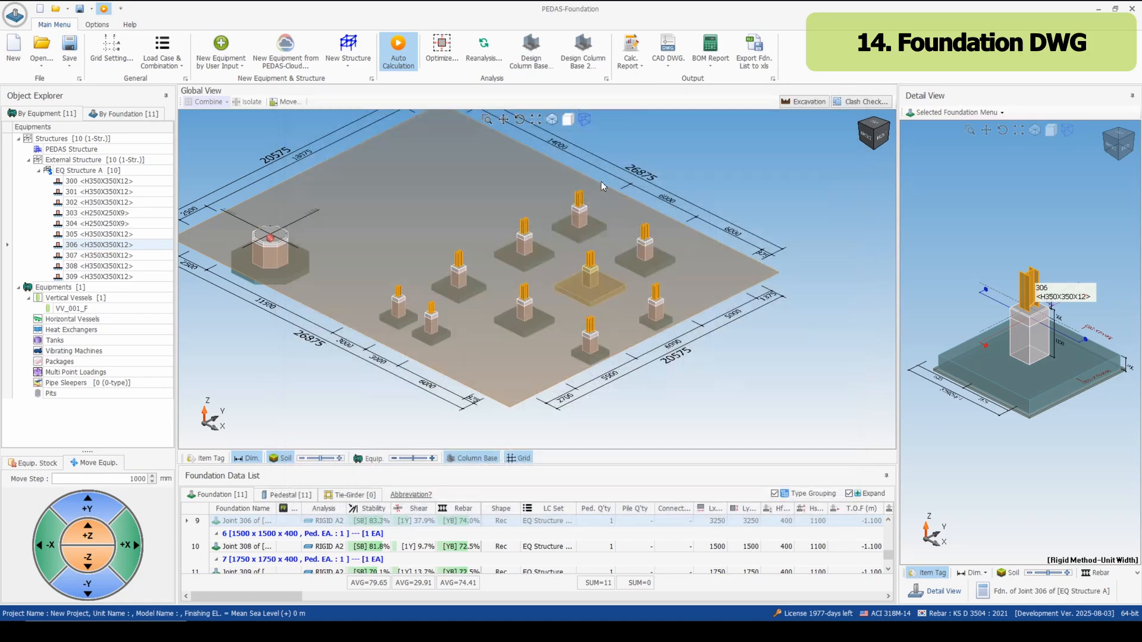
# Generate the foundation location plan, redraw it at a scale of 1:100, and close it.
pyautogui.click(668, 56)
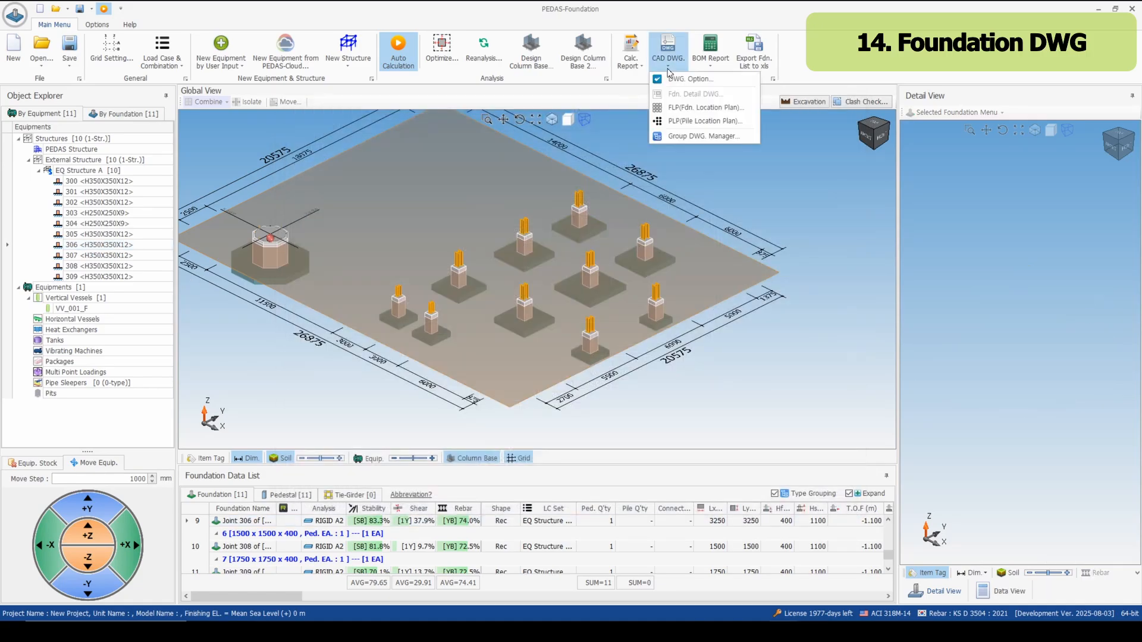
pyautogui.click(683, 110)
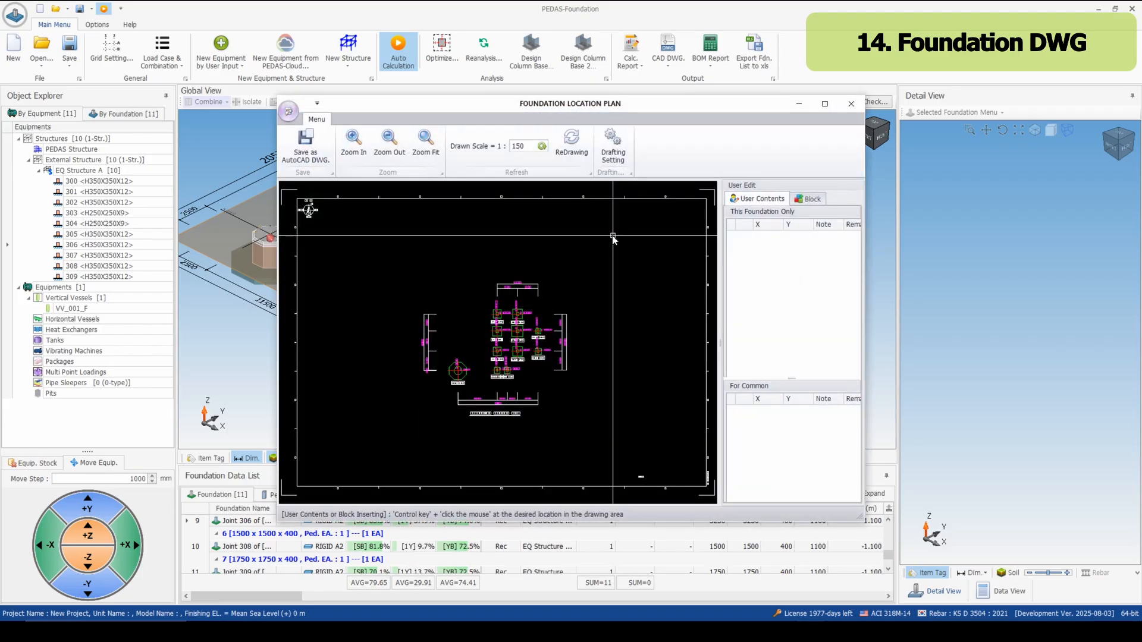
pyautogui.scroll(5, 582, 384)
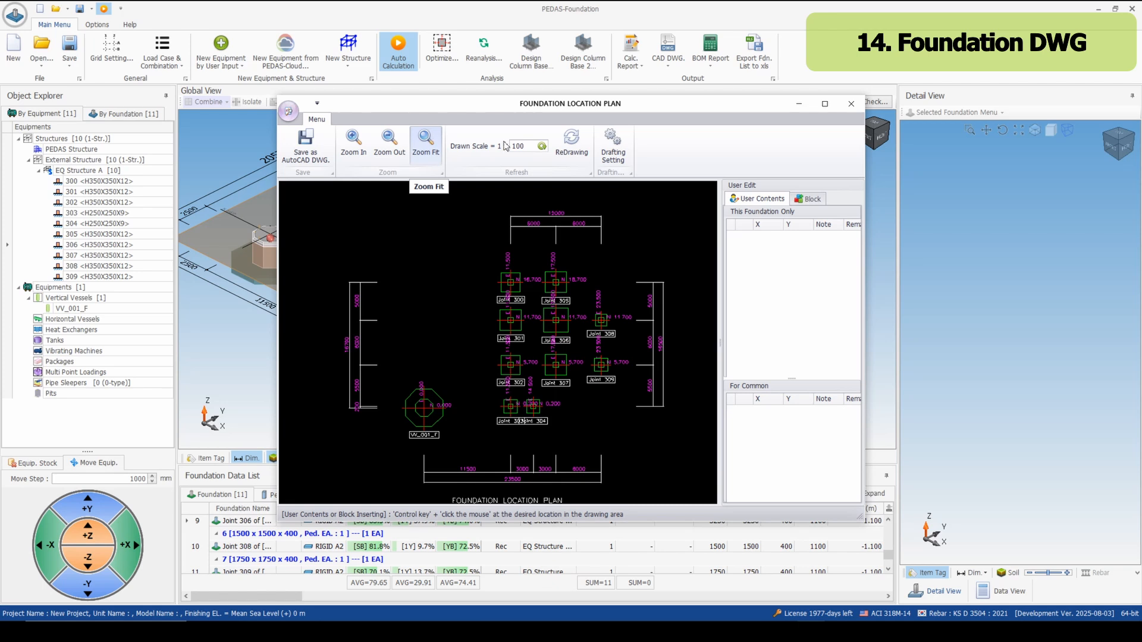
pyautogui.click(571, 143)
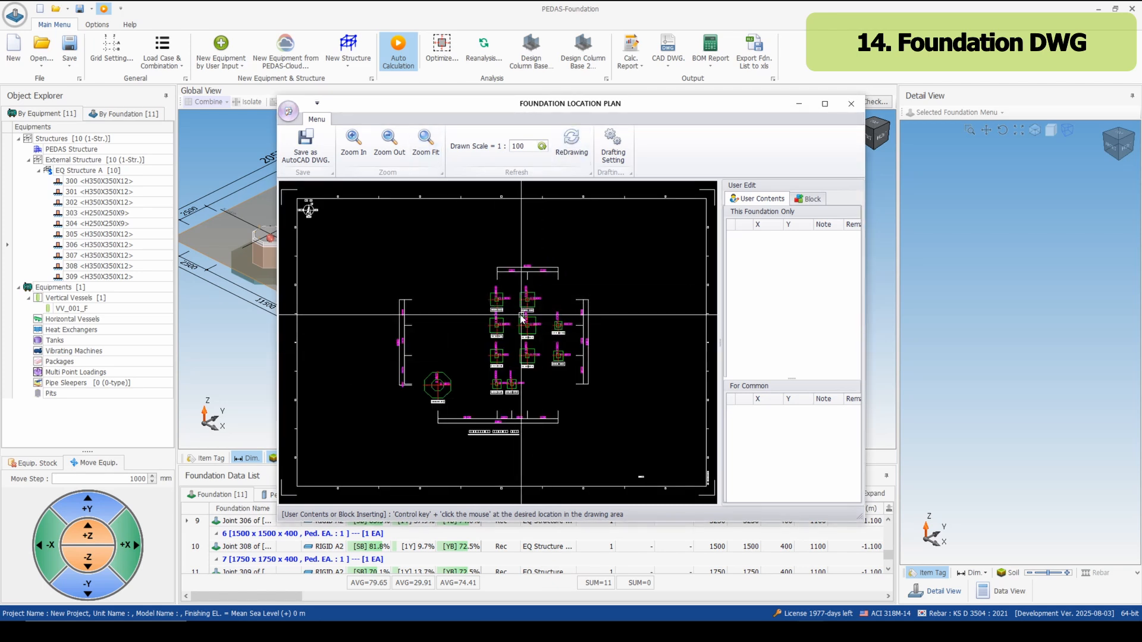
pyautogui.click(851, 105)
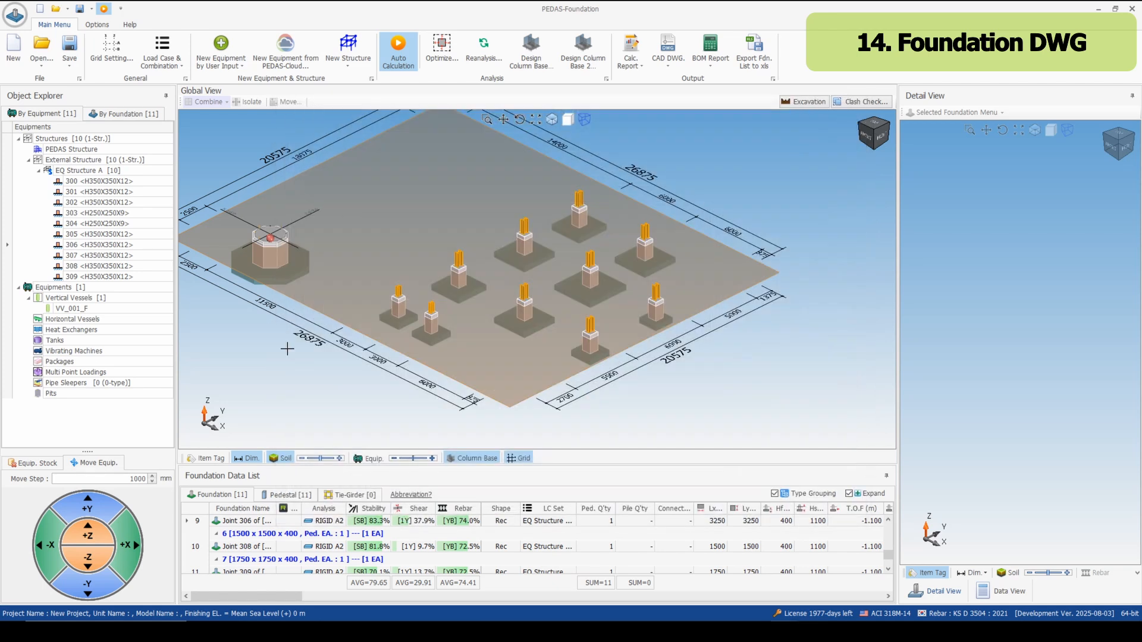
# Generate the pile location plan and redraw it at a scale of 1:100.
pyautogui.click(668, 51)
pyautogui.click(678, 119)
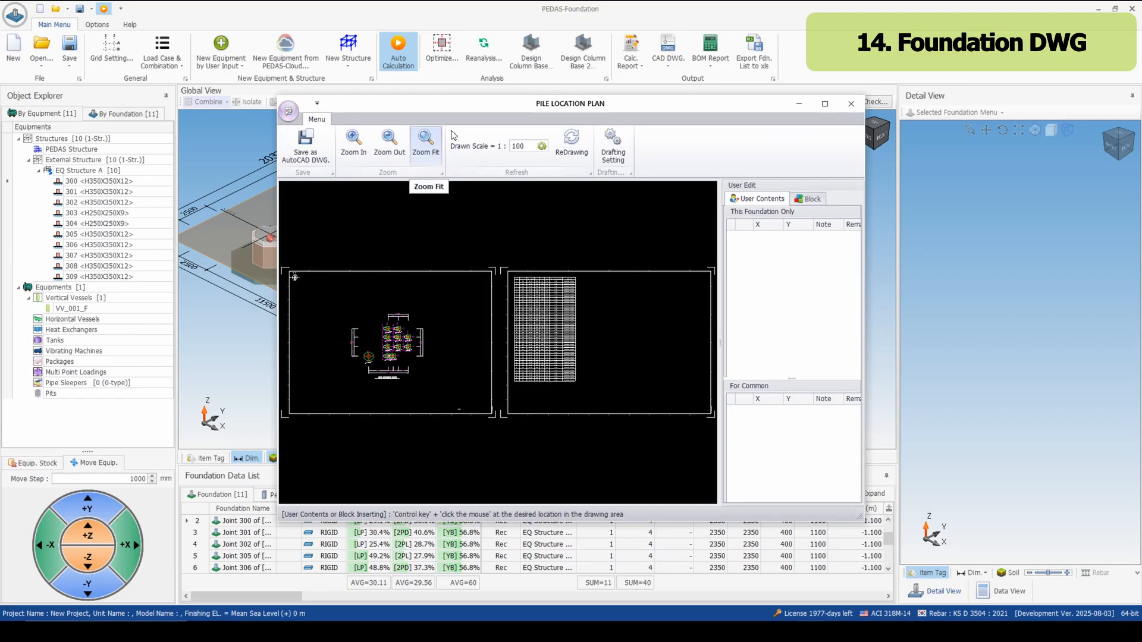
pyautogui.click(571, 141)
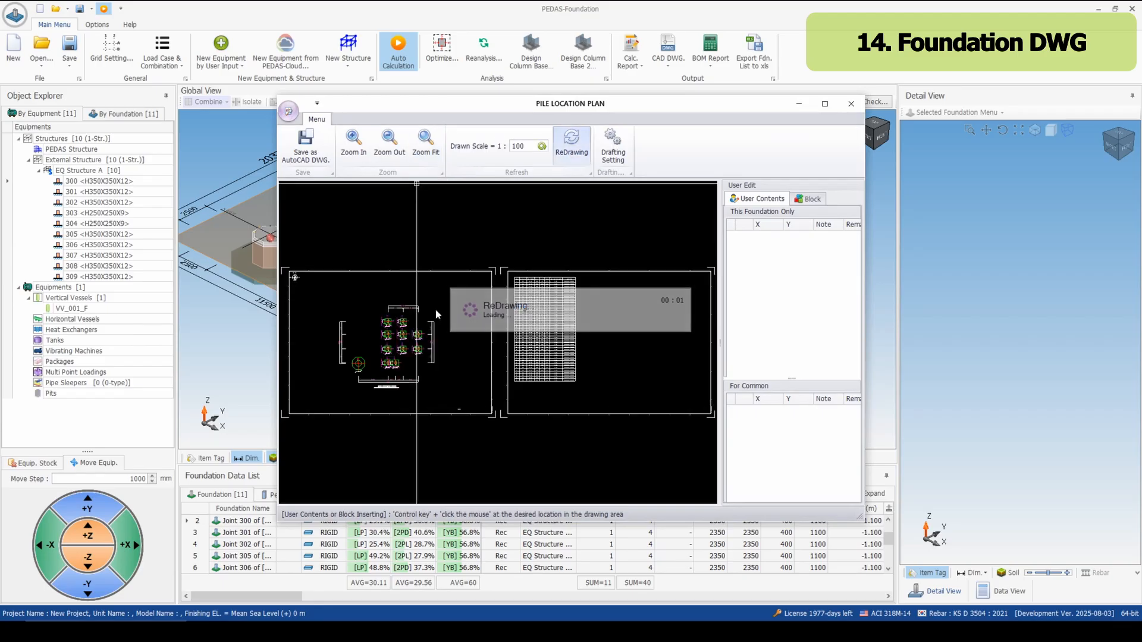
# Examine the numbered pile layout and the pile coordinate table in the pile location plan, and close it.
pyautogui.scroll(5, 440, 327)
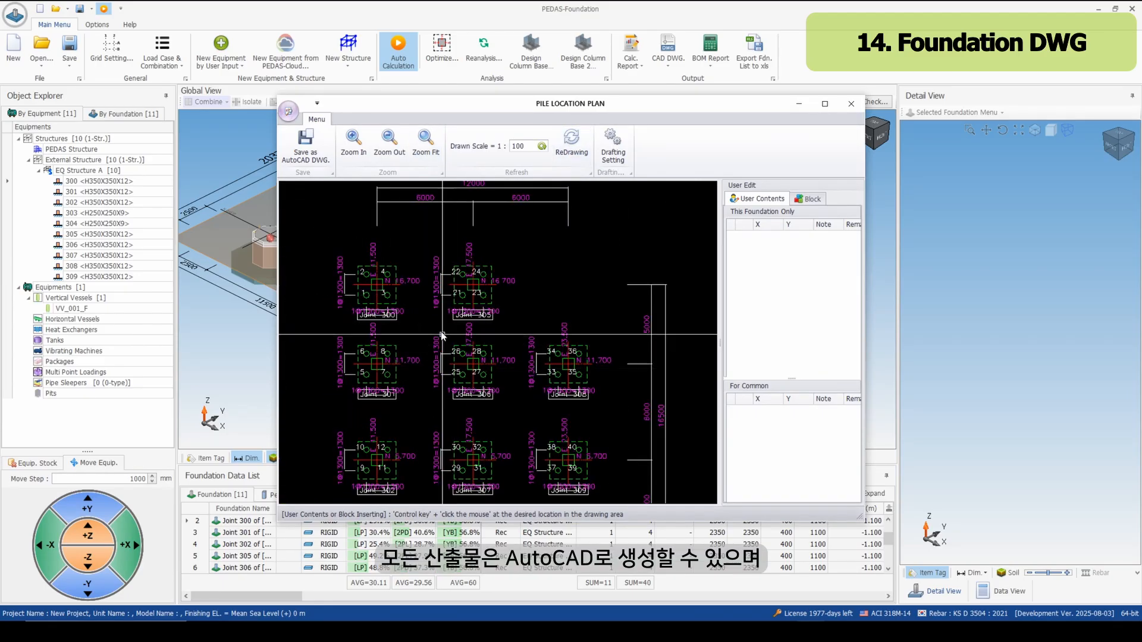
pyautogui.scroll(5, 377, 287)
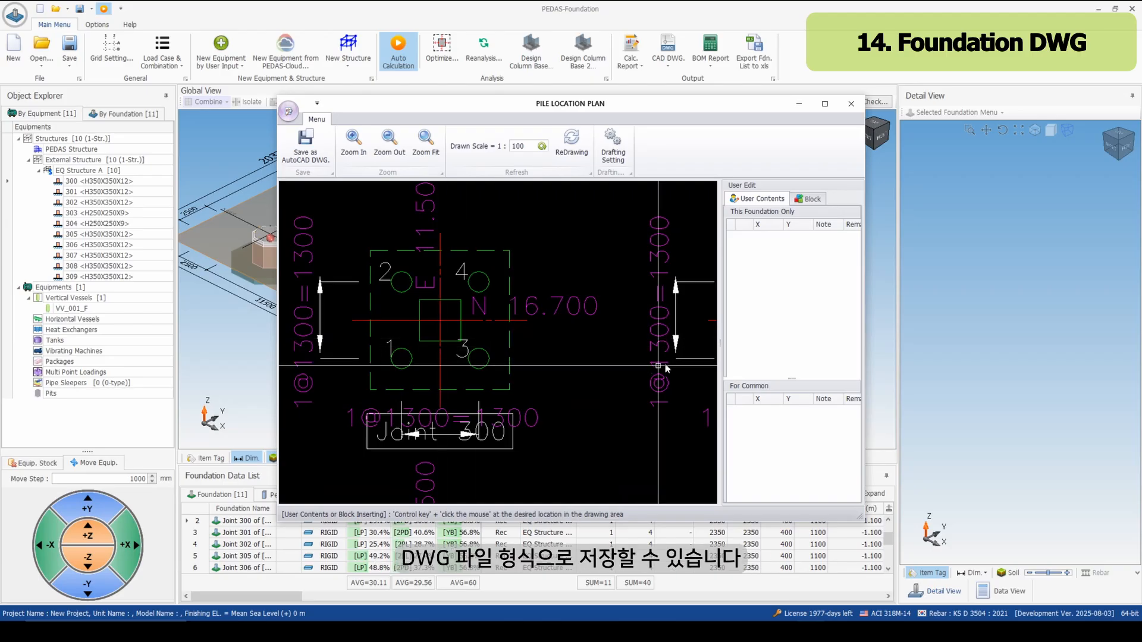
pyautogui.scroll(-8, 666, 367)
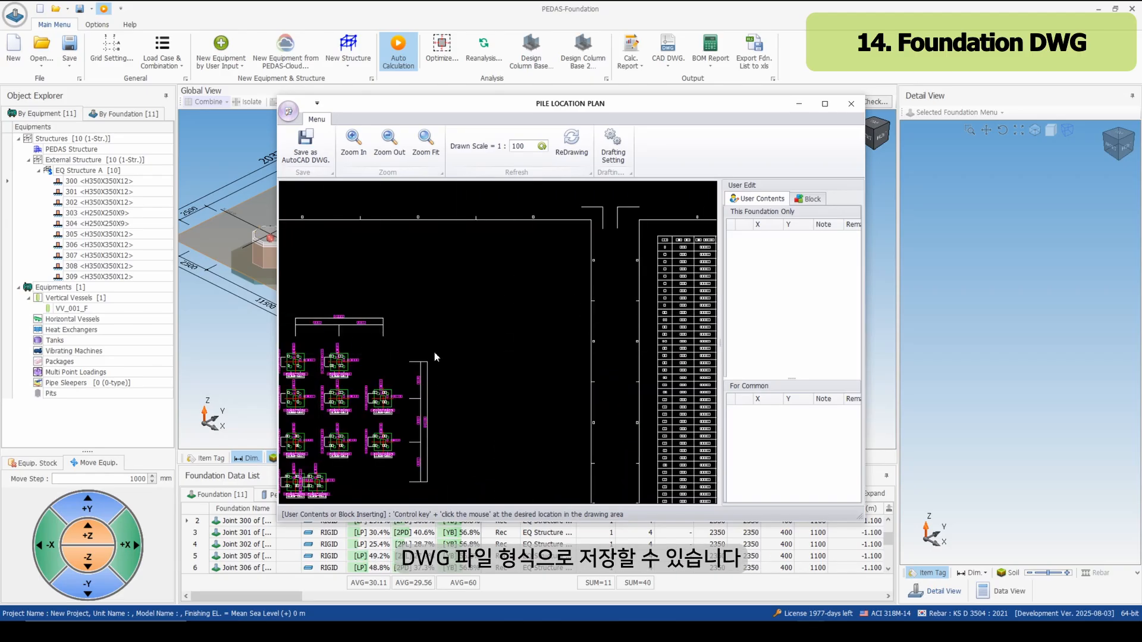
pyautogui.scroll(6, 684, 256)
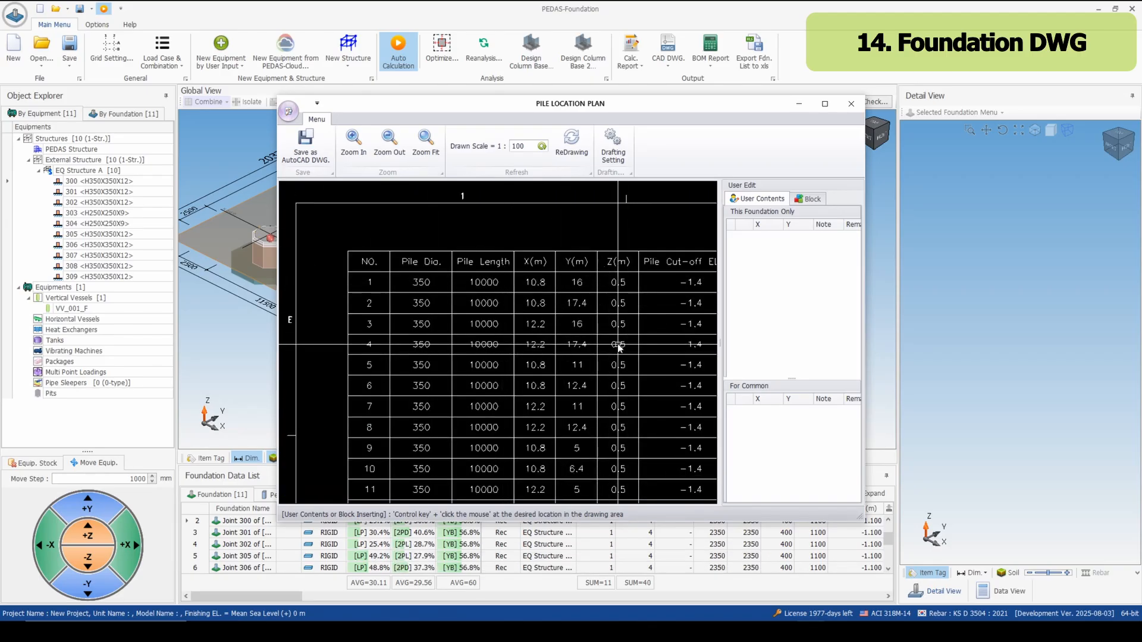
pyautogui.moveTo(618, 345); pyautogui.dragTo(512, 349)
pyautogui.moveTo(664, 364)
pyautogui.mouseDown()
pyautogui.moveTo(496, 370)
pyautogui.moveTo(567, 373)
pyautogui.mouseUp()
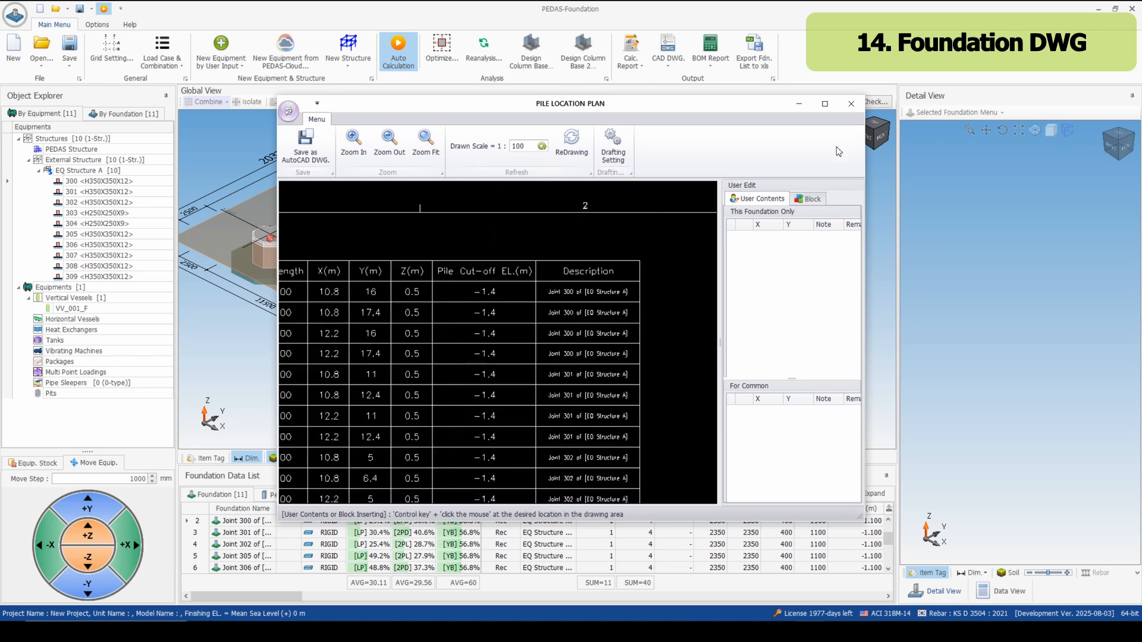
pyautogui.click(851, 104)
# Create the BOM report for all foundations, recalculating the global excavation first.
pyautogui.click(710, 51)
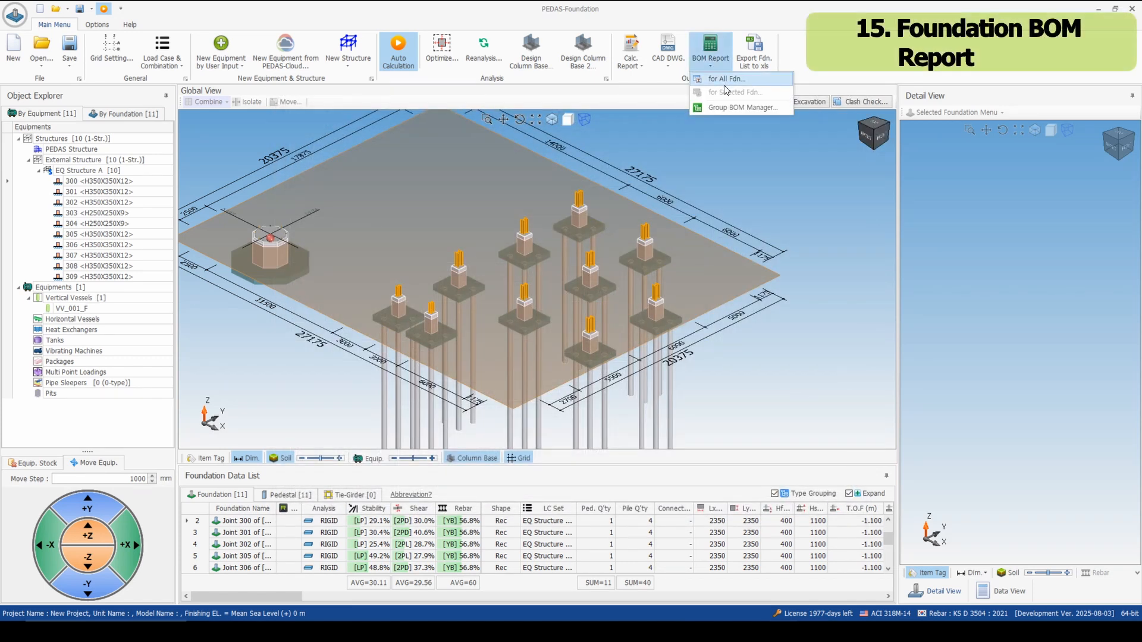
pyautogui.click(725, 86)
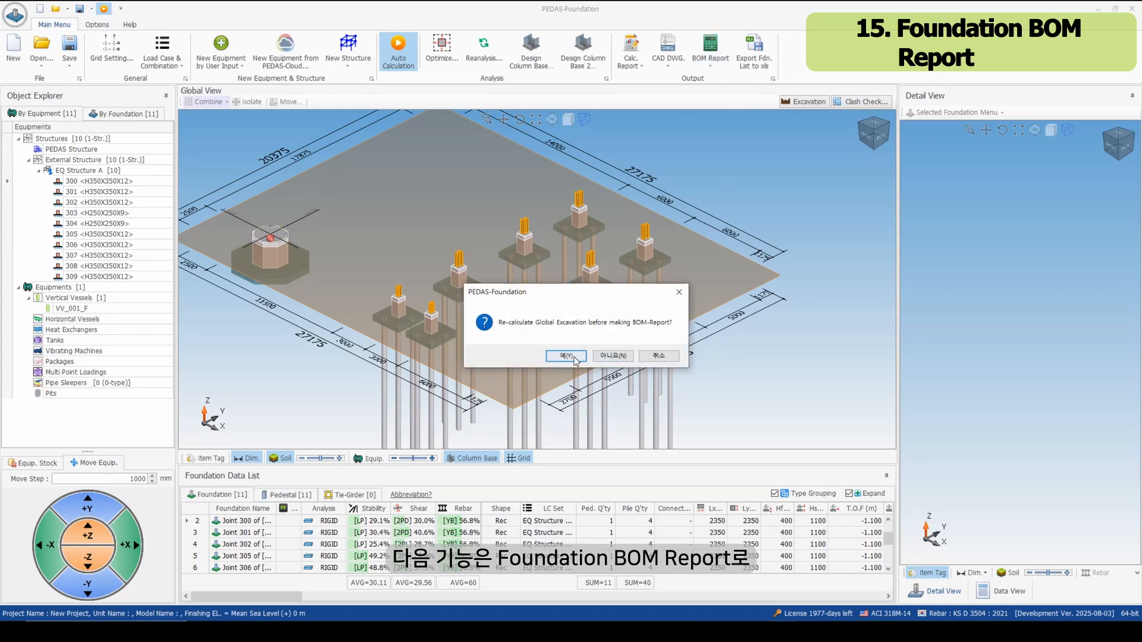
pyautogui.click(566, 356)
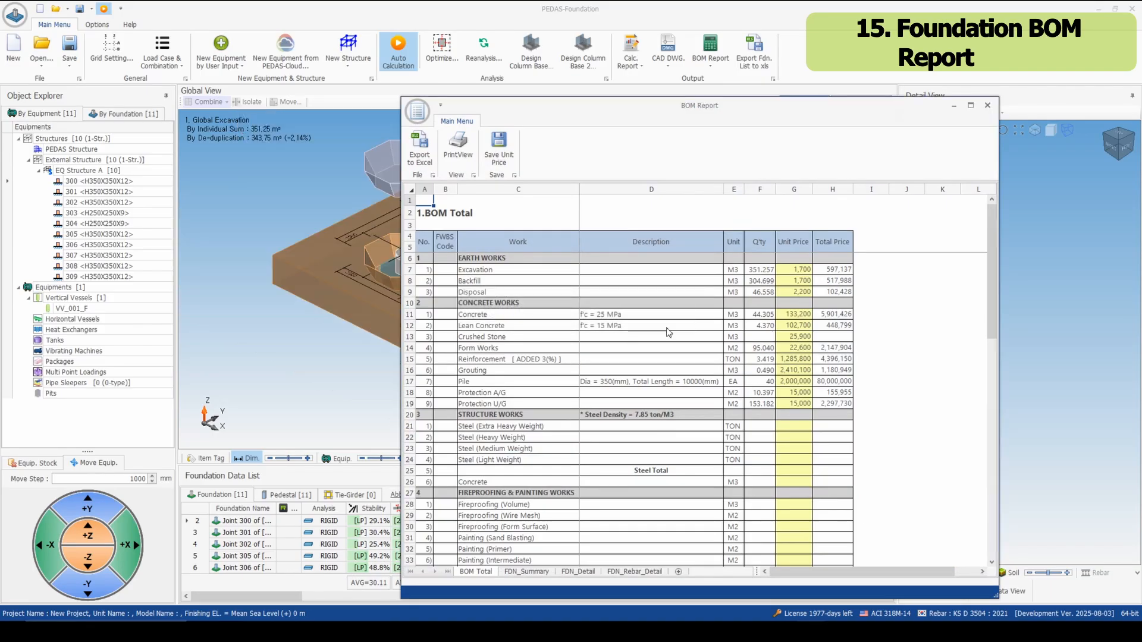
# Examine the BOM Total sheet down to the excavation detail and its illustration.
pyautogui.click(648, 304)
pyautogui.scroll(-10, 703, 331)
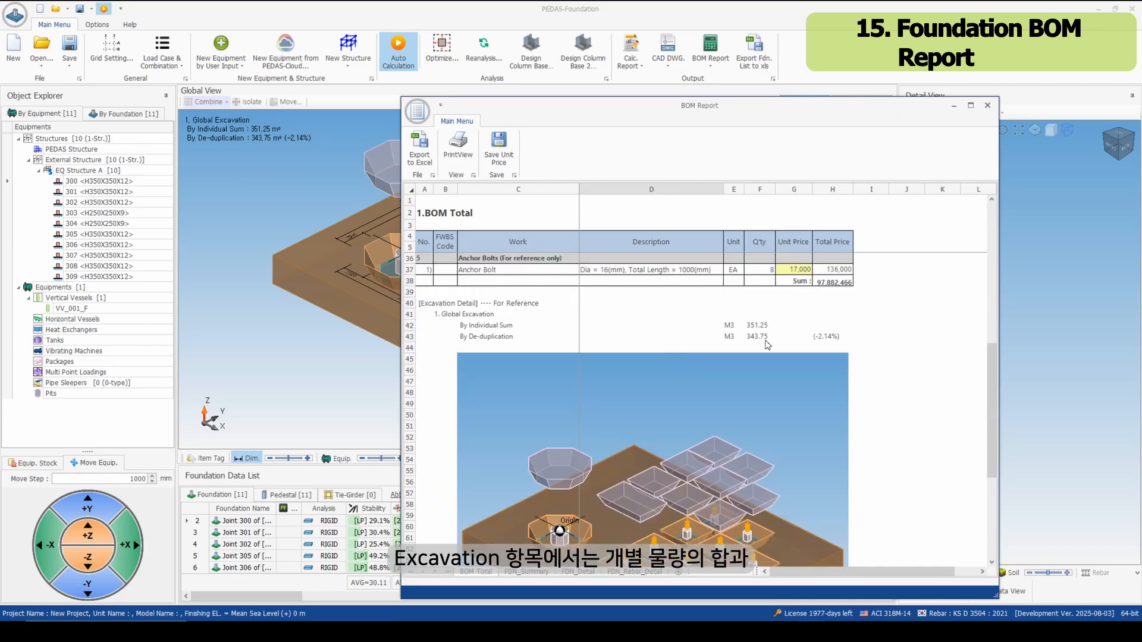
pyautogui.scroll(-3, 767, 345)
pyautogui.scroll(15, 699, 434)
# Examine the FDN_Summary, FDN_Detail and FDN_Rebar_Detail sheets of the BOM report.
pyautogui.click(525, 573)
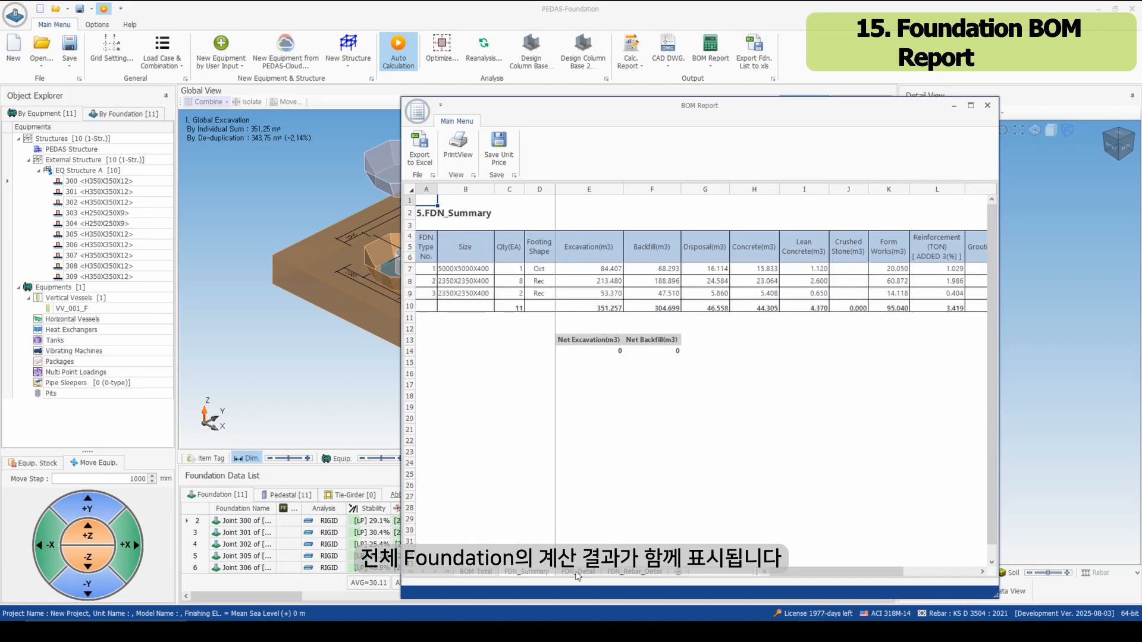
pyautogui.click(578, 573)
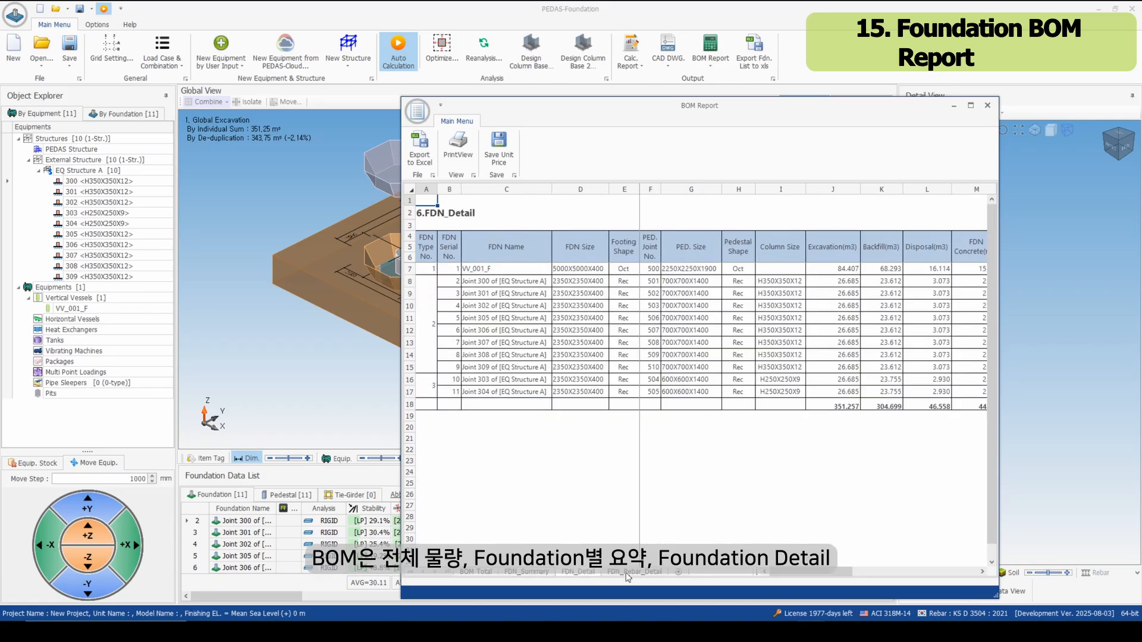
pyautogui.click(627, 573)
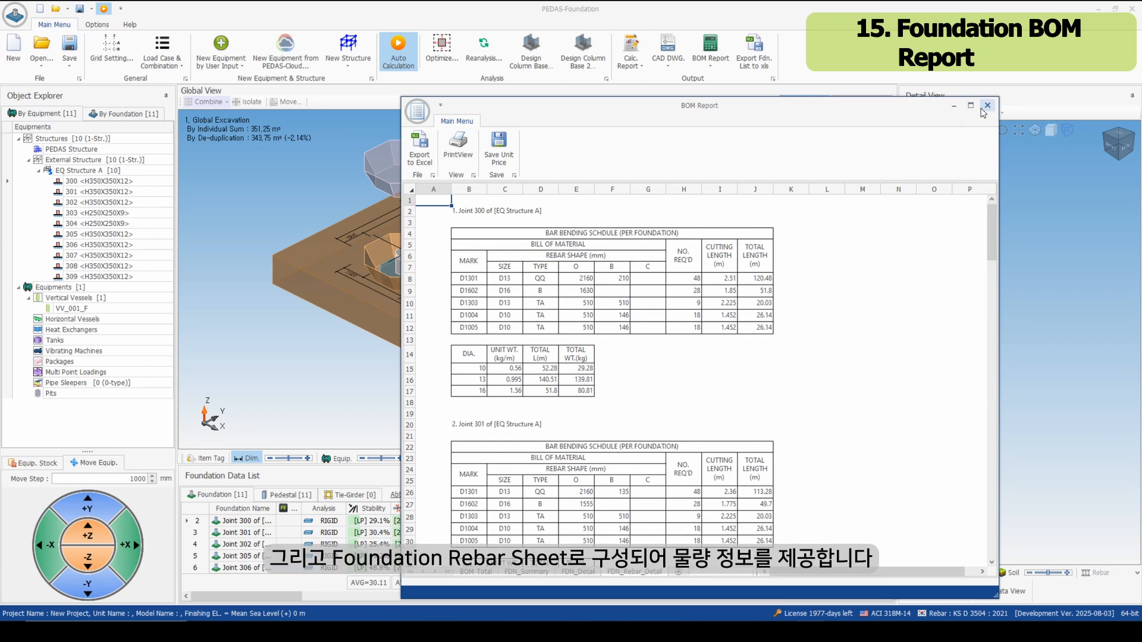
# Close the BOM report and set D400mm (Hinge) as the secondary pile type of the Joint 303, 304 foundation.
pyautogui.click(984, 108)
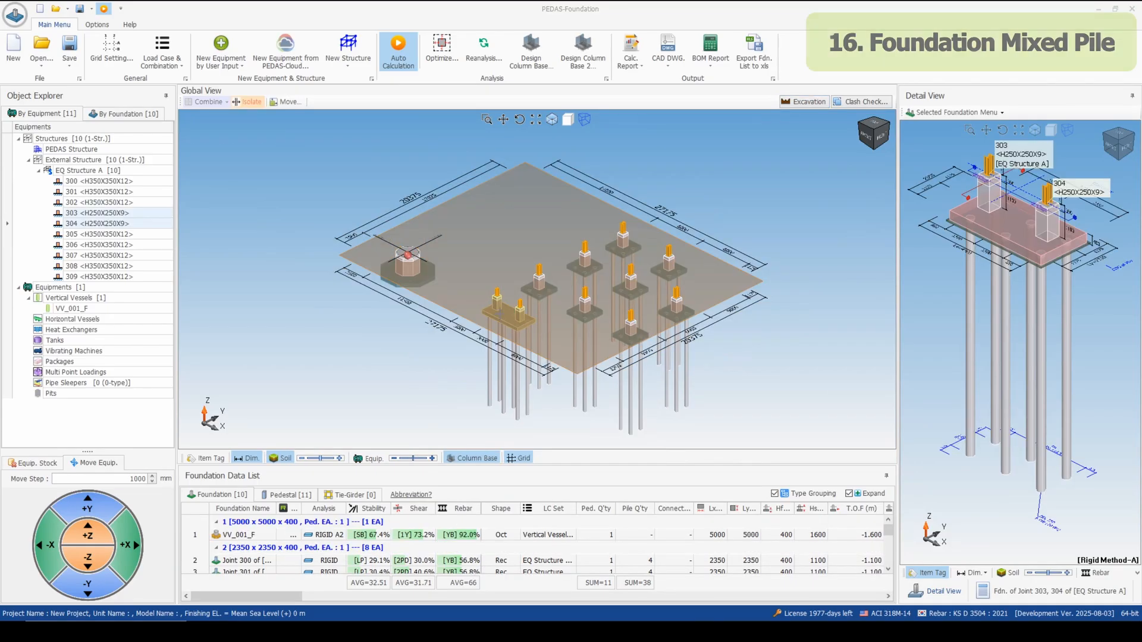
pyautogui.rightClick(502, 316)
pyautogui.click(526, 319)
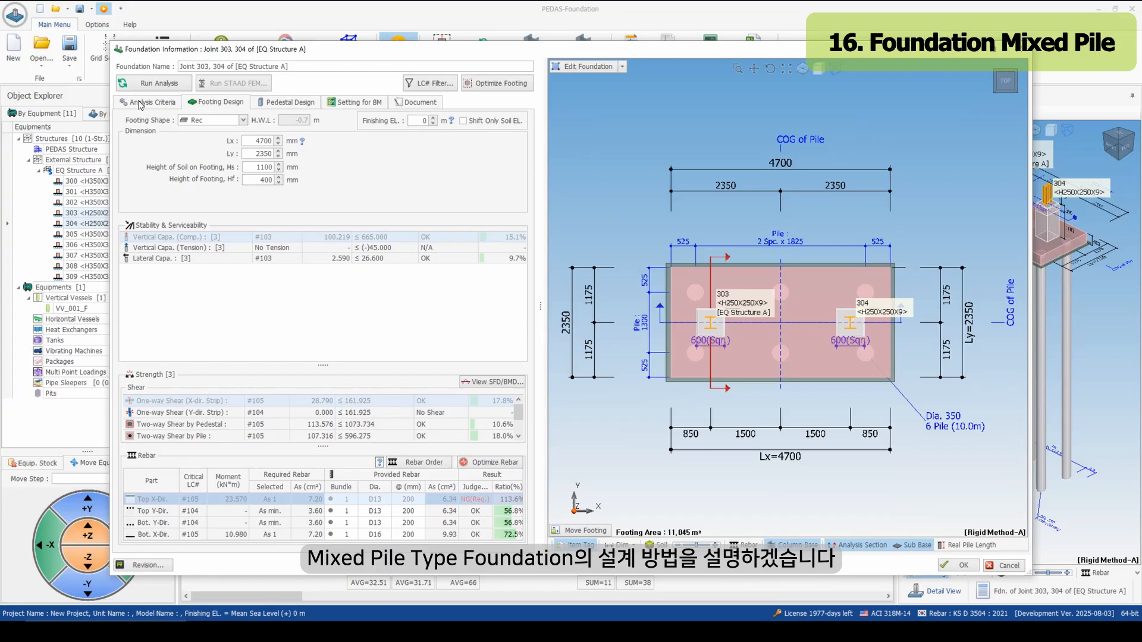
pyautogui.click(140, 103)
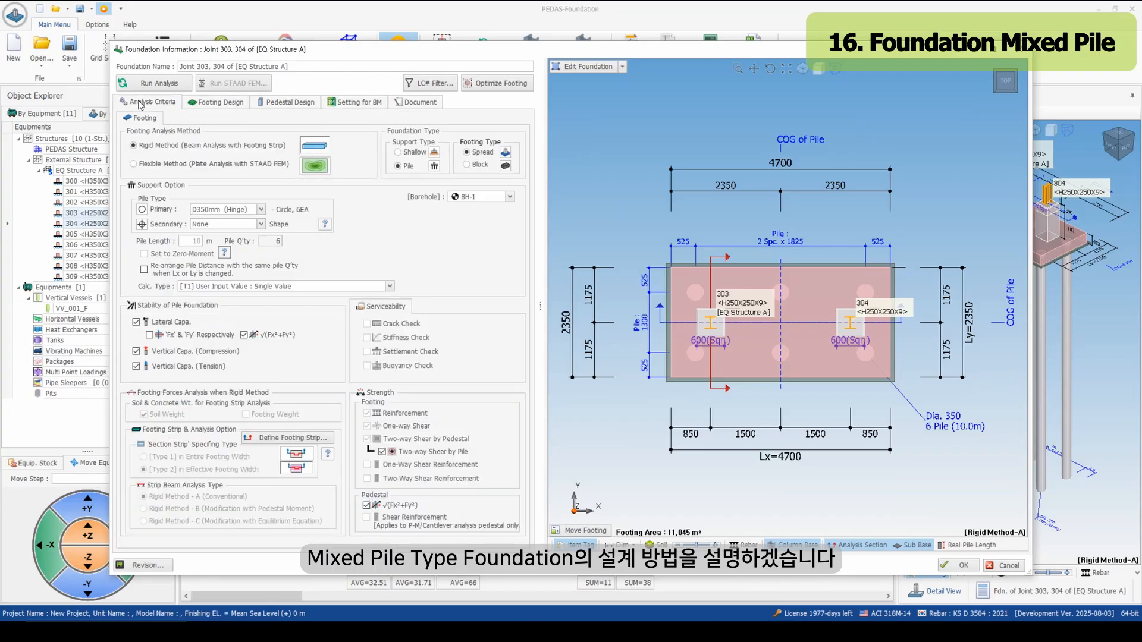
pyautogui.click(229, 224)
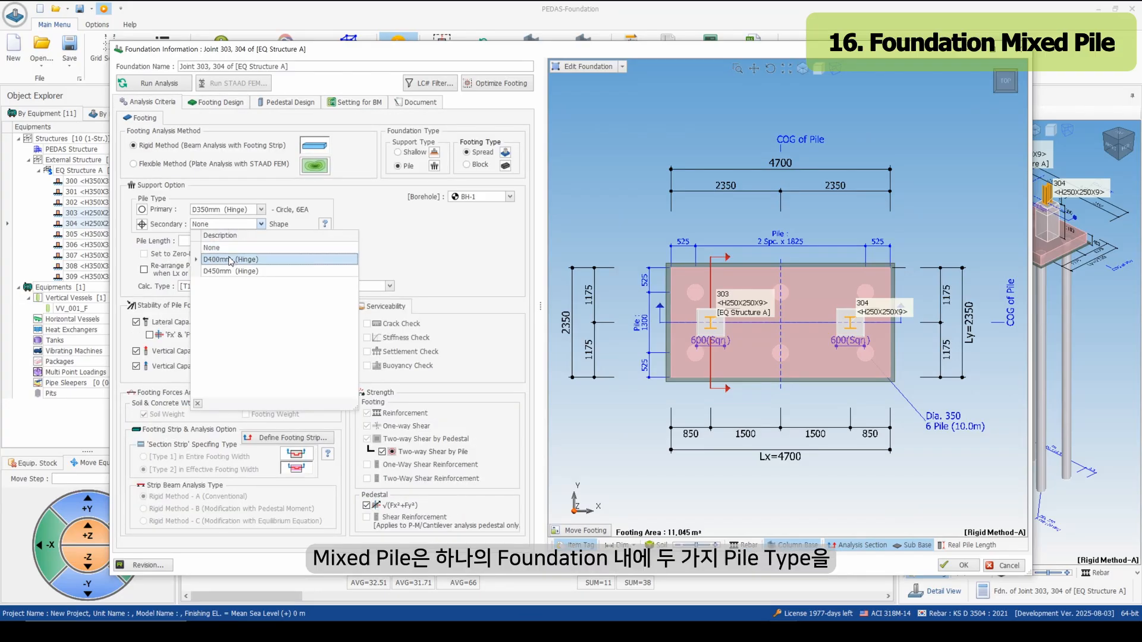
pyautogui.click(229, 255)
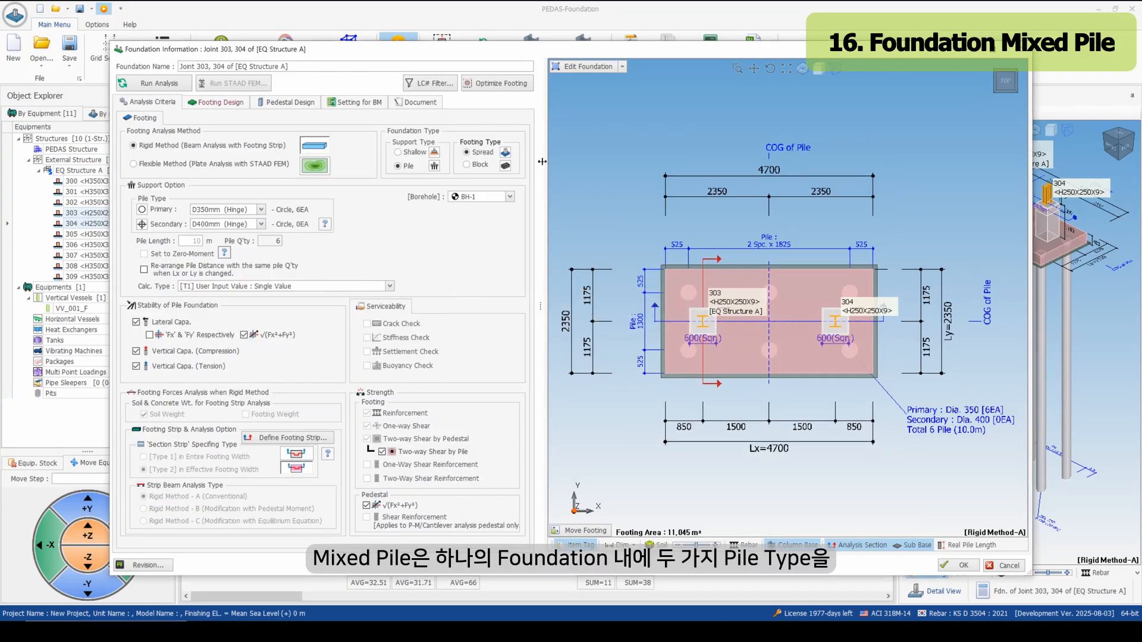
# Edit the pile positions so that the two middle piles, P2 and P5, use the secondary pile type, and check the pile list.
pyautogui.click(591, 68)
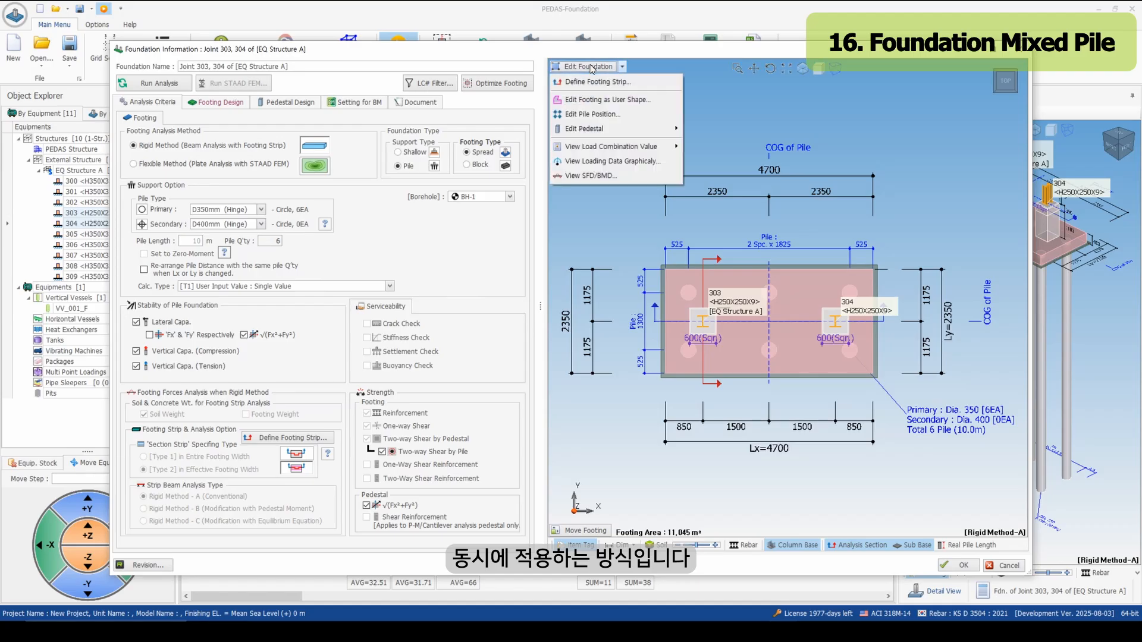
pyautogui.click(587, 115)
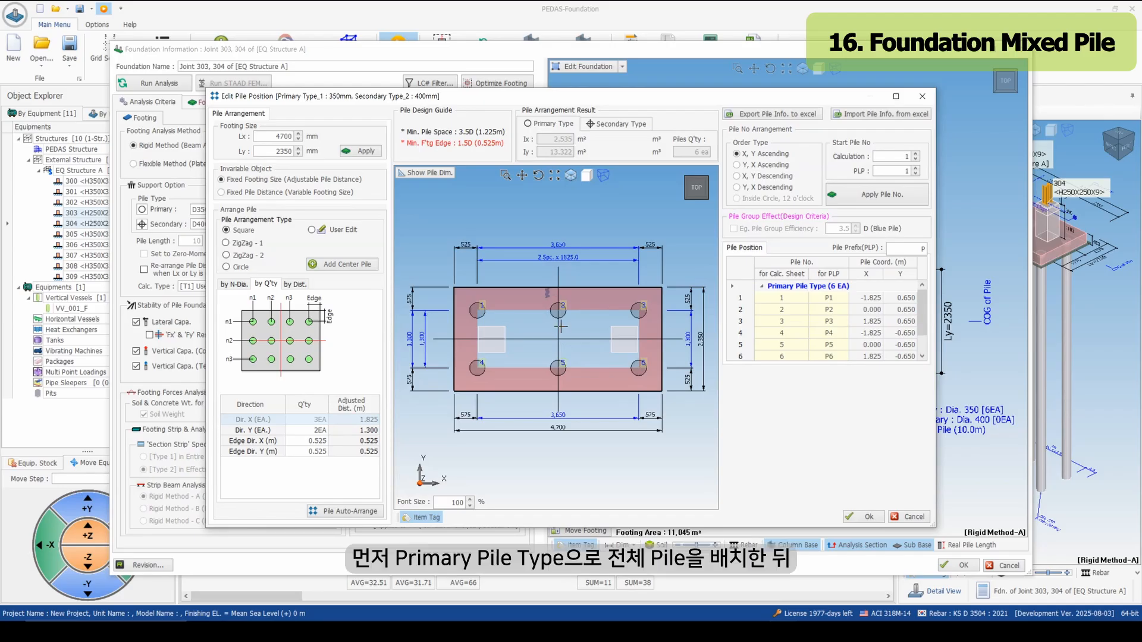
pyautogui.moveTo(545, 287); pyautogui.dragTo(581, 370)
pyautogui.rightClick(574, 351)
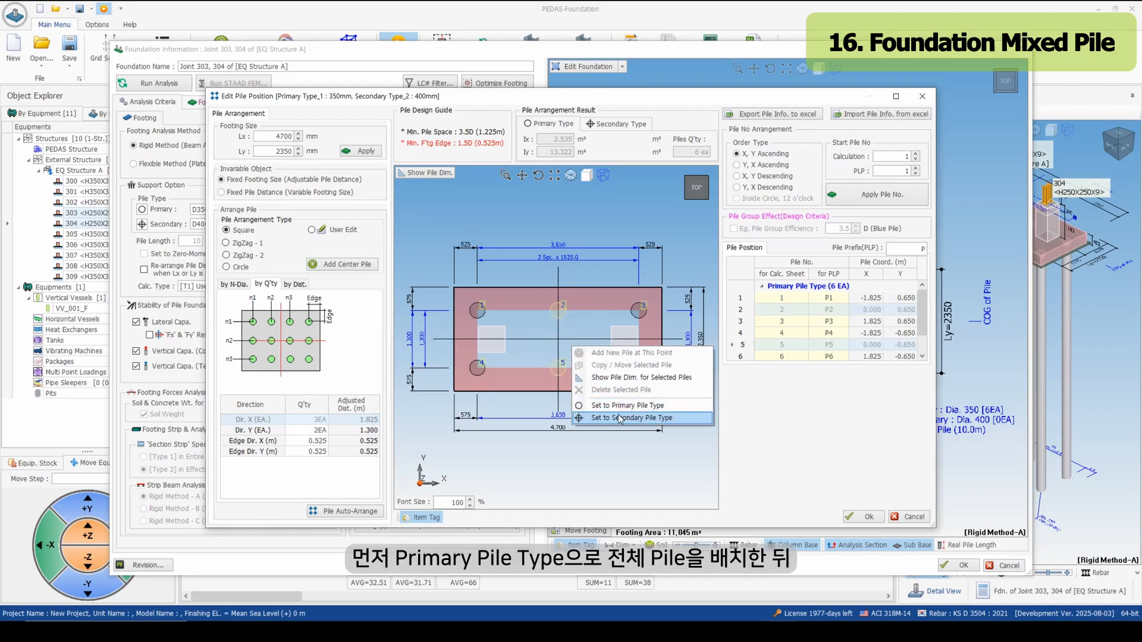
pyautogui.click(619, 417)
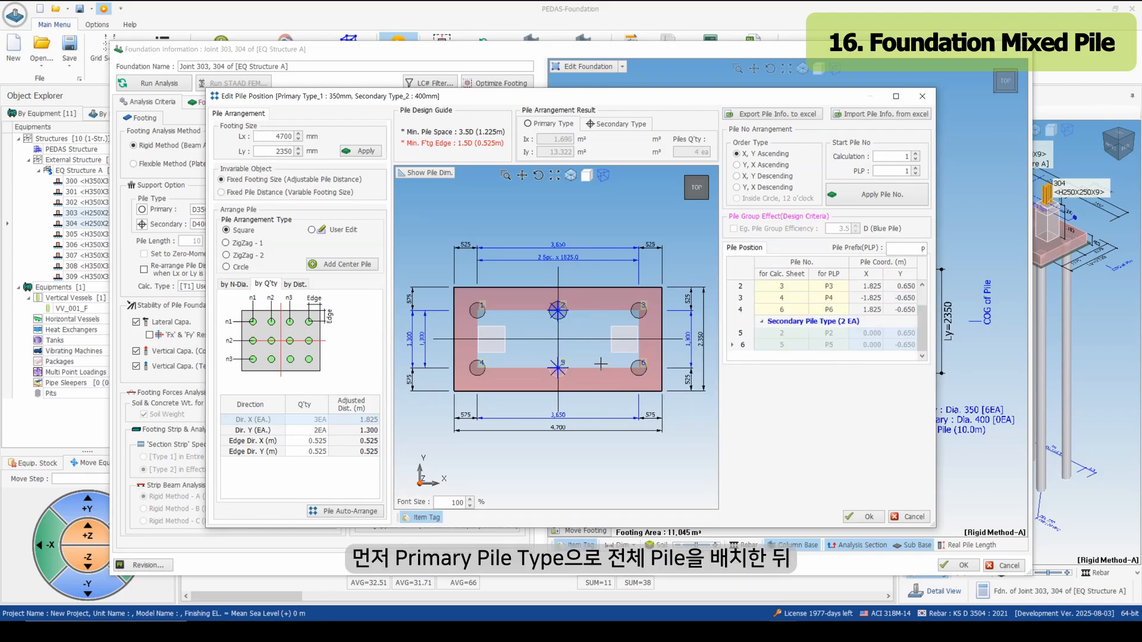
pyautogui.scroll(1, 802, 336)
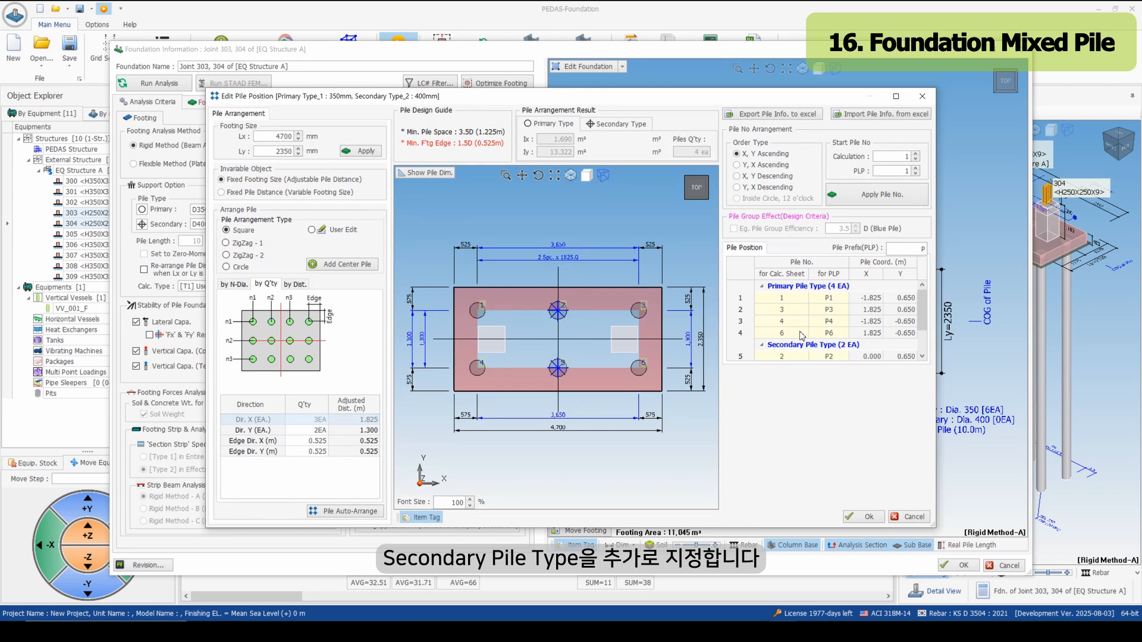
pyautogui.scroll(-1, 802, 336)
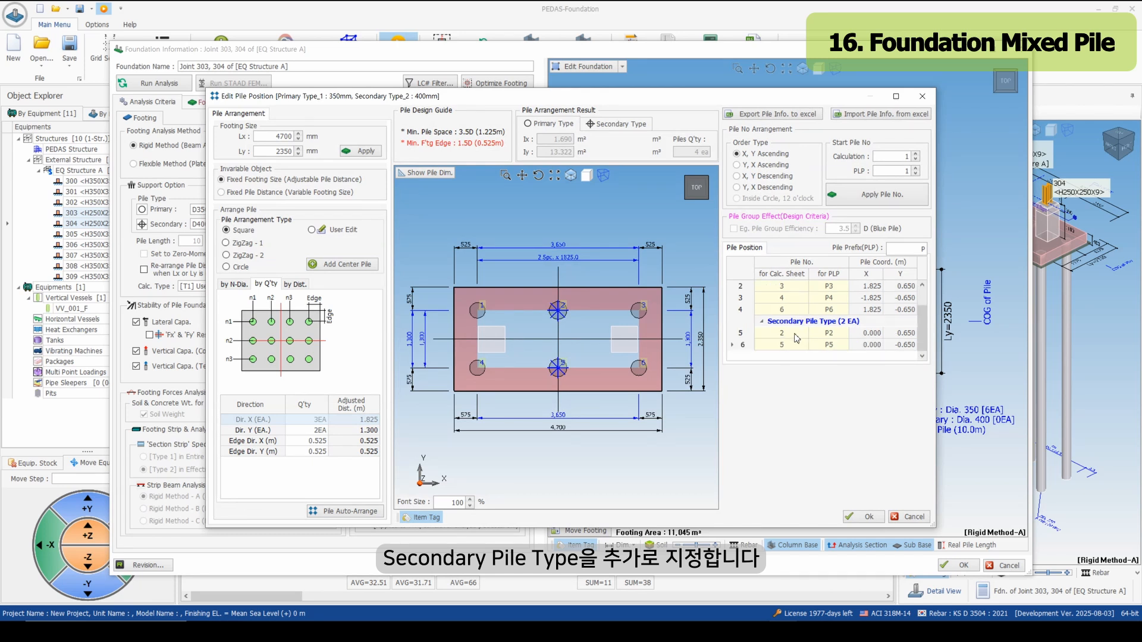
# Accept the mixed pile arrangement and the footing strip definition, and save the foundation information.
pyautogui.click(860, 516)
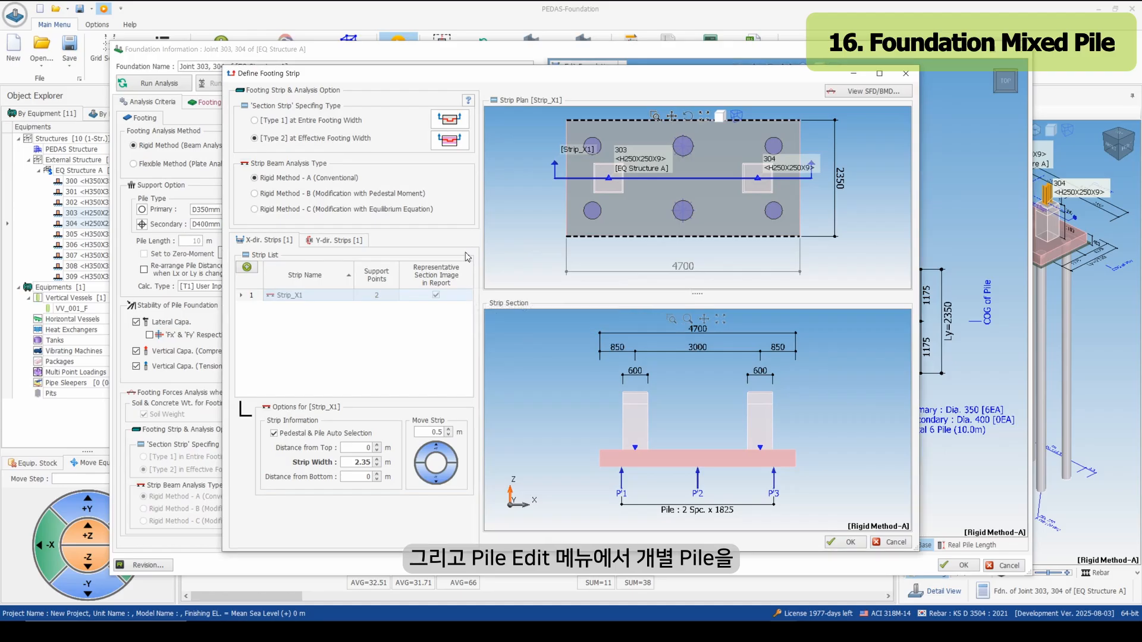
pyautogui.click(846, 542)
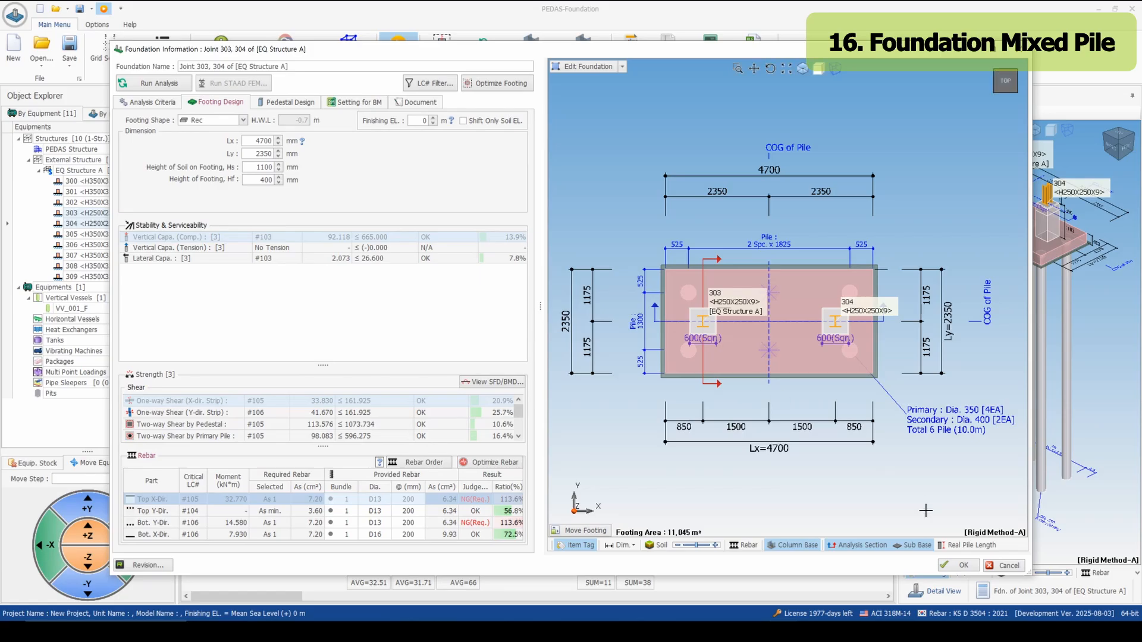
pyautogui.click(959, 565)
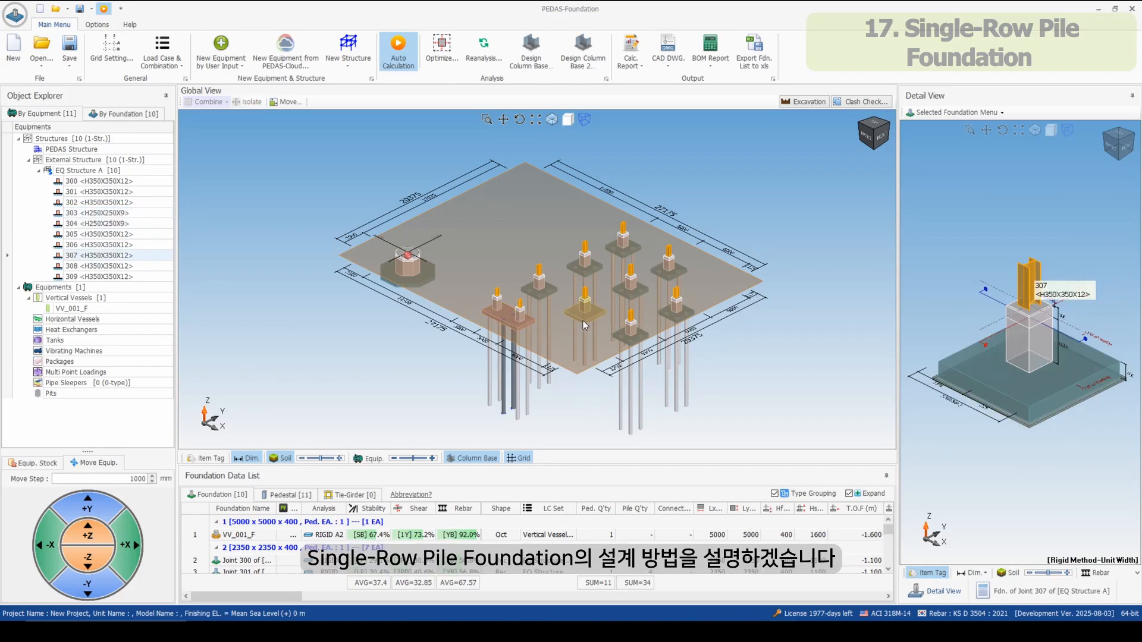
# Change the support type of the Joint 307 foundation to Pile, declining footing size optimization, with its model shown in isometric view.
pyautogui.rightClick(583, 321)
pyautogui.click(619, 328)
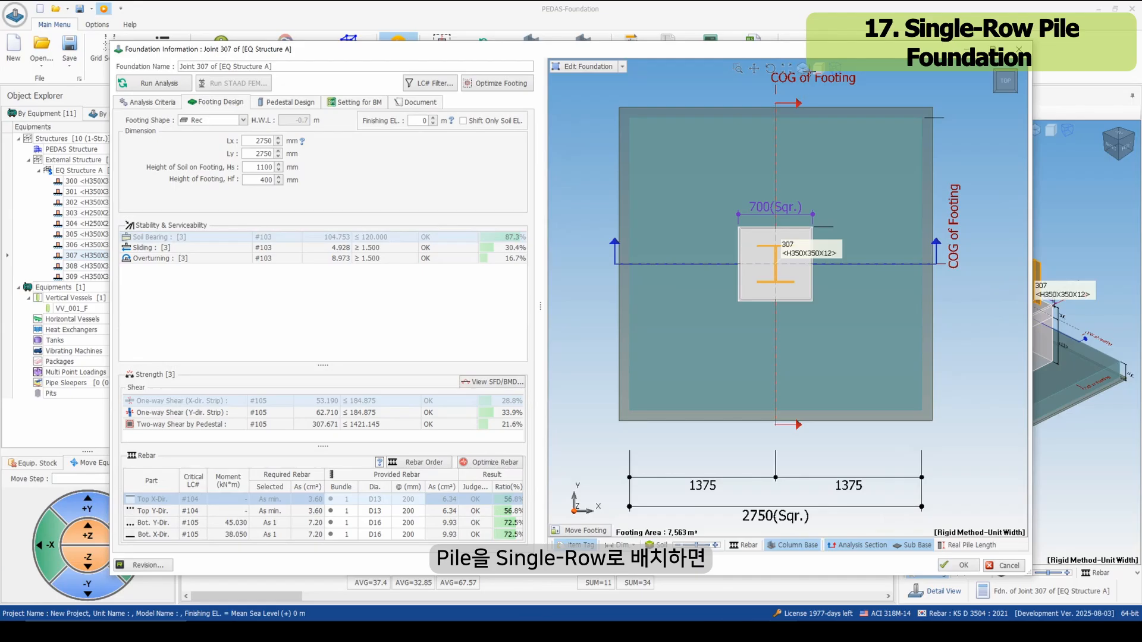
pyautogui.click(802, 68)
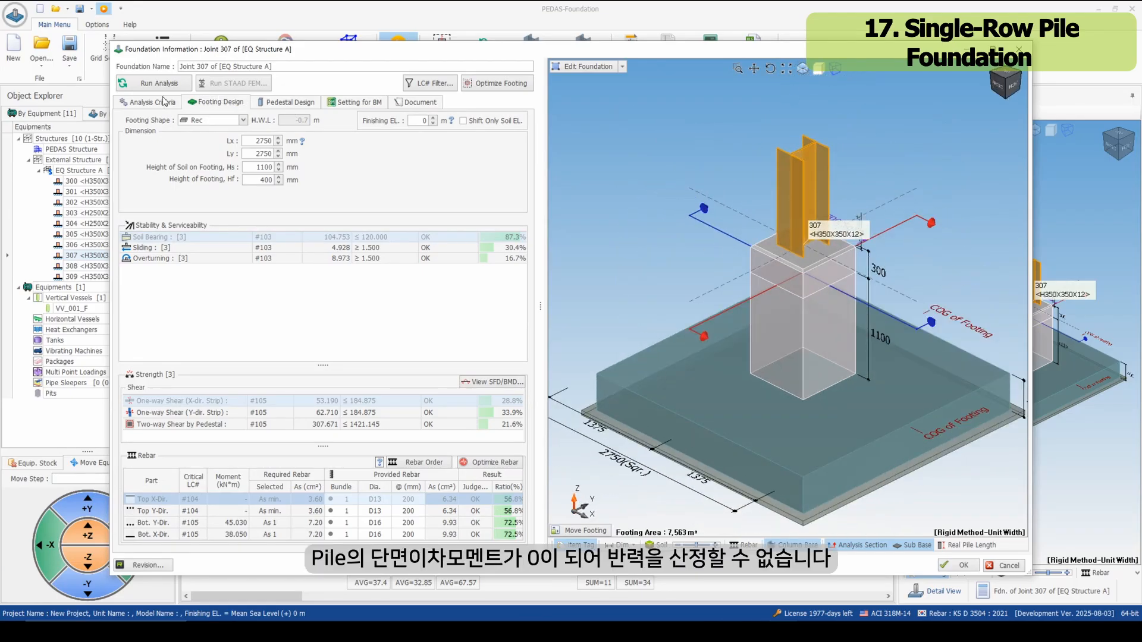
pyautogui.click(155, 102)
pyautogui.click(405, 169)
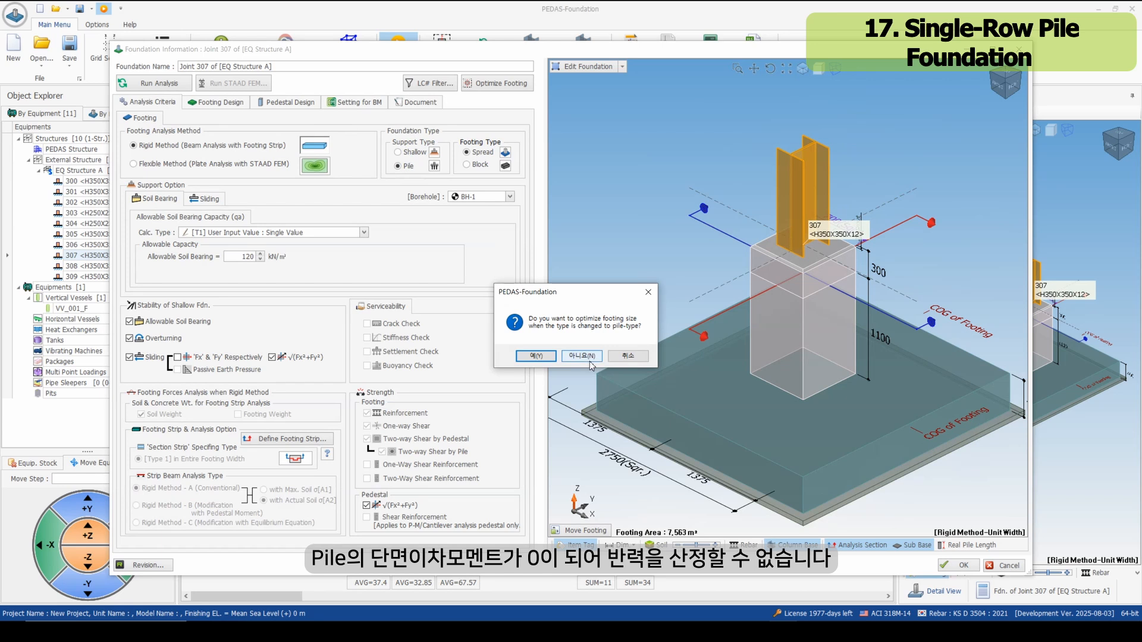
pyautogui.click(591, 360)
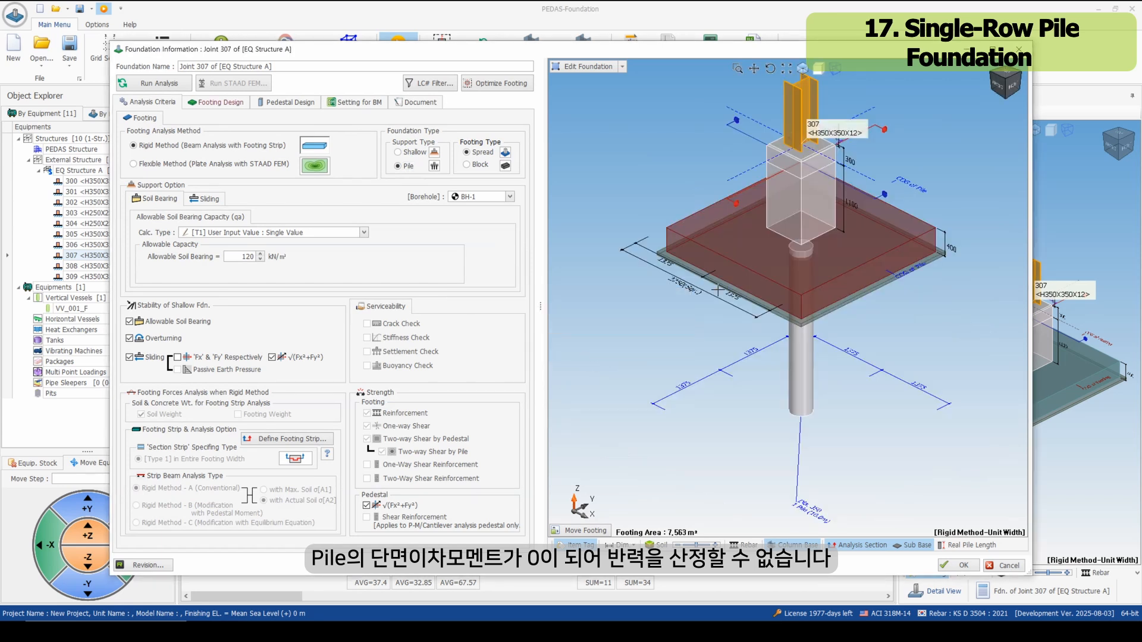
# Examine the vertical compression capacity log of the Joint 307 pile foundation and close it.
pyautogui.click(233, 106)
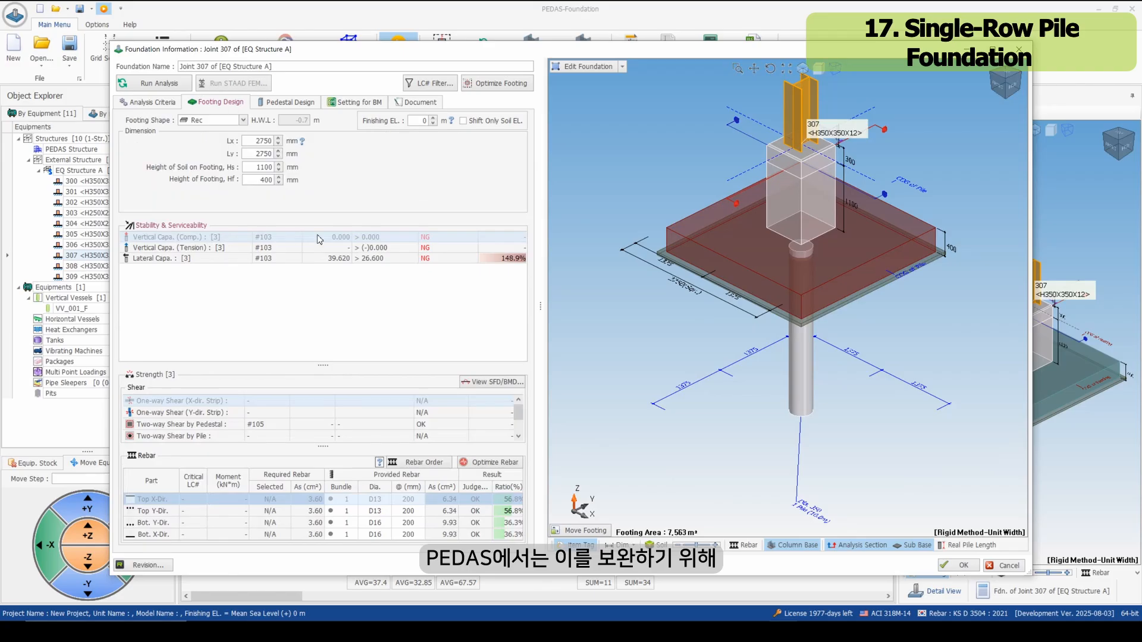
pyautogui.doubleClick(256, 237)
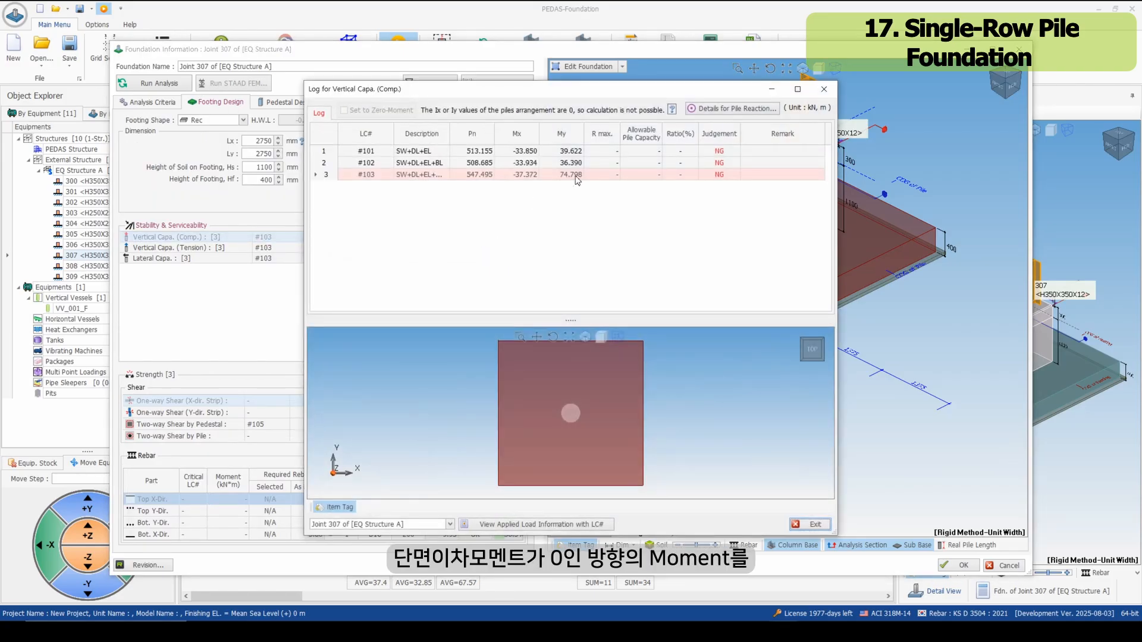
pyautogui.click(602, 133)
pyautogui.click(602, 152)
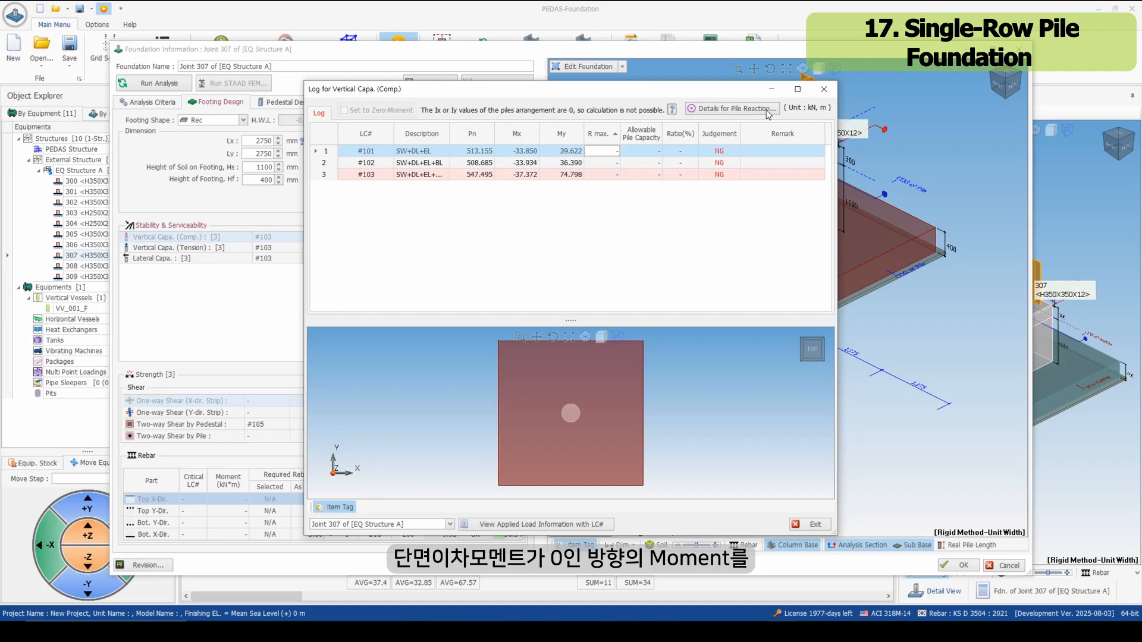
pyautogui.click(823, 89)
# Enable Set to Zero-Moment for the Joint 307 pile foundation and review its vertical compression capacity log again.
pyautogui.click(142, 103)
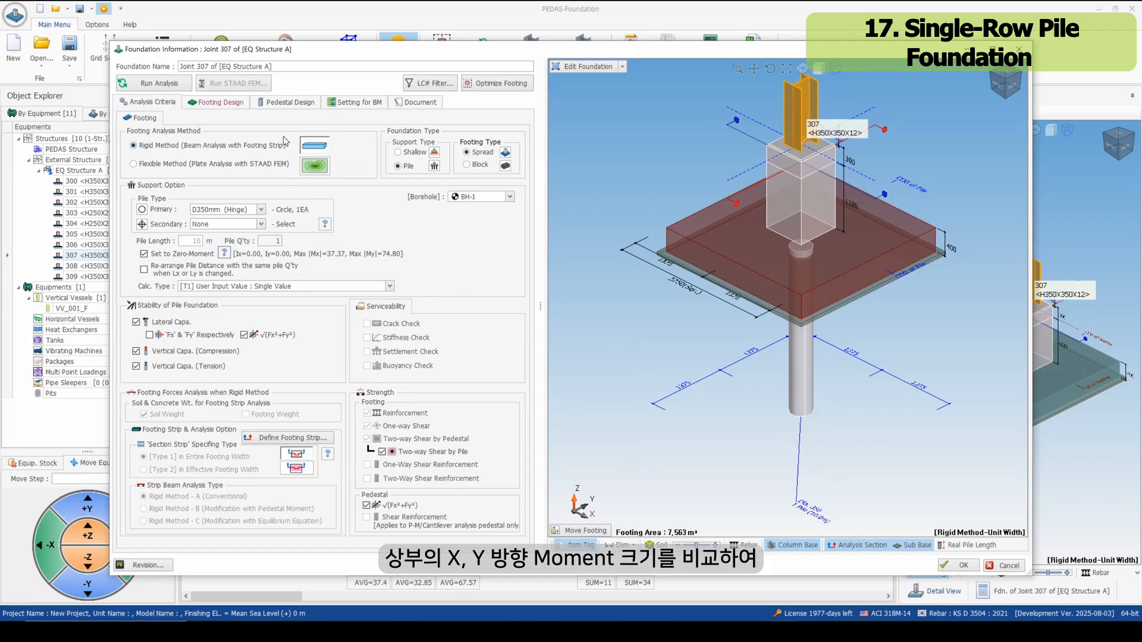
pyautogui.click(220, 101)
pyautogui.click(351, 241)
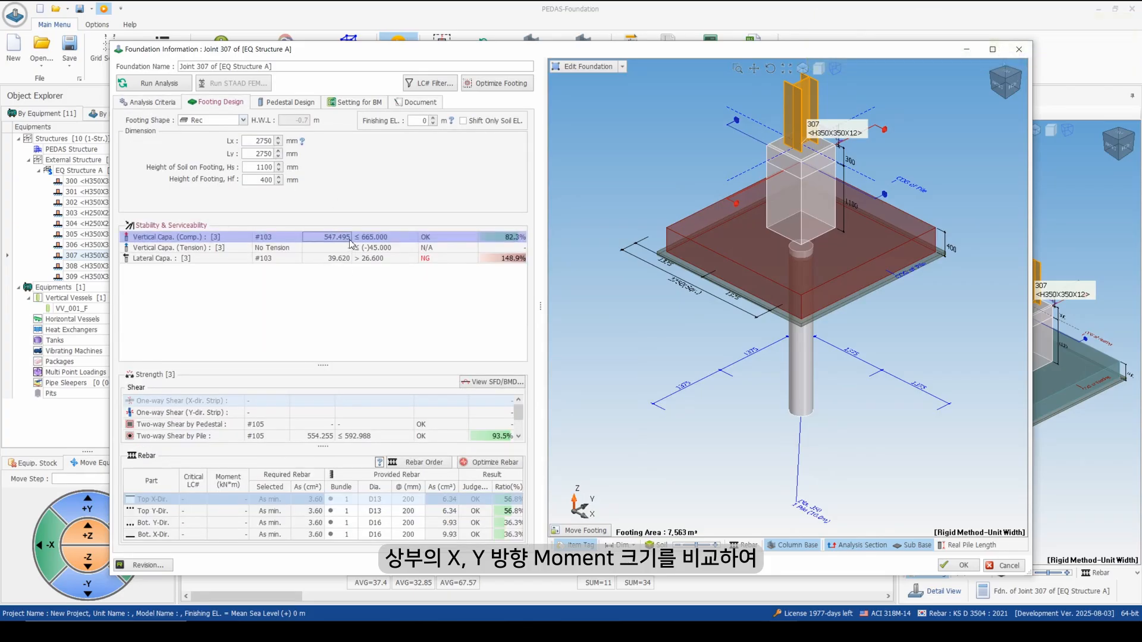
pyautogui.doubleClick(350, 241)
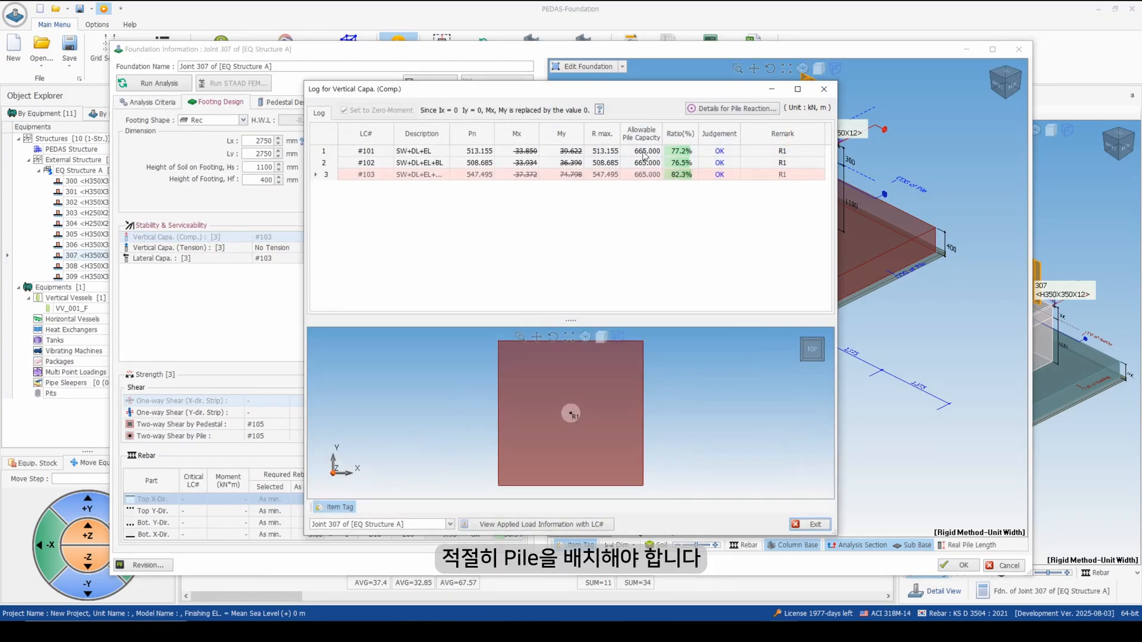
pyautogui.click(629, 162)
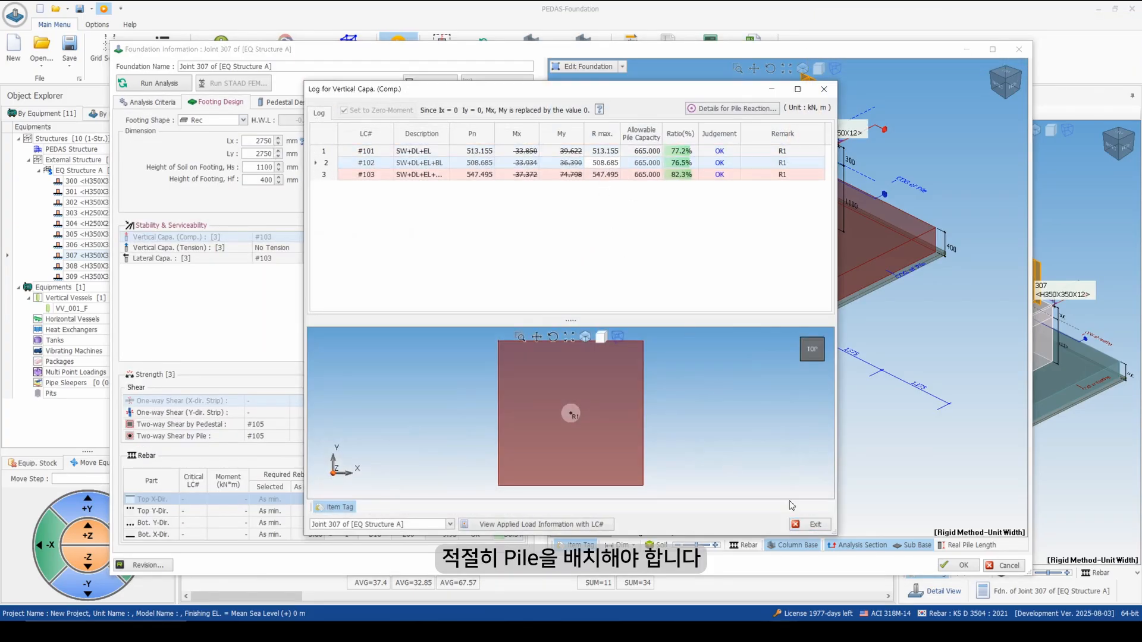